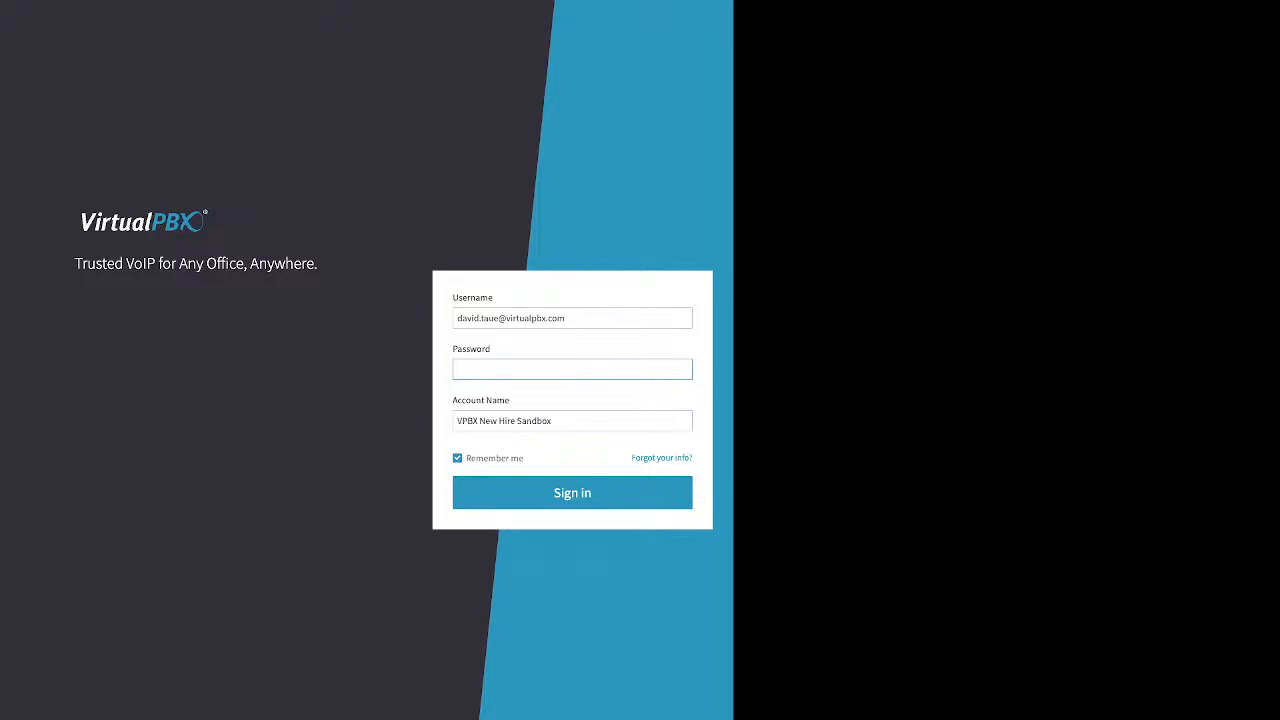
Examine the sign-in form's username, password, account name fields and the forgotten-info link.
{"action": "left_click", "coordinate": [458, 318]}
{"action": "left_click_drag", "start_coordinate": [493, 298], "coordinate": [453, 298]}
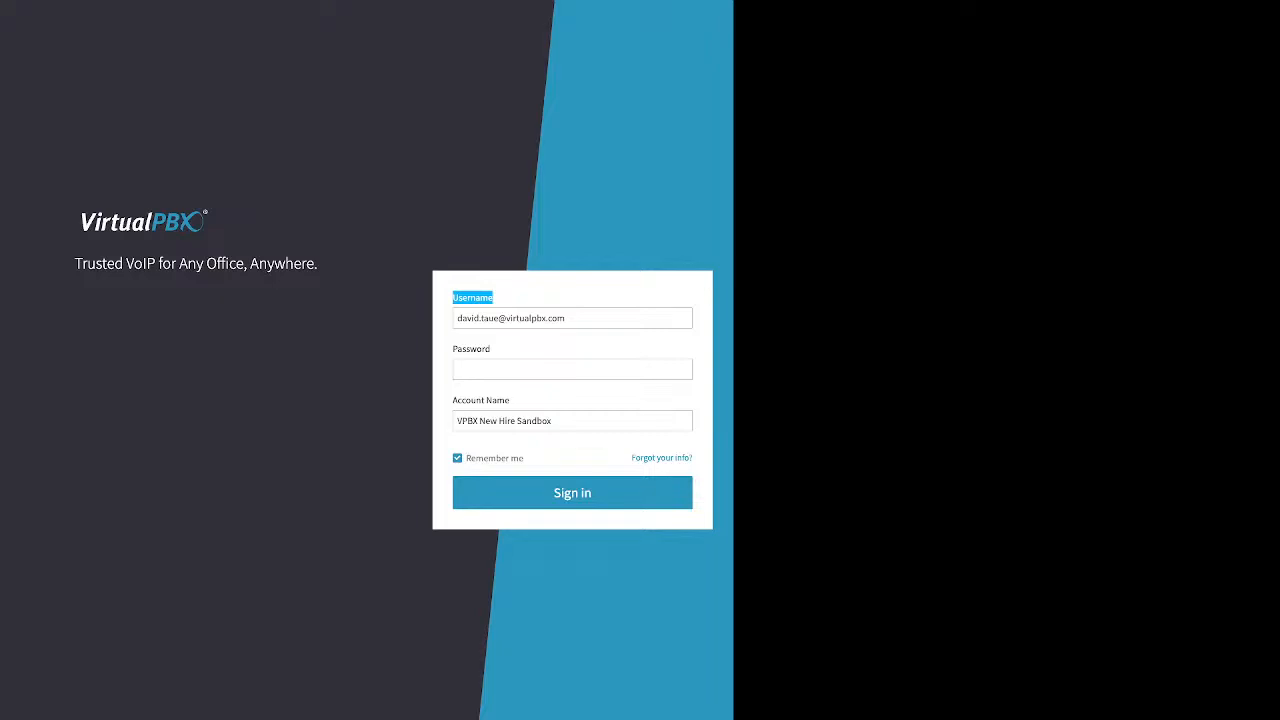
{"action": "left_click", "coordinate": [491, 350]}
{"action": "left_click_drag", "start_coordinate": [491, 350], "coordinate": [453, 350]}
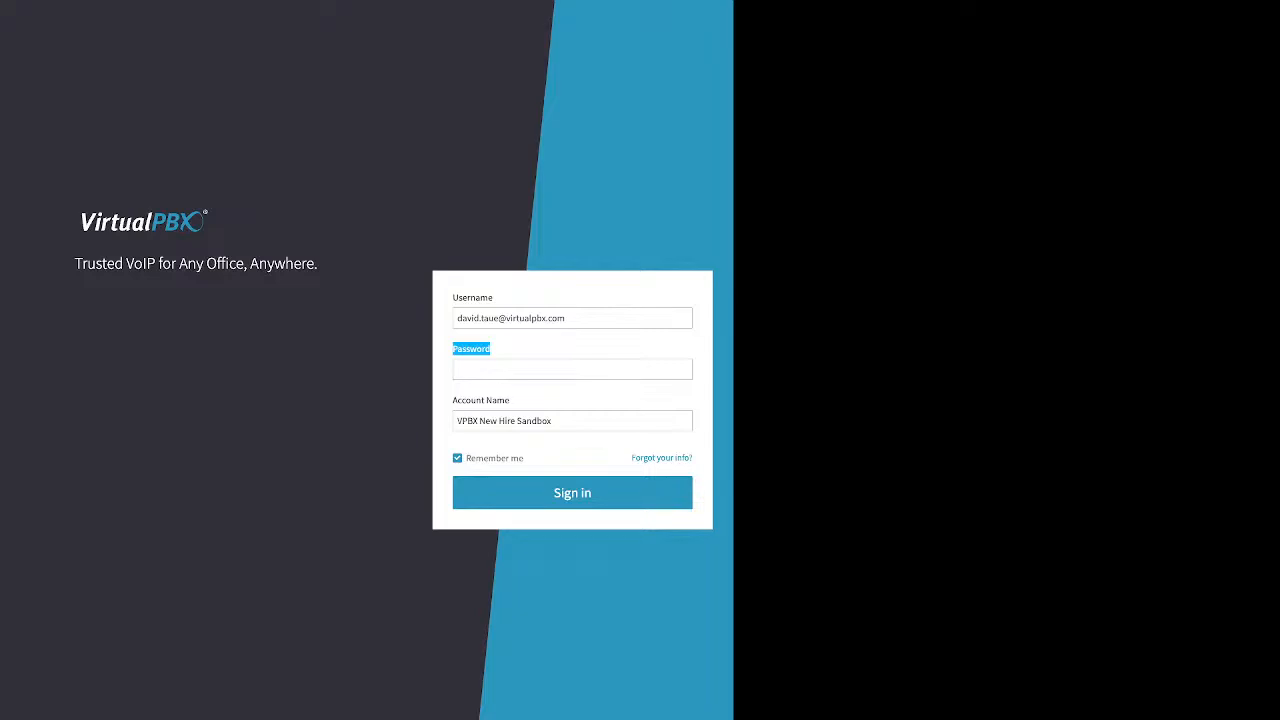
{"action": "left_click", "coordinate": [510, 401]}
{"action": "left_click_drag", "start_coordinate": [510, 401], "coordinate": [453, 401]}
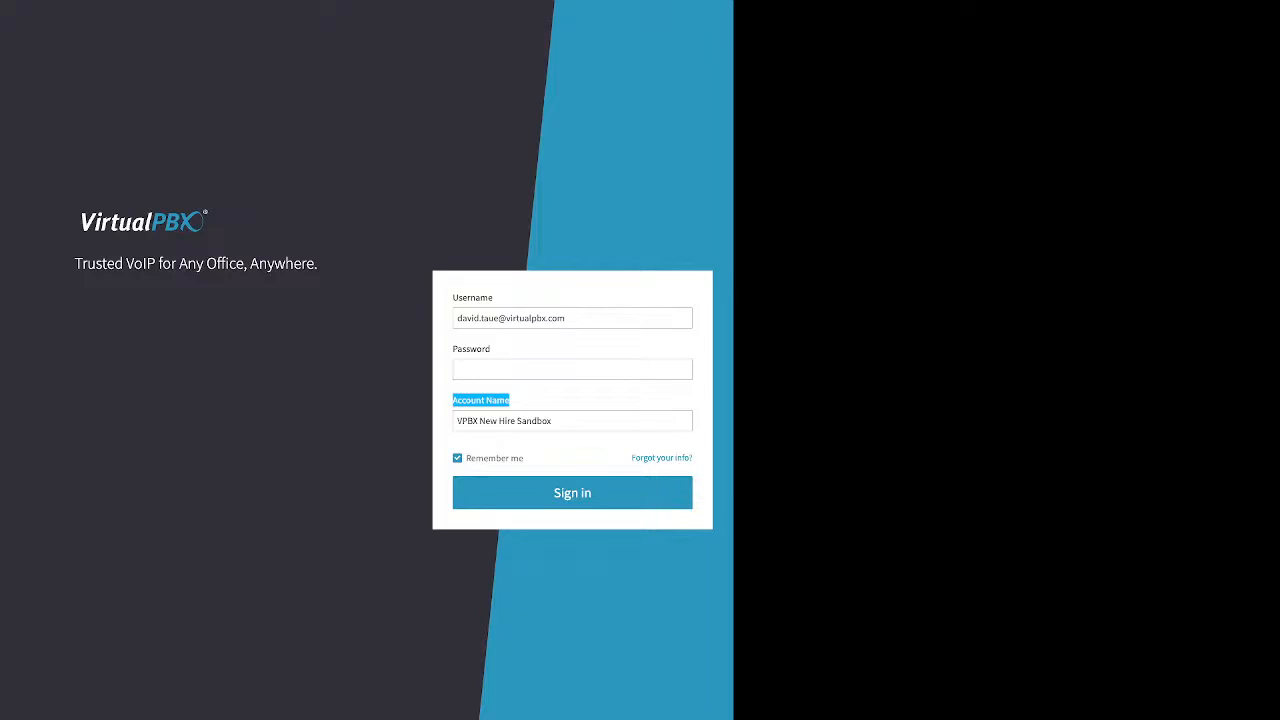
{"action": "left_click", "coordinate": [560, 400]}
{"action": "left_click_drag", "start_coordinate": [630, 458], "coordinate": [694, 458]}
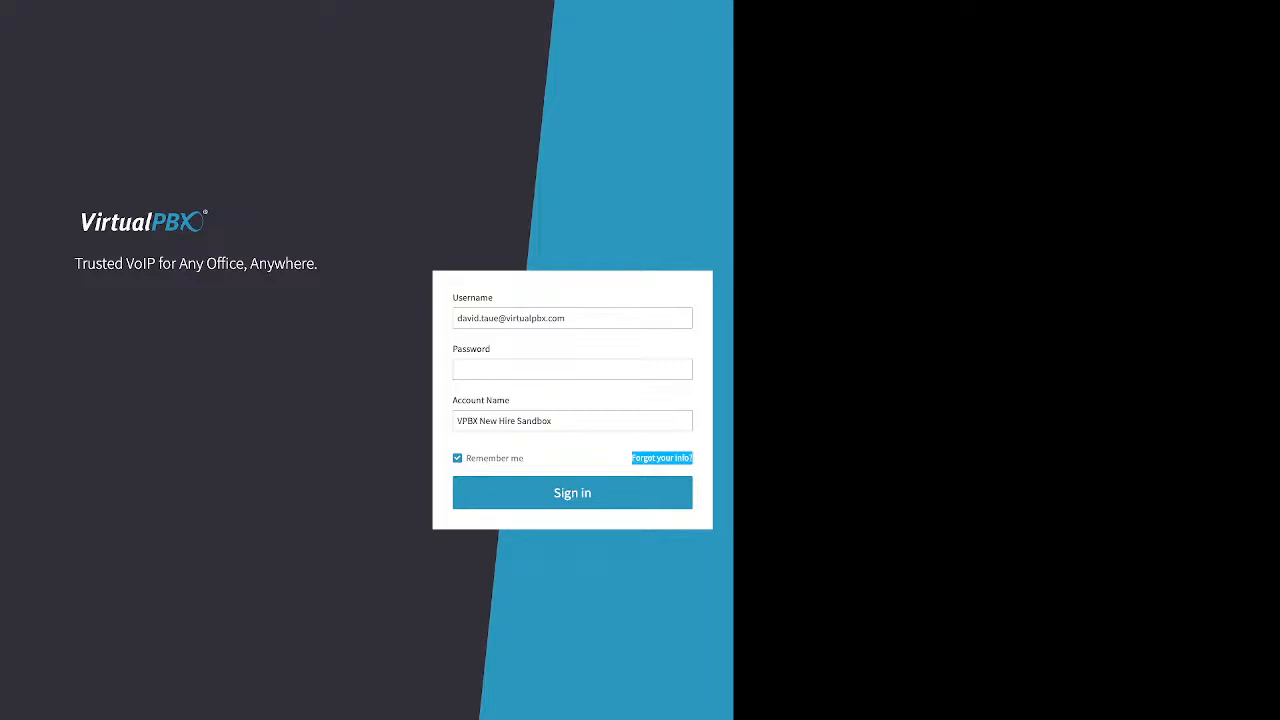
Open the forgotten-info recovery form, examine its required fields, and return to the sign-in form.
{"action": "left_click", "coordinate": [662, 458]}
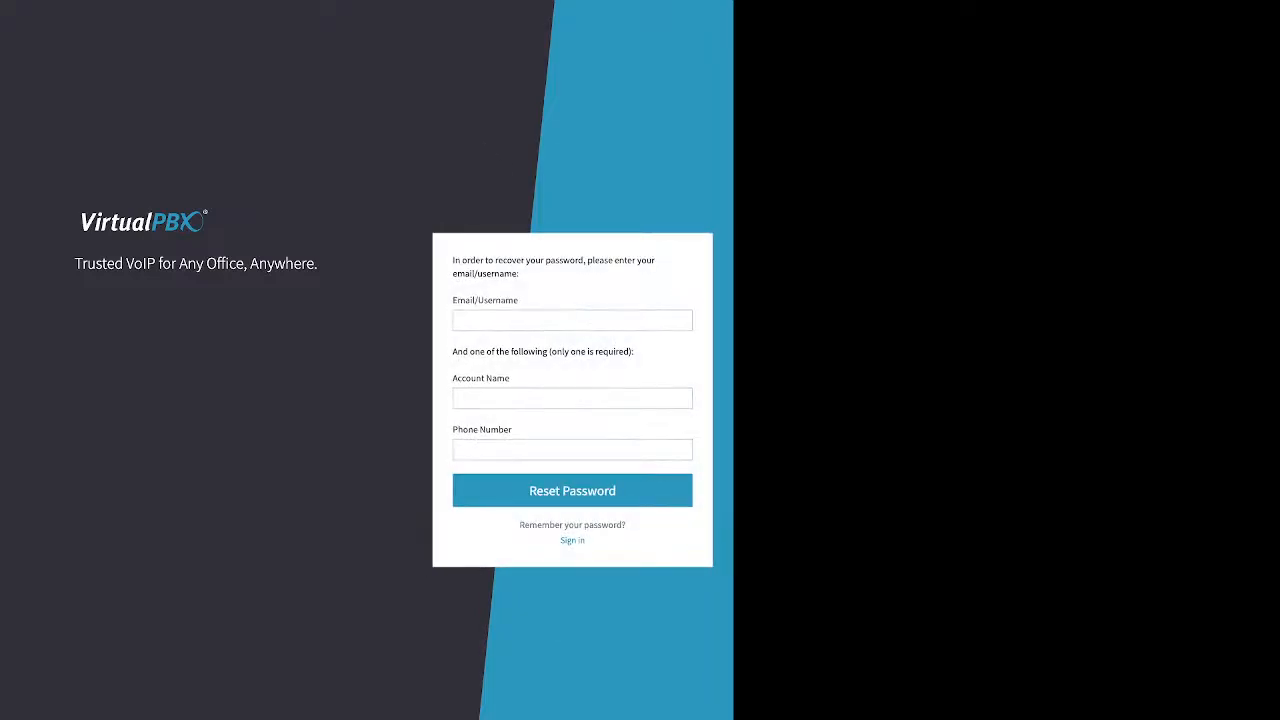
{"action": "left_click_drag", "start_coordinate": [518, 300], "coordinate": [453, 300]}
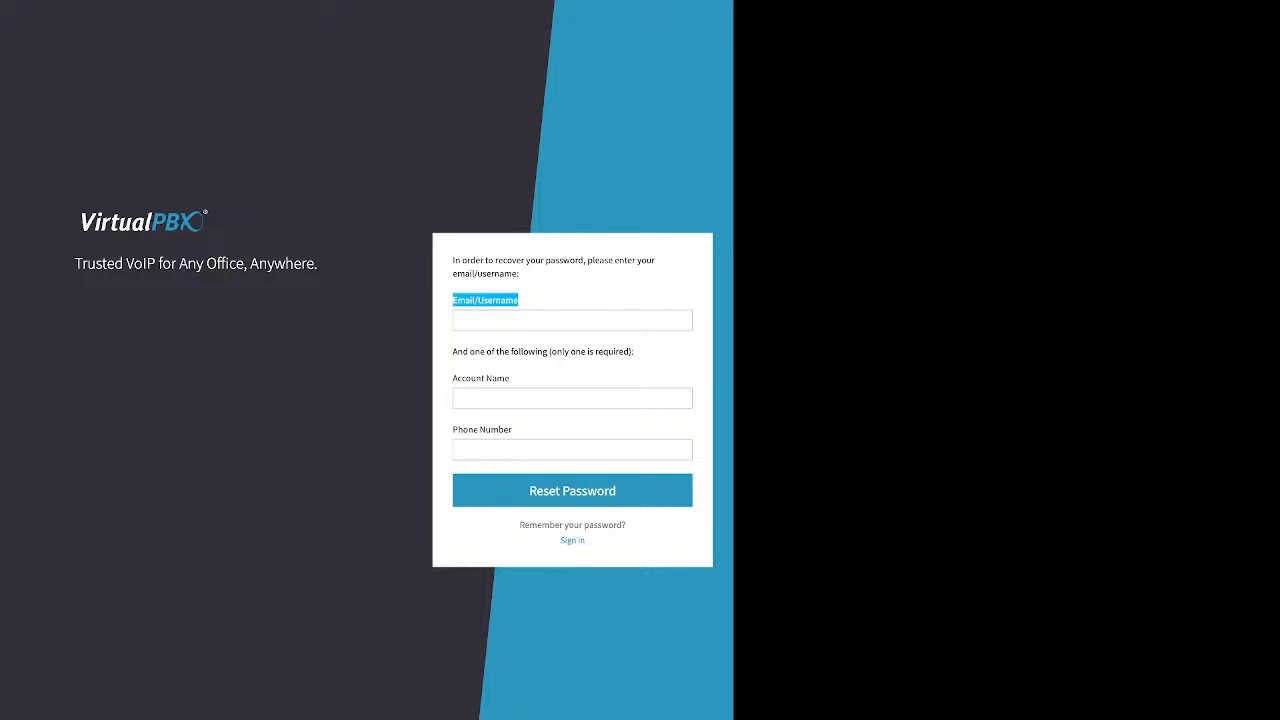
{"action": "left_click", "coordinate": [453, 300]}
{"action": "left_click_drag", "start_coordinate": [452, 351], "coordinate": [635, 351]}
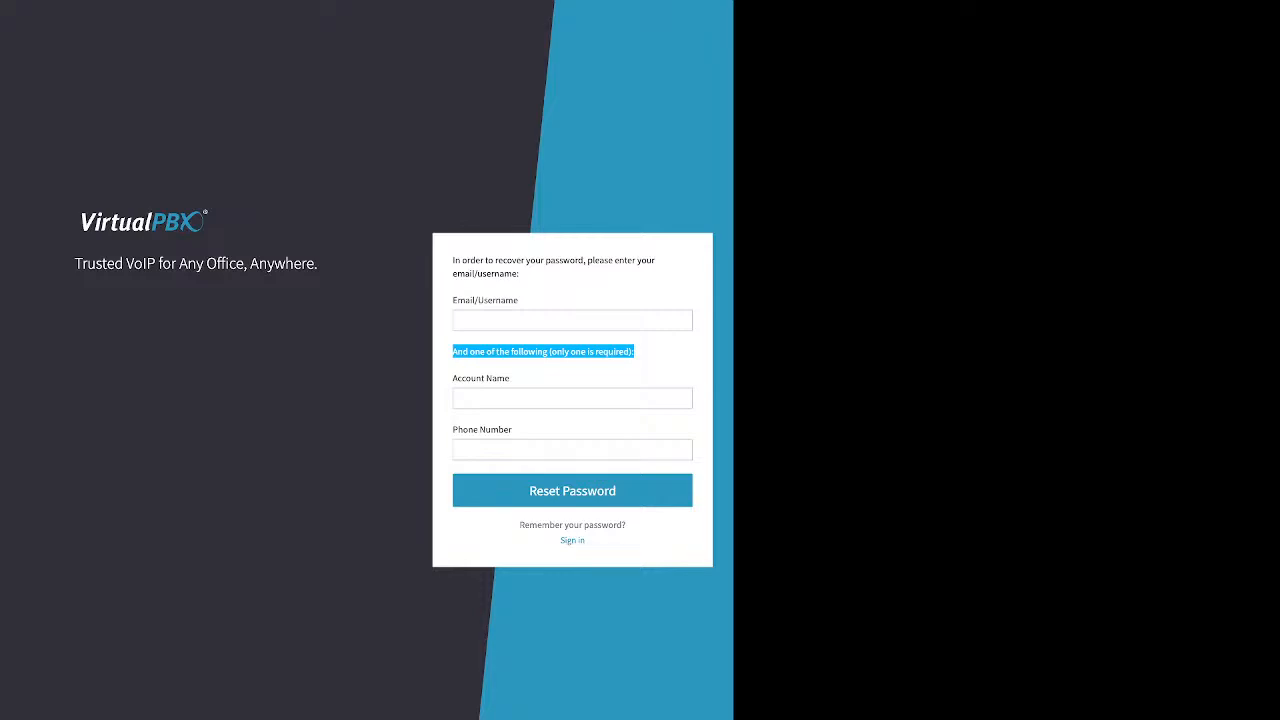
{"action": "left_click_drag", "start_coordinate": [510, 378], "coordinate": [452, 378]}
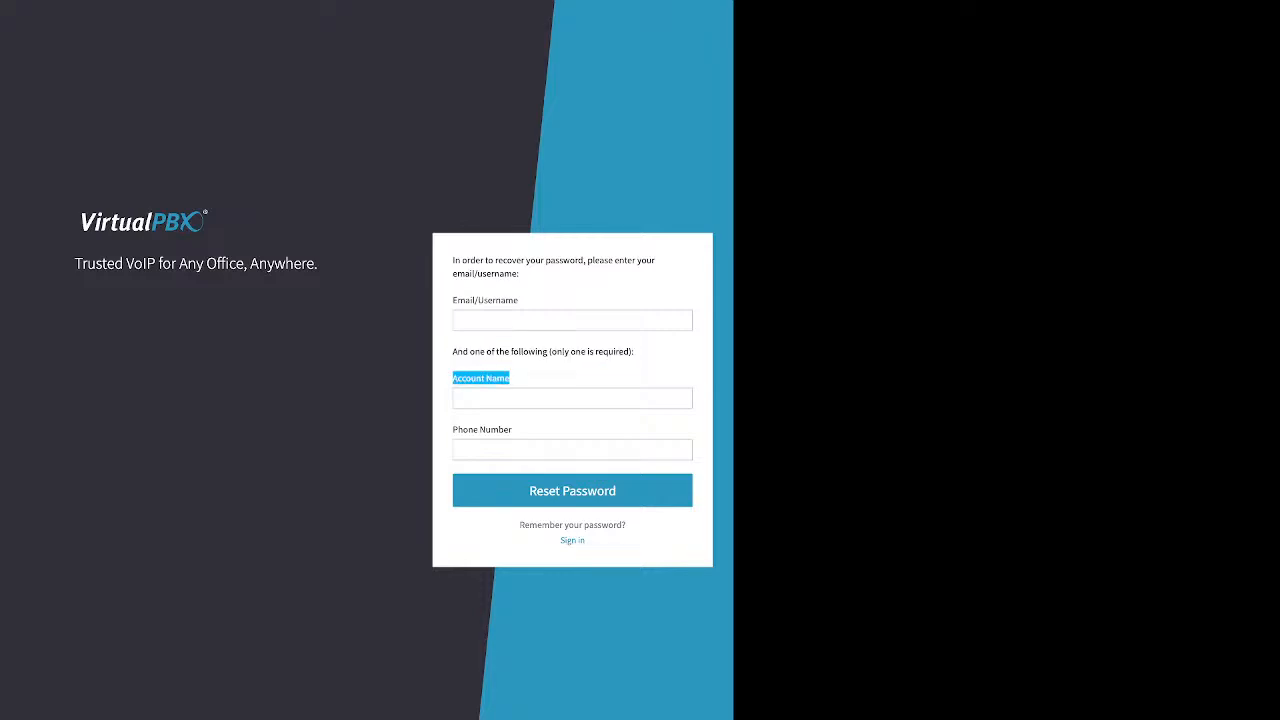
{"action": "left_click_drag", "start_coordinate": [512, 429], "coordinate": [452, 429]}
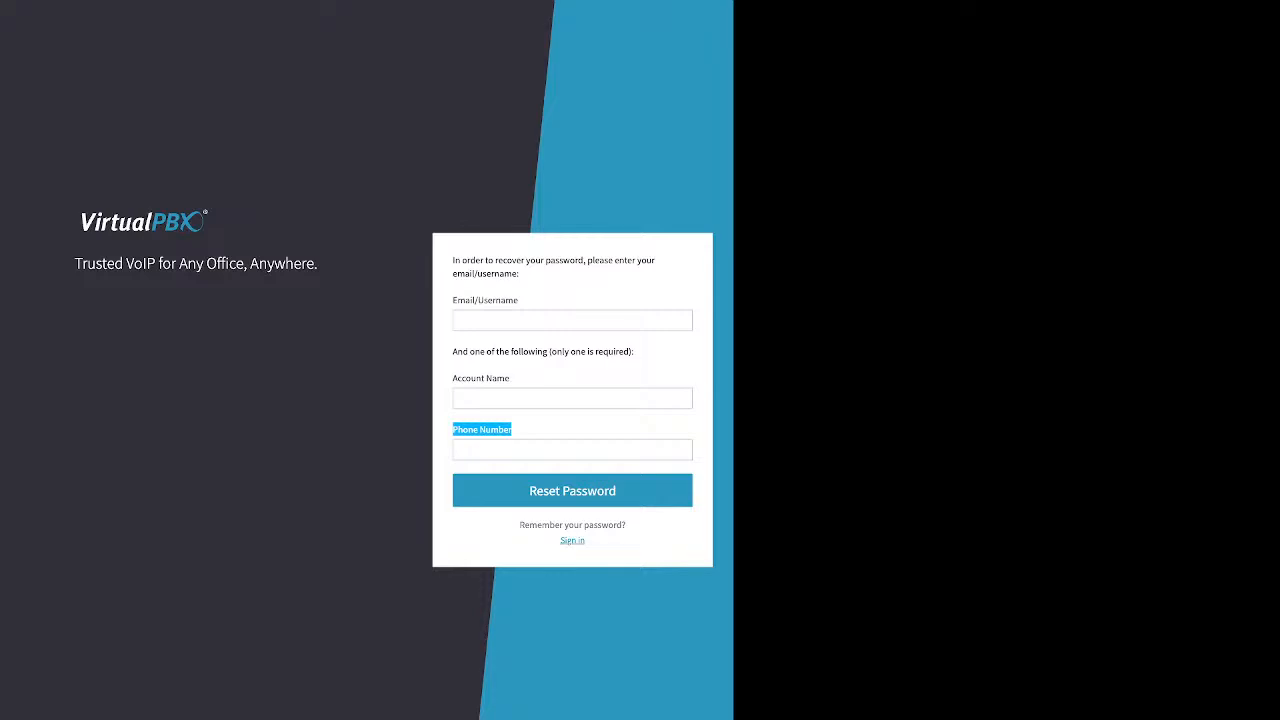
{"action": "left_click", "coordinate": [573, 541]}
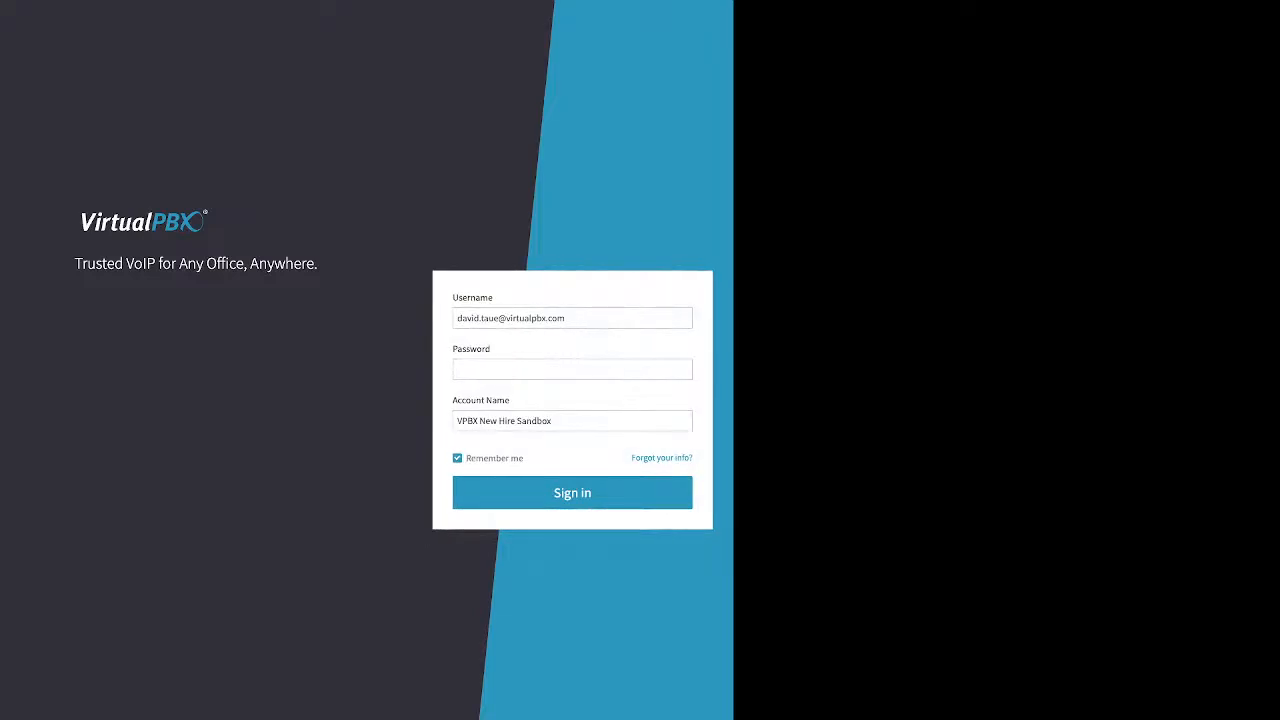
Enter the account password and sign in to the portal.
{"action": "left_click", "coordinate": [572, 370]}
{"action": "type", "text": "********"}
{"action": "double_click", "coordinate": [494, 458]}
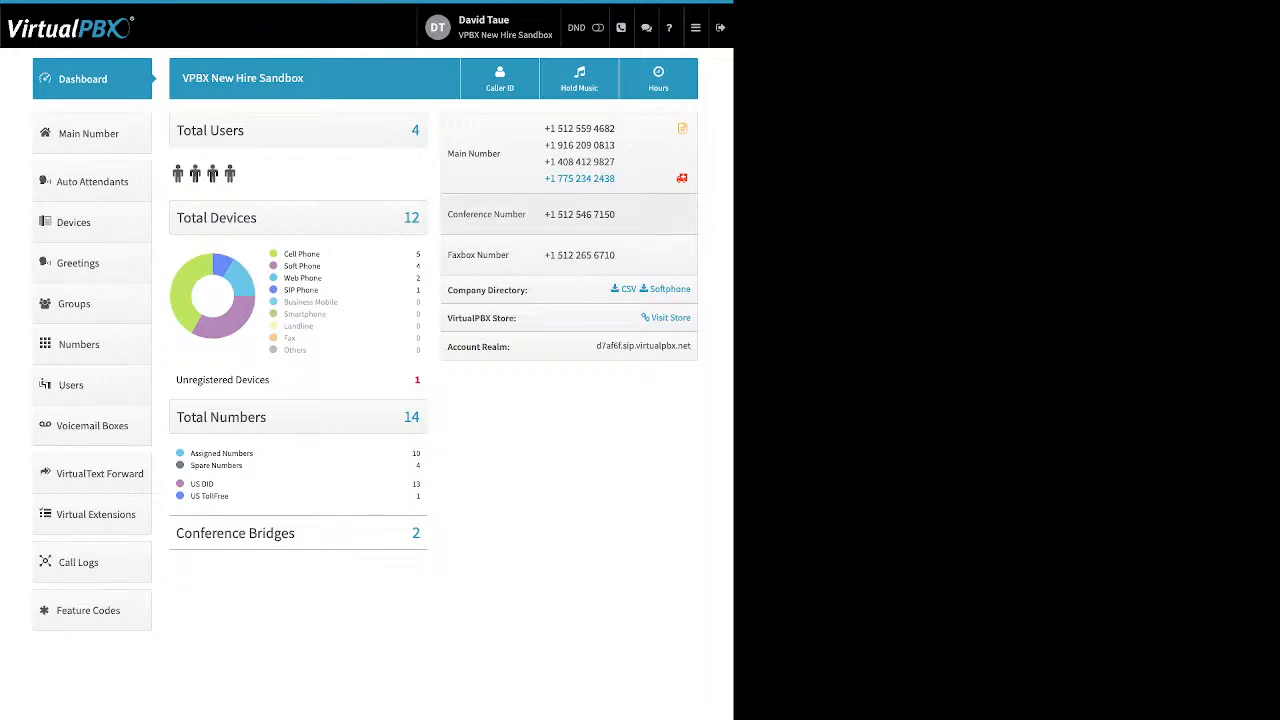
Open the user settings and expand then close the password, timezone & language, and date and time display sections.
{"action": "left_click", "coordinate": [490, 28]}
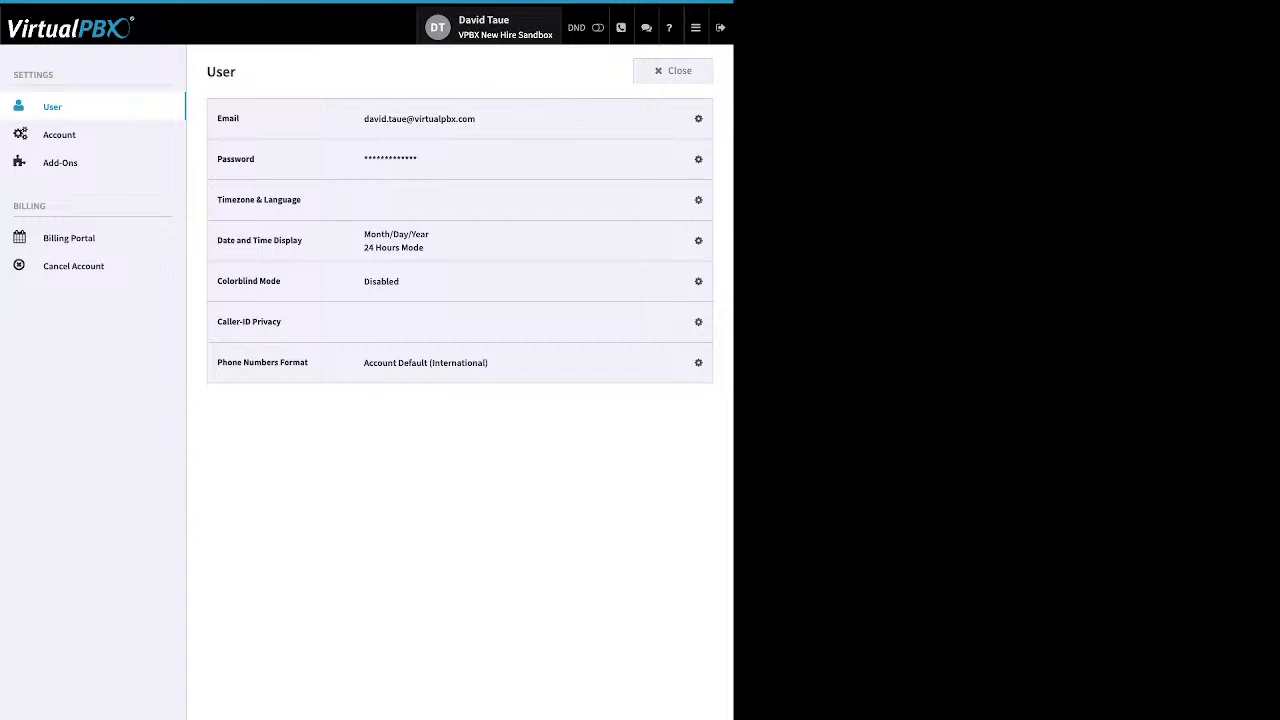
{"action": "left_click", "coordinate": [698, 159]}
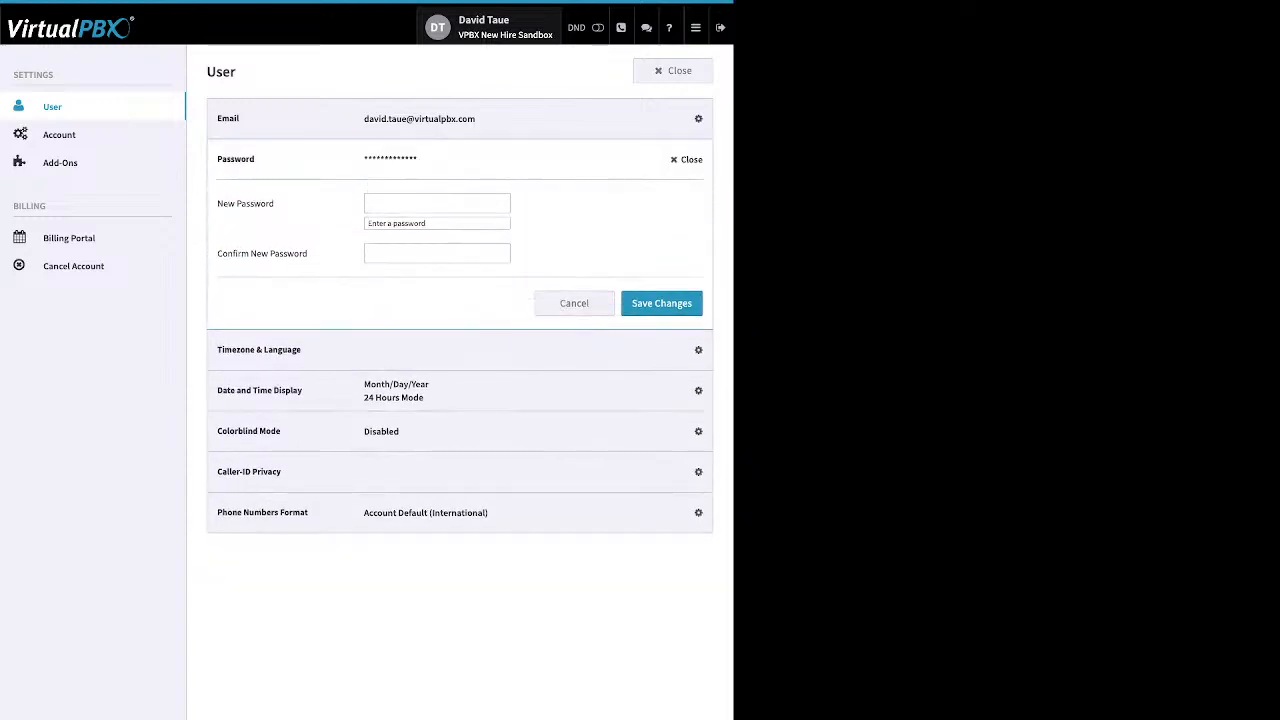
{"action": "left_click", "coordinate": [686, 159]}
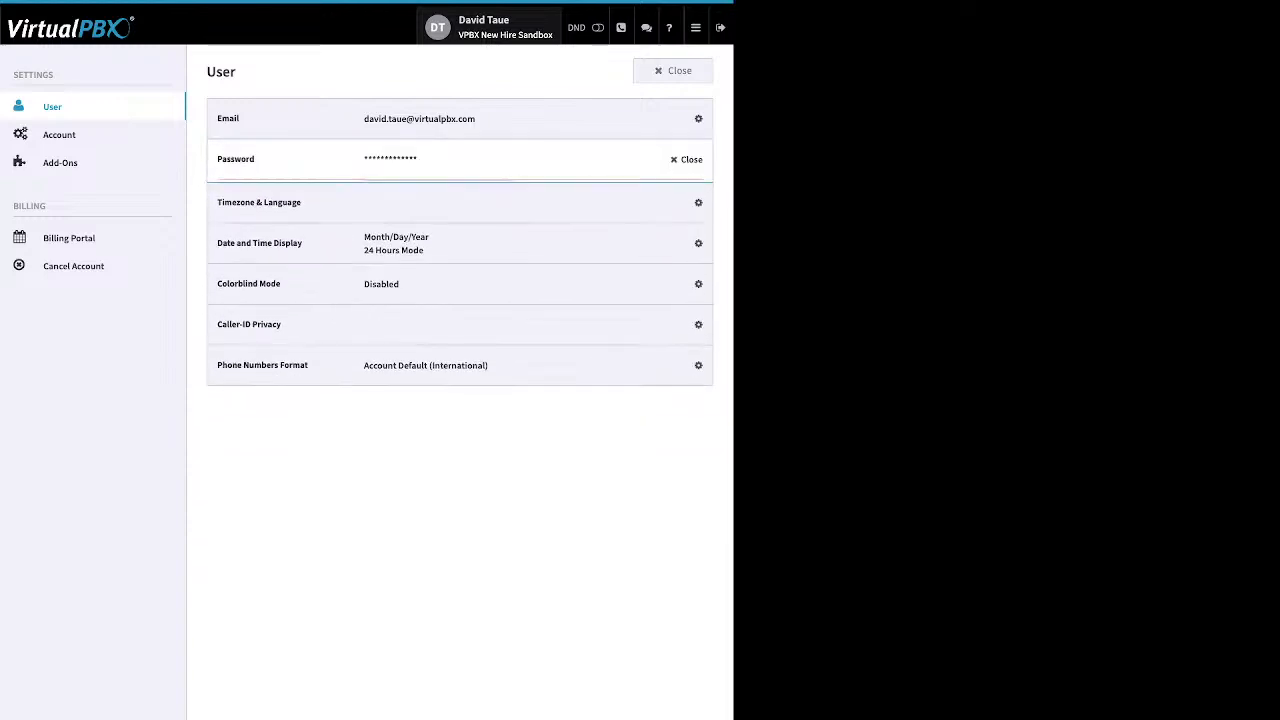
{"action": "left_click", "coordinate": [698, 199]}
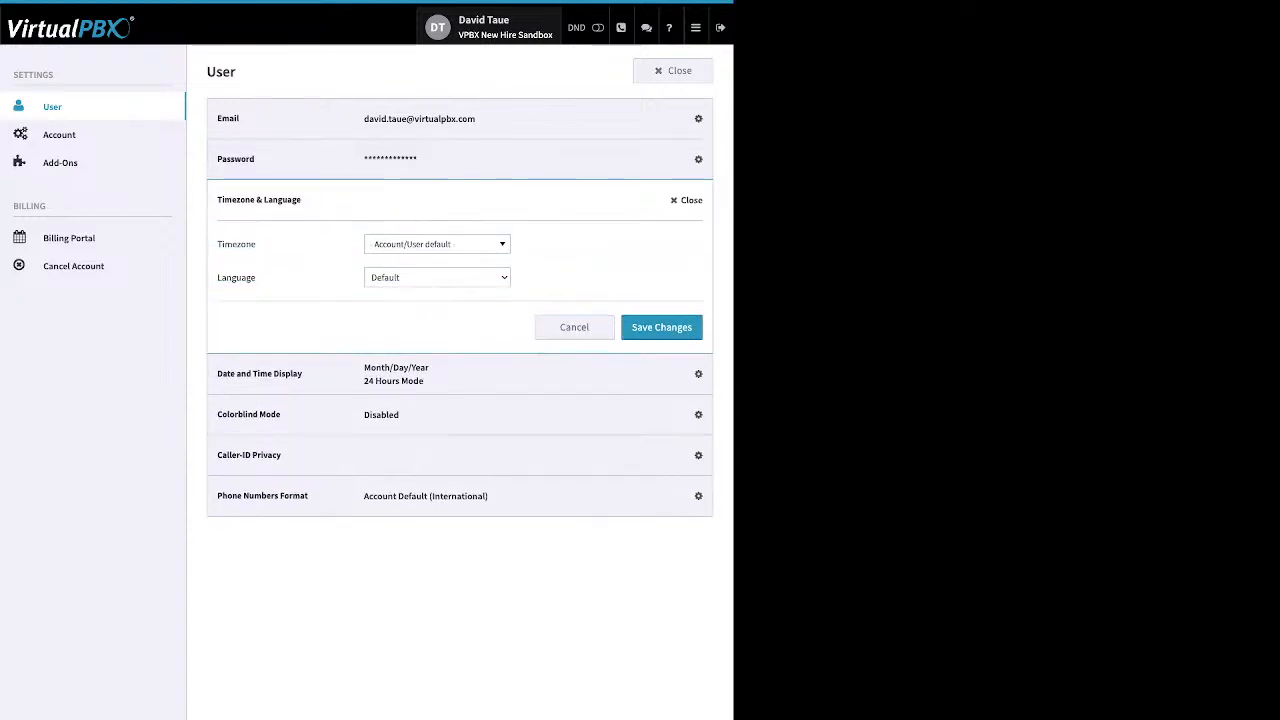
{"action": "left_click", "coordinate": [686, 200]}
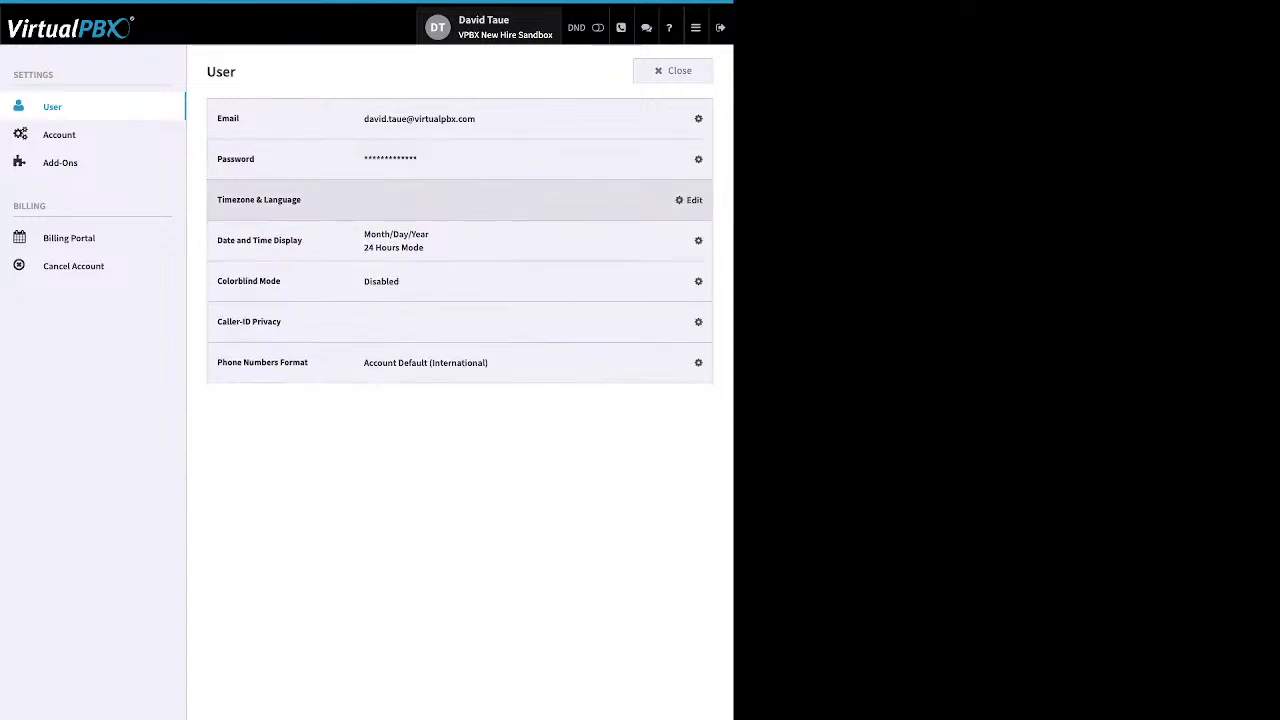
{"action": "left_click", "coordinate": [690, 240]}
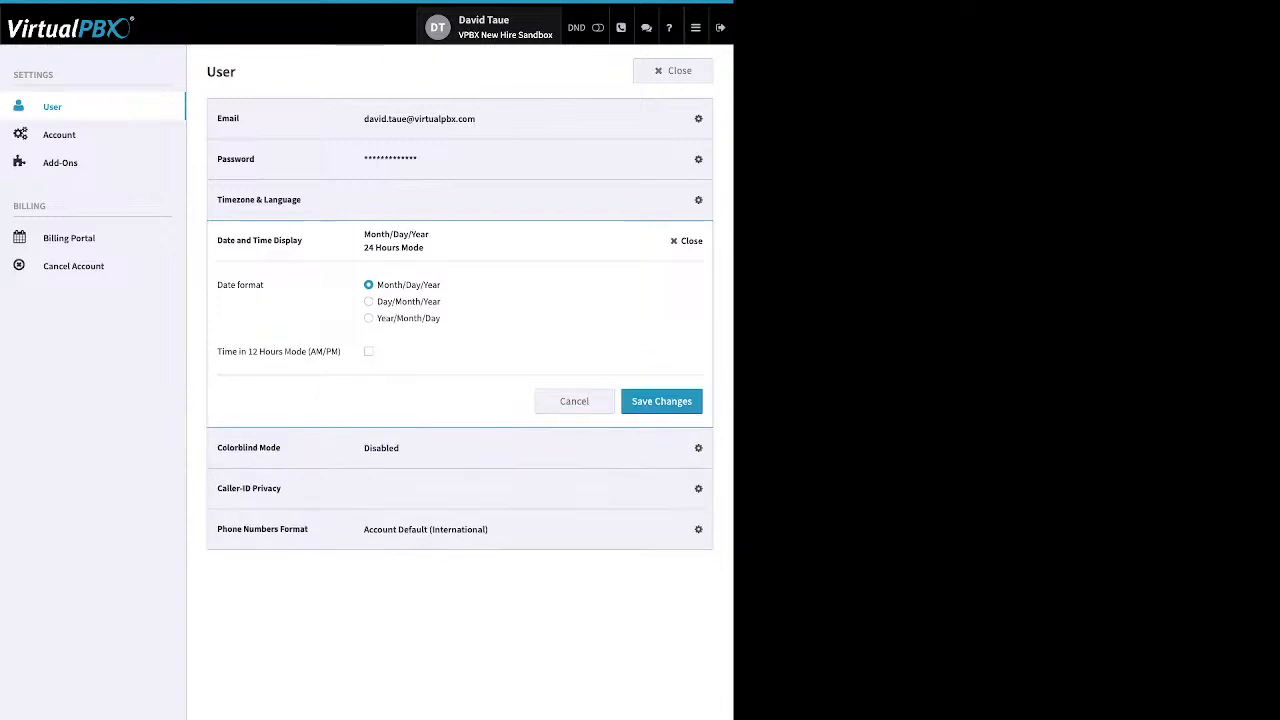
{"action": "left_click", "coordinate": [686, 240]}
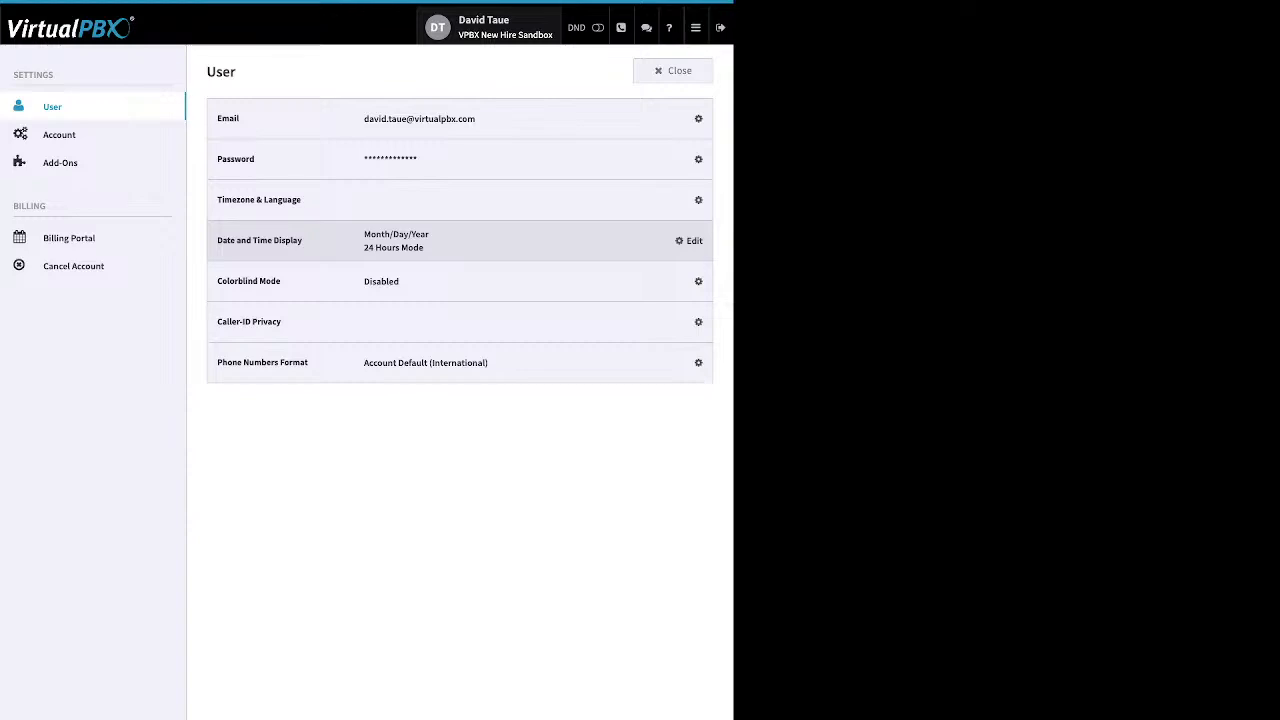
Open the account settings and expand then close the technical contact and timezone & language sections.
{"action": "left_click", "coordinate": [60, 135]}
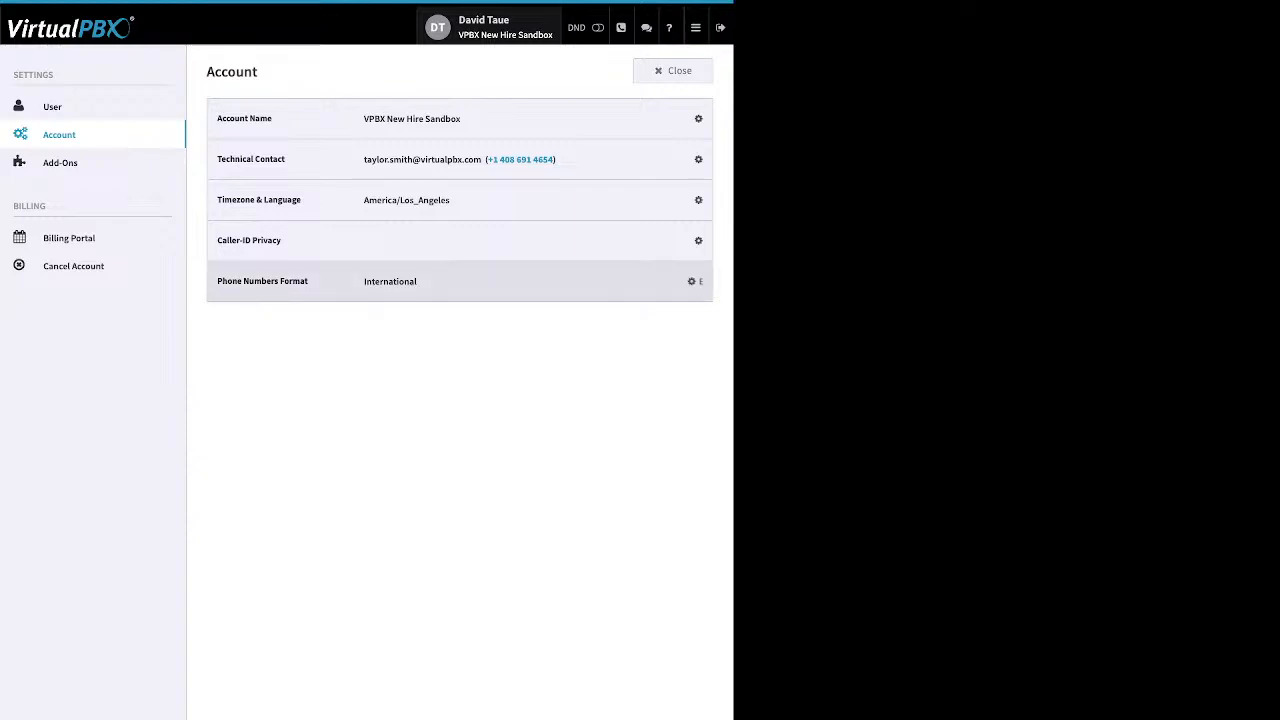
{"action": "left_click", "coordinate": [694, 160]}
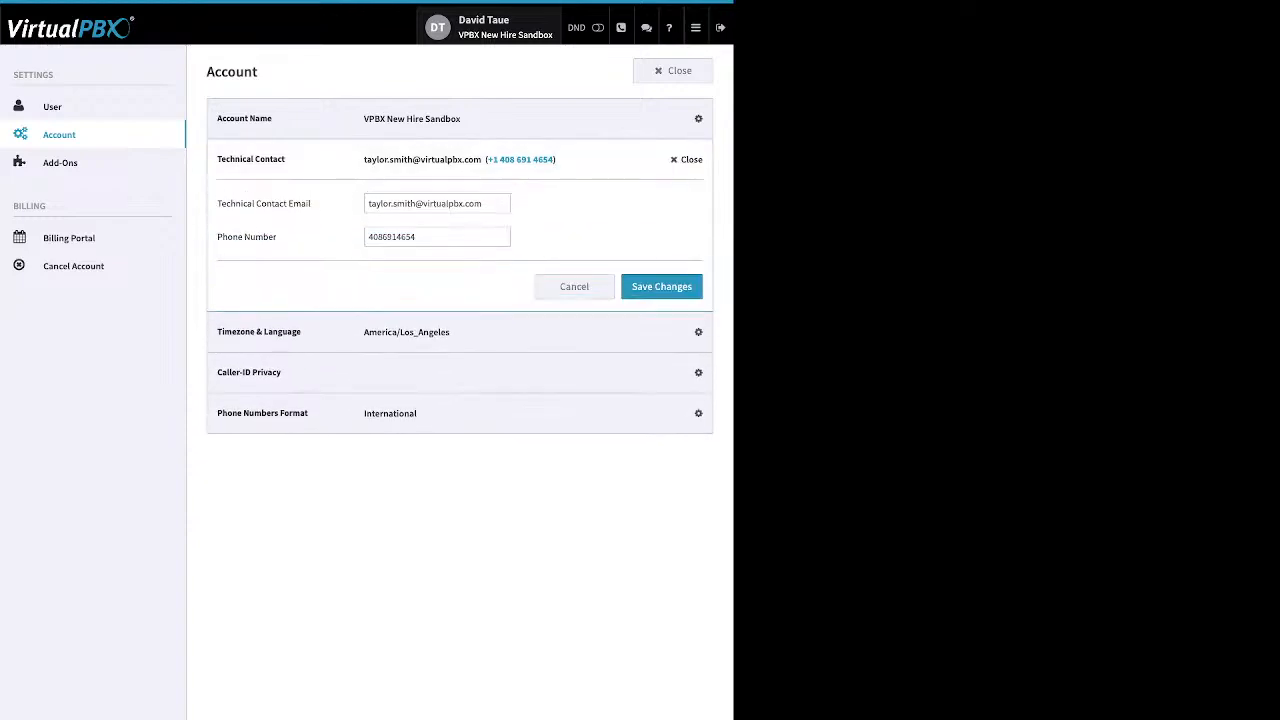
{"action": "left_click", "coordinate": [687, 159]}
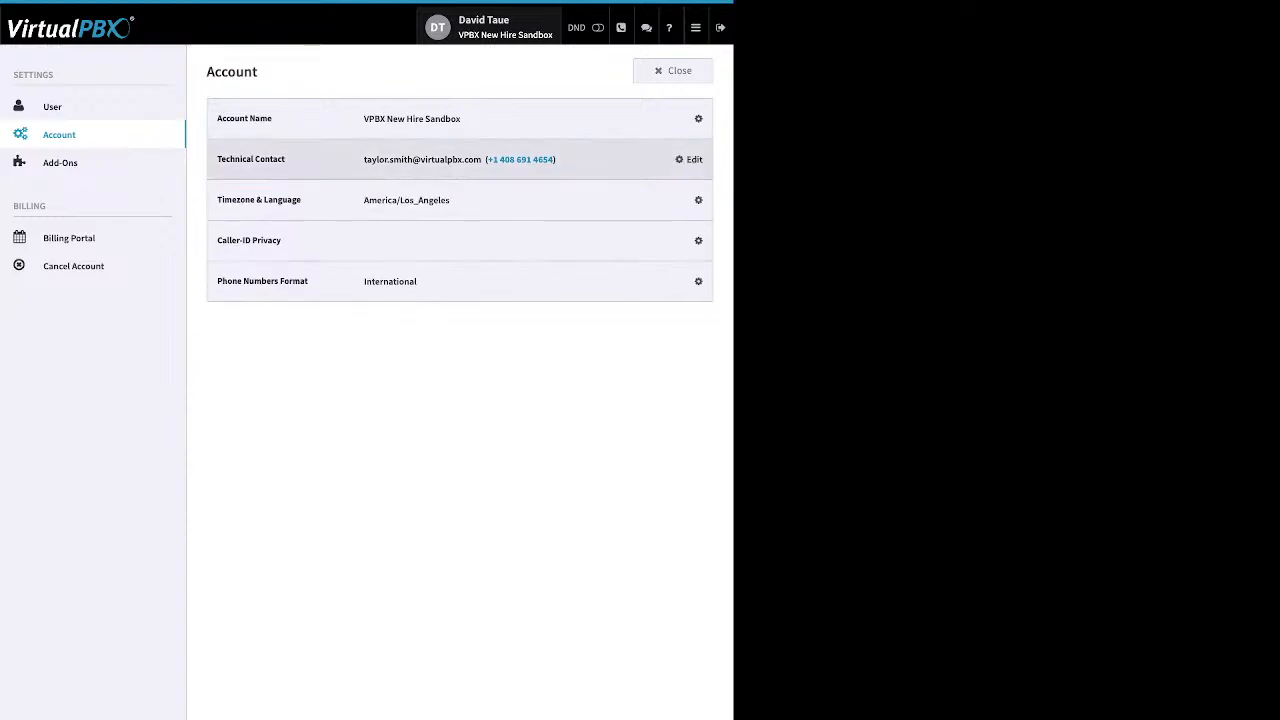
{"action": "left_click", "coordinate": [692, 200]}
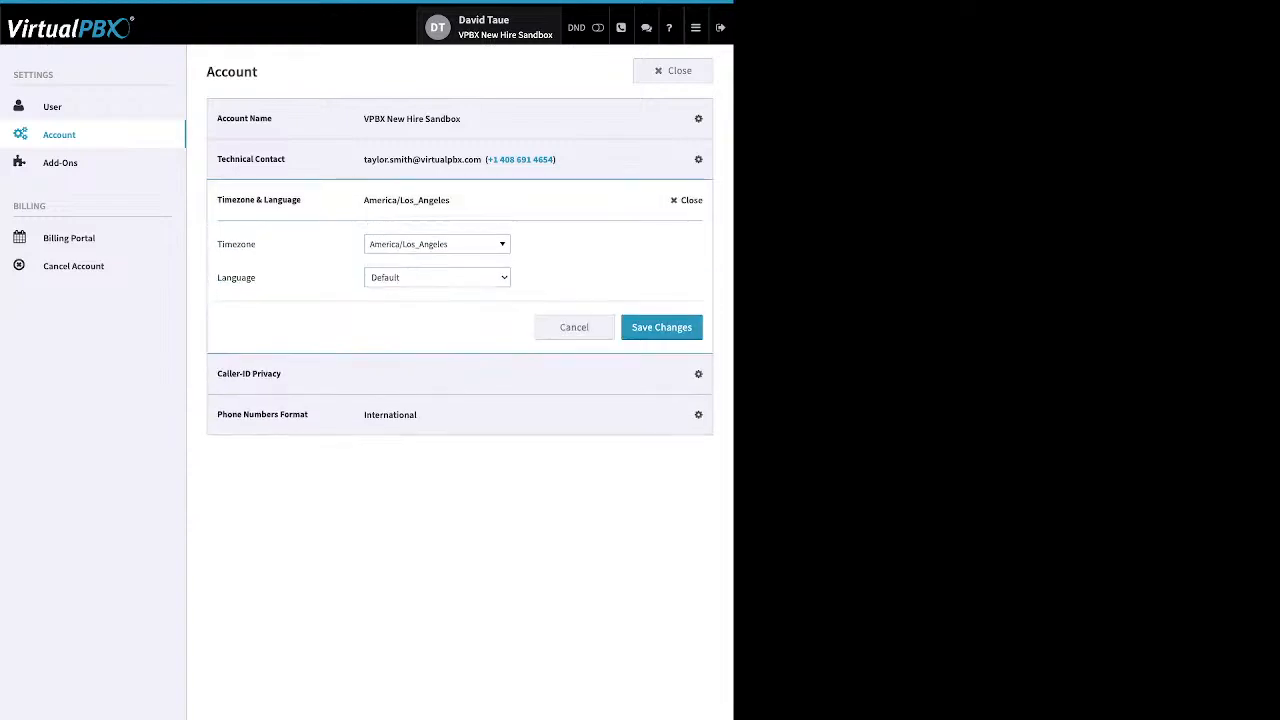
{"action": "left_click", "coordinate": [688, 200]}
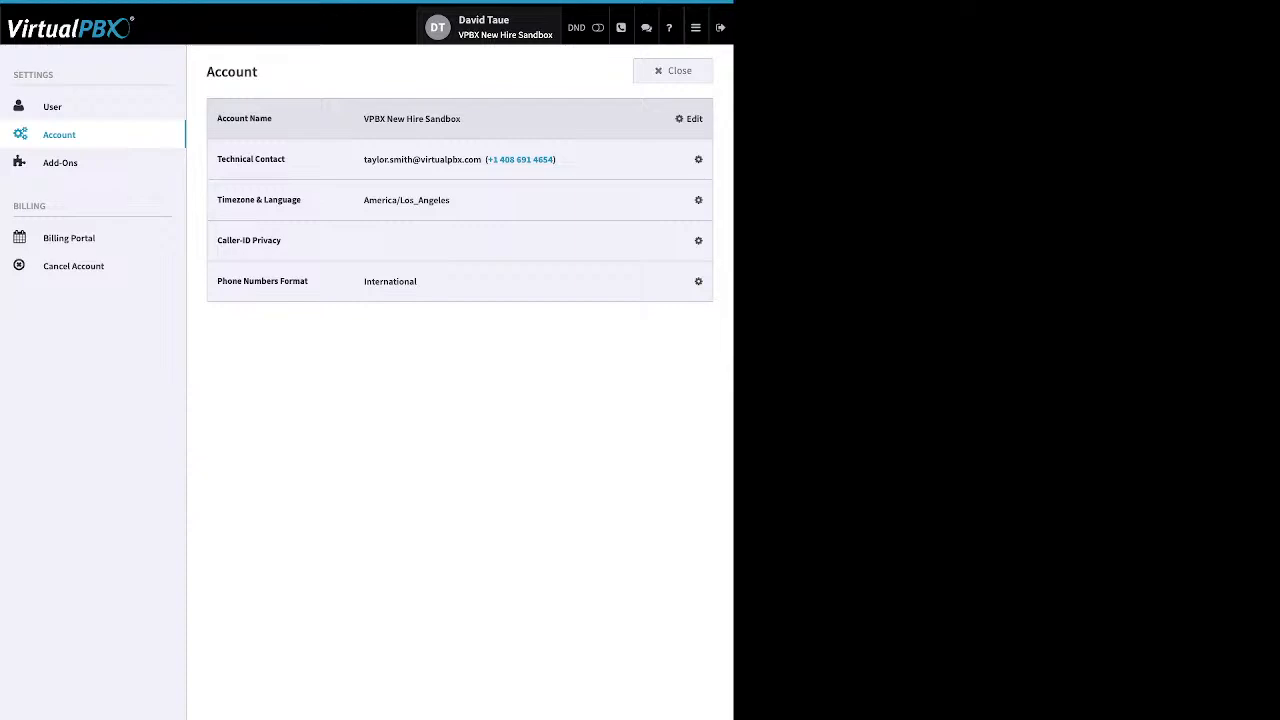
View the add-ons, billing portal and cancel account pages of the settings.
{"action": "left_click", "coordinate": [60, 163]}
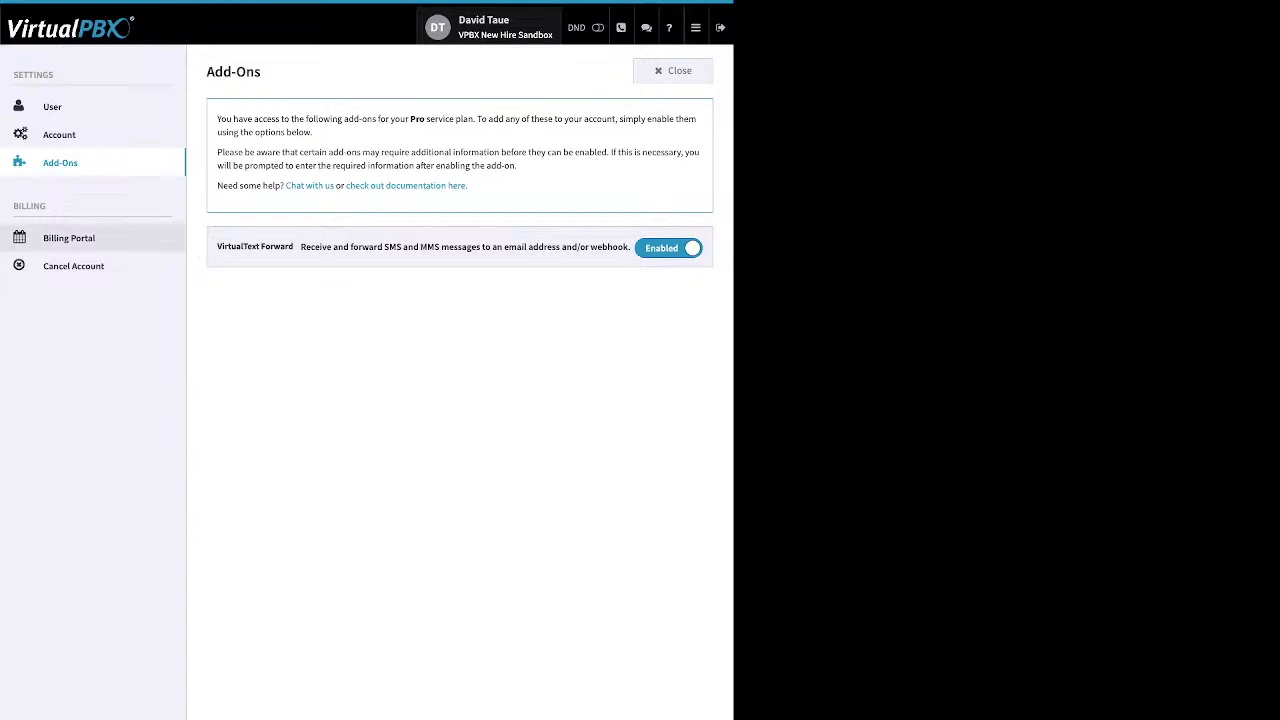
{"action": "left_click", "coordinate": [69, 238]}
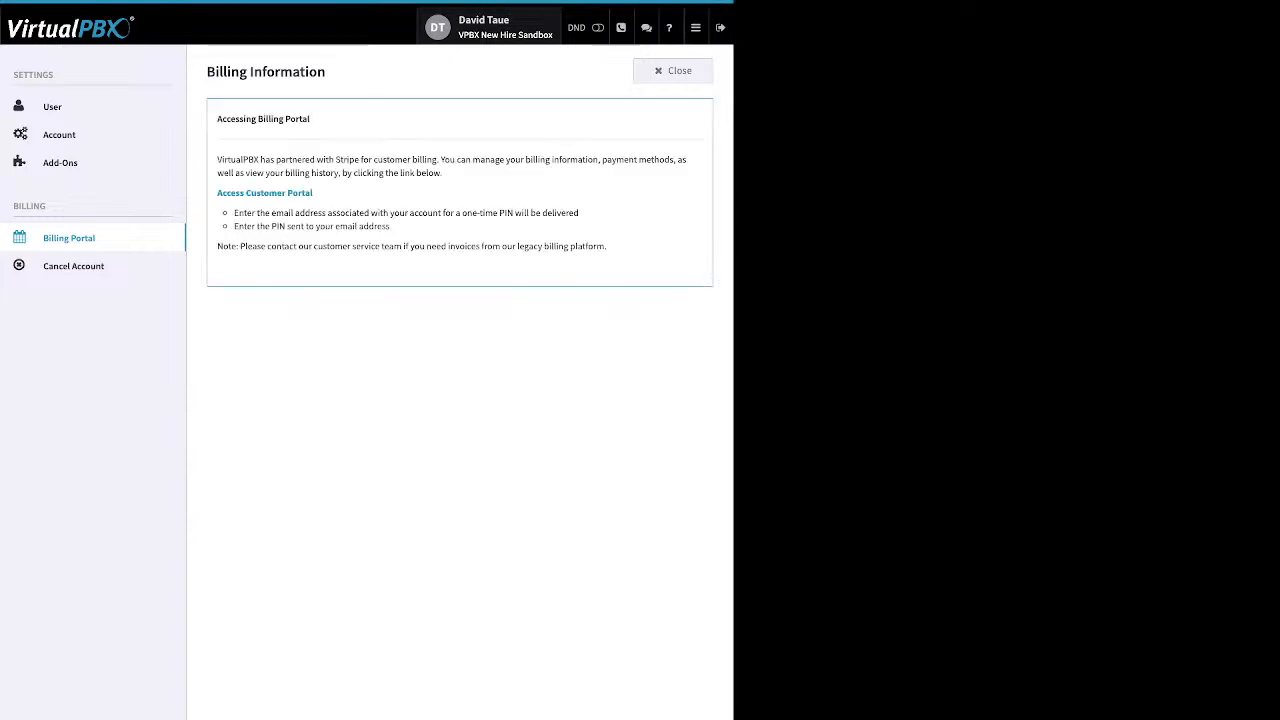
{"action": "left_click_drag", "start_coordinate": [314, 193], "coordinate": [217, 193]}
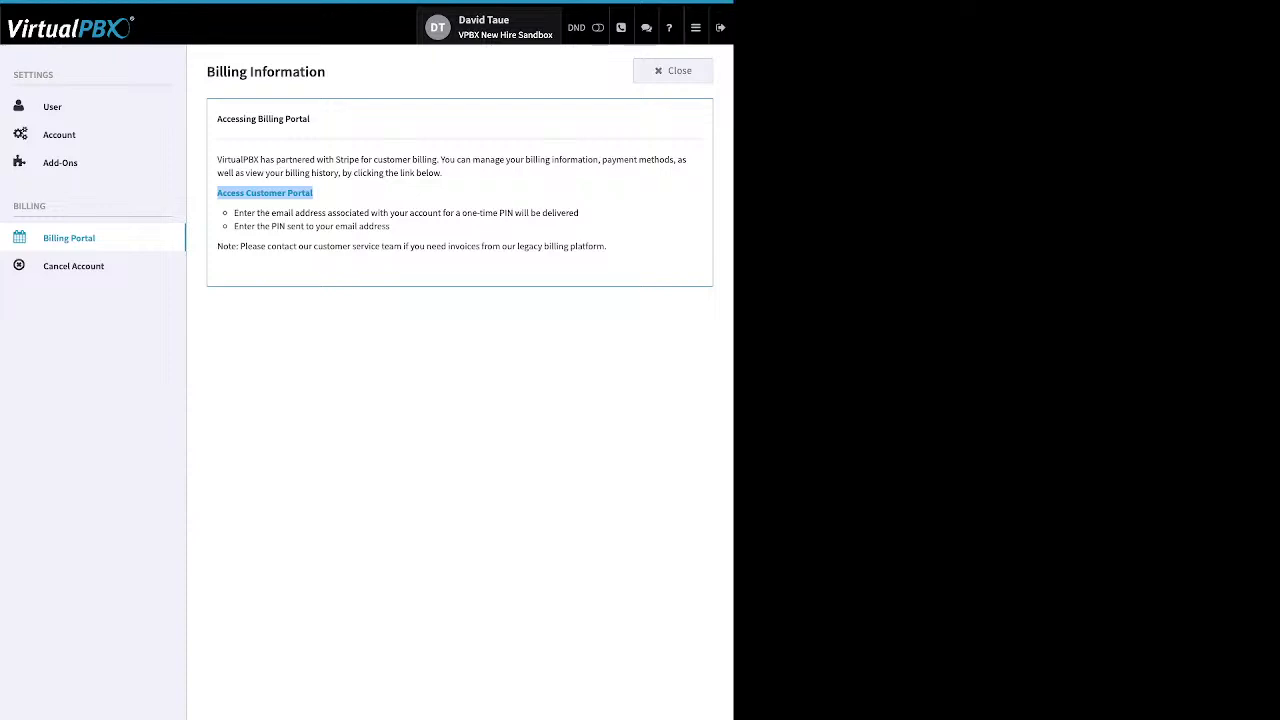
{"action": "left_click", "coordinate": [340, 194]}
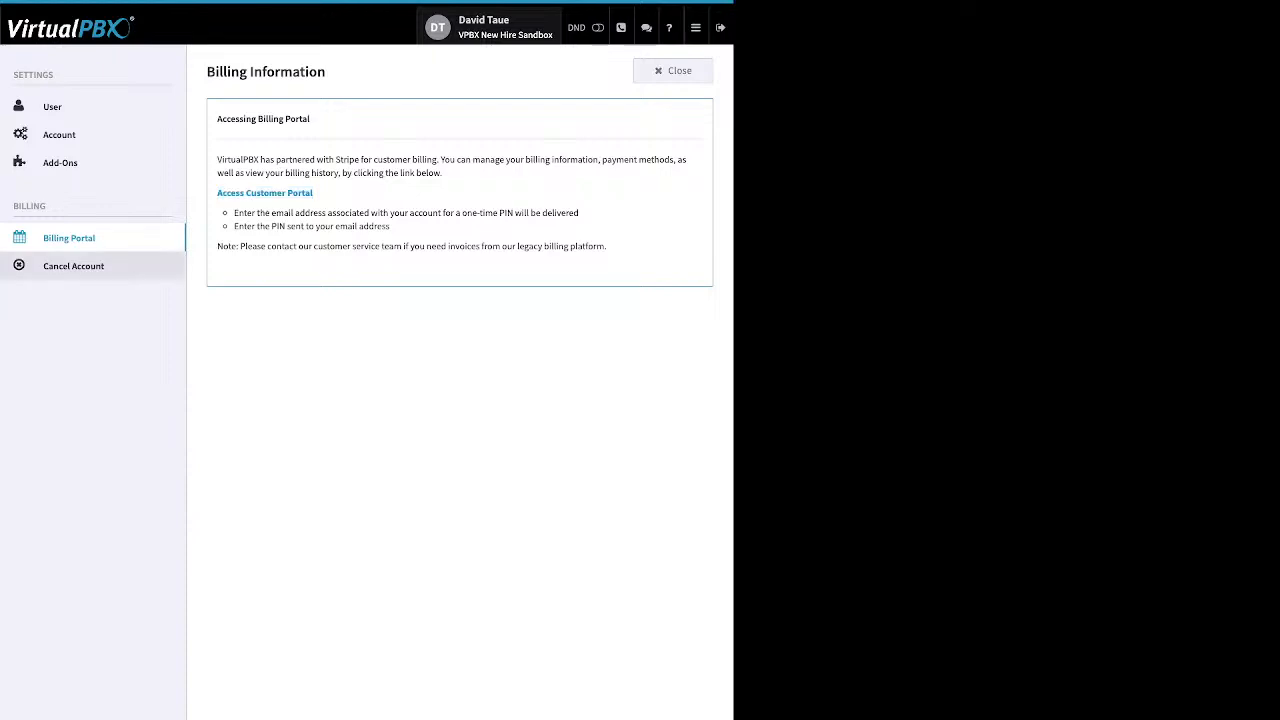
{"action": "left_click", "coordinate": [73, 266]}
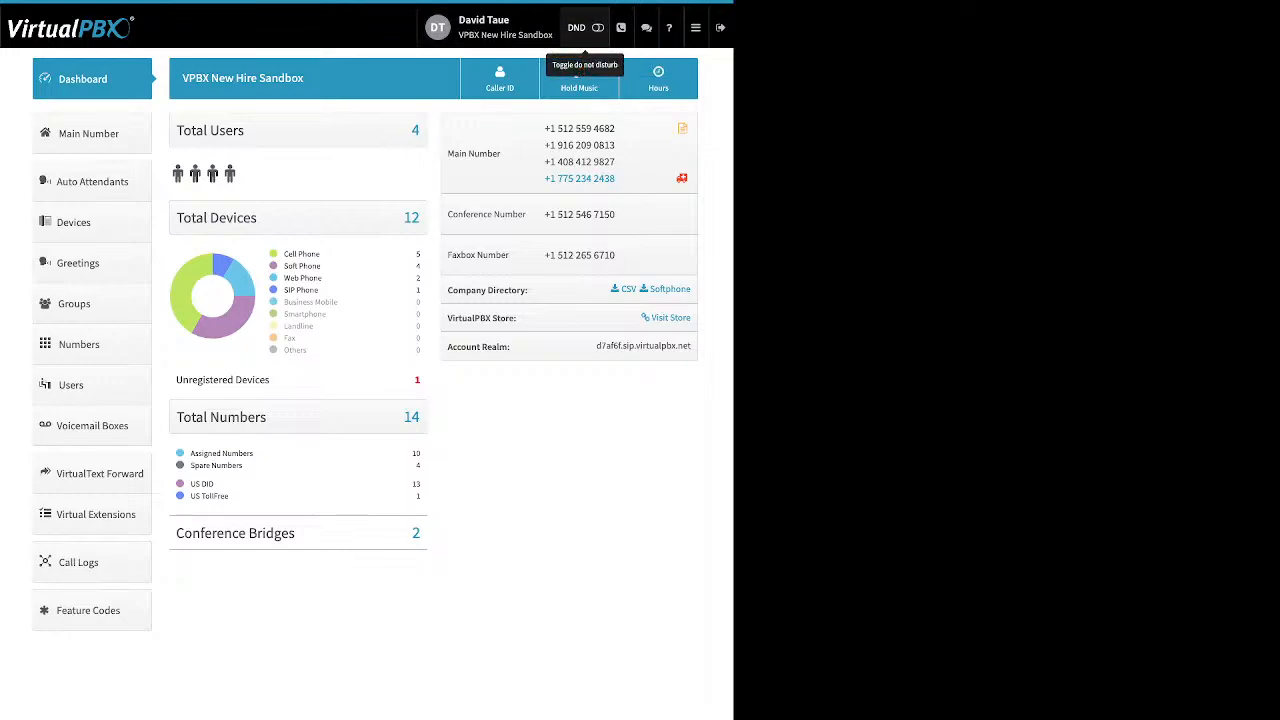
Toggle Do Not Disturb on from the header.
{"action": "left_click", "coordinate": [597, 27]}
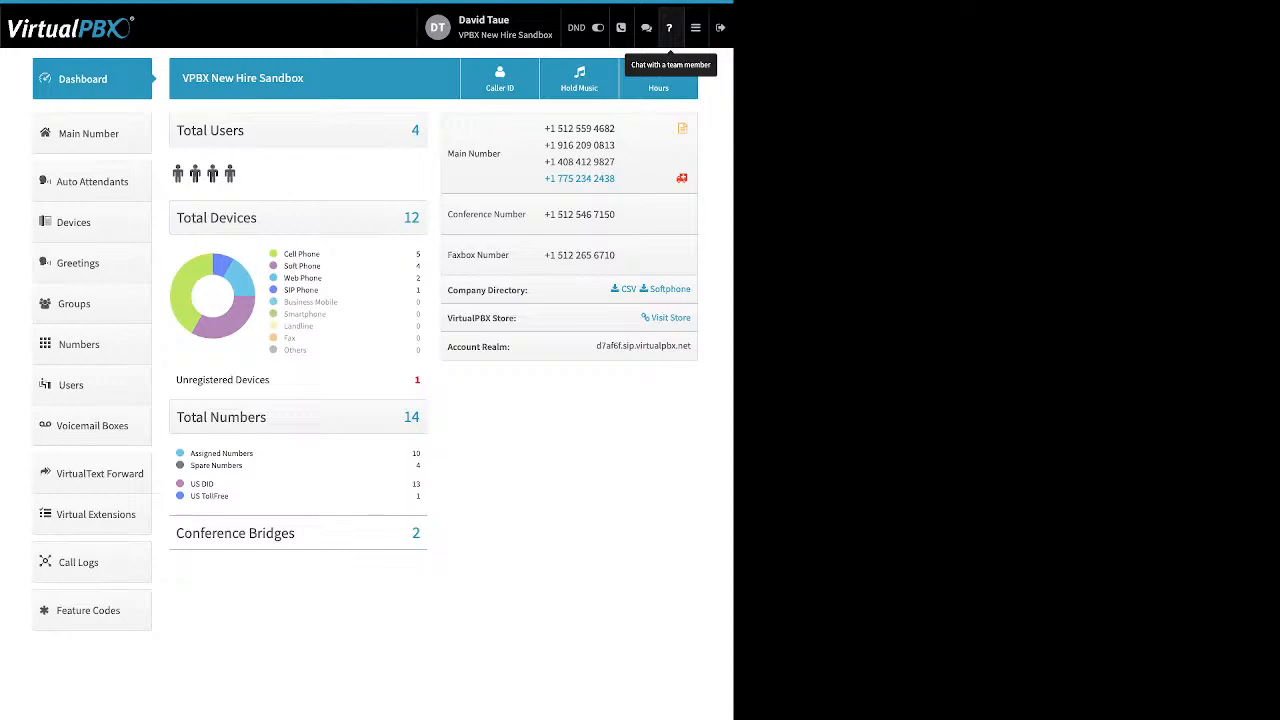
{"action": "left_click", "coordinate": [695, 27]}
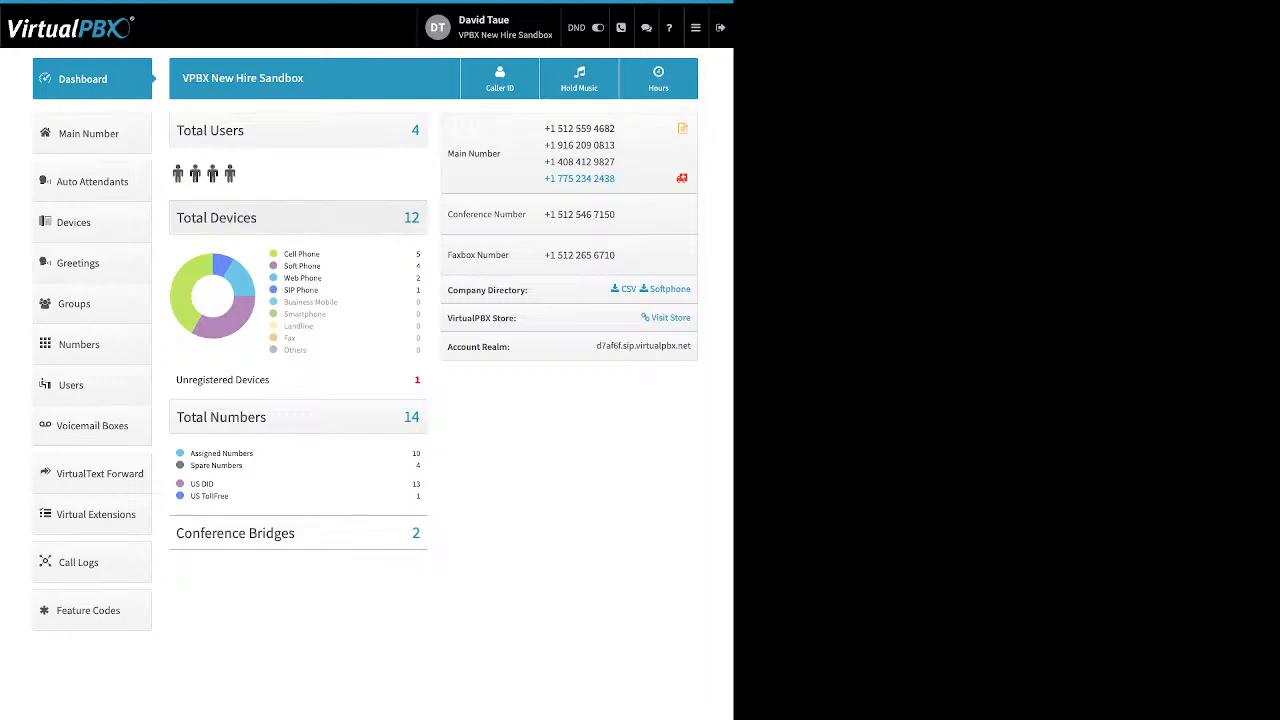
Examine the dashboard's device type breakdown, unregistered devices, and assigned, spare, DID and toll-free number statistics.
{"action": "left_click_drag", "start_coordinate": [320, 254], "coordinate": [284, 254]}
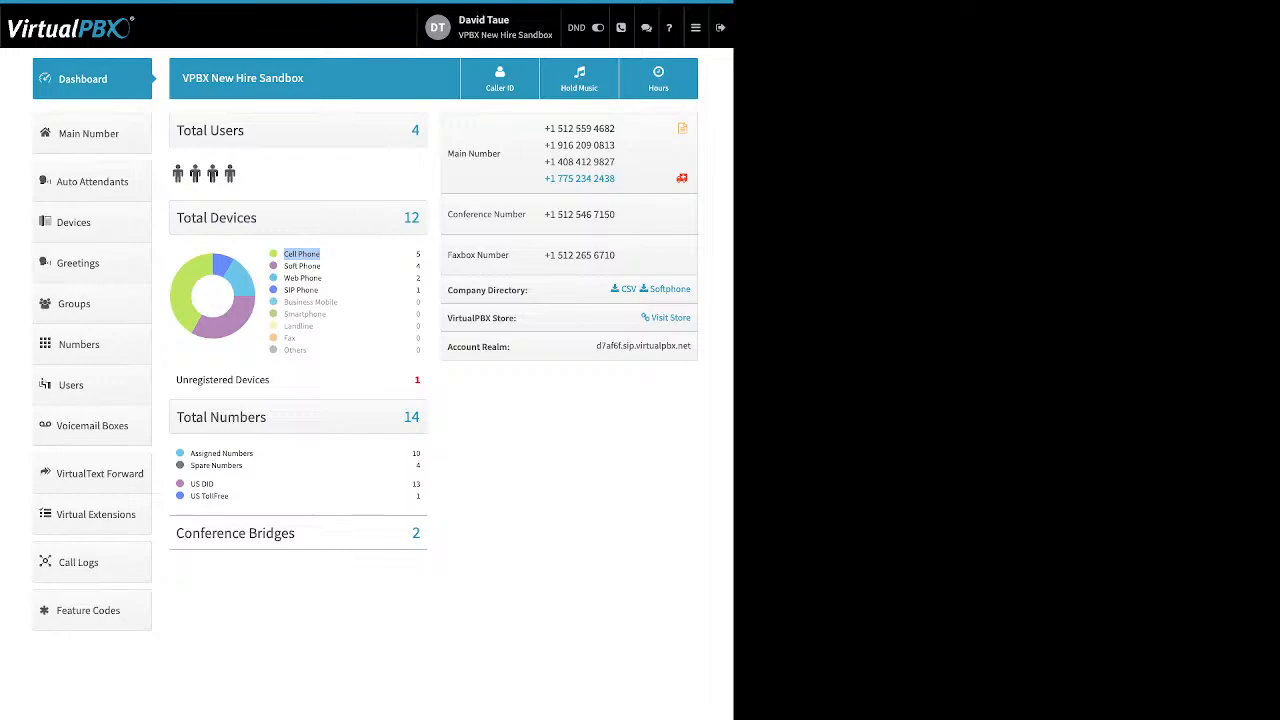
{"action": "left_click", "coordinate": [303, 256]}
{"action": "left_click_drag", "start_coordinate": [320, 266], "coordinate": [283, 266]}
{"action": "left_click", "coordinate": [302, 267]}
{"action": "left_click_drag", "start_coordinate": [320, 278], "coordinate": [284, 278]}
{"action": "left_click_drag", "start_coordinate": [319, 290], "coordinate": [284, 290]}
{"action": "left_click_drag", "start_coordinate": [176, 379], "coordinate": [248, 380]}
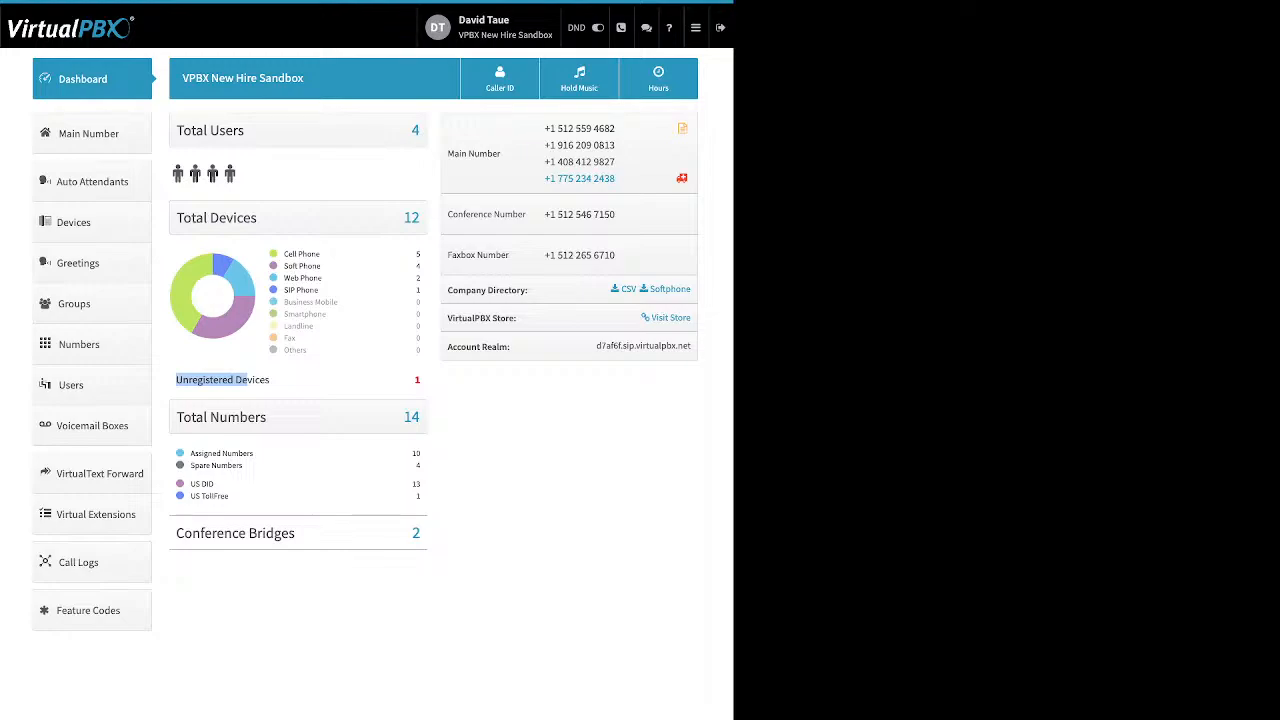
{"action": "left_click", "coordinate": [247, 381]}
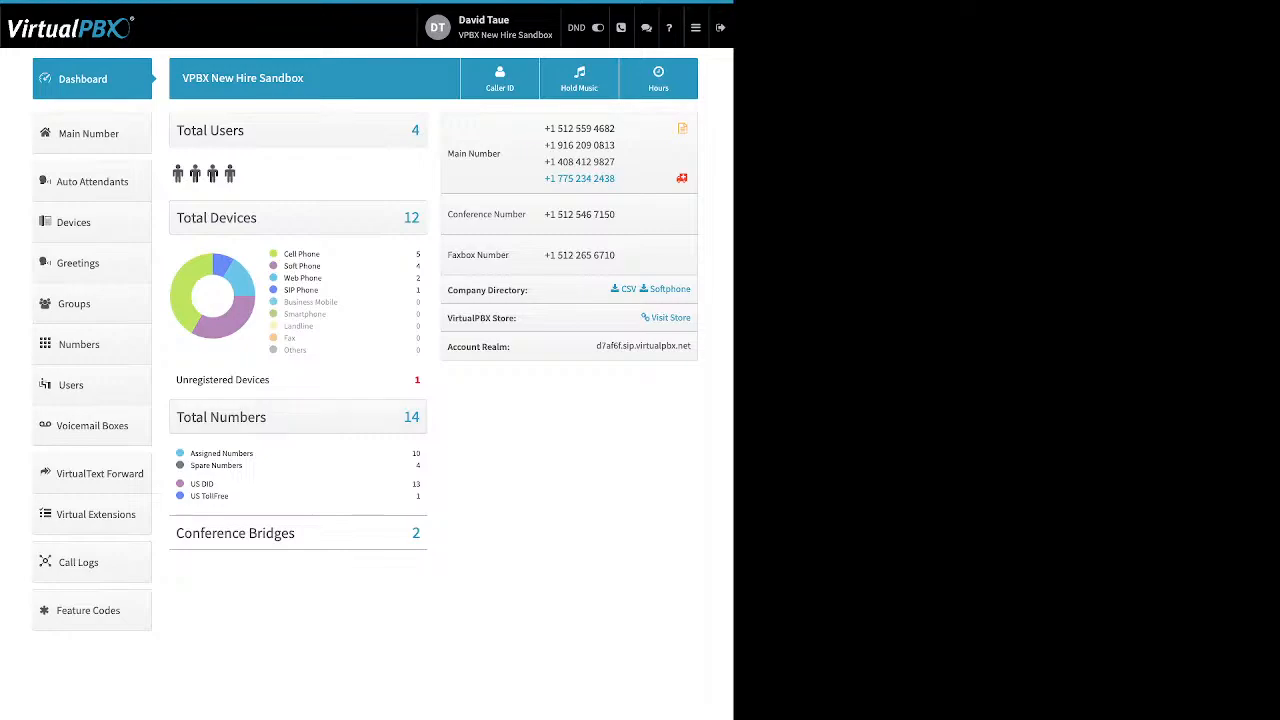
{"action": "left_click_drag", "start_coordinate": [243, 466], "coordinate": [190, 454]}
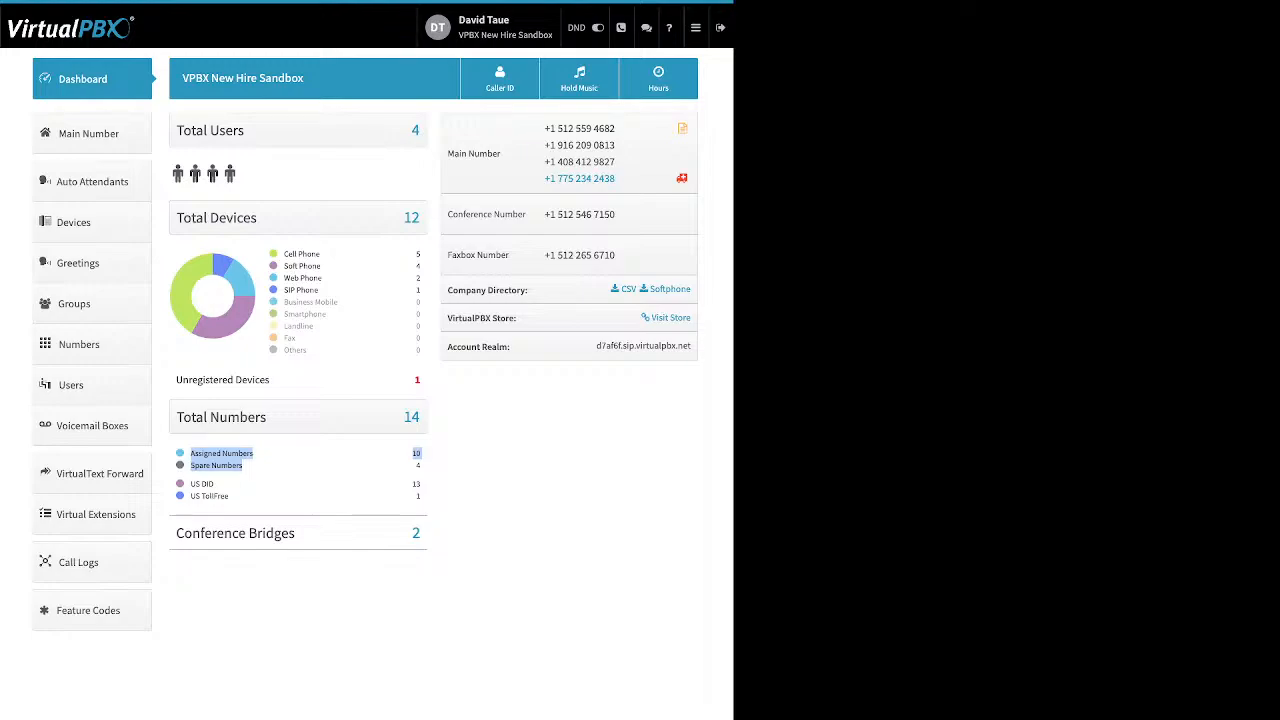
{"action": "left_click", "coordinate": [254, 467]}
{"action": "left_click_drag", "start_coordinate": [190, 483], "coordinate": [232, 497]}
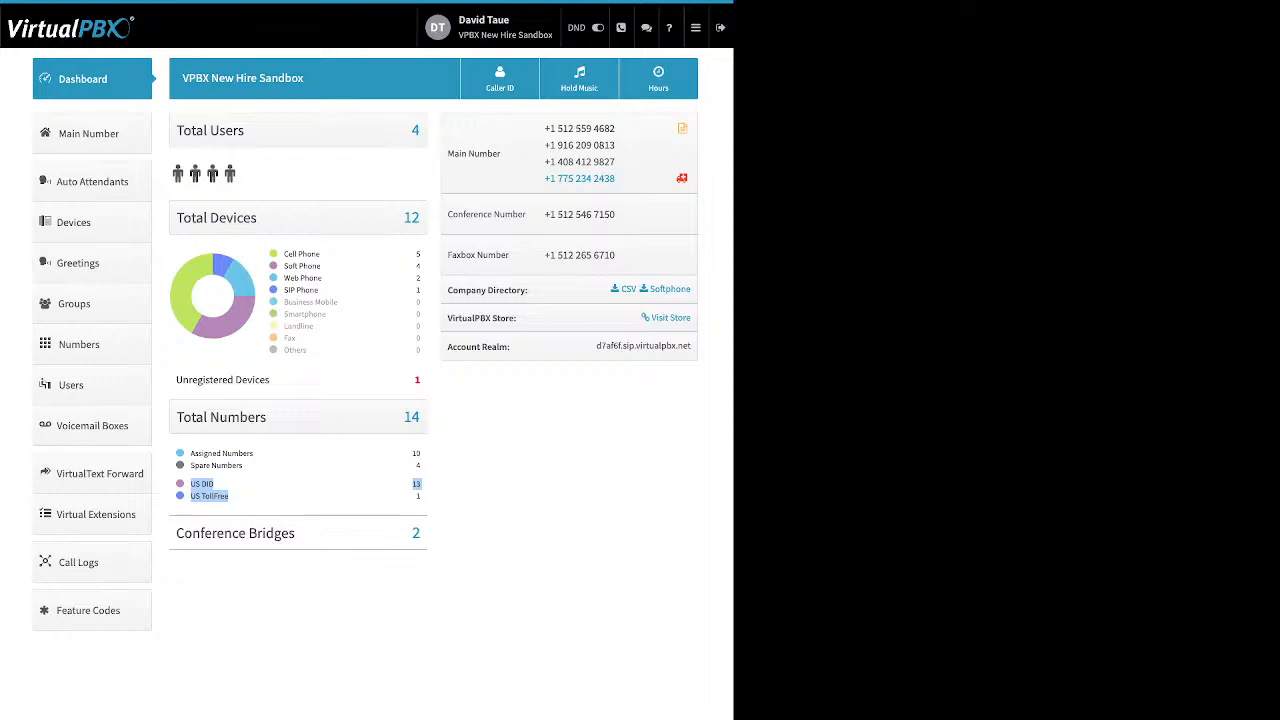
Examine the dashboard's number types, conference bridges, company directory, store and account realm entries.
{"action": "left_click", "coordinate": [290, 494]}
{"action": "left_click_drag", "start_coordinate": [296, 533], "coordinate": [204, 533]}
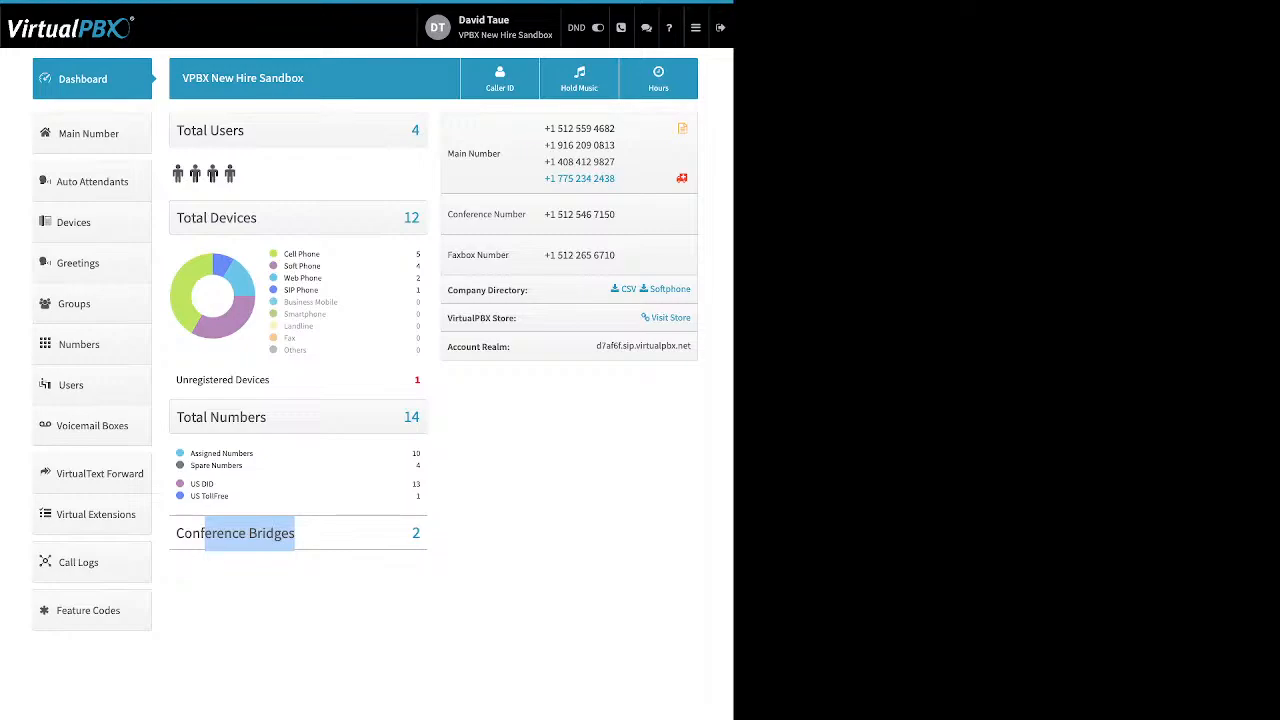
{"action": "left_click", "coordinate": [250, 534]}
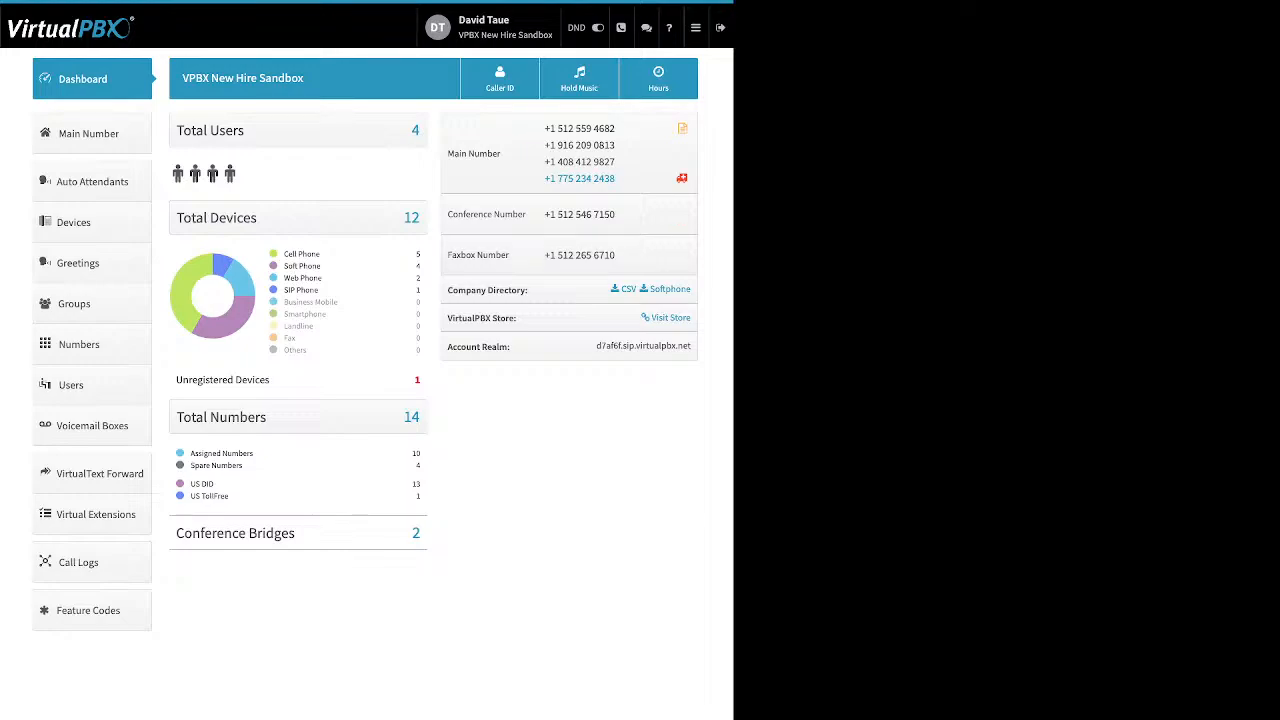
{"action": "left_click_drag", "start_coordinate": [528, 290], "coordinate": [453, 290]}
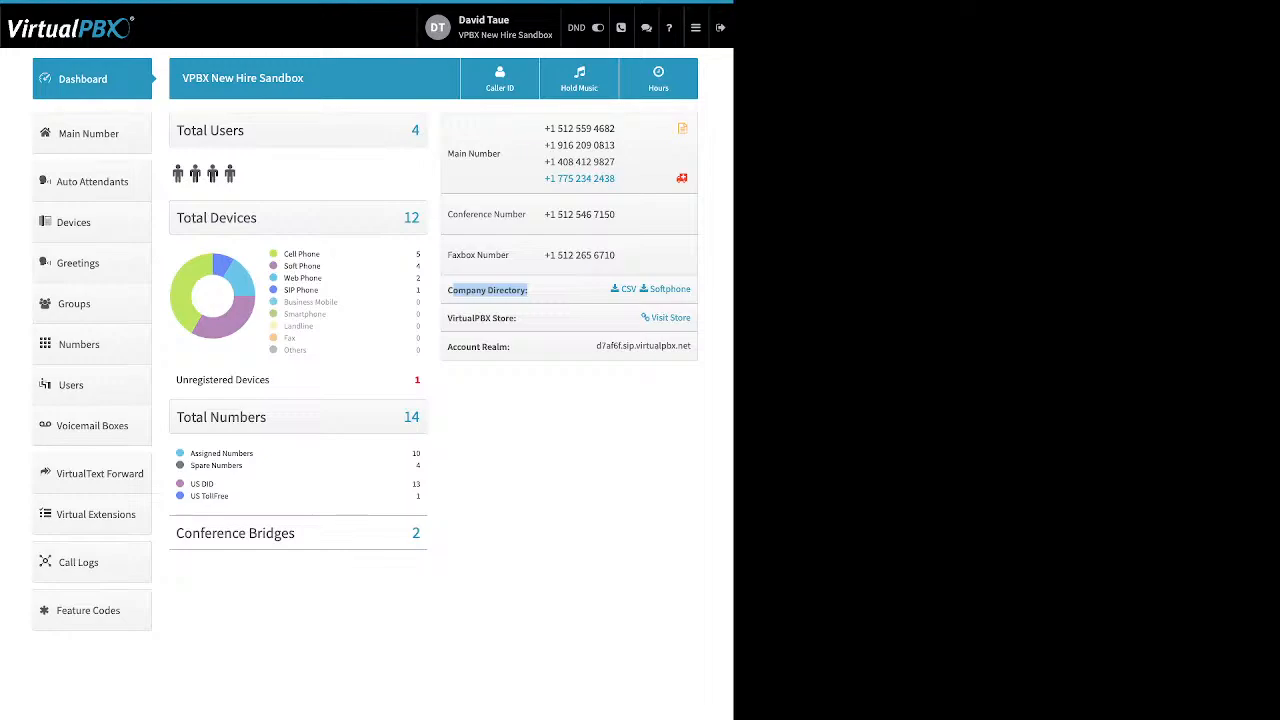
{"action": "left_click", "coordinate": [490, 290]}
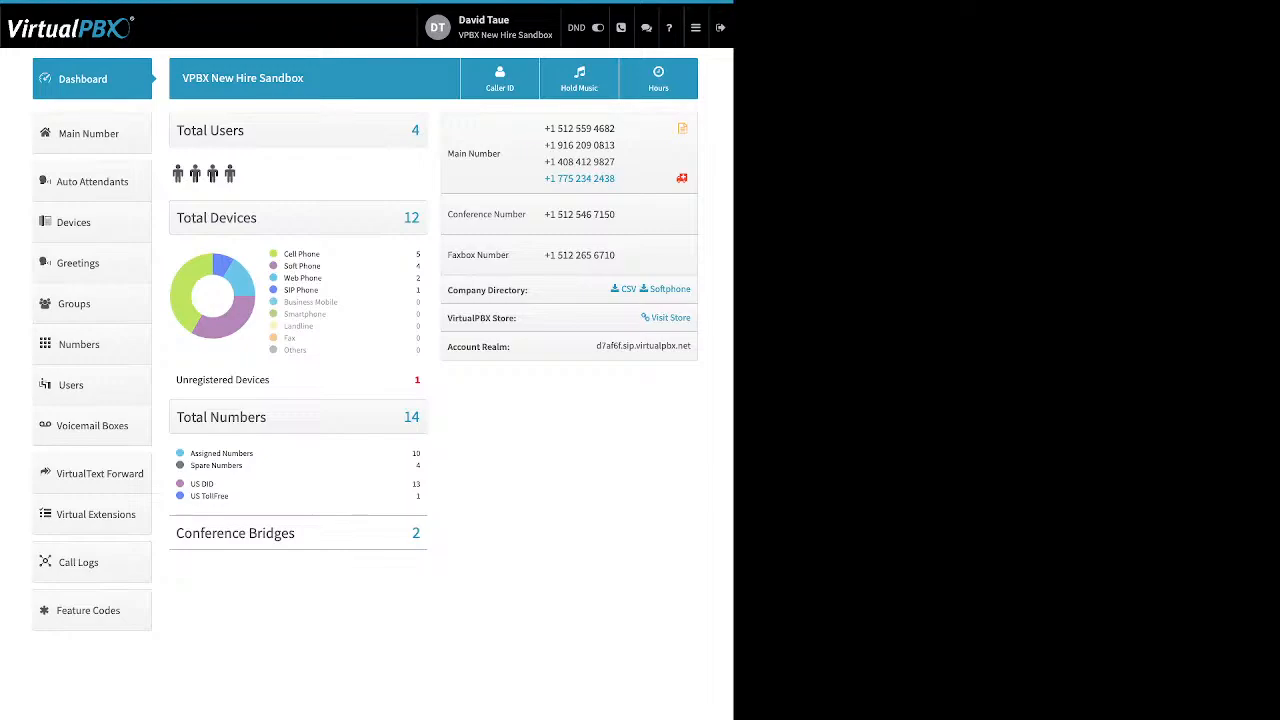
{"action": "left_click_drag", "start_coordinate": [516, 318], "coordinate": [448, 318]}
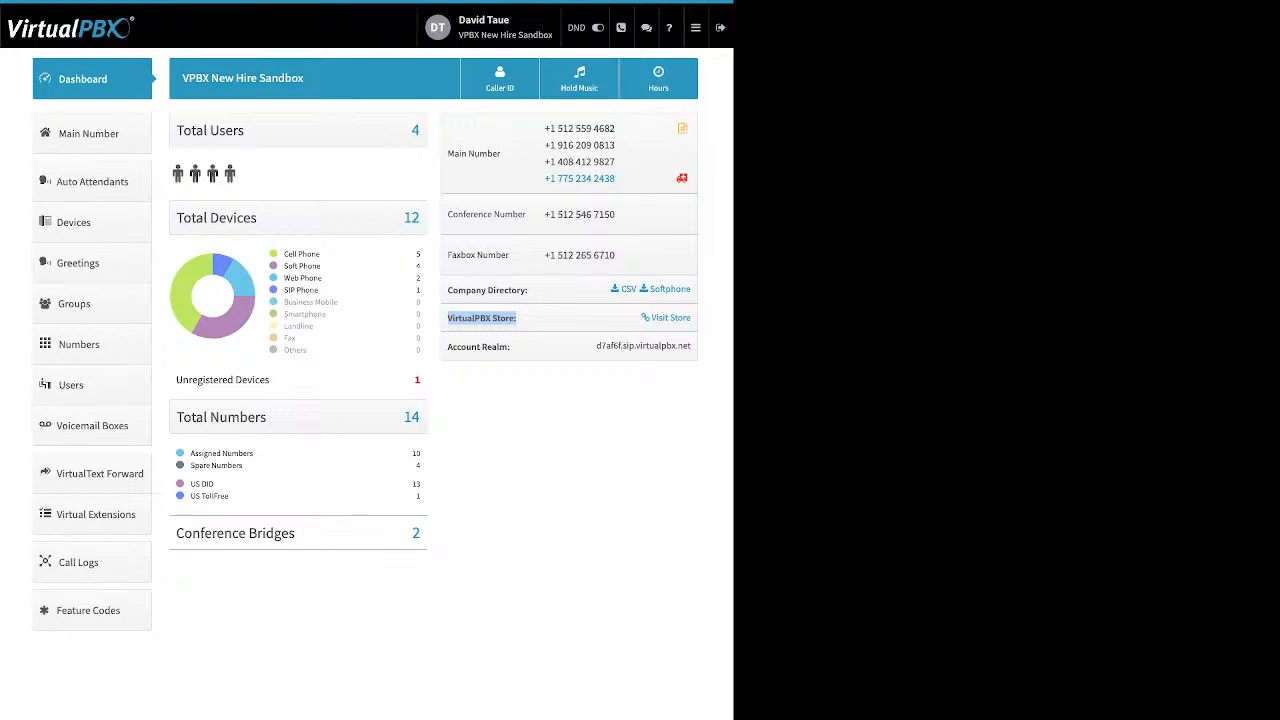
{"action": "left_click", "coordinate": [516, 319]}
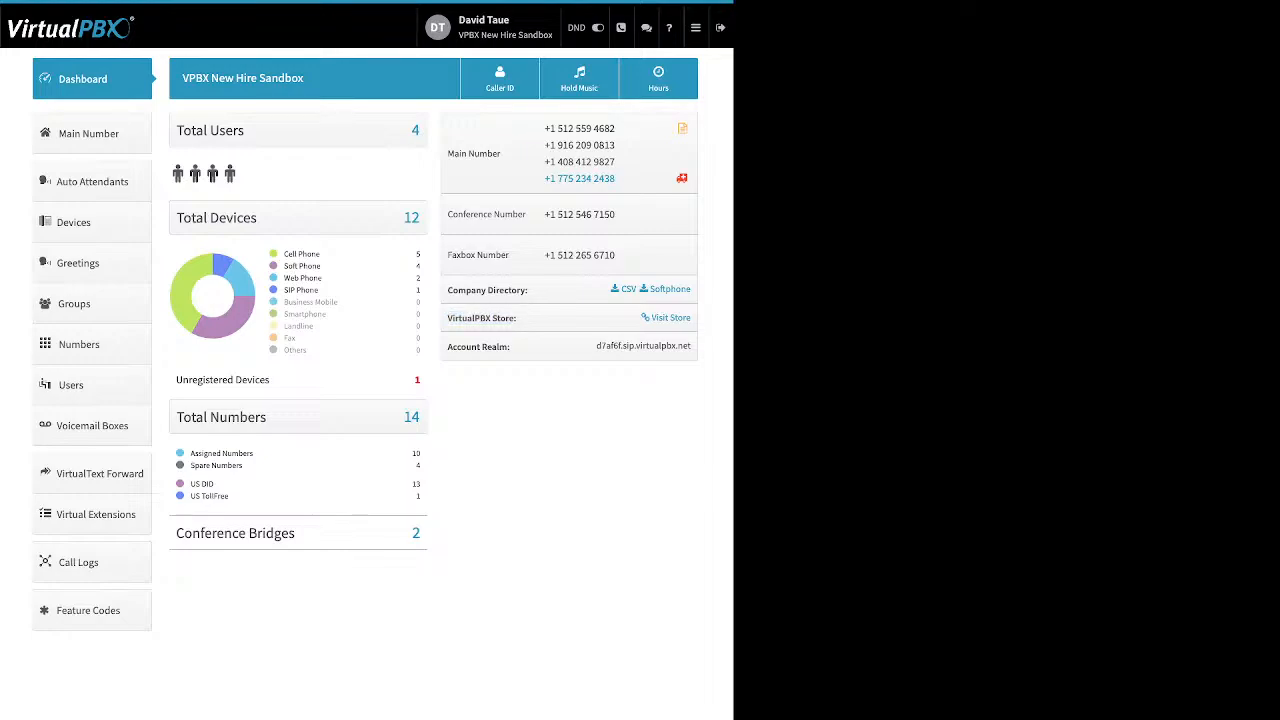
{"action": "left_click_drag", "start_coordinate": [511, 347], "coordinate": [448, 347]}
{"action": "left_click", "coordinate": [479, 347]}
{"action": "left_click", "coordinate": [500, 78]}
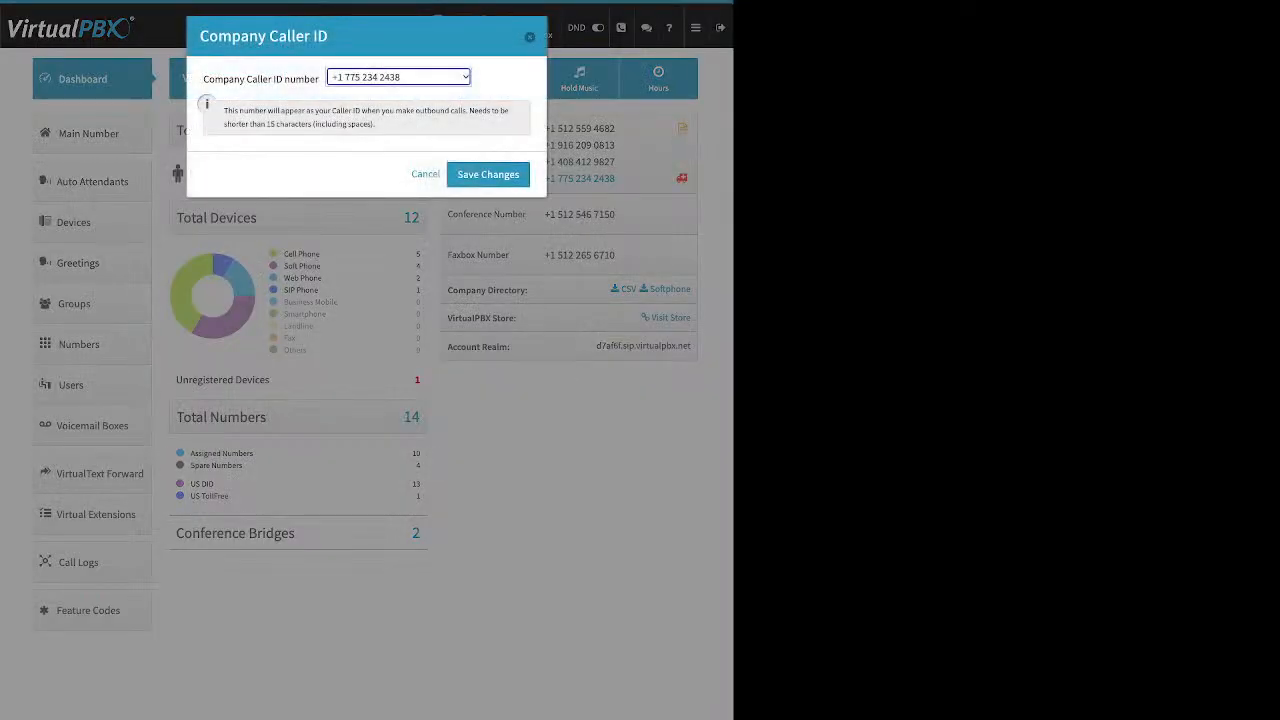
{"action": "left_click_drag", "start_coordinate": [204, 79], "coordinate": [315, 79]}
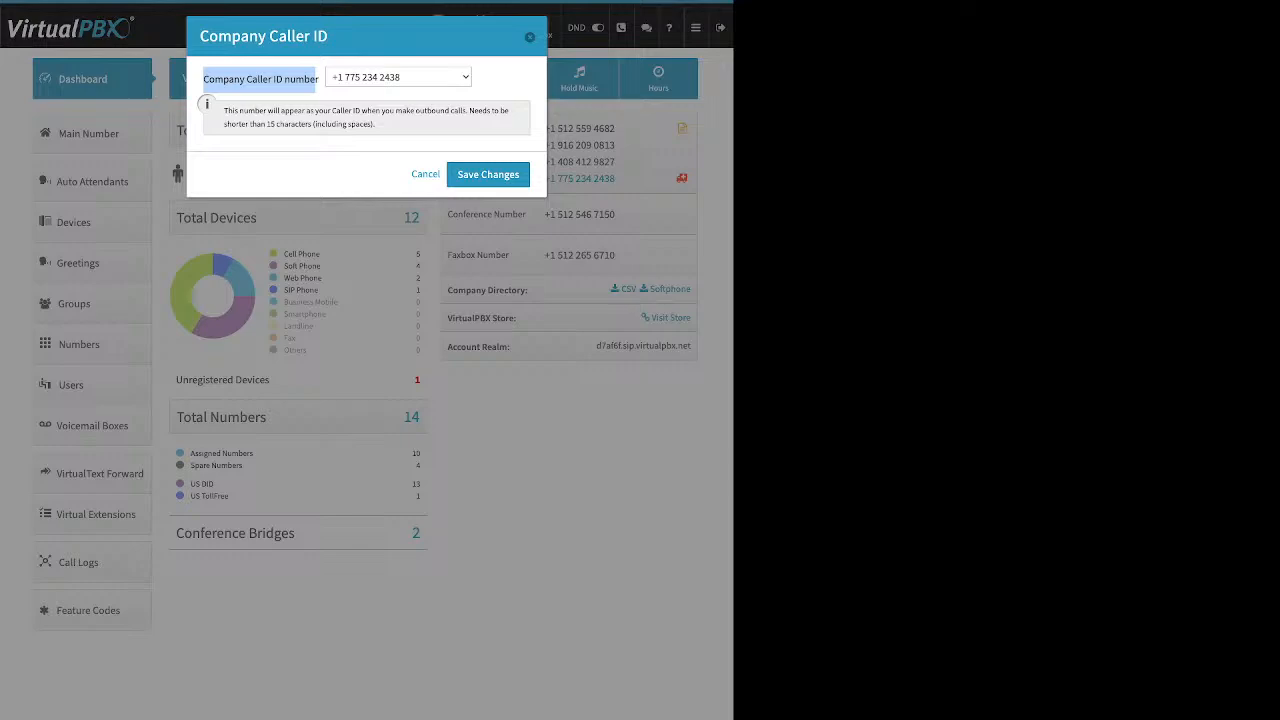
{"action": "left_click", "coordinate": [488, 174]}
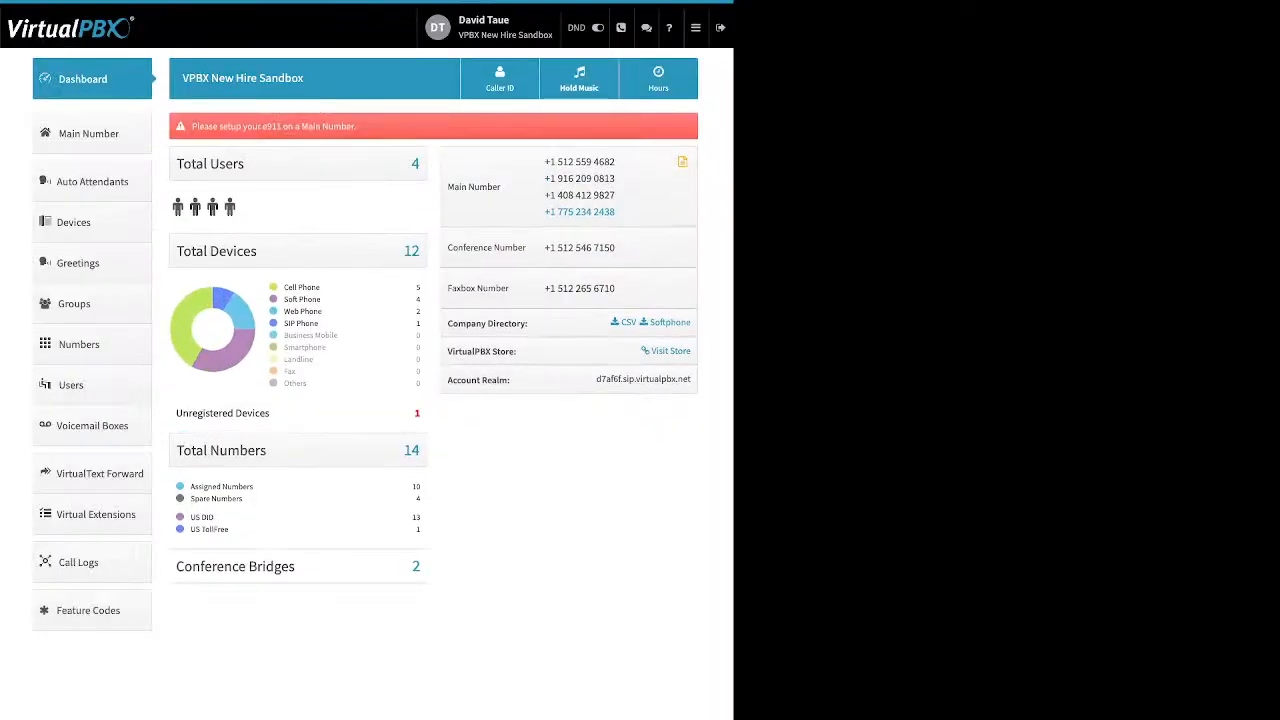
Open the music-on-hold settings, reveal the upload option, then close the dialog without saving.
{"action": "left_click", "coordinate": [579, 80]}
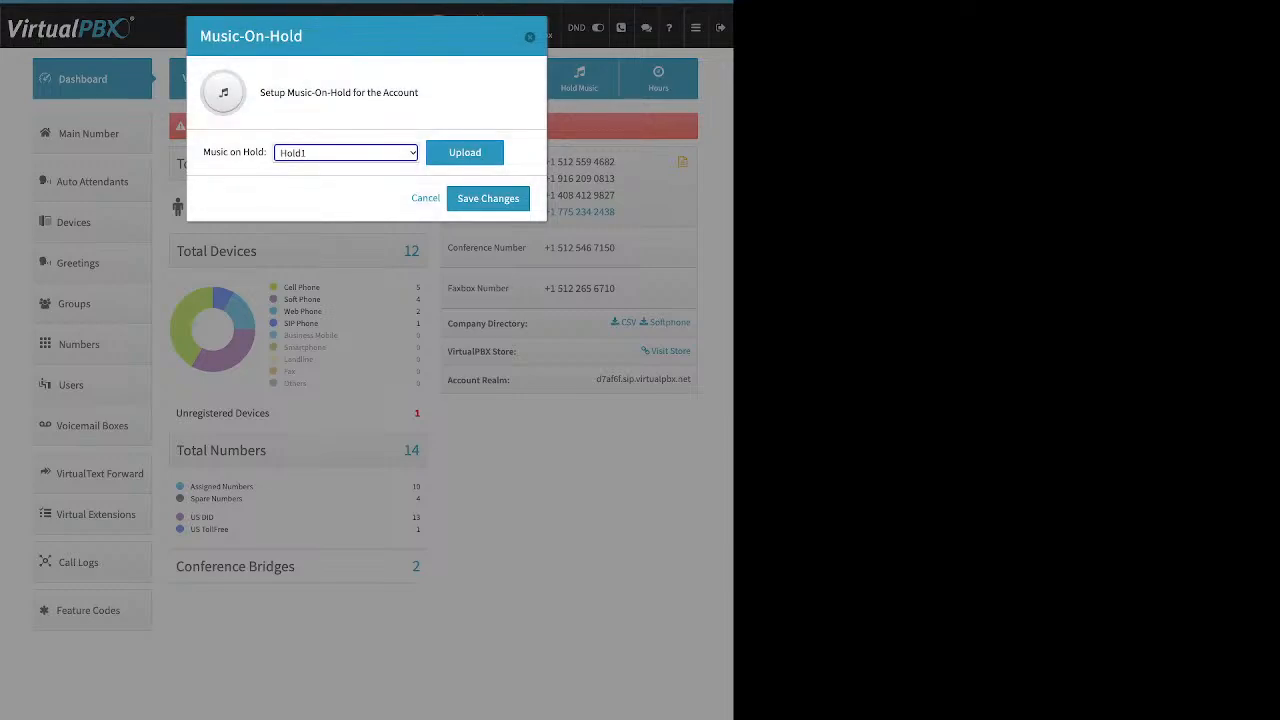
{"action": "left_click", "coordinate": [465, 153]}
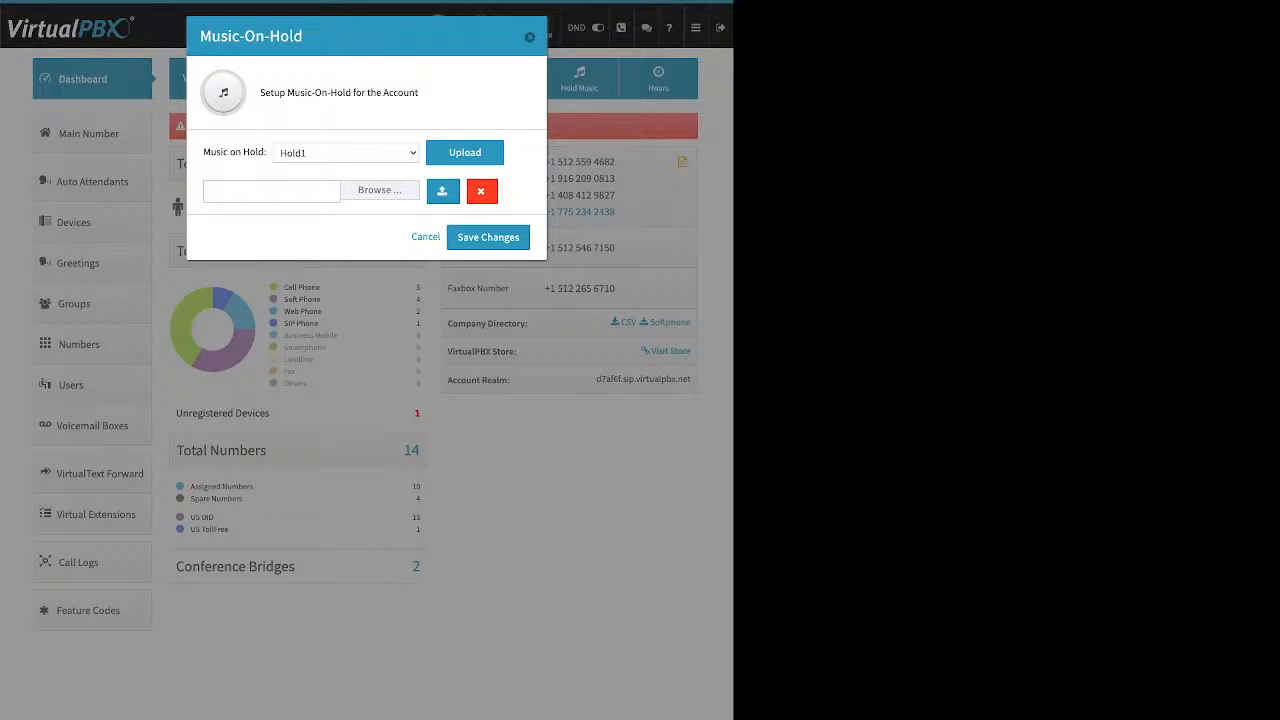
{"action": "left_click", "coordinate": [346, 153]}
{"action": "key", "text": "Escape"}
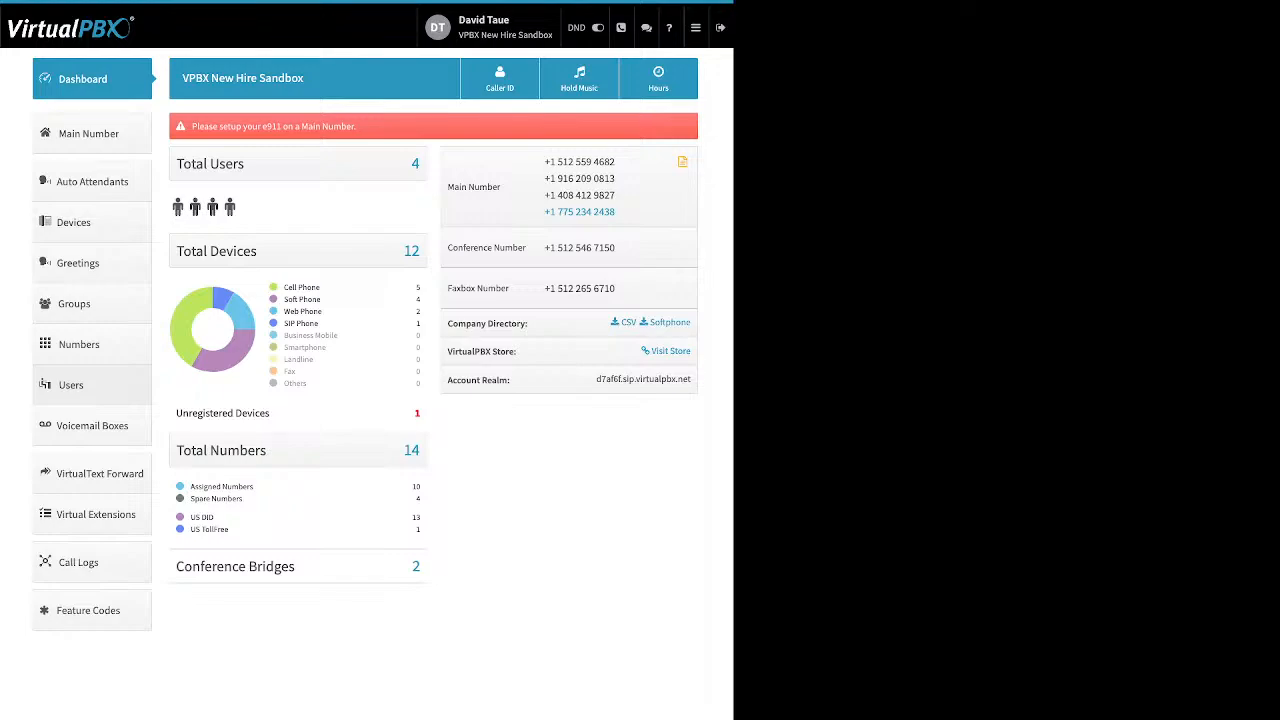
Open the add user and device dialog and review its name, login email, password and extension fields.
{"action": "left_click", "coordinate": [71, 385]}
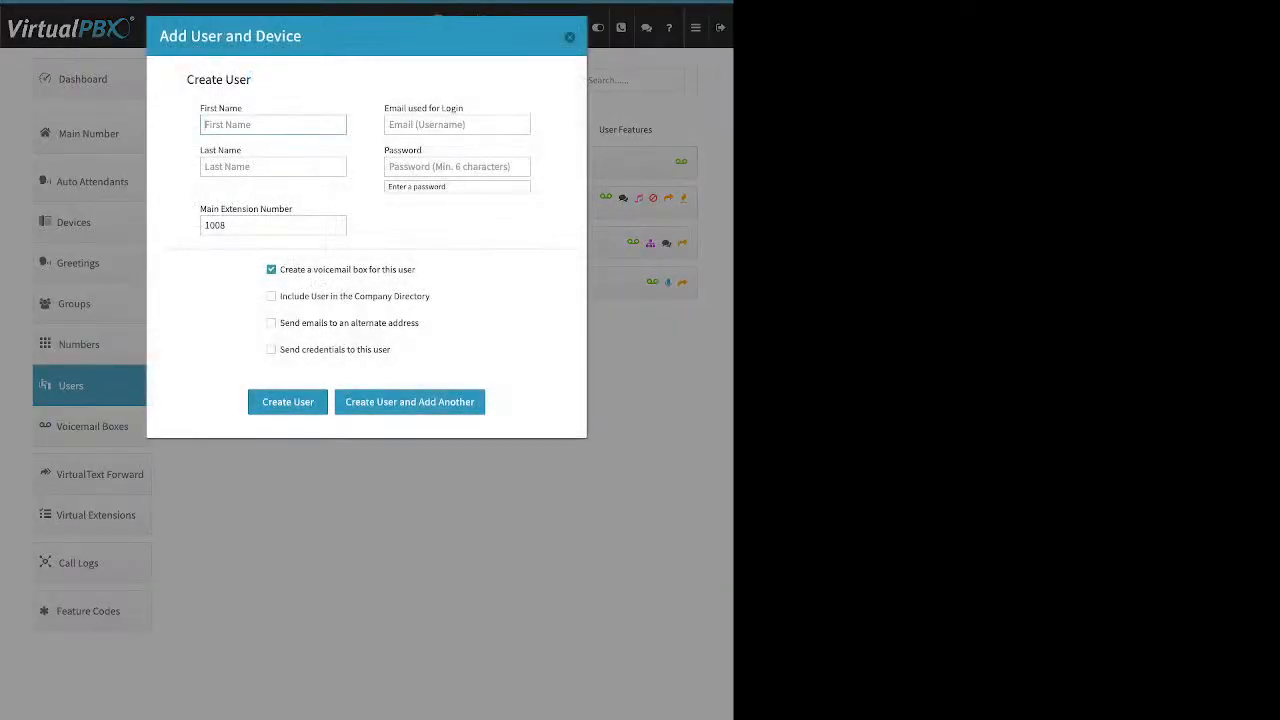
{"action": "left_click_drag", "start_coordinate": [204, 108], "coordinate": [219, 108]}
{"action": "left_click_drag", "start_coordinate": [241, 150], "coordinate": [200, 150]}
{"action": "left_click", "coordinate": [222, 151]}
{"action": "left_click_drag", "start_coordinate": [397, 108], "coordinate": [464, 108]}
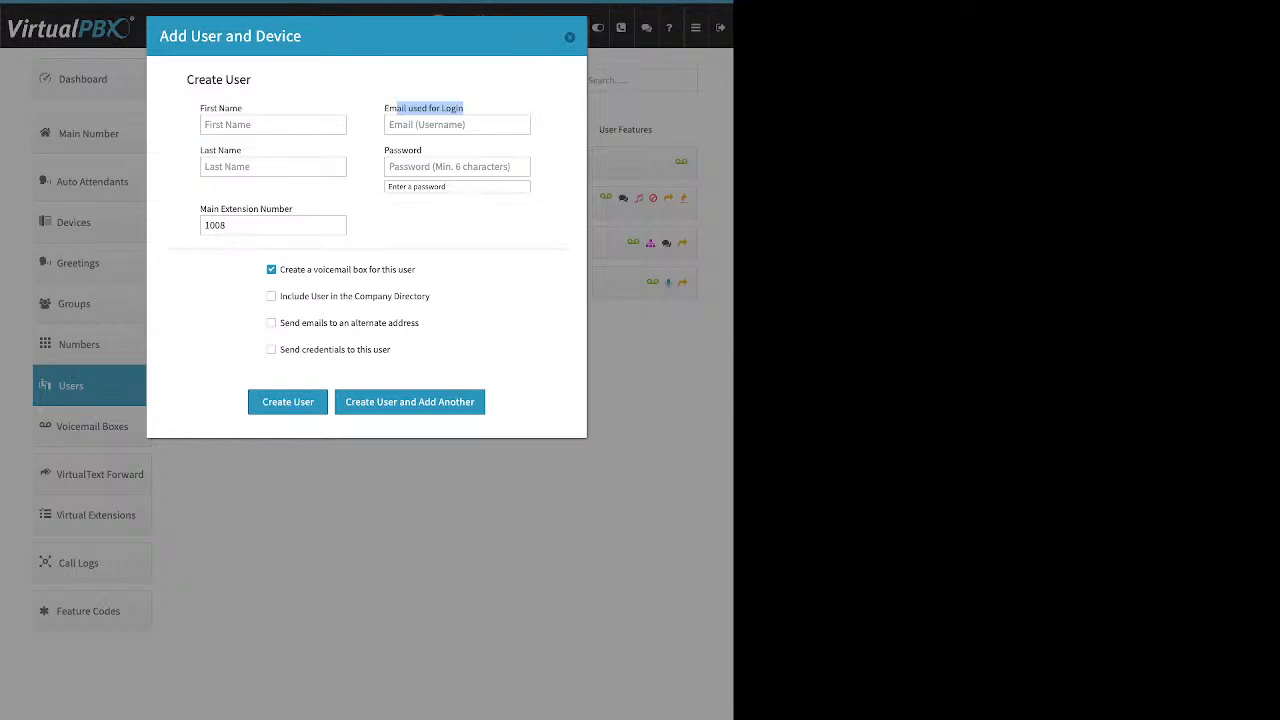
{"action": "left_click", "coordinate": [466, 108]}
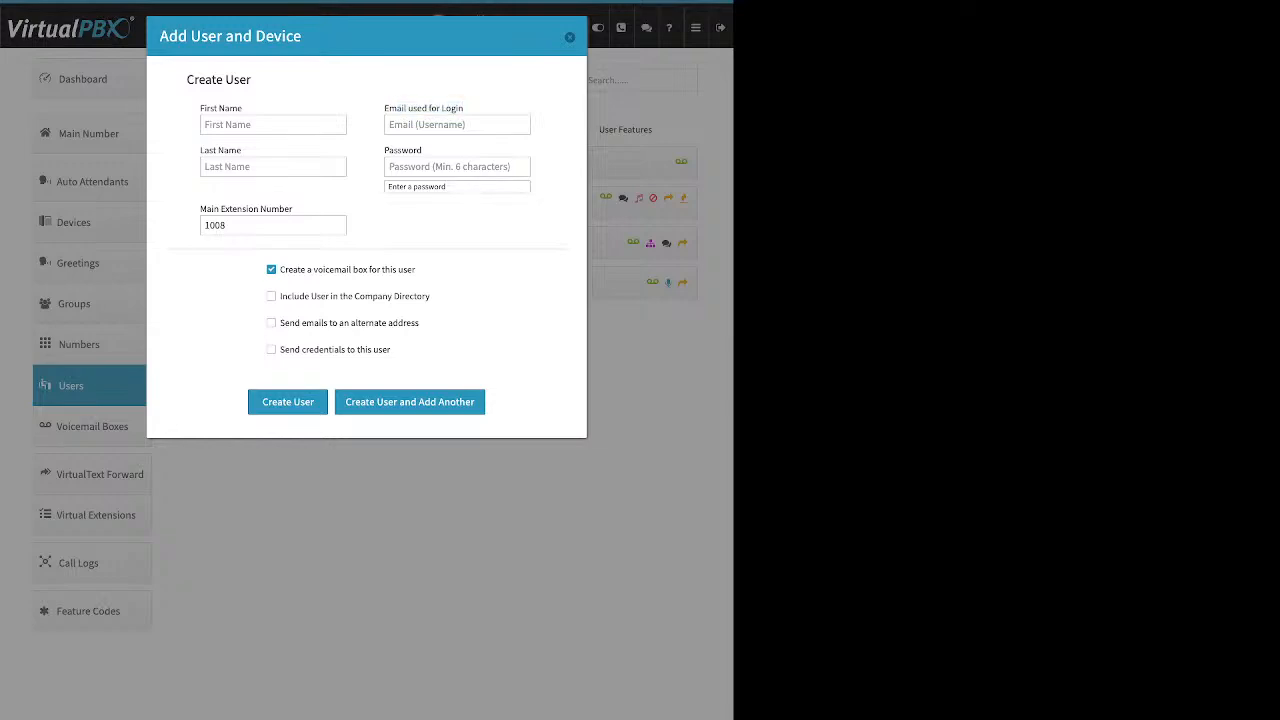
{"action": "left_click_drag", "start_coordinate": [398, 150], "coordinate": [422, 150]}
{"action": "left_click", "coordinate": [422, 150]}
{"action": "left_click_drag", "start_coordinate": [293, 208], "coordinate": [199, 208]}
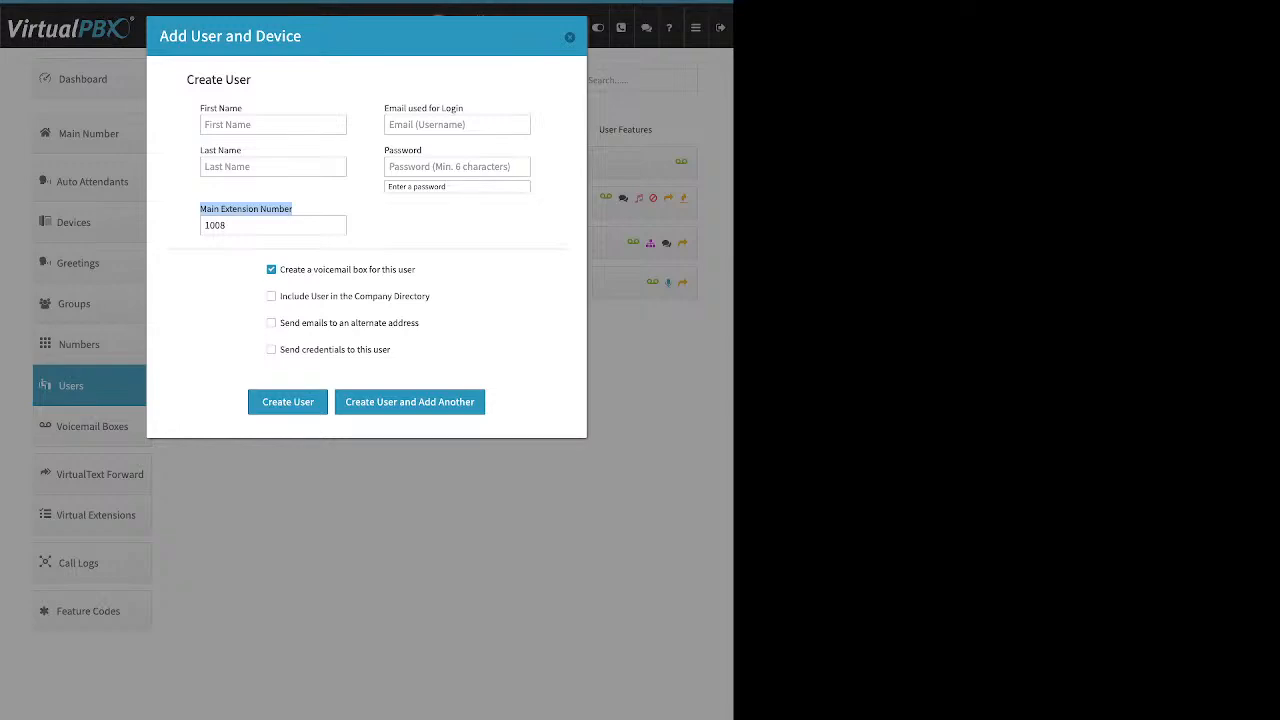
Set the new user's main extension number to 5009 and toggle the company directory option on and off.
{"action": "double_click", "coordinate": [212, 225]}
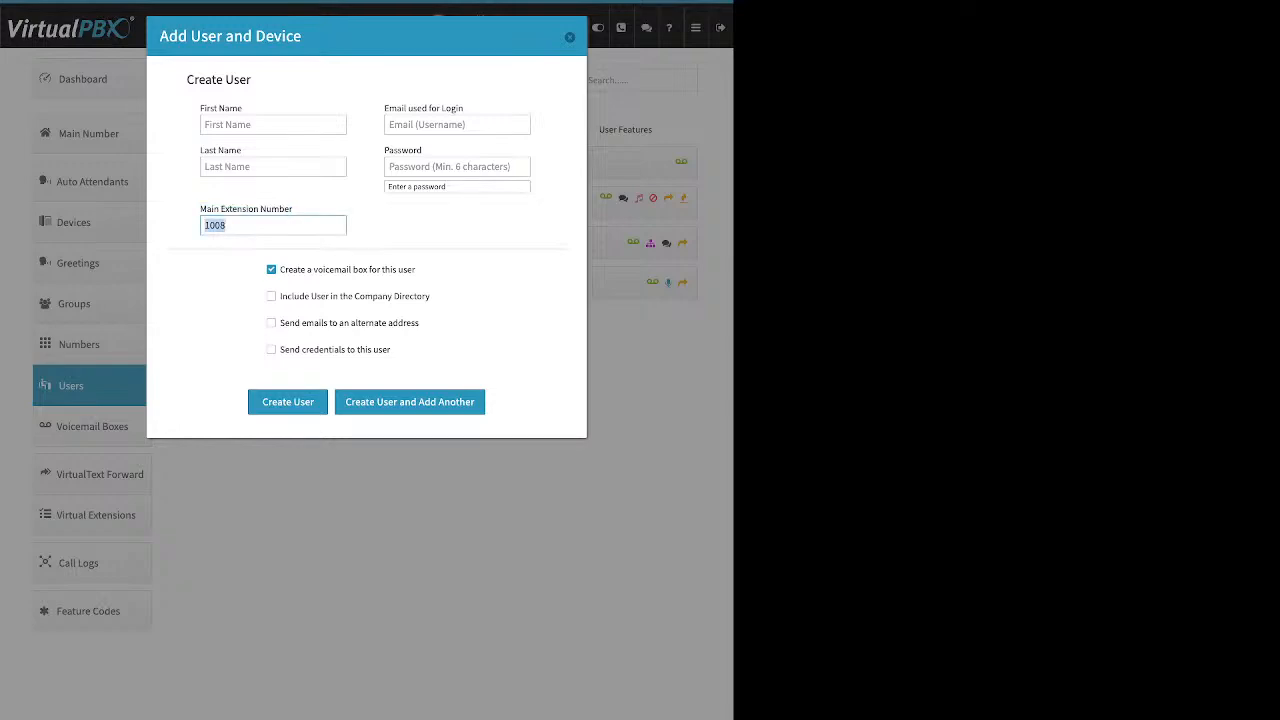
{"action": "type", "text": "5009"}
{"action": "left_click_drag", "start_coordinate": [416, 269], "coordinate": [280, 269]}
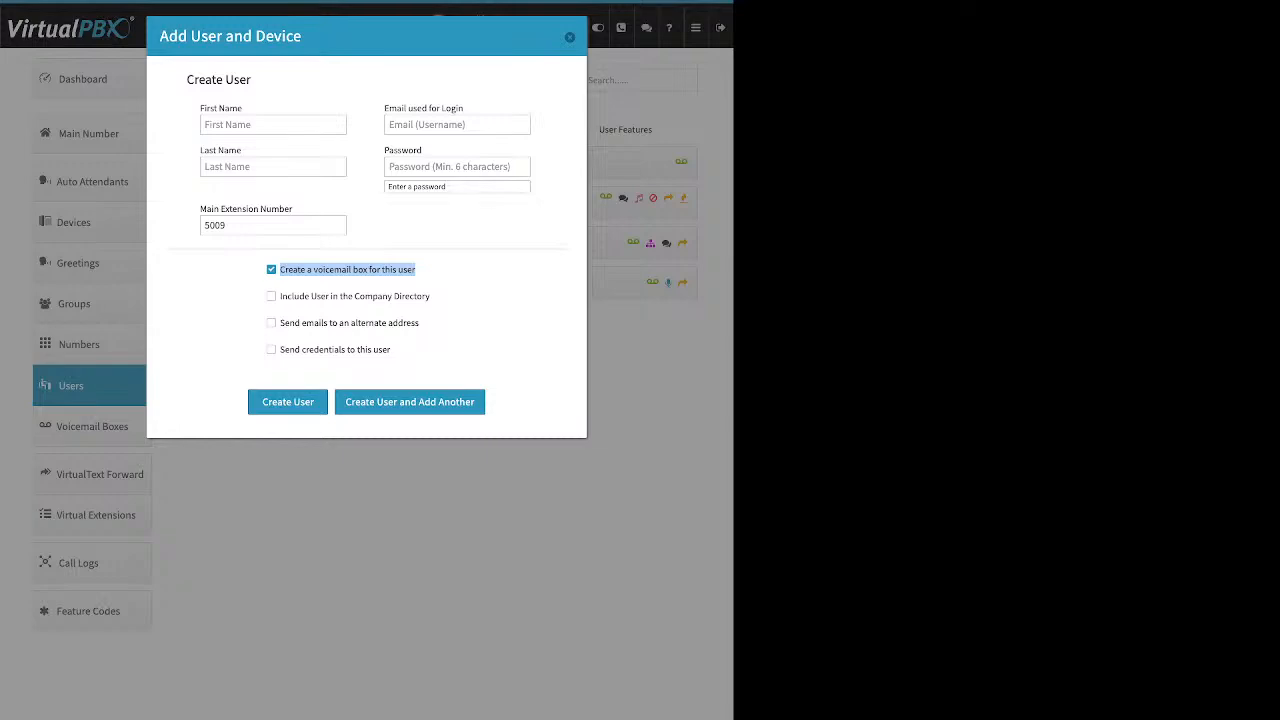
{"action": "left_click", "coordinate": [434, 296]}
{"action": "left_click_drag", "start_coordinate": [431, 296], "coordinate": [280, 296]}
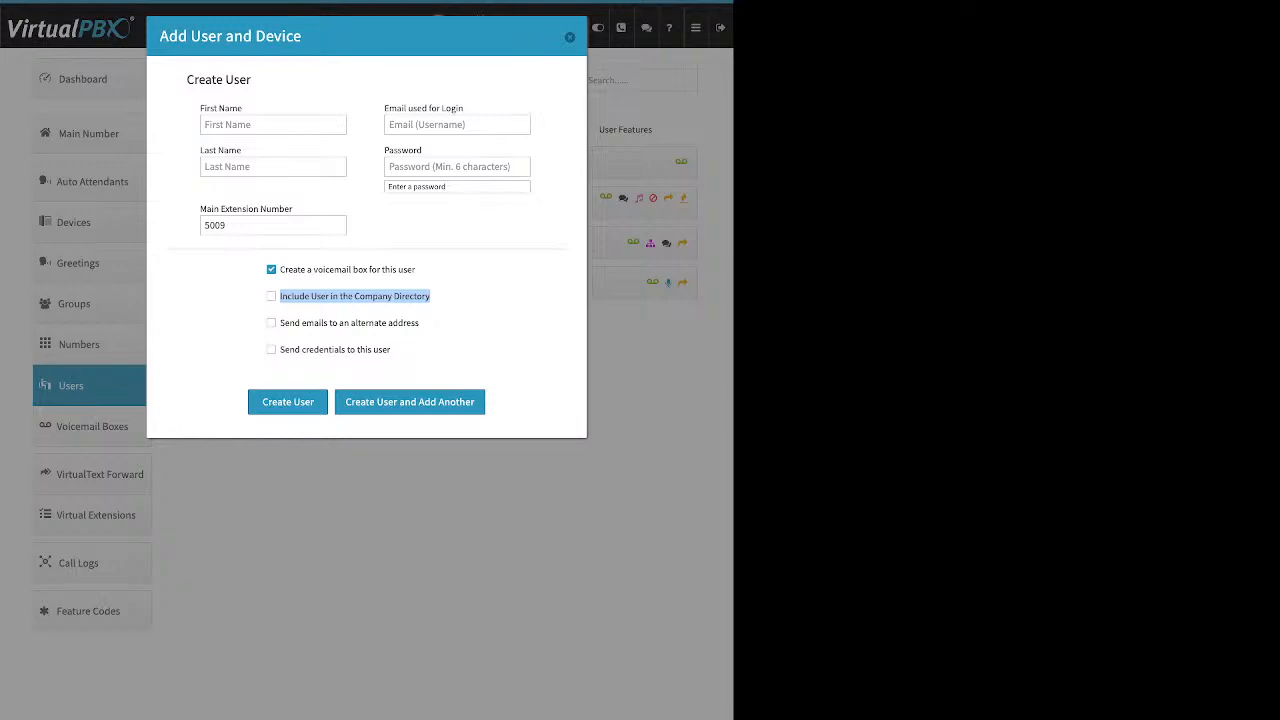
{"action": "left_click", "coordinate": [276, 296]}
{"action": "left_click", "coordinate": [271, 296]}
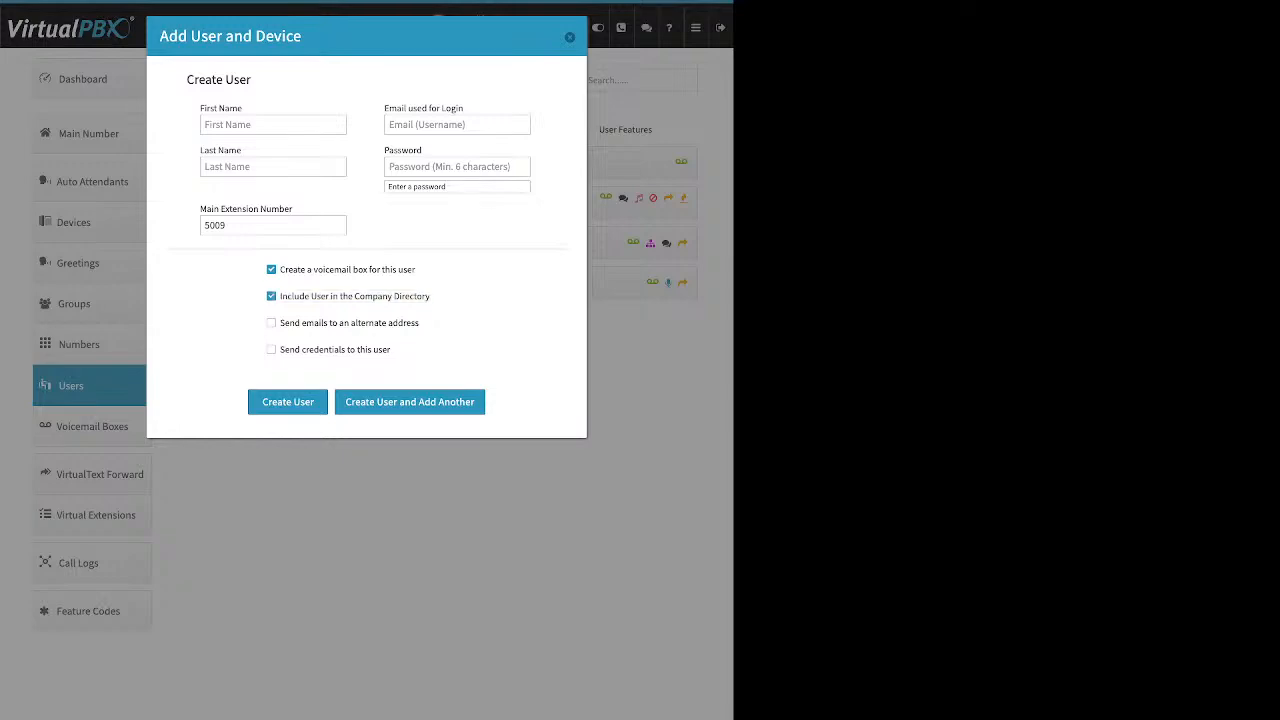
{"action": "left_click", "coordinate": [271, 296]}
Toggle the alternate email address option on and off, check send credentials, then close the dialog.
{"action": "left_click_drag", "start_coordinate": [420, 323], "coordinate": [280, 323]}
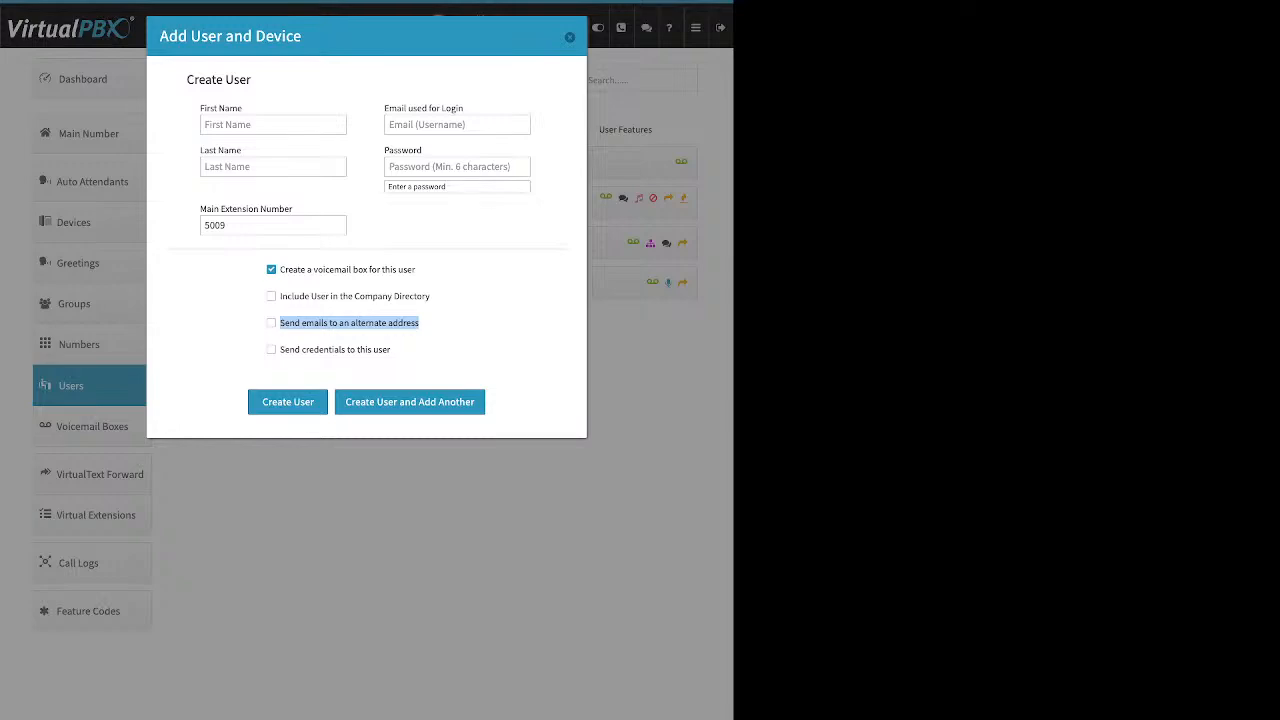
{"action": "left_click", "coordinate": [424, 336]}
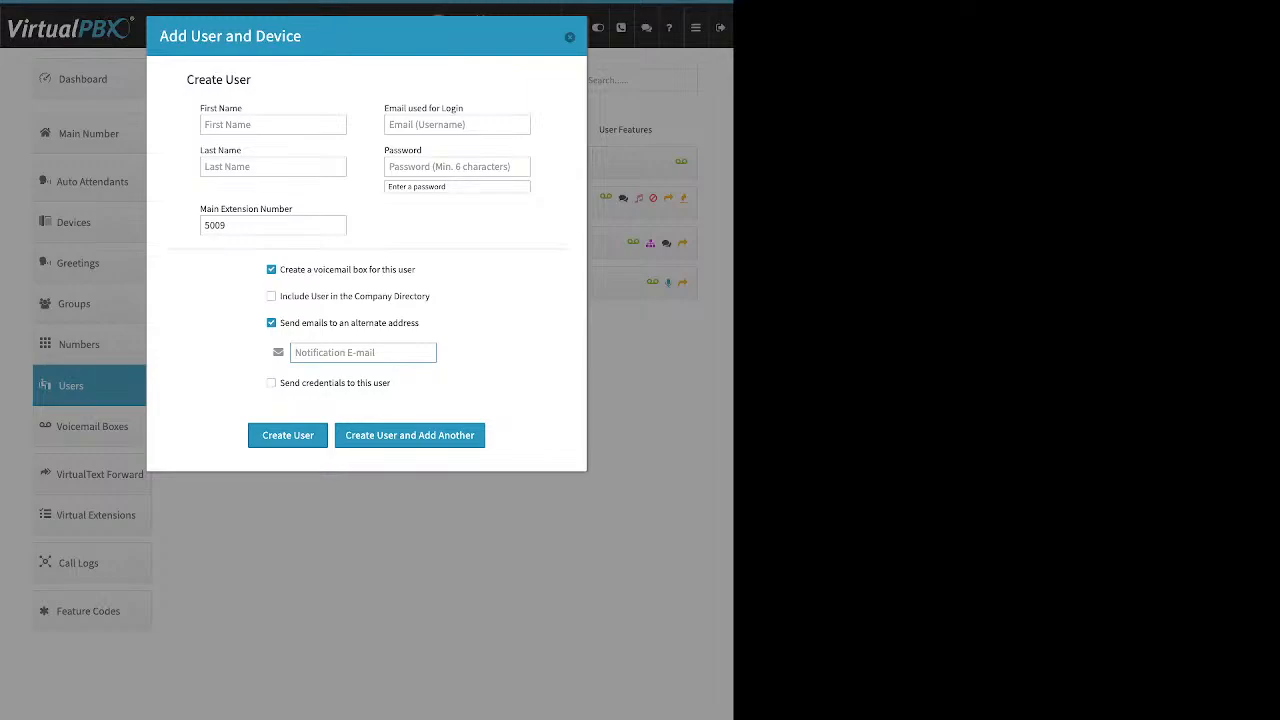
{"action": "left_click", "coordinate": [271, 323]}
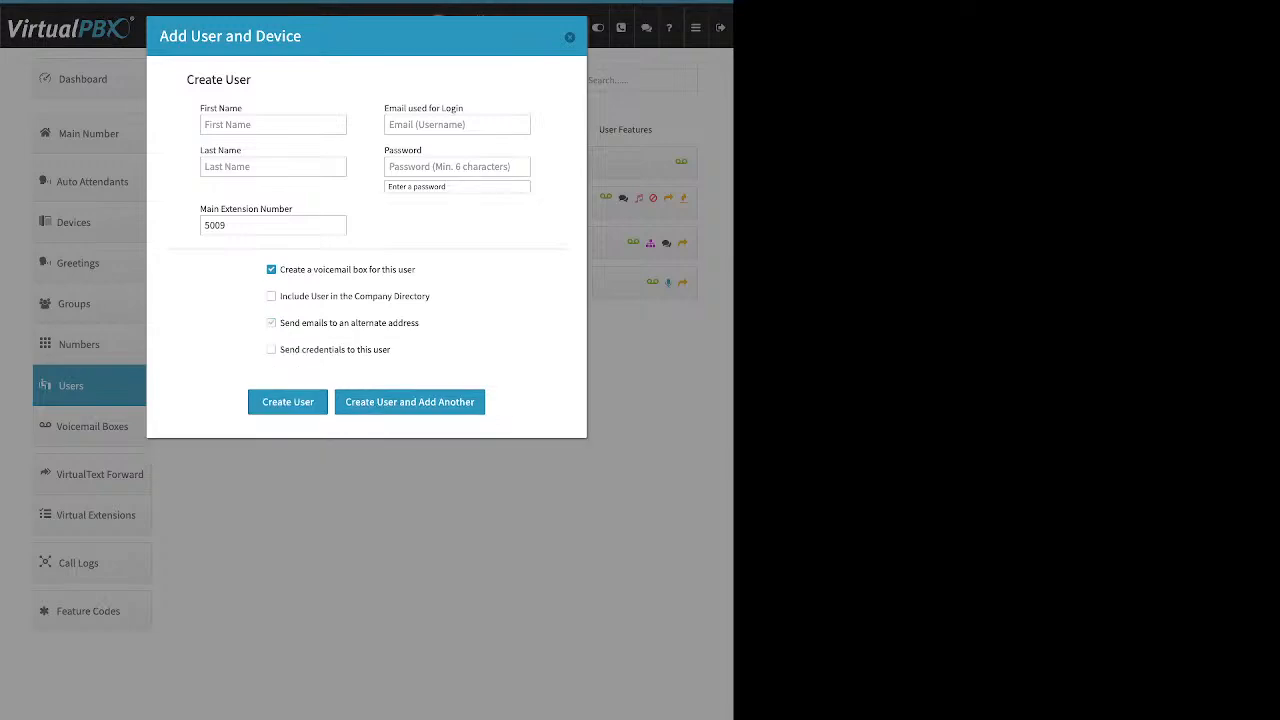
{"action": "left_click_drag", "start_coordinate": [391, 349], "coordinate": [278, 349]}
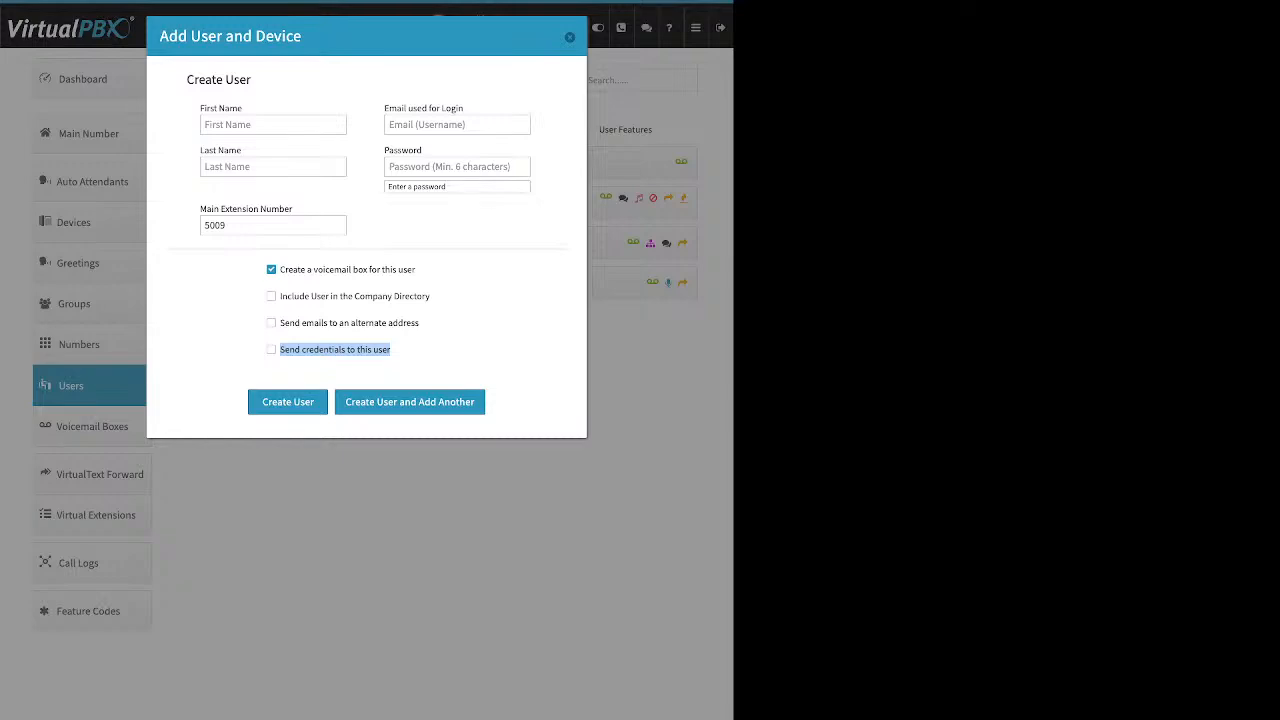
{"action": "left_click", "coordinate": [271, 349]}
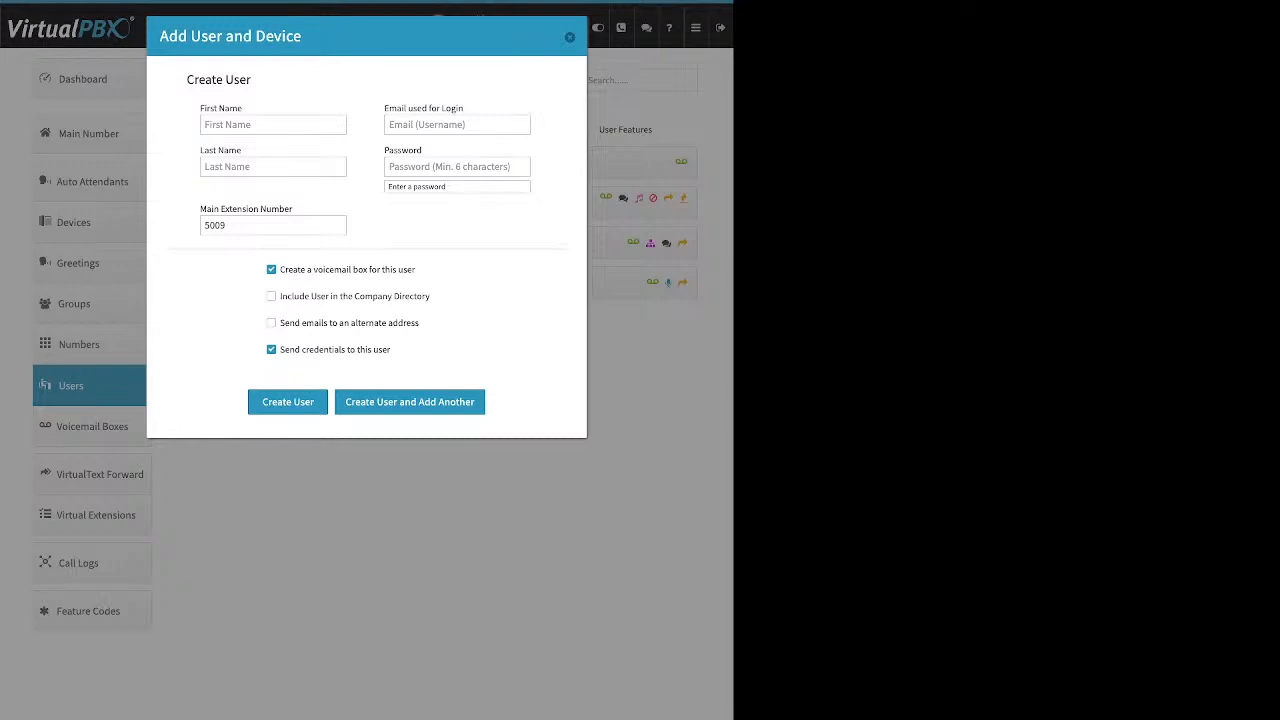
{"action": "left_click", "coordinate": [570, 37]}
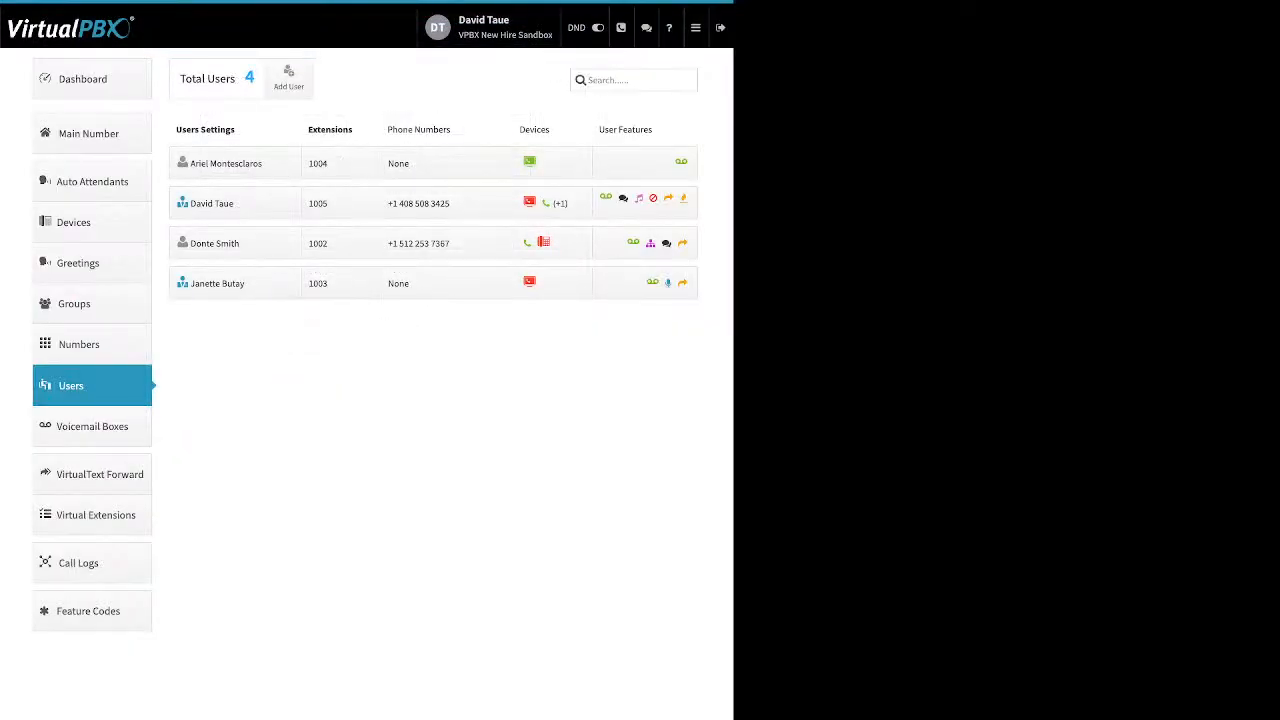
Expand the admin user's settings and open the update credentials dialog, then close it without changes.
{"action": "left_click", "coordinate": [222, 203]}
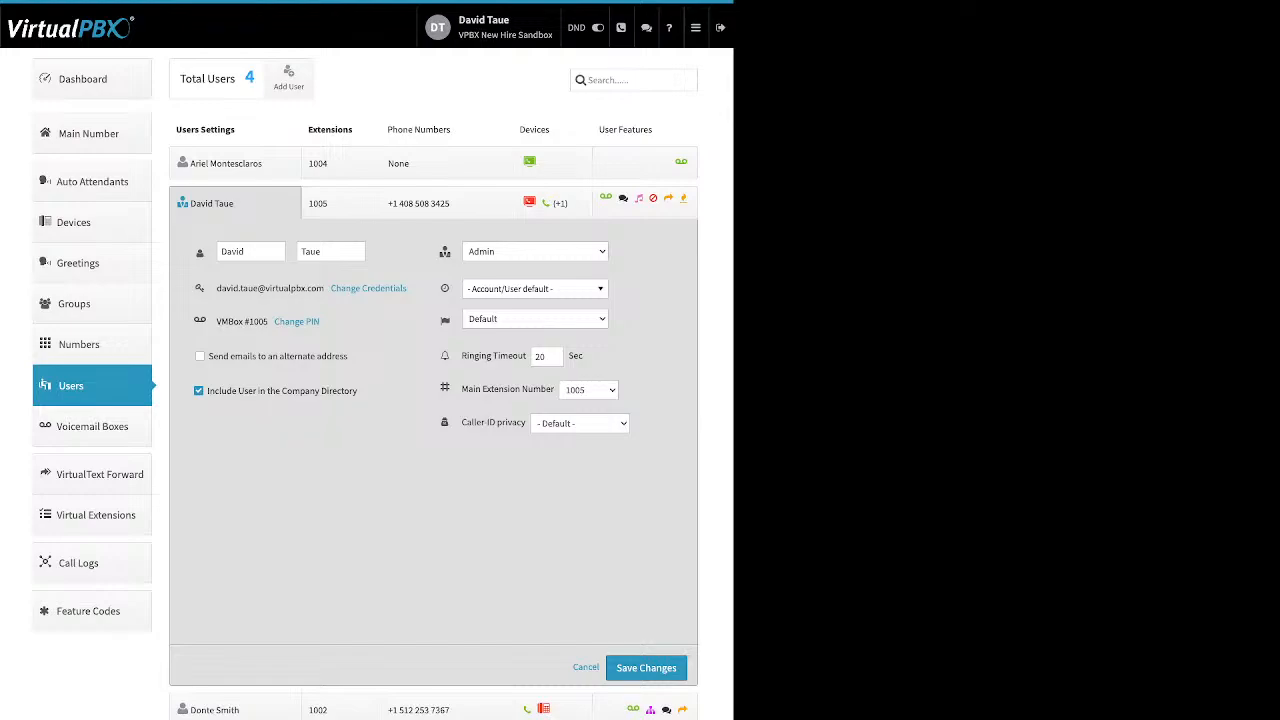
{"action": "double_click", "coordinate": [311, 251]}
{"action": "left_click", "coordinate": [388, 256]}
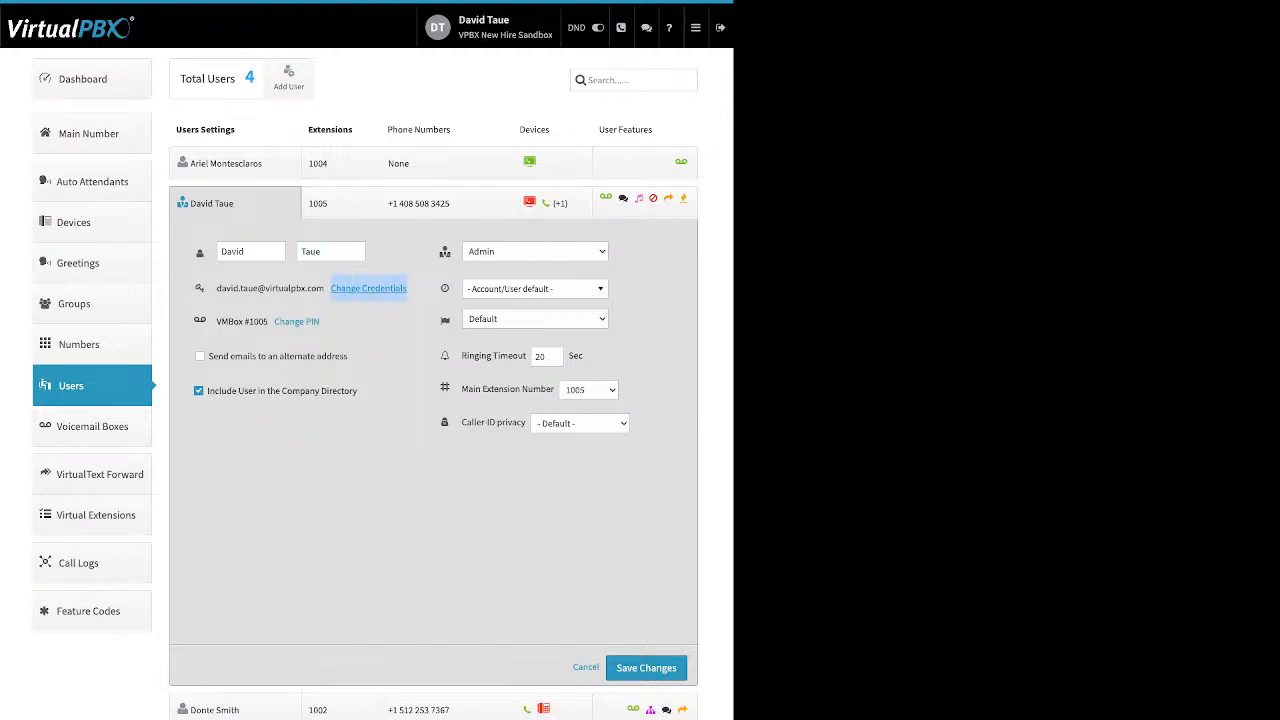
{"action": "left_click", "coordinate": [368, 288]}
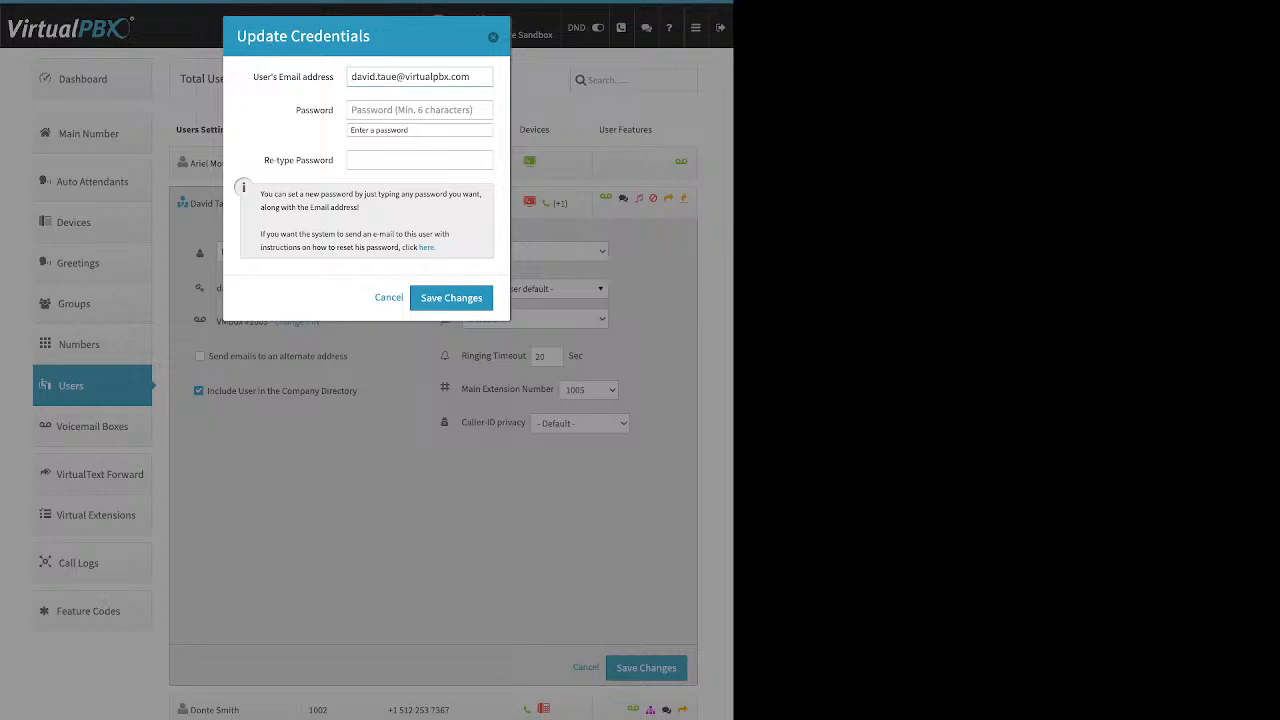
{"action": "triple_click", "coordinate": [293, 77]}
{"action": "left_click_drag", "start_coordinate": [295, 110], "coordinate": [329, 110]}
{"action": "left_click_drag", "start_coordinate": [263, 160], "coordinate": [329, 160]}
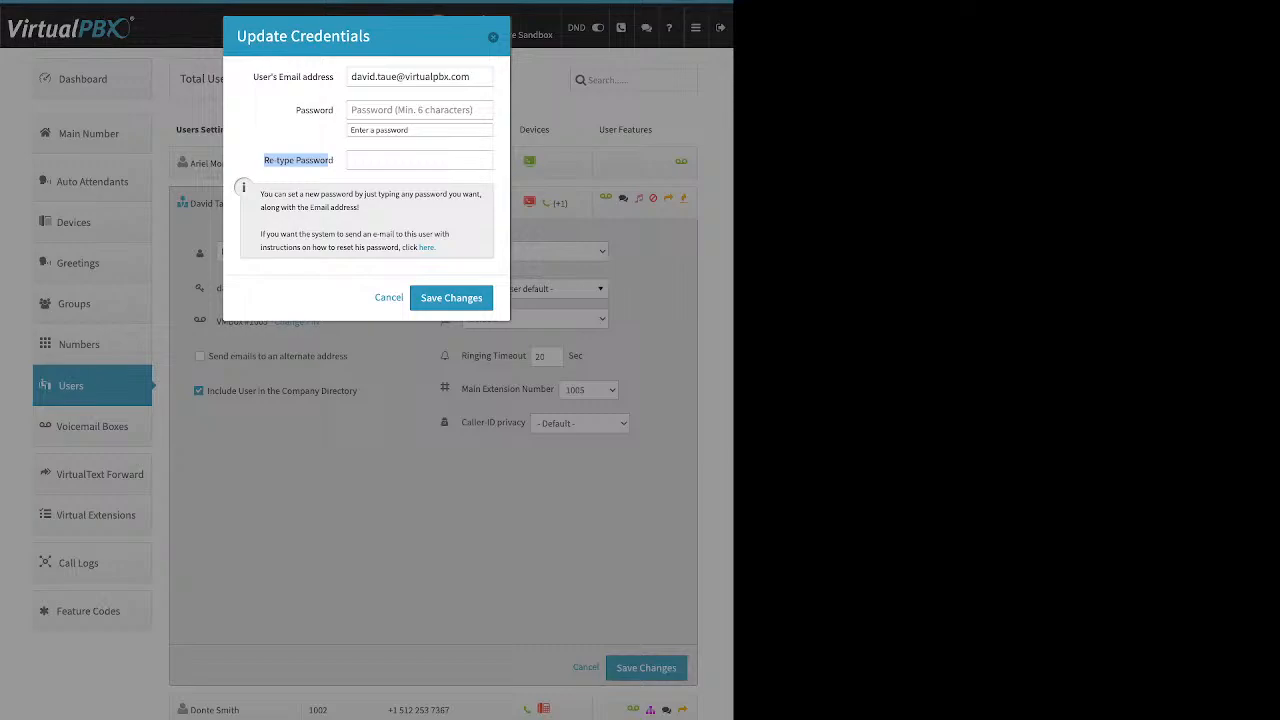
{"action": "left_click", "coordinate": [329, 161]}
{"action": "left_click_drag", "start_coordinate": [436, 247], "coordinate": [419, 247]}
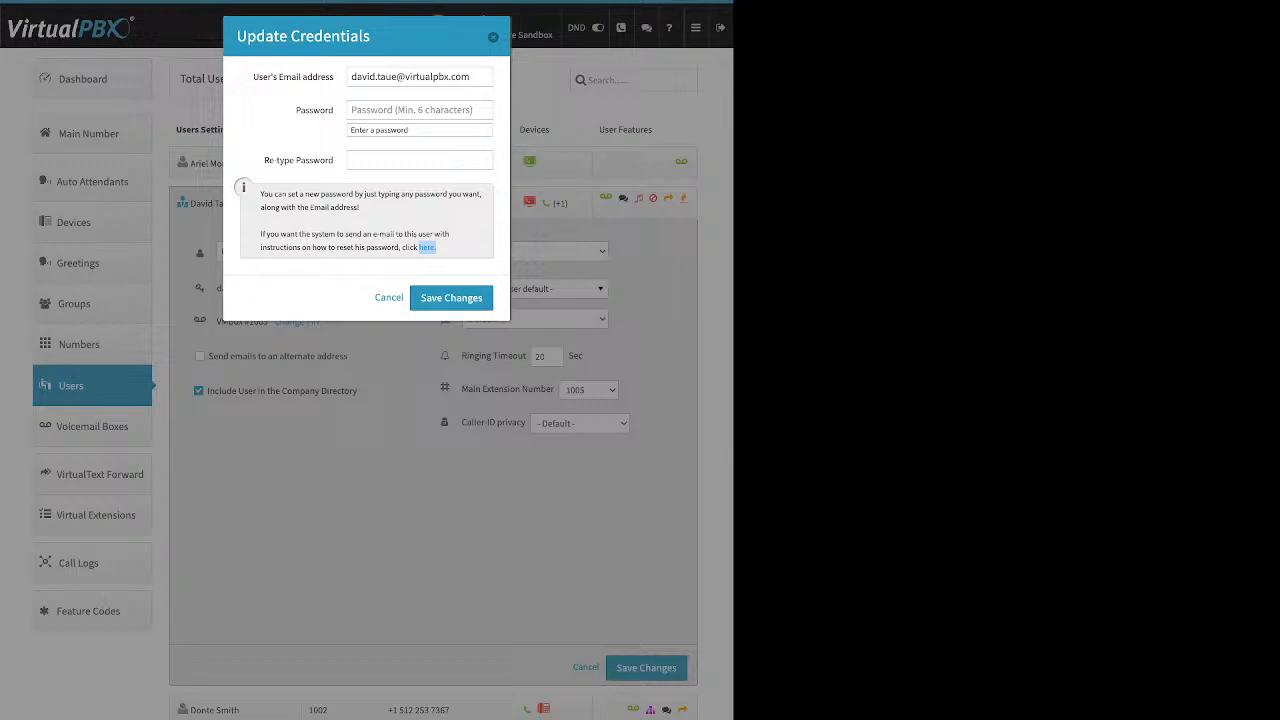
{"action": "left_click", "coordinate": [493, 37]}
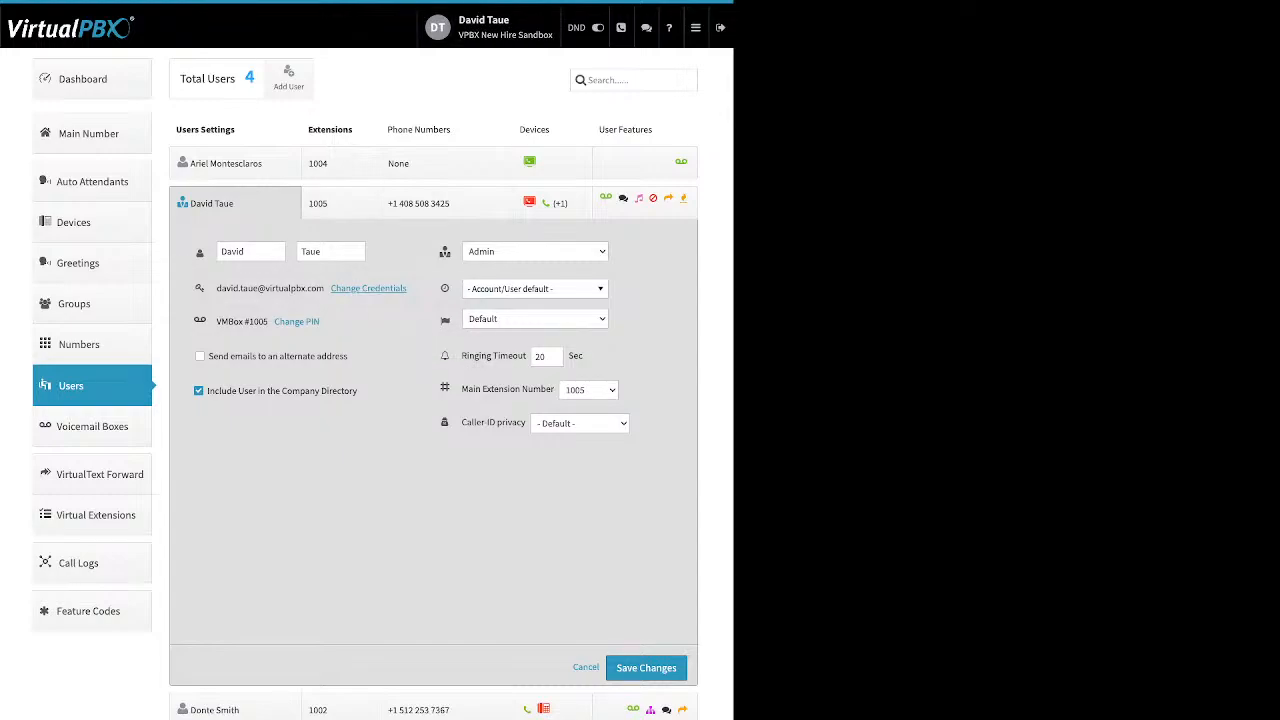
Open the voicemail box's change PIN dialog and close it without entering a PIN.
{"action": "left_click_drag", "start_coordinate": [320, 321], "coordinate": [275, 321]}
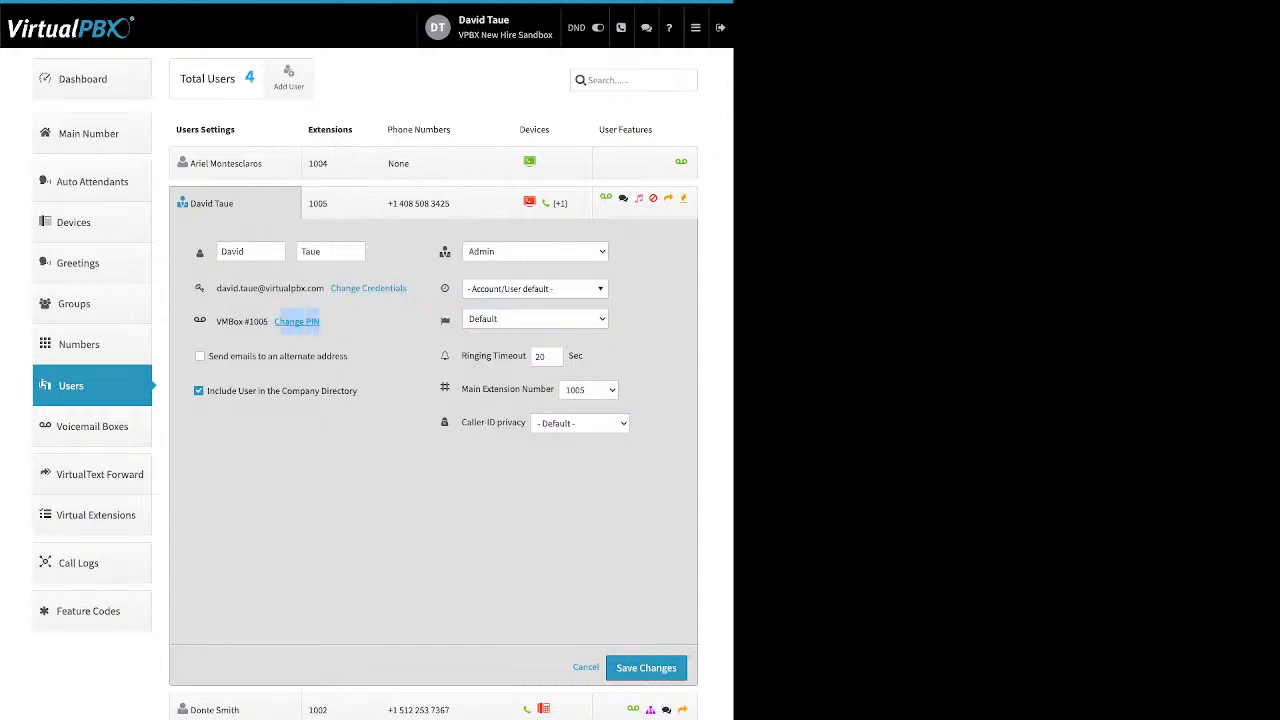
{"action": "left_click", "coordinate": [297, 322]}
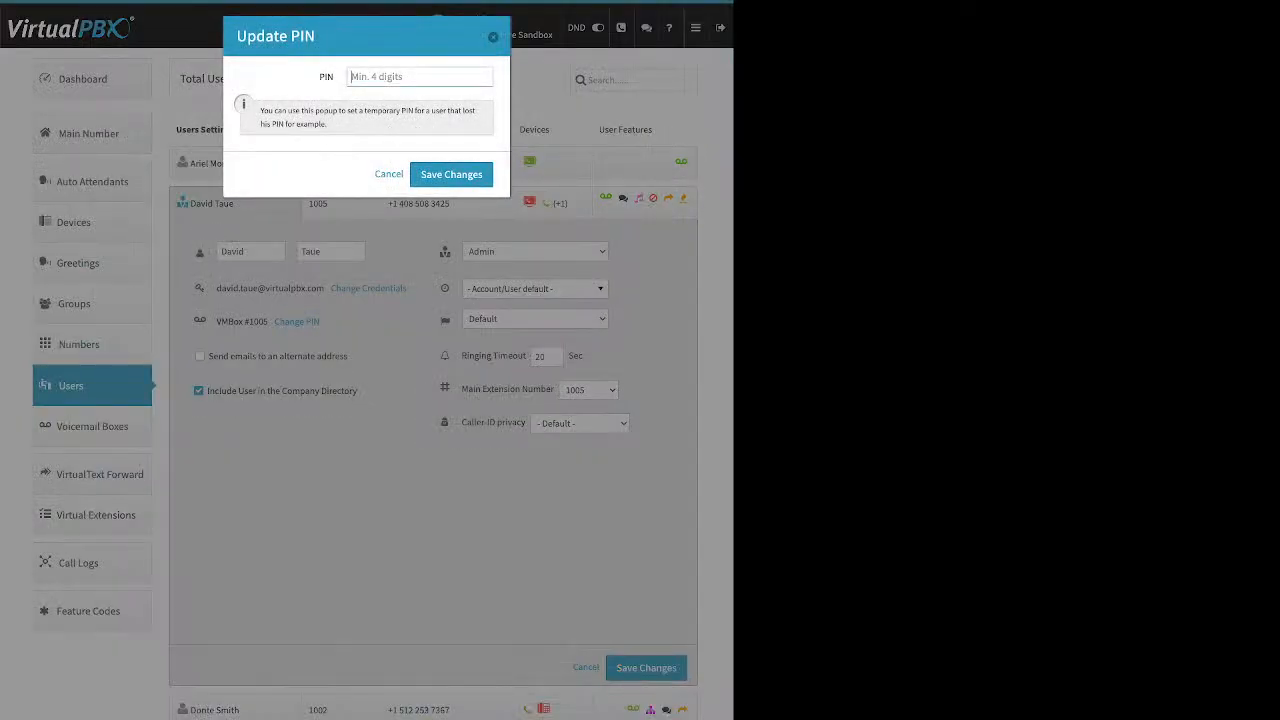
{"action": "key", "text": "Escape"}
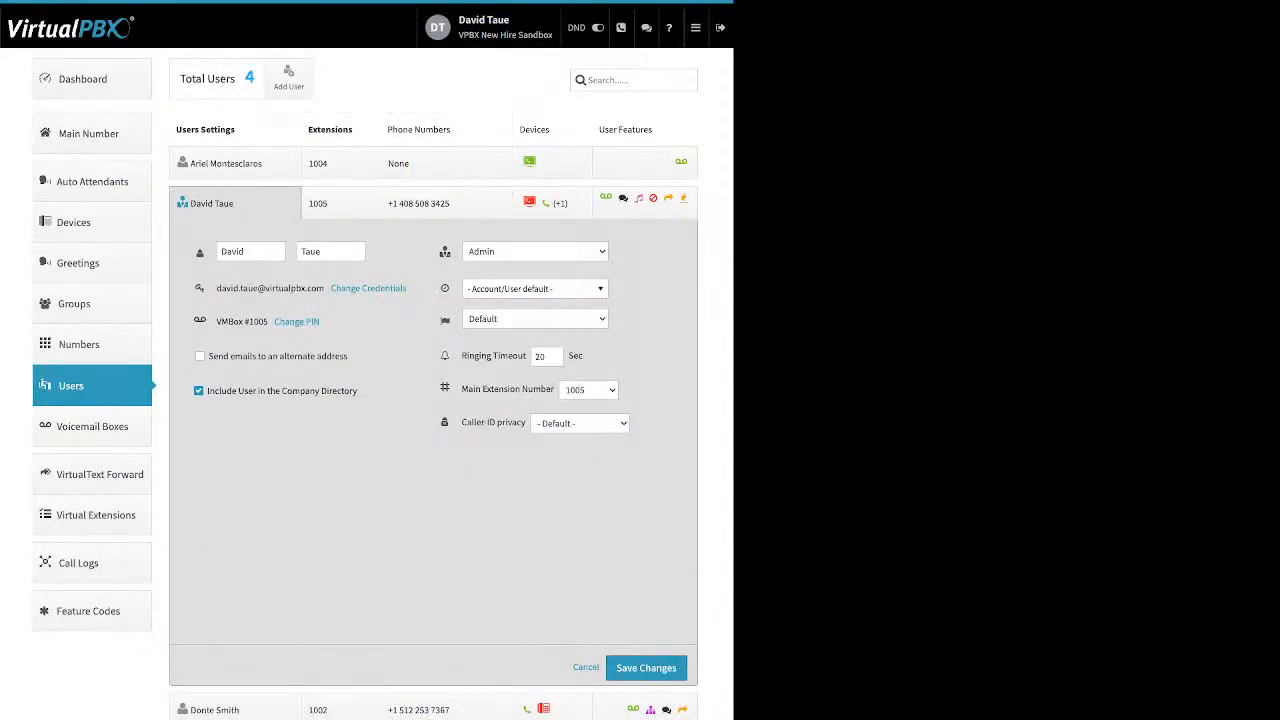
Review the admin user's alternate email and company directory options, and open the time zone list before closing it.
{"action": "left_click_drag", "start_coordinate": [348, 356], "coordinate": [230, 356]}
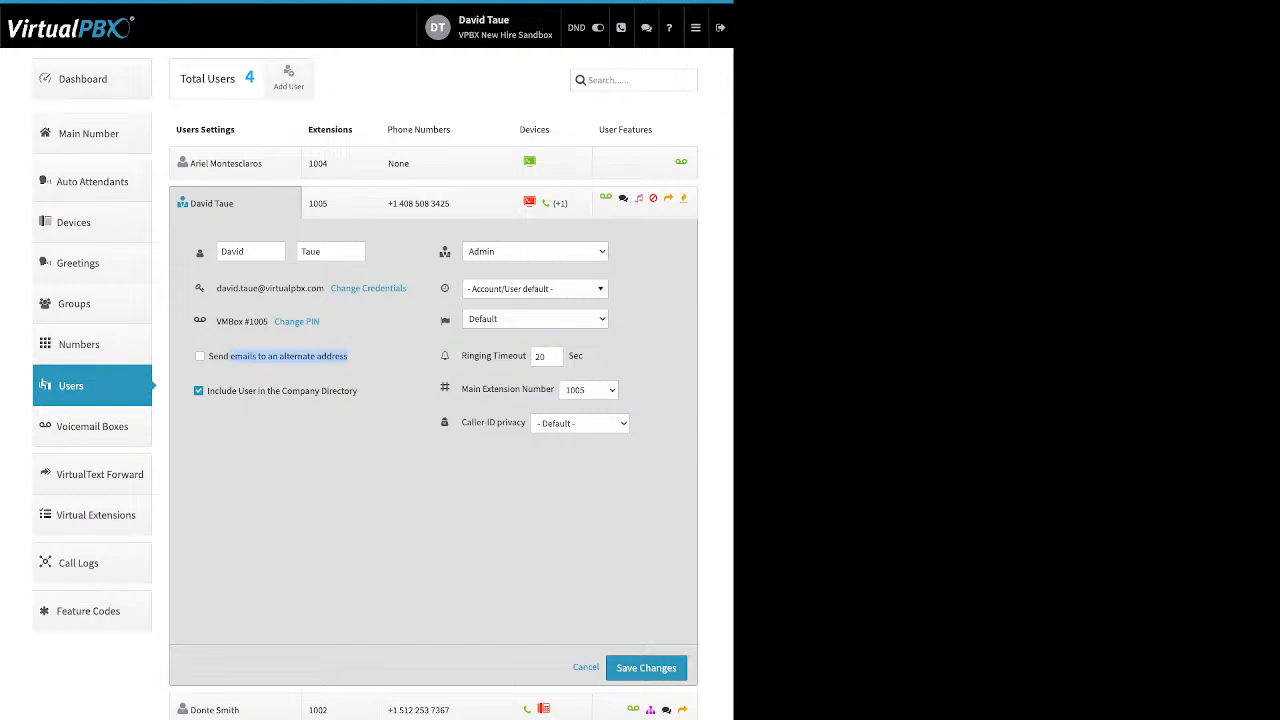
{"action": "left_click_drag", "start_coordinate": [357, 391], "coordinate": [220, 391]}
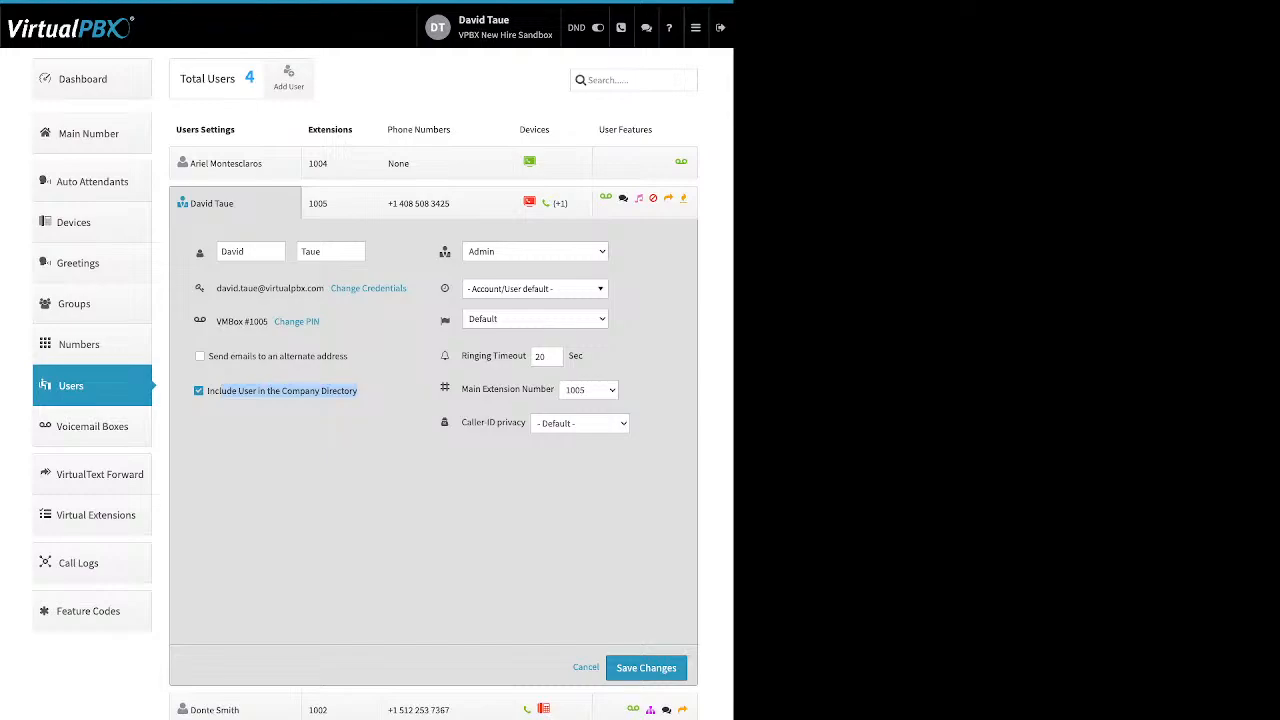
{"action": "left_click", "coordinate": [260, 424]}
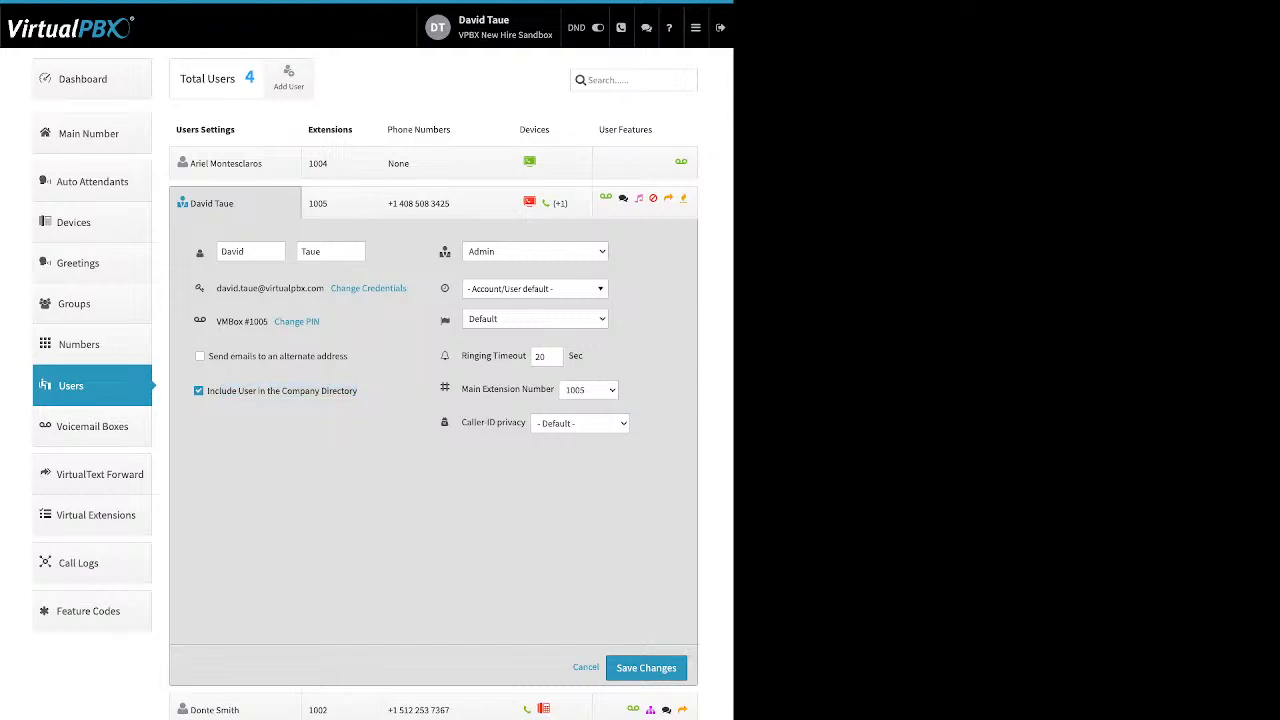
{"action": "mouse_move", "coordinate": [445, 252]}
{"action": "left_click", "coordinate": [535, 289]}
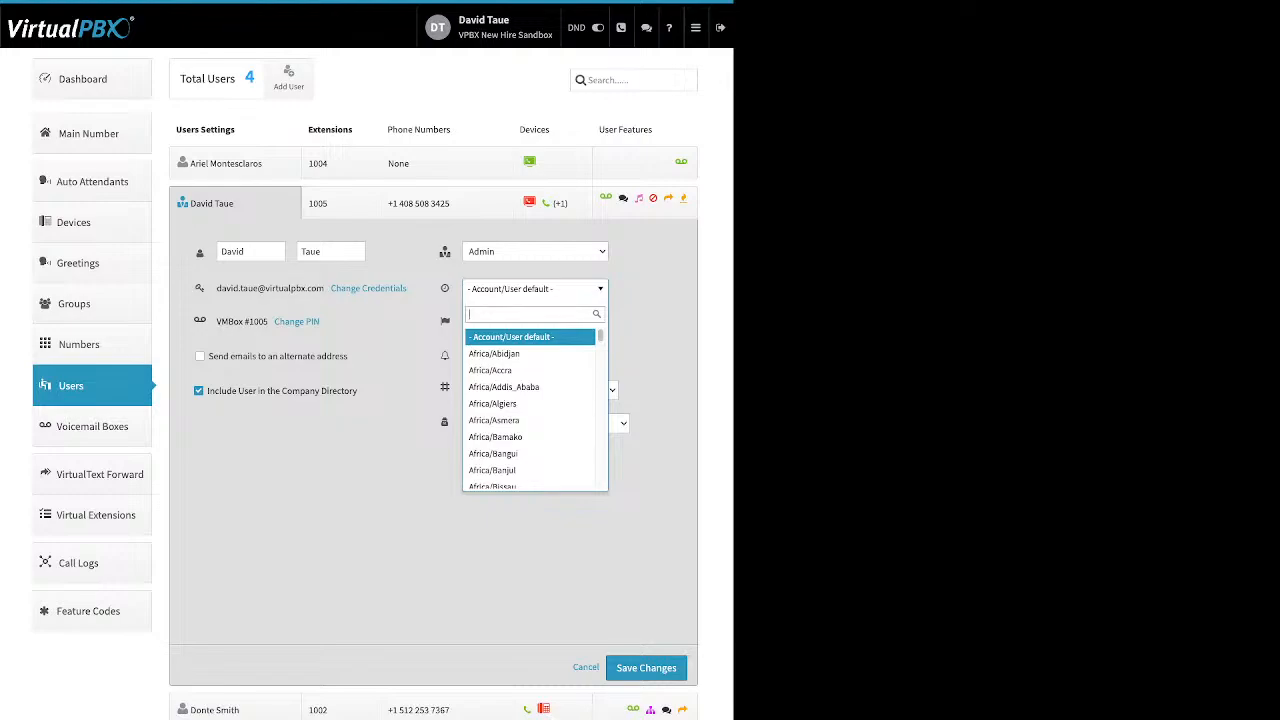
{"action": "key", "text": "Escape"}
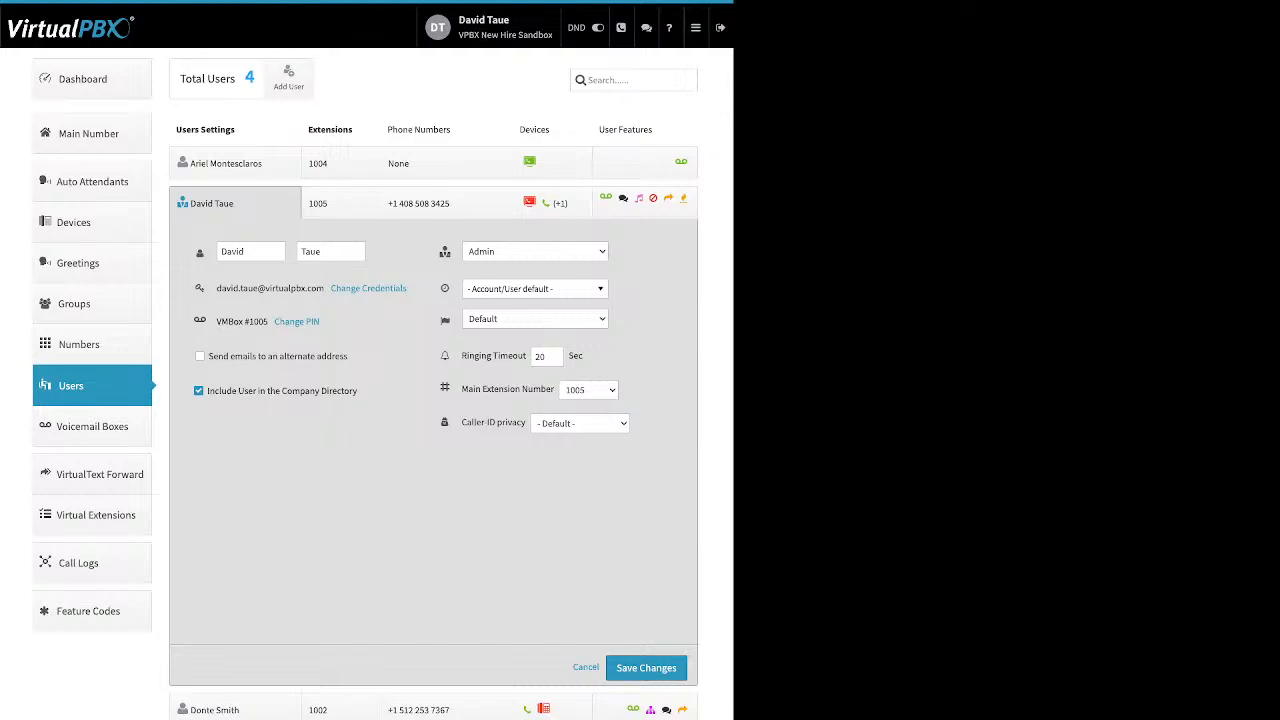
Open the admin user's extensions, add an extension row numbered 1008, then remove it.
{"action": "mouse_move", "coordinate": [445, 320]}
{"action": "left_click_drag", "start_coordinate": [462, 356], "coordinate": [523, 356]}
{"action": "left_click", "coordinate": [340, 203]}
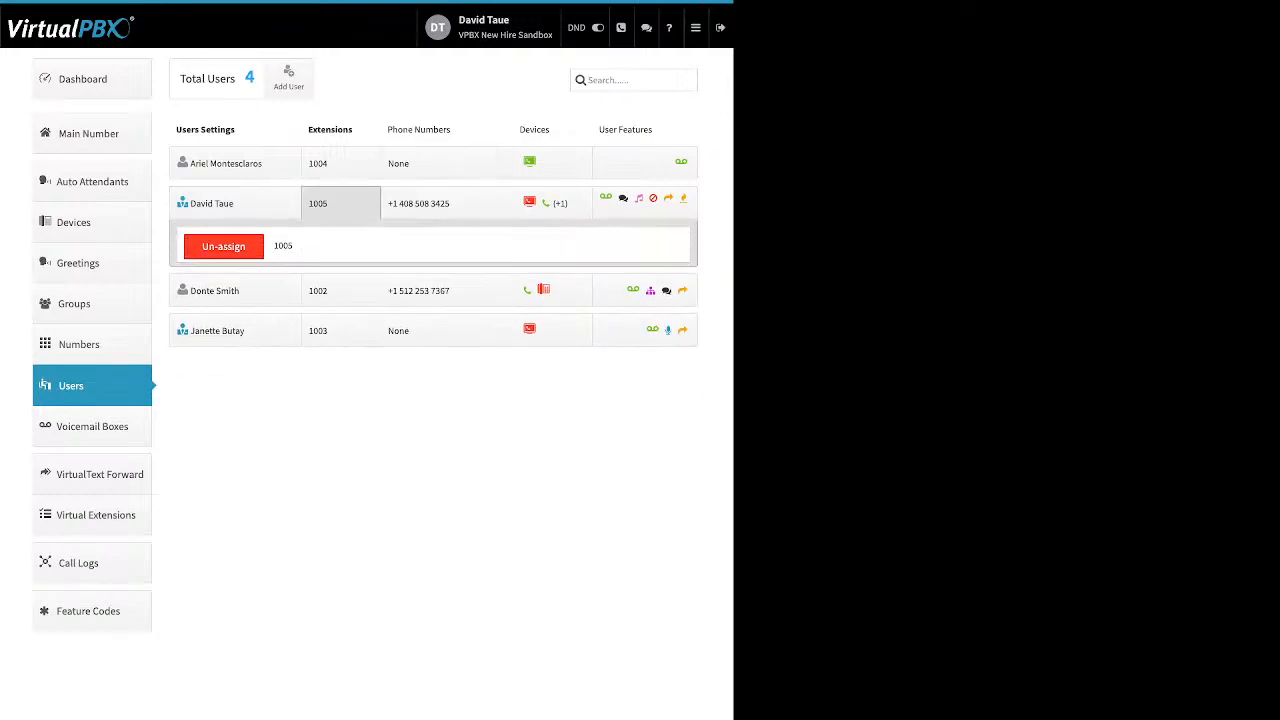
{"action": "left_click_drag", "start_coordinate": [304, 291], "coordinate": [223, 291]}
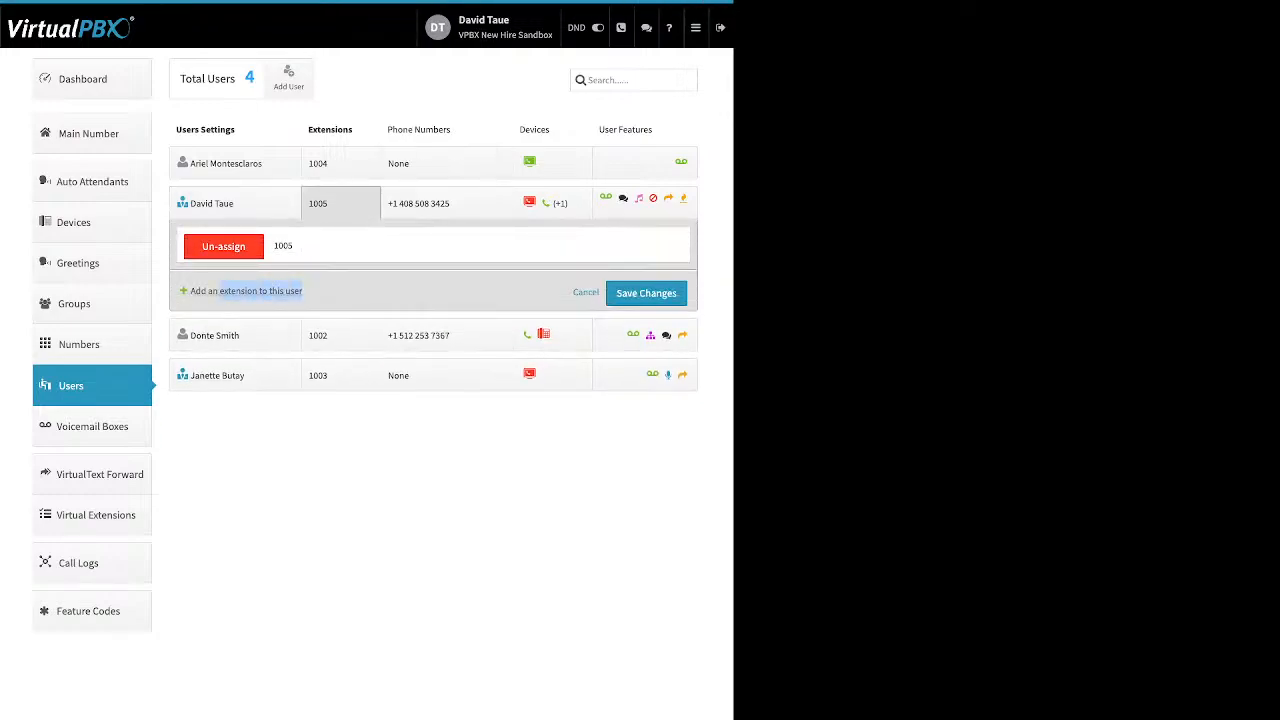
{"action": "left_click", "coordinate": [246, 291]}
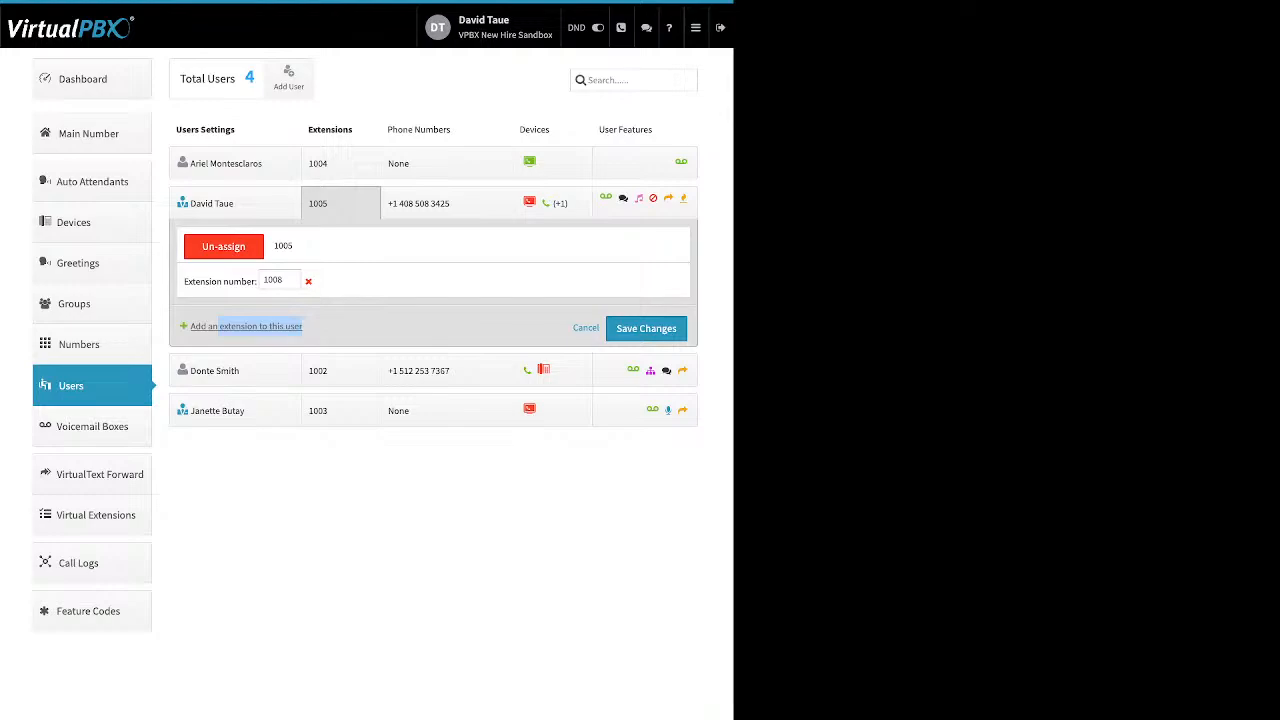
{"action": "left_click", "coordinate": [308, 282]}
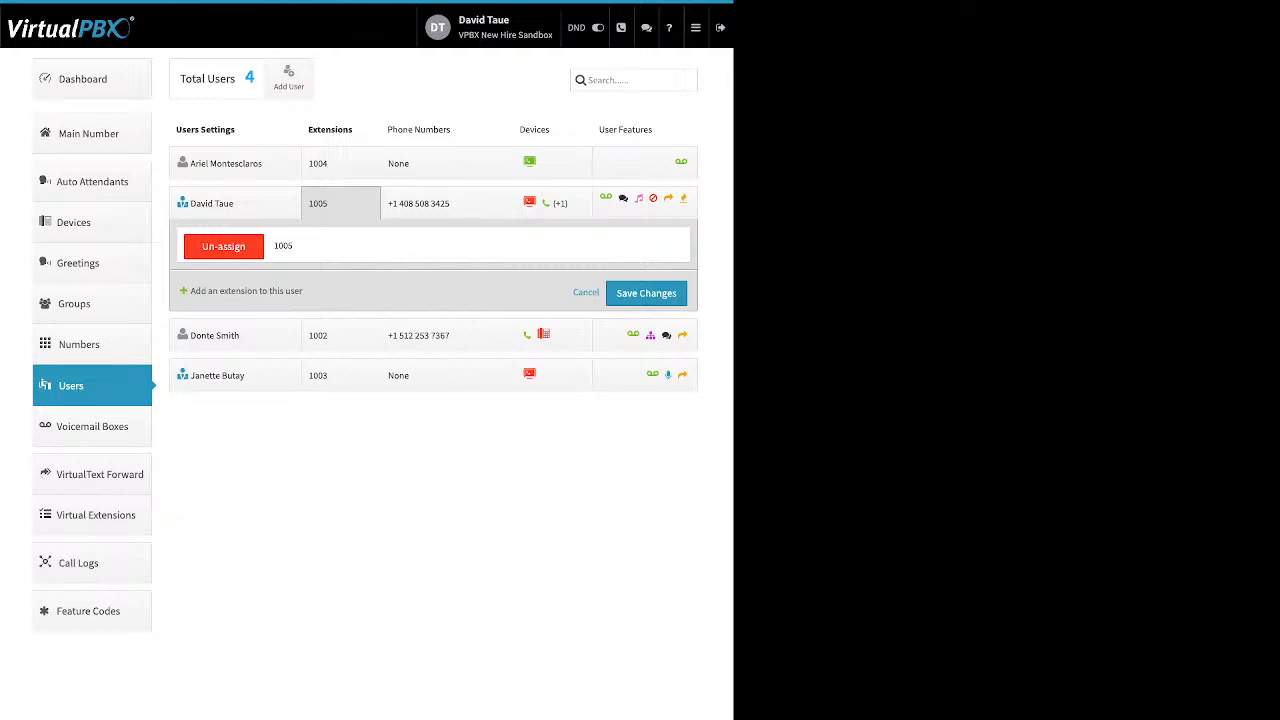
{"action": "left_click", "coordinate": [446, 203]}
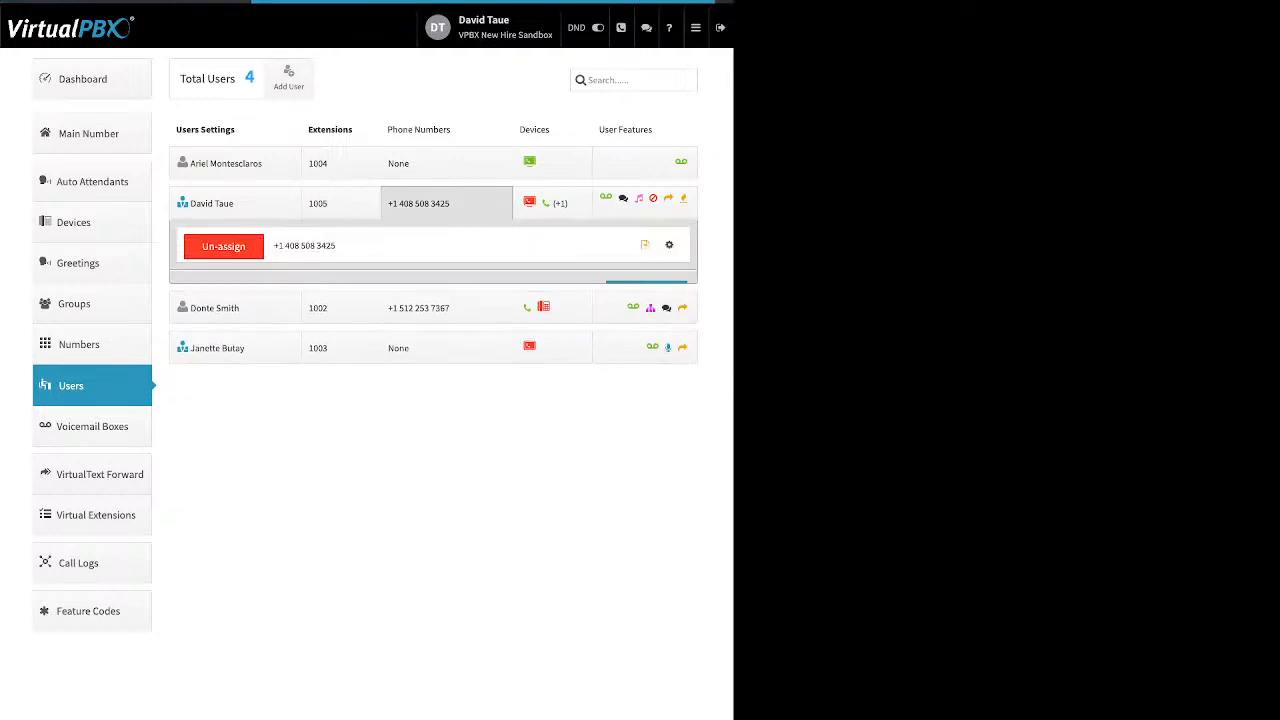
{"action": "left_click_drag", "start_coordinate": [192, 291], "coordinate": [363, 291]}
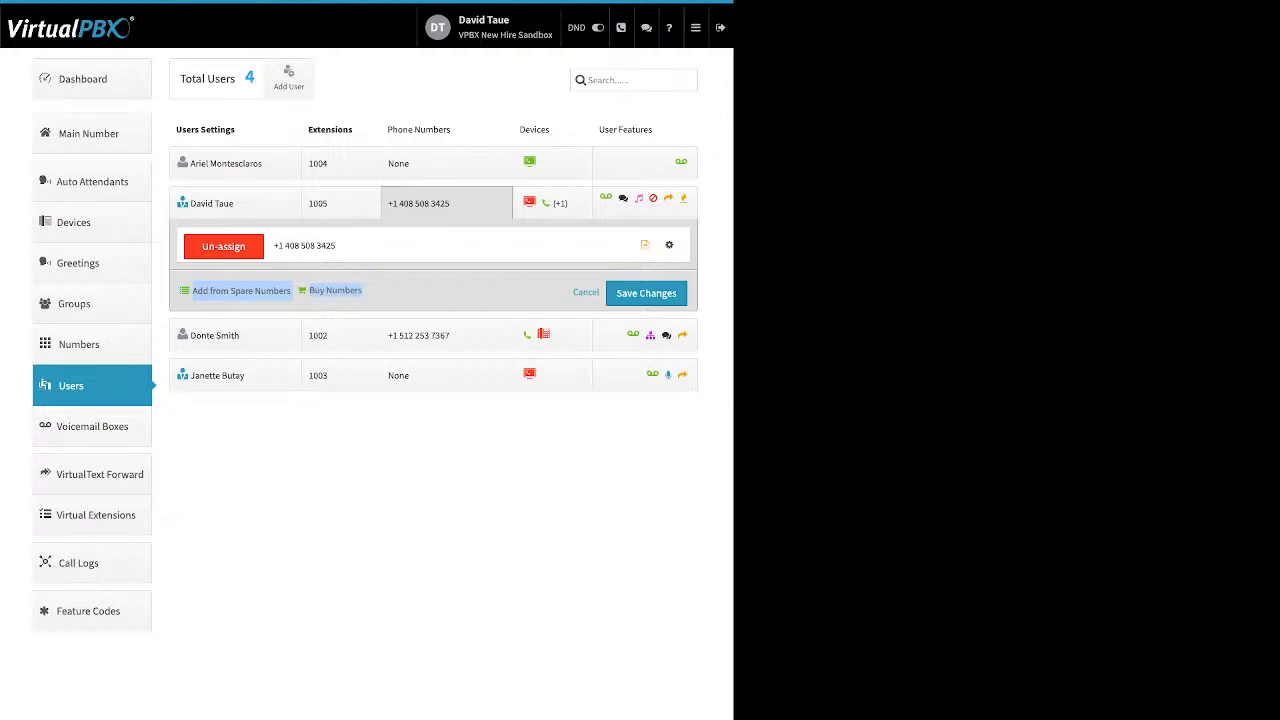
{"action": "left_click", "coordinate": [241, 291]}
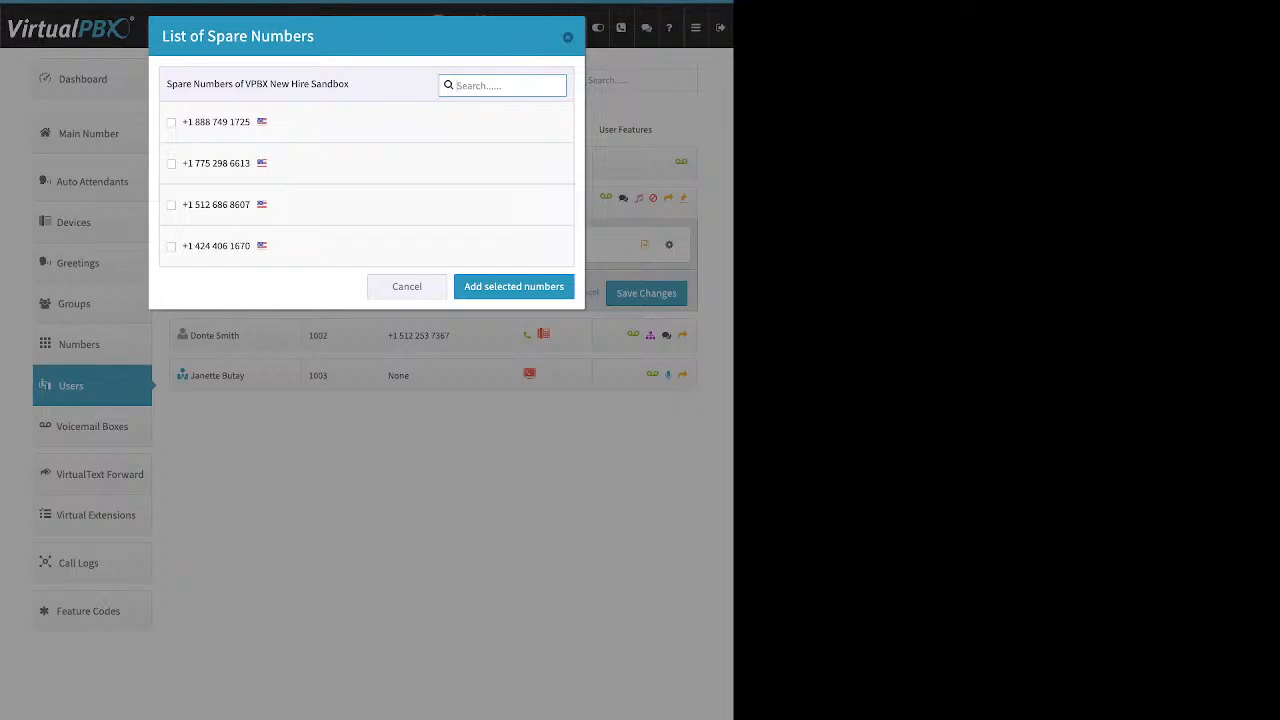
{"action": "left_click", "coordinate": [171, 164]}
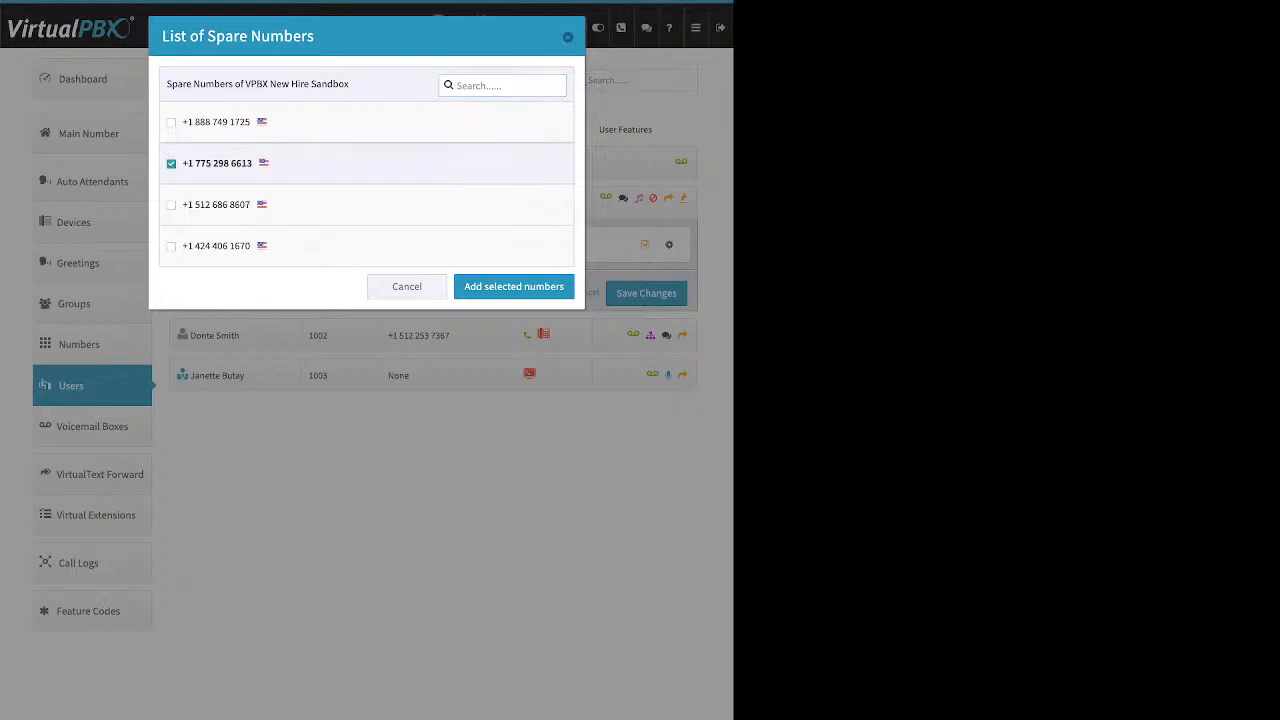
{"action": "left_click", "coordinate": [513, 286]}
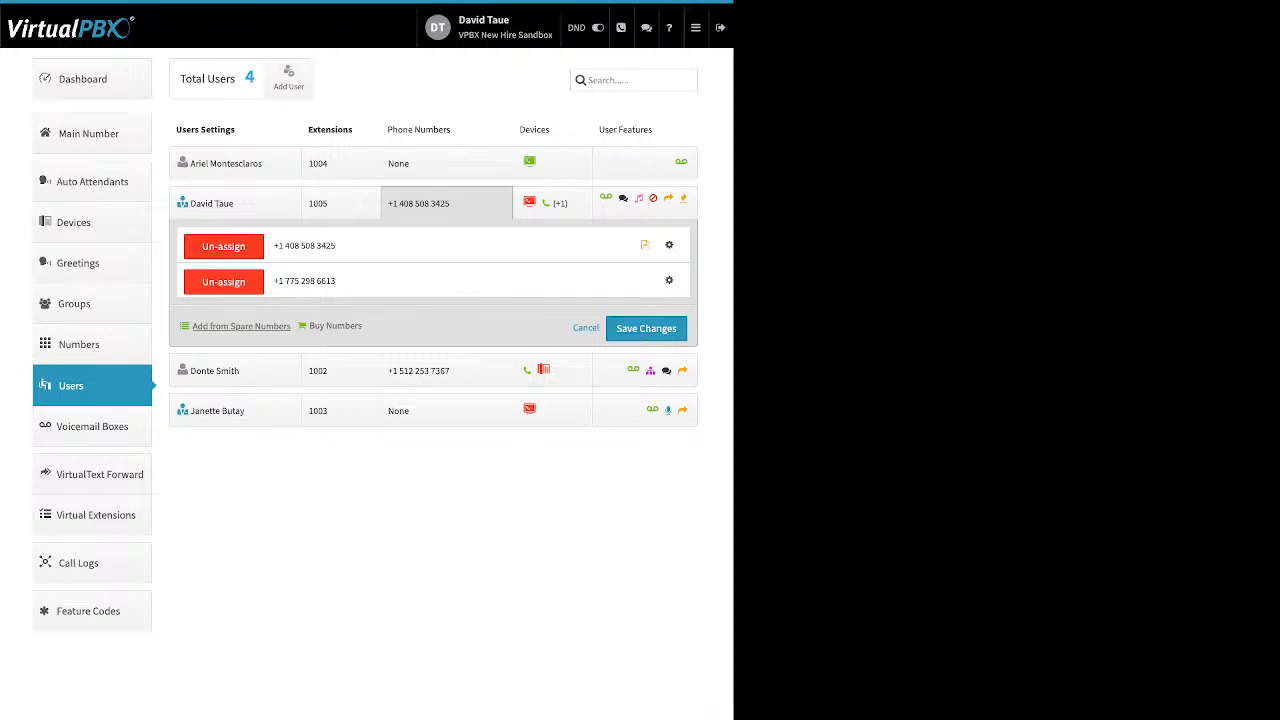
{"action": "left_click", "coordinate": [223, 281]}
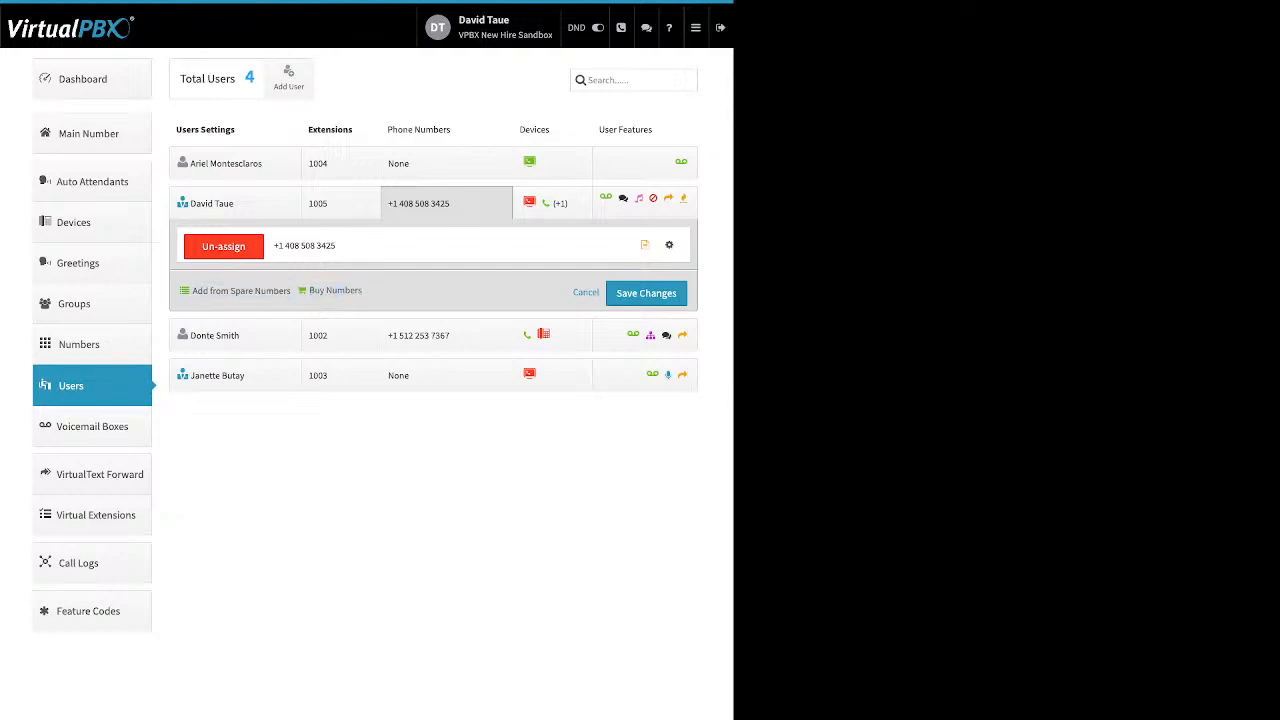
{"action": "double_click", "coordinate": [335, 290]}
{"action": "left_click", "coordinate": [335, 290]}
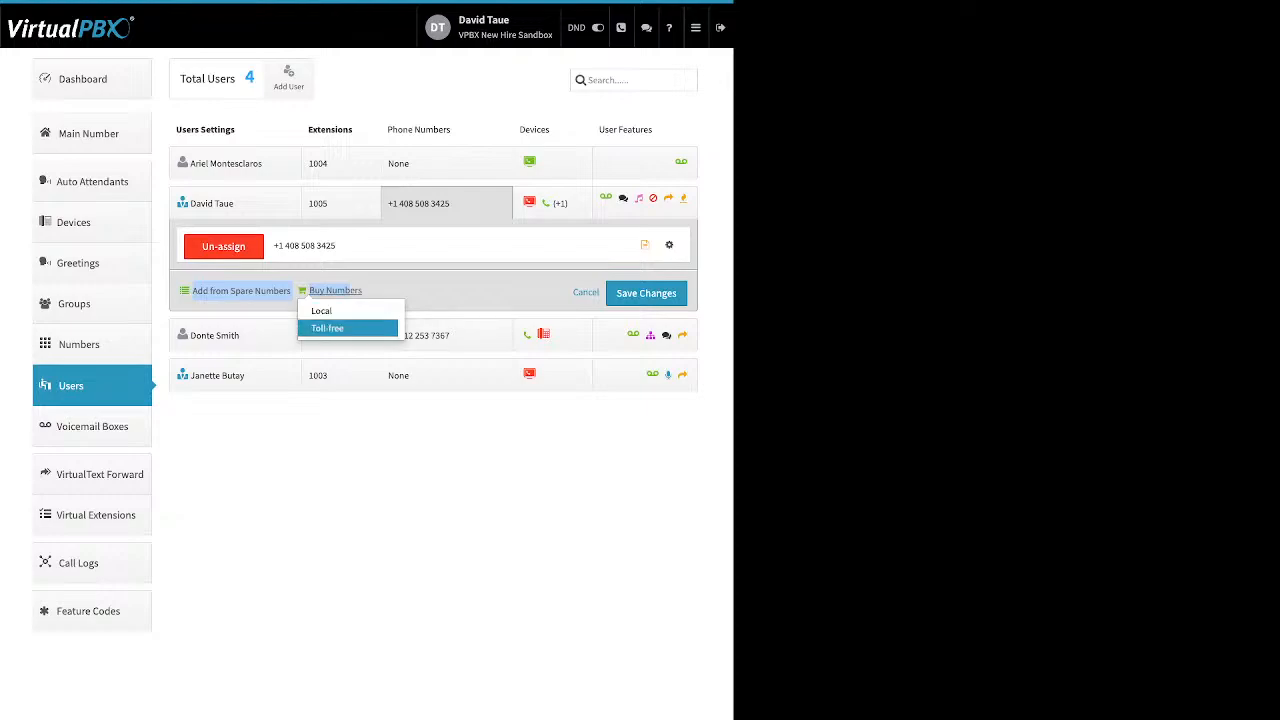
{"action": "left_click", "coordinate": [327, 328]}
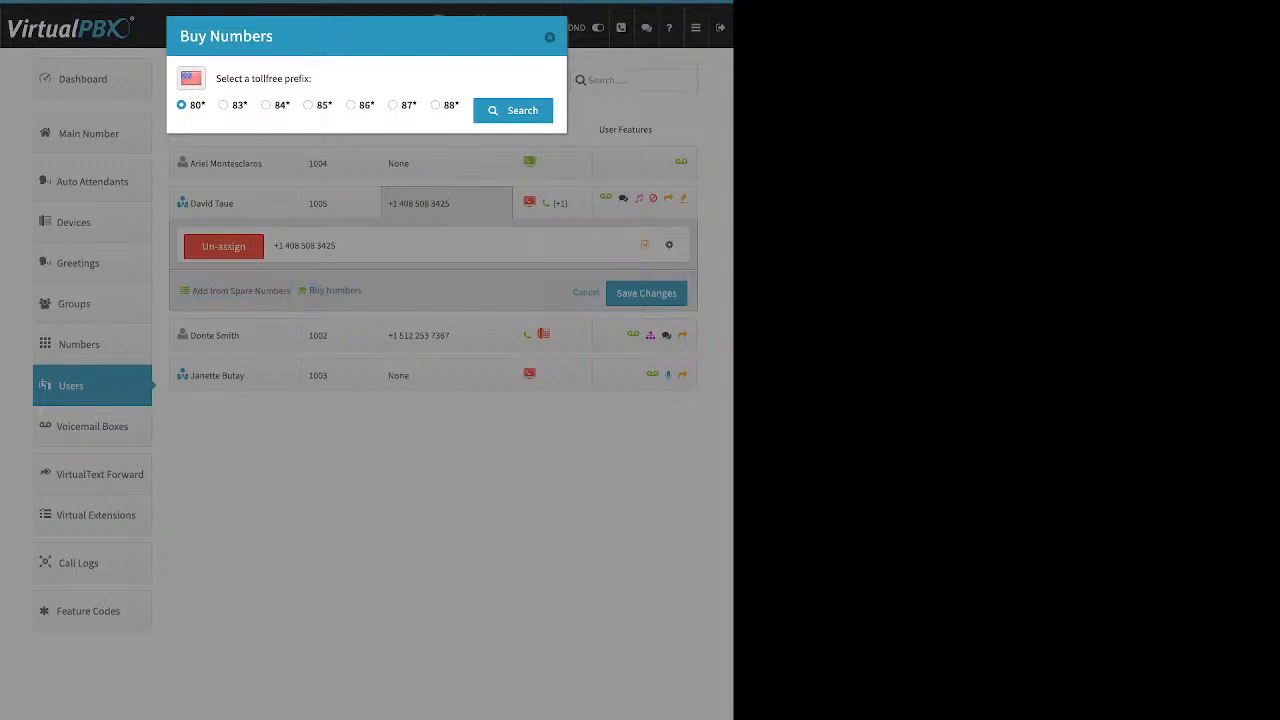
{"action": "left_click", "coordinate": [351, 105]}
{"action": "left_click", "coordinate": [513, 111]}
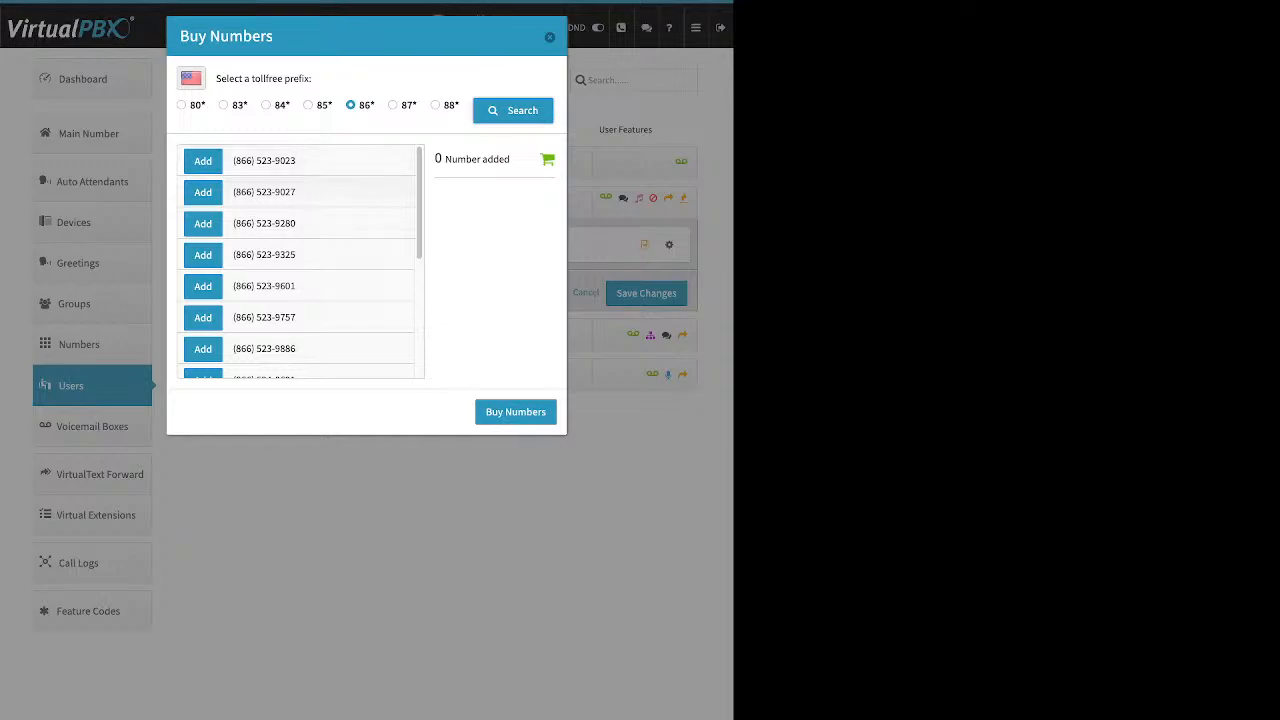
{"action": "scroll", "coordinate": [300, 260], "scroll_direction": "down", "scroll_amount": 5}
{"action": "scroll", "coordinate": [300, 260], "scroll_direction": "down", "scroll_amount": 1}
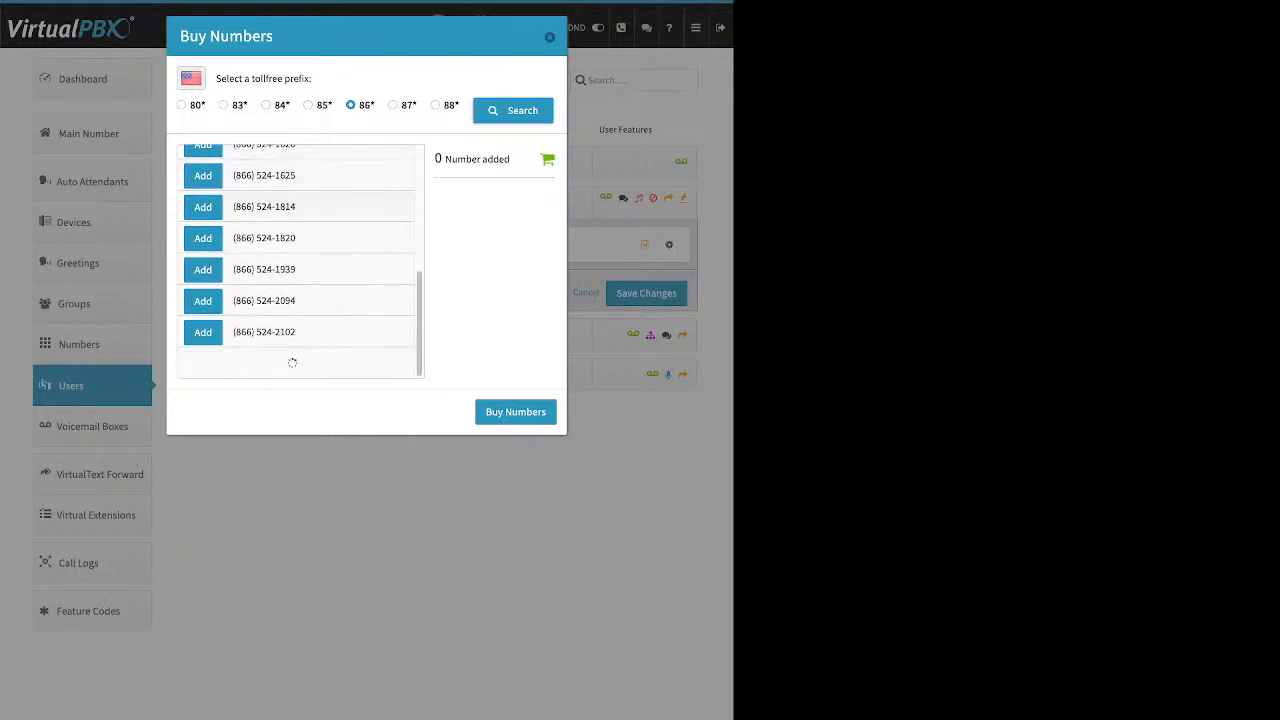
{"action": "scroll", "coordinate": [300, 260], "scroll_direction": "down", "scroll_amount": 5}
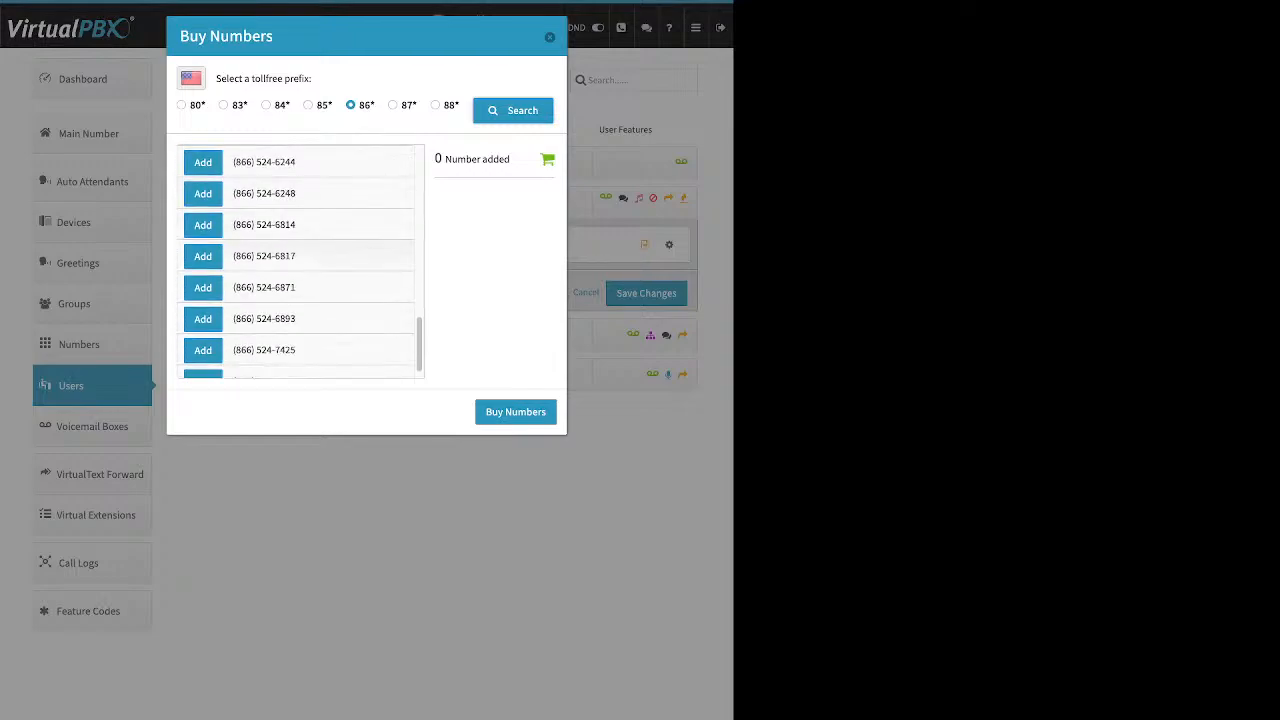
{"action": "left_click", "coordinate": [203, 256]}
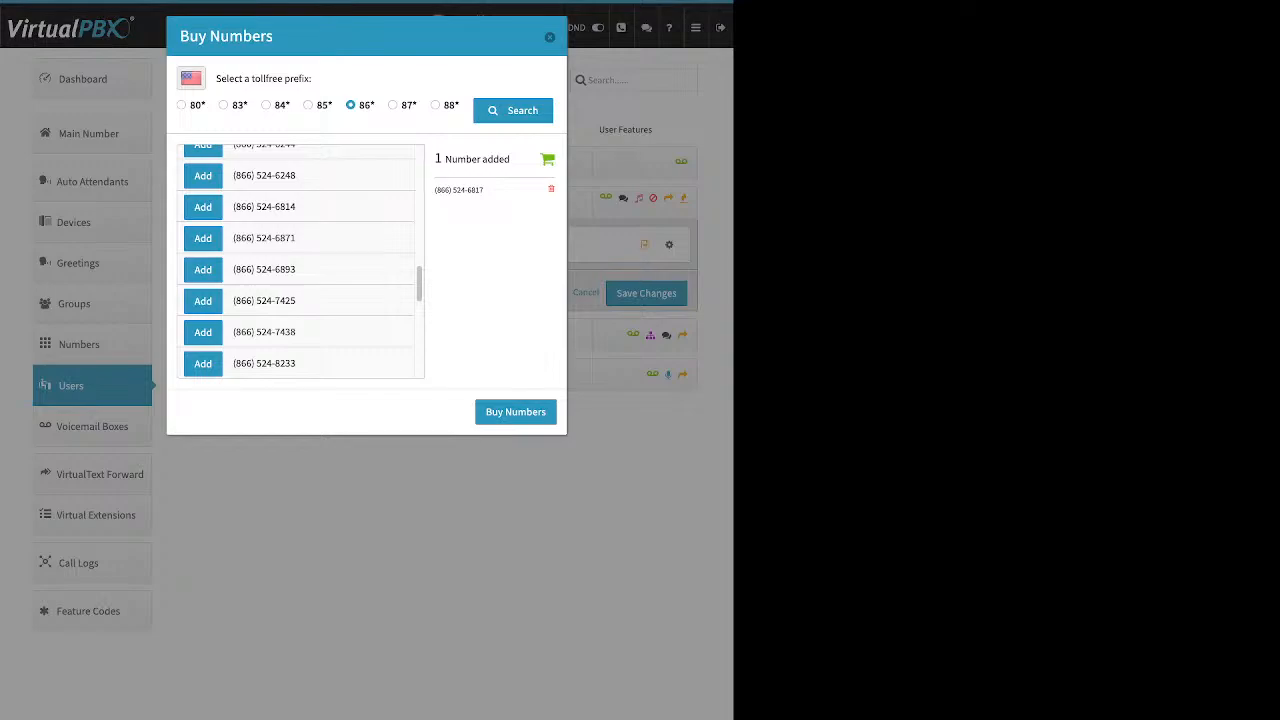
{"action": "left_click", "coordinate": [516, 412]}
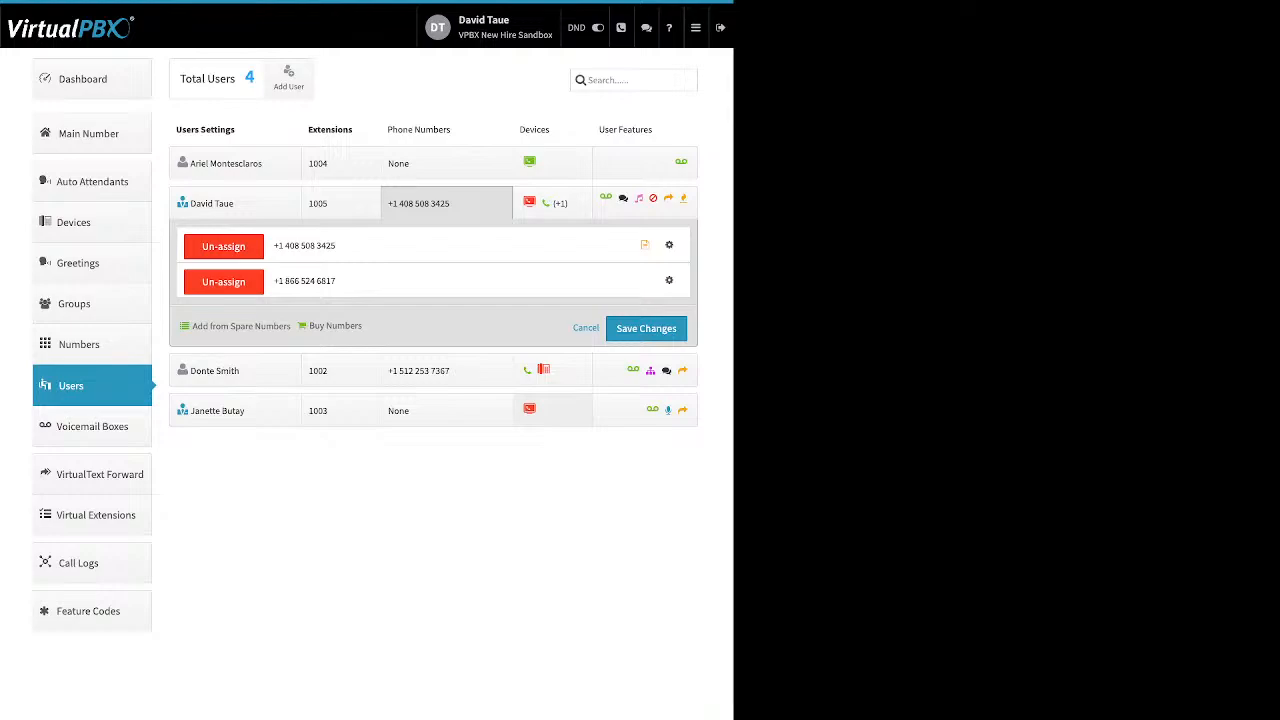
Search local numbers with area code 310, then go back to the search form.
{"action": "left_click", "coordinate": [335, 326]}
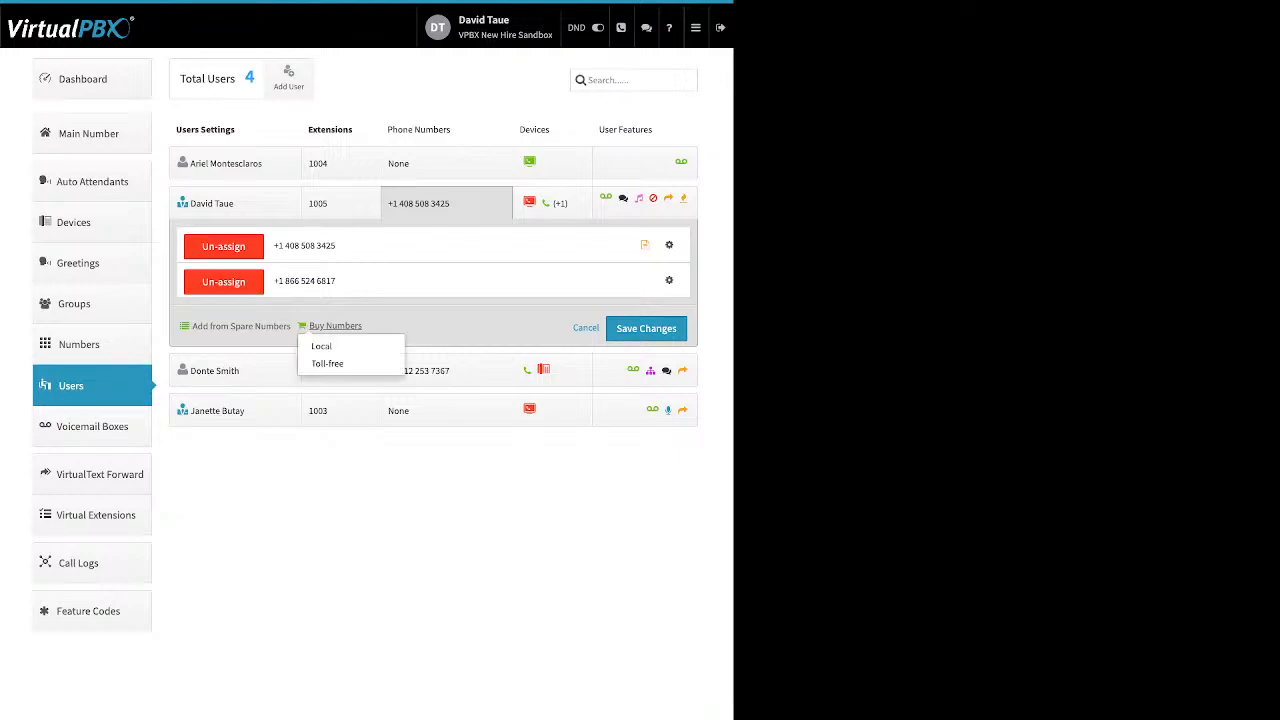
{"action": "left_click", "coordinate": [322, 345]}
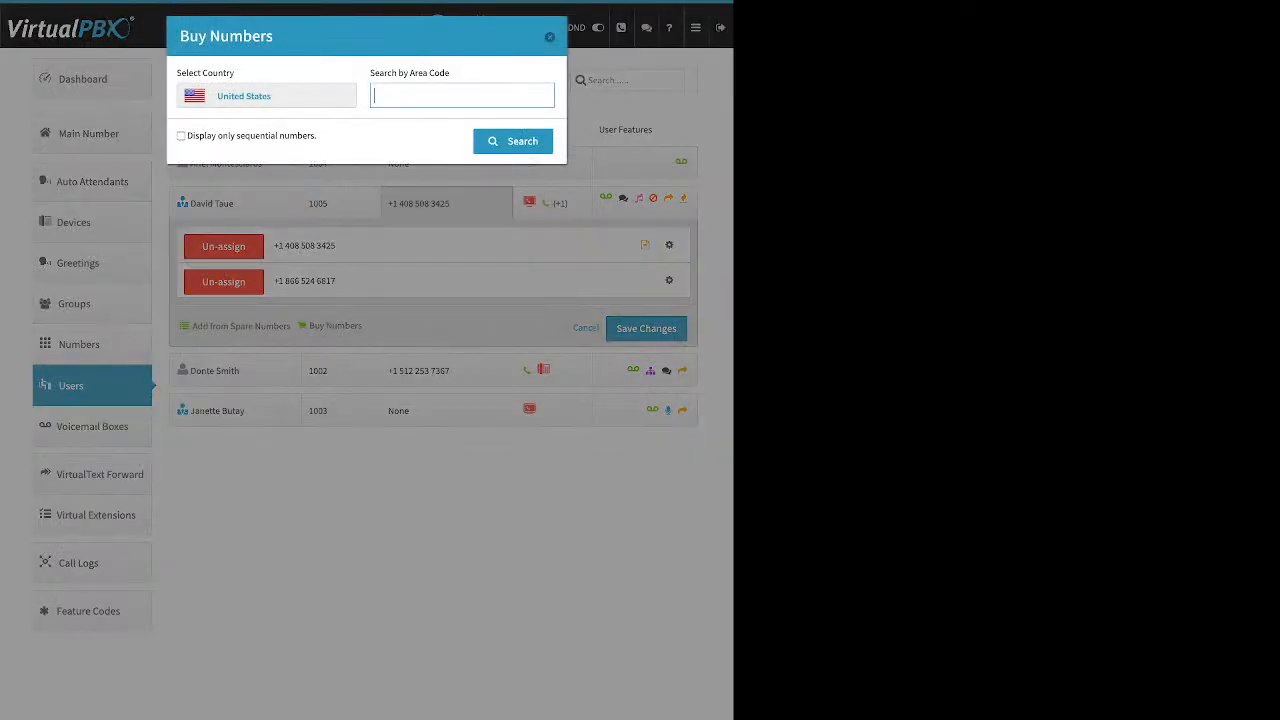
{"action": "type", "text": "310"}
{"action": "key", "text": "Return"}
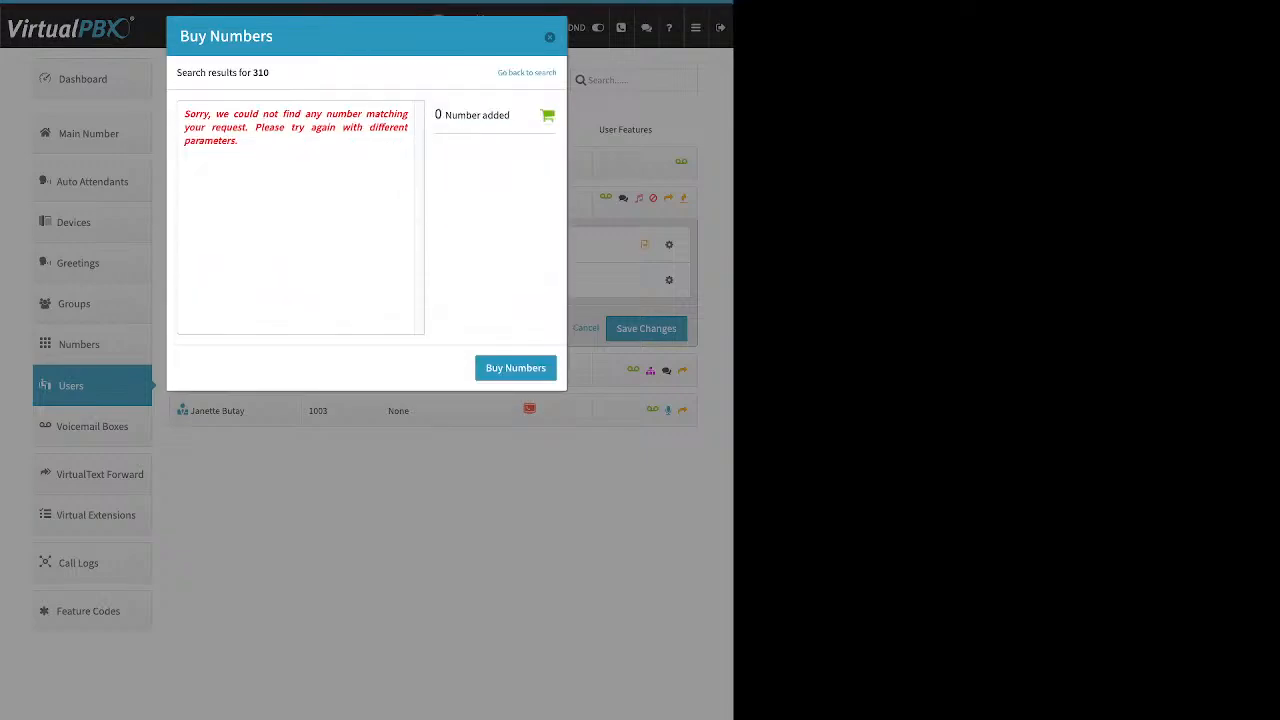
{"action": "mouse_move", "coordinate": [184, 127]}
{"action": "left_mouse_down"}
{"action": "mouse_move", "coordinate": [240, 142]}
{"action": "mouse_move", "coordinate": [184, 113]}
{"action": "left_mouse_up"}
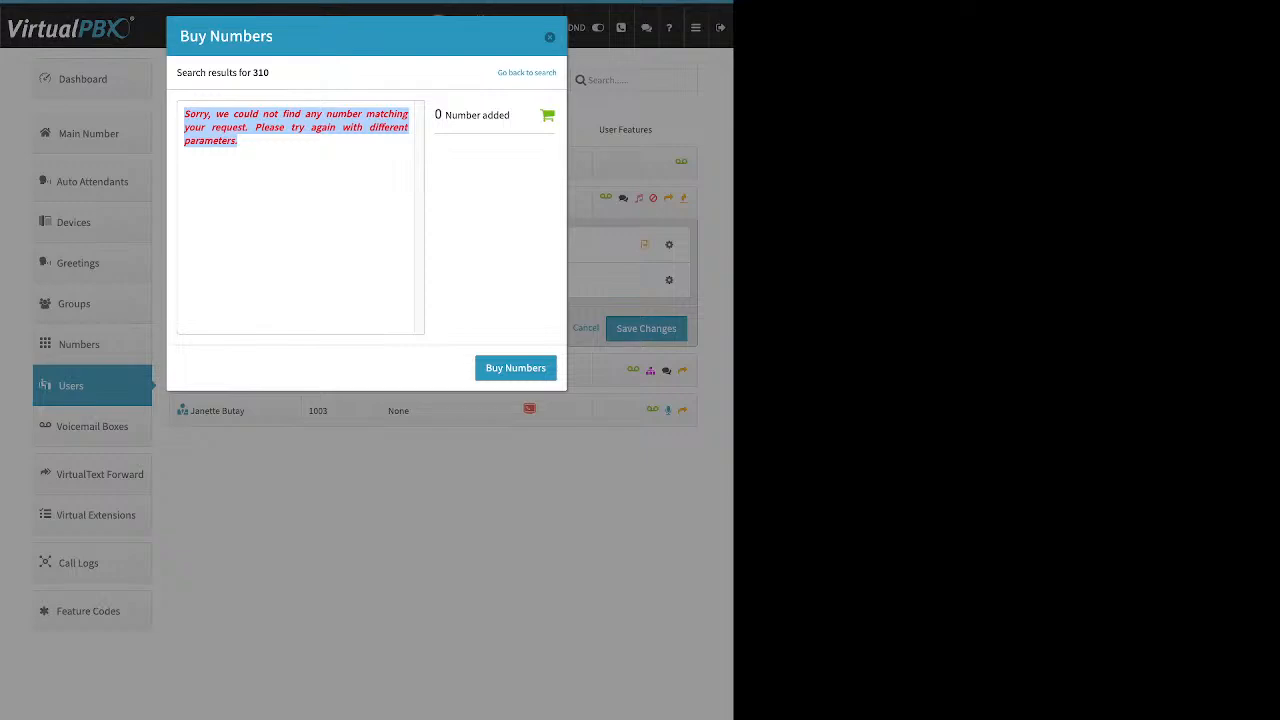
{"action": "left_click", "coordinate": [296, 187]}
{"action": "left_click", "coordinate": [527, 73]}
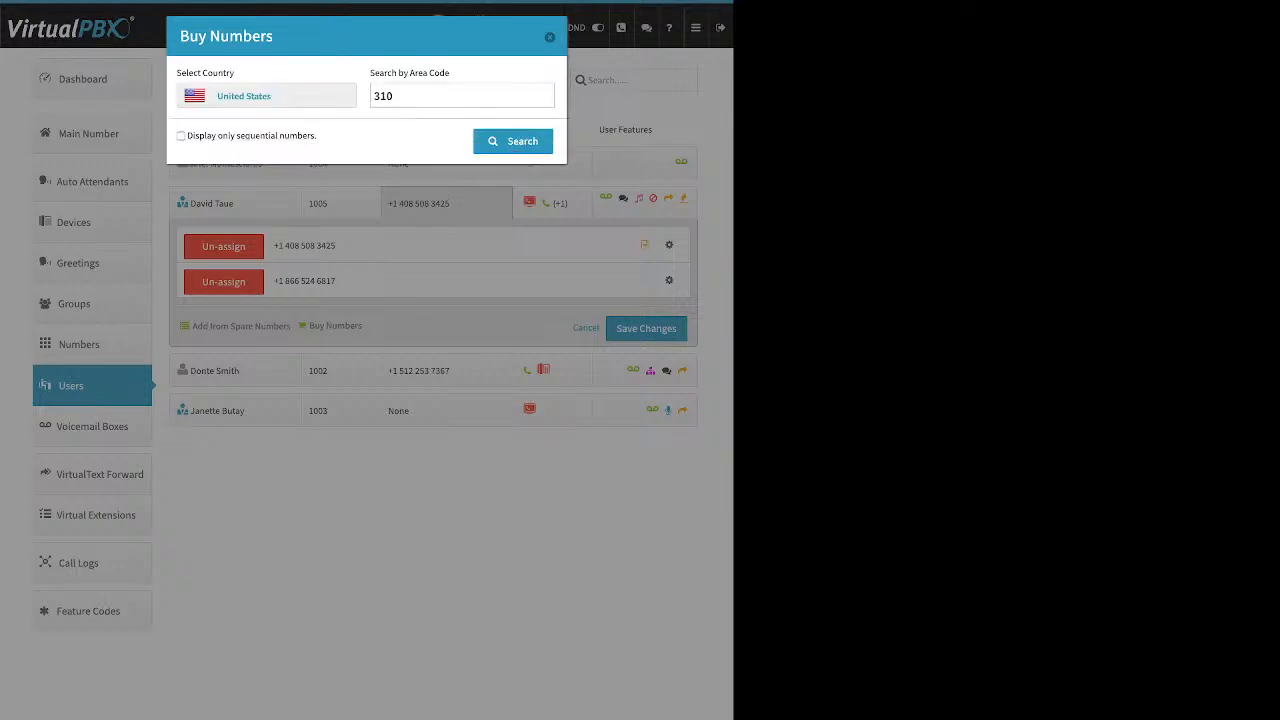
{"action": "left_click_drag", "start_coordinate": [398, 96], "coordinate": [372, 96]}
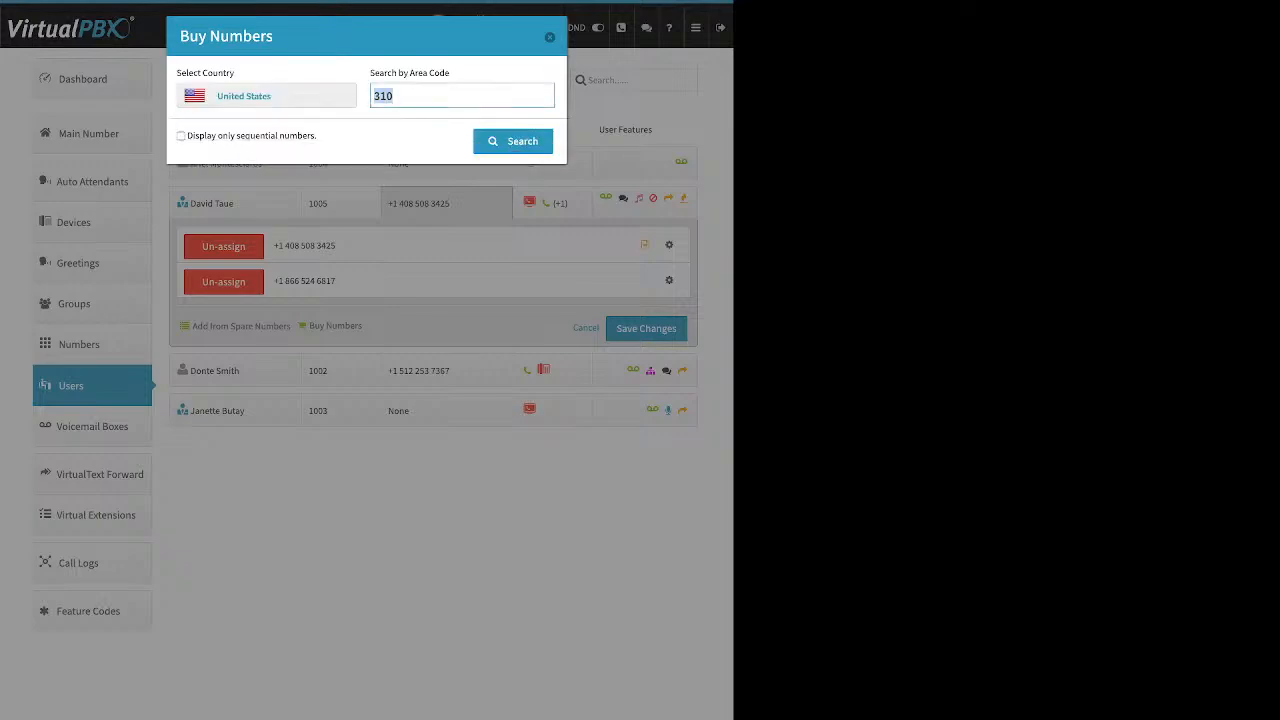
{"action": "type", "text": "424"}
{"action": "key", "text": "Return"}
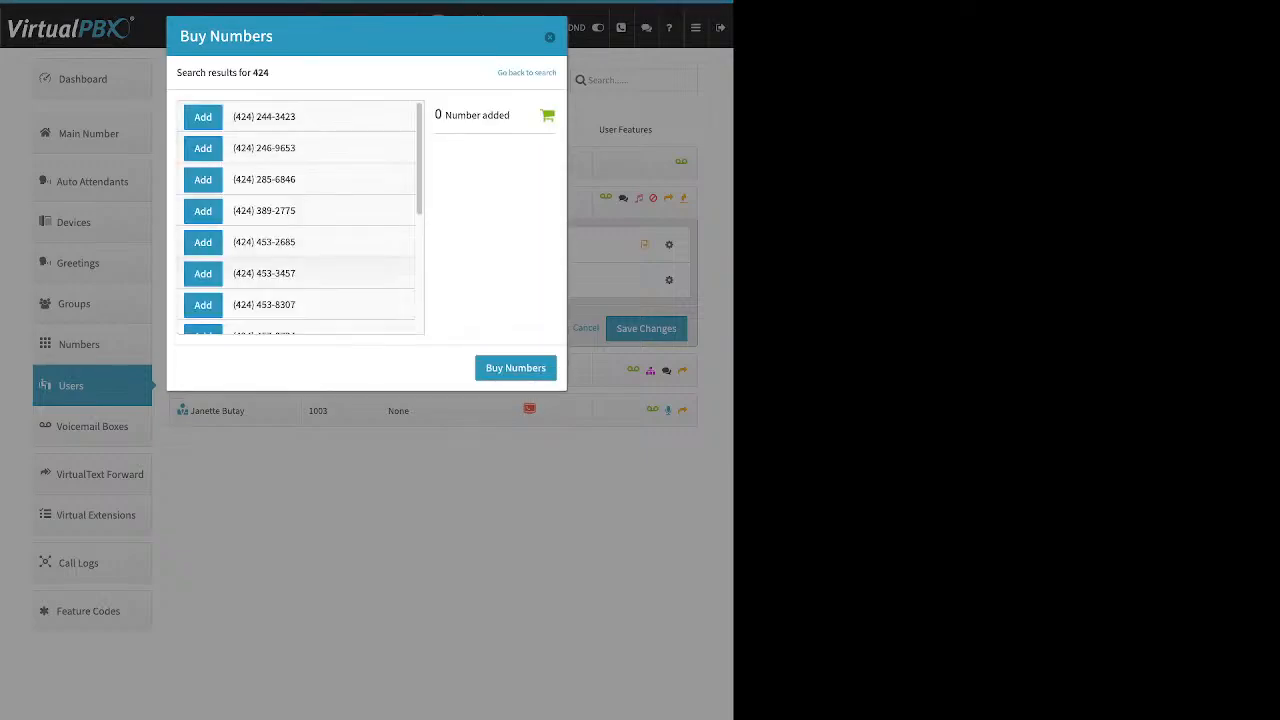
{"action": "scroll", "coordinate": [289, 240], "scroll_direction": "down", "scroll_amount": 3}
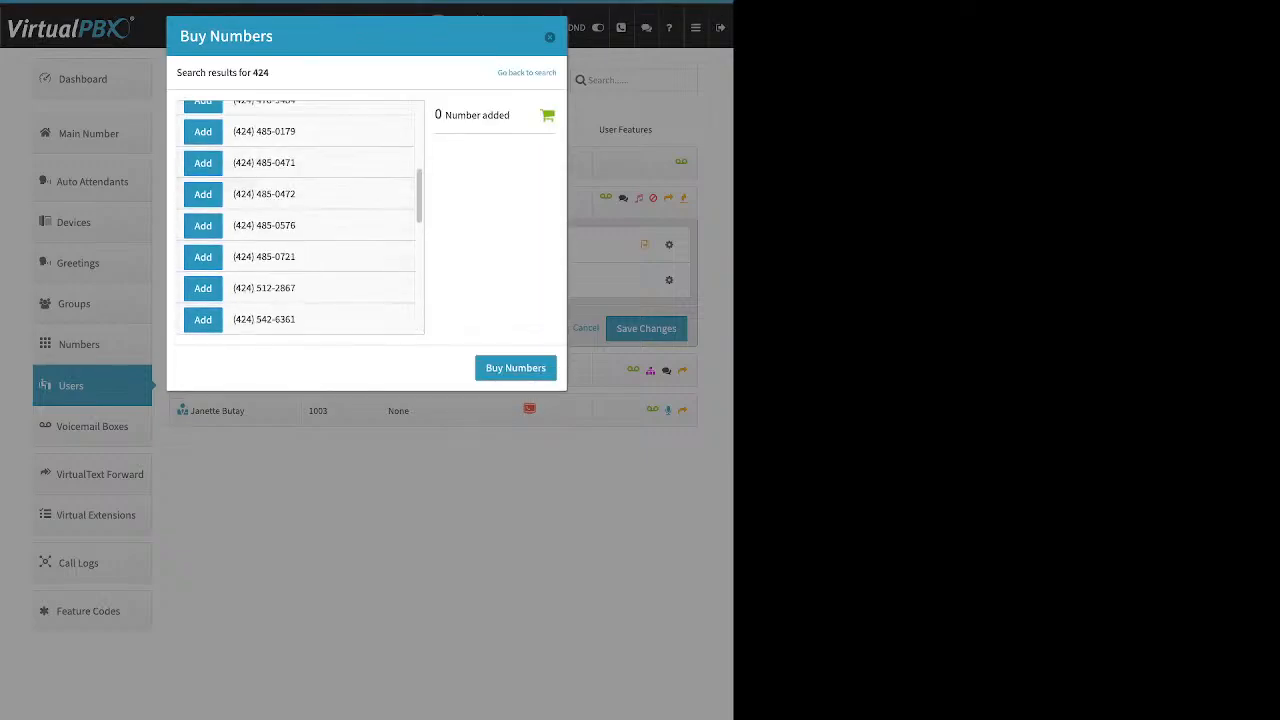
{"action": "left_click", "coordinate": [203, 226]}
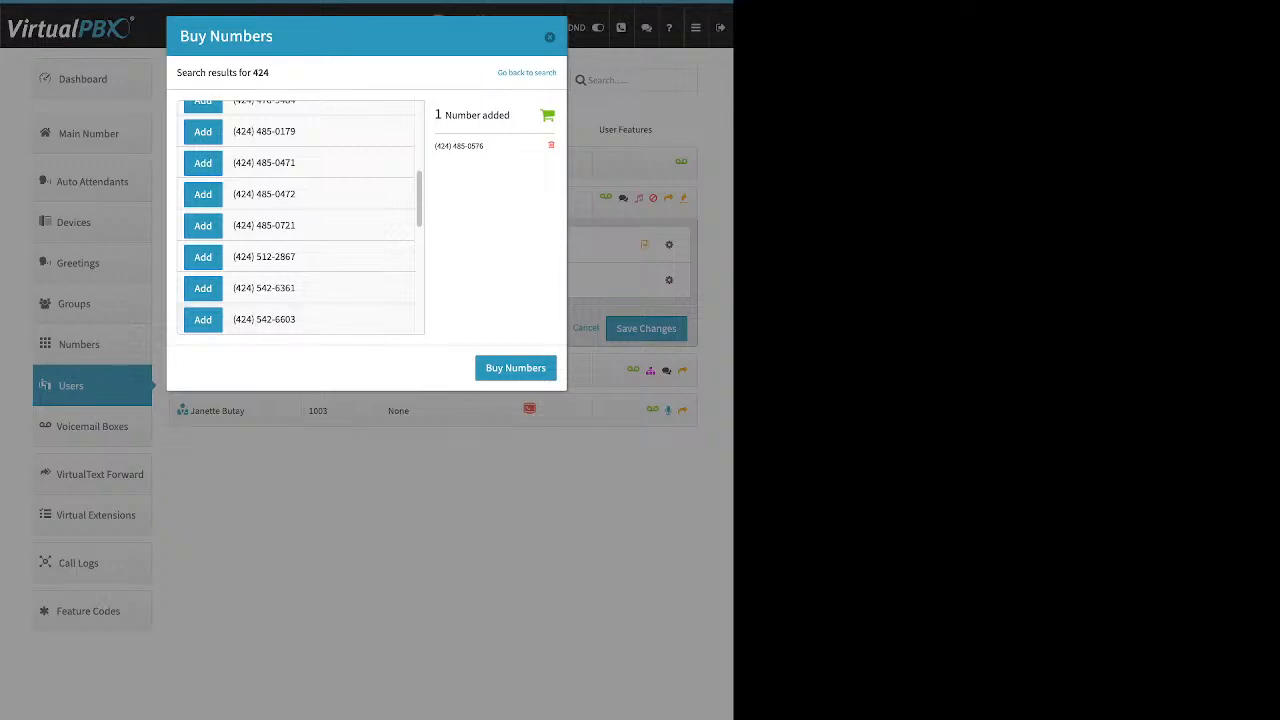
{"action": "left_click", "coordinate": [515, 368]}
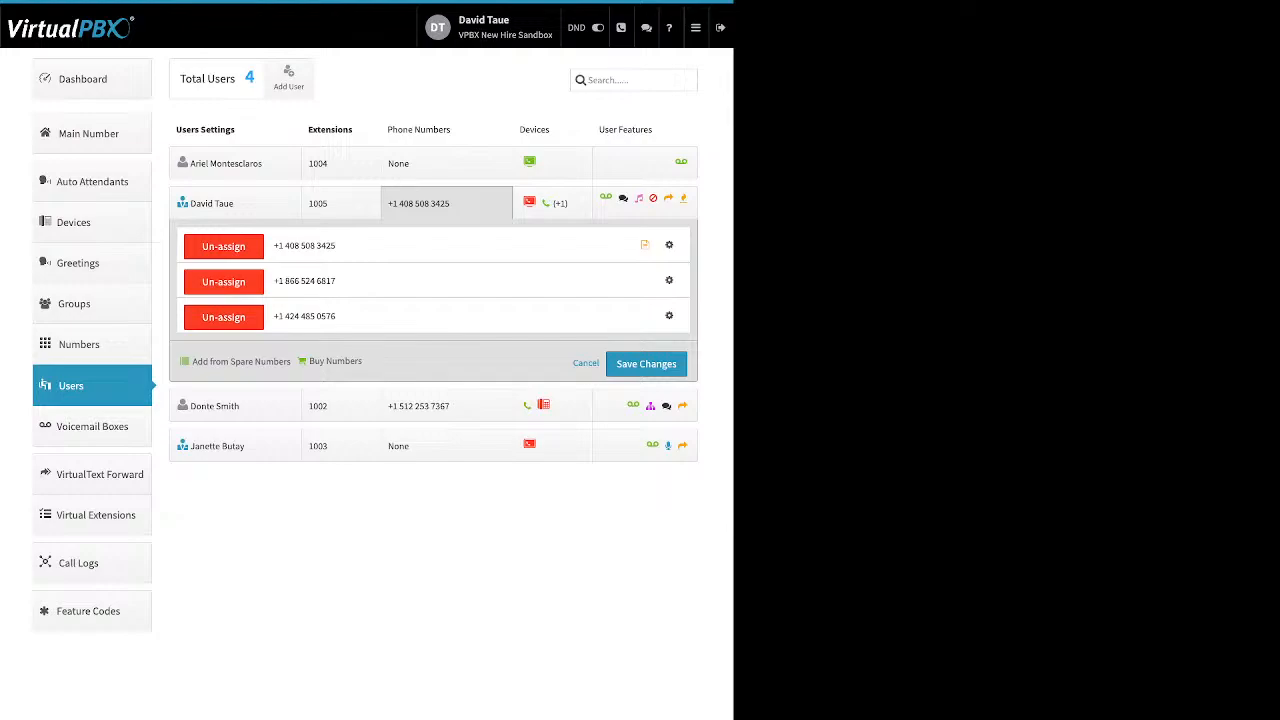
Open caller ID settings for the toll-free number and examine the outbound and inbound caller ID name options.
{"action": "left_click", "coordinate": [669, 280]}
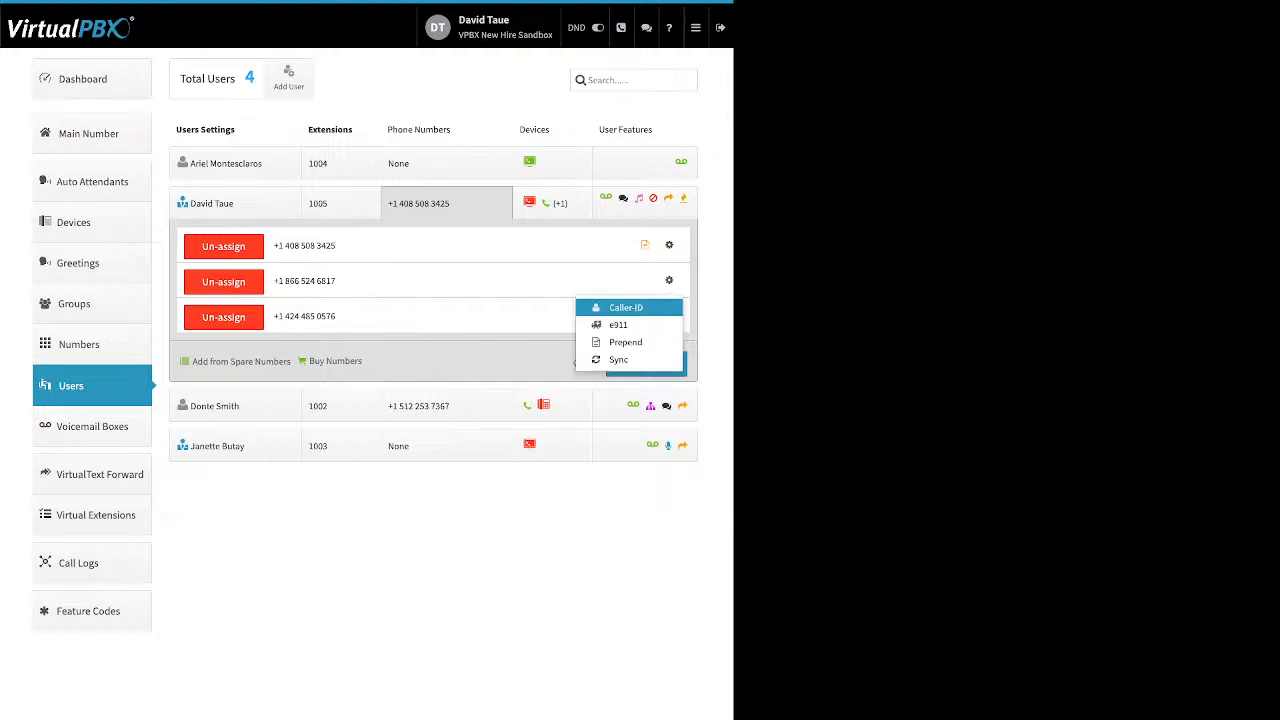
{"action": "left_click", "coordinate": [625, 307]}
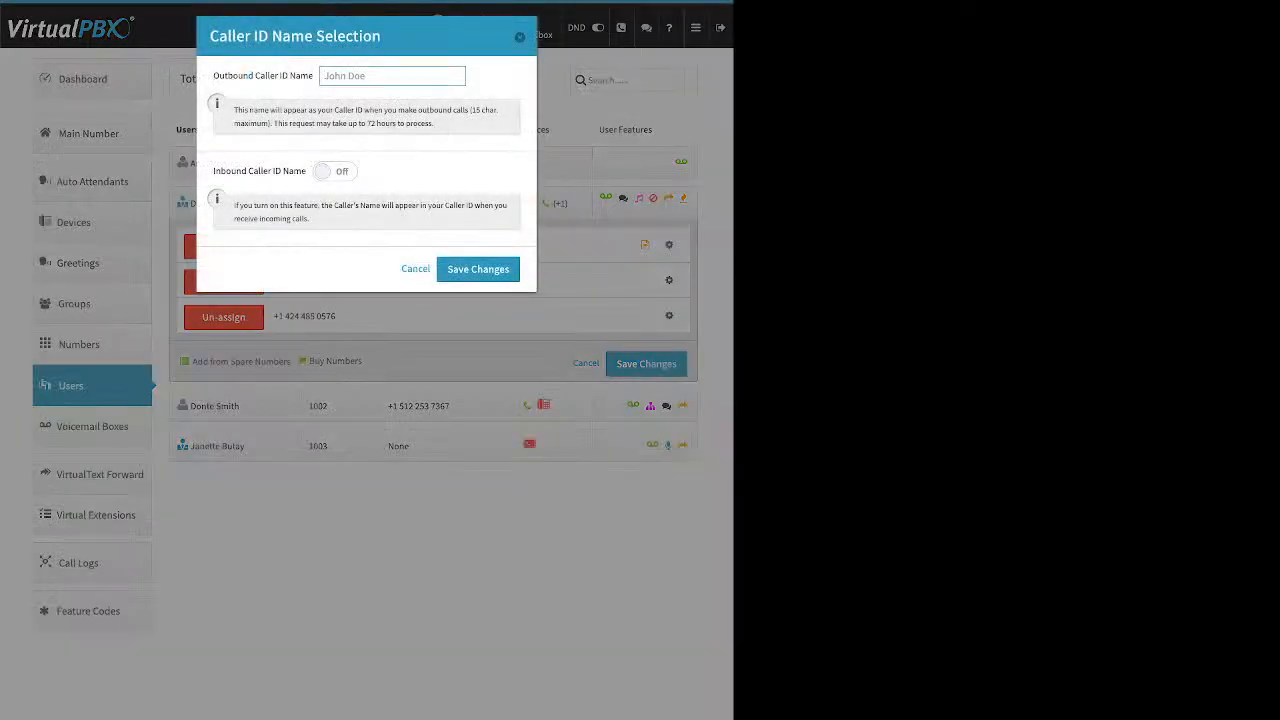
{"action": "left_click_drag", "start_coordinate": [212, 75], "coordinate": [313, 75]}
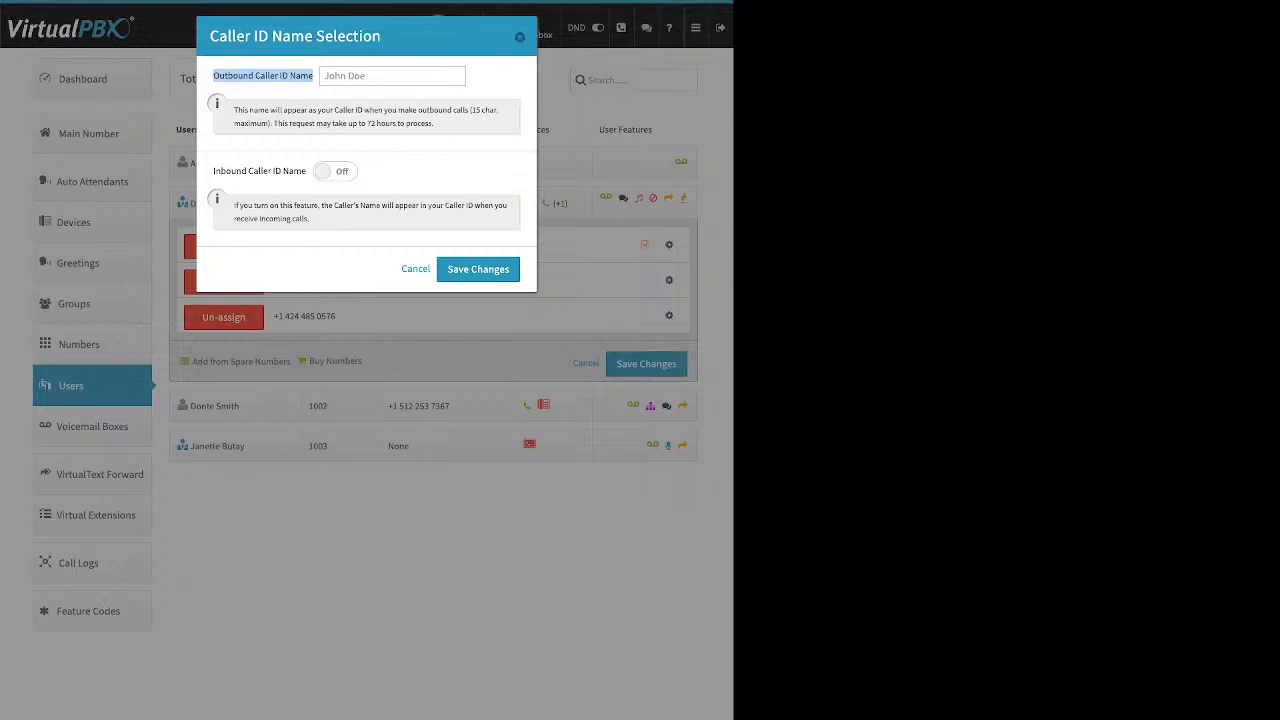
{"action": "left_click_drag", "start_coordinate": [213, 171], "coordinate": [302, 171]}
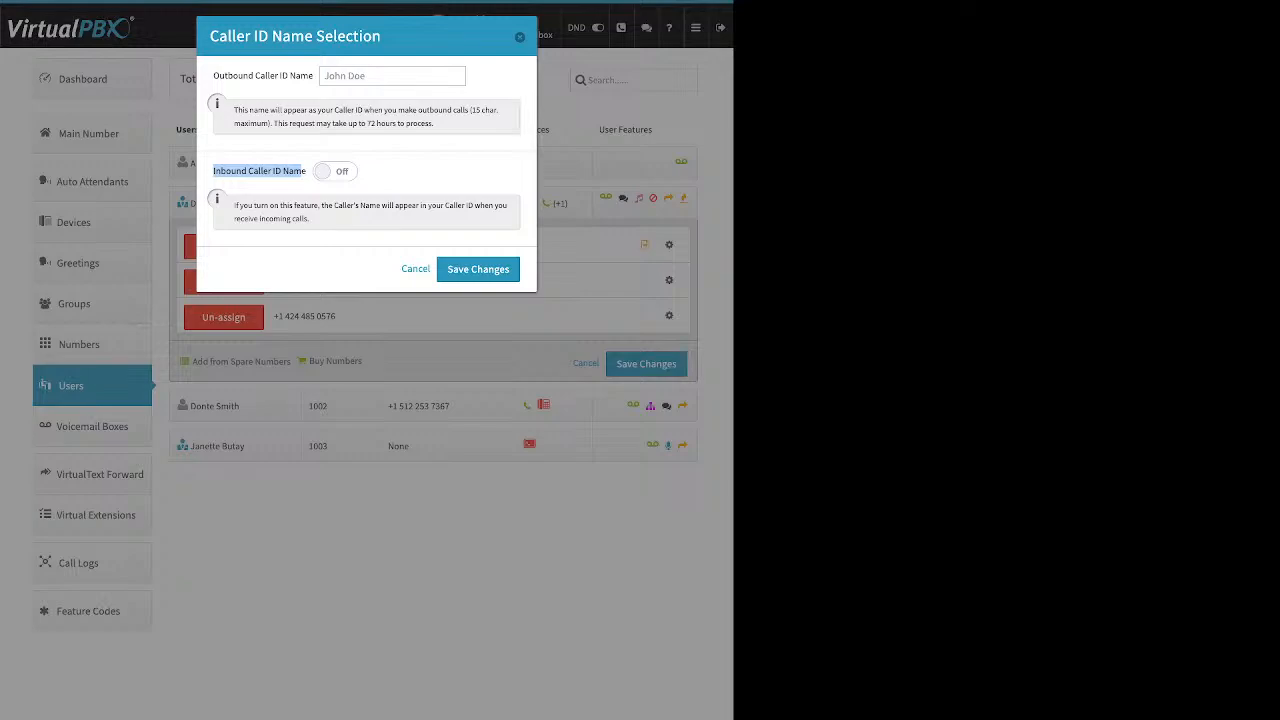
{"action": "left_click", "coordinate": [301, 172]}
{"action": "left_click_drag", "start_coordinate": [214, 75], "coordinate": [288, 75]}
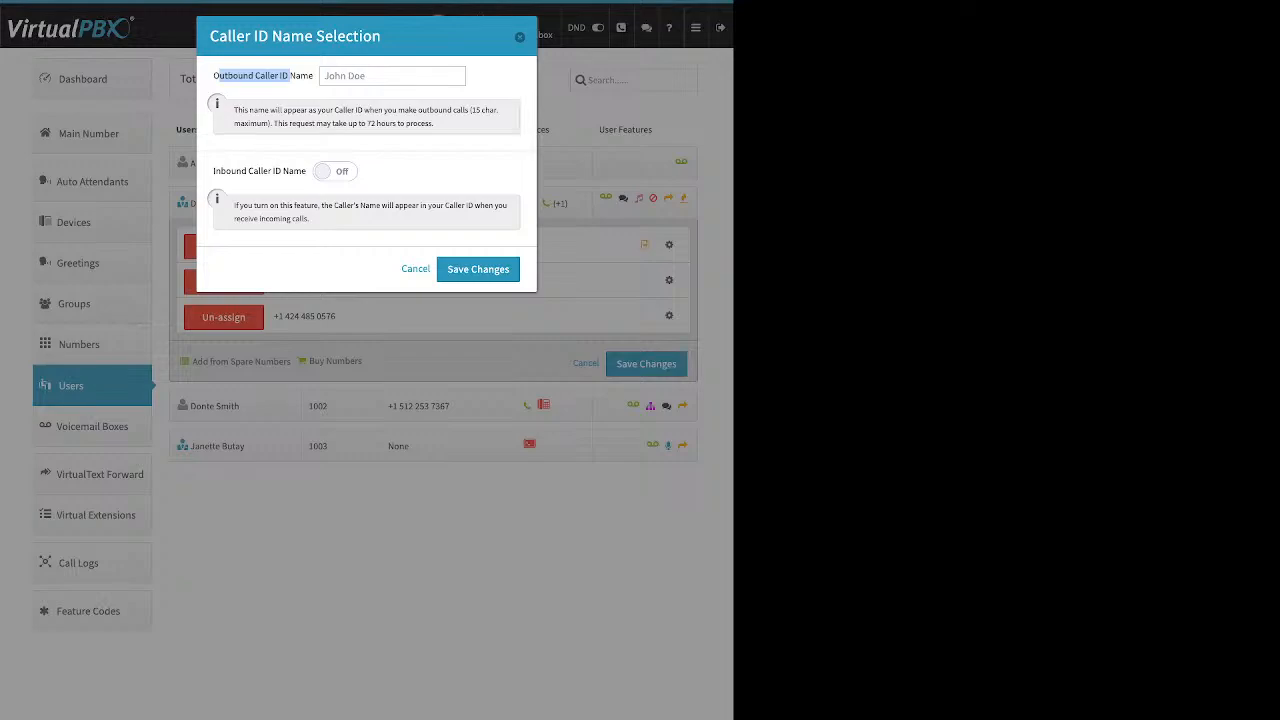
Open the E911 location form for the main number and examine its address fields.
{"action": "key", "text": "Escape"}
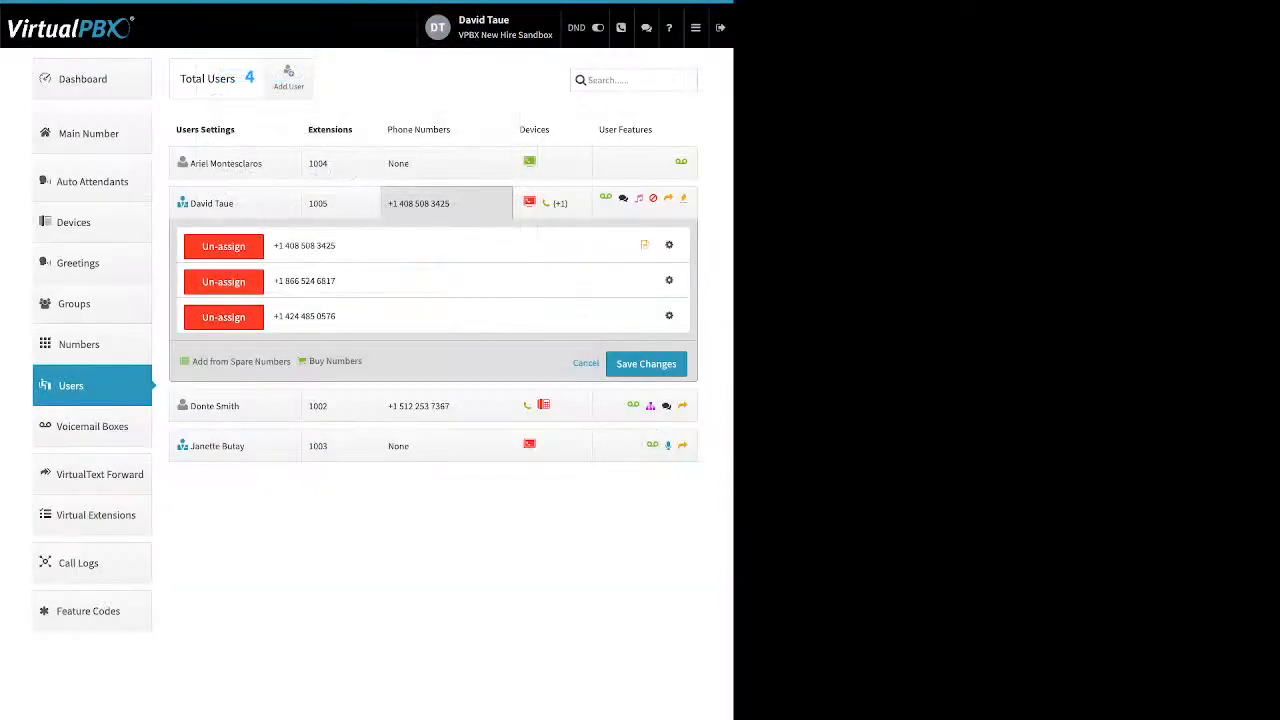
{"action": "left_click", "coordinate": [669, 245]}
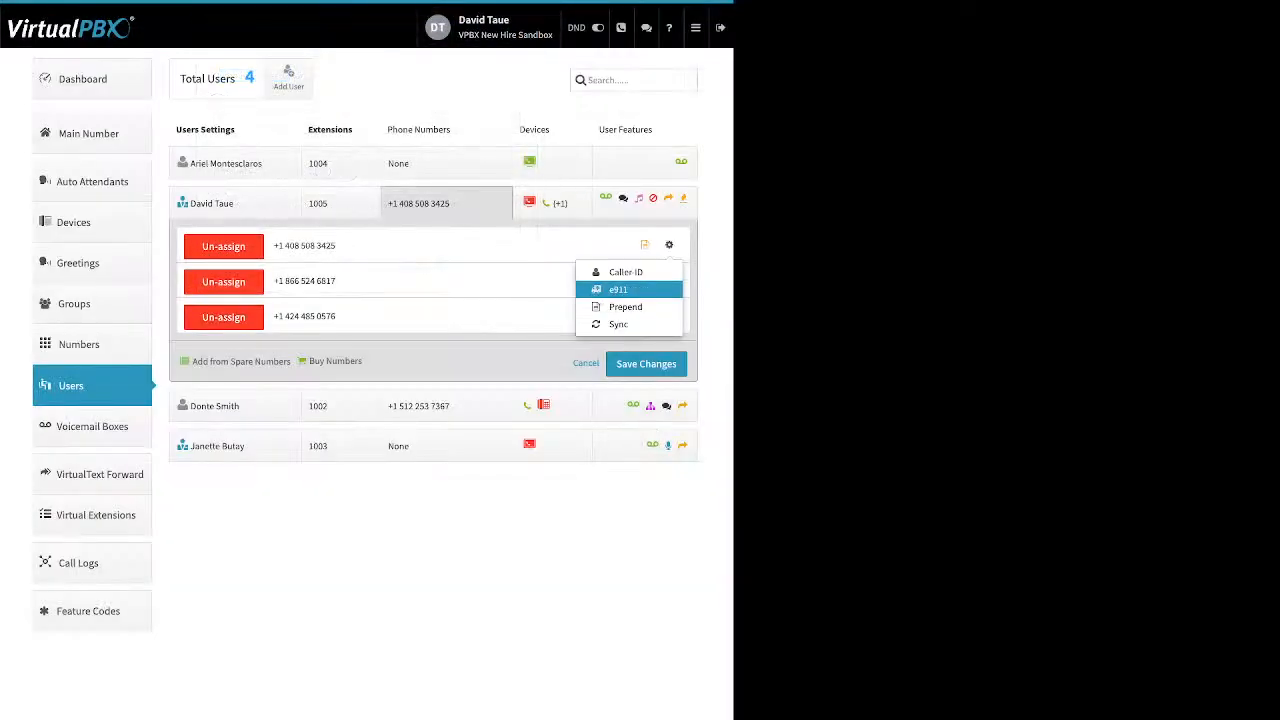
{"action": "left_click", "coordinate": [618, 289]}
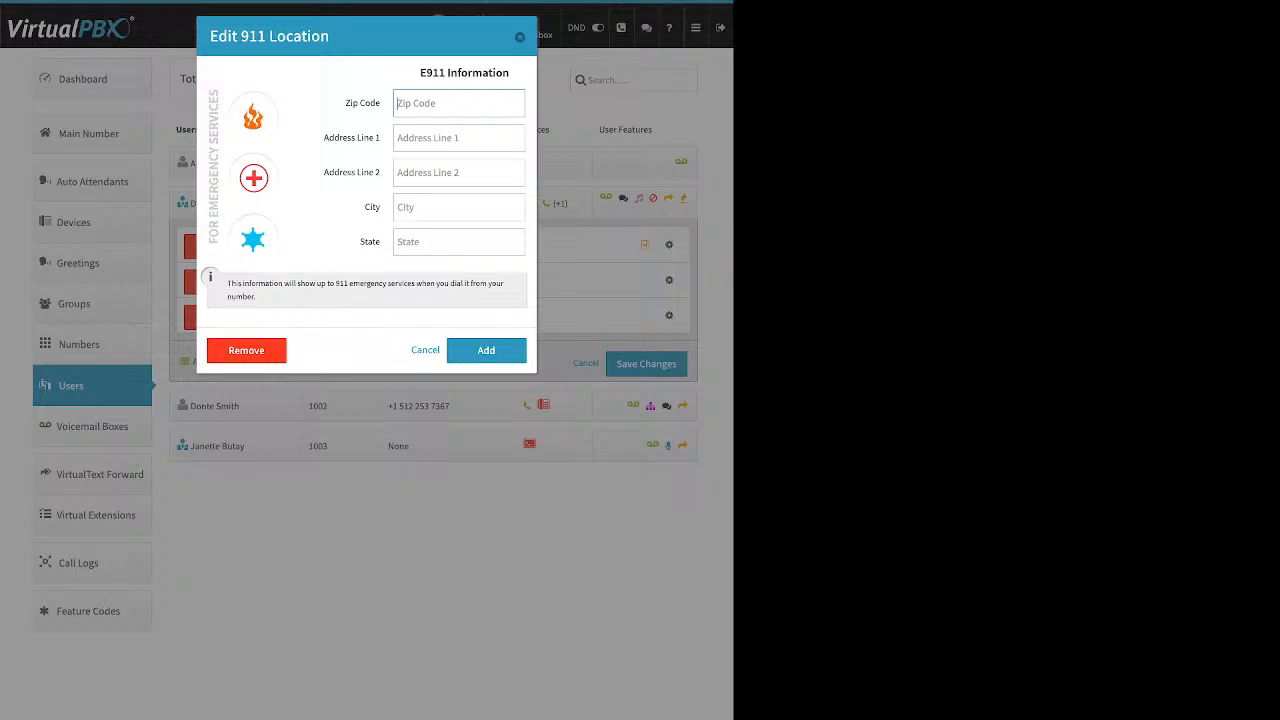
{"action": "left_click", "coordinate": [519, 37]}
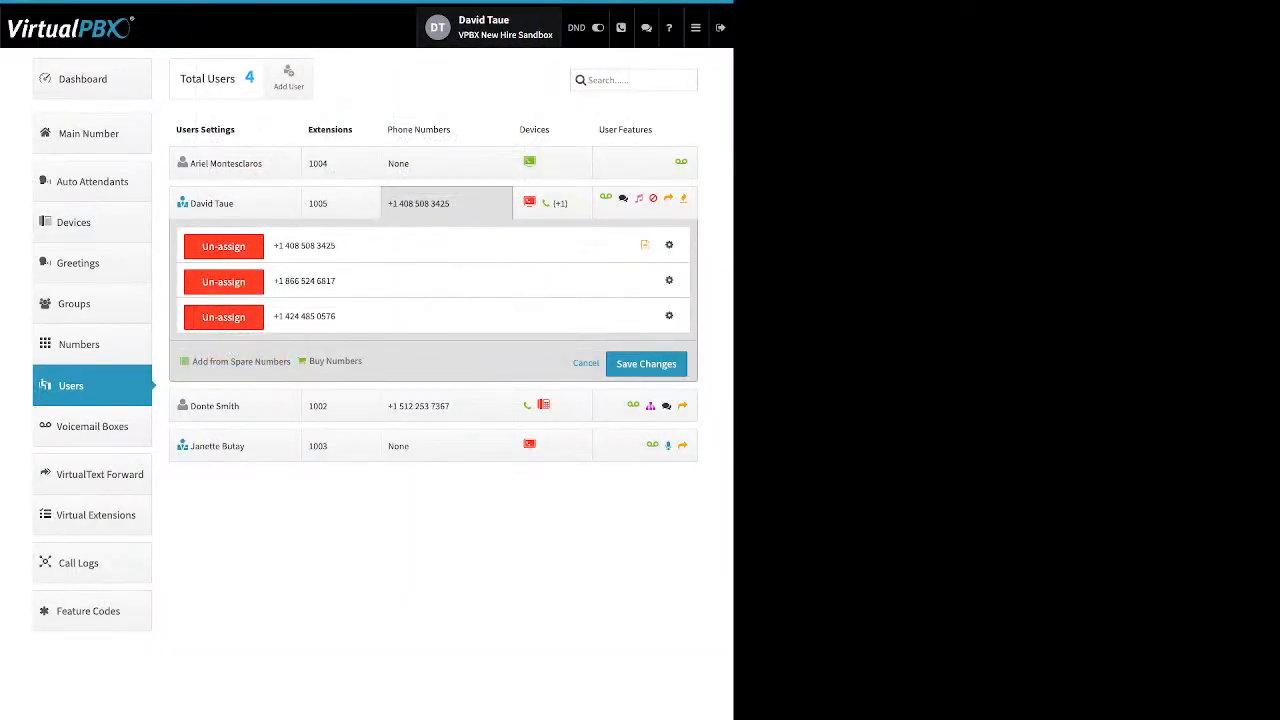
Open the number prepend setup for the main number and examine the text-to-prepend field.
{"action": "left_click", "coordinate": [669, 245]}
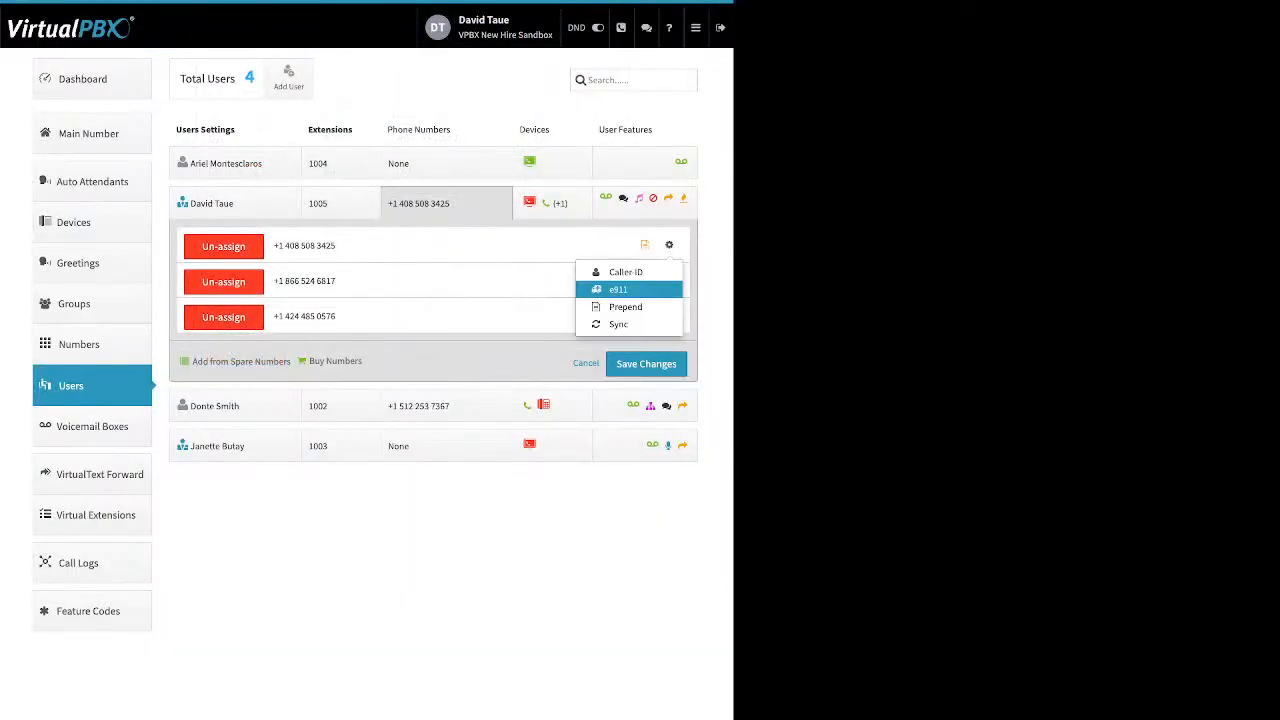
{"action": "left_click", "coordinate": [625, 306]}
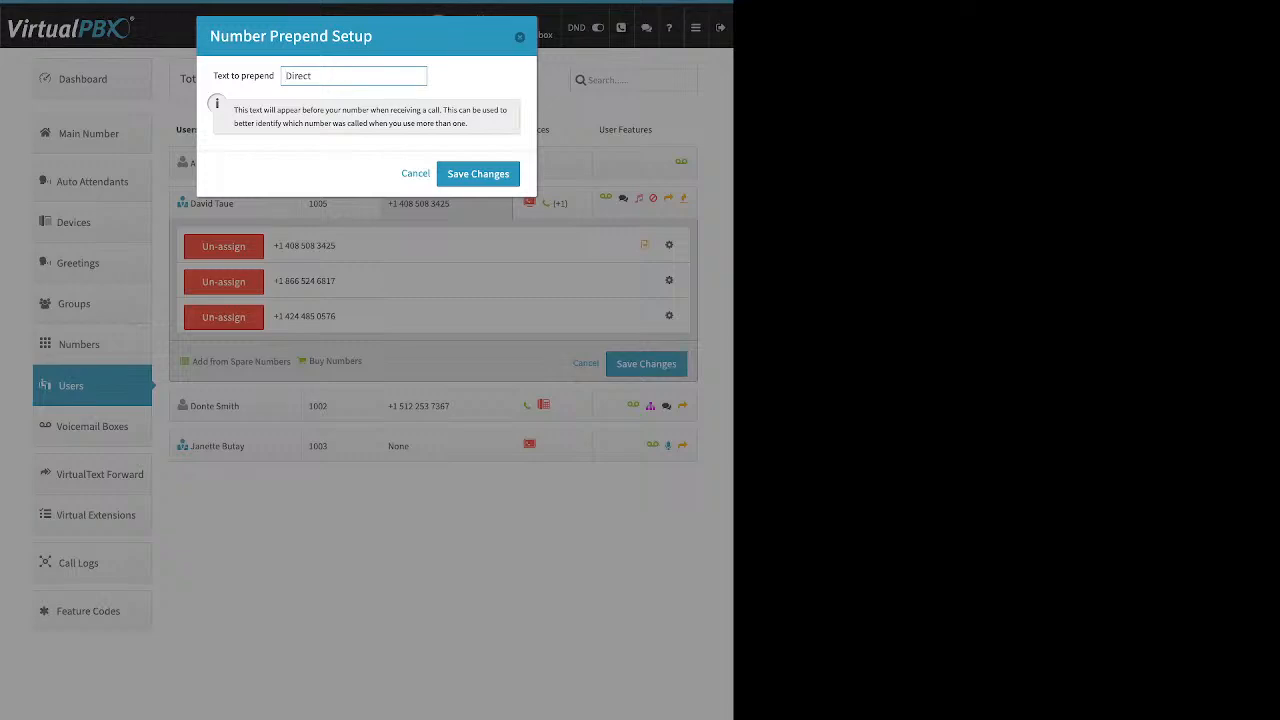
{"action": "key", "text": "shift+Left"}
{"action": "key", "text": "shift+Left"}
{"action": "key", "text": "shift+Left"}
{"action": "key", "text": "shift+Left"}
{"action": "key", "text": "shift+Left"}
{"action": "key", "text": "shift+Left"}
{"action": "left_click", "coordinate": [519, 37]}
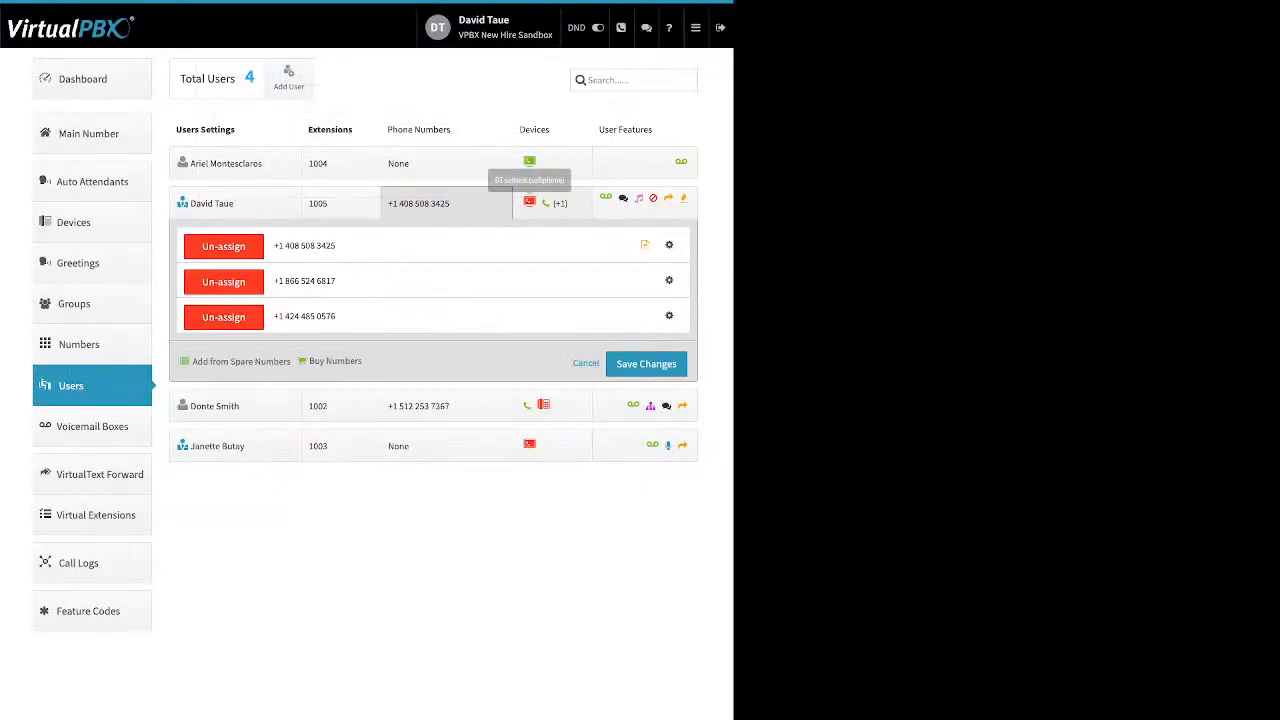
{"action": "left_click", "coordinate": [448, 203]}
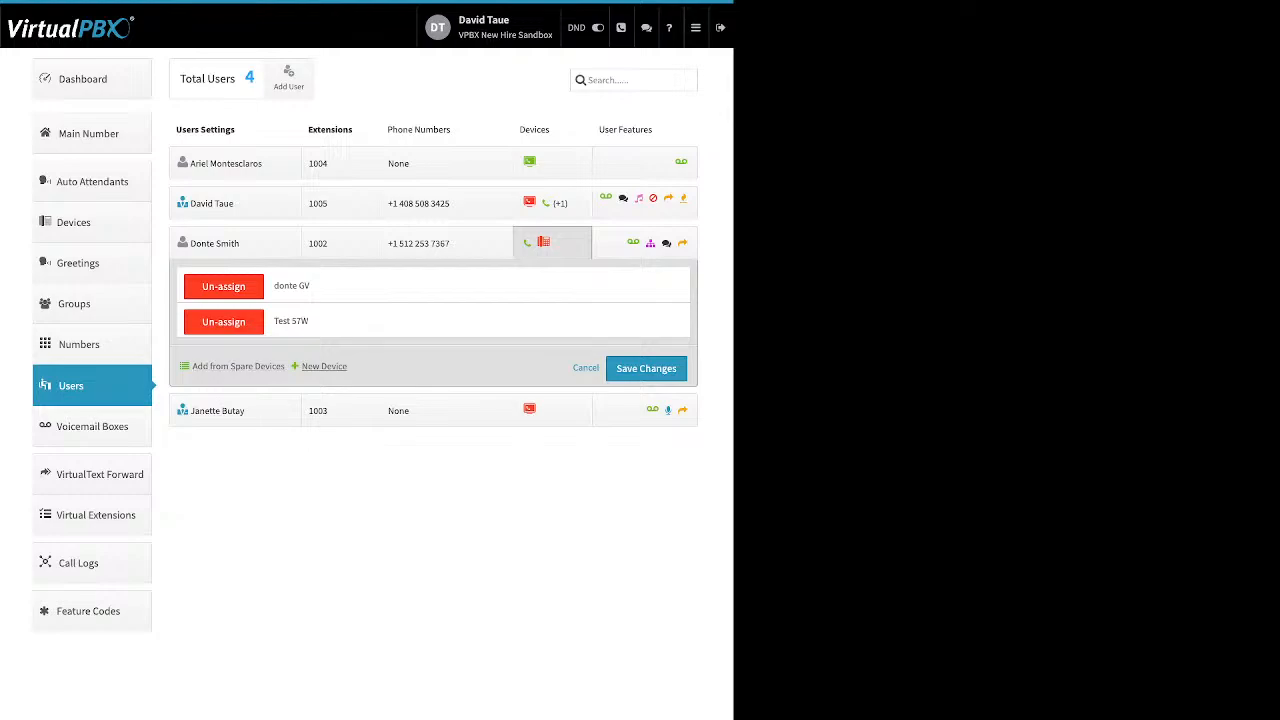
{"action": "left_click", "coordinate": [324, 366]}
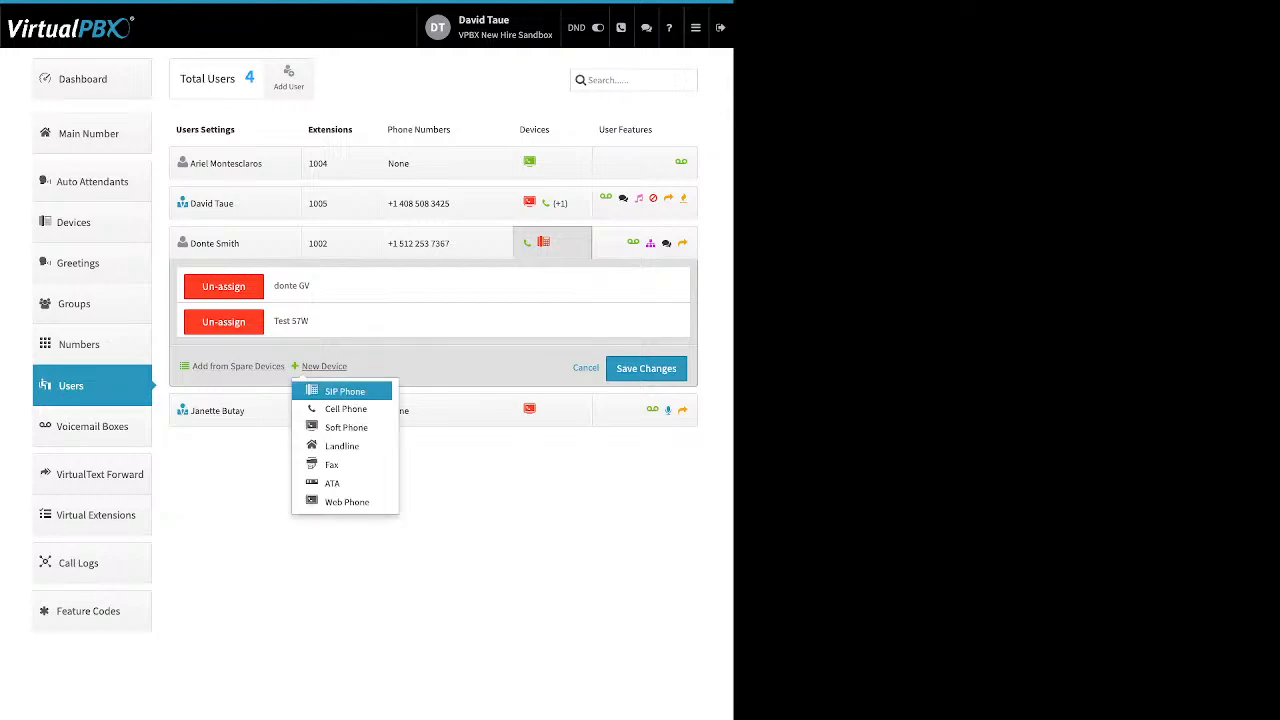
{"action": "left_click", "coordinate": [344, 391]}
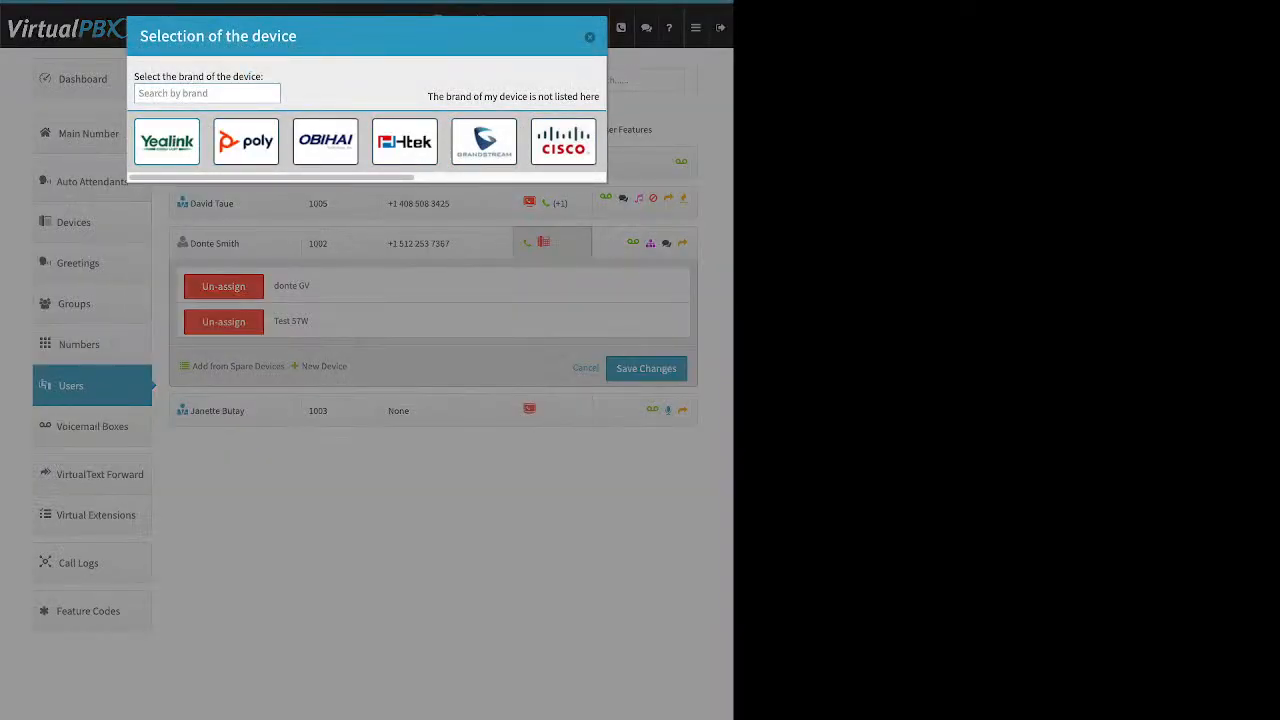
{"action": "left_click", "coordinate": [167, 142]}
{"action": "scroll", "coordinate": [464, 375], "scroll_direction": "down", "scroll_amount": 3}
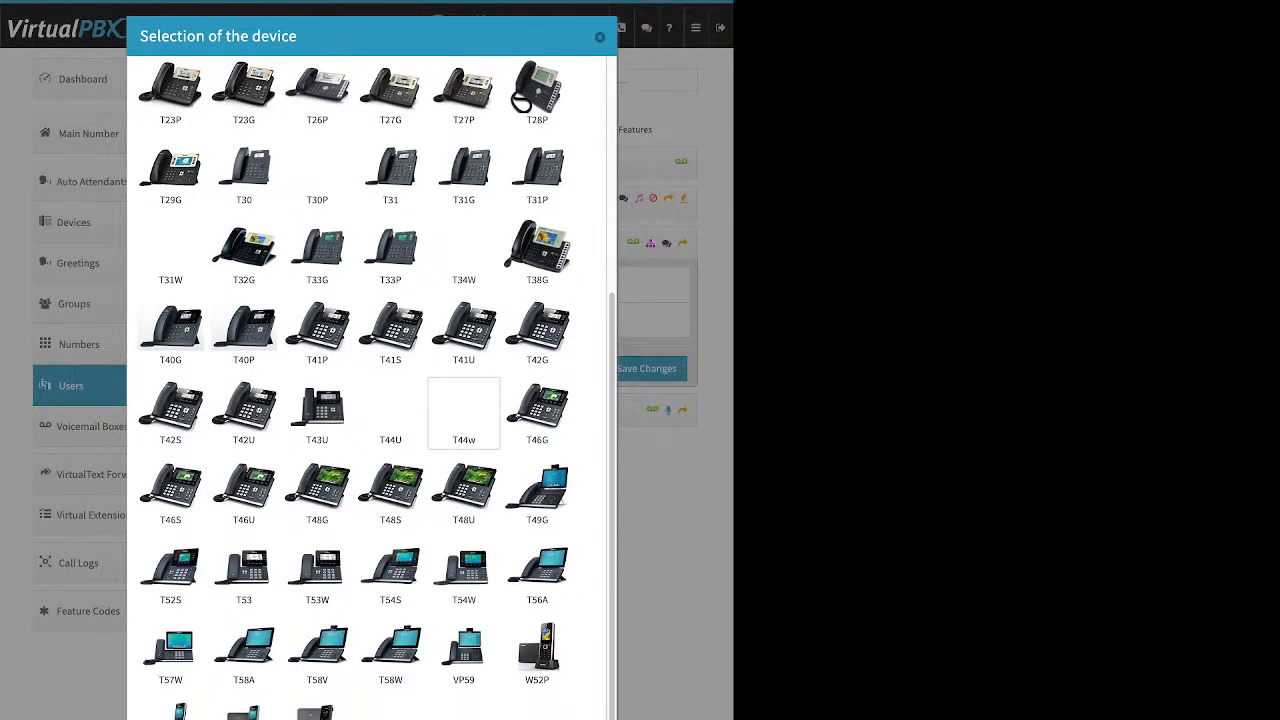
{"action": "scroll", "coordinate": [464, 412], "scroll_direction": "up", "scroll_amount": 3}
{"action": "left_click", "coordinate": [325, 142]}
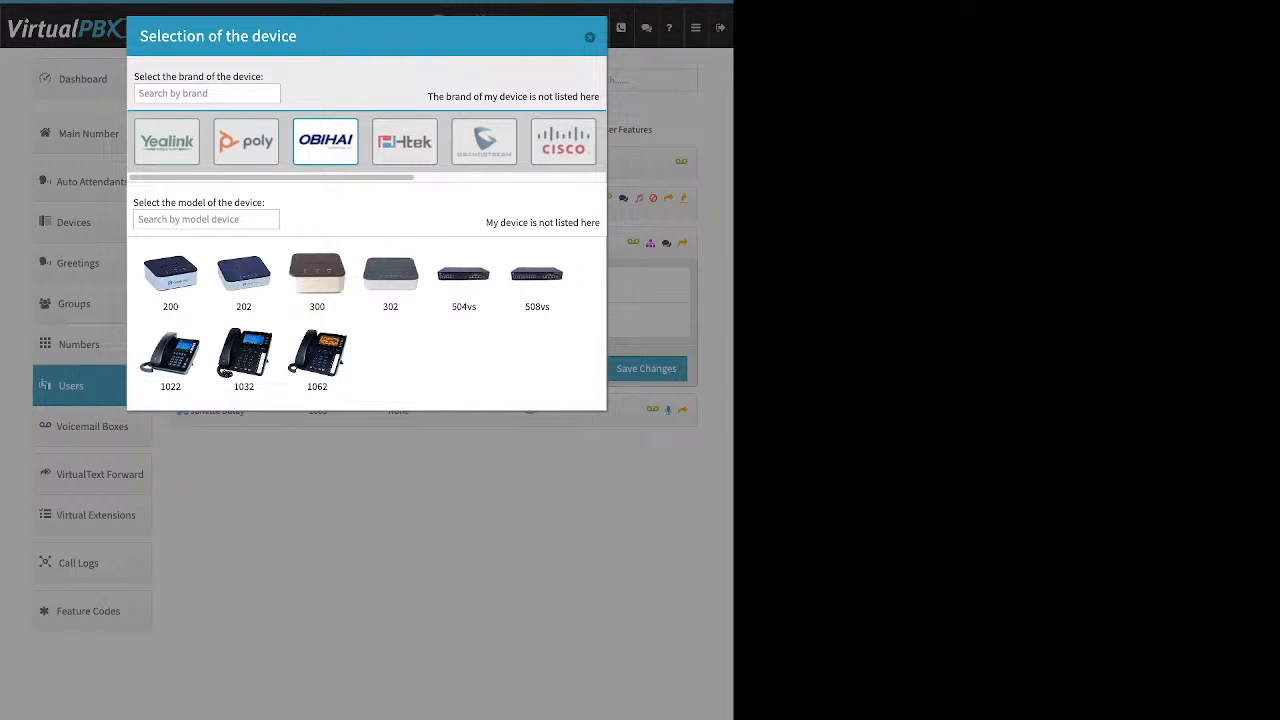
Pick the Yealink T41S model, examine the device name and MAC address fields, and close the picker.
{"action": "left_click", "coordinate": [167, 141]}
{"action": "scroll", "coordinate": [464, 297], "scroll_direction": "down", "scroll_amount": 2}
{"action": "left_click", "coordinate": [390, 456]}
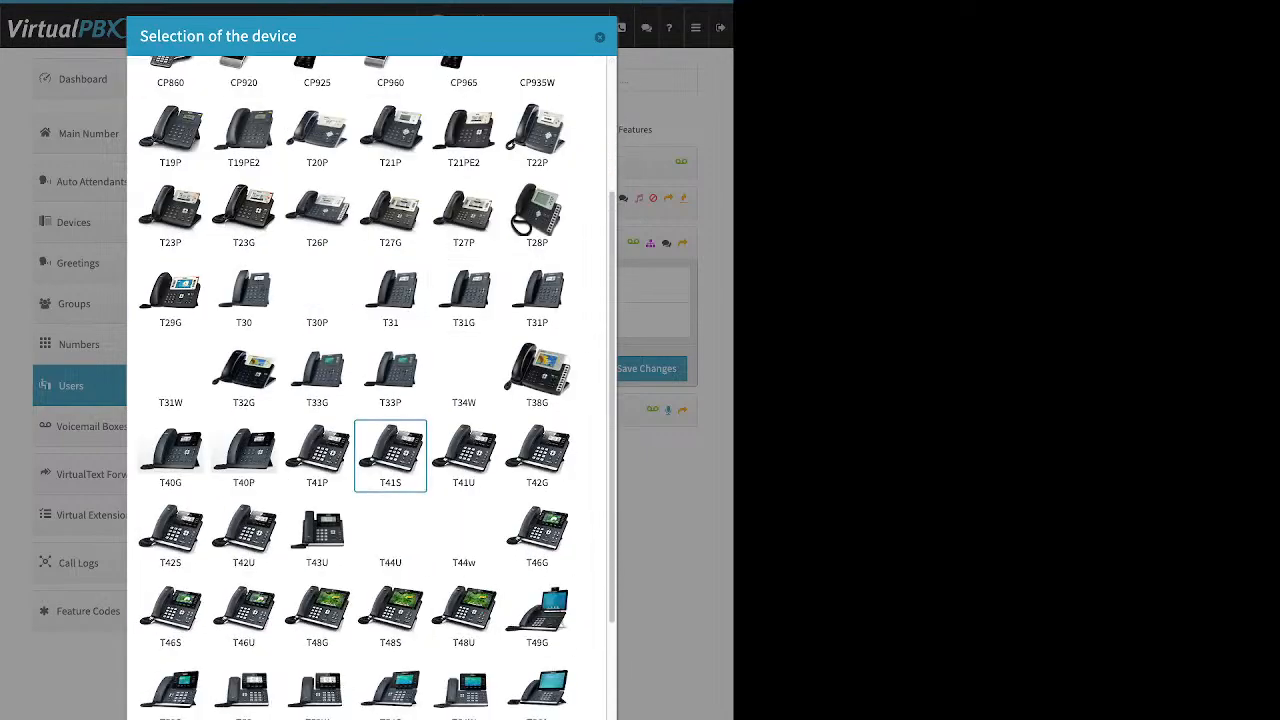
{"action": "left_click_drag", "start_coordinate": [190, 682], "coordinate": [242, 682]}
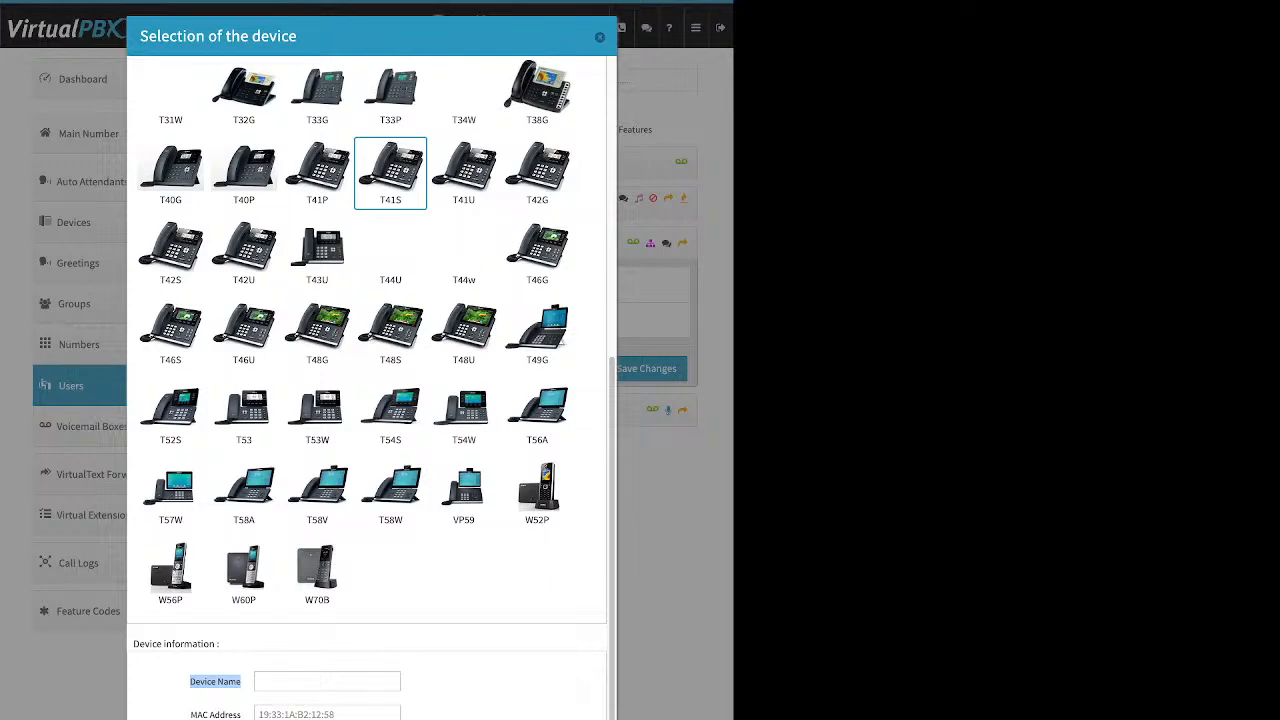
{"action": "left_click", "coordinate": [327, 714]}
{"action": "left_click_drag", "start_coordinate": [190, 714], "coordinate": [242, 714]}
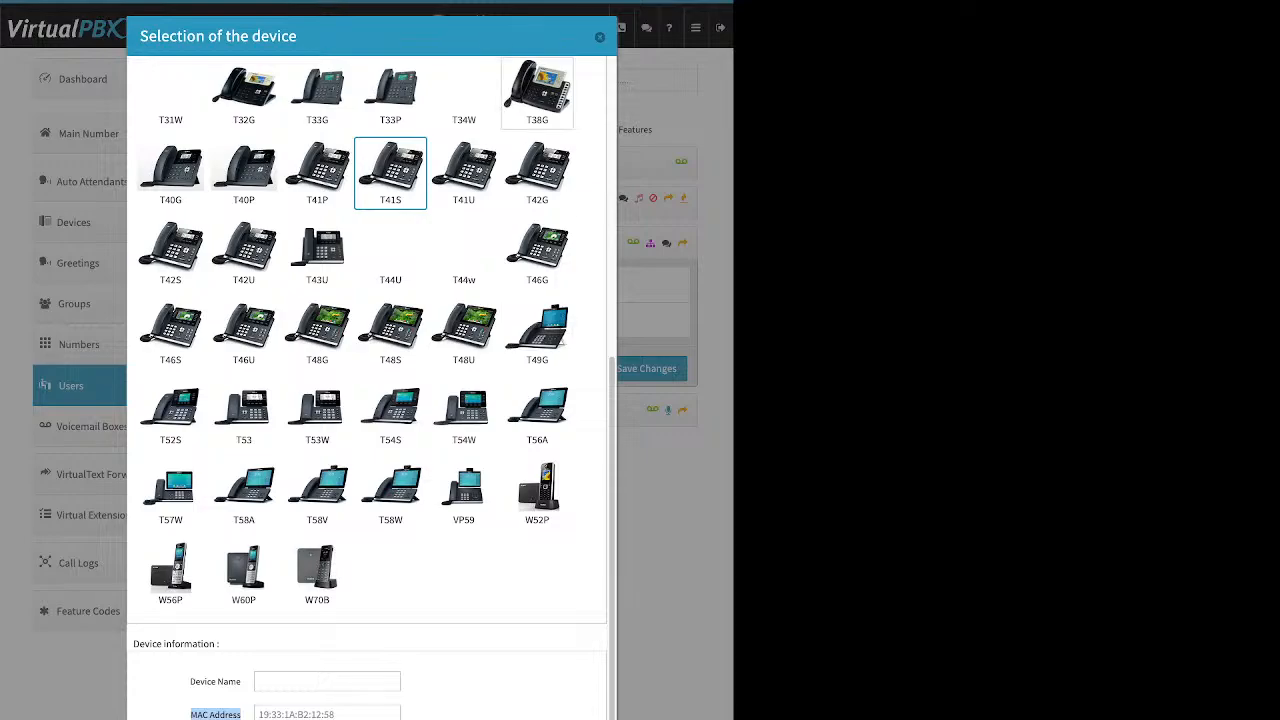
{"action": "left_click", "coordinate": [600, 37]}
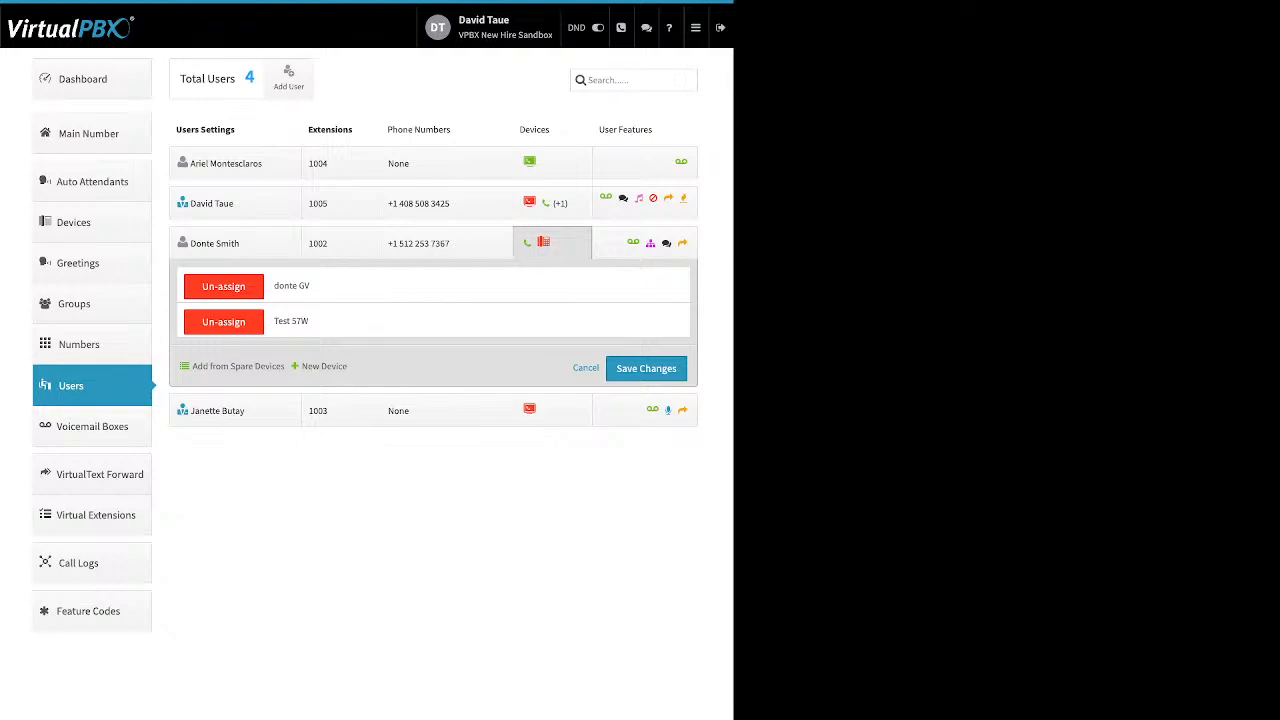
{"action": "left_click", "coordinate": [552, 243]}
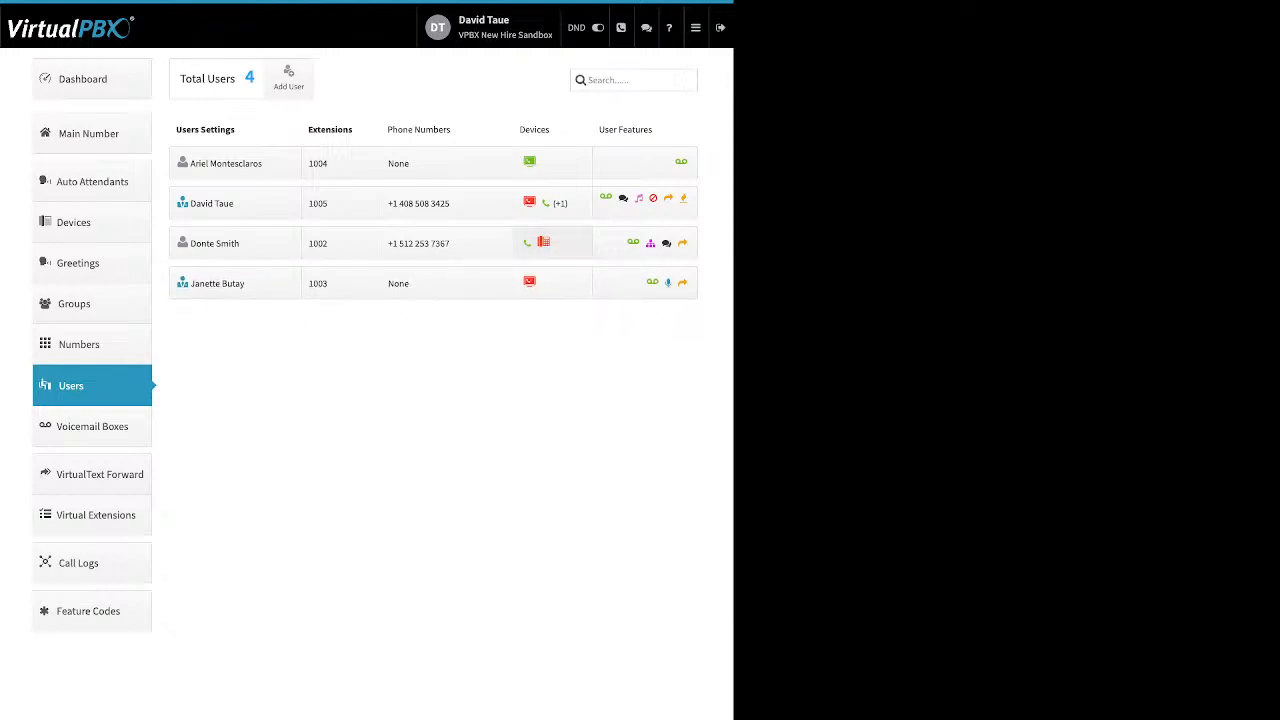
{"action": "left_click", "coordinate": [552, 243]}
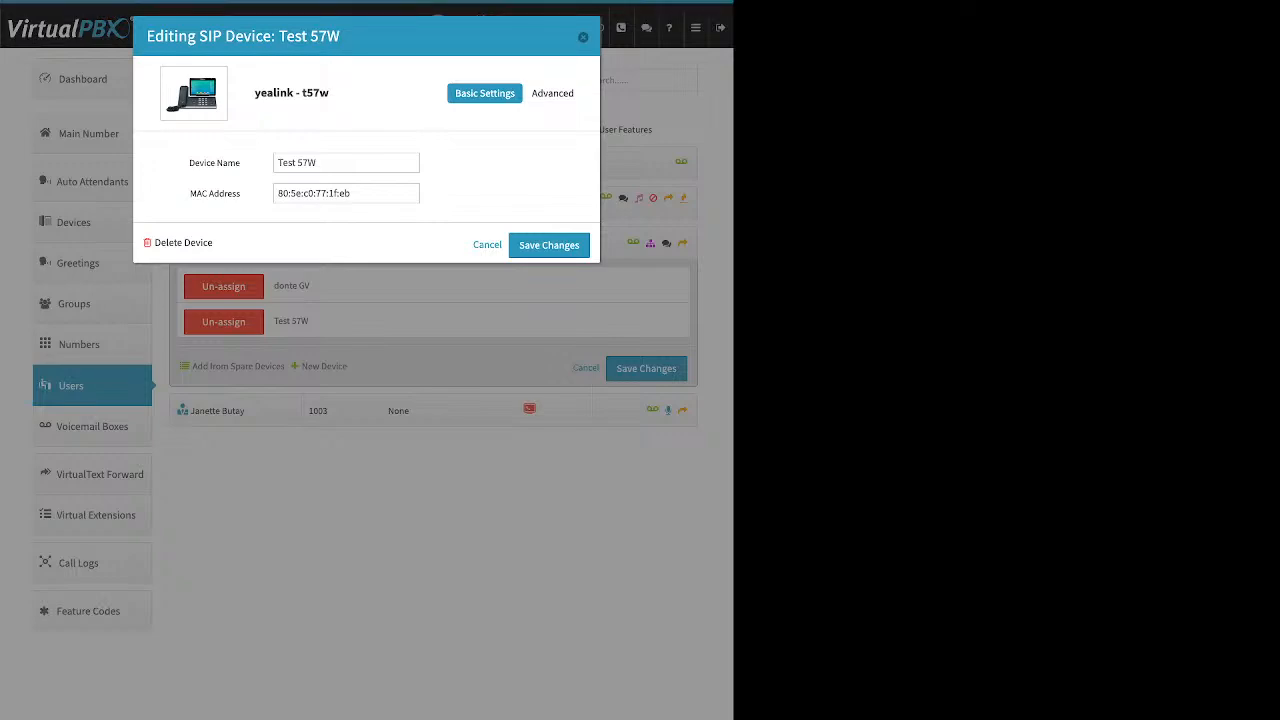
{"action": "left_click", "coordinate": [556, 93]}
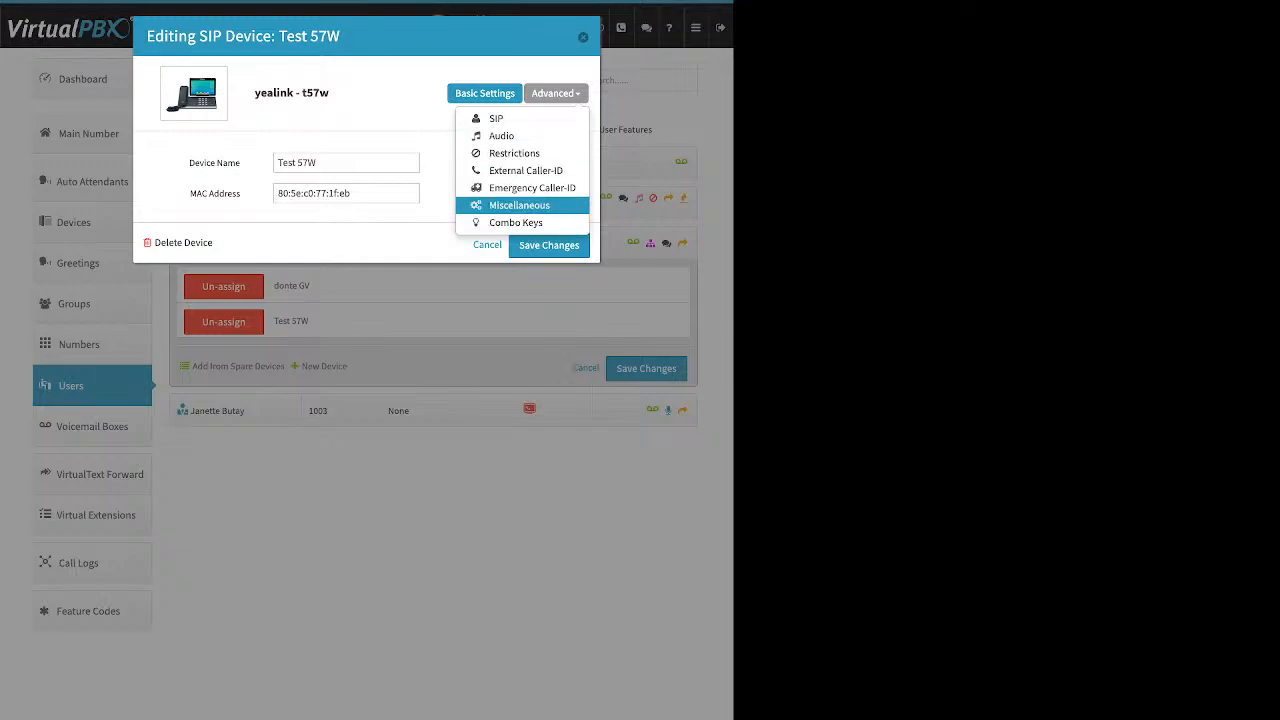
{"action": "left_click", "coordinate": [519, 205]}
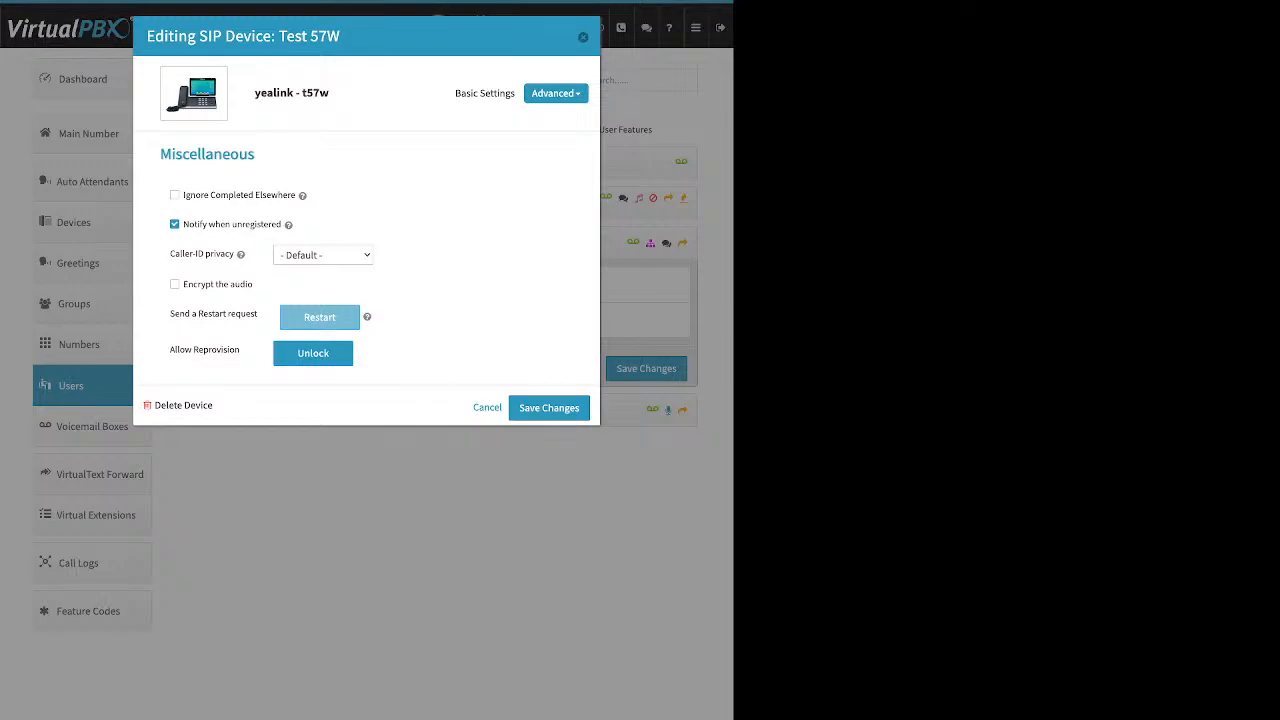
{"action": "left_click_drag", "start_coordinate": [170, 349], "coordinate": [240, 350]}
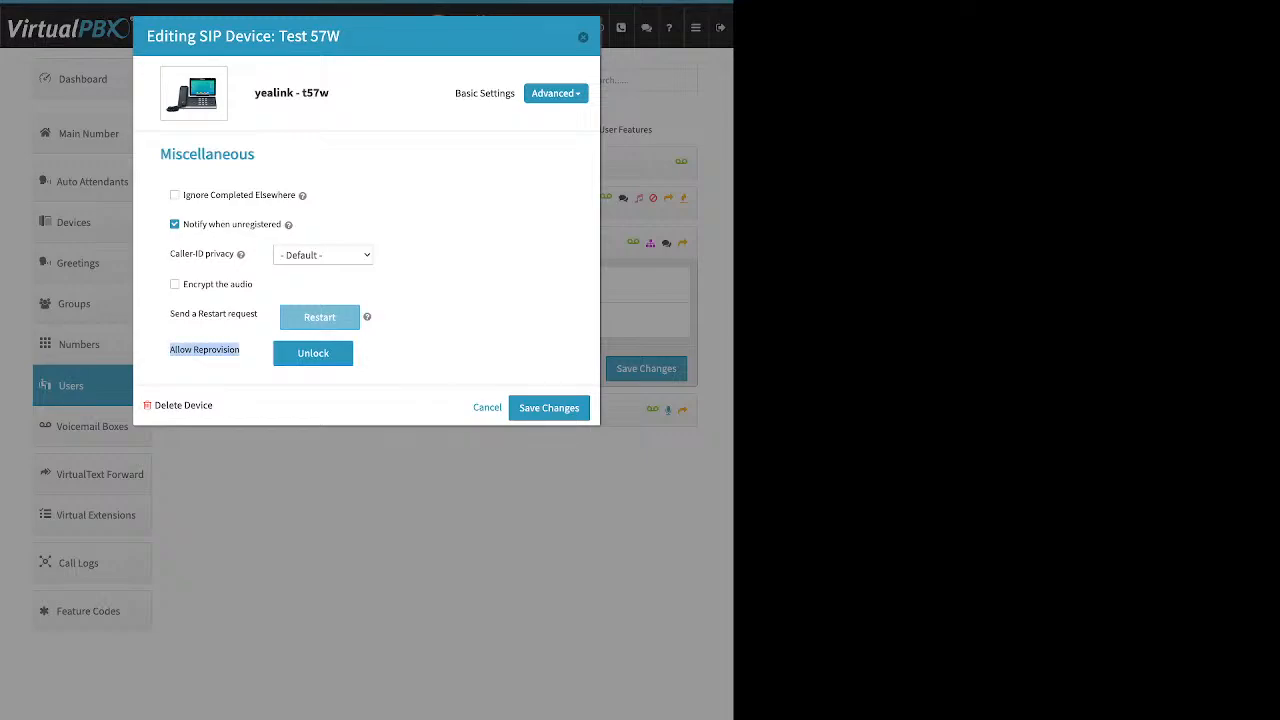
{"action": "left_click", "coordinate": [313, 353]}
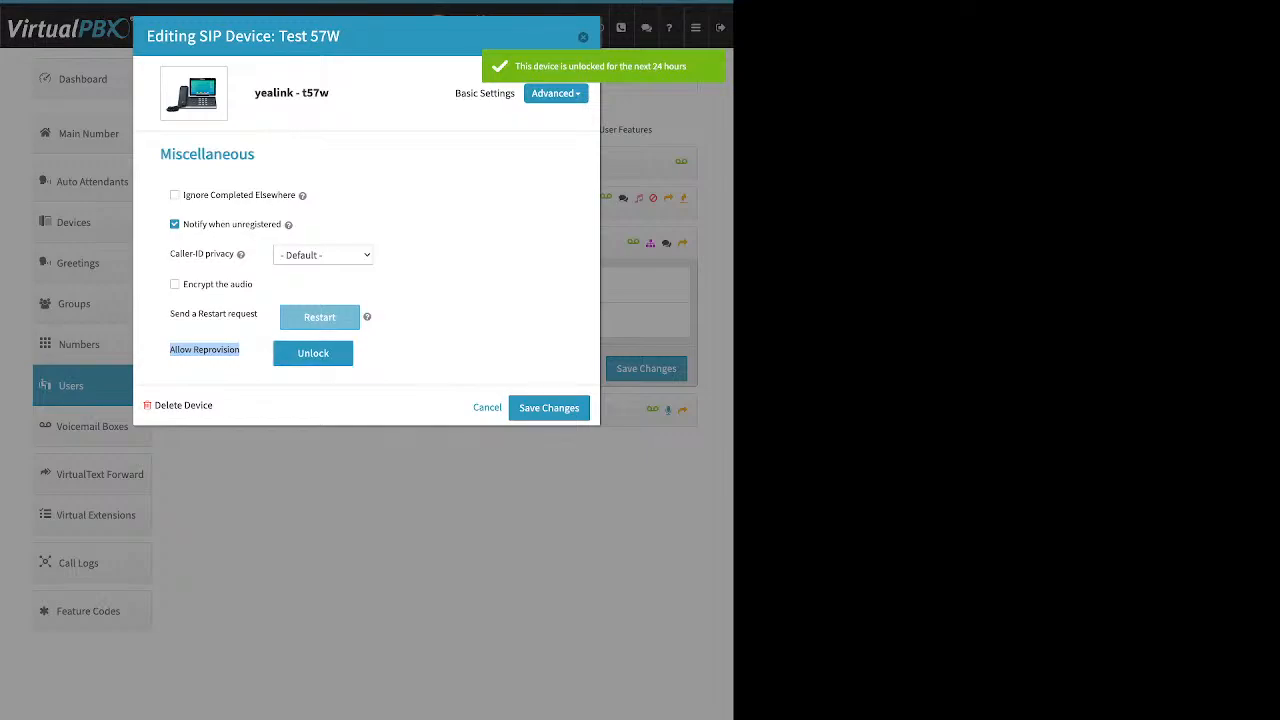
{"action": "left_click", "coordinate": [549, 407]}
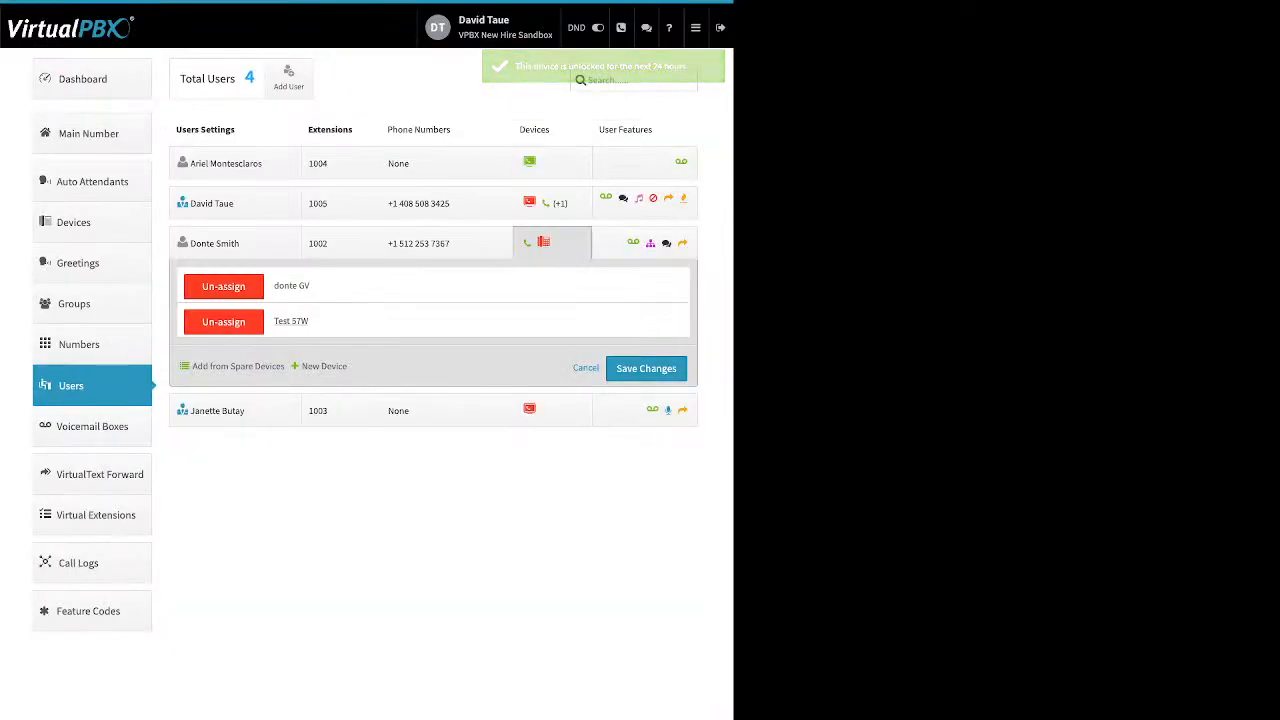
{"action": "left_click", "coordinate": [646, 368]}
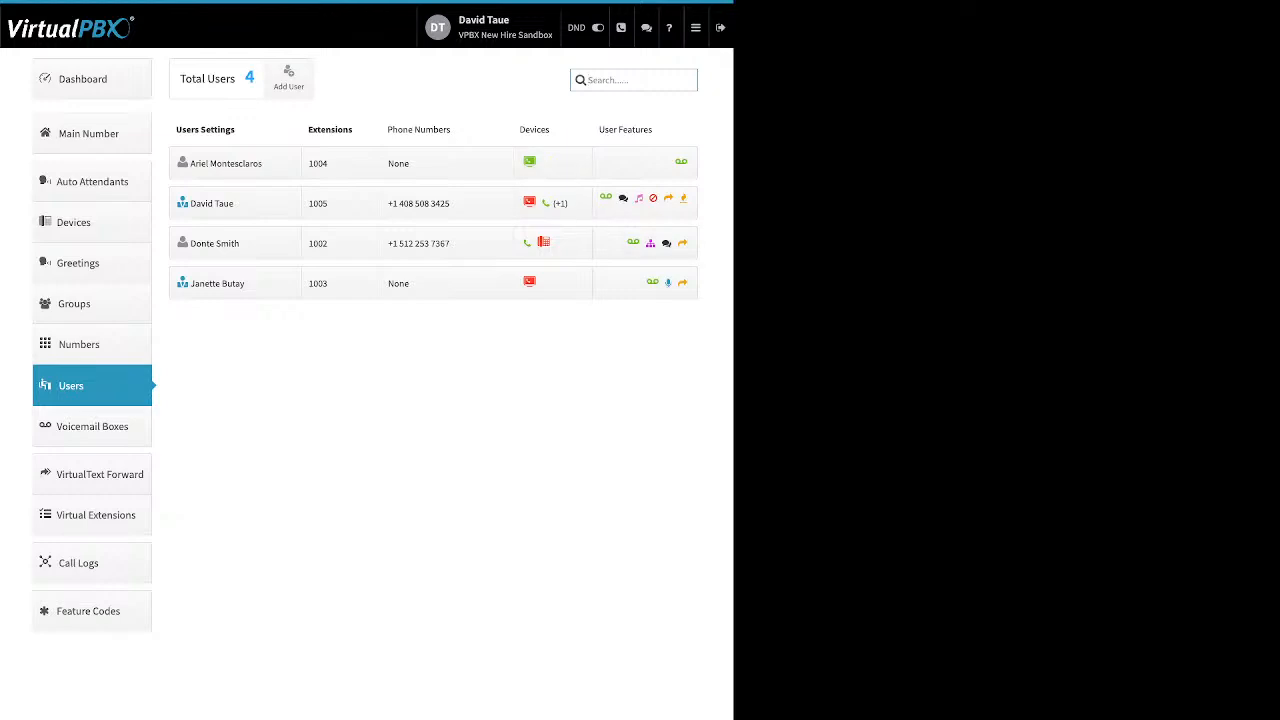
{"action": "left_click", "coordinate": [530, 203]}
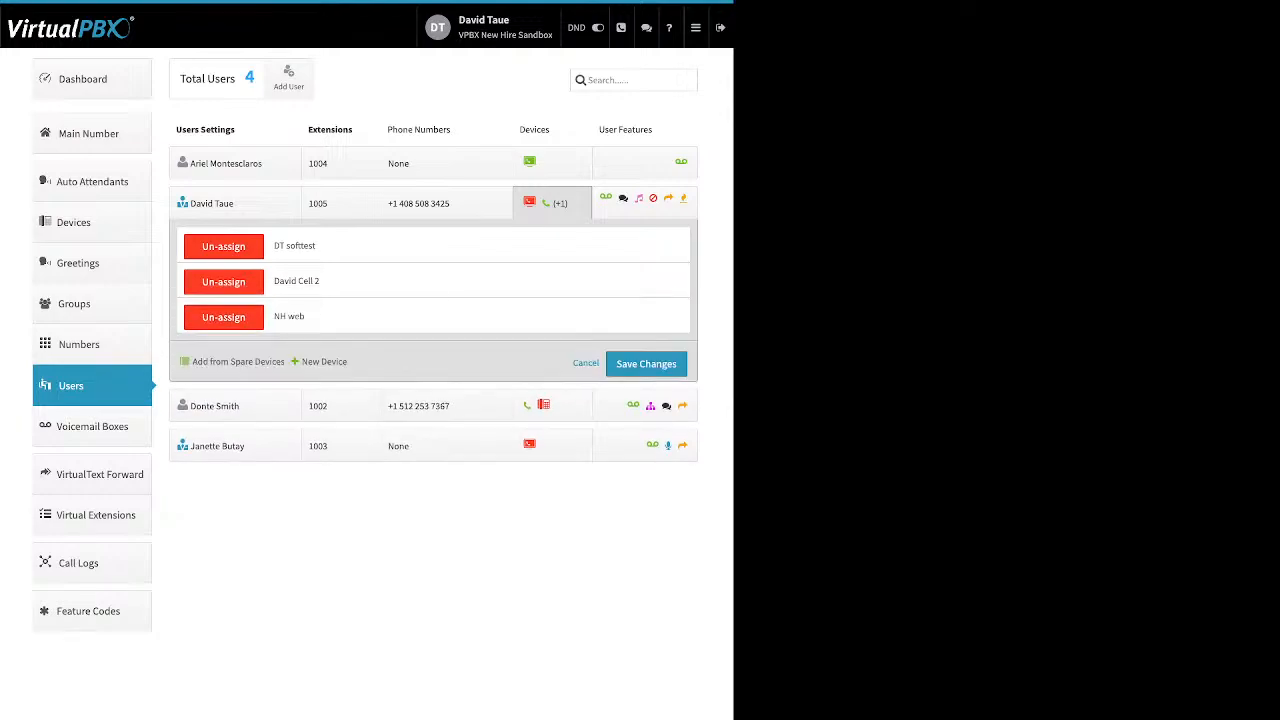
{"action": "left_click", "coordinate": [324, 361]}
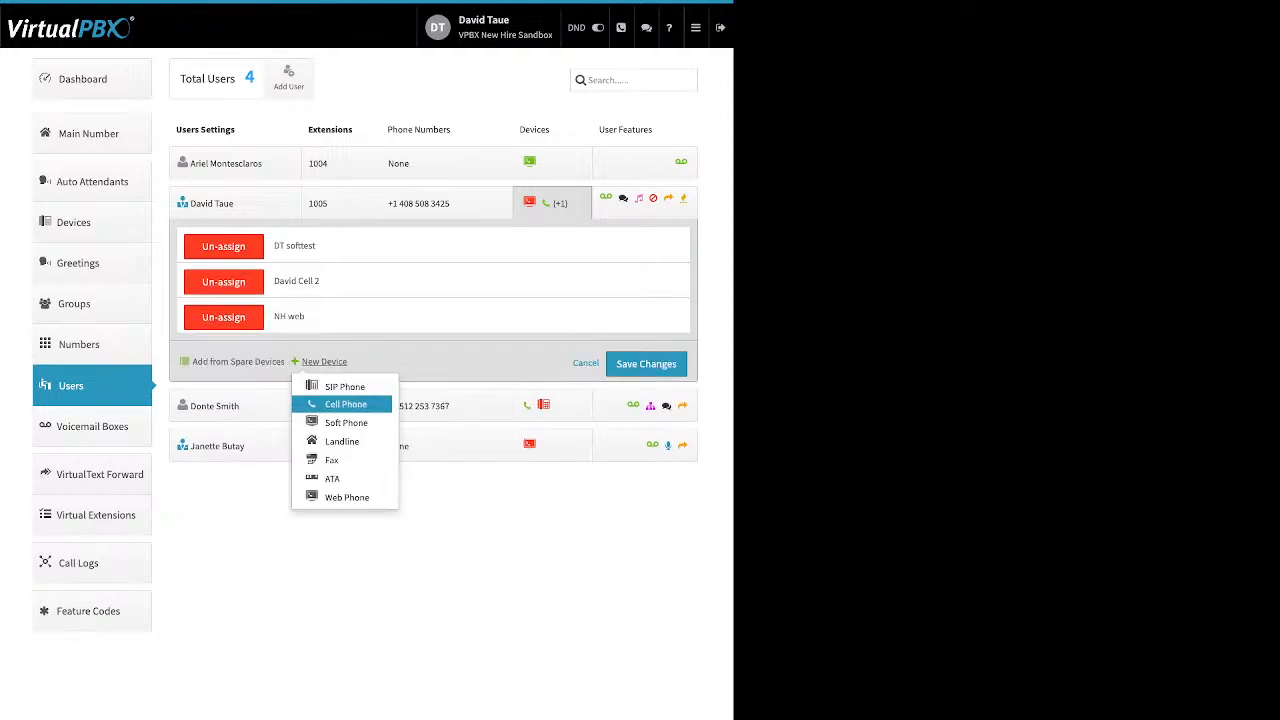
{"action": "left_click", "coordinate": [345, 404]}
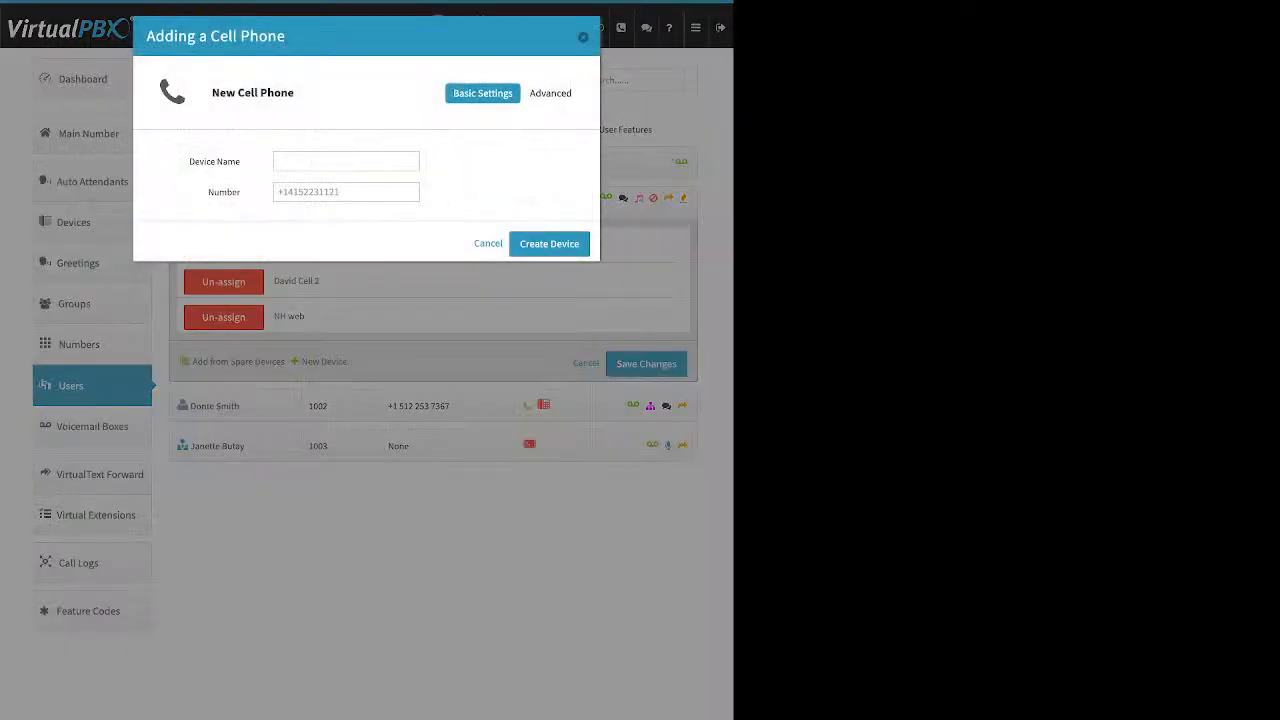
{"action": "triple_click", "coordinate": [214, 161]}
{"action": "left_click", "coordinate": [214, 161]}
{"action": "double_click", "coordinate": [224, 192]}
{"action": "left_click", "coordinate": [340, 192]}
{"action": "key", "text": "Escape"}
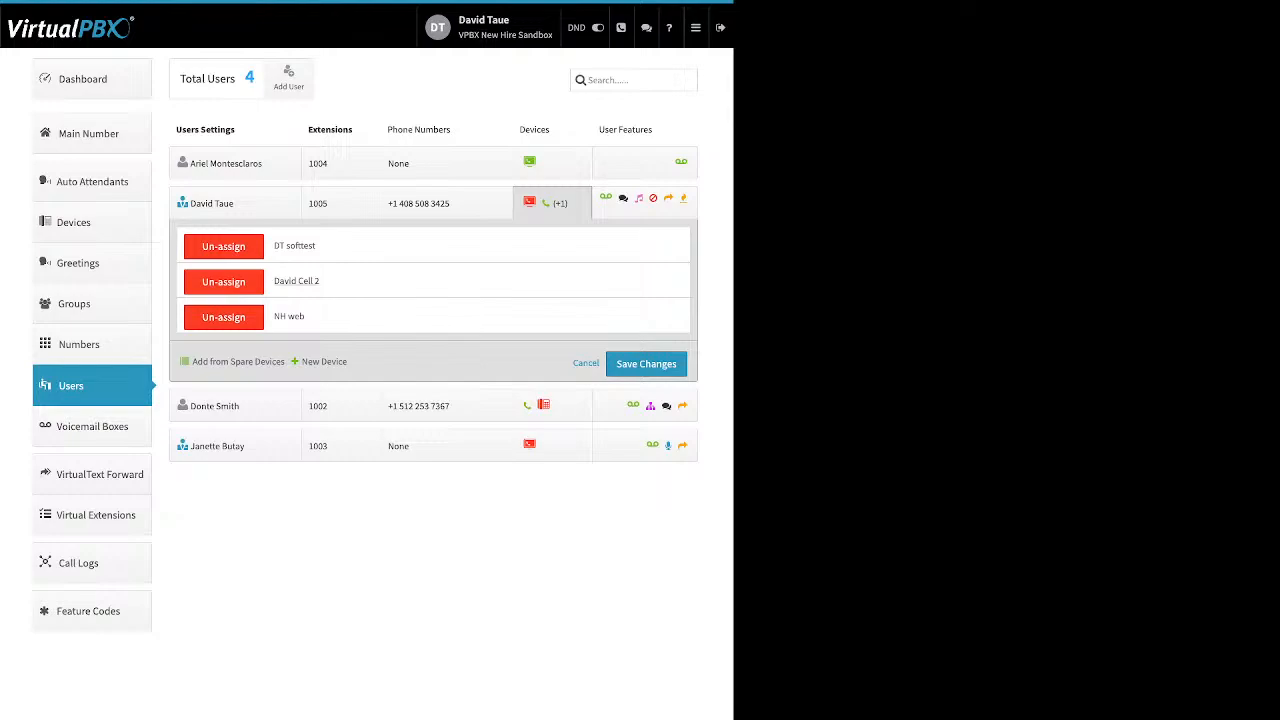
Enable Keep Original Caller-ID in the advanced options of the David Cell 2 device and save.
{"action": "left_click", "coordinate": [297, 281]}
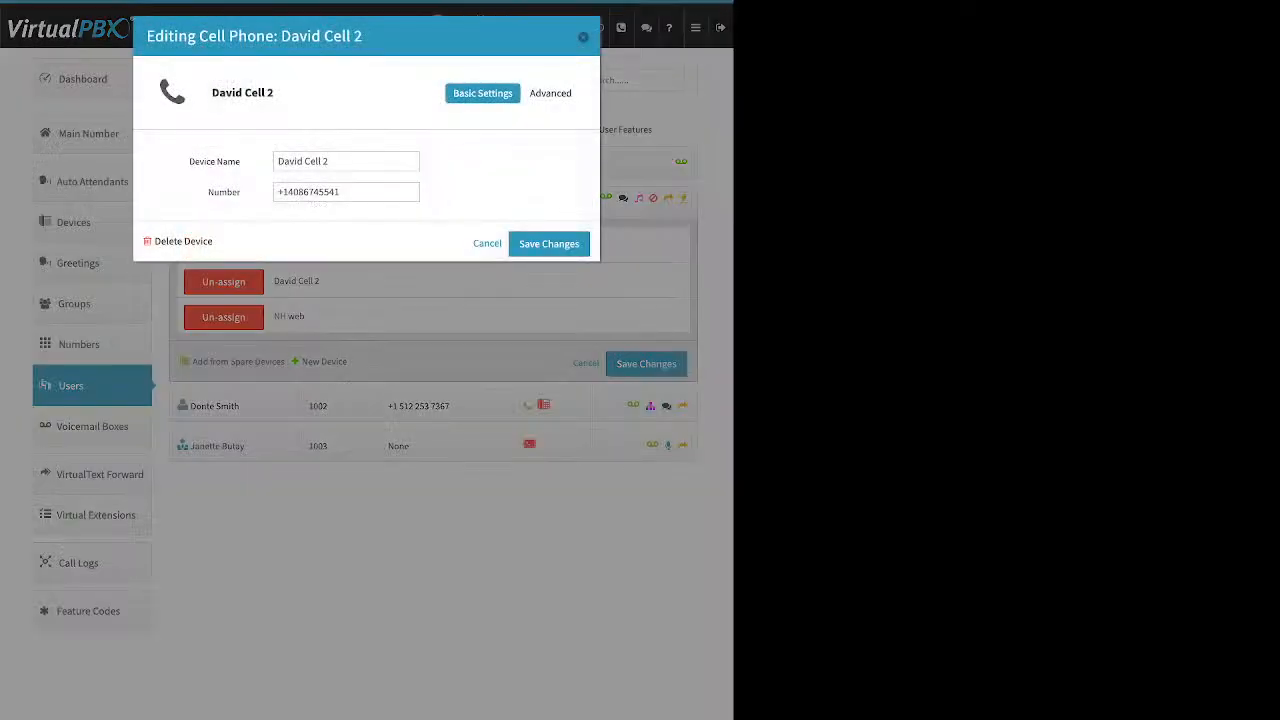
{"action": "triple_click", "coordinate": [214, 161]}
{"action": "double_click", "coordinate": [224, 192]}
{"action": "left_click", "coordinate": [550, 93]}
{"action": "left_click", "coordinate": [537, 118]}
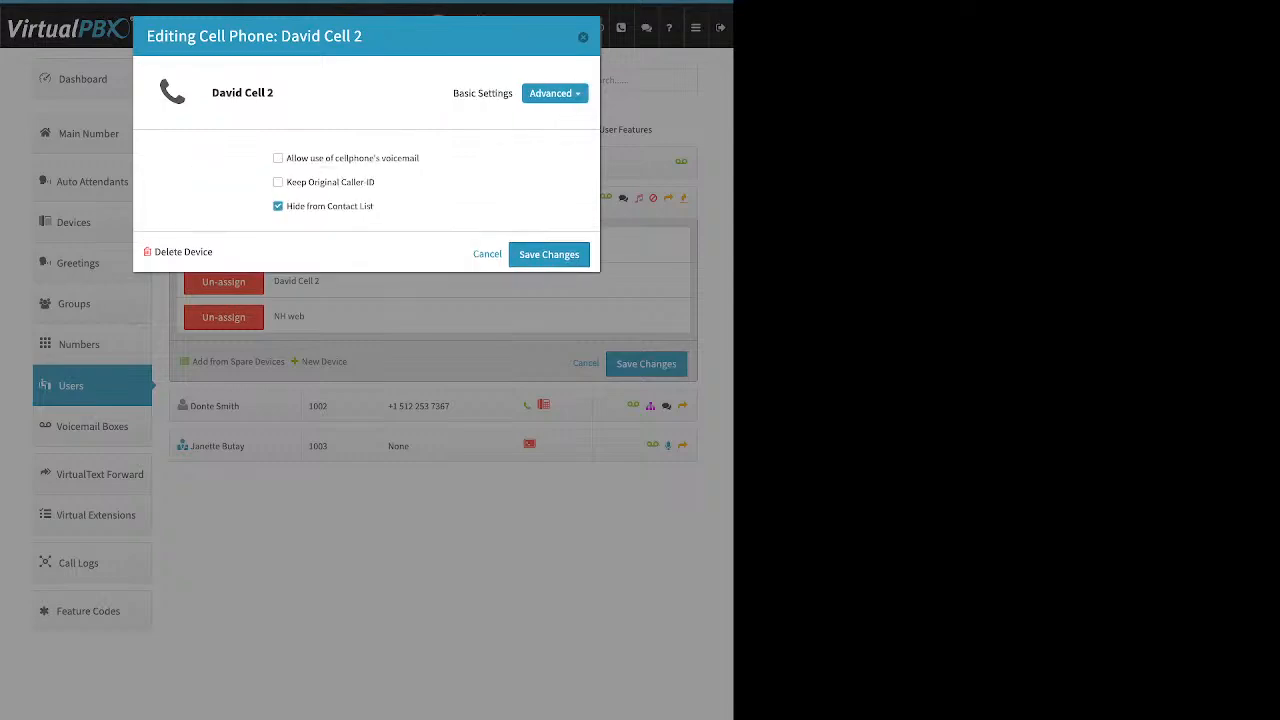
{"action": "left_click", "coordinate": [278, 182]}
{"action": "left_click", "coordinate": [548, 254]}
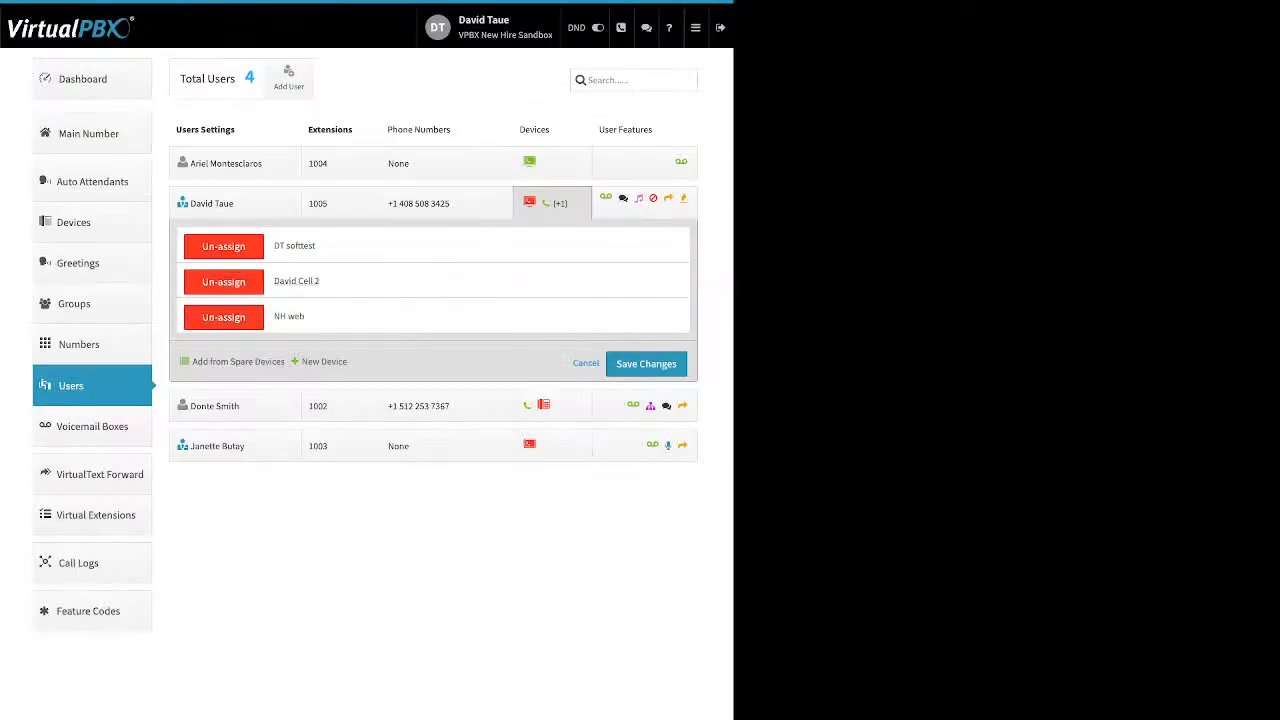
Reopen David Cell 2's advanced options and review the cellphone voicemail setting.
{"action": "left_click", "coordinate": [297, 281]}
{"action": "left_click", "coordinate": [554, 93]}
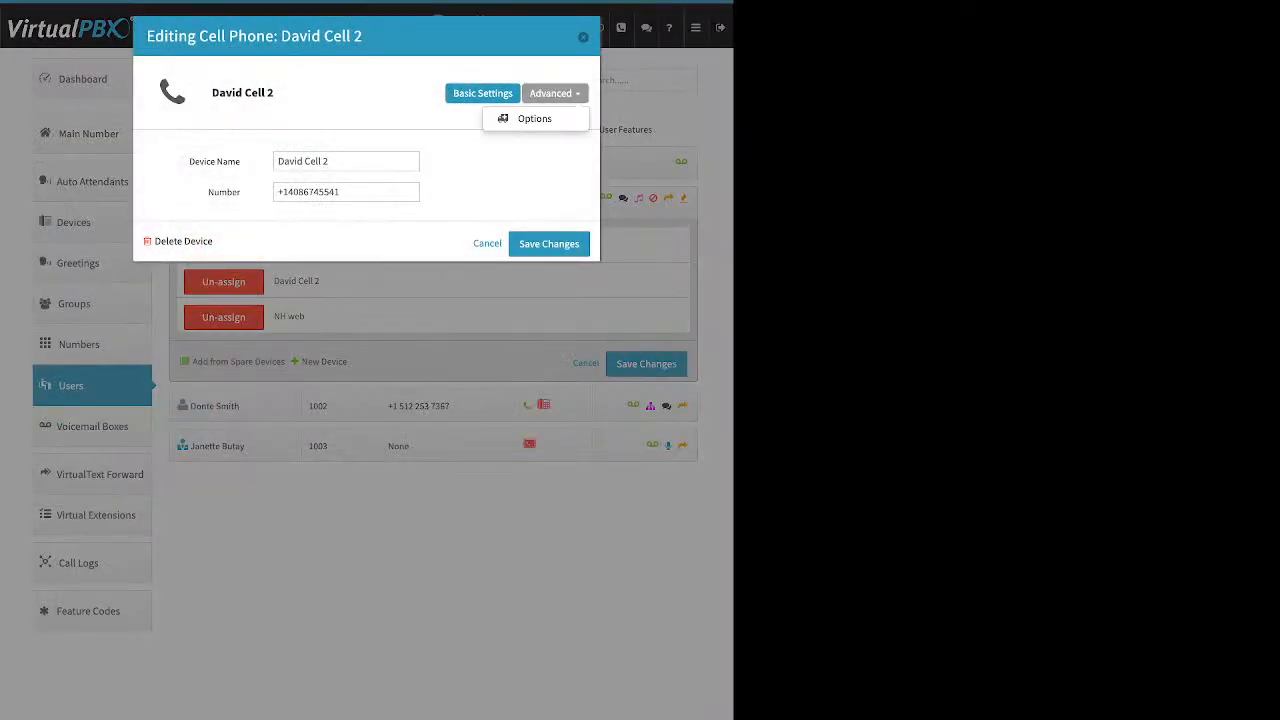
{"action": "left_click", "coordinate": [537, 118]}
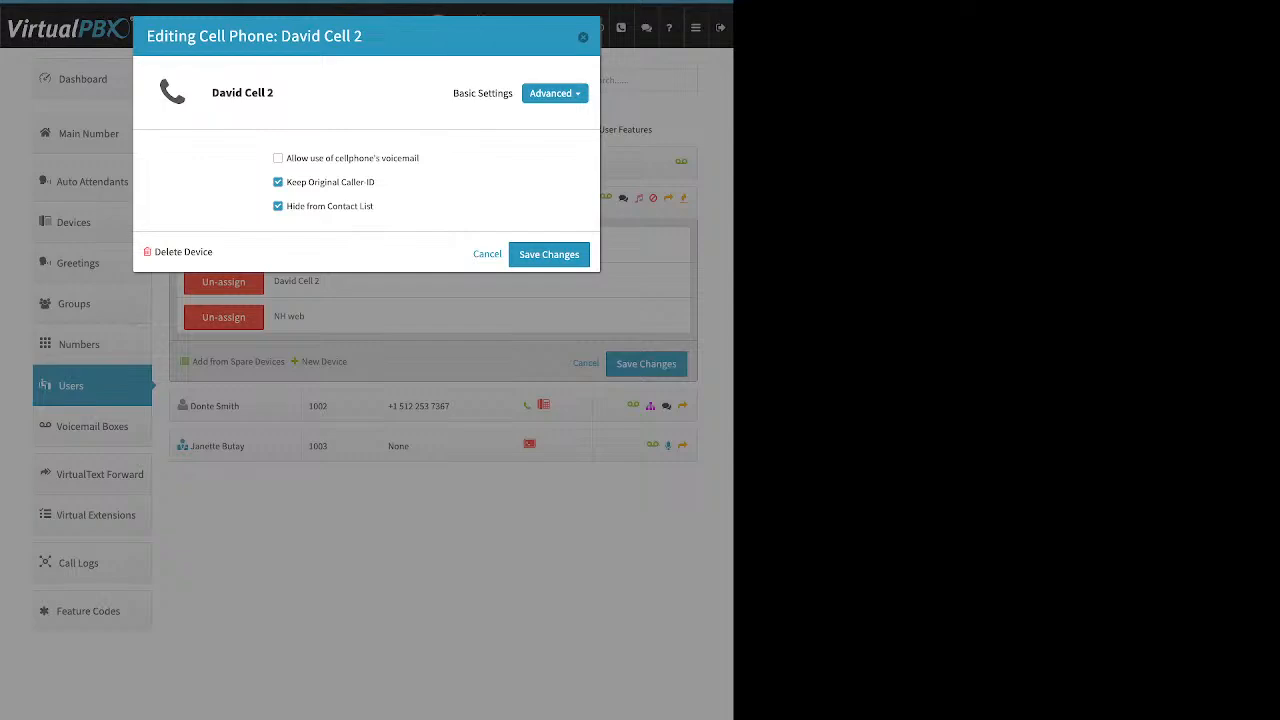
{"action": "left_click_drag", "start_coordinate": [420, 158], "coordinate": [286, 158]}
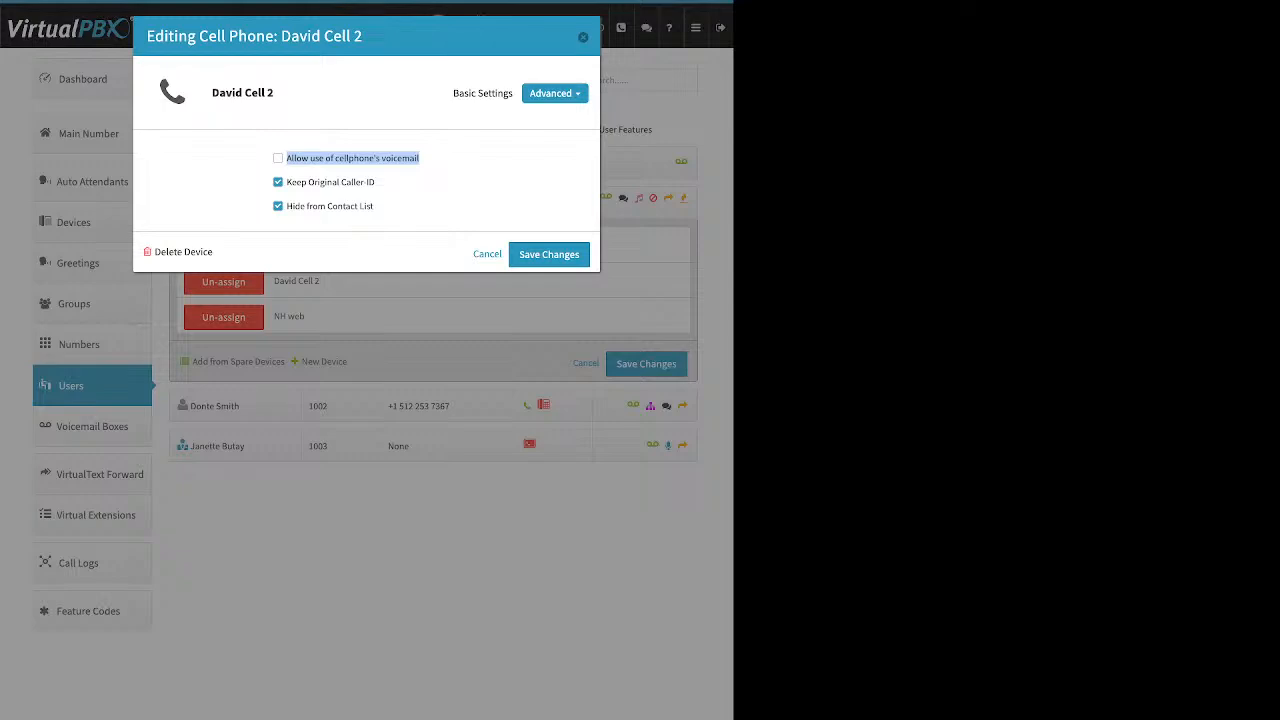
{"action": "left_click", "coordinate": [390, 180]}
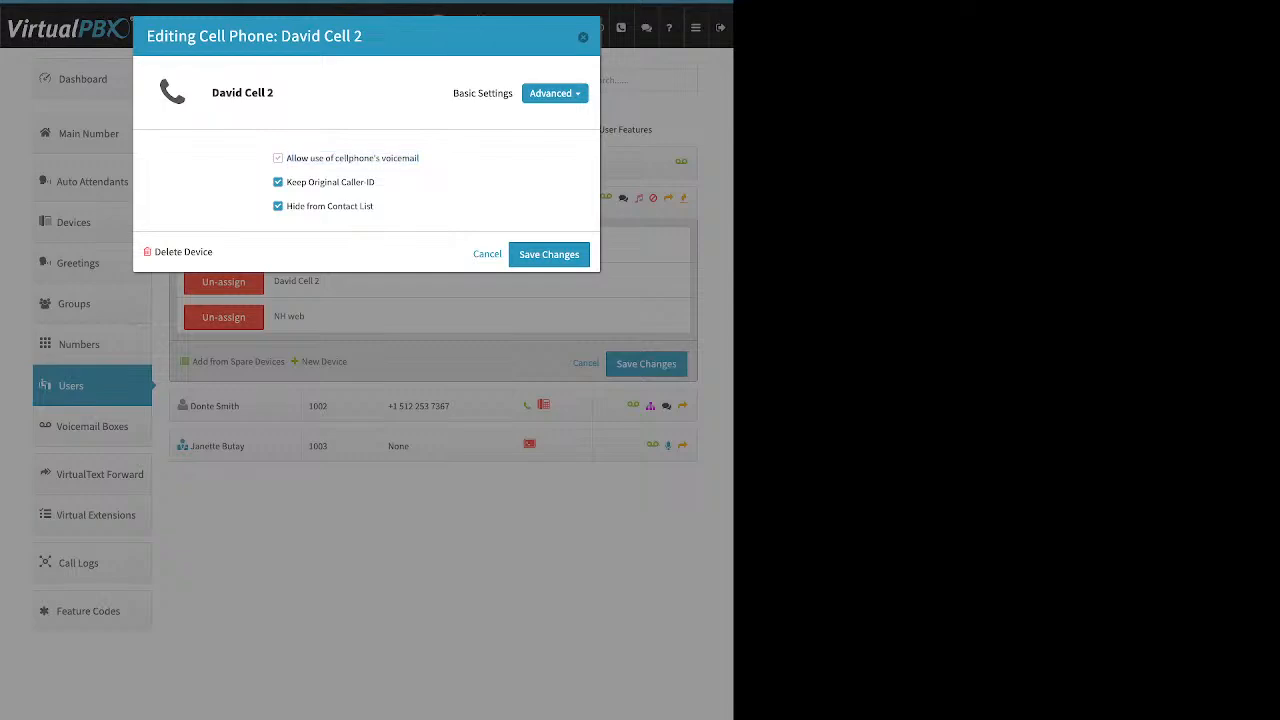
Clear the cellphone voicemail and Keep Original Caller-ID options on David Cell 2, then close the dialog without saving.
{"action": "left_click", "coordinate": [278, 158]}
{"action": "left_click", "coordinate": [278, 158]}
{"action": "left_click_drag", "start_coordinate": [376, 182], "coordinate": [286, 182]}
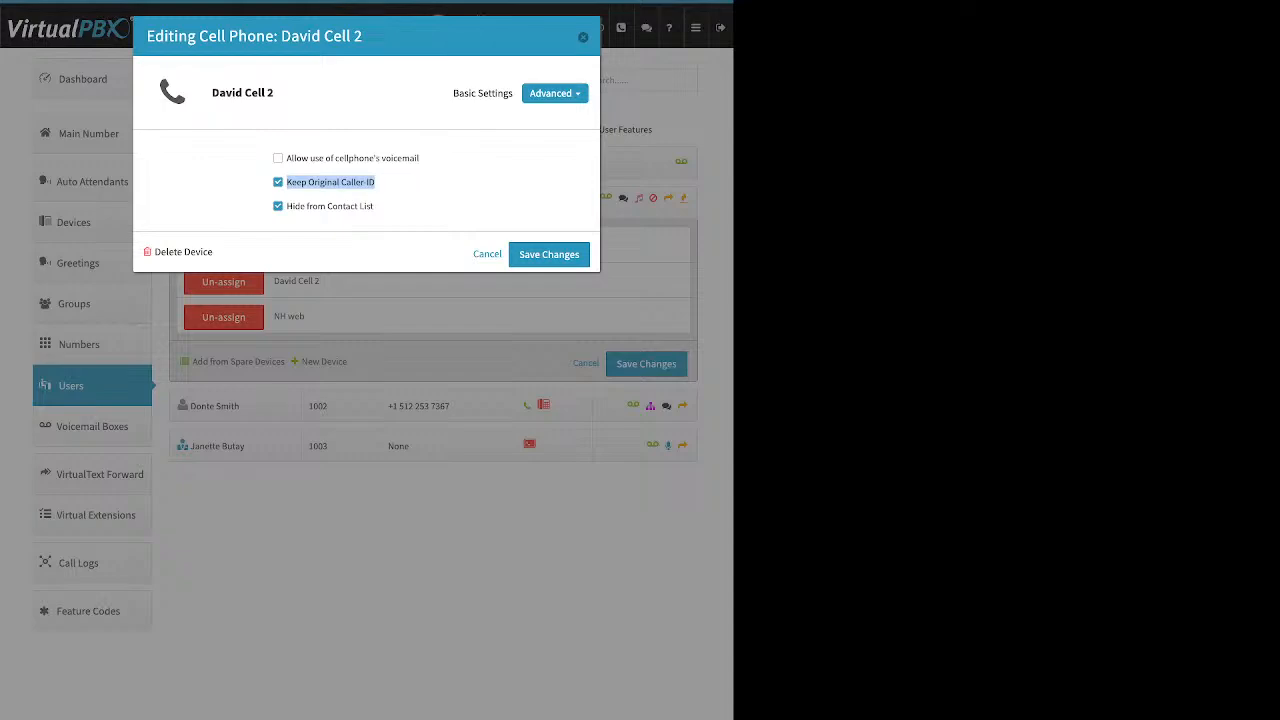
{"action": "left_click", "coordinate": [278, 182]}
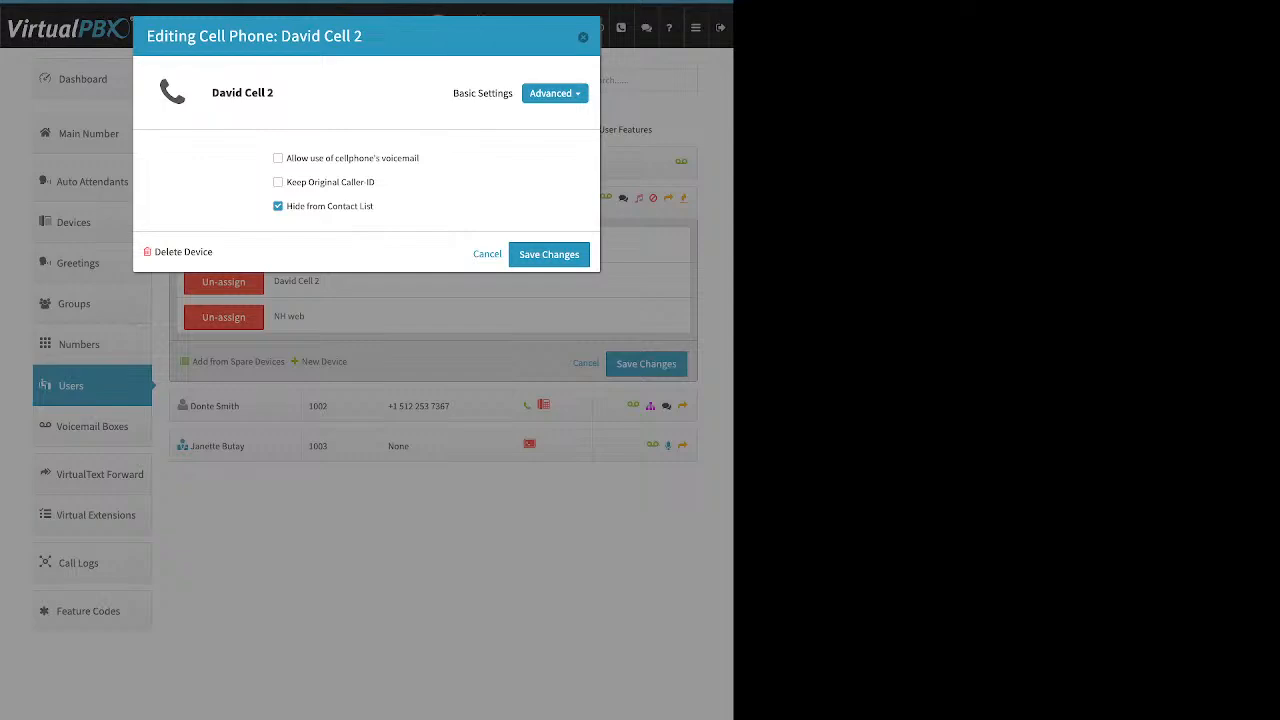
{"action": "left_click", "coordinate": [583, 37]}
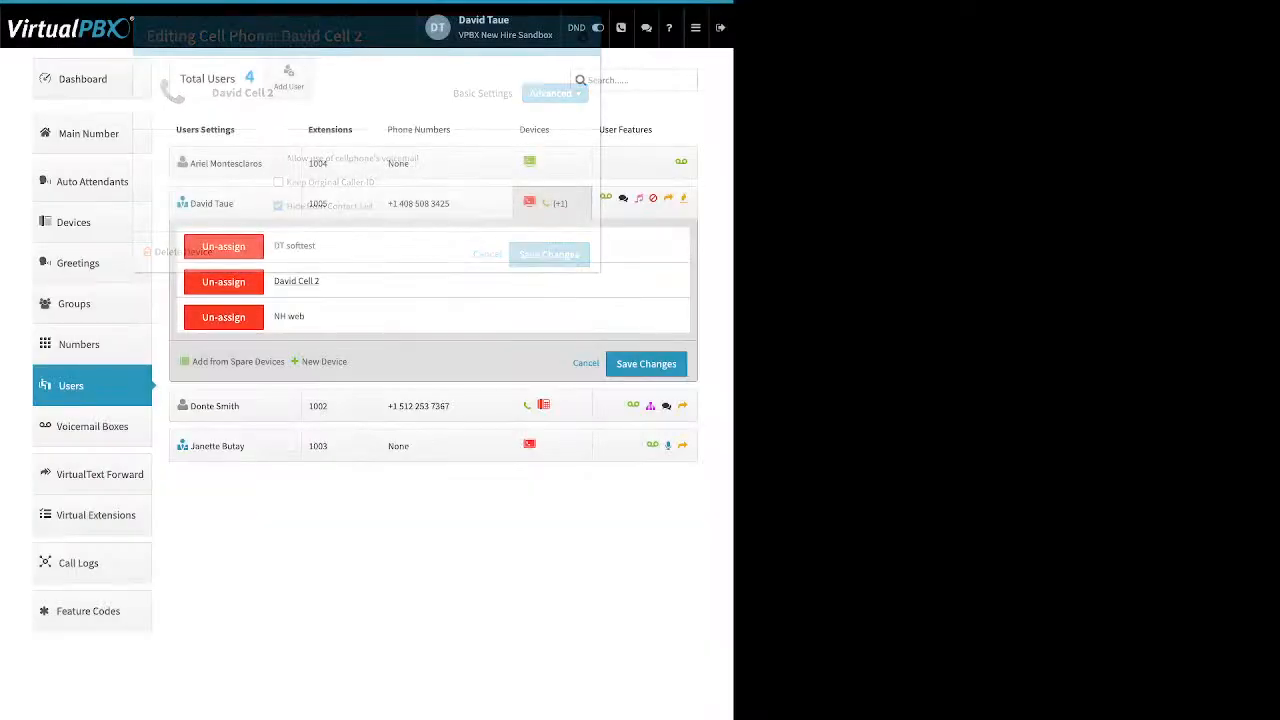
Open the Company Caller ID dialog from the dashboard and review the caller ID number before closing it.
{"action": "left_click", "coordinate": [92, 79]}
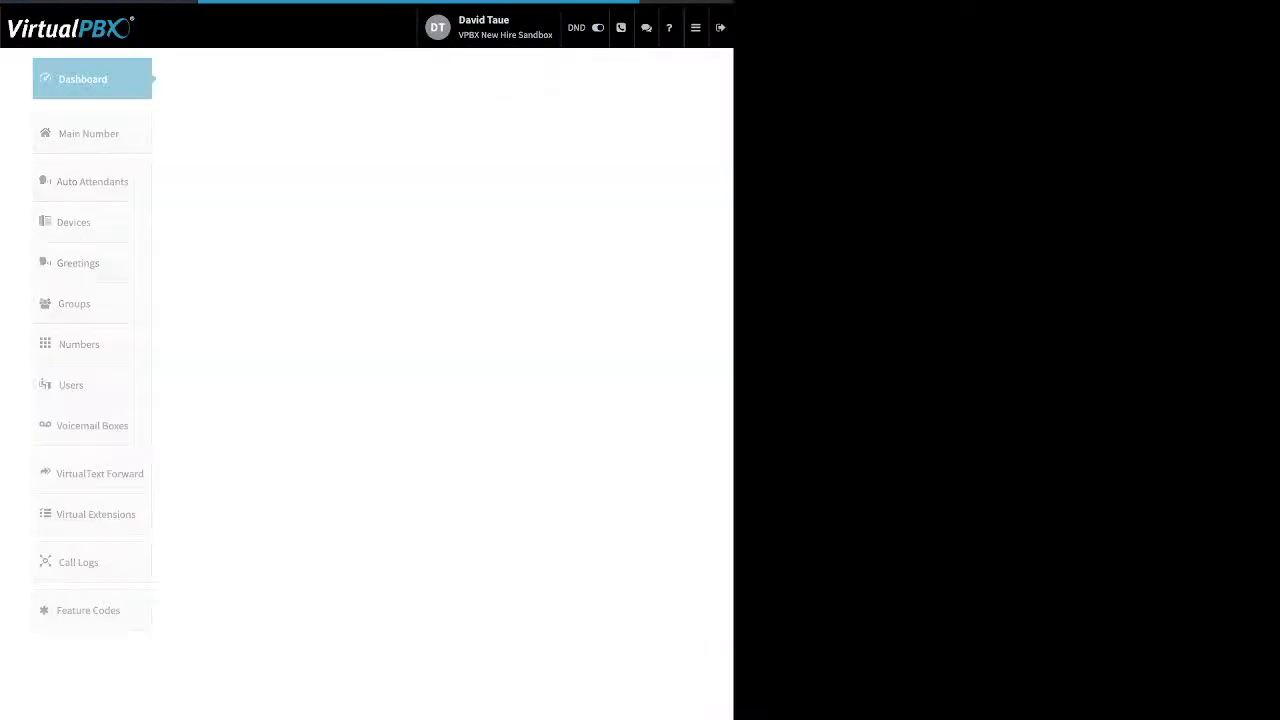
{"action": "left_click", "coordinate": [500, 79]}
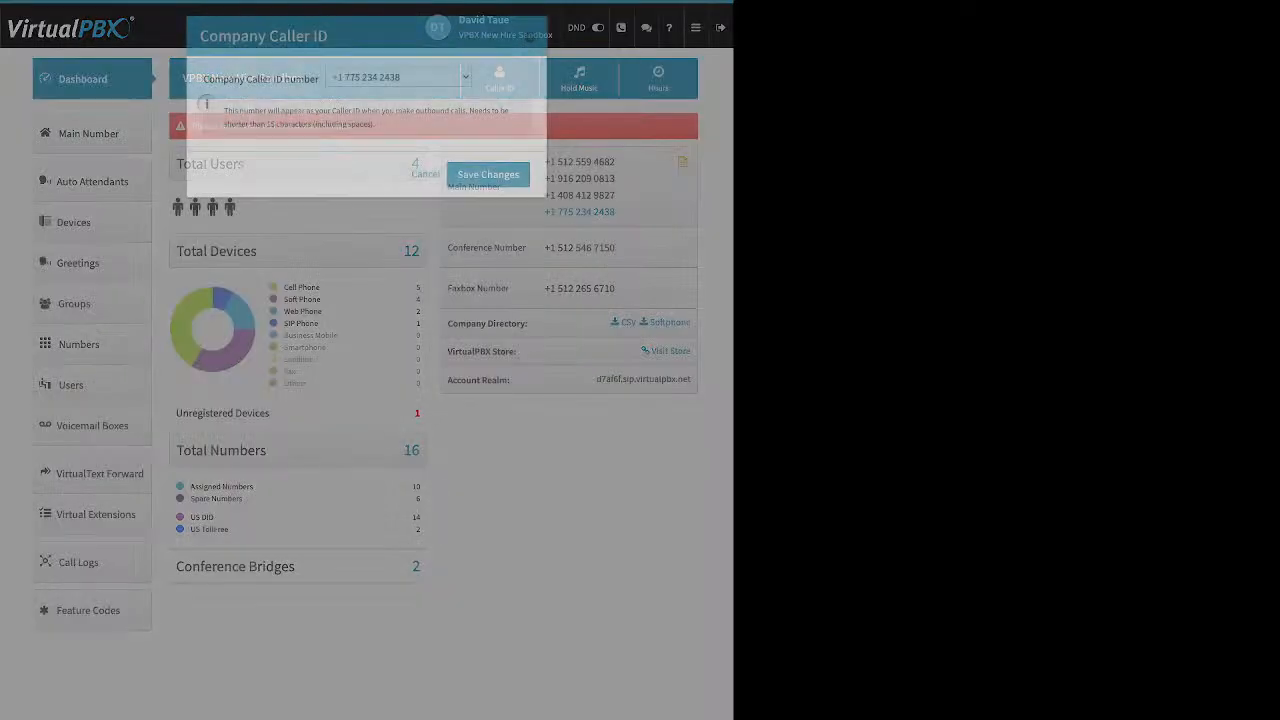
{"action": "left_click_drag", "start_coordinate": [204, 79], "coordinate": [310, 79]}
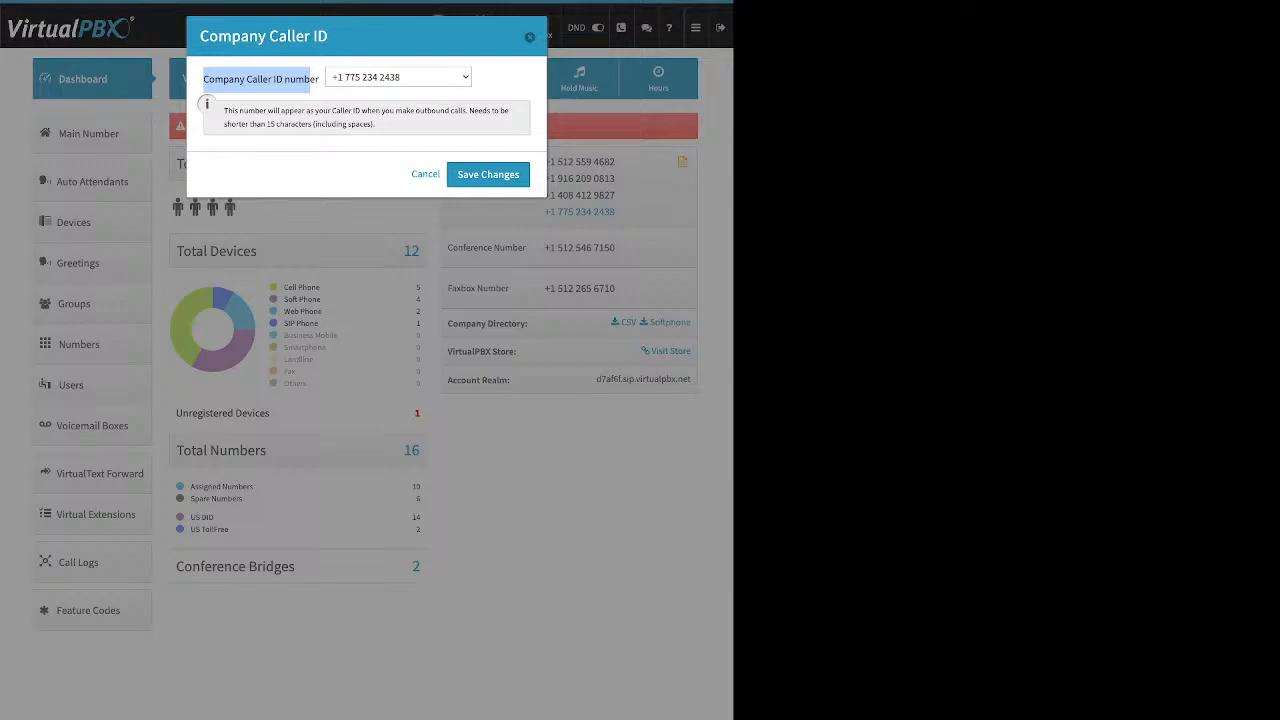
{"action": "key", "text": "Escape"}
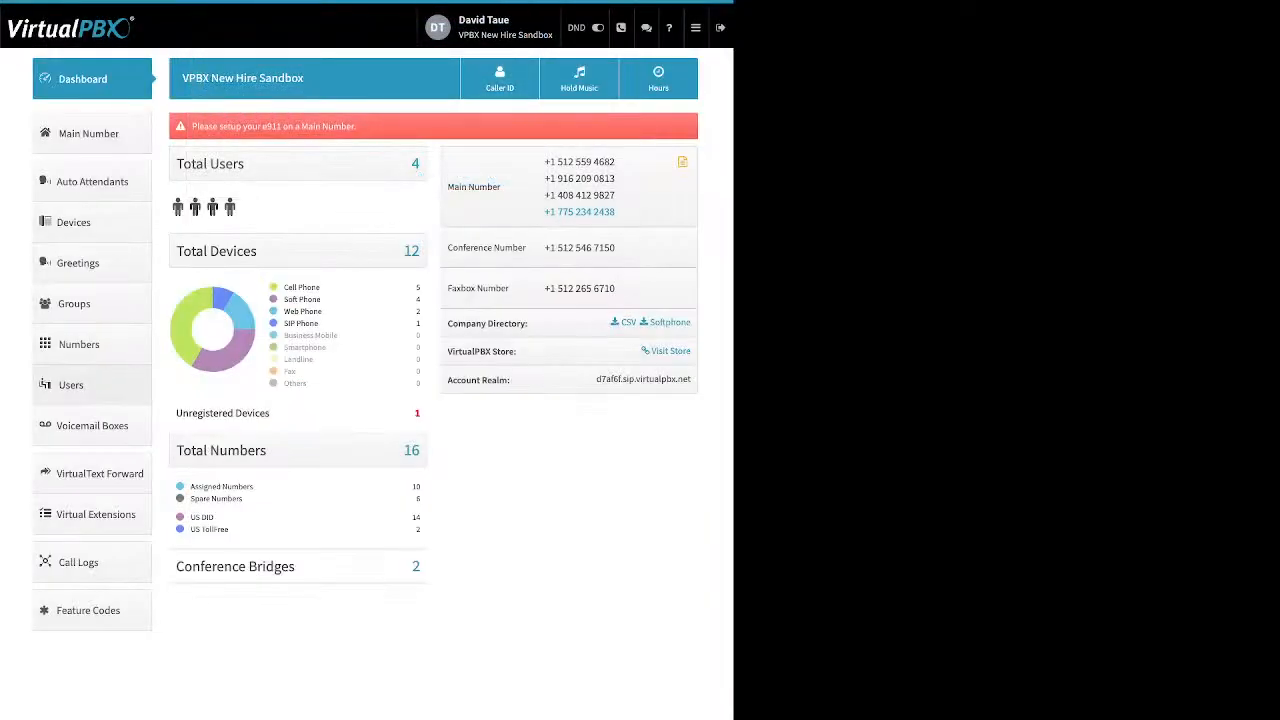
{"action": "left_click", "coordinate": [70, 385]}
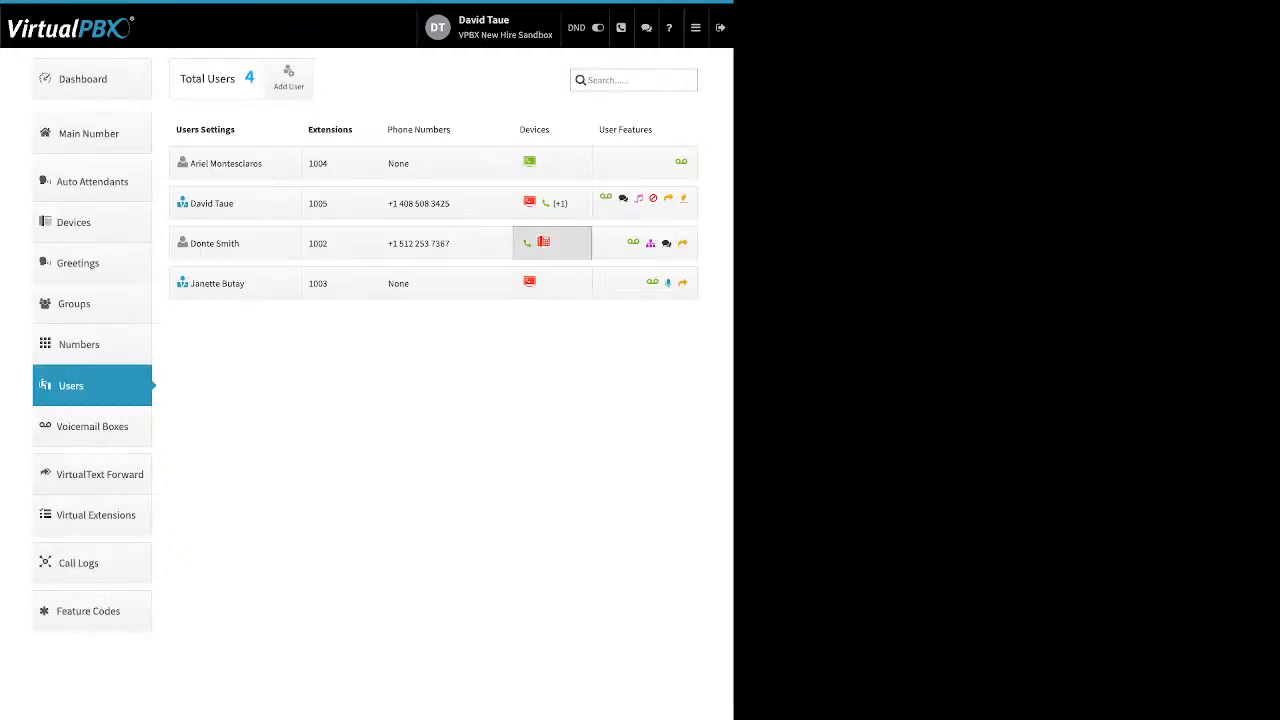
{"action": "left_click", "coordinate": [545, 243]}
{"action": "left_click", "coordinate": [324, 366]}
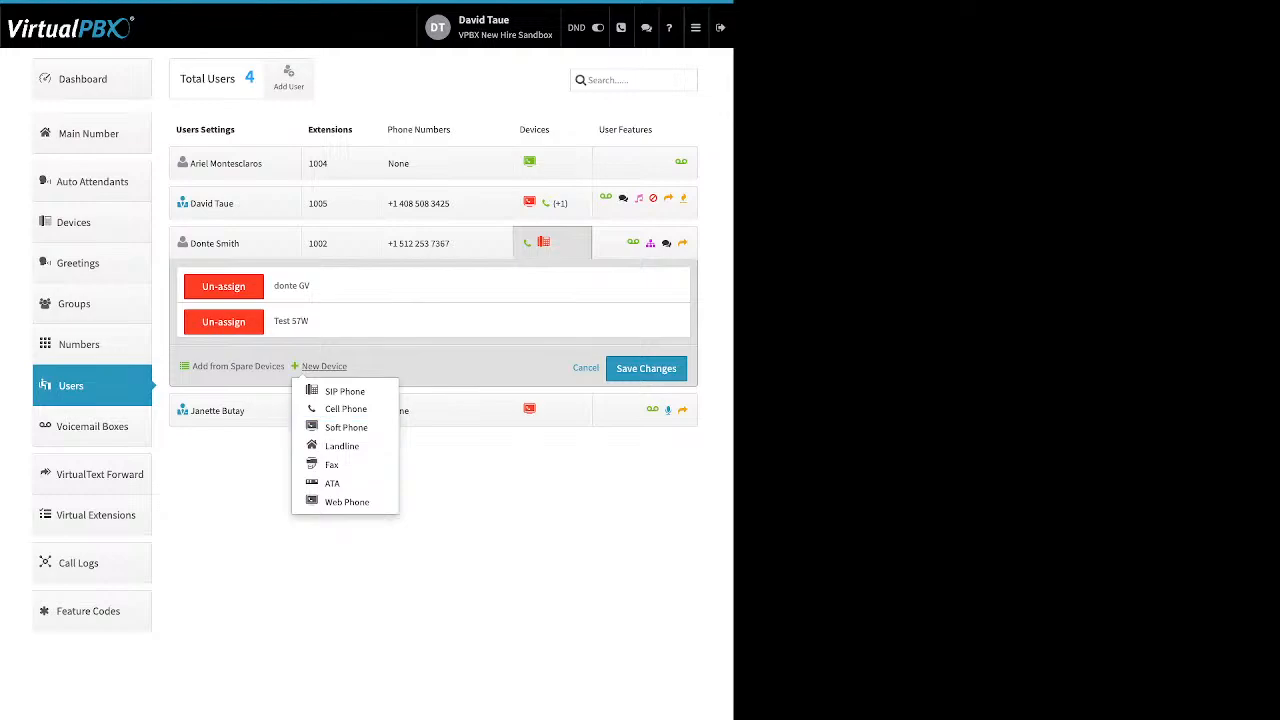
{"action": "left_click", "coordinate": [346, 427]}
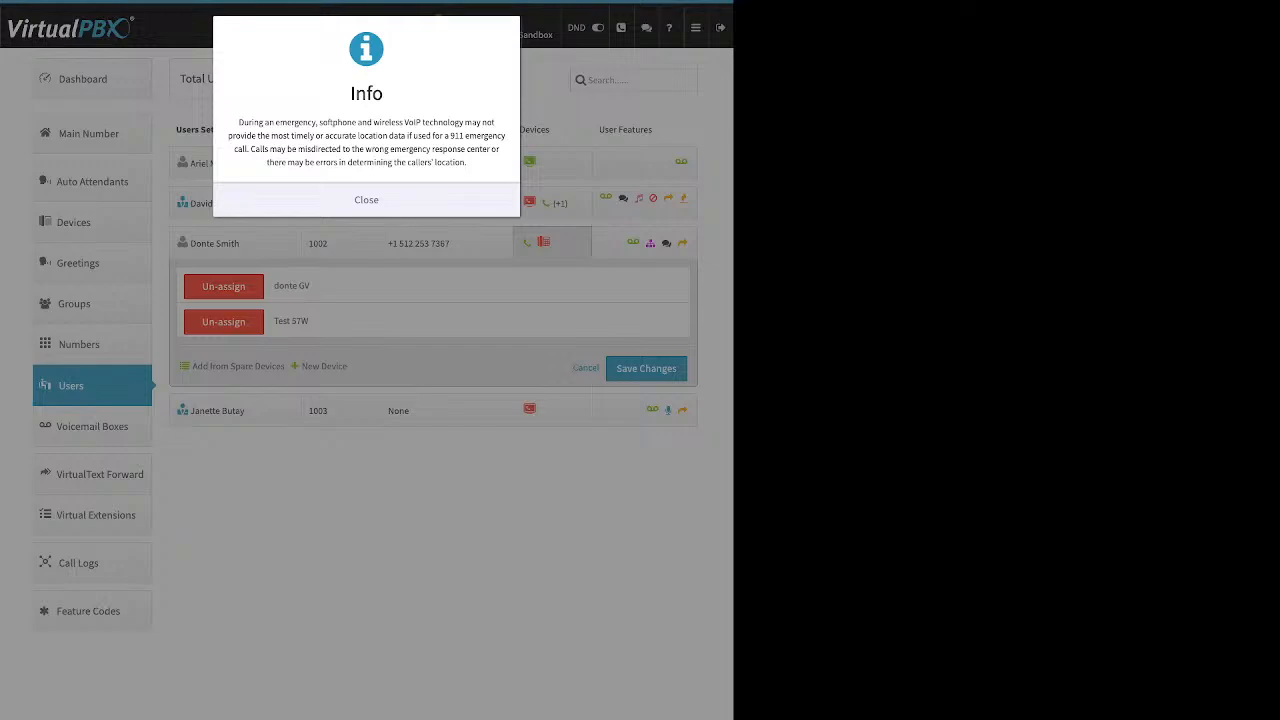
{"action": "left_click", "coordinate": [285, 200]}
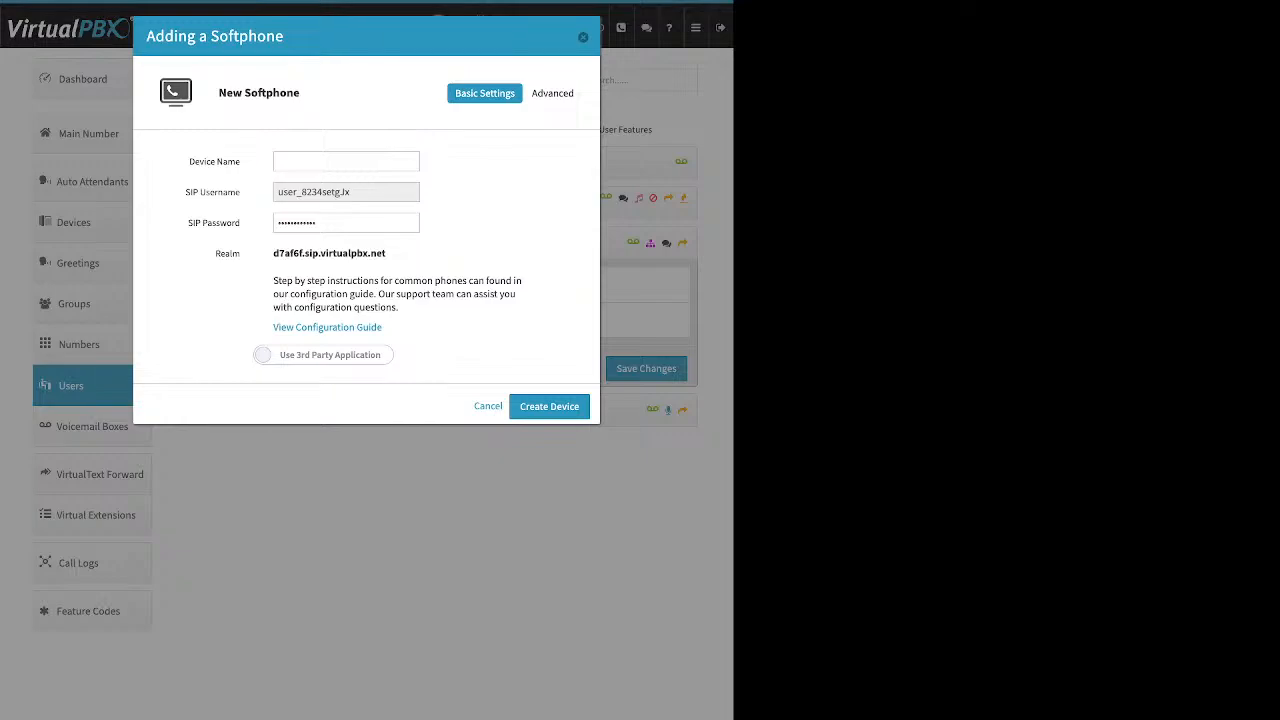
Examine the softphone form's SIP username, password, realm and VirtualPBX application option, then close it without creating the device.
{"action": "left_click_drag", "start_coordinate": [189, 161], "coordinate": [228, 161]}
{"action": "left_click_drag", "start_coordinate": [350, 192], "coordinate": [278, 192]}
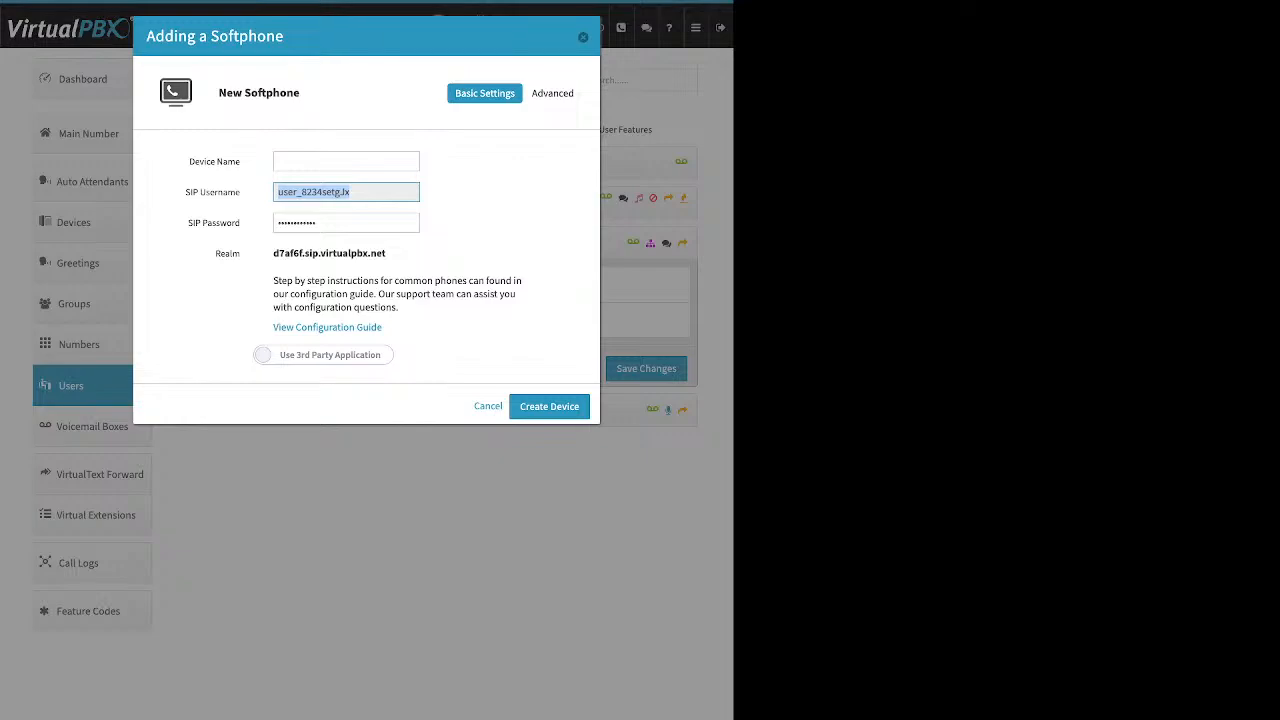
{"action": "left_click", "coordinate": [345, 223]}
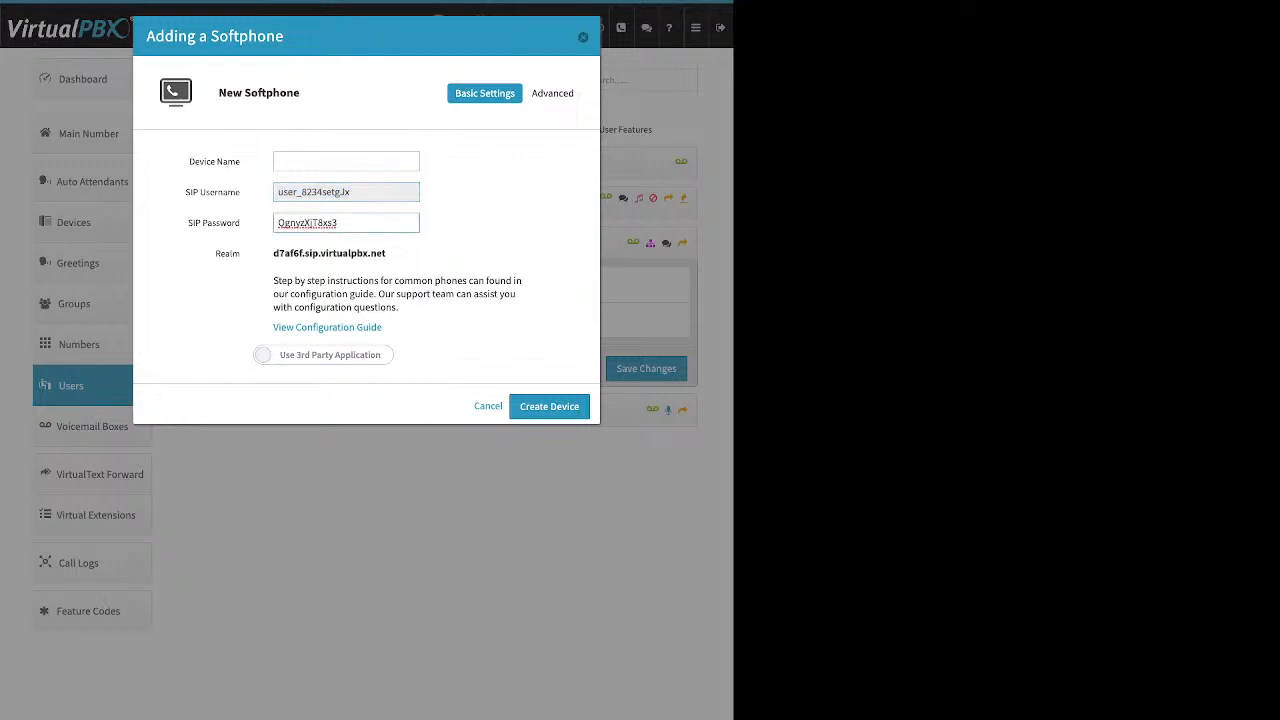
{"action": "left_click_drag", "start_coordinate": [341, 223], "coordinate": [277, 223]}
{"action": "left_click", "coordinate": [480, 223]}
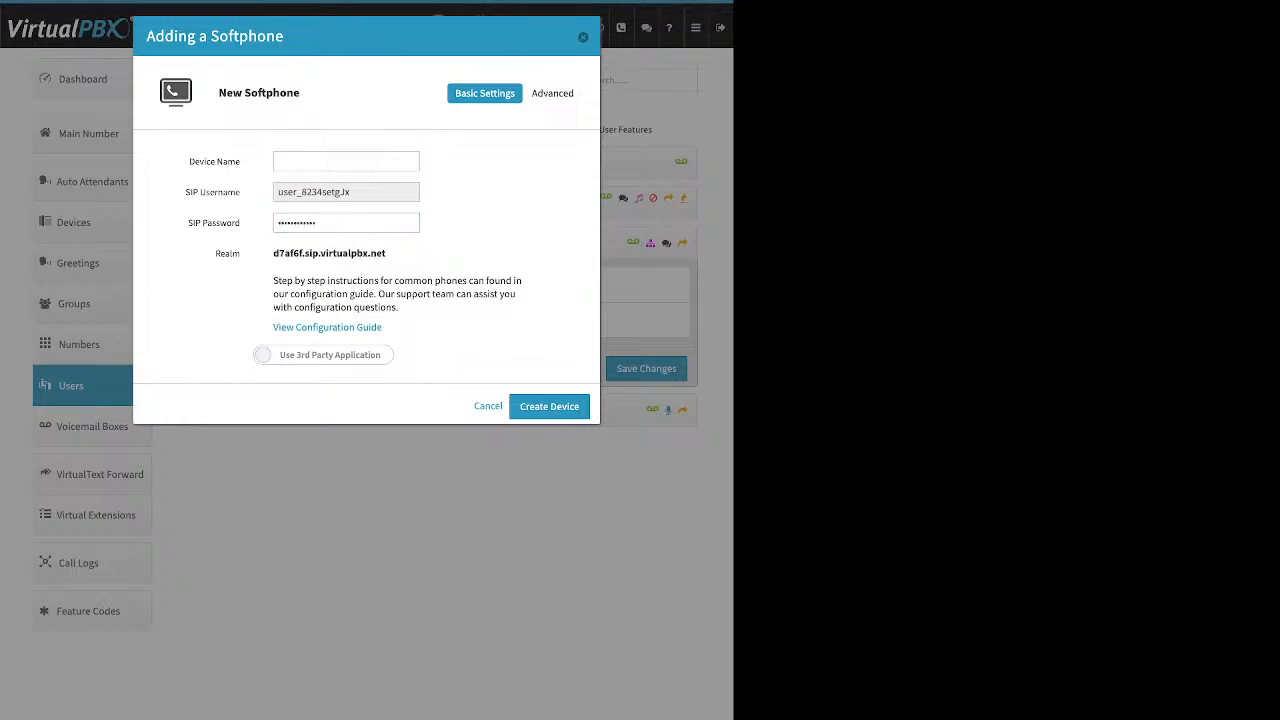
{"action": "left_click_drag", "start_coordinate": [386, 253], "coordinate": [273, 253]}
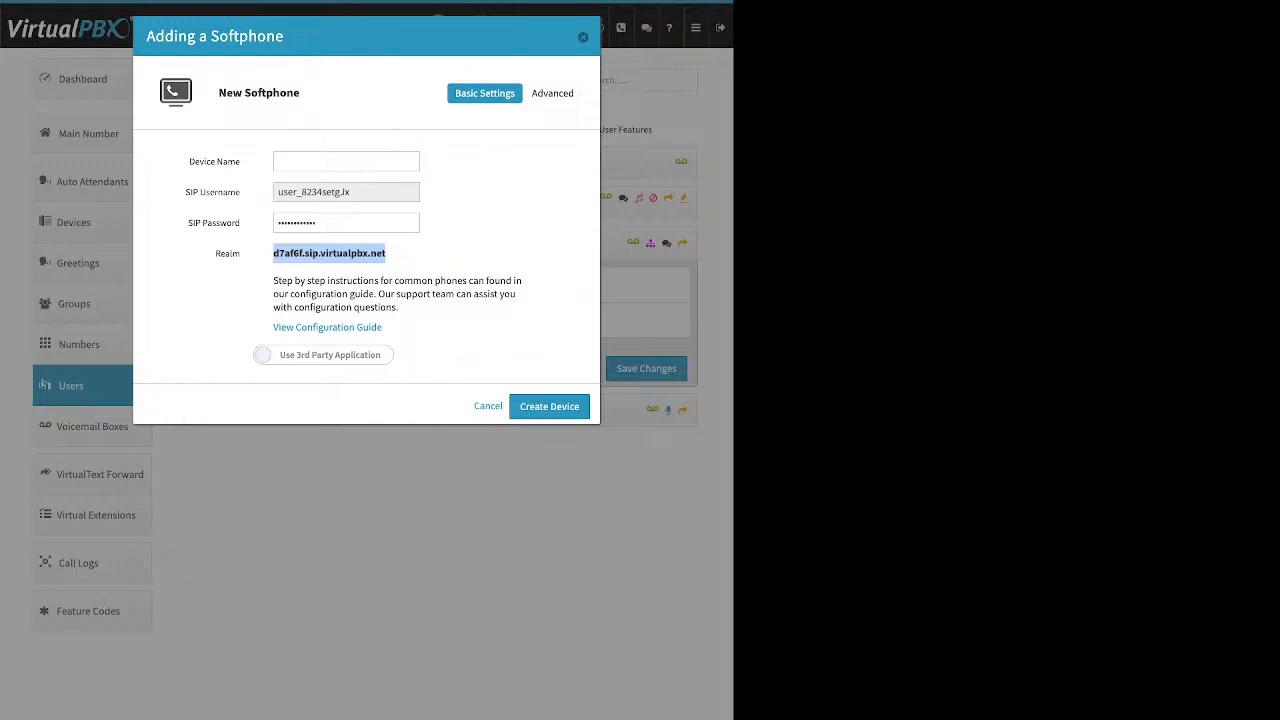
{"action": "left_click", "coordinate": [329, 254]}
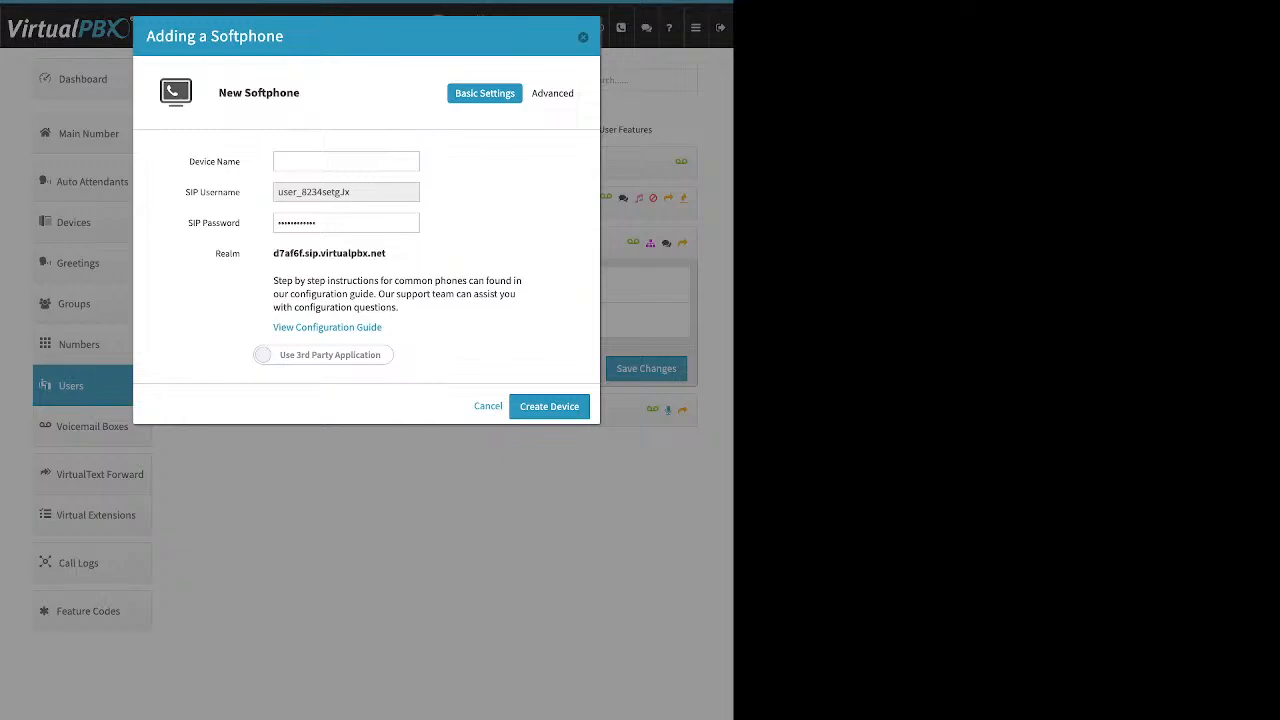
{"action": "left_click_drag", "start_coordinate": [384, 328], "coordinate": [279, 328]}
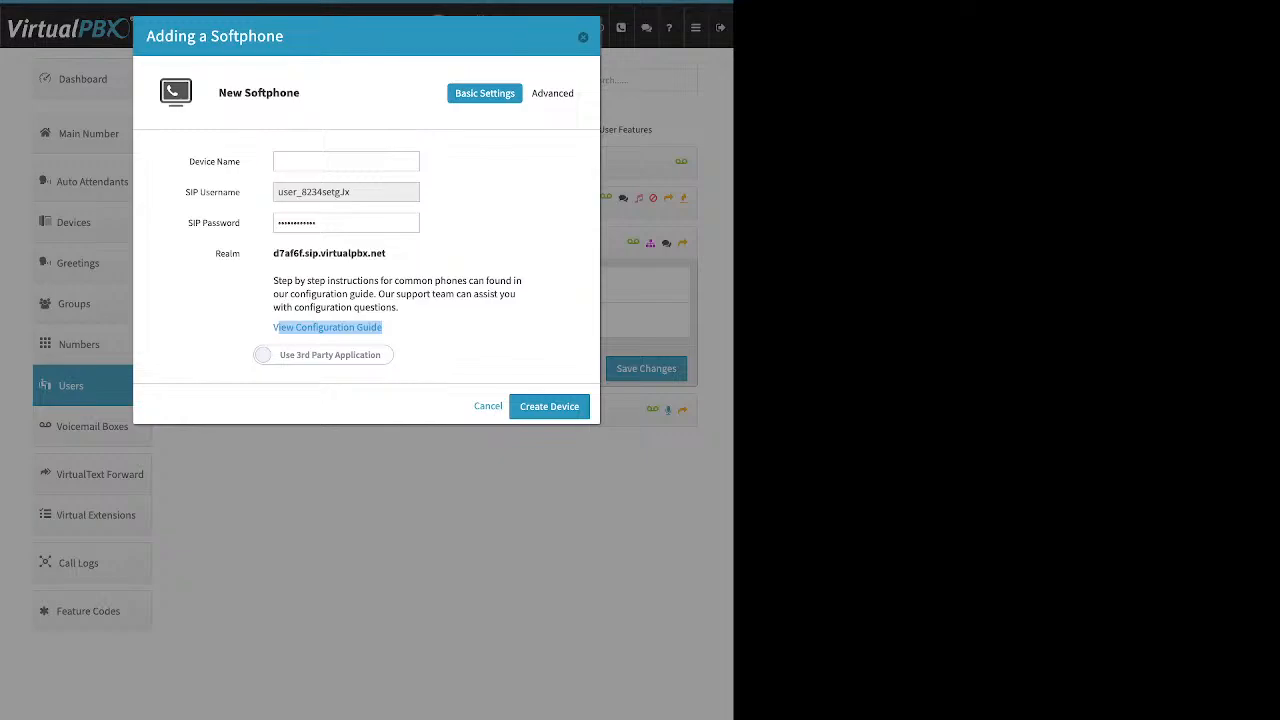
{"action": "left_click", "coordinate": [323, 355]}
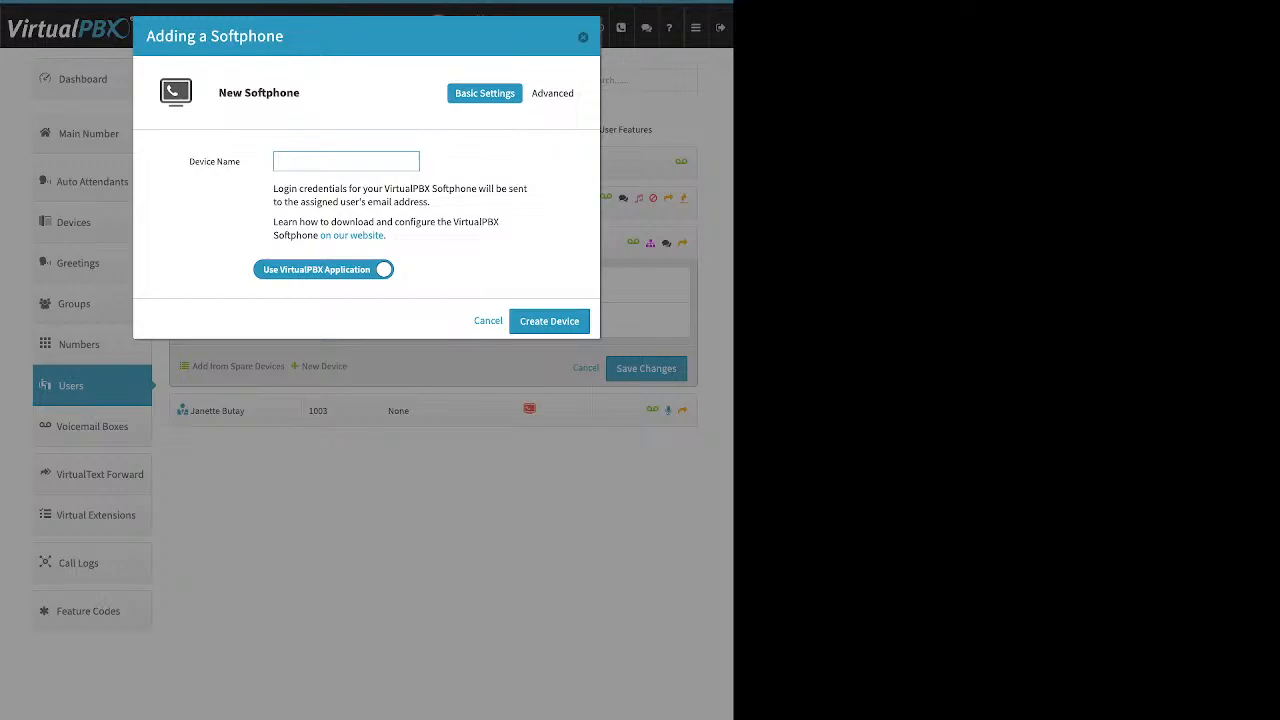
{"action": "key", "text": "Escape"}
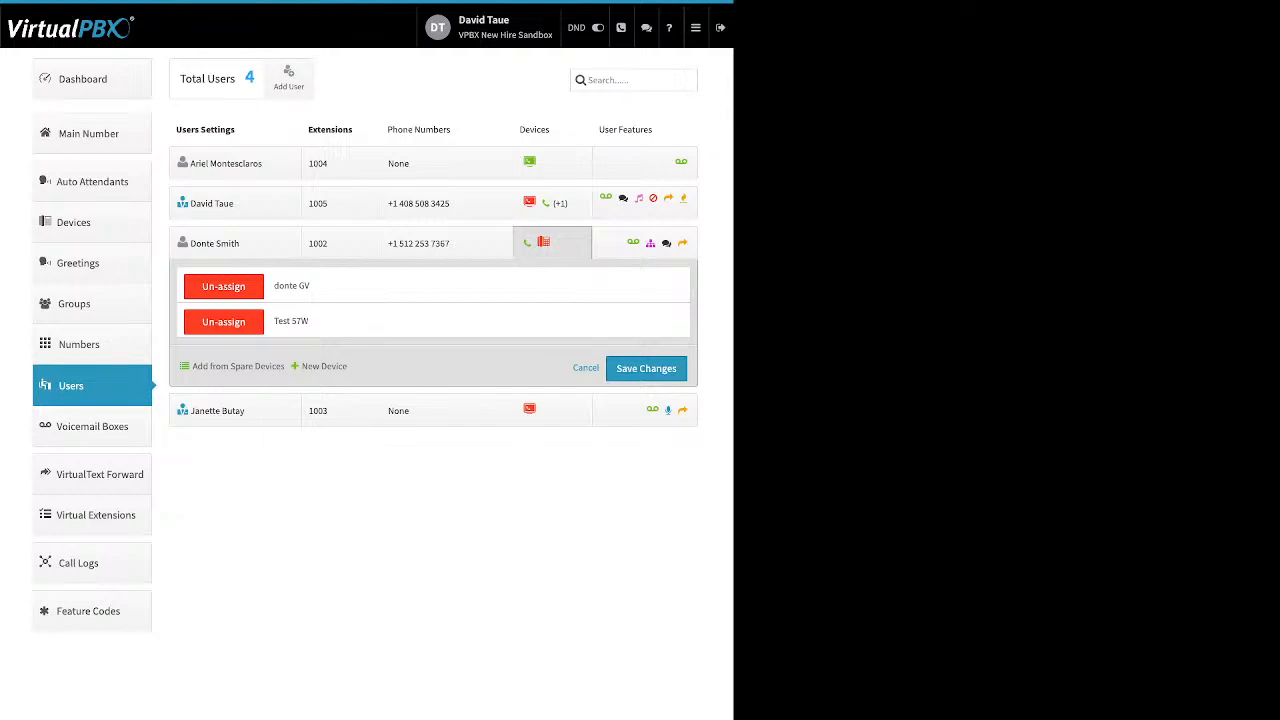
{"action": "left_click", "coordinate": [324, 366]}
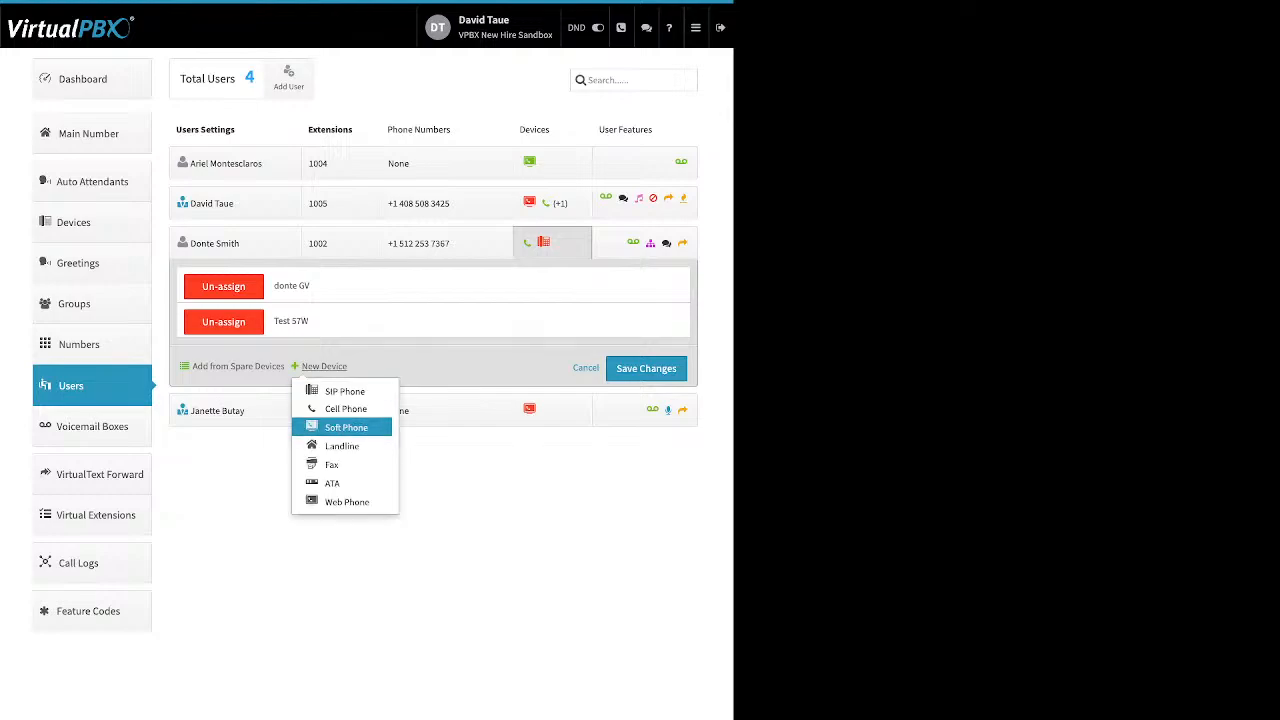
{"action": "left_click", "coordinate": [346, 501]}
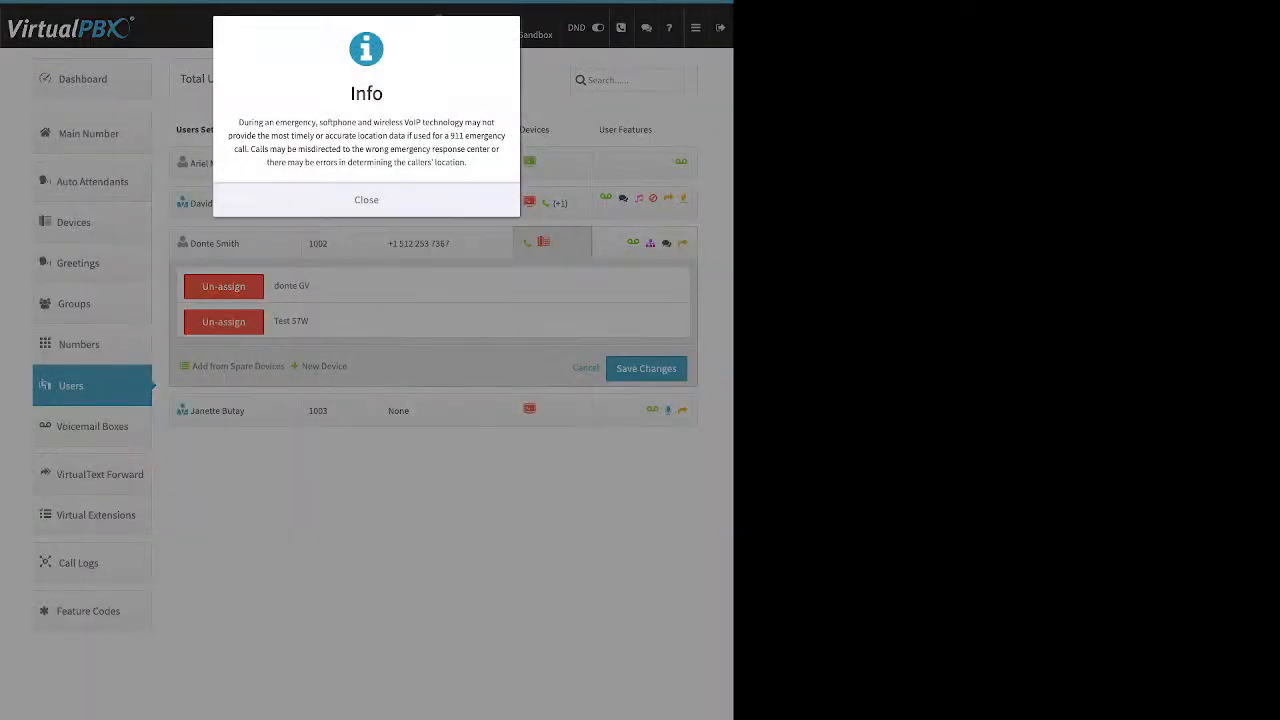
{"action": "left_click", "coordinate": [366, 200]}
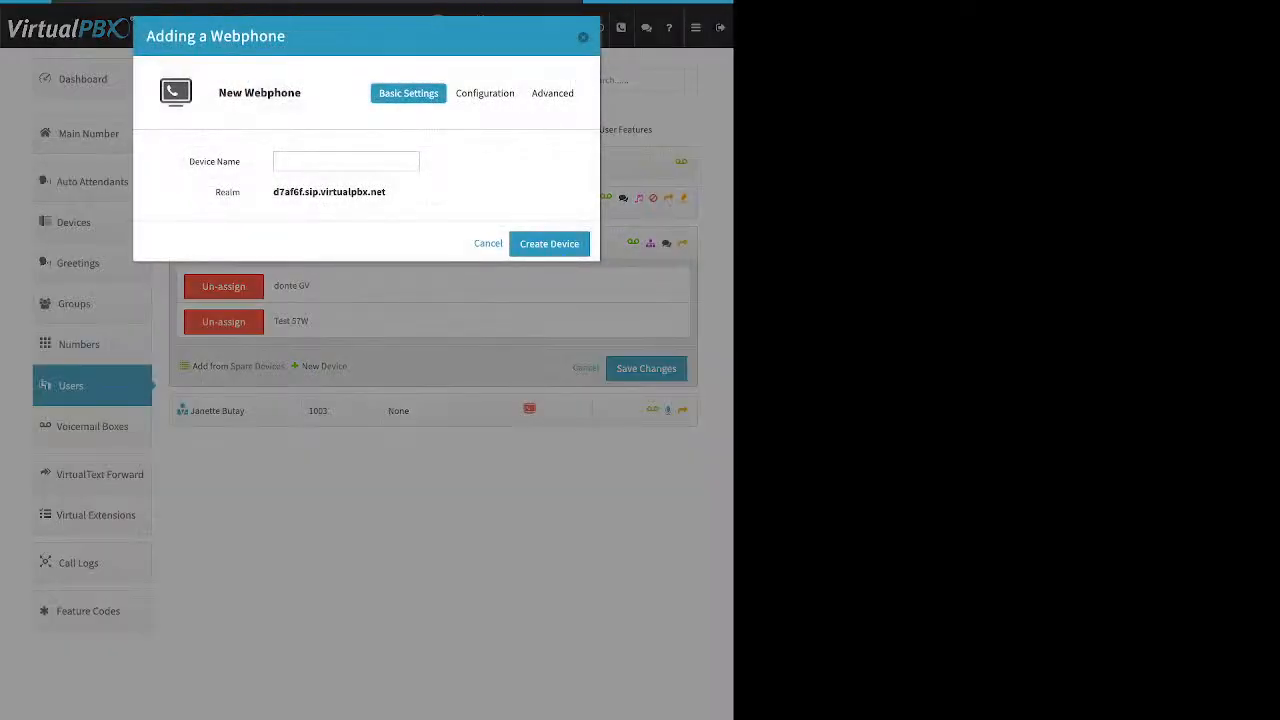
{"action": "triple_click", "coordinate": [214, 161]}
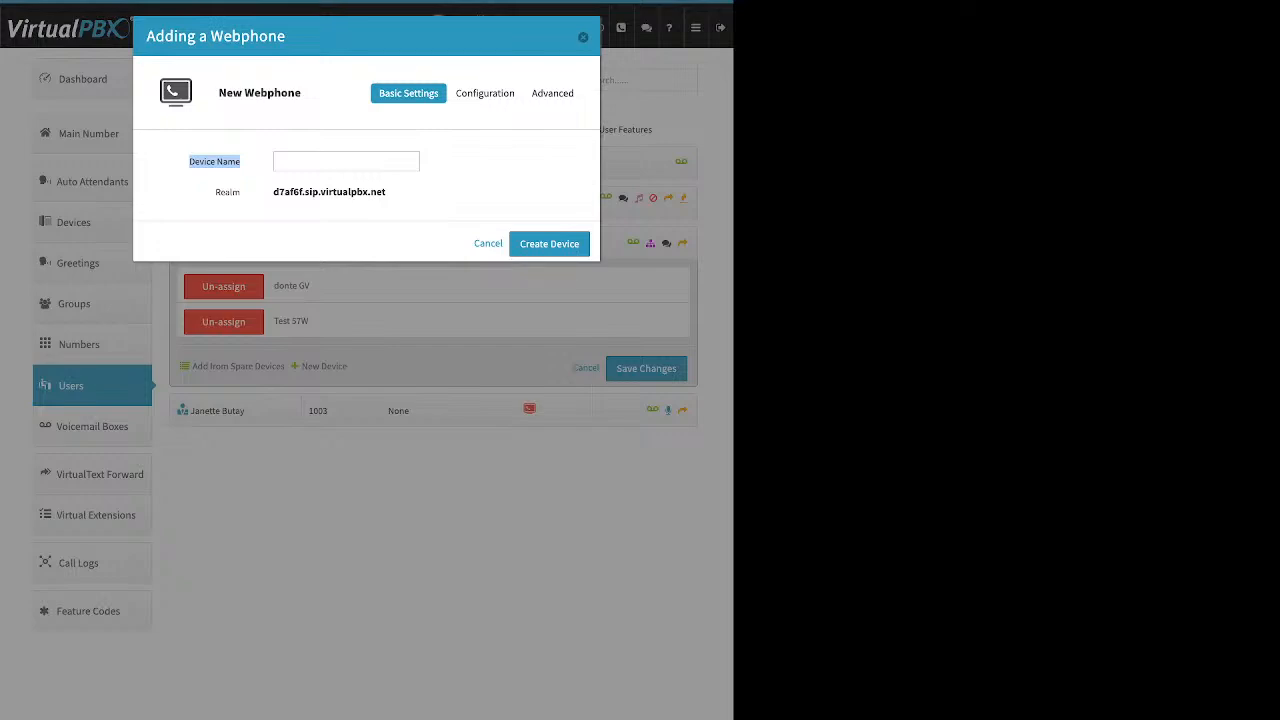
{"action": "key", "text": "Escape"}
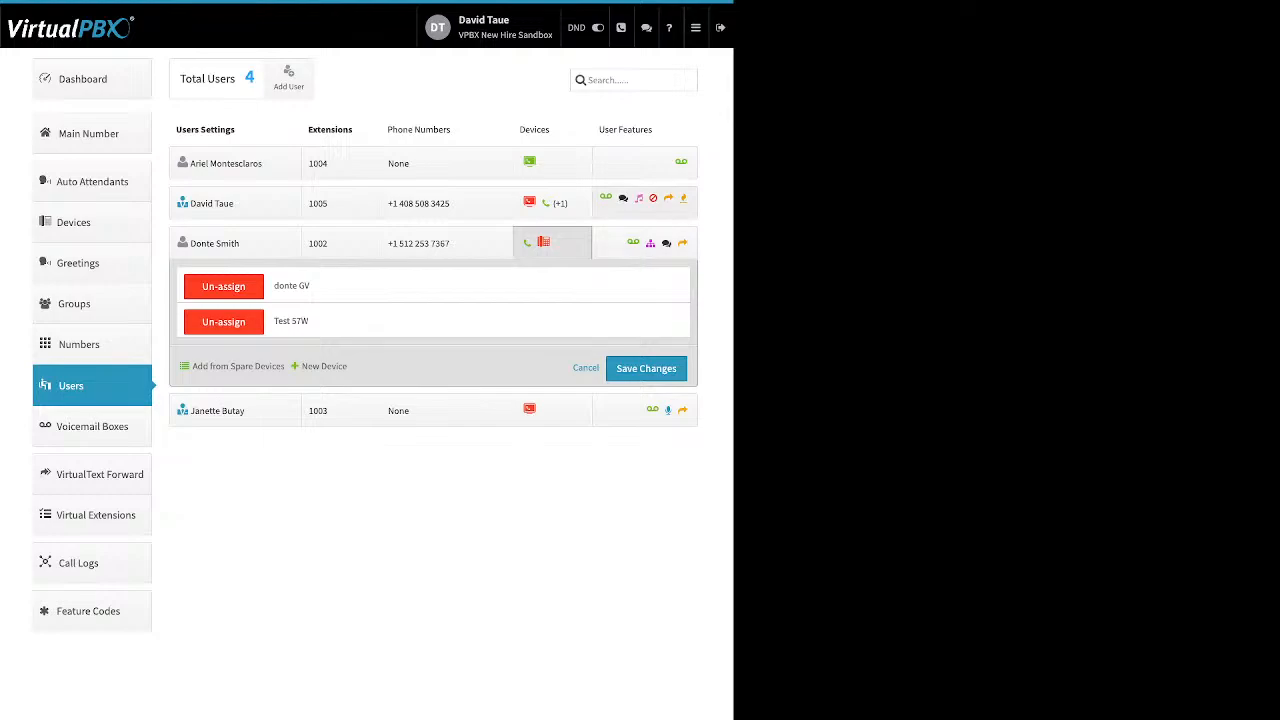
{"action": "left_click", "coordinate": [645, 203]}
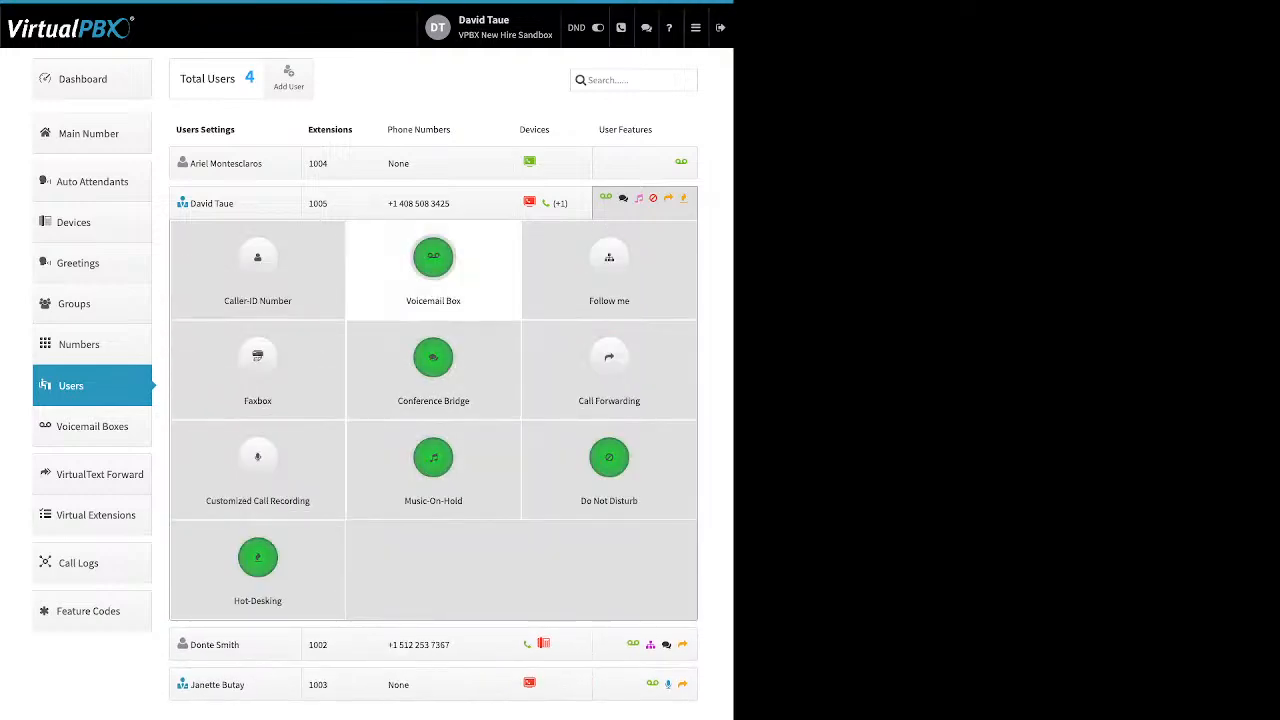
{"action": "left_click", "coordinate": [258, 260]}
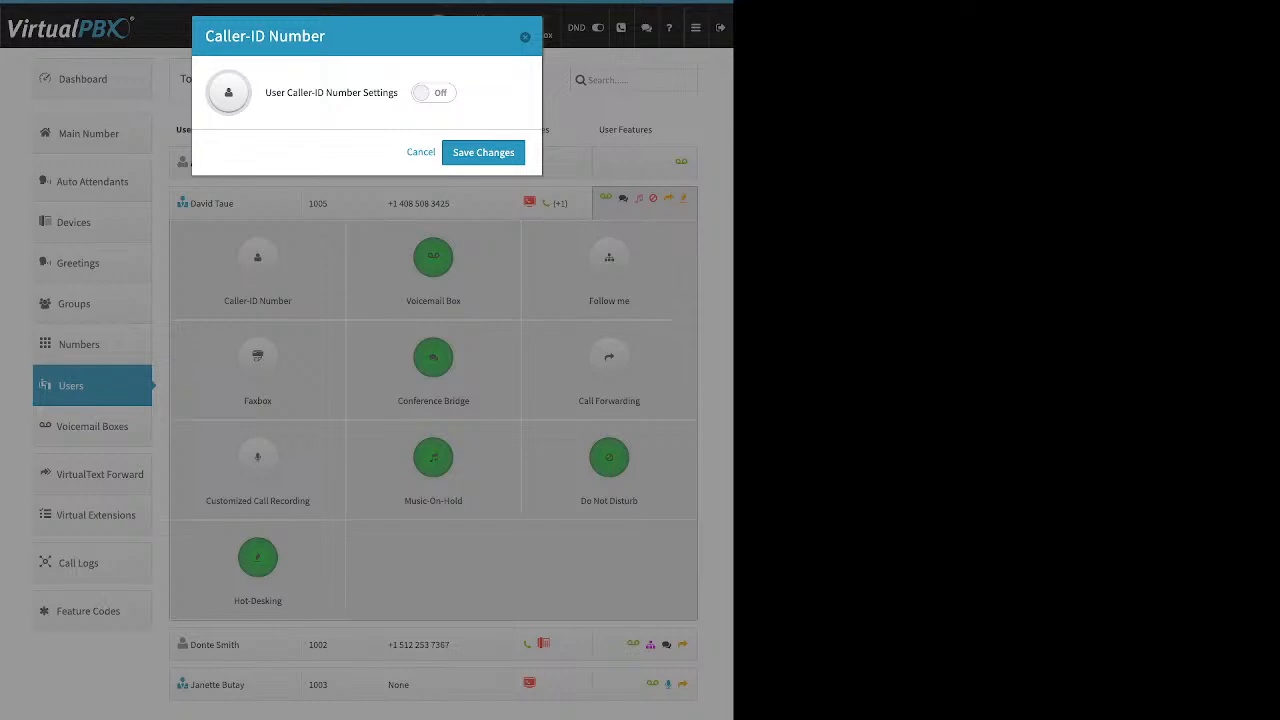
{"action": "left_click_drag", "start_coordinate": [265, 93], "coordinate": [389, 93]}
{"action": "left_click", "coordinate": [272, 93]}
{"action": "left_click", "coordinate": [434, 93]}
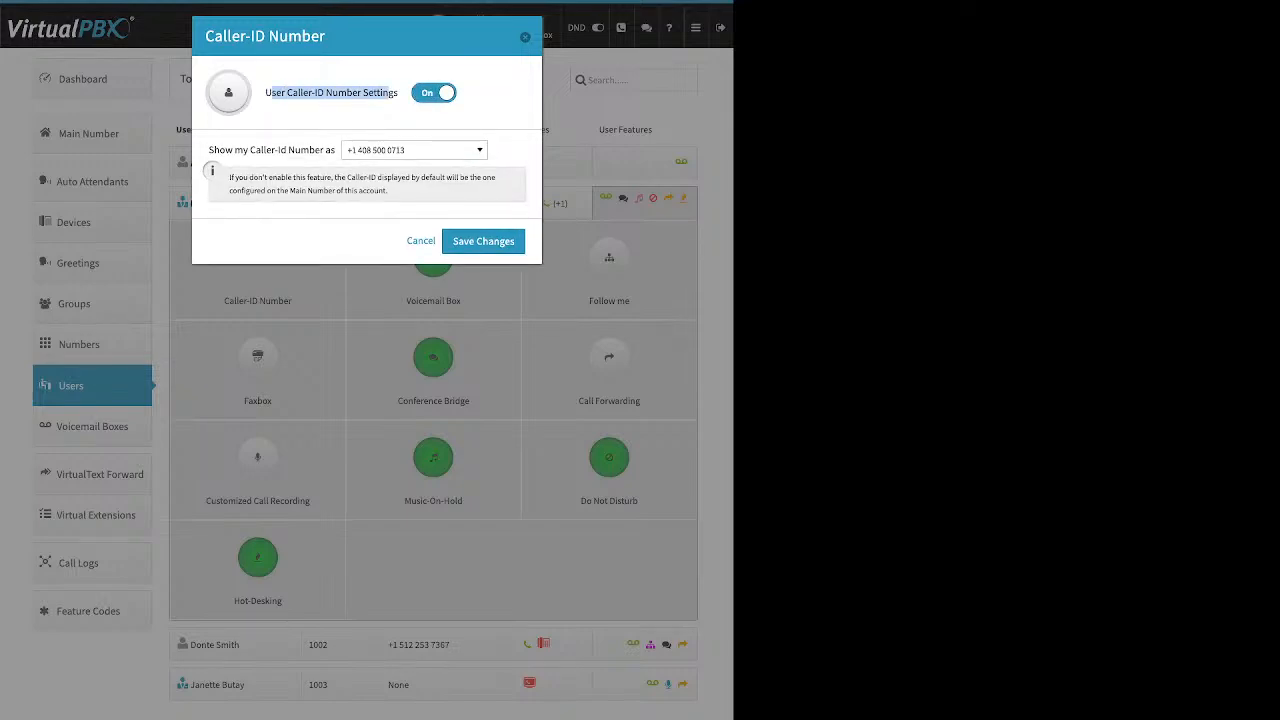
{"action": "left_click", "coordinate": [414, 150]}
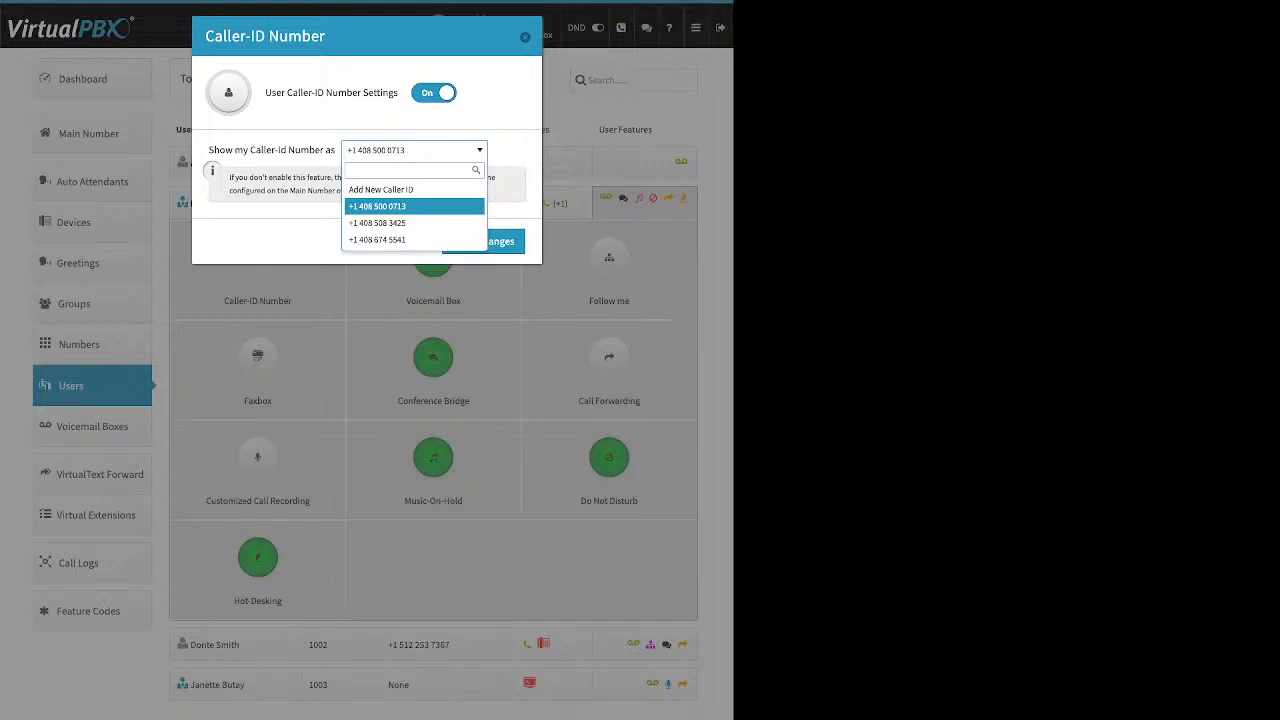
{"action": "key", "text": "Escape"}
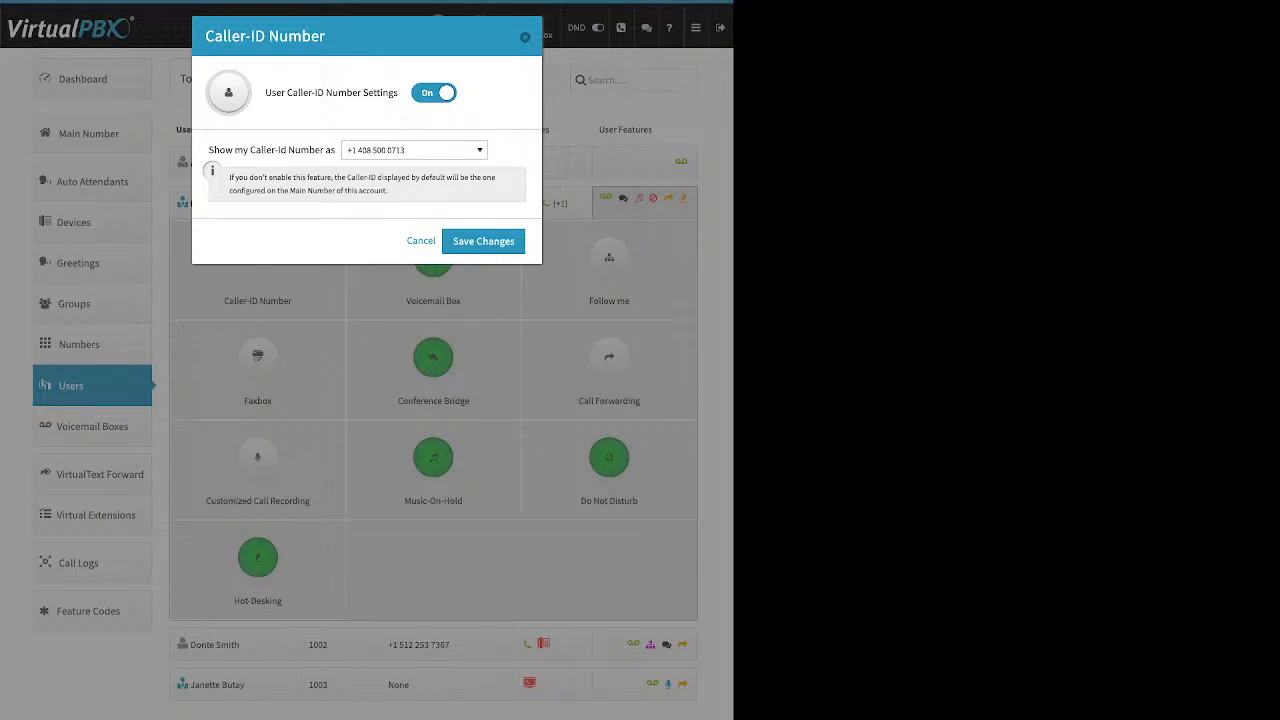
{"action": "left_click", "coordinate": [525, 37]}
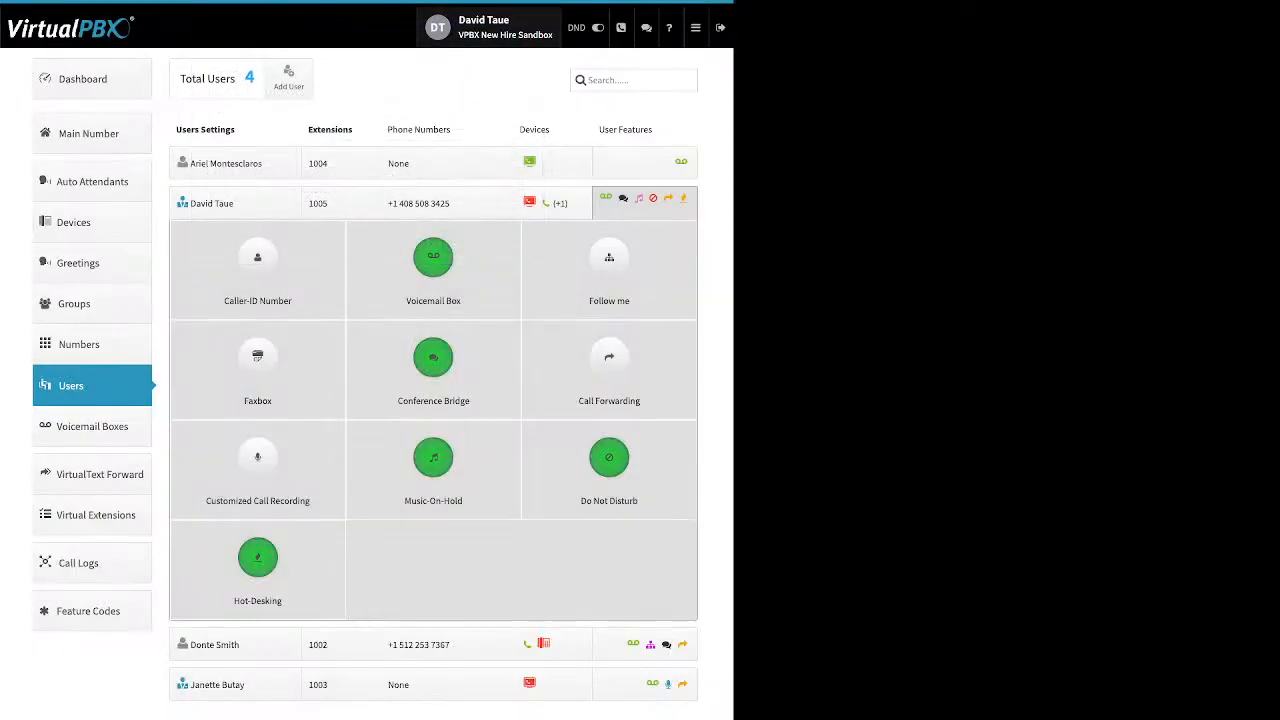
{"action": "left_click", "coordinate": [433, 258]}
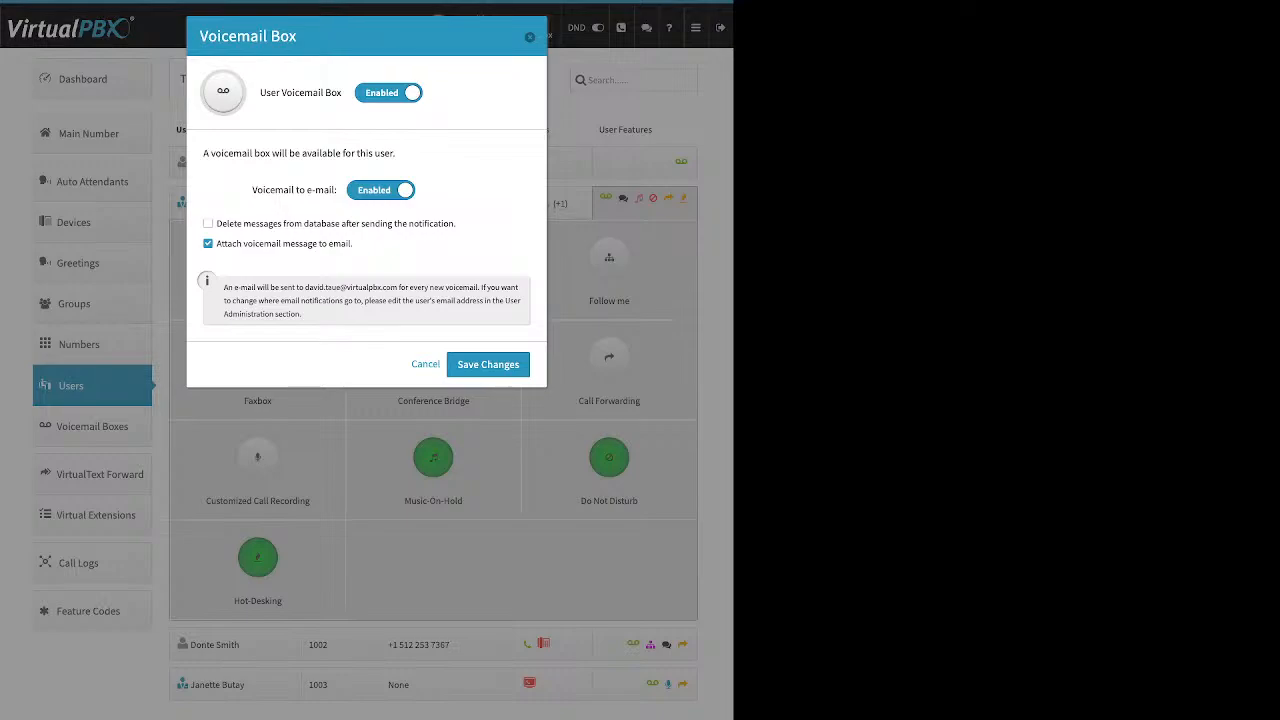
{"action": "left_click_drag", "start_coordinate": [354, 243], "coordinate": [216, 243]}
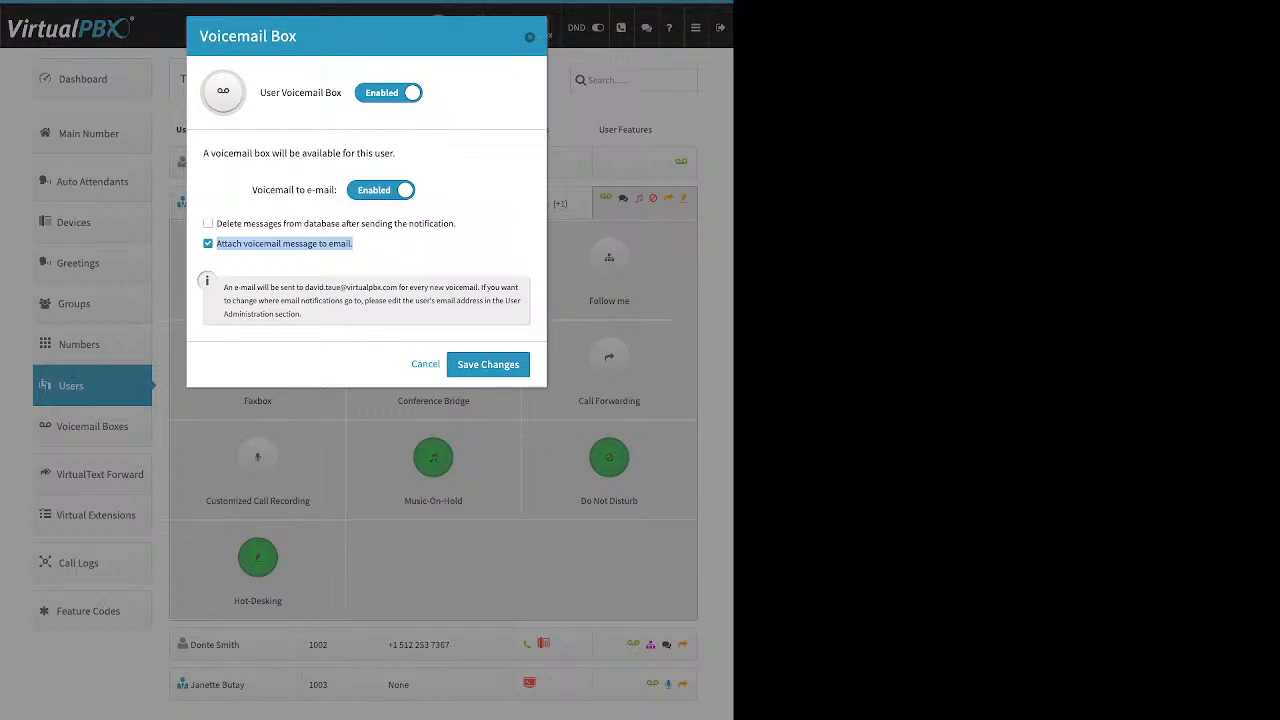
{"action": "key", "text": "Escape"}
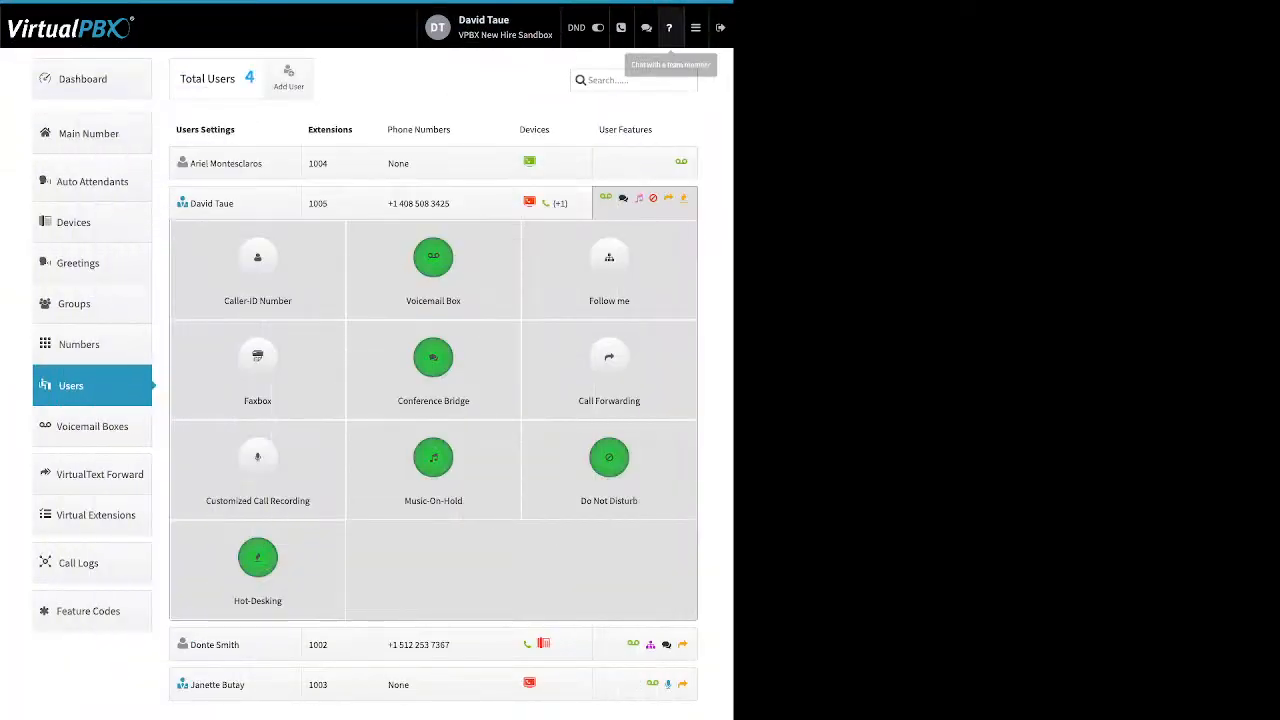
Open the User Portal from the main menu.
{"action": "left_click", "coordinate": [695, 27]}
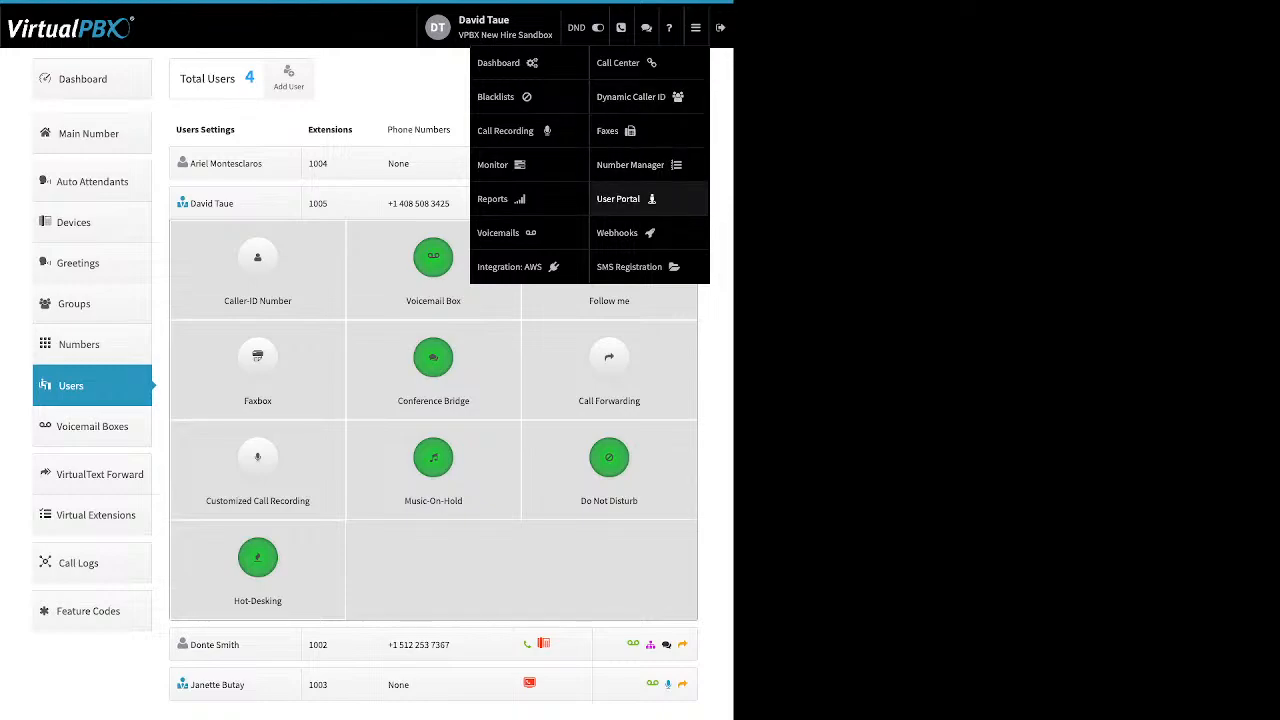
{"action": "left_click", "coordinate": [618, 198]}
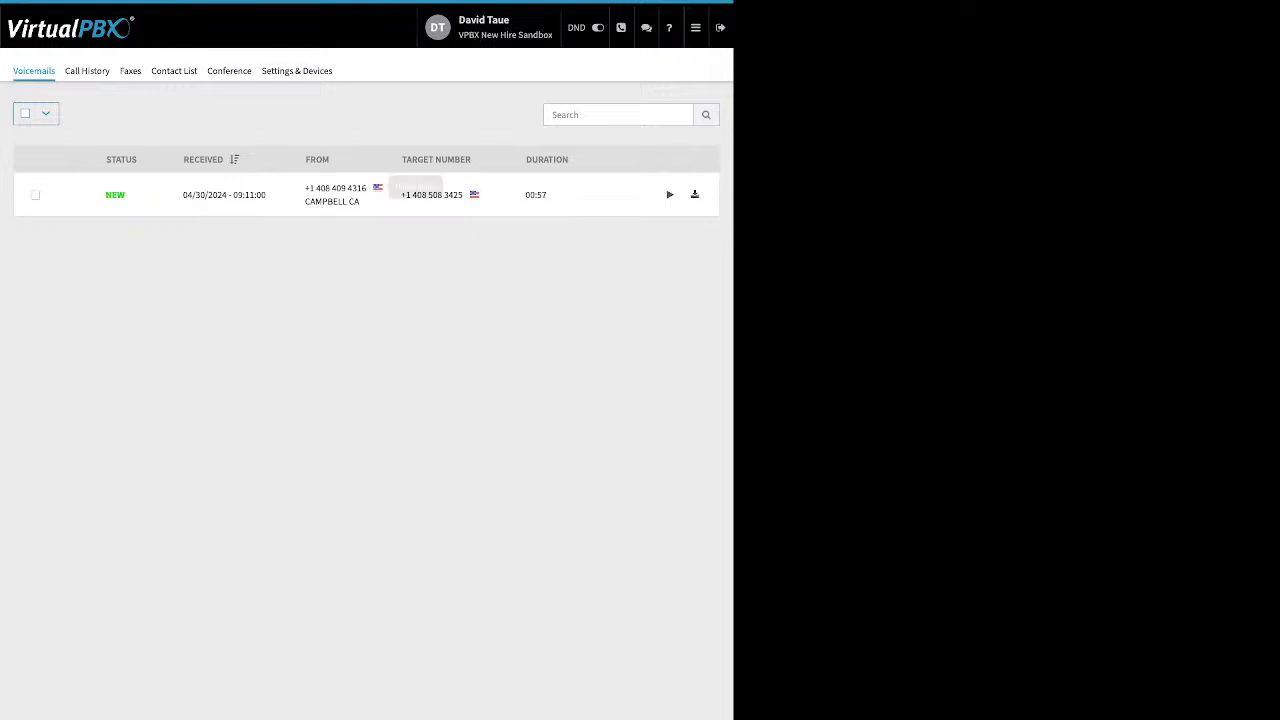
Select the voicemail in the list and open its marking options.
{"action": "left_click", "coordinate": [35, 195]}
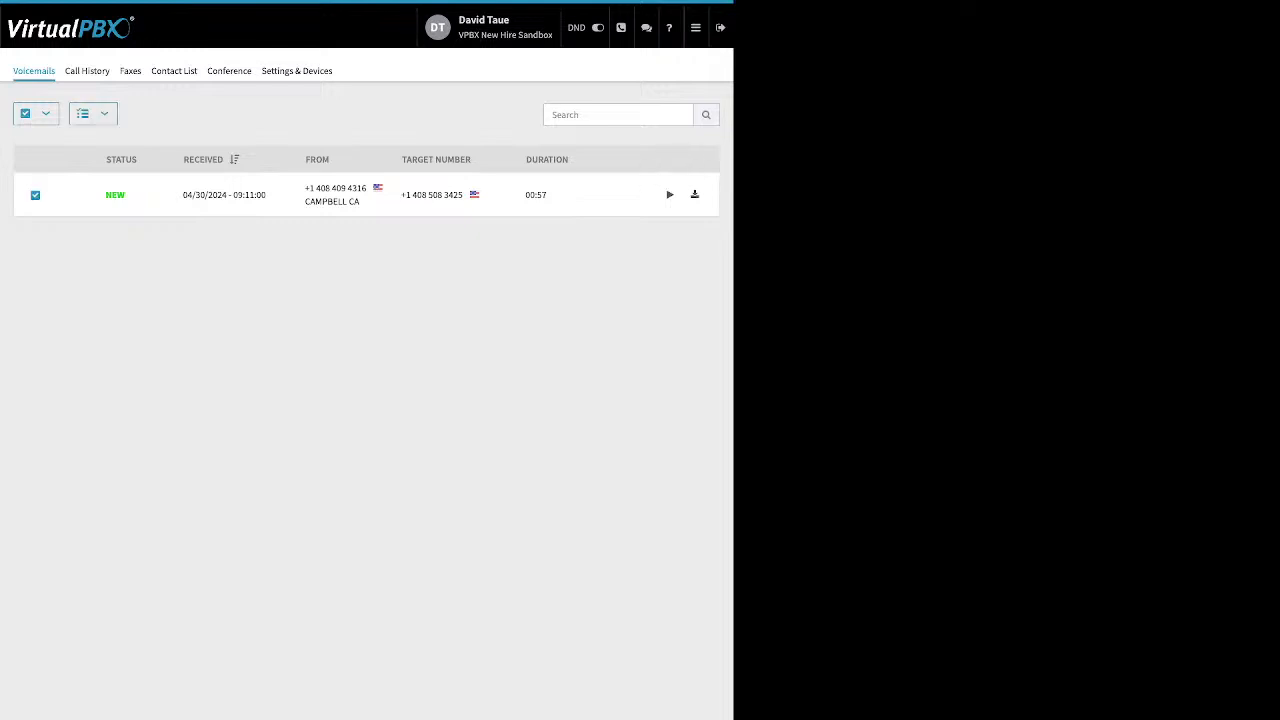
{"action": "left_click", "coordinate": [93, 113]}
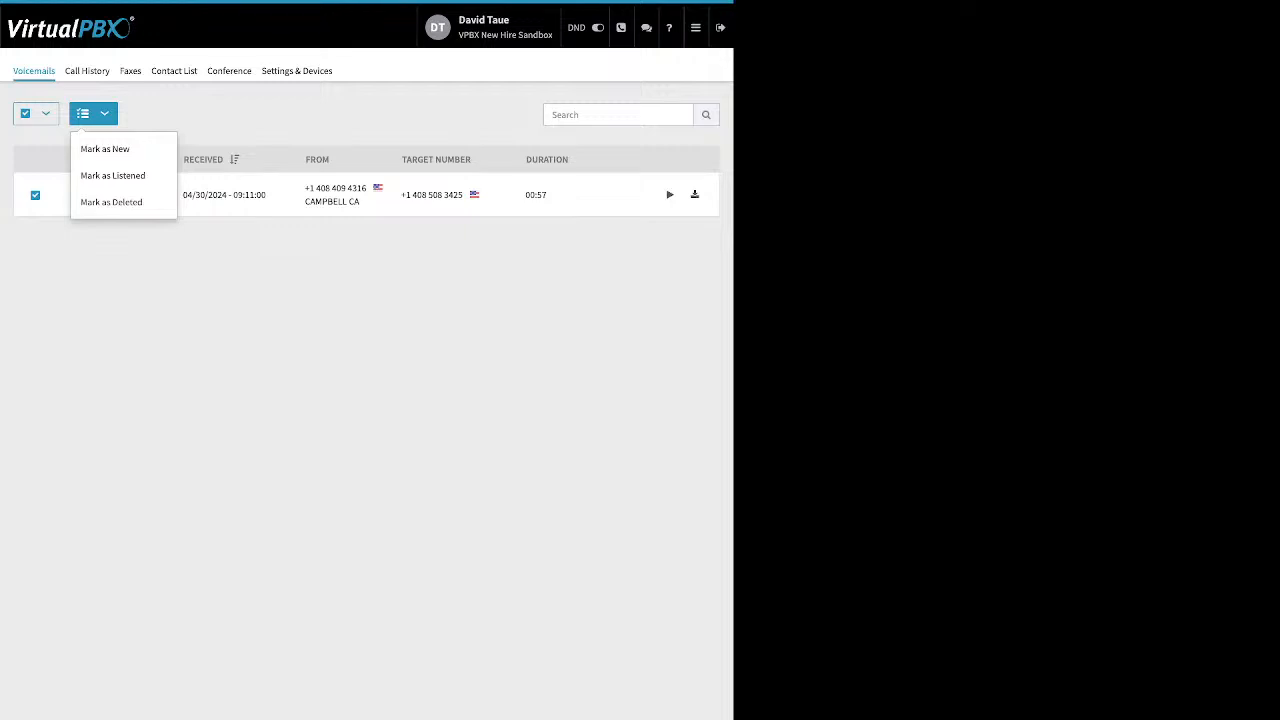
Return to the admin portal and open the Users list.
{"action": "left_click", "coordinate": [695, 27]}
{"action": "left_click", "coordinate": [498, 62]}
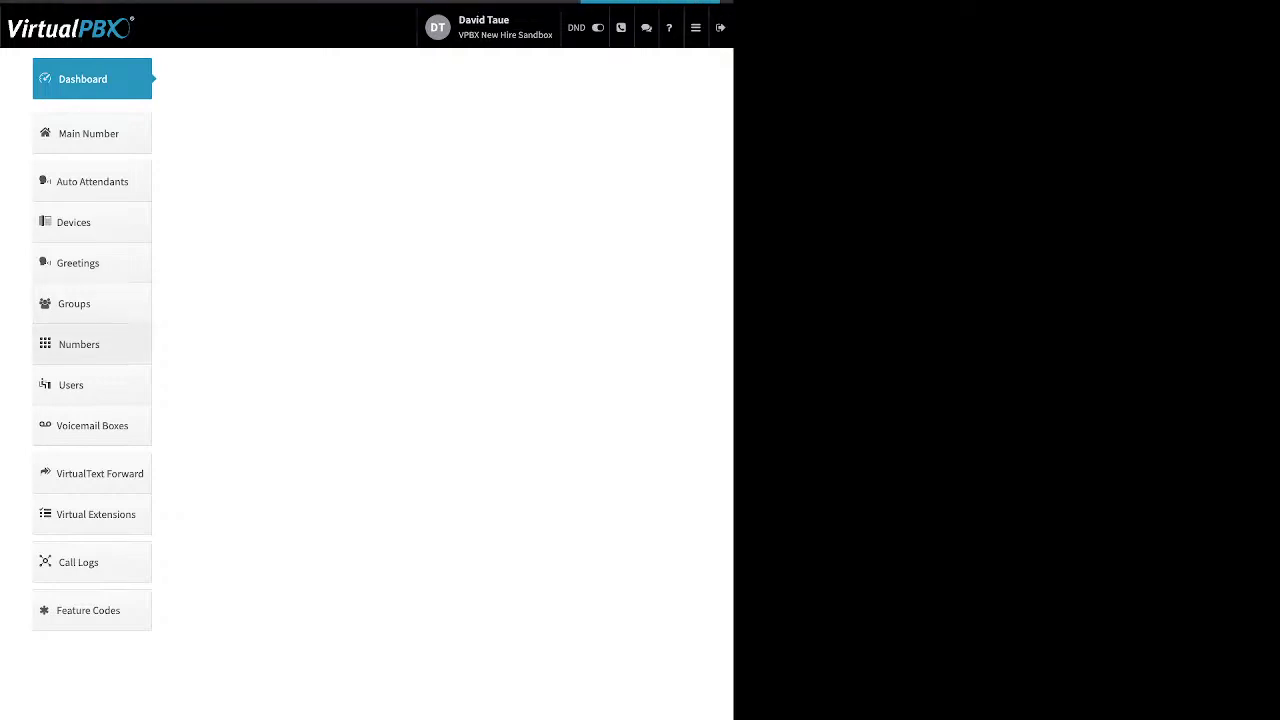
{"action": "left_click", "coordinate": [92, 385]}
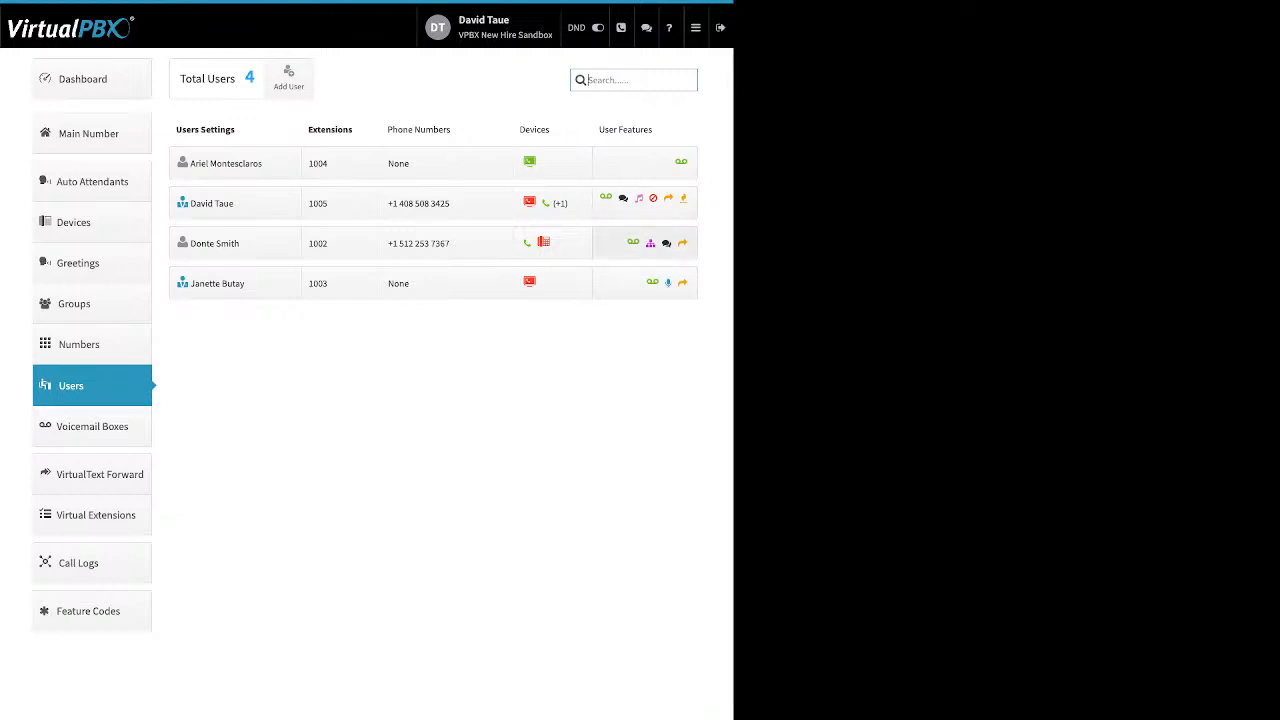
{"action": "left_click", "coordinate": [645, 202]}
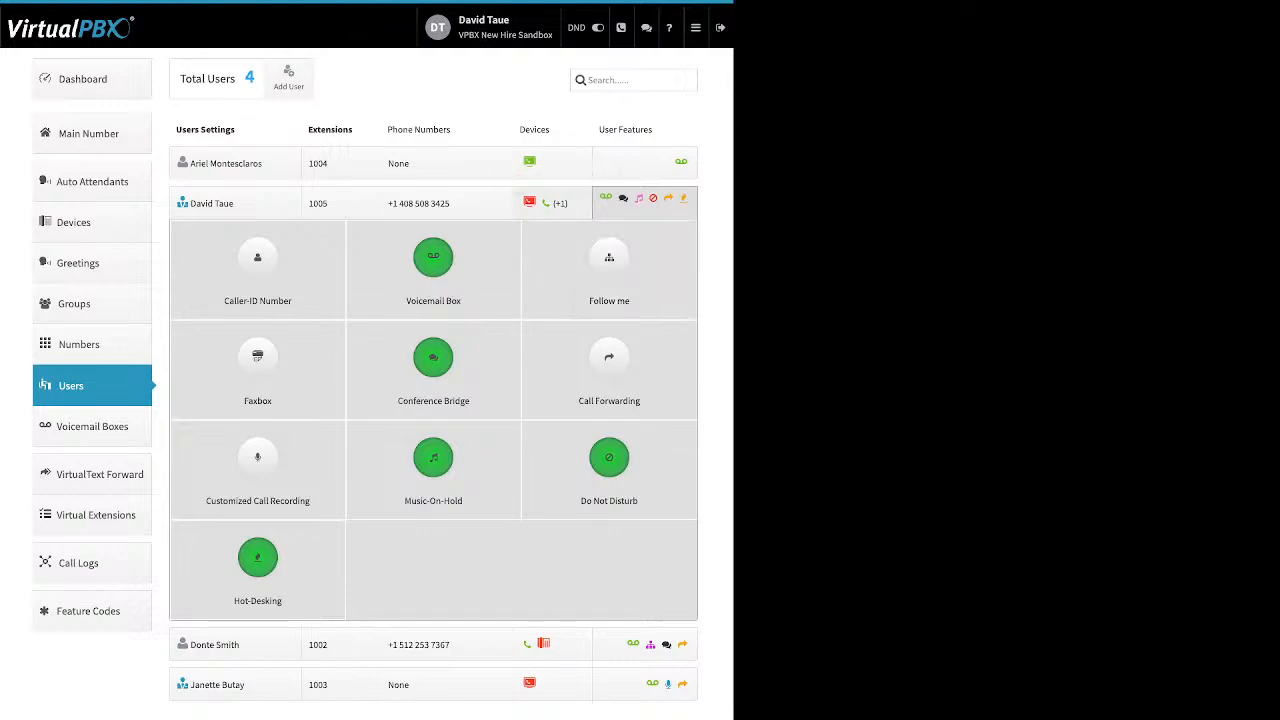
{"action": "left_click", "coordinate": [552, 203]}
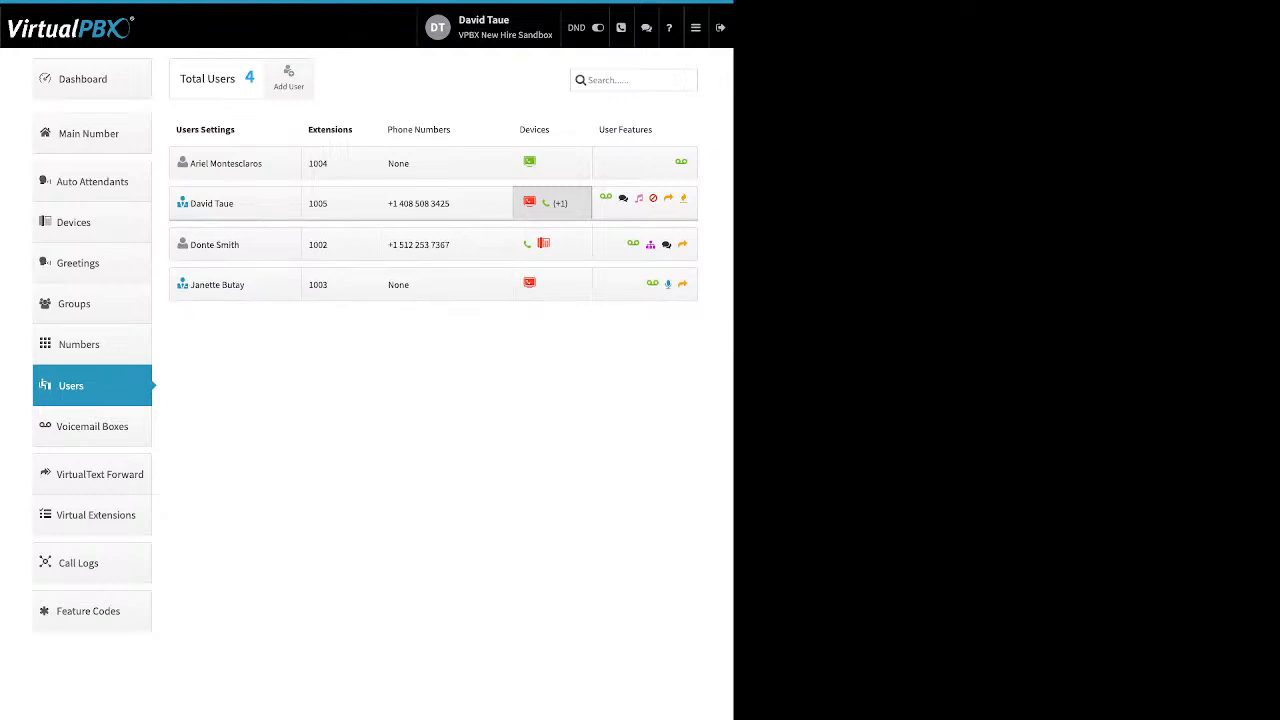
{"action": "left_click", "coordinate": [552, 203]}
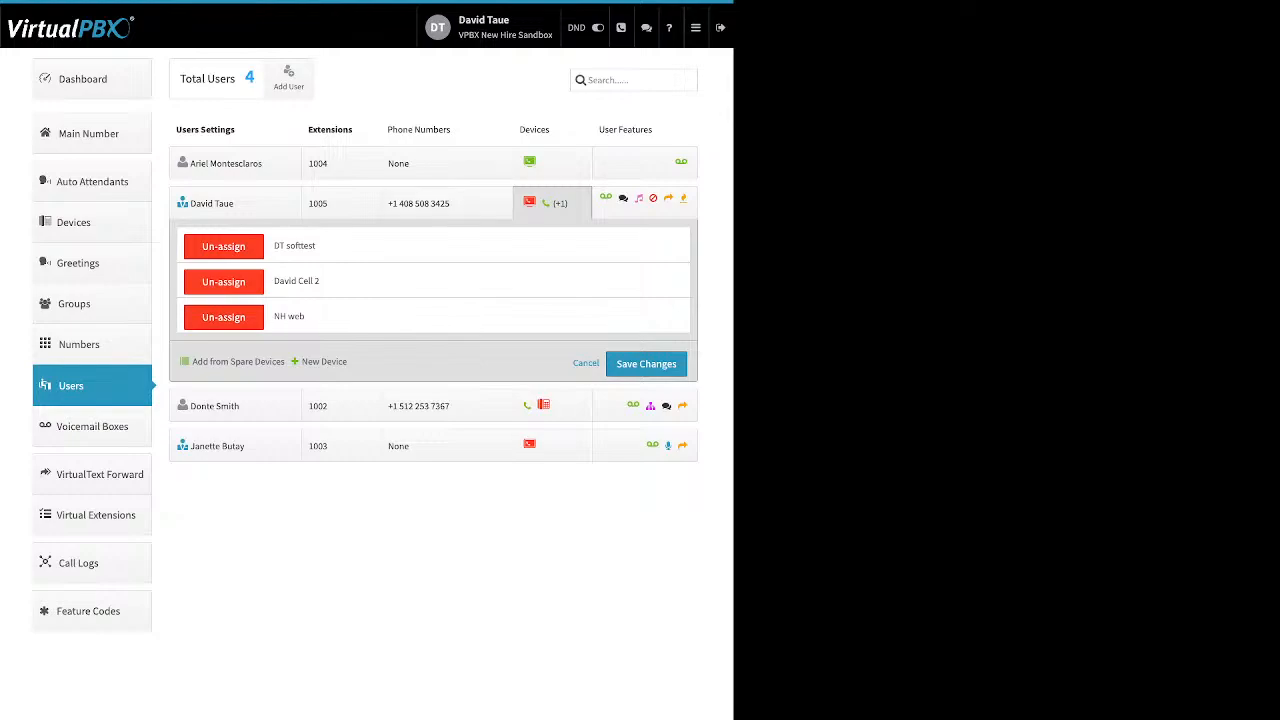
{"action": "left_click", "coordinate": [645, 203]}
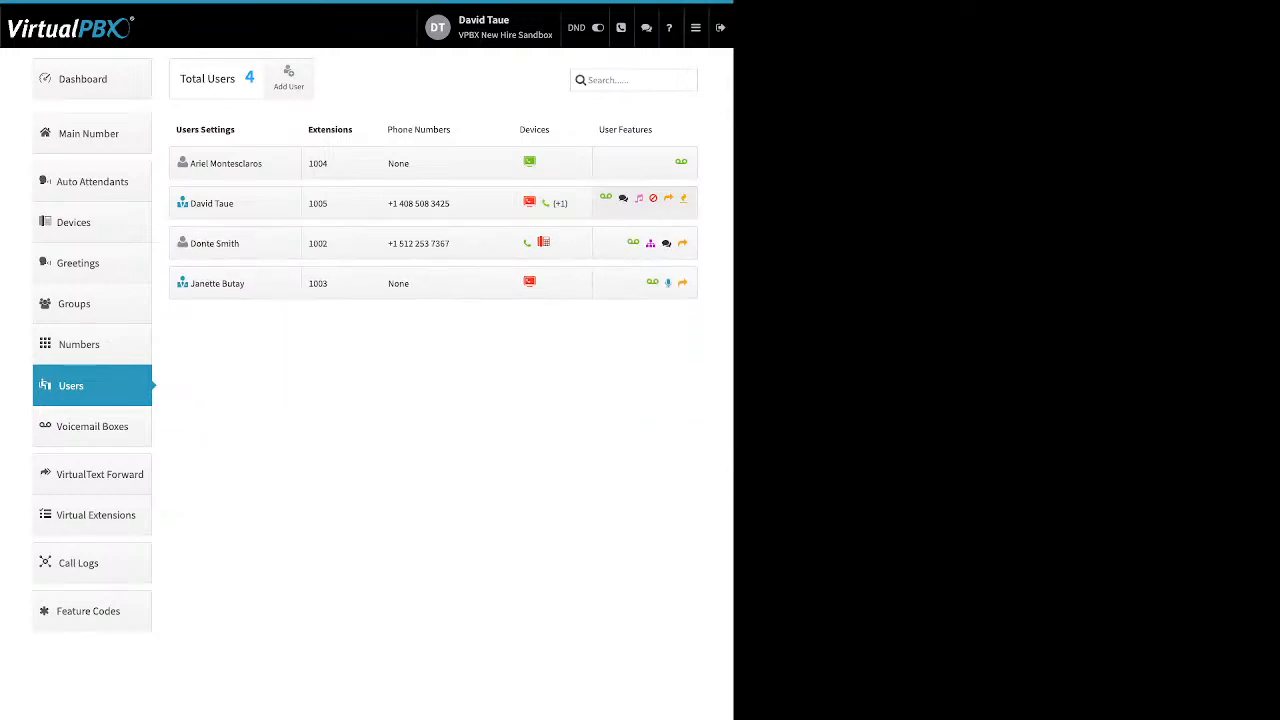
{"action": "left_click", "coordinate": [645, 203]}
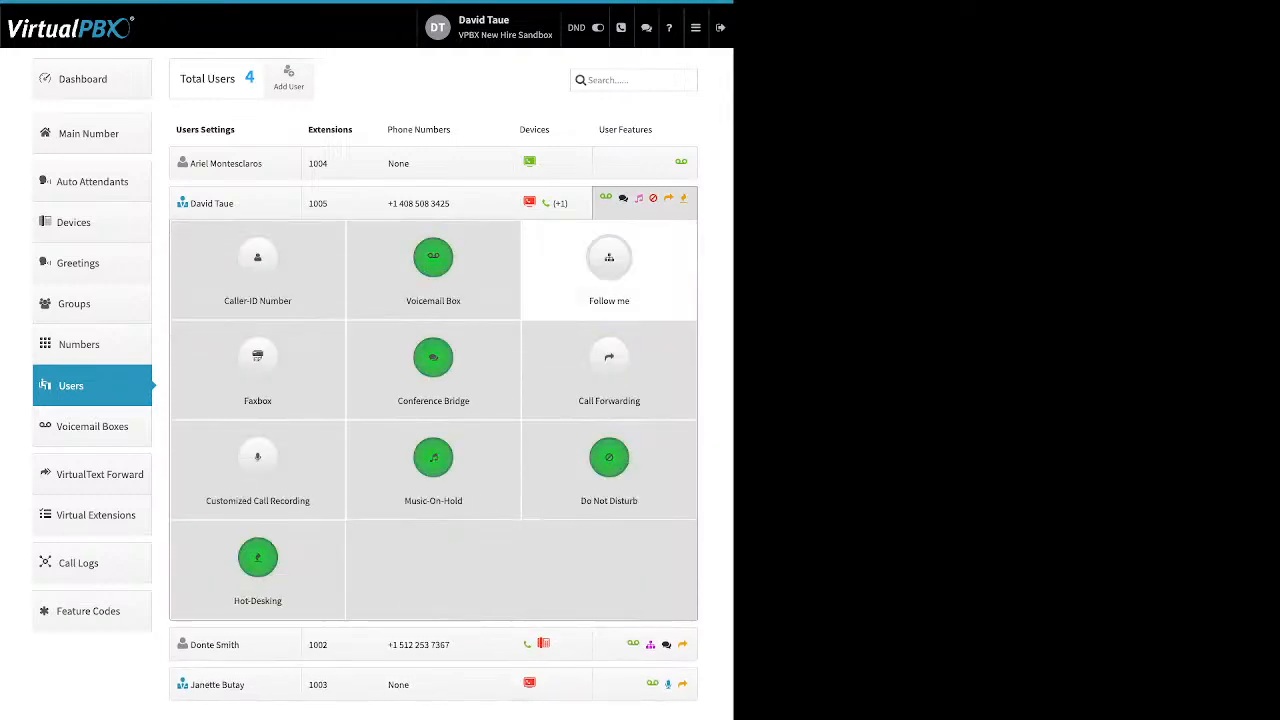
{"action": "left_click", "coordinate": [609, 262]}
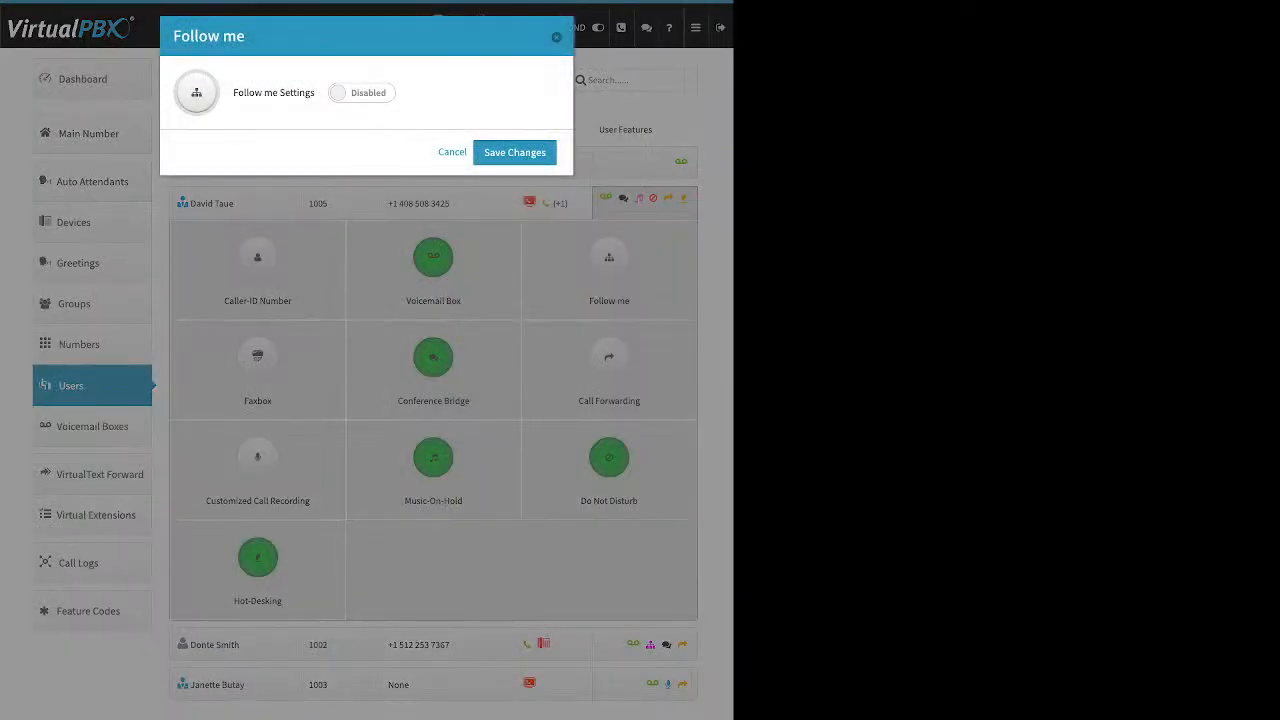
{"action": "left_click", "coordinate": [362, 93]}
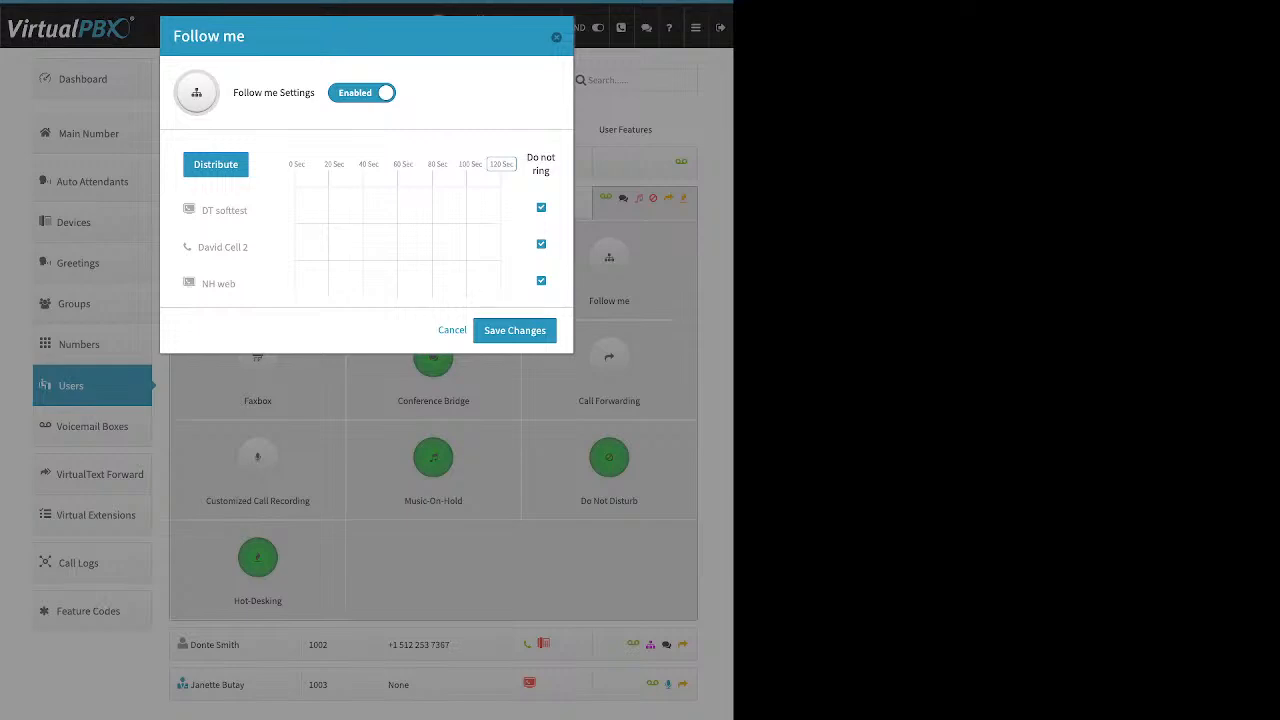
{"action": "left_click_drag", "start_coordinate": [551, 172], "coordinate": [533, 158]}
{"action": "left_click", "coordinate": [536, 163]}
{"action": "left_click", "coordinate": [541, 207]}
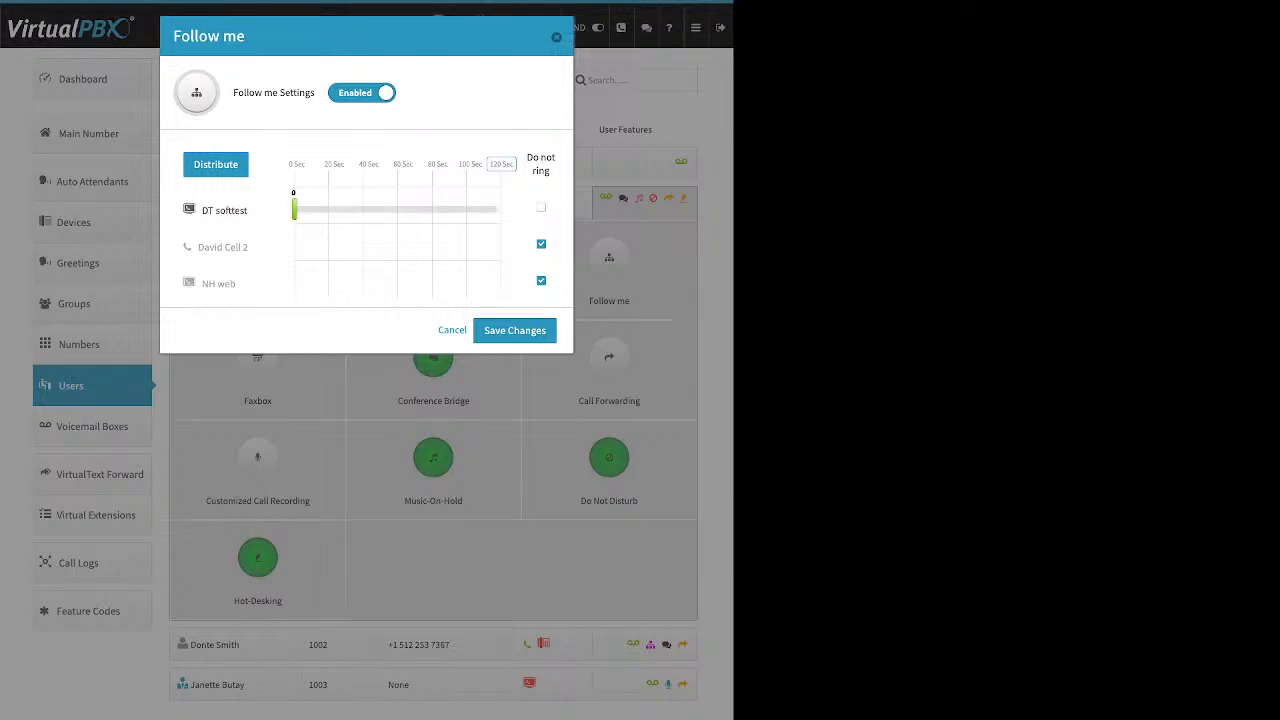
Let NH web ring for the full 120 seconds and DT softtest for about 52 seconds.
{"action": "left_click", "coordinate": [541, 280]}
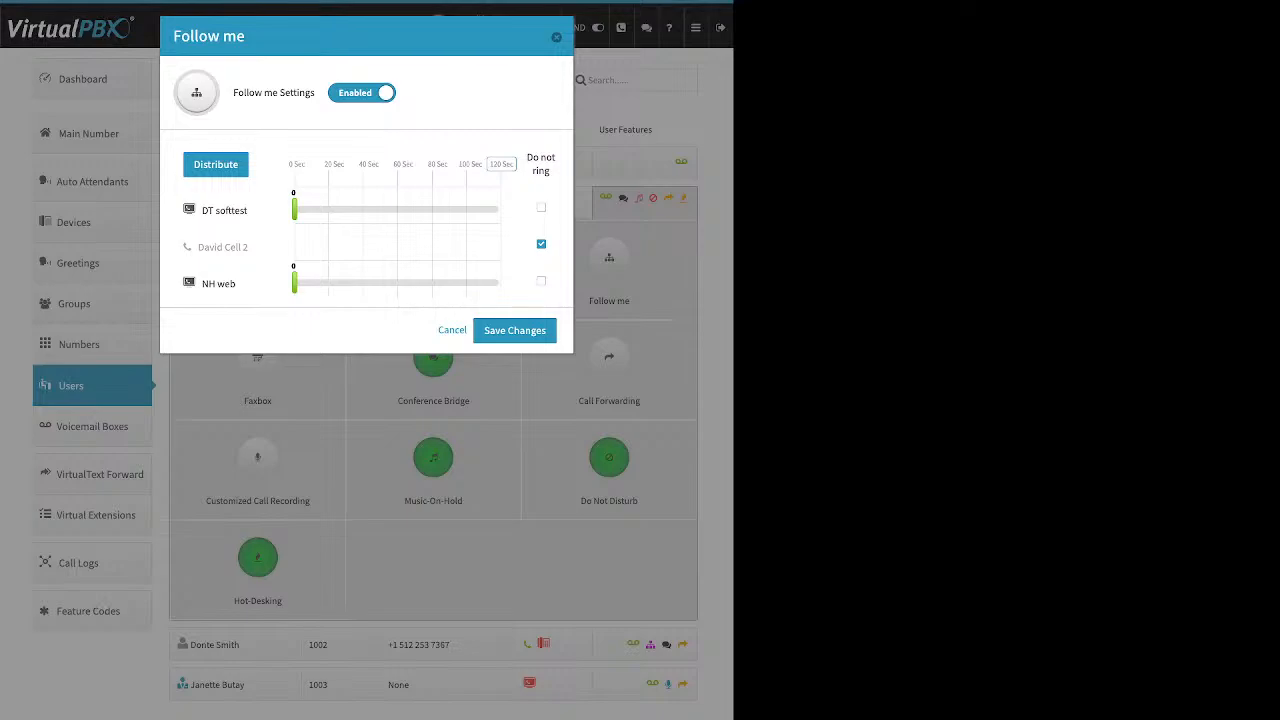
{"action": "left_click_drag", "start_coordinate": [294, 283], "coordinate": [501, 283]}
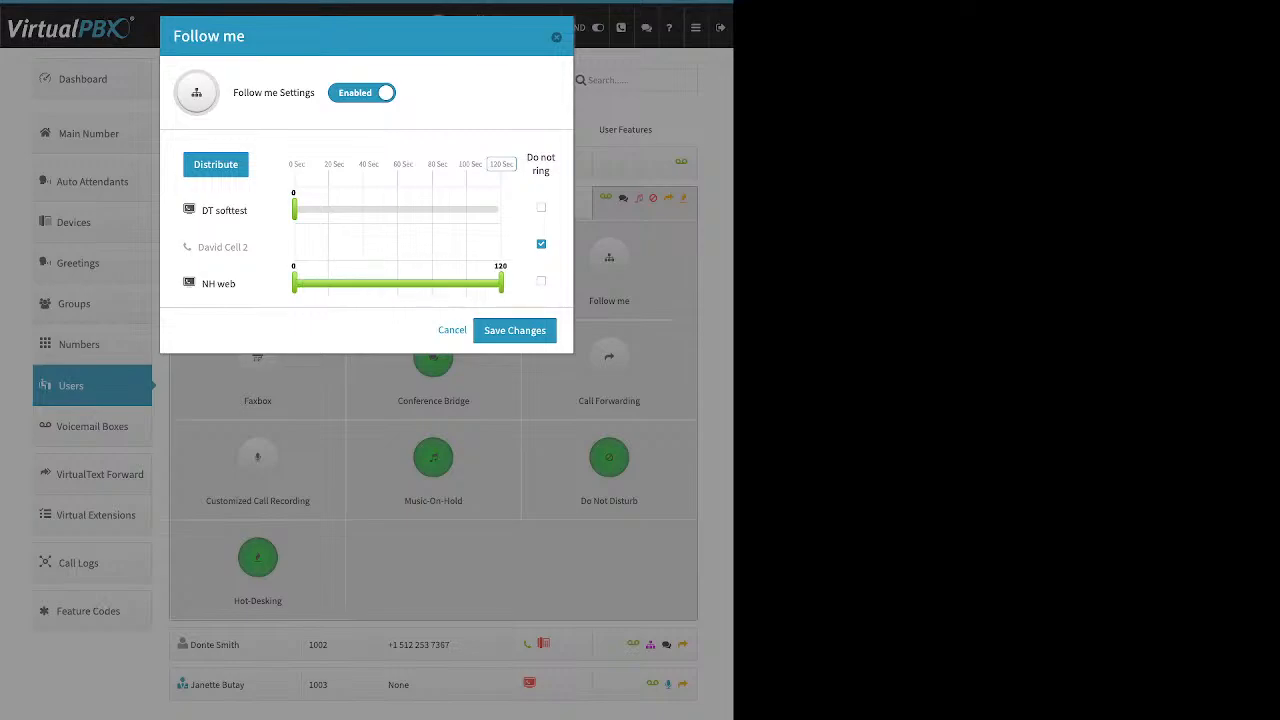
{"action": "left_click_drag", "start_coordinate": [294, 210], "coordinate": [384, 210]}
Set the Follow me ring timeout to 90 seconds.
{"action": "left_click_drag", "start_coordinate": [194, 164], "coordinate": [306, 164]}
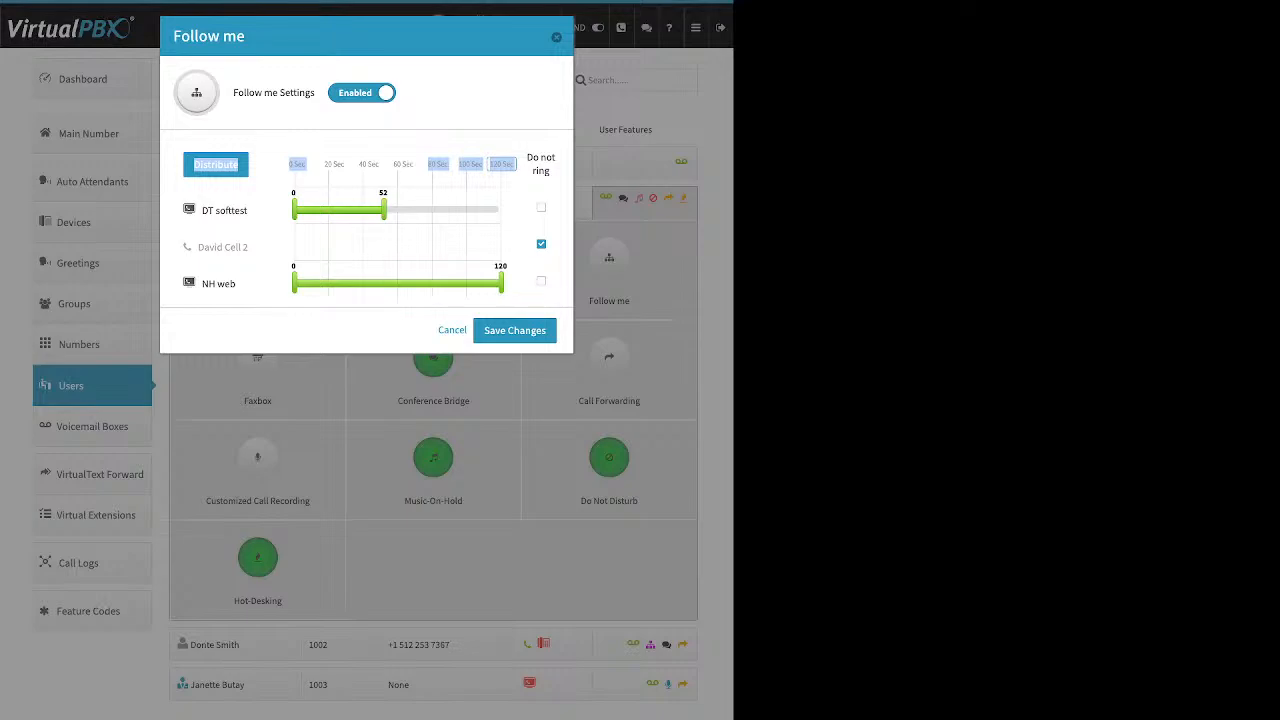
{"action": "left_click", "coordinate": [502, 164]}
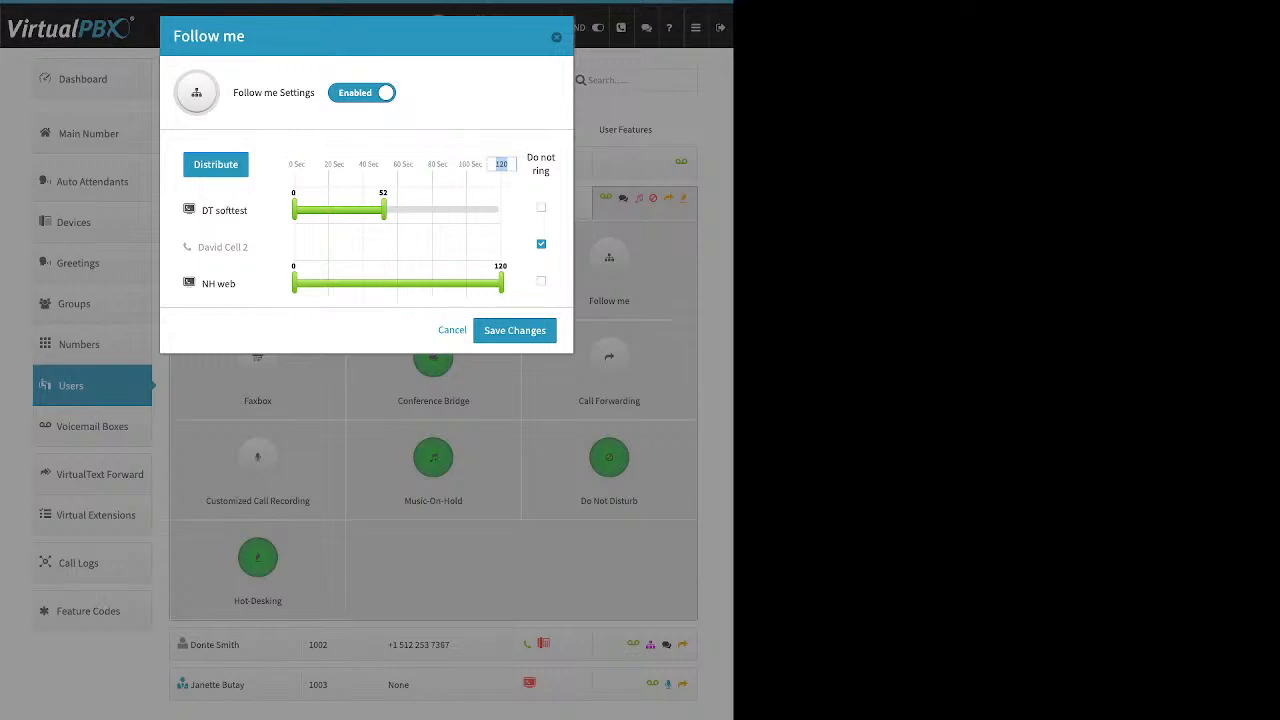
{"action": "type", "text": "90"}
{"action": "key", "text": "Return"}
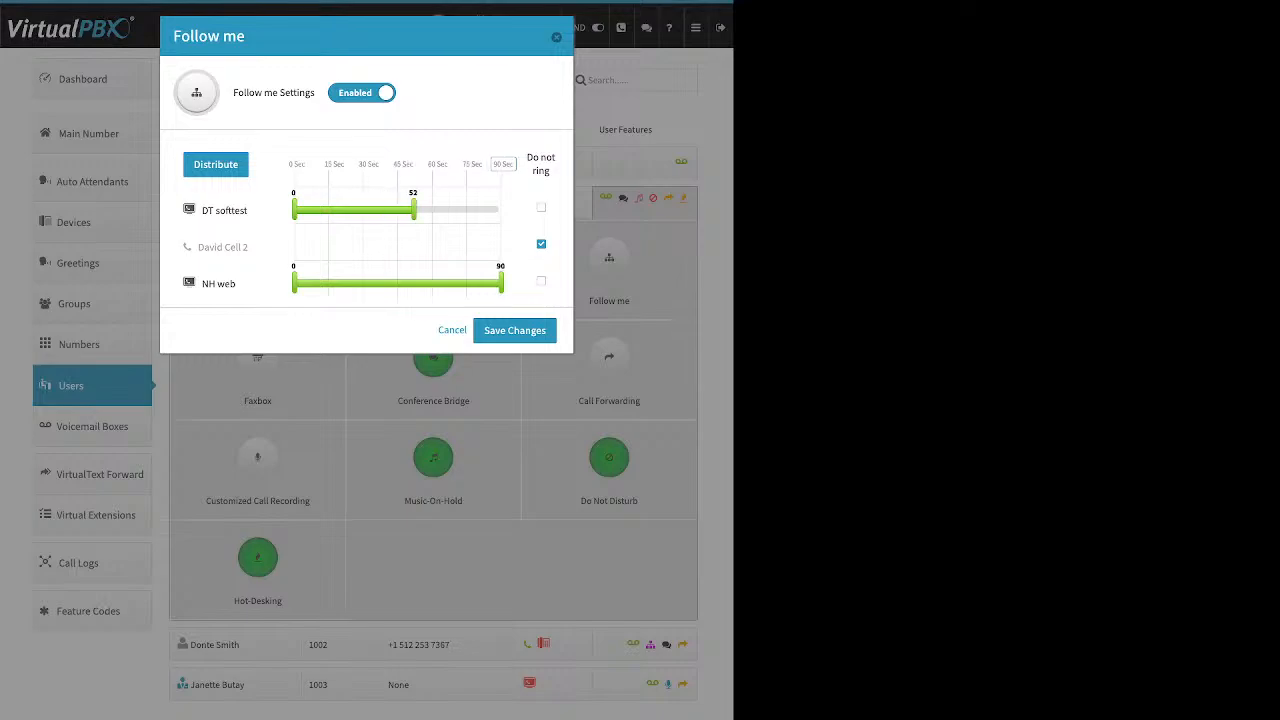
Distribute the ring times, move NH web to ring first, redistribute, and close Follow me without saving.
{"action": "left_click", "coordinate": [215, 164]}
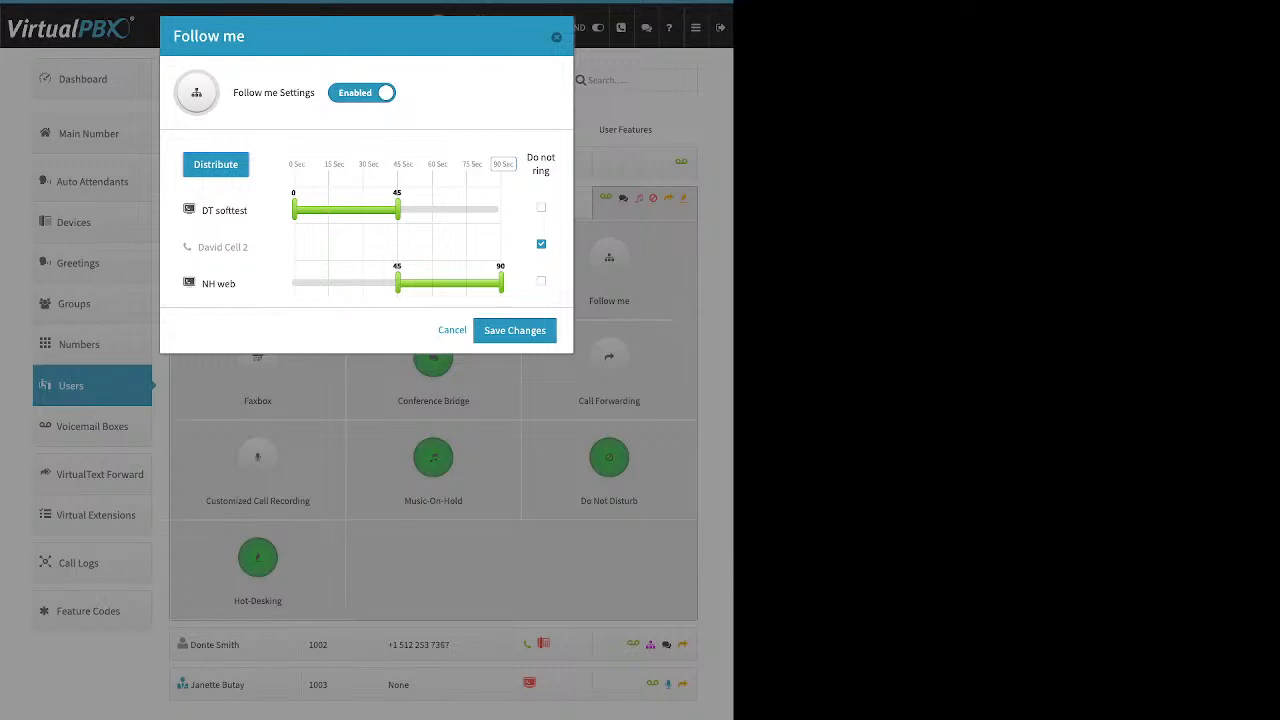
{"action": "left_click_drag", "start_coordinate": [218, 284], "coordinate": [221, 194]}
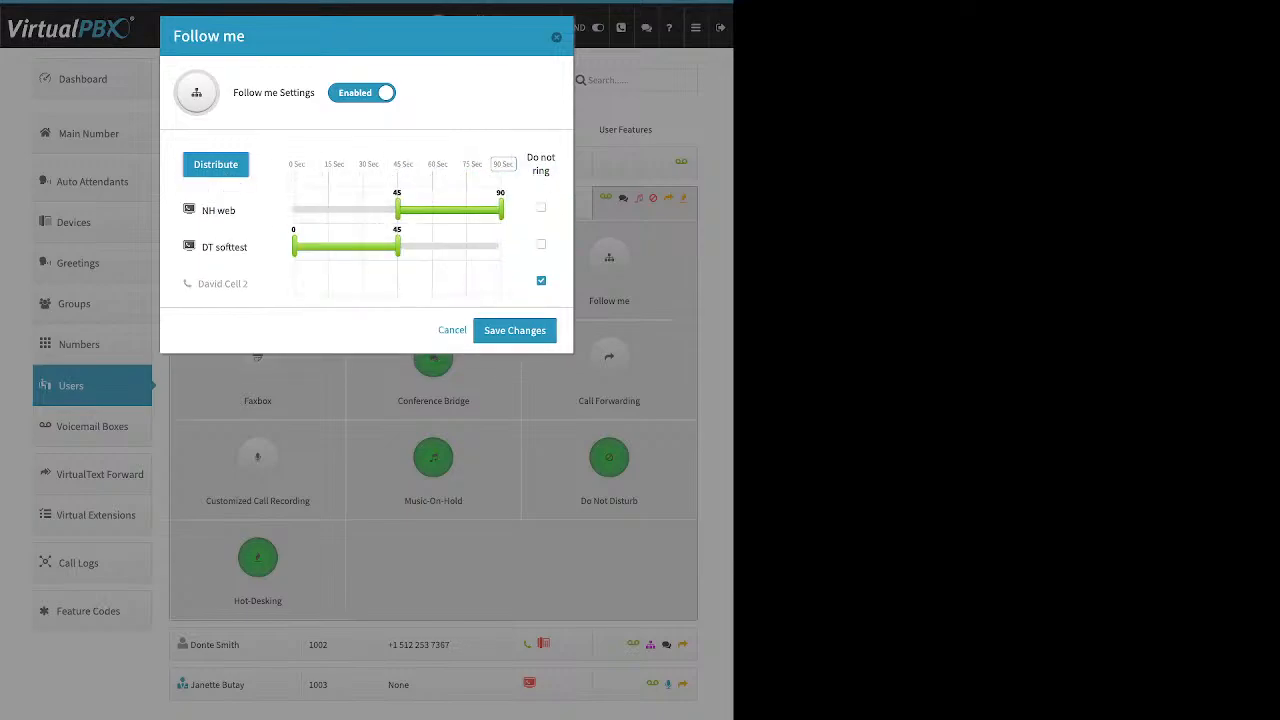
{"action": "left_click", "coordinate": [215, 164]}
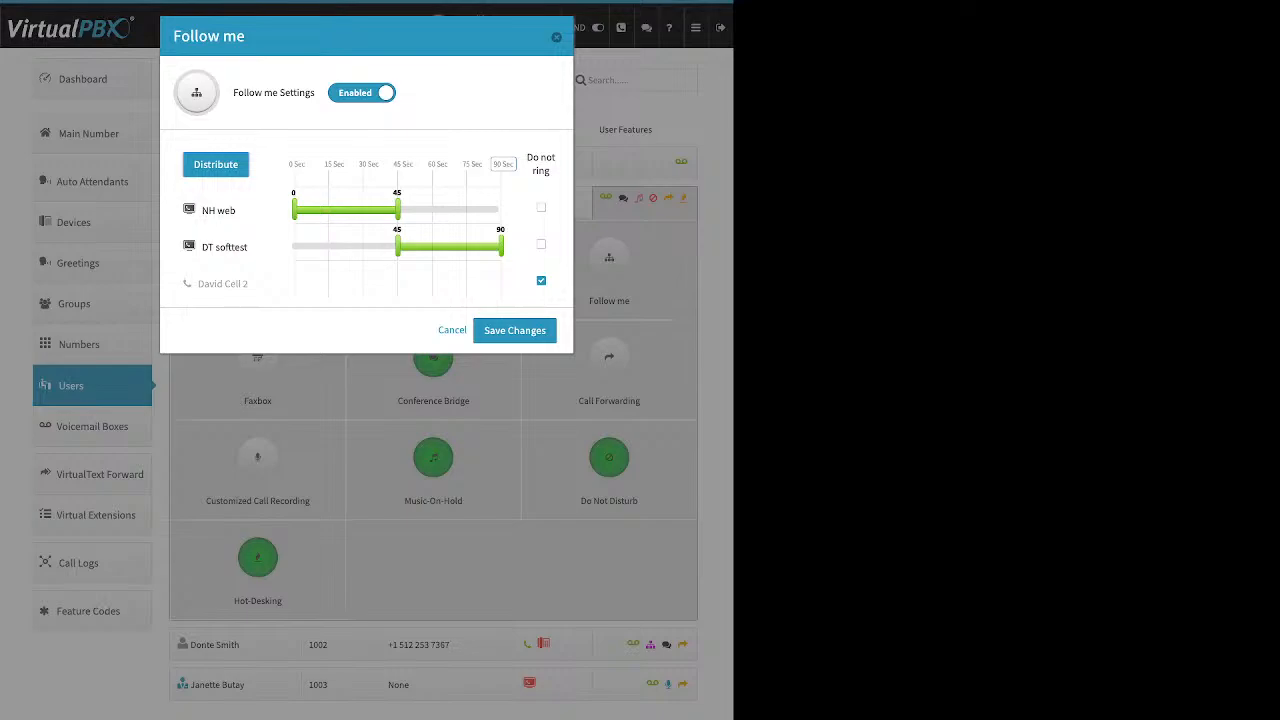
{"action": "left_click", "coordinate": [556, 37]}
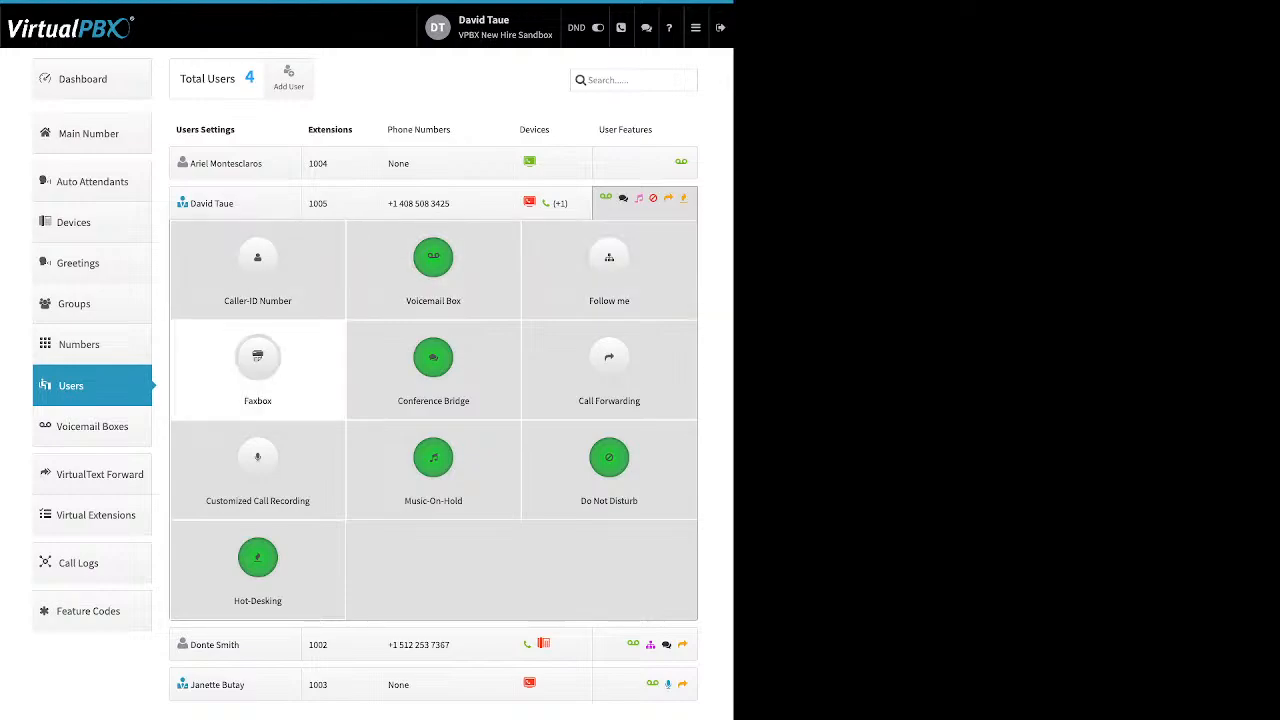
Open the Faxbox feature, enable it to review the fax number options, and close without saving.
{"action": "left_click", "coordinate": [257, 362]}
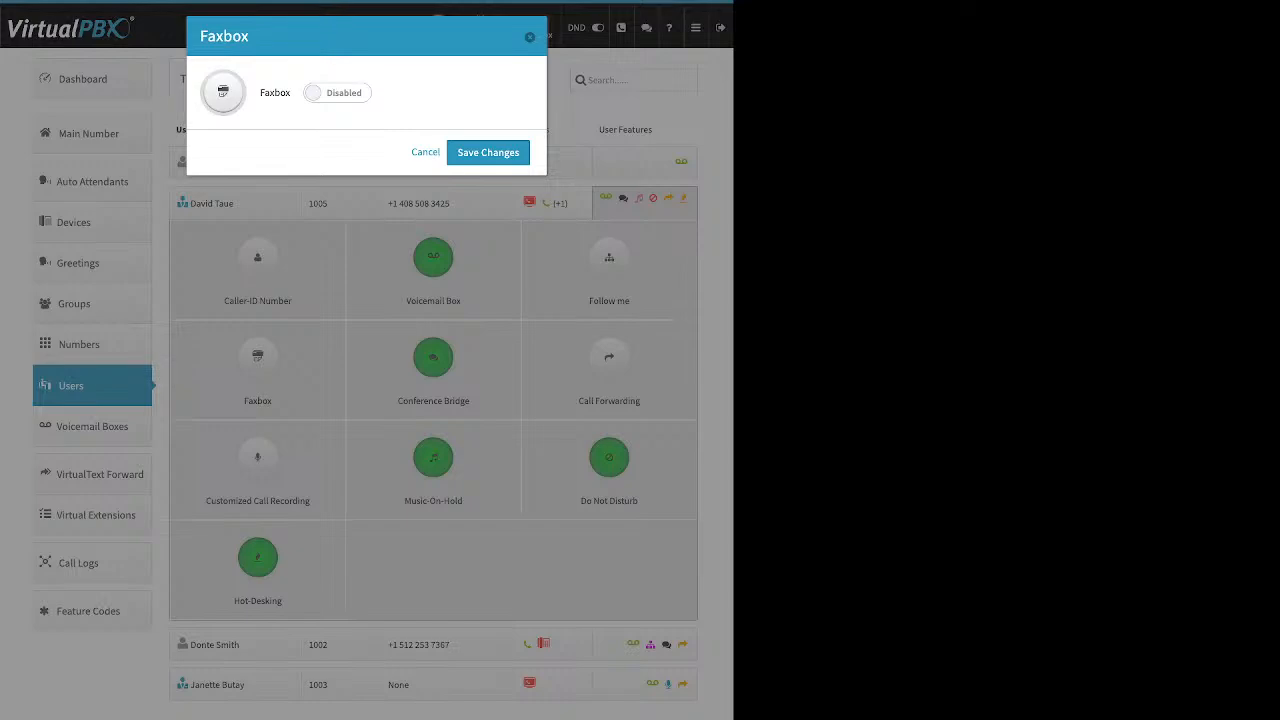
{"action": "left_click", "coordinate": [337, 93]}
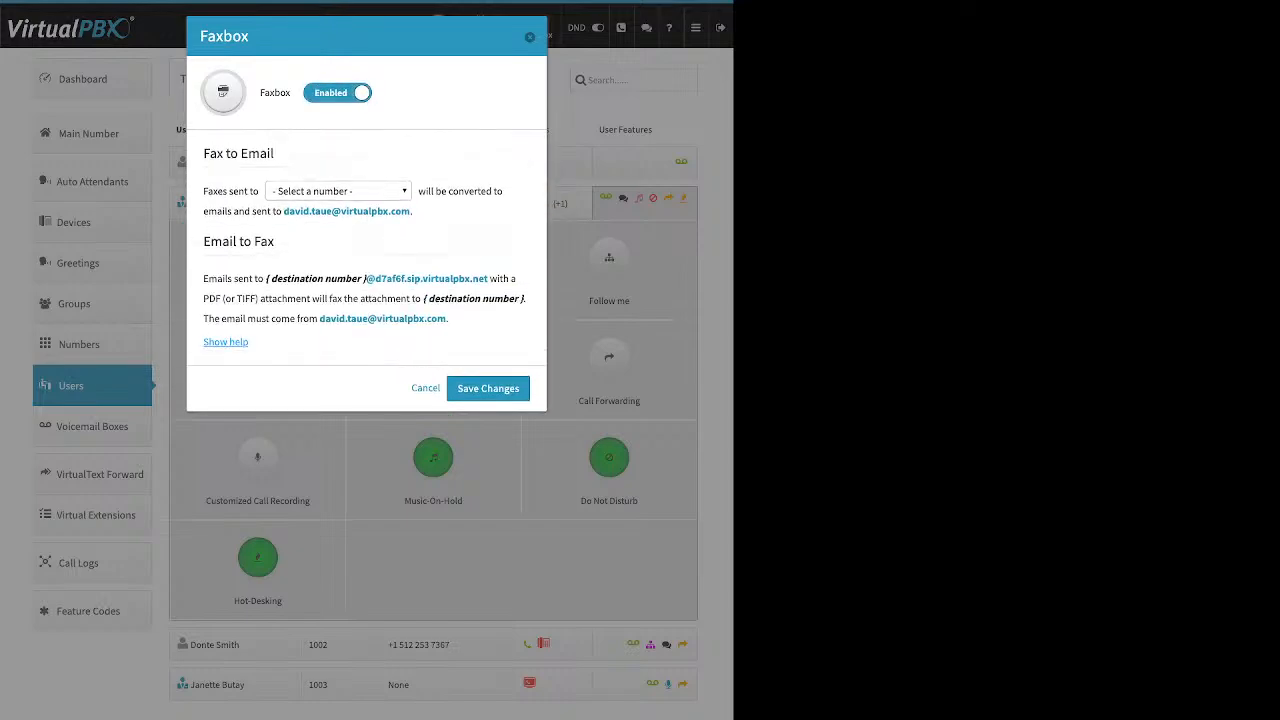
{"action": "left_click", "coordinate": [338, 191]}
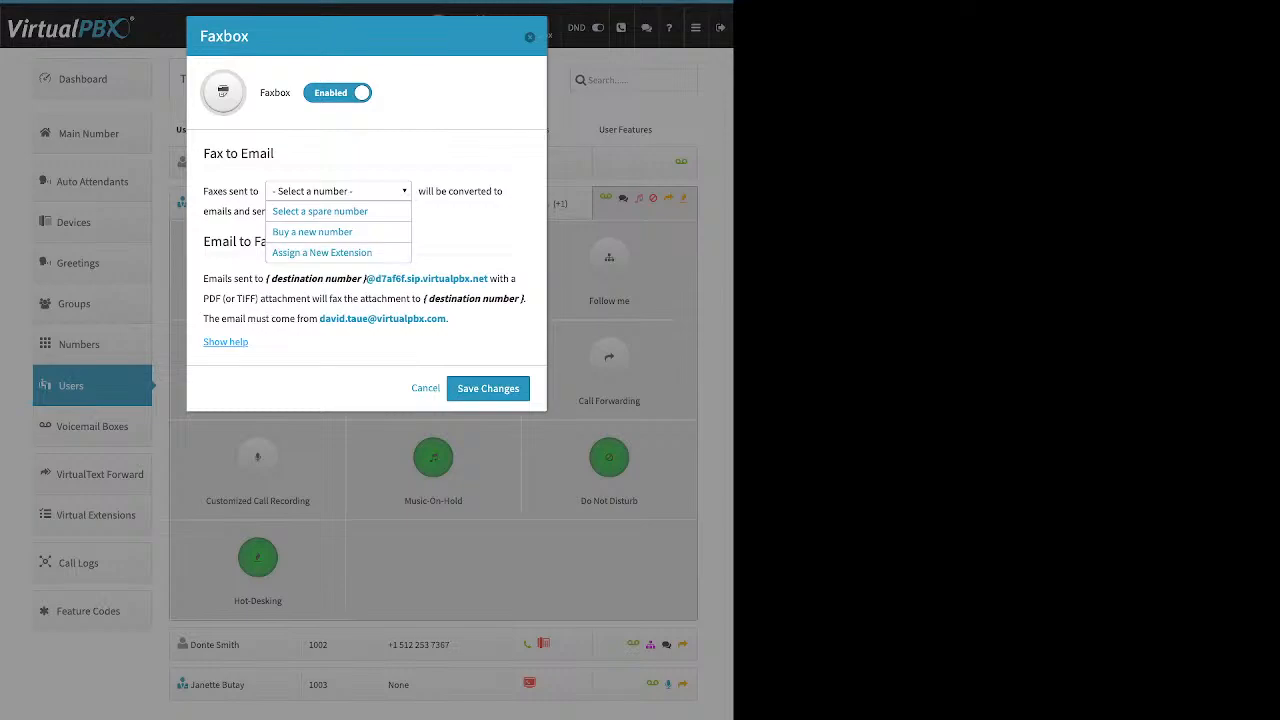
{"action": "key", "text": "Escape"}
{"action": "key", "text": "Escape"}
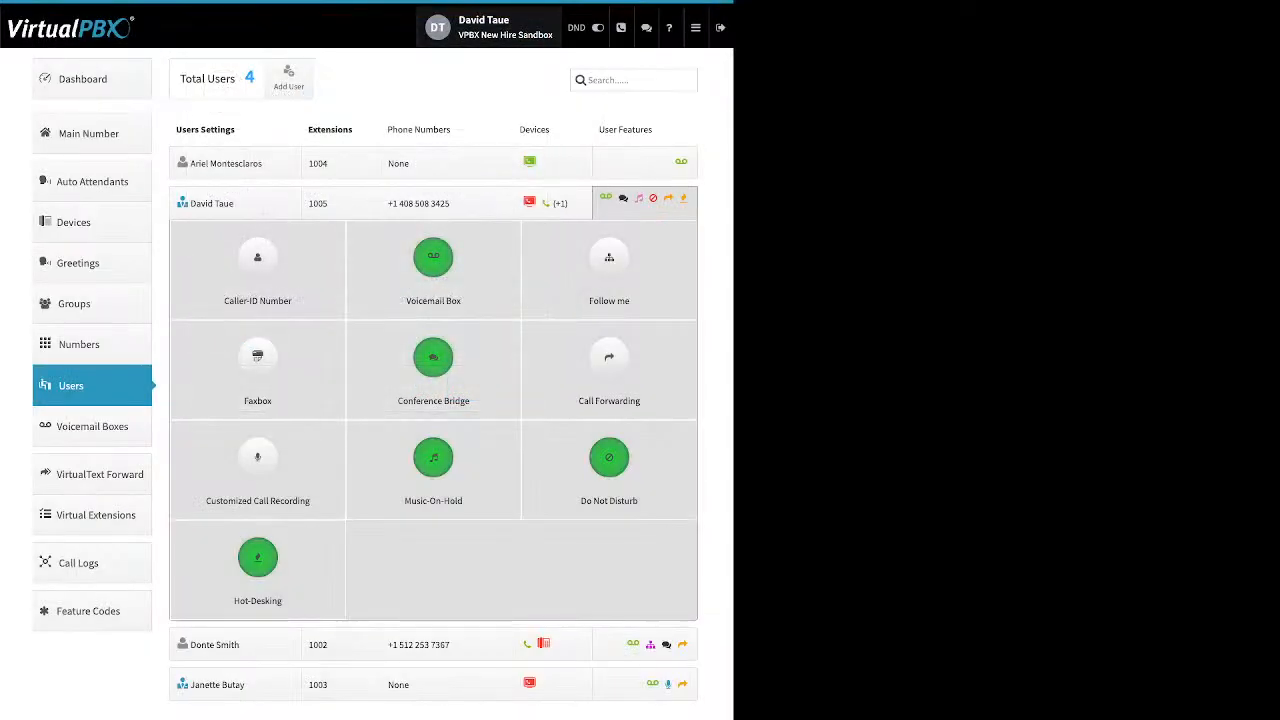
Open the Conference Bridge feature and review its room number, PIN and video conferencing settings before closing it.
{"action": "left_click", "coordinate": [433, 358]}
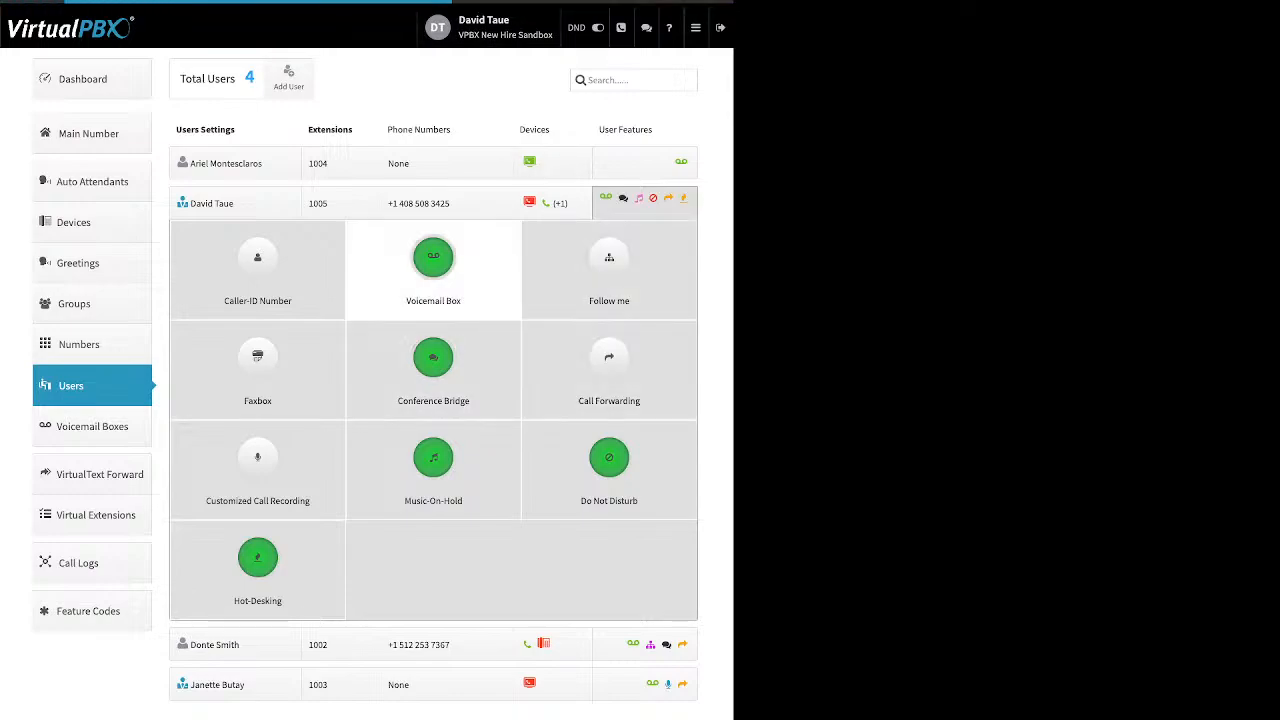
{"action": "left_click_drag", "start_coordinate": [259, 92], "coordinate": [364, 92]}
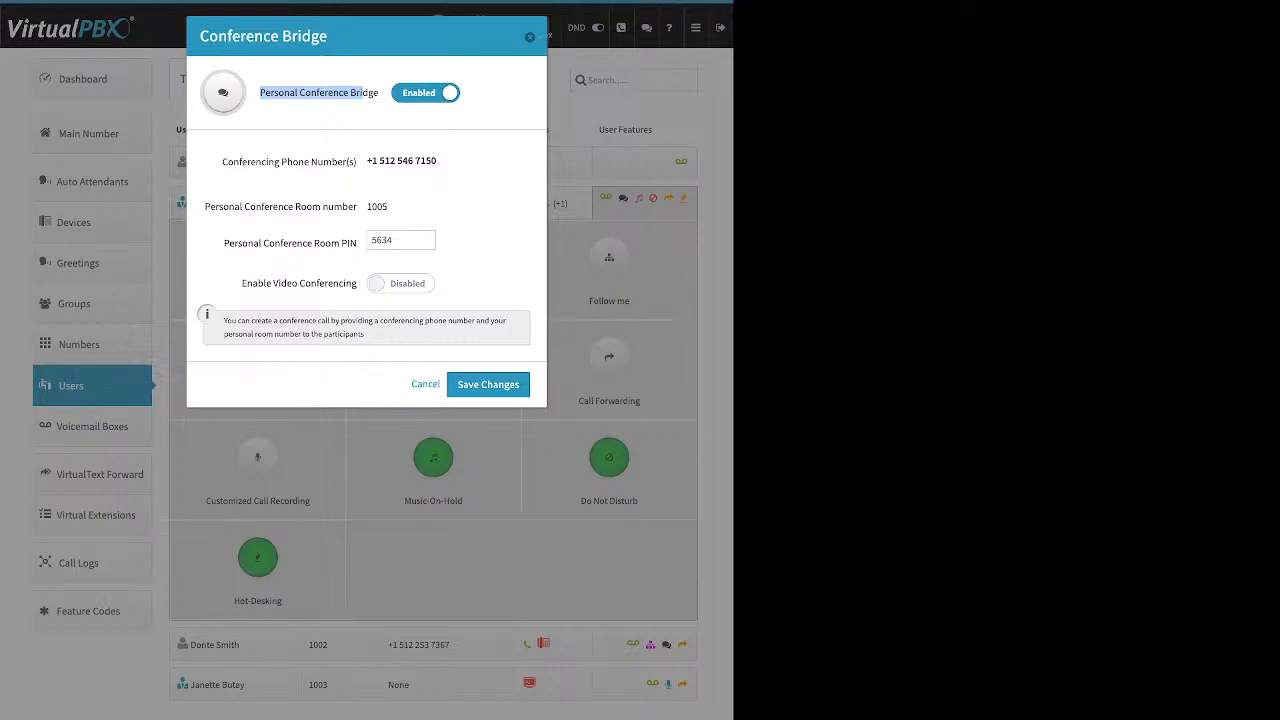
{"action": "left_click_drag", "start_coordinate": [224, 243], "coordinate": [357, 243]}
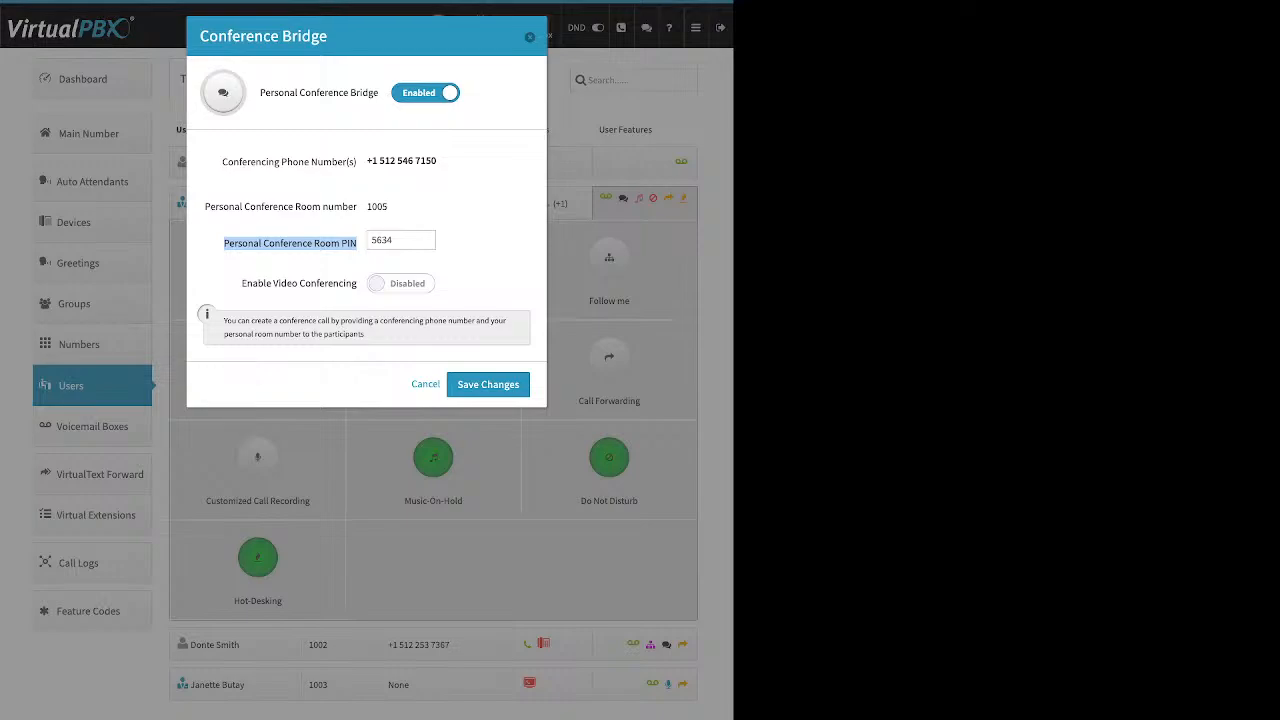
{"action": "left_click_drag", "start_coordinate": [241, 283], "coordinate": [357, 283]}
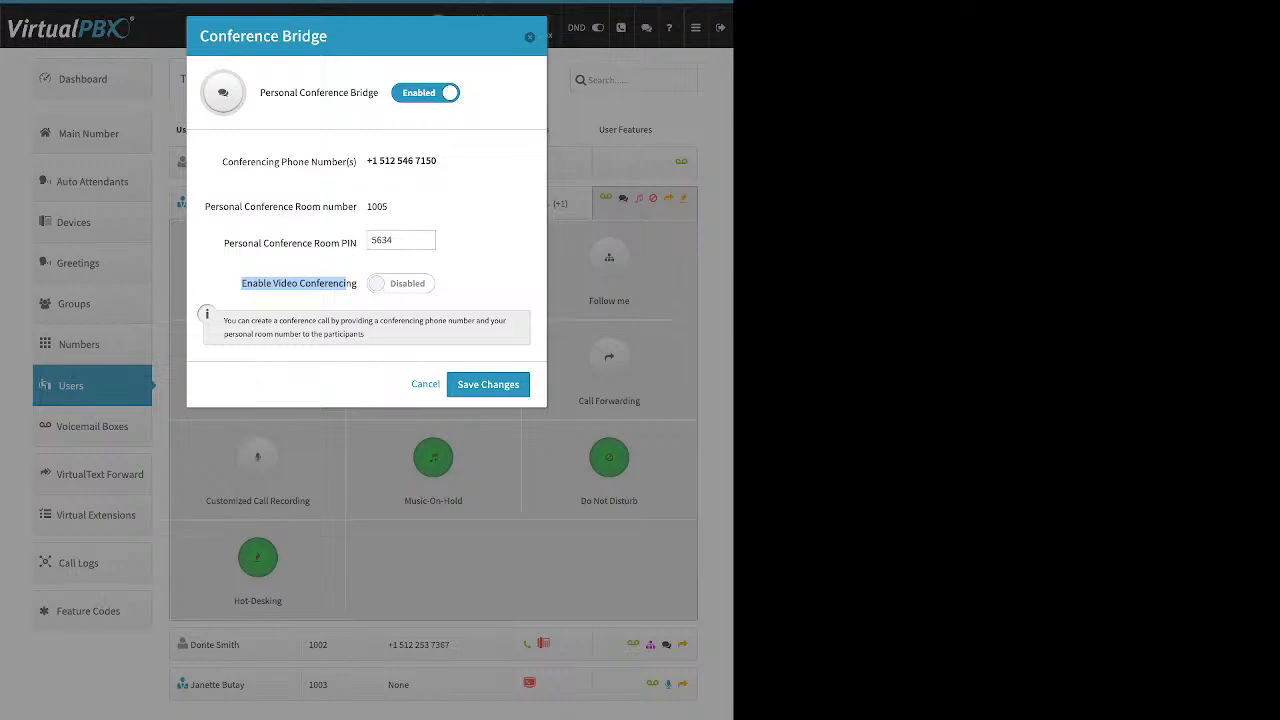
{"action": "key", "text": "Escape"}
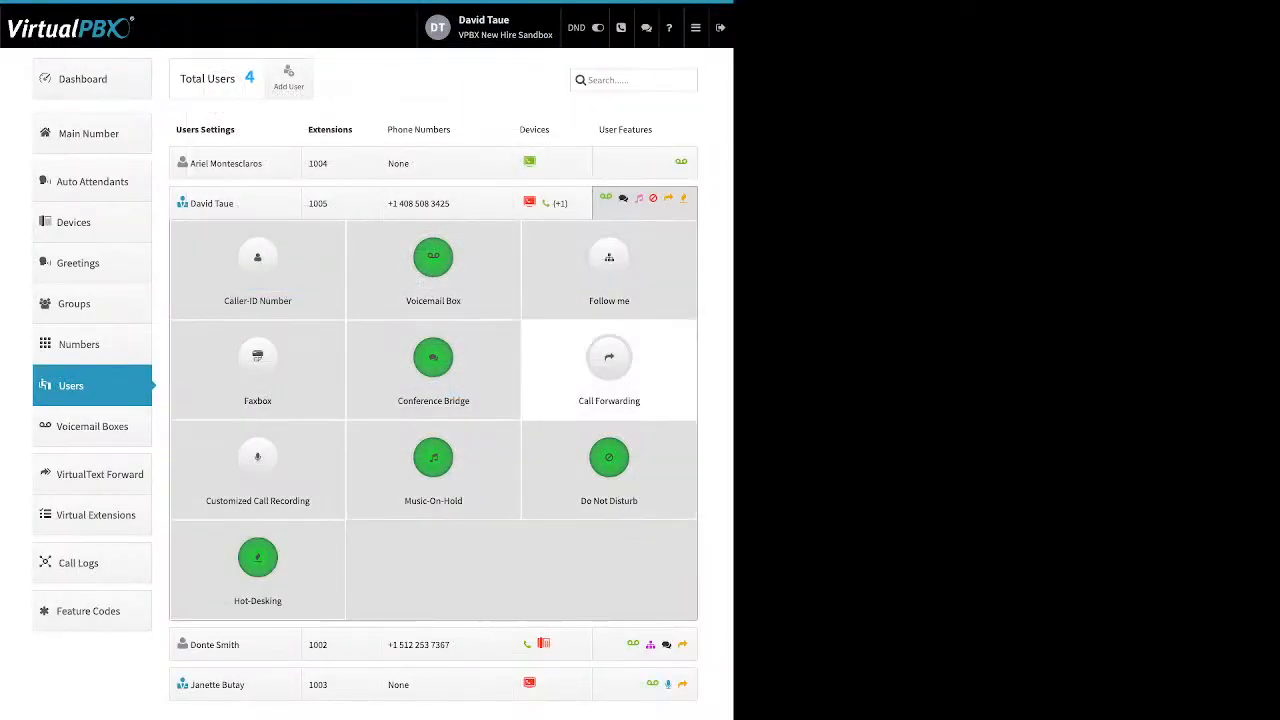
Open the Call Forwarding feature and review its forwarding number and options before closing it.
{"action": "left_click", "coordinate": [609, 358]}
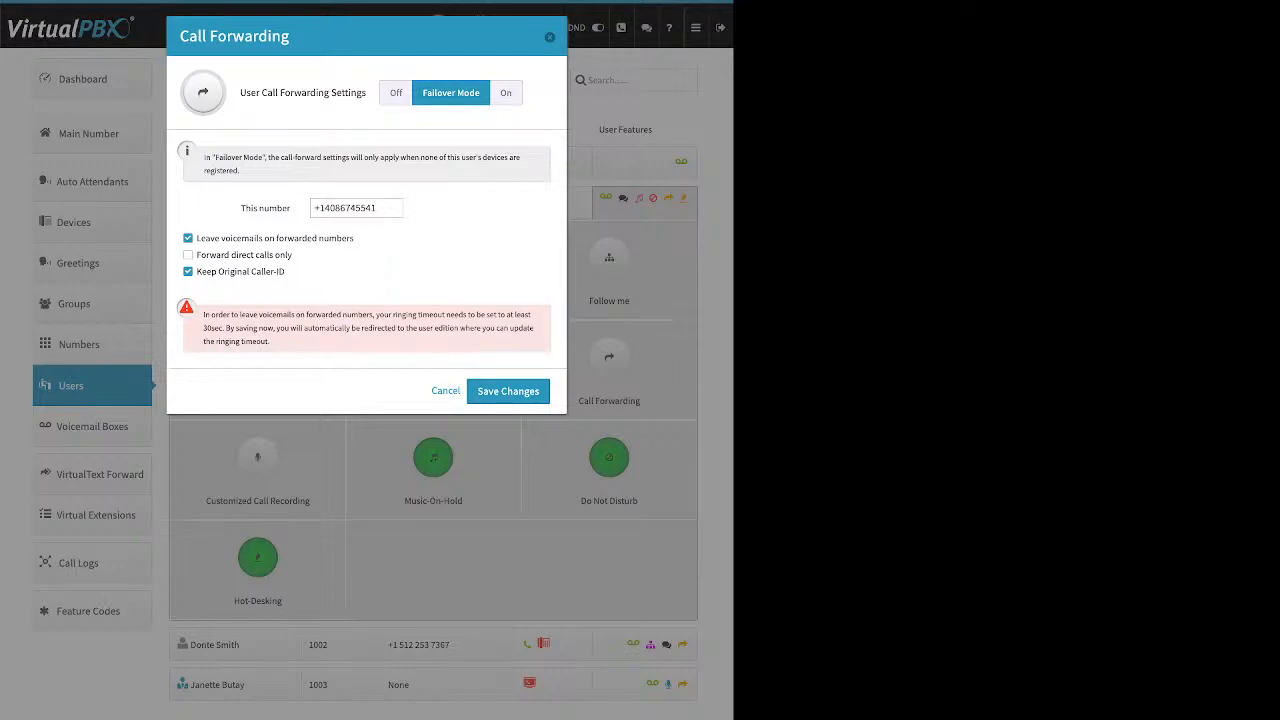
{"action": "left_click_drag", "start_coordinate": [241, 208], "coordinate": [291, 208]}
{"action": "key", "text": "Escape"}
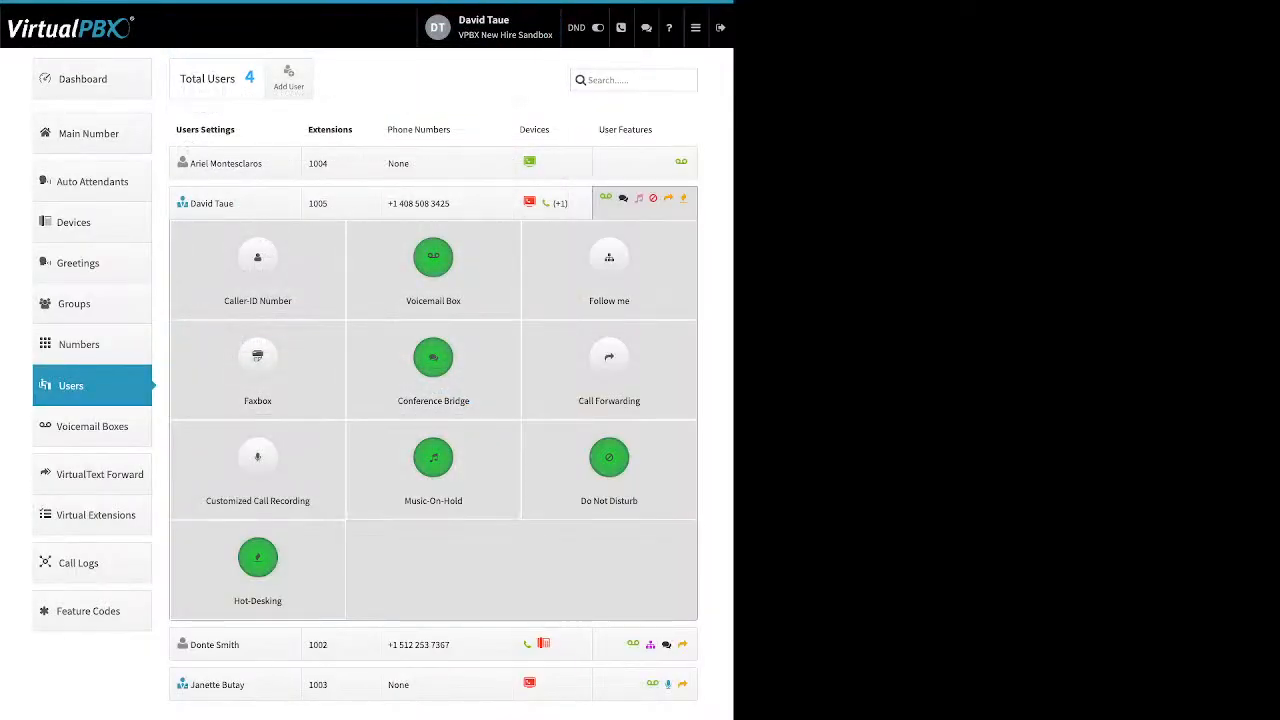
Open Customized Call Recording, enable its customizations, and toggle inbound internal recording to On and then Off.
{"action": "left_click", "coordinate": [257, 460]}
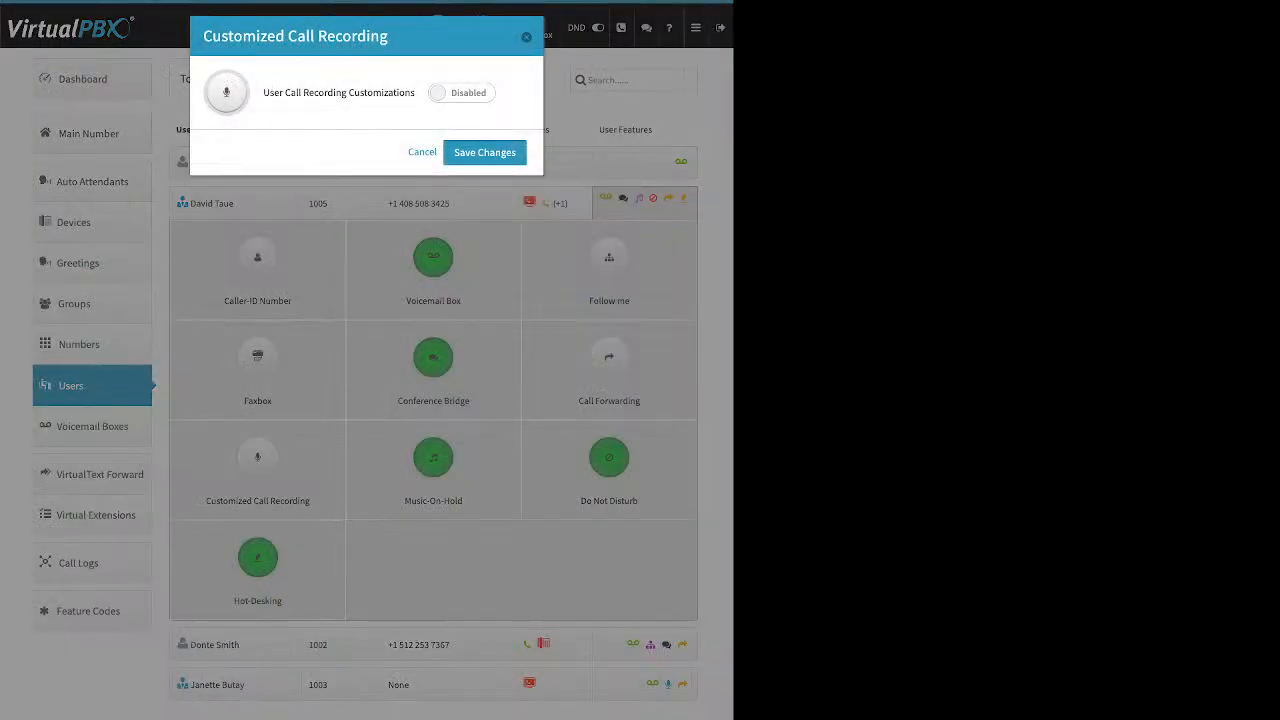
{"action": "triple_click", "coordinate": [339, 93]}
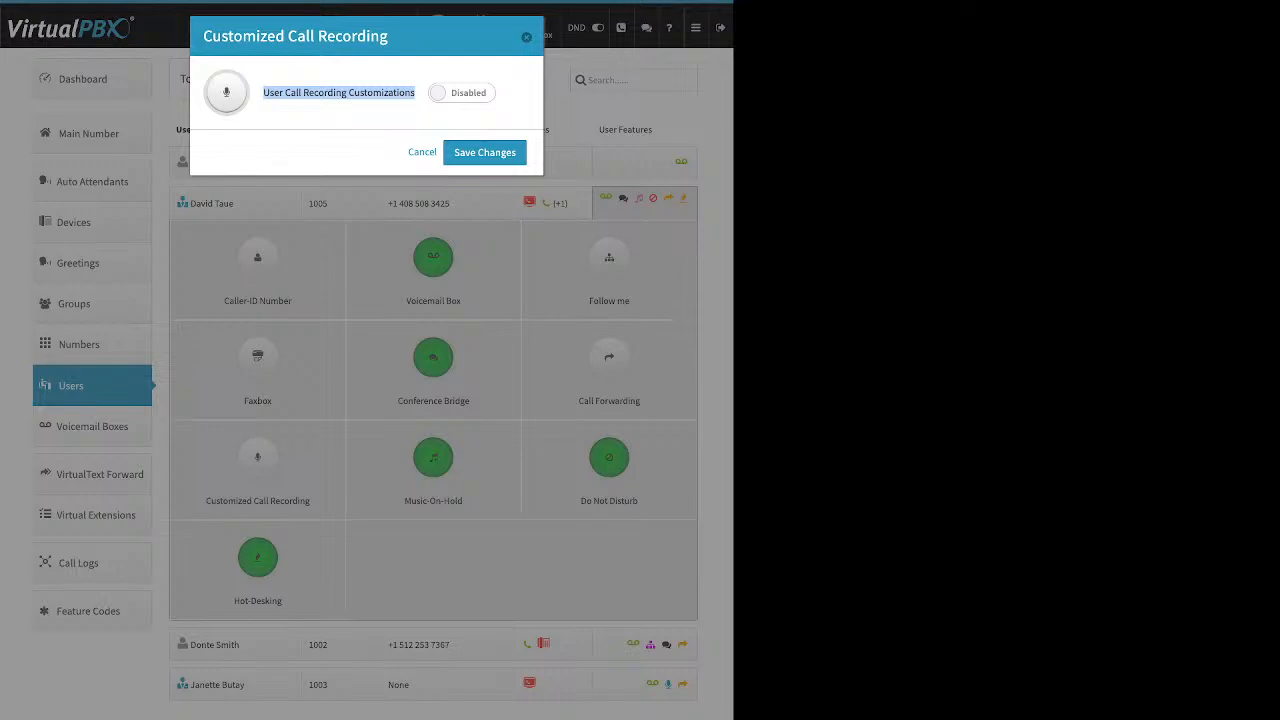
{"action": "left_click", "coordinate": [461, 93]}
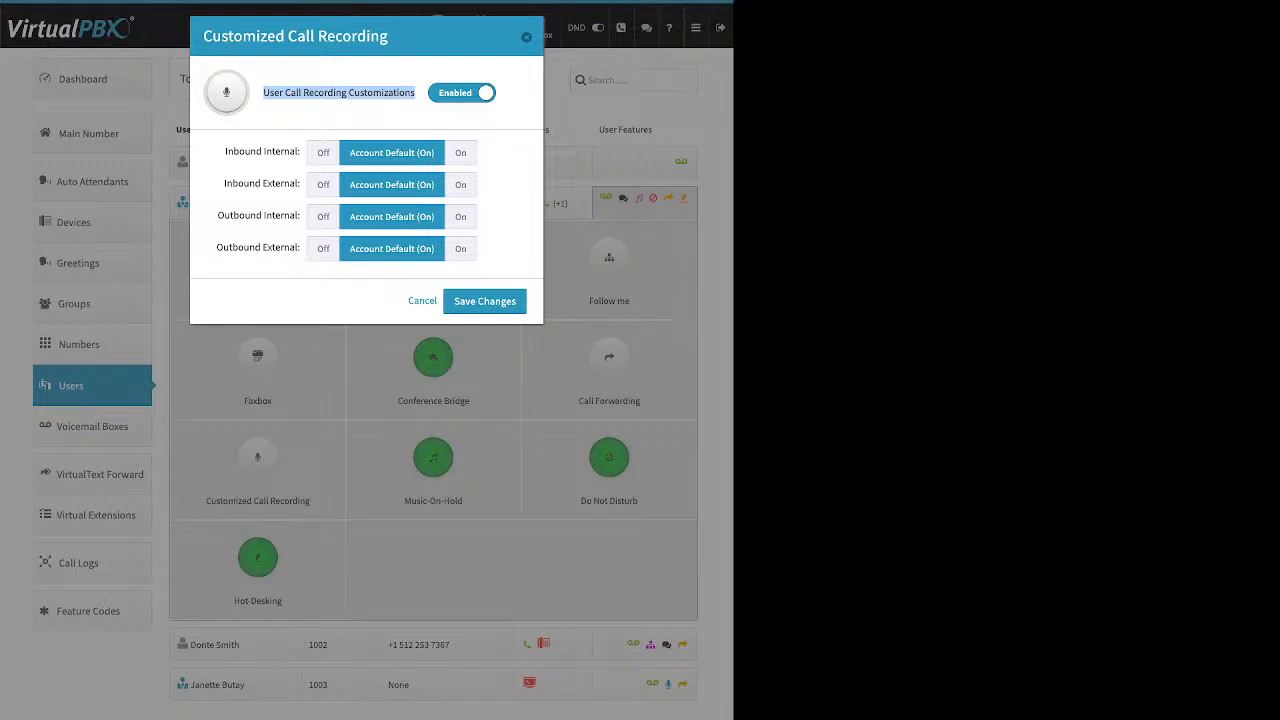
{"action": "left_click_drag", "start_coordinate": [225, 151], "coordinate": [285, 151]}
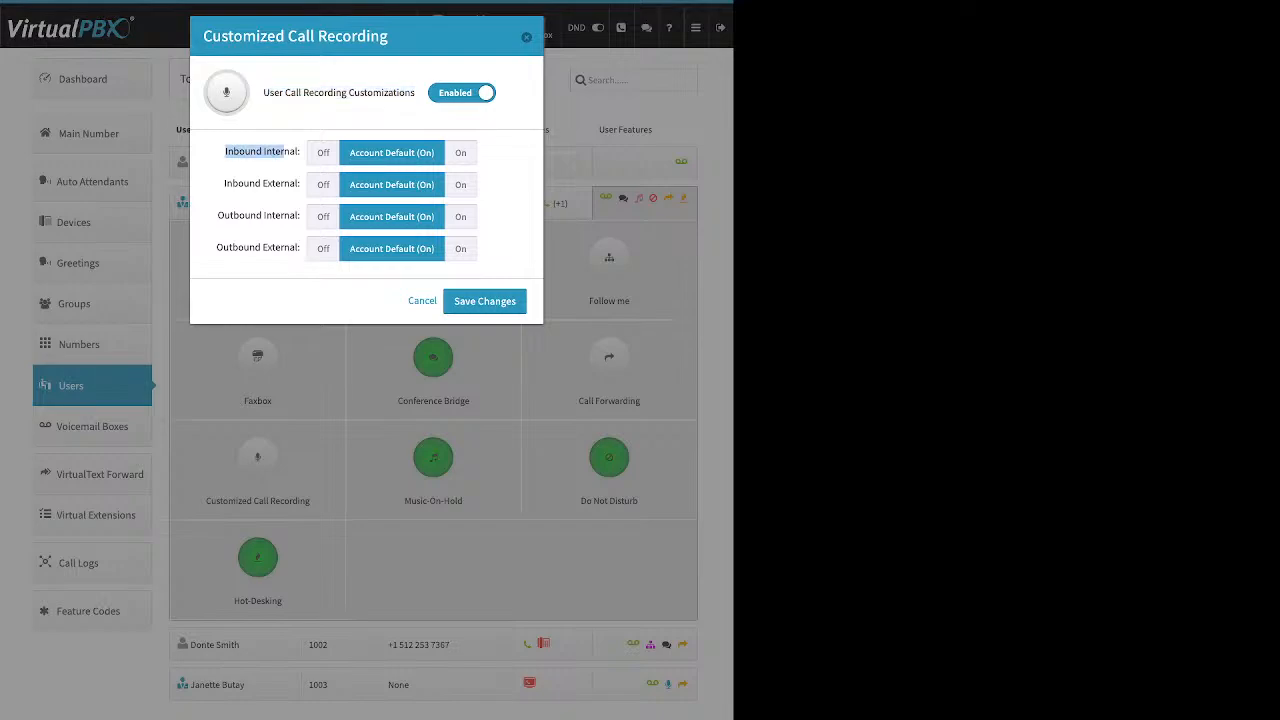
{"action": "left_click", "coordinate": [461, 153]}
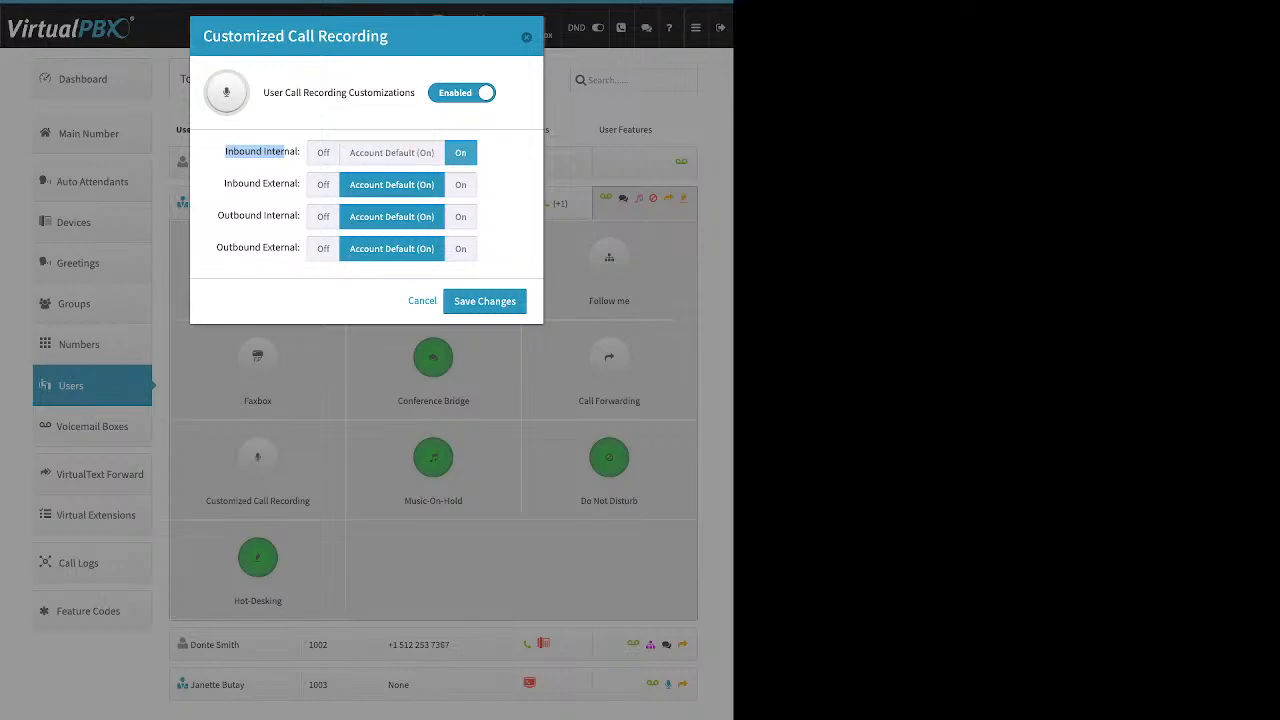
{"action": "left_click", "coordinate": [323, 153]}
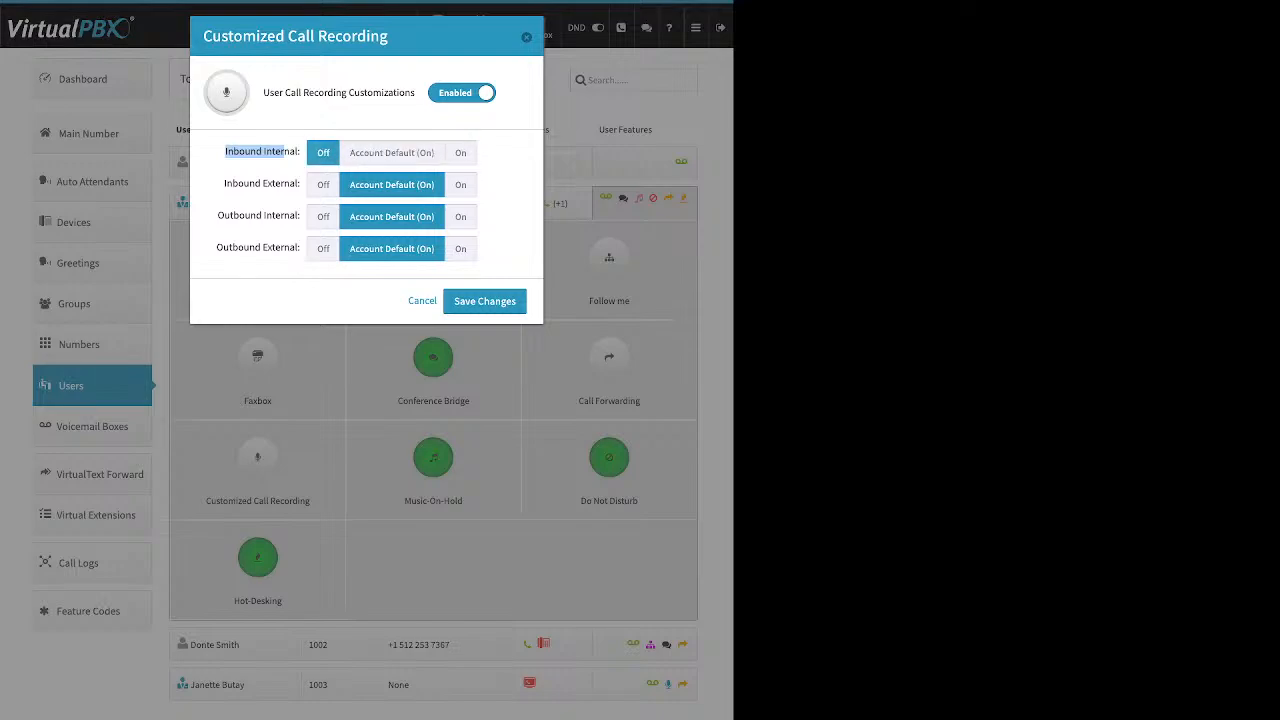
Set inbound external recording to On, outbound internal to Off, and outbound external to On.
{"action": "left_click_drag", "start_coordinate": [224, 183], "coordinate": [298, 183]}
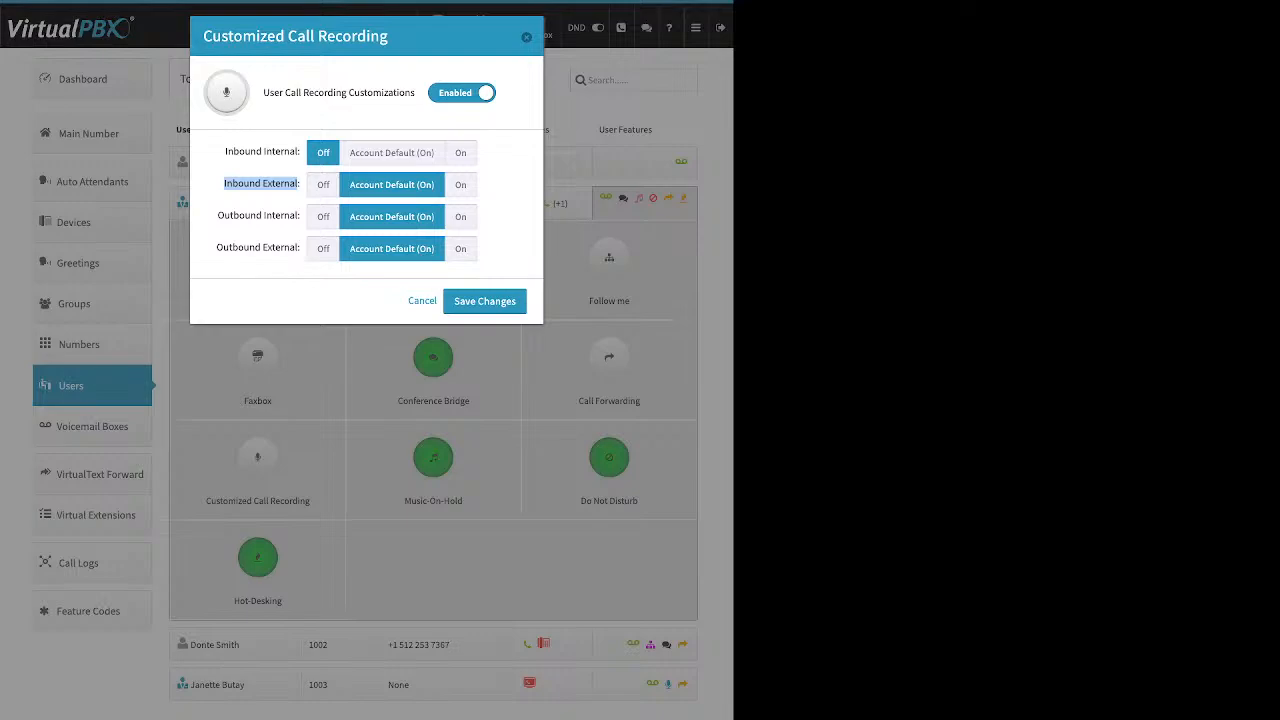
{"action": "left_click", "coordinate": [461, 185]}
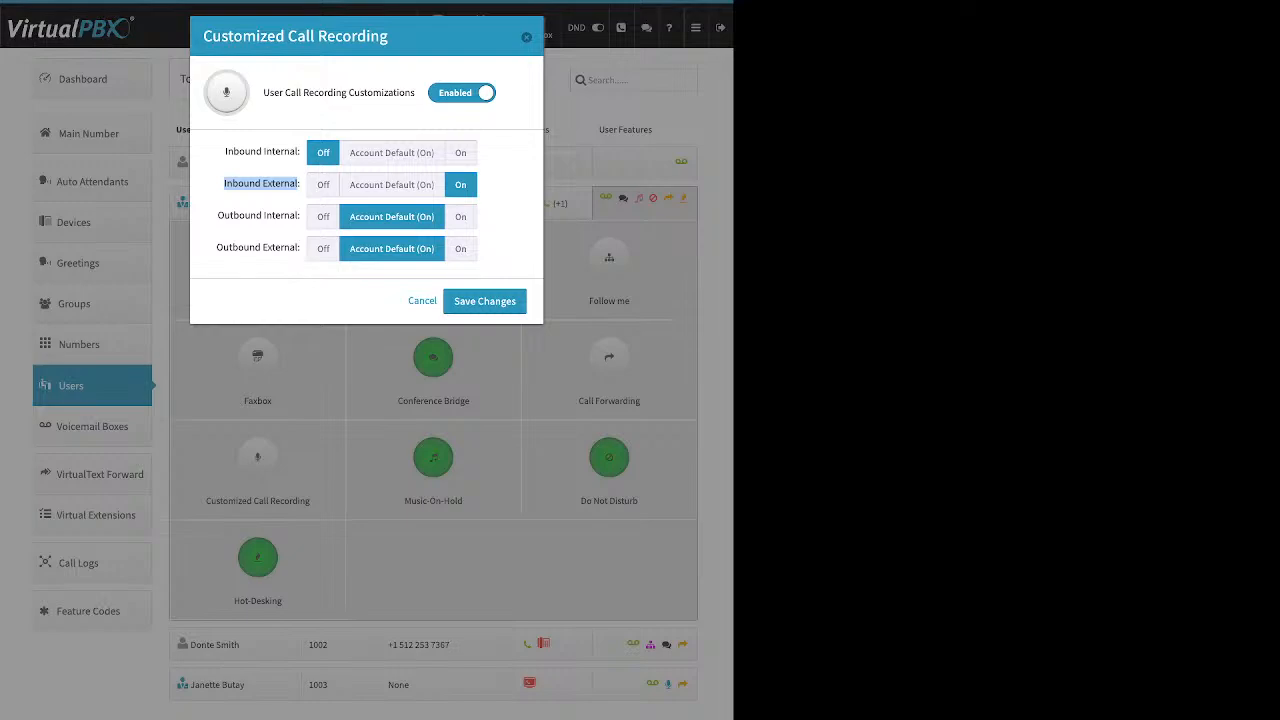
{"action": "left_click", "coordinate": [323, 217]}
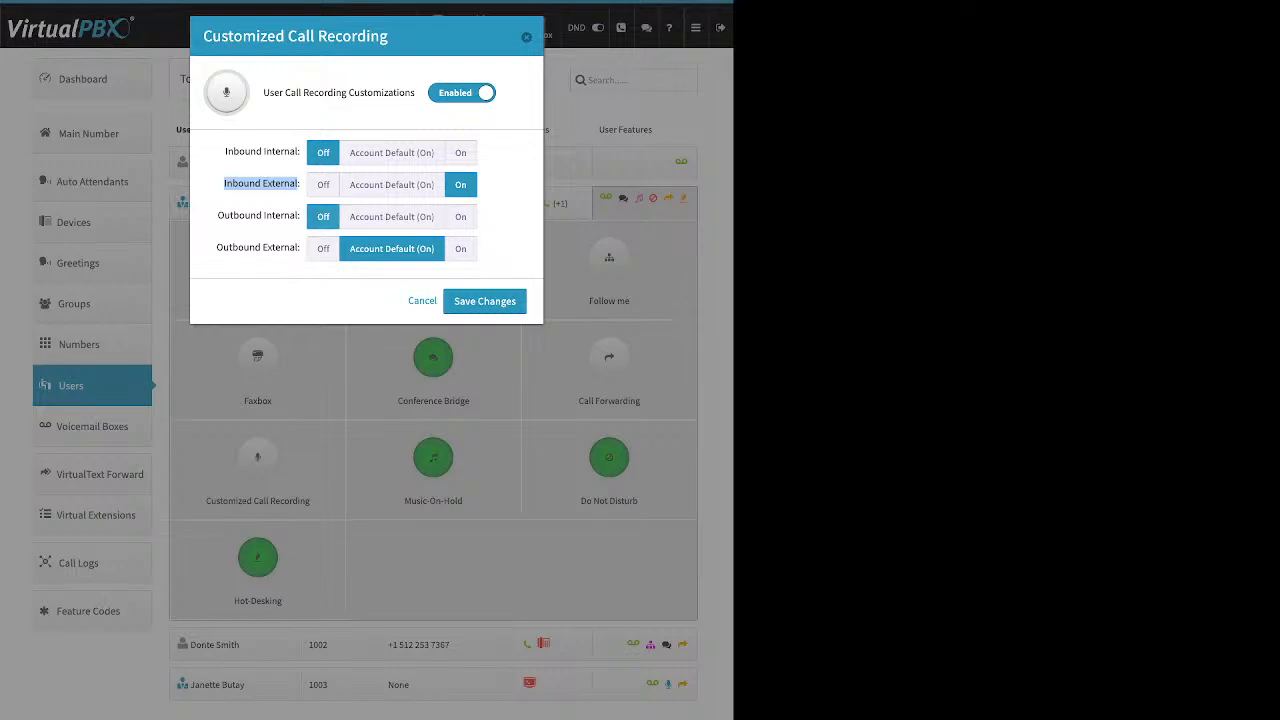
{"action": "left_click_drag", "start_coordinate": [217, 248], "coordinate": [300, 256]}
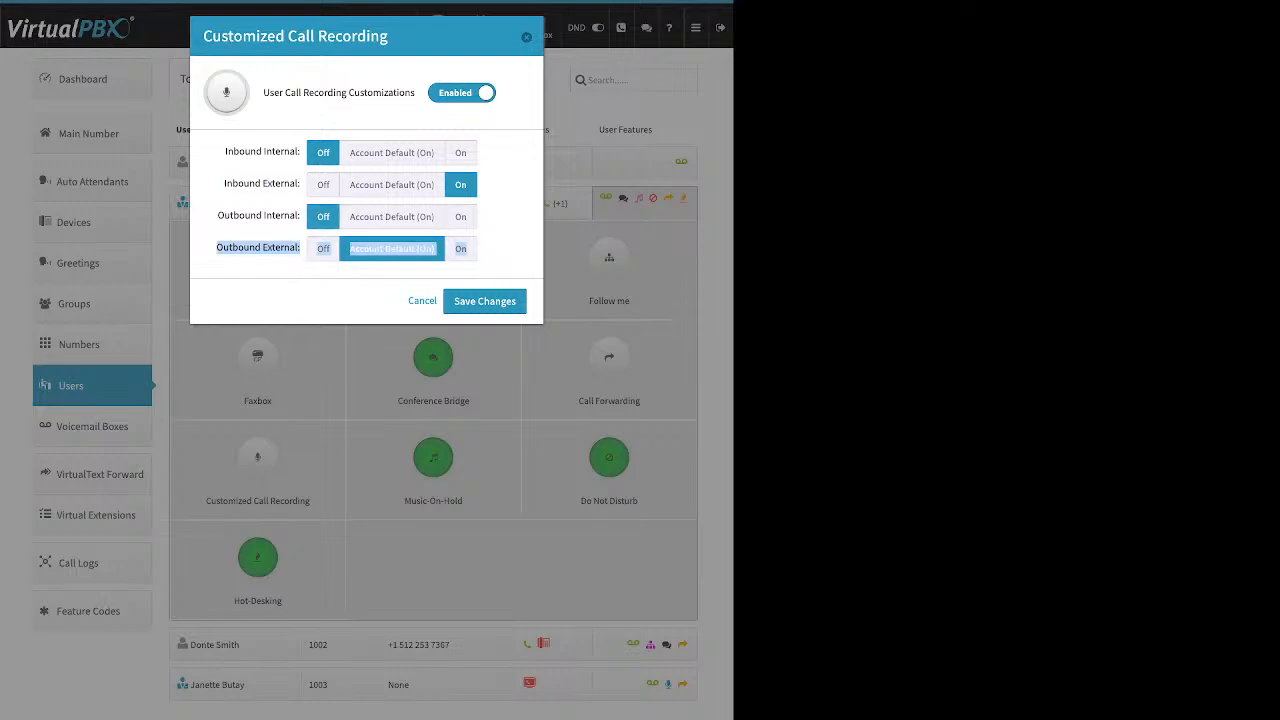
{"action": "left_click", "coordinate": [461, 249]}
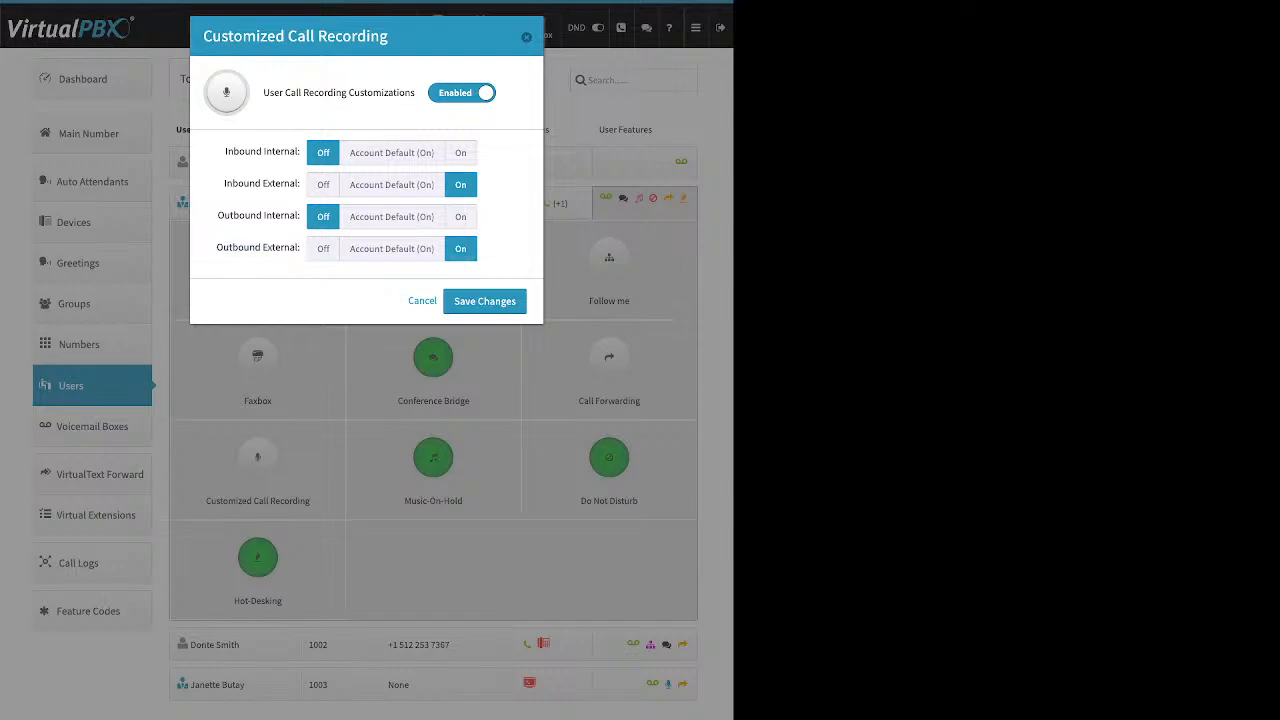
Switch outbound and inbound internal recording to On, then close the dialog without saving.
{"action": "left_click", "coordinate": [461, 217]}
{"action": "left_click", "coordinate": [461, 153]}
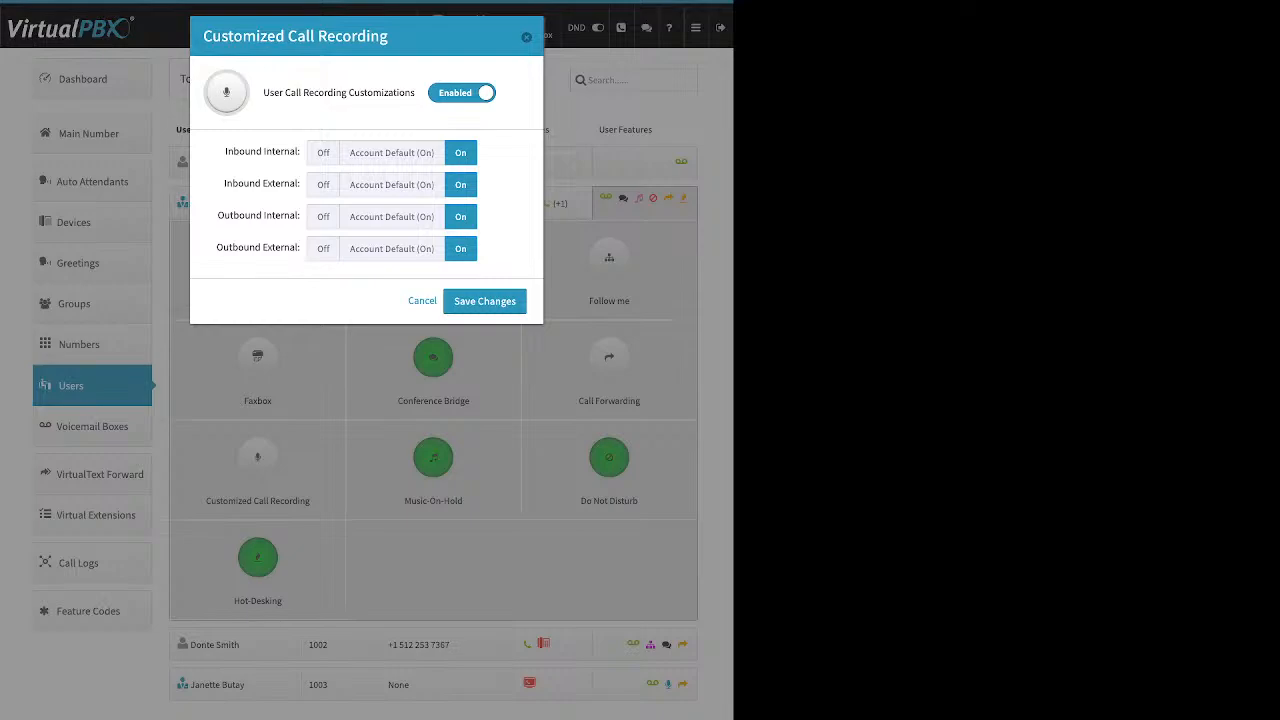
{"action": "key", "text": "Escape"}
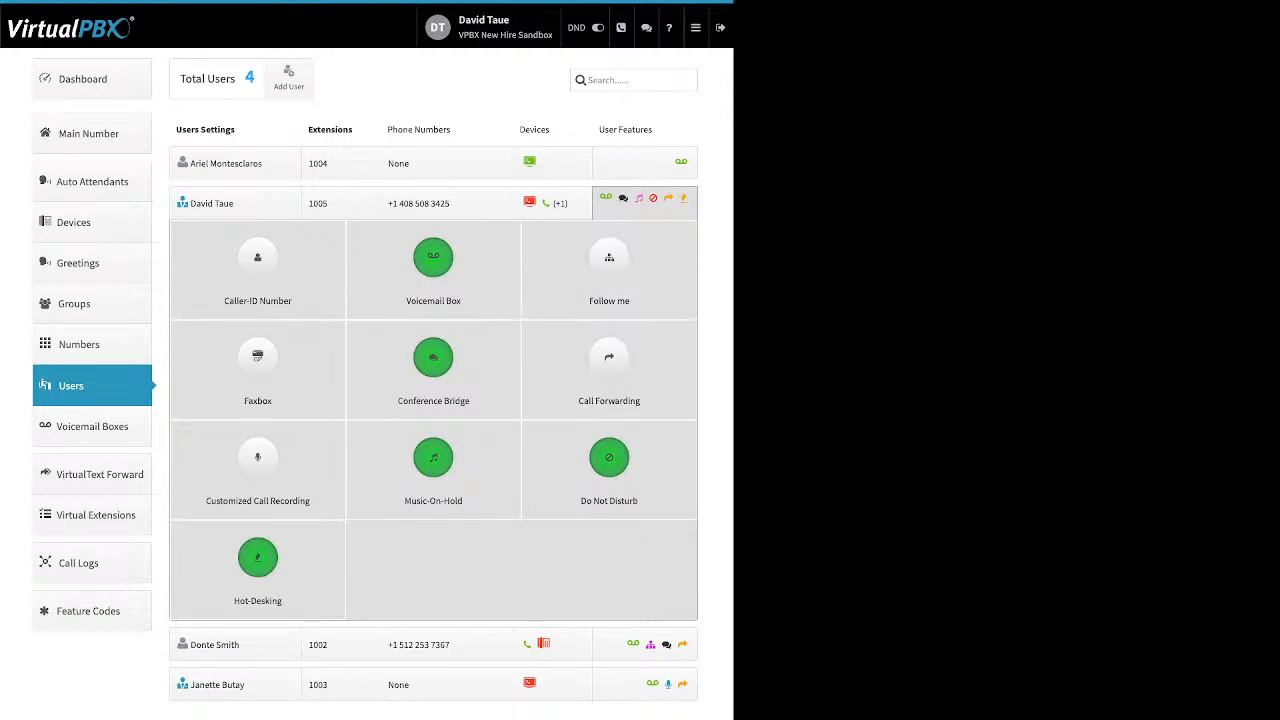
Open the Music-On-Hold feature, show its file upload option, and close it without saving.
{"action": "left_click", "coordinate": [433, 465]}
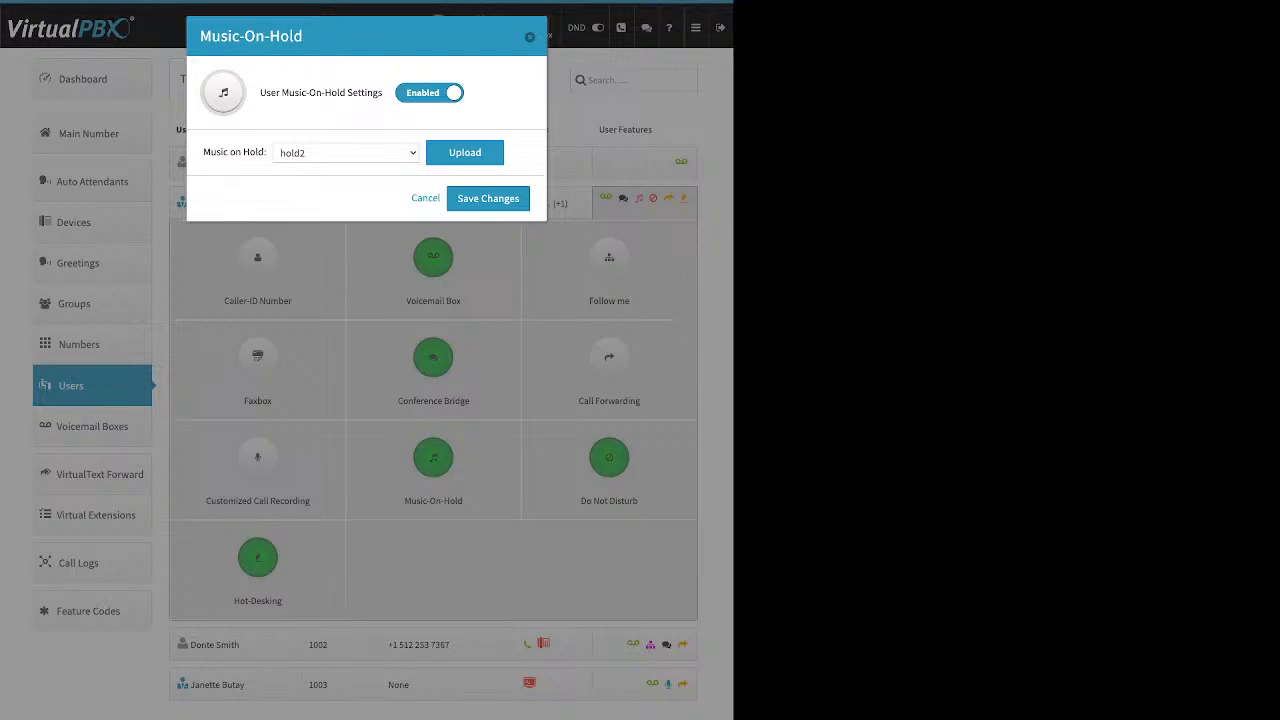
{"action": "left_click_drag", "start_coordinate": [270, 92], "coordinate": [382, 92]}
{"action": "left_click", "coordinate": [465, 153]}
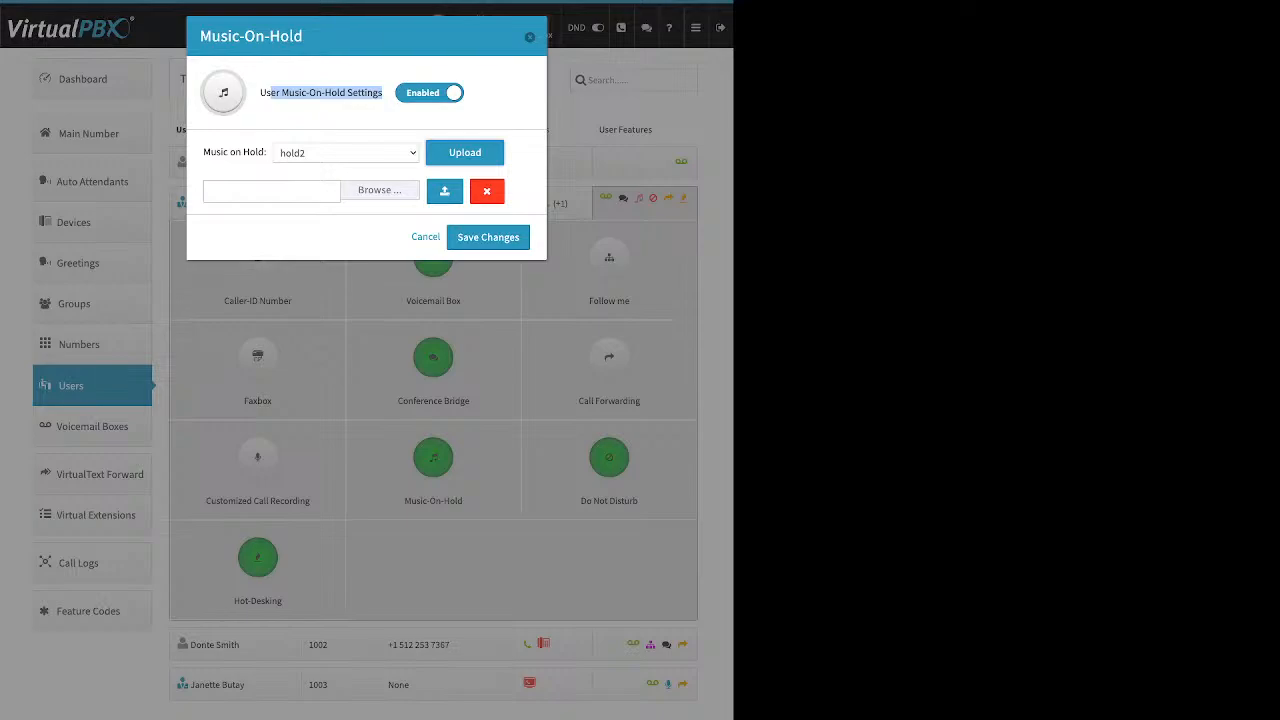
{"action": "key", "text": "Escape"}
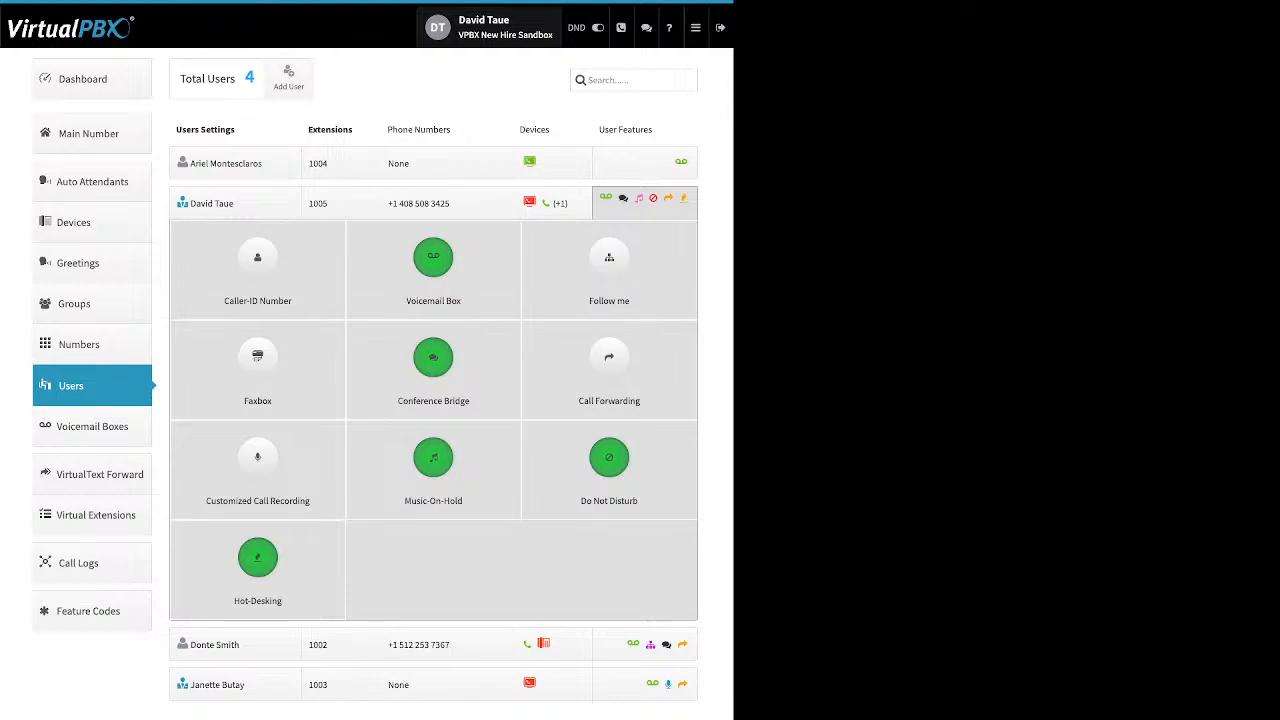
Open the Do Not Disturb feature settings and close them.
{"action": "left_click", "coordinate": [609, 460]}
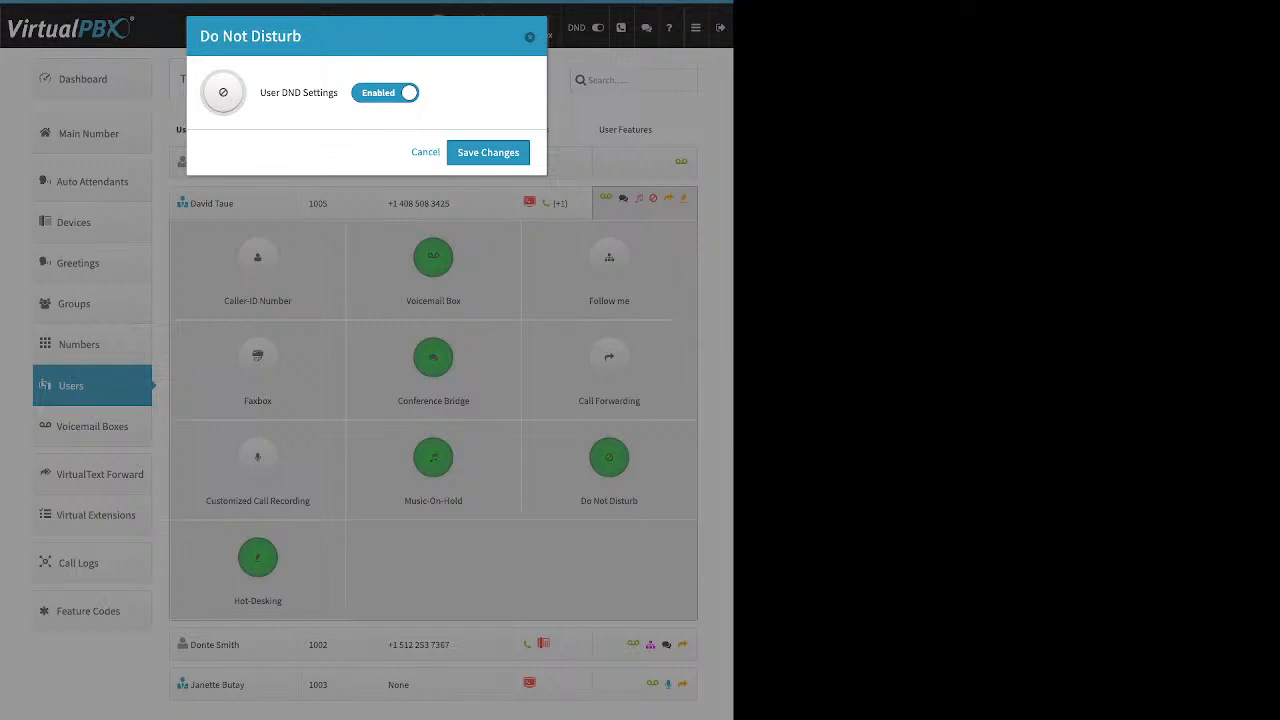
{"action": "left_click", "coordinate": [530, 37]}
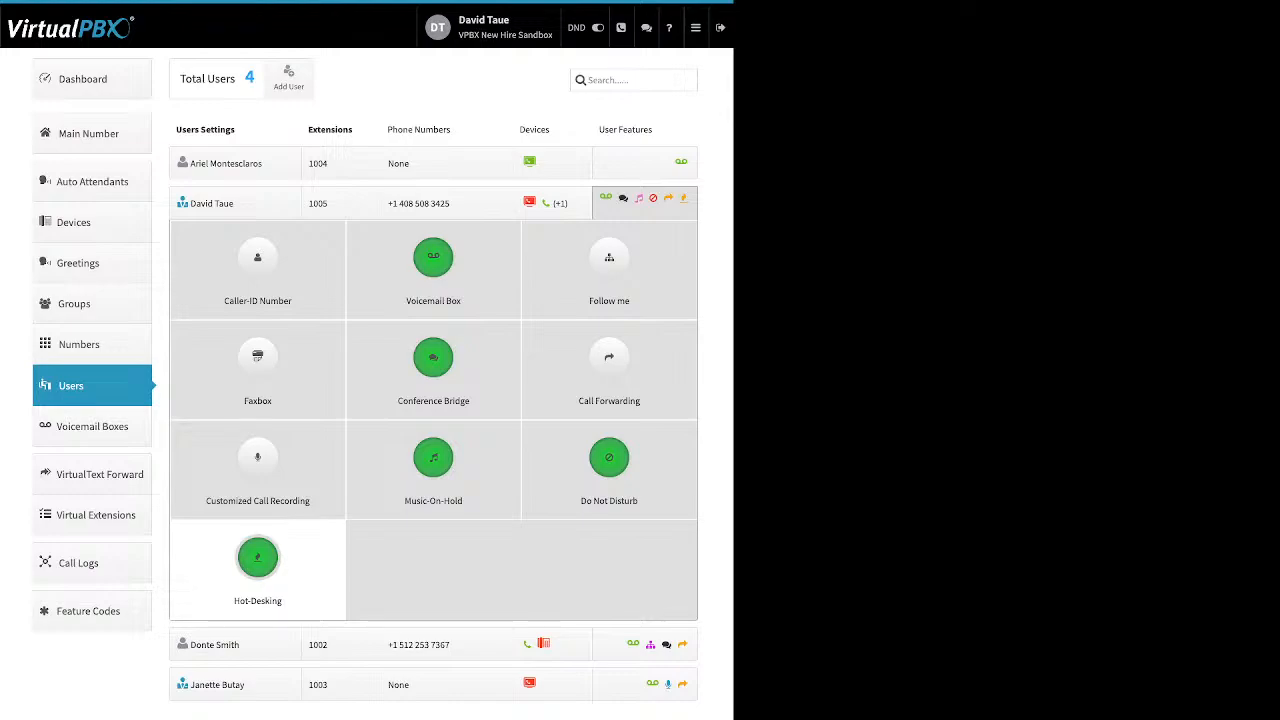
Open the Hot-Desking feature, review its Hotdesk ID, PIN and multiple-device login options, and save.
{"action": "left_click", "coordinate": [257, 557]}
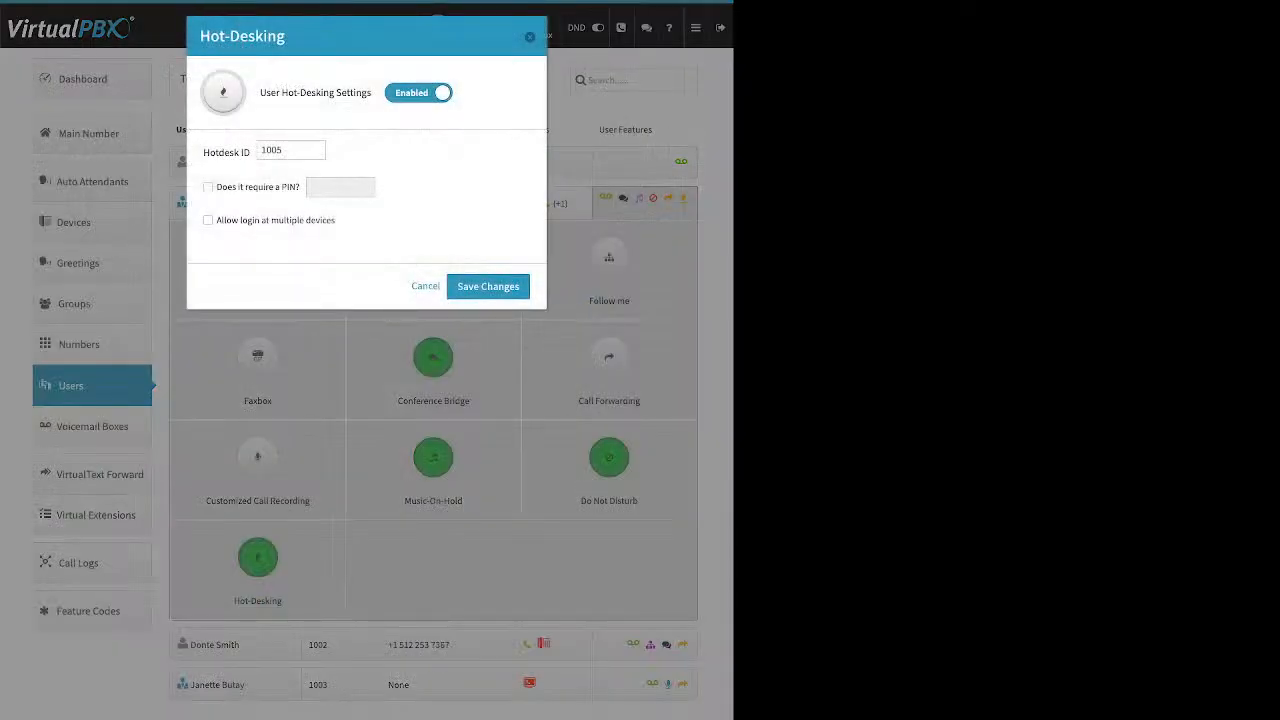
{"action": "triple_click", "coordinate": [315, 93]}
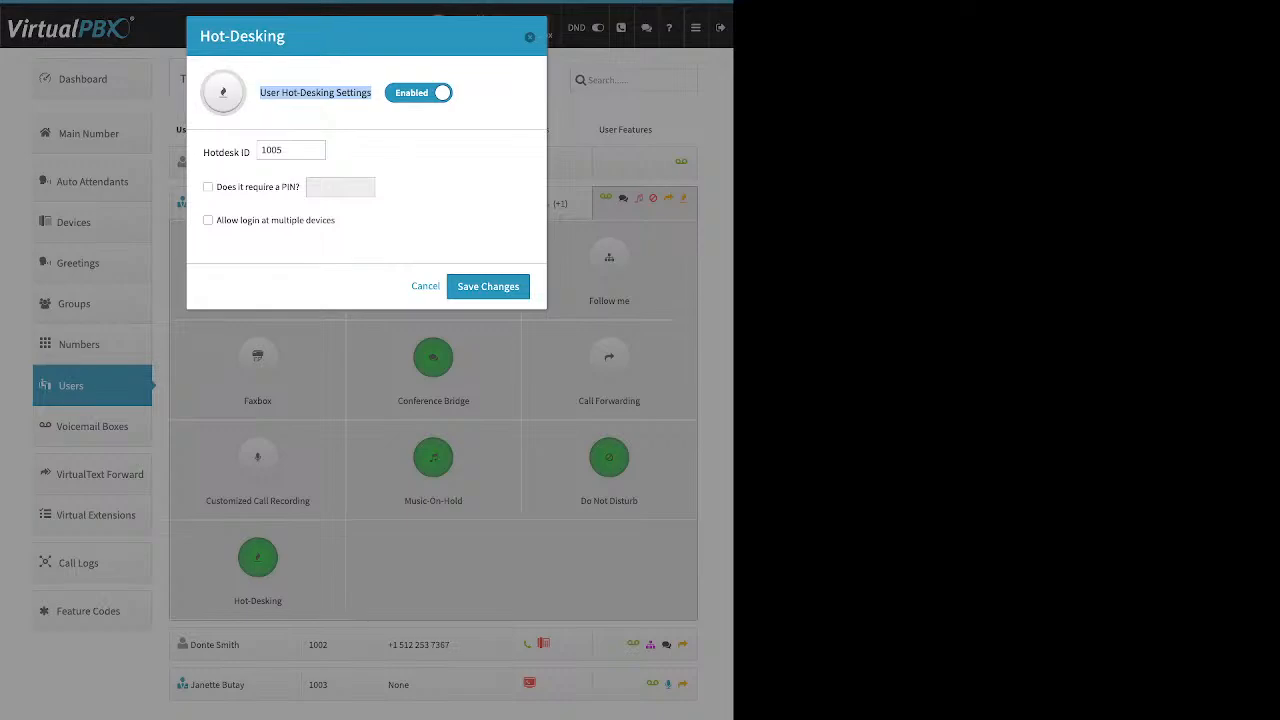
{"action": "triple_click", "coordinate": [227, 153]}
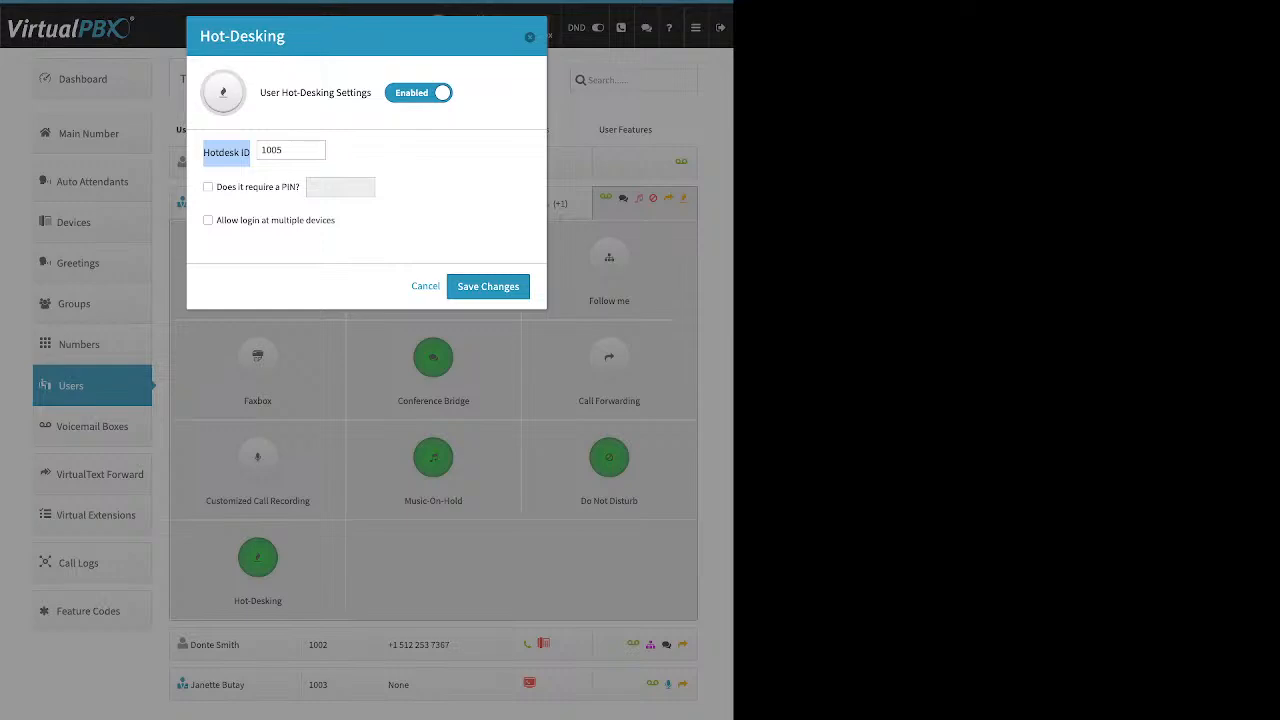
{"action": "left_click_drag", "start_coordinate": [227, 187], "coordinate": [280, 187]}
{"action": "left_click", "coordinate": [488, 286]}
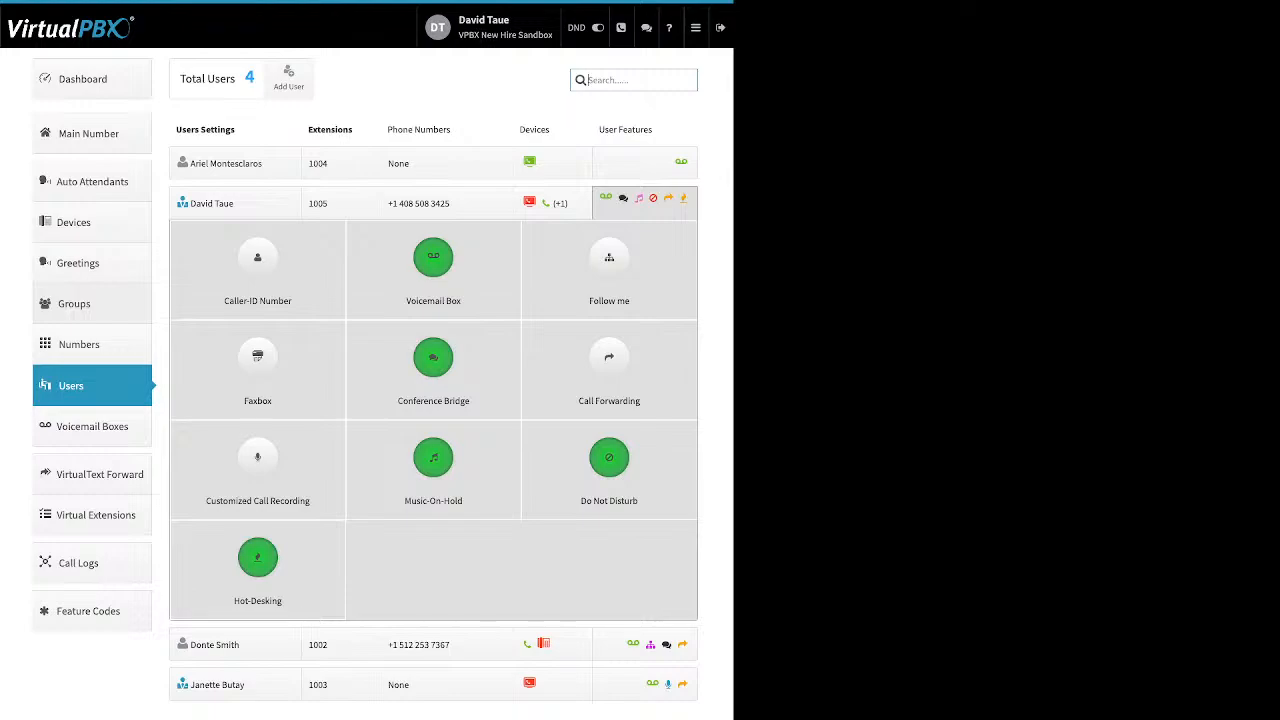
Go to Groups, start creating a new group, and move two users into Selected Users.
{"action": "left_click", "coordinate": [74, 304]}
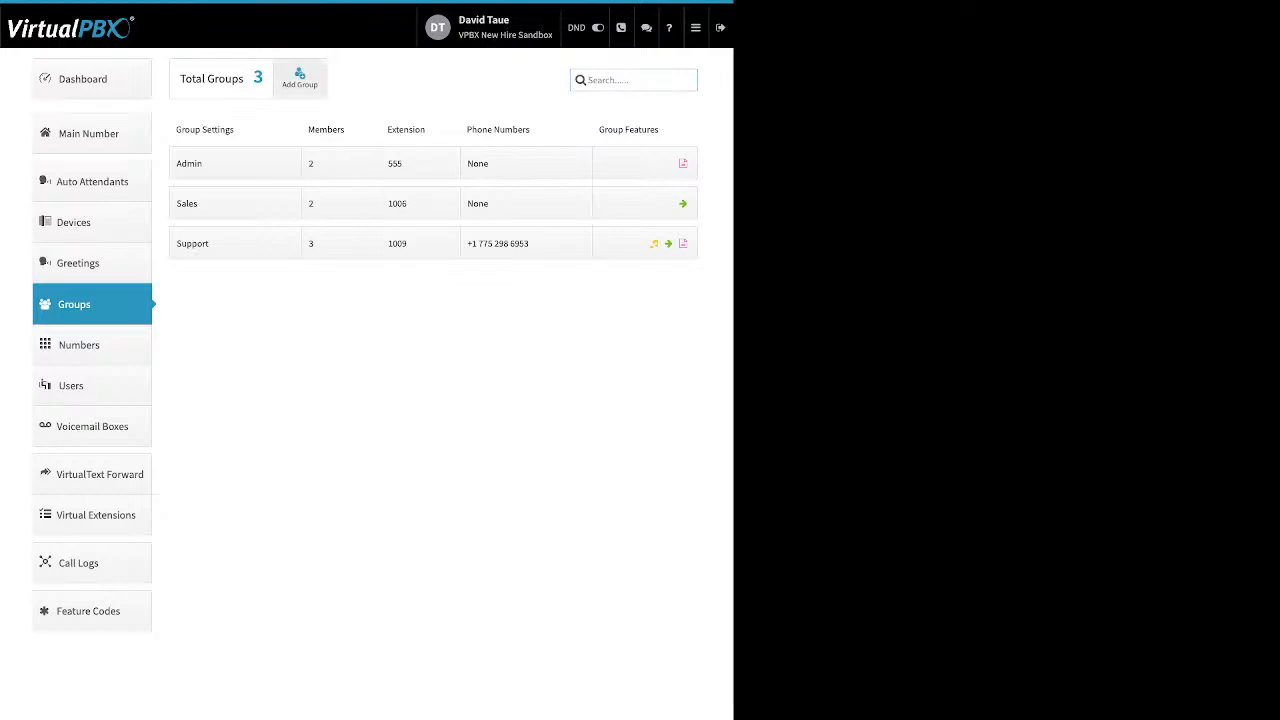
{"action": "left_click", "coordinate": [300, 78]}
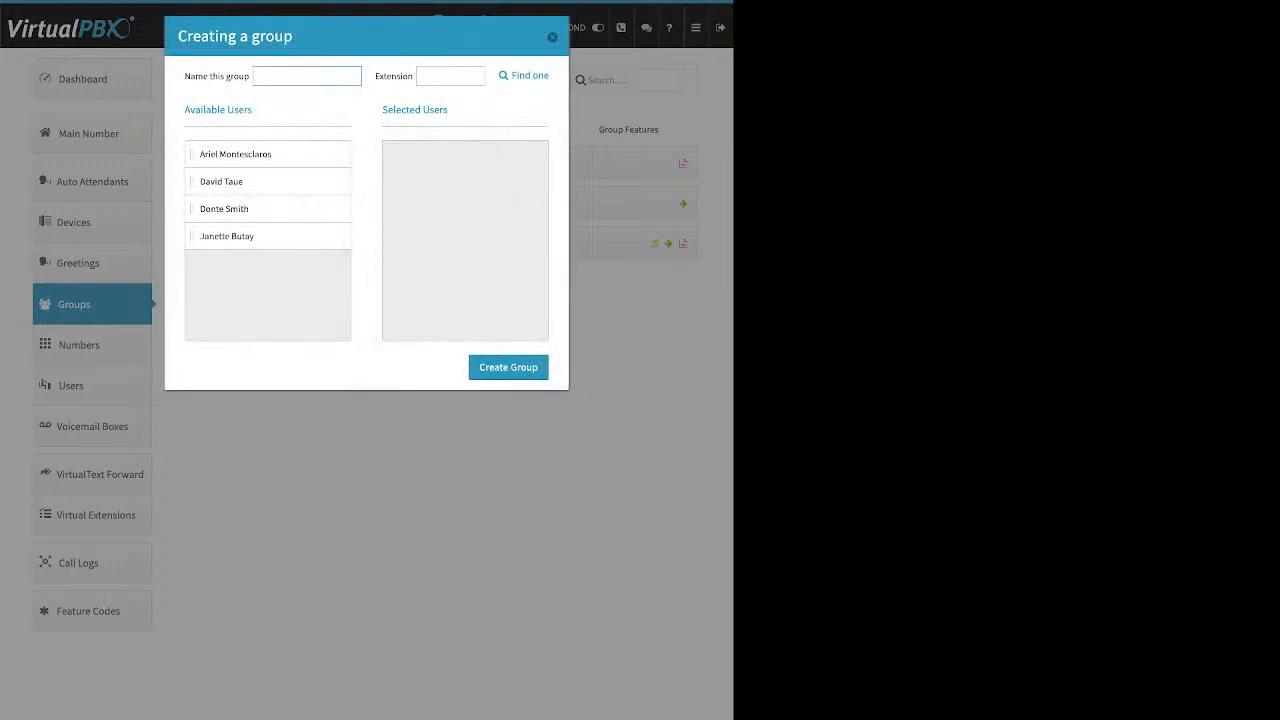
{"action": "left_click_drag", "start_coordinate": [185, 76], "coordinate": [239, 76]}
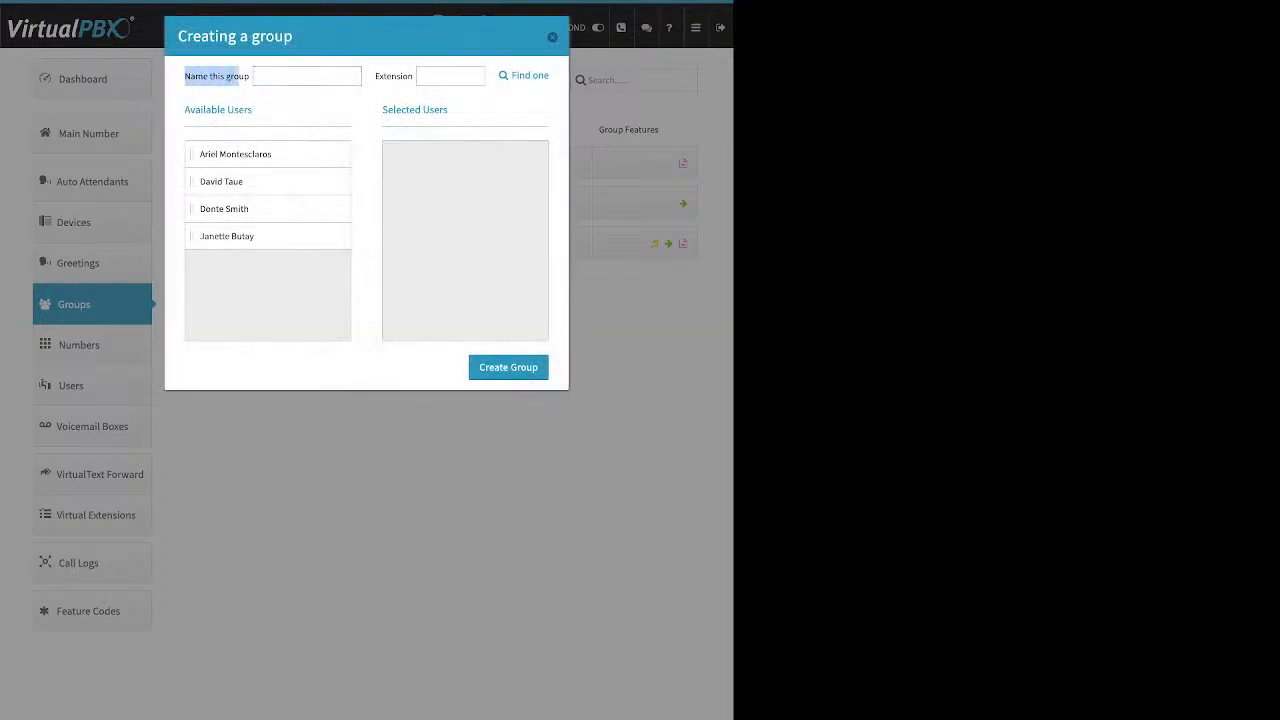
{"action": "left_click_drag", "start_coordinate": [375, 76], "coordinate": [408, 76]}
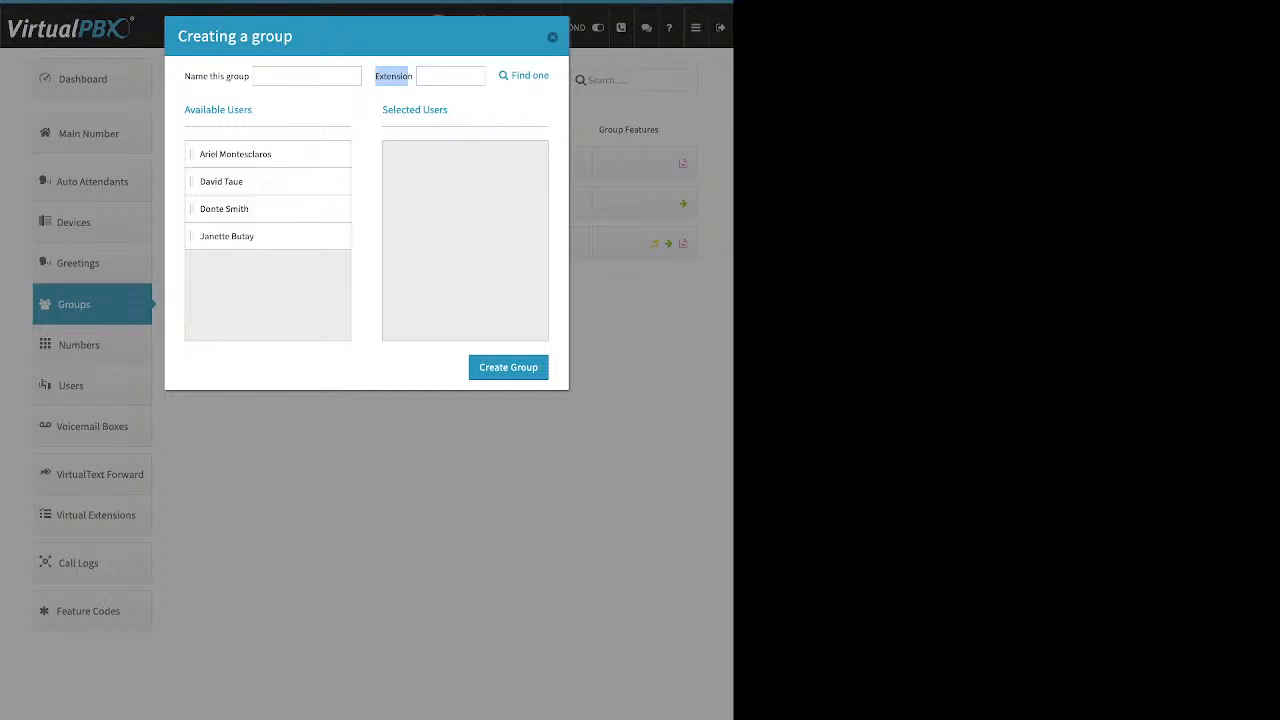
{"action": "left_click_drag", "start_coordinate": [221, 181], "coordinate": [425, 154]}
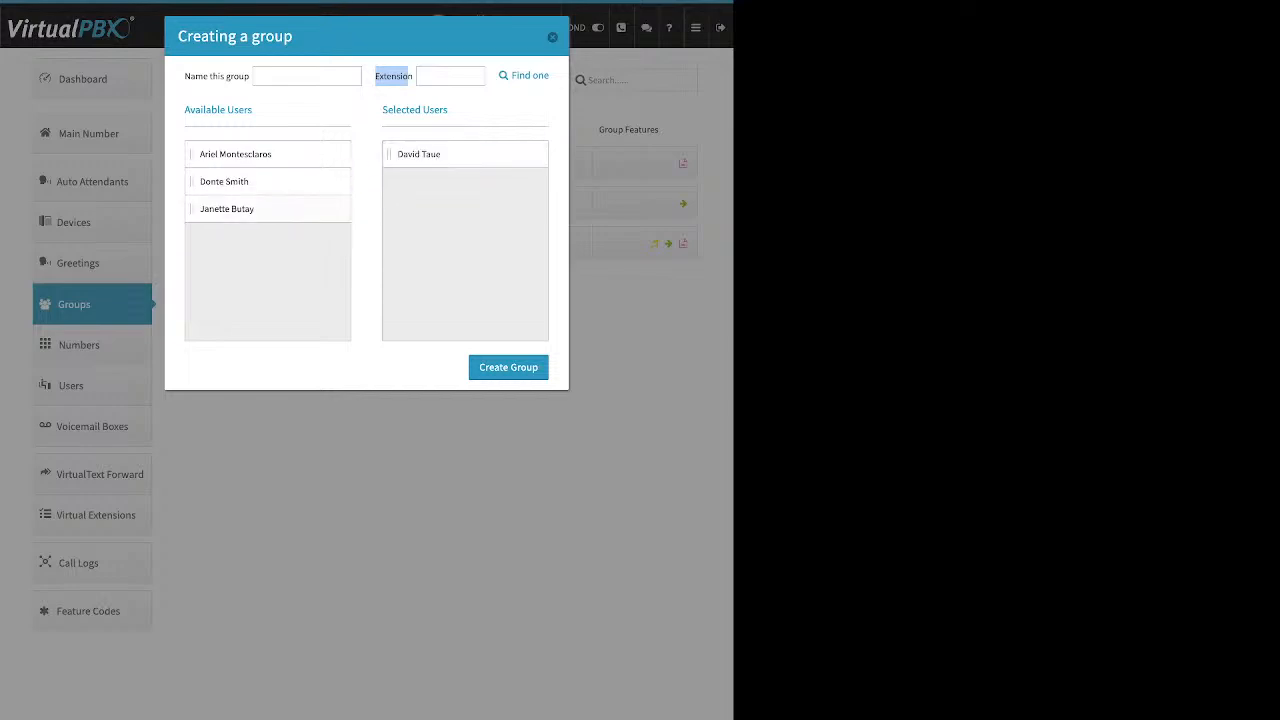
{"action": "left_click_drag", "start_coordinate": [227, 236], "coordinate": [430, 154]}
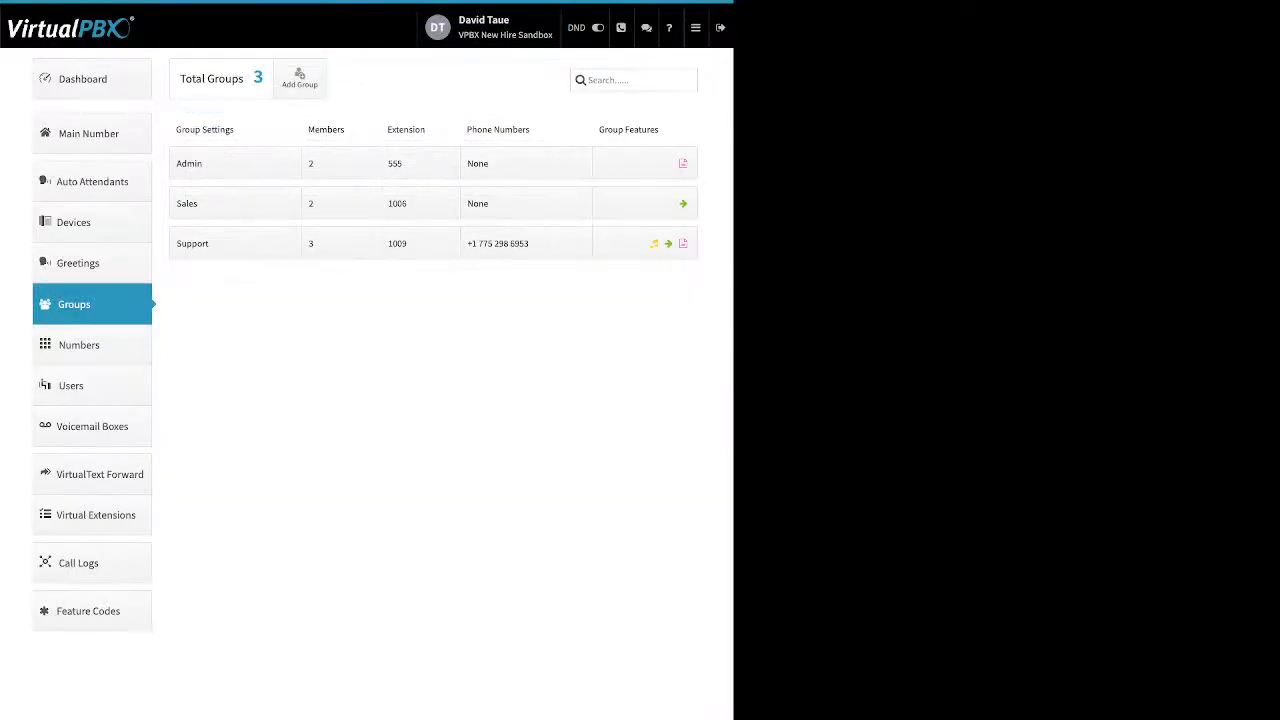
Open the Support group's settings and review its name and group call attempts before closing them.
{"action": "left_click", "coordinate": [235, 243]}
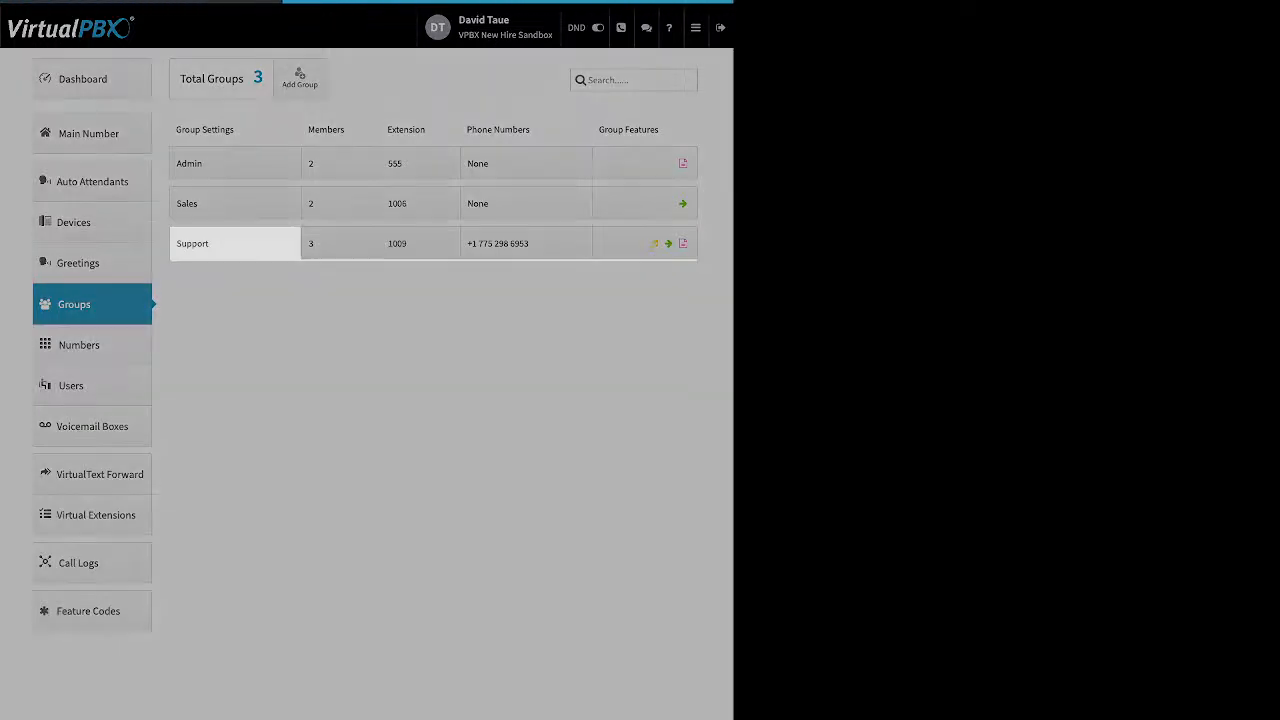
{"action": "double_click", "coordinate": [265, 284]}
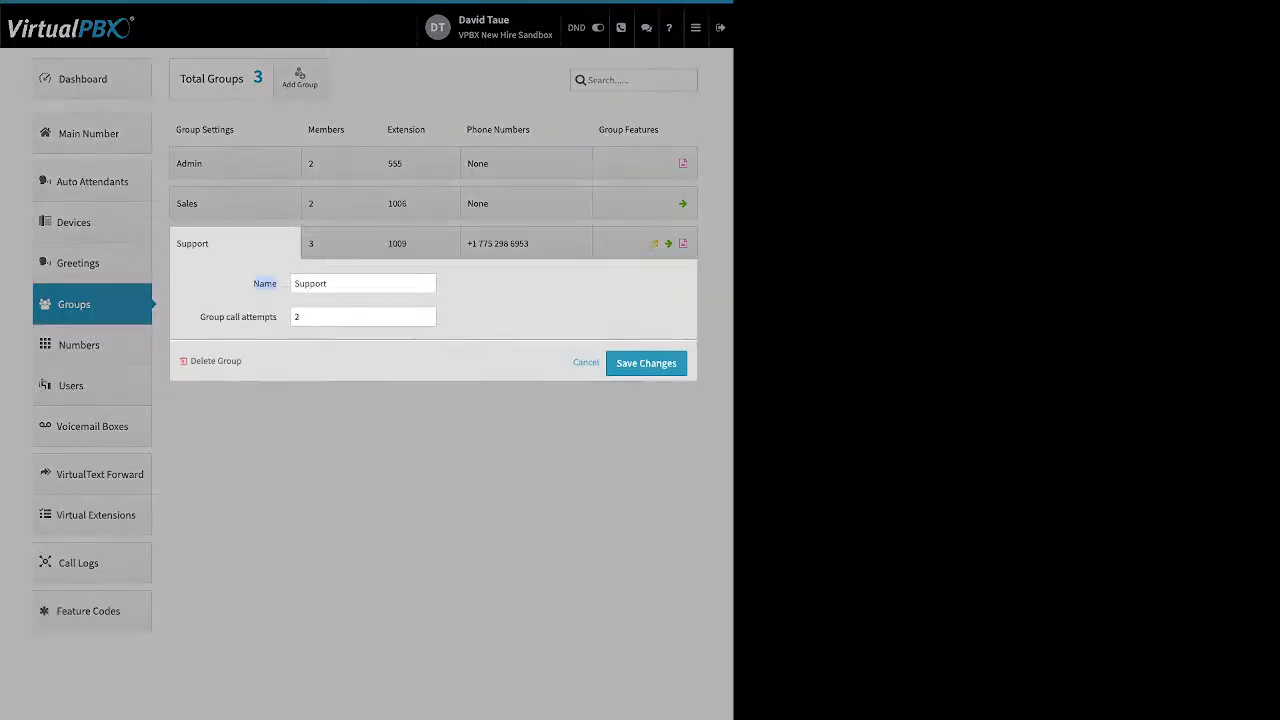
{"action": "left_click", "coordinate": [265, 284]}
{"action": "triple_click", "coordinate": [238, 317]}
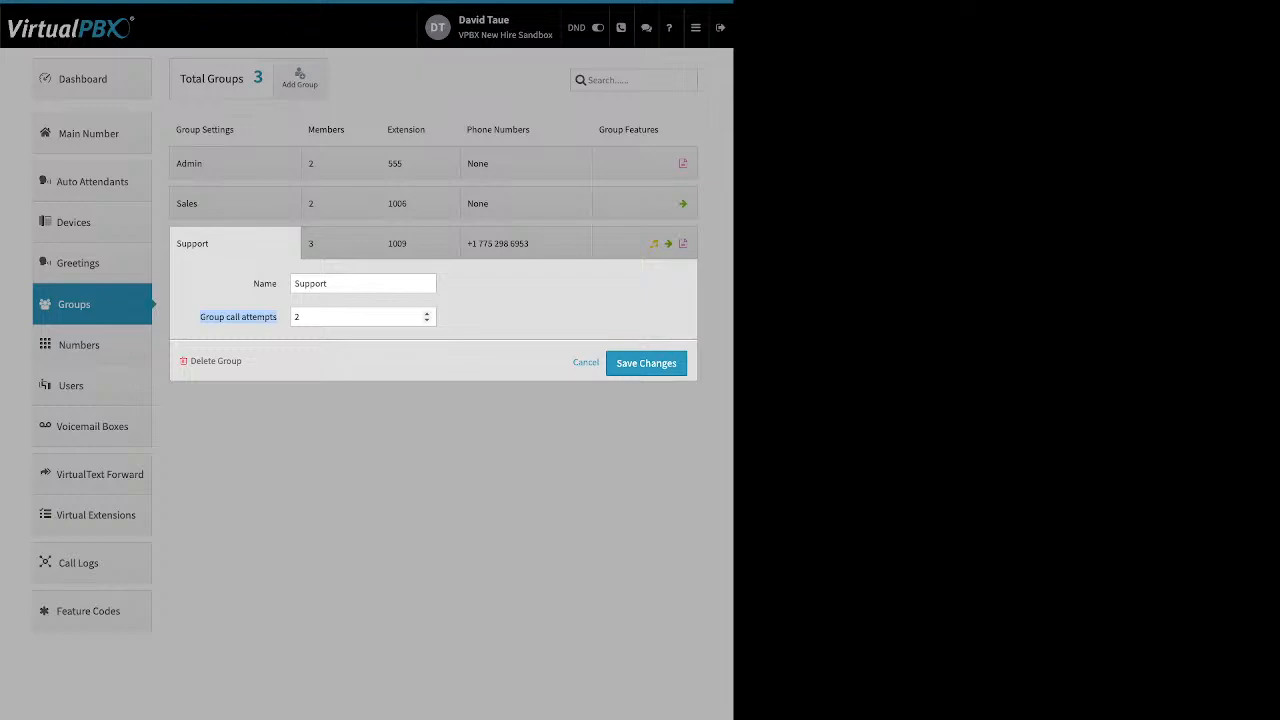
{"action": "double_click", "coordinate": [427, 314]}
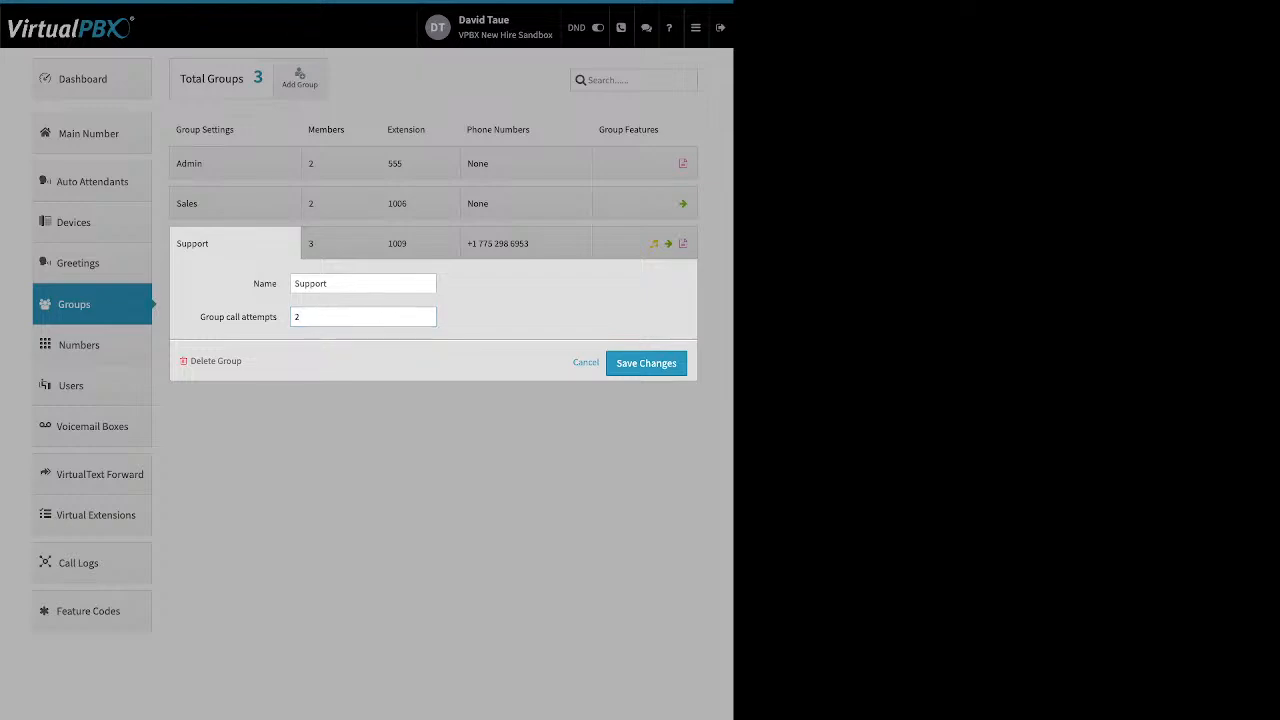
{"action": "left_click_drag", "start_coordinate": [243, 362], "coordinate": [197, 362]}
{"action": "left_click", "coordinate": [290, 362]}
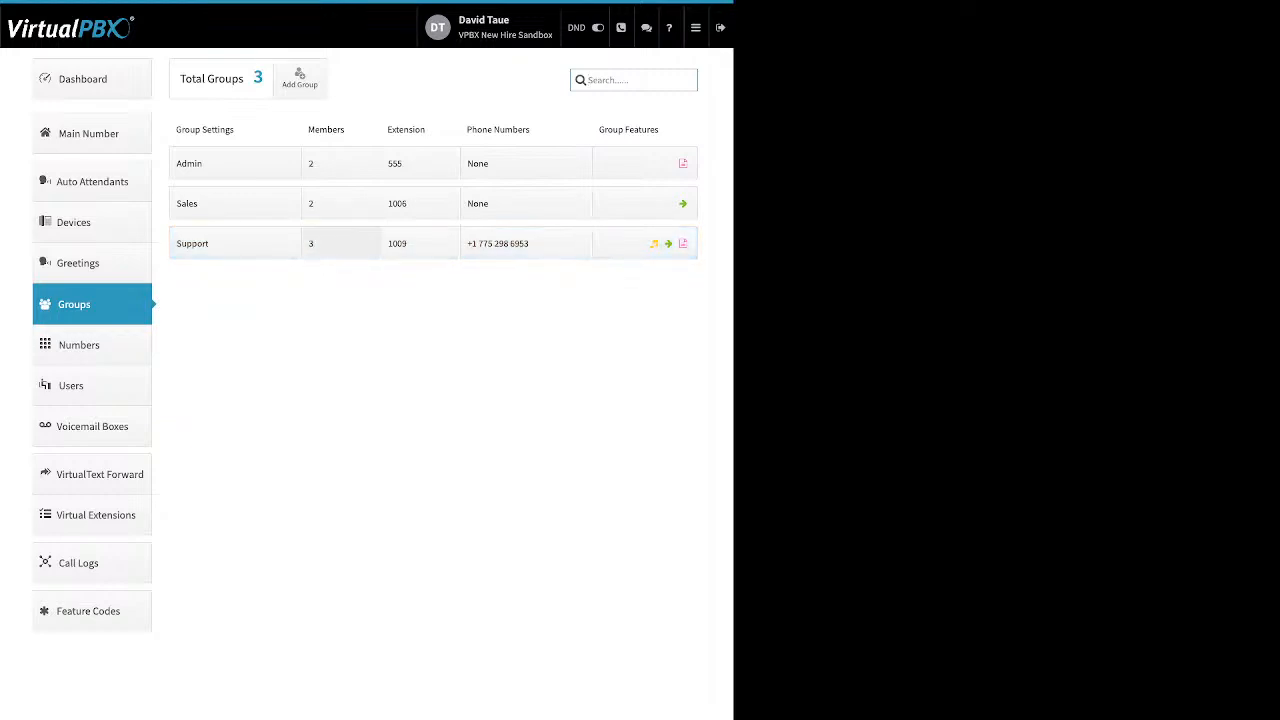
Open the Support group's member ring settings, set the total ring time to 90 seconds, and distribute it.
{"action": "left_click", "coordinate": [341, 243]}
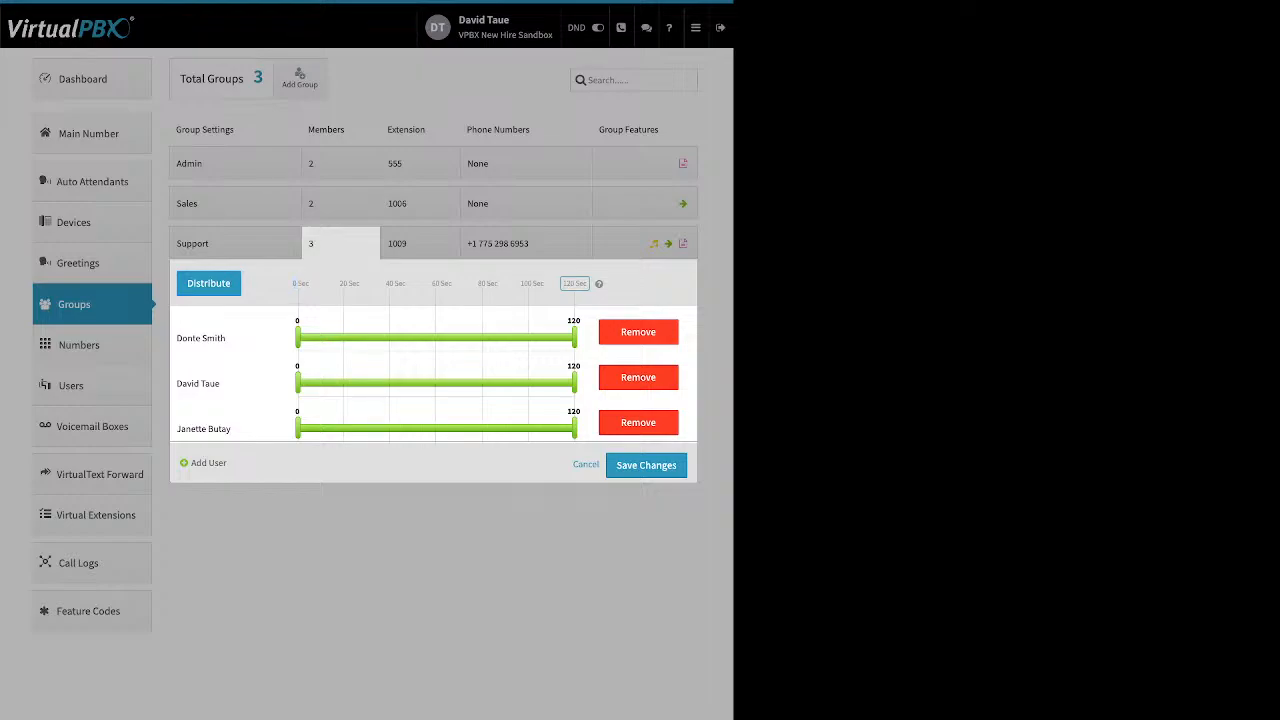
{"action": "left_click", "coordinate": [575, 284]}
{"action": "type", "text": "90"}
{"action": "key", "text": "Return"}
{"action": "left_click", "coordinate": [208, 283]}
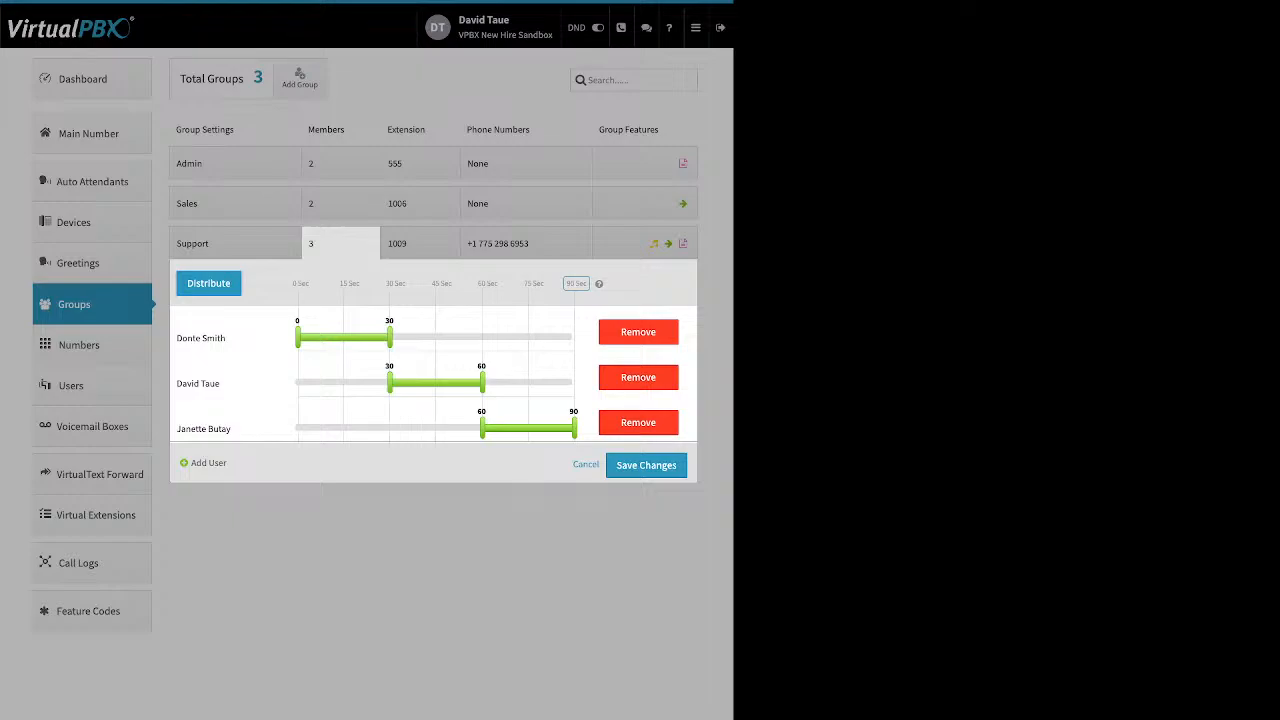
Overlap the ring times so the second member starts at about 13 seconds and the third at about 24.
{"action": "left_click_drag", "start_coordinate": [389, 383], "coordinate": [337, 383]}
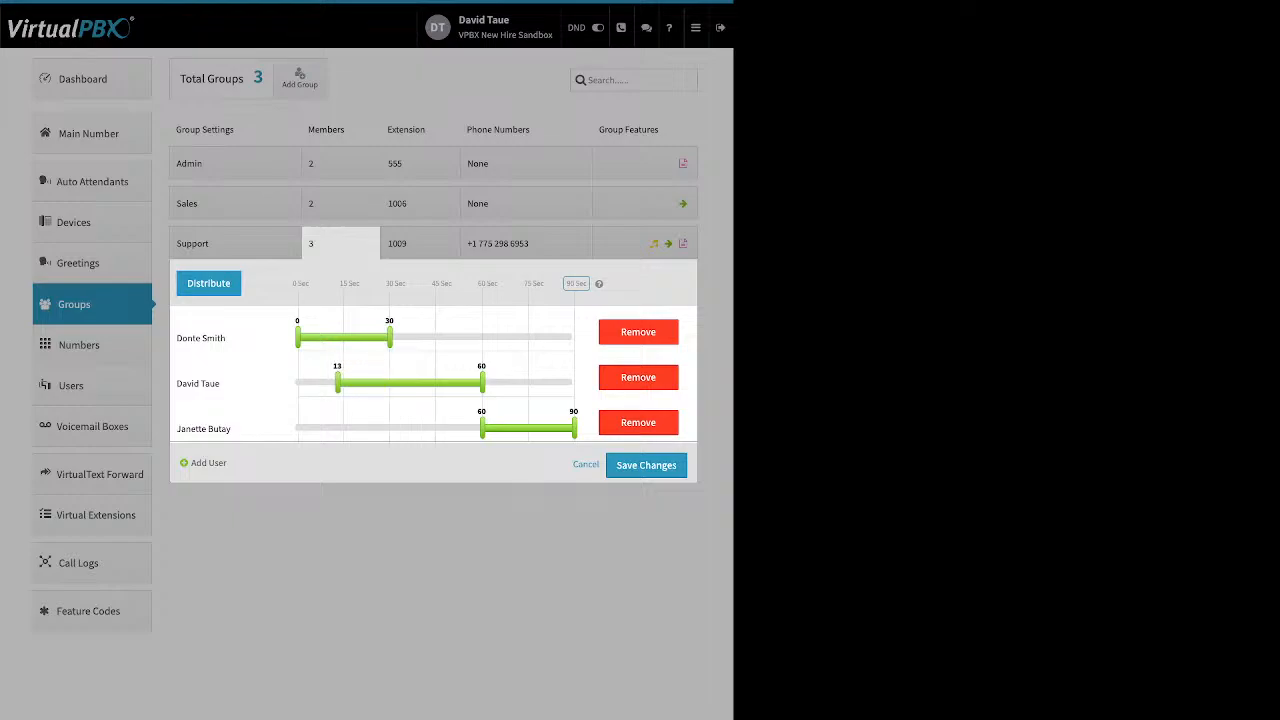
{"action": "left_click_drag", "start_coordinate": [482, 428], "coordinate": [371, 428]}
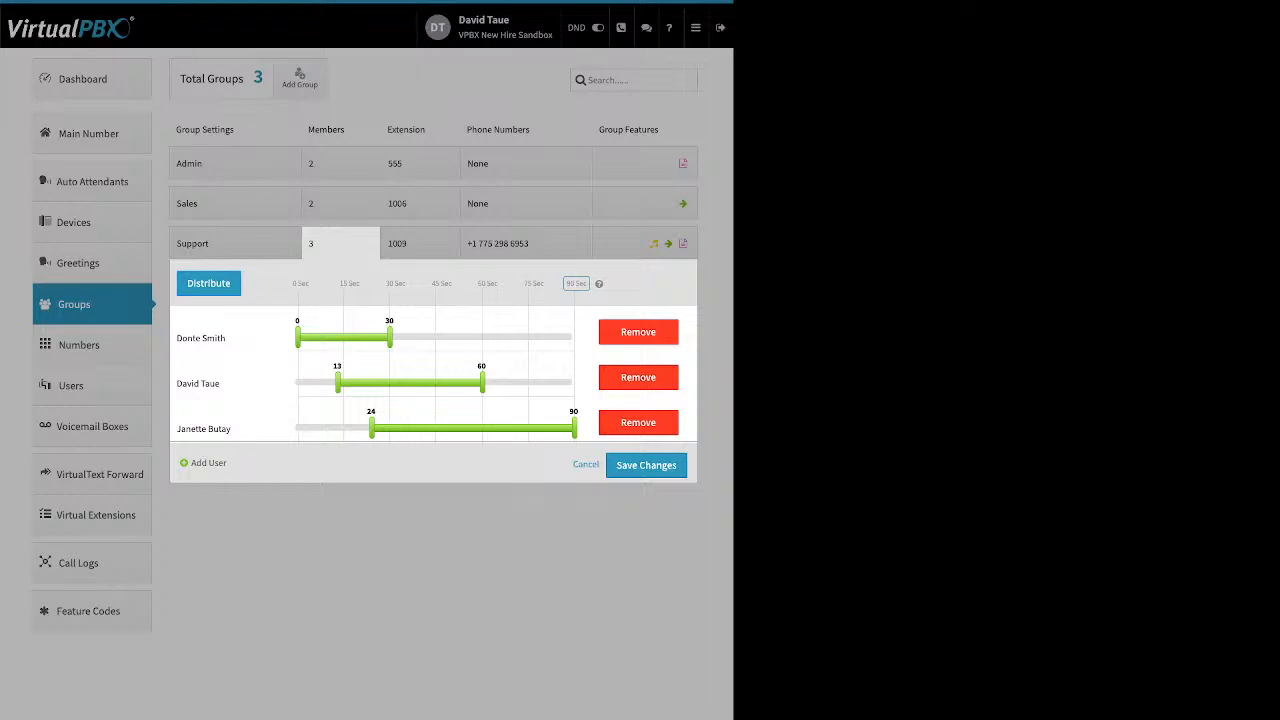
Close the ring settings and open the Support group's extension assignment panel to review it.
{"action": "left_click", "coordinate": [201, 463]}
{"action": "left_click_drag", "start_coordinate": [208, 463], "coordinate": [214, 463]}
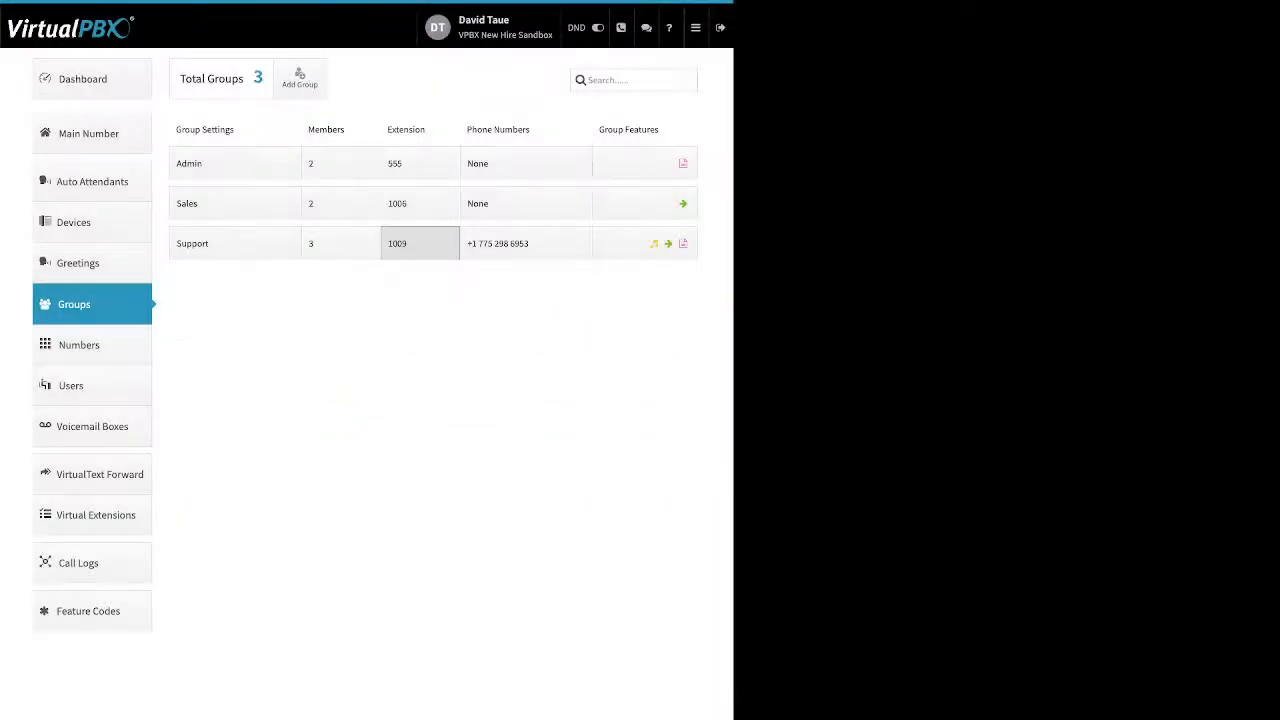
{"action": "left_click", "coordinate": [420, 243]}
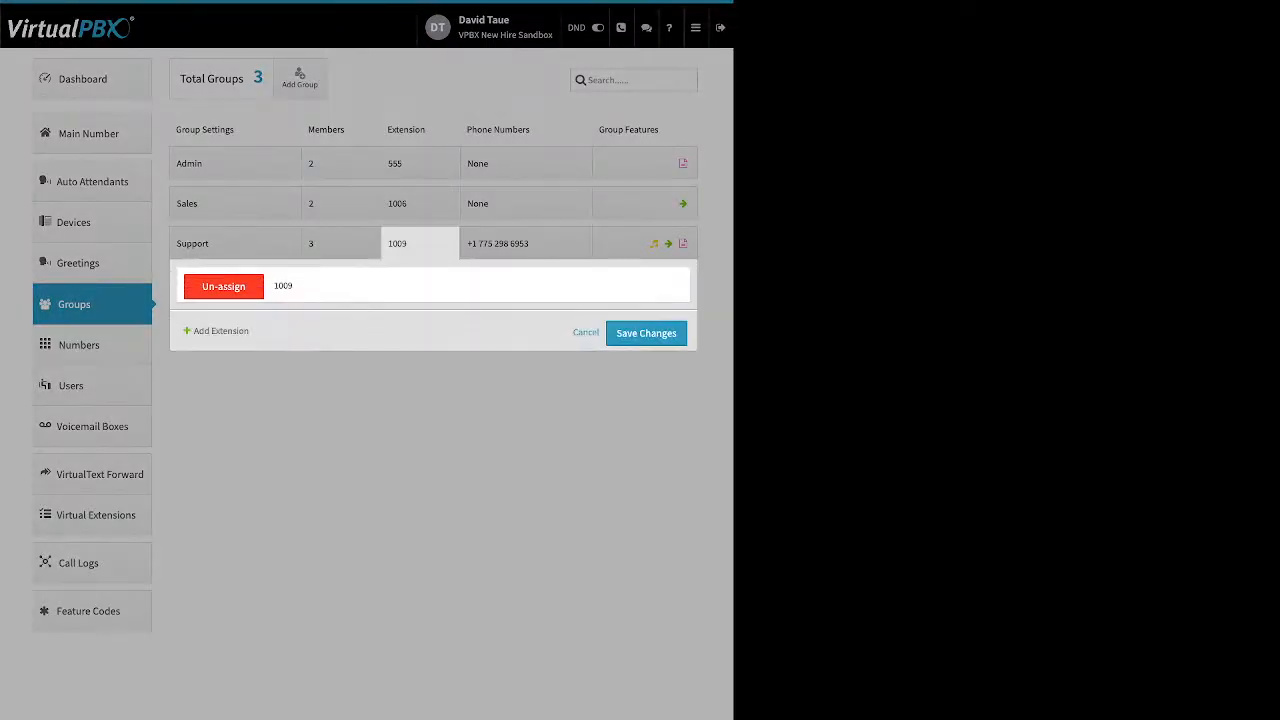
{"action": "left_click_drag", "start_coordinate": [204, 331], "coordinate": [250, 331]}
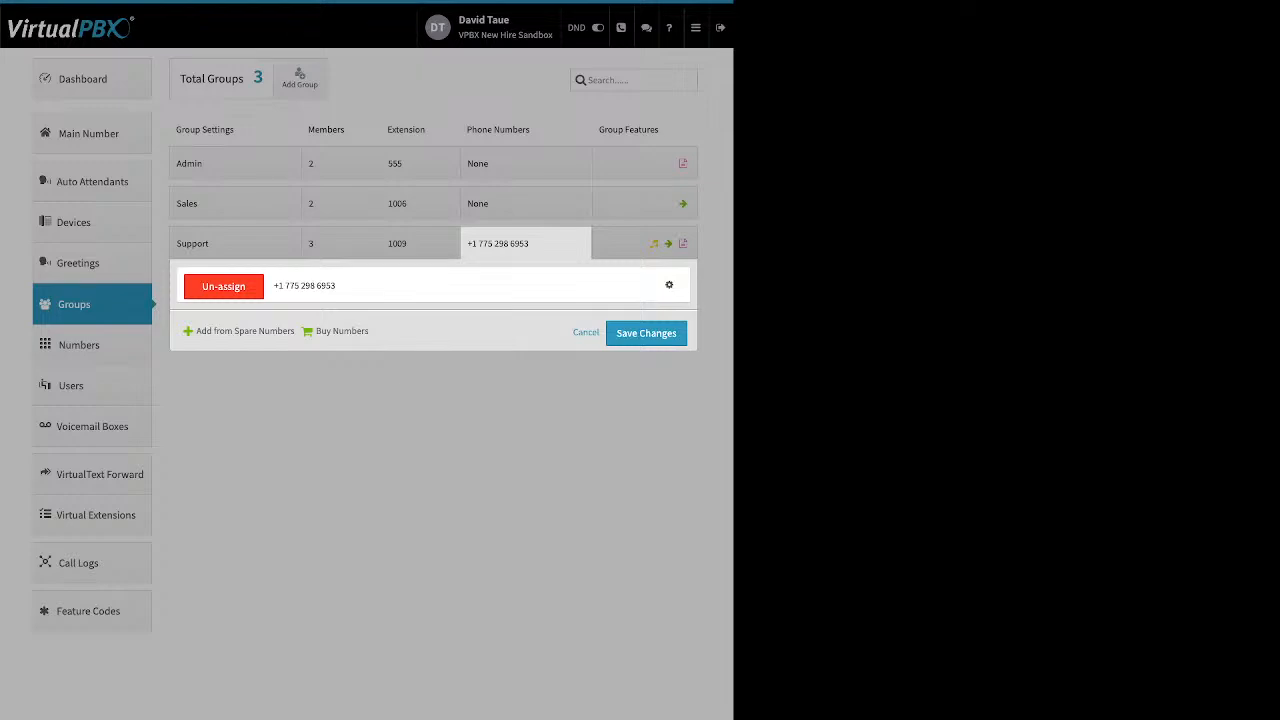
Review the Support group's phone number panel and open the number's options menu.
{"action": "left_click_drag", "start_coordinate": [196, 331], "coordinate": [330, 331]}
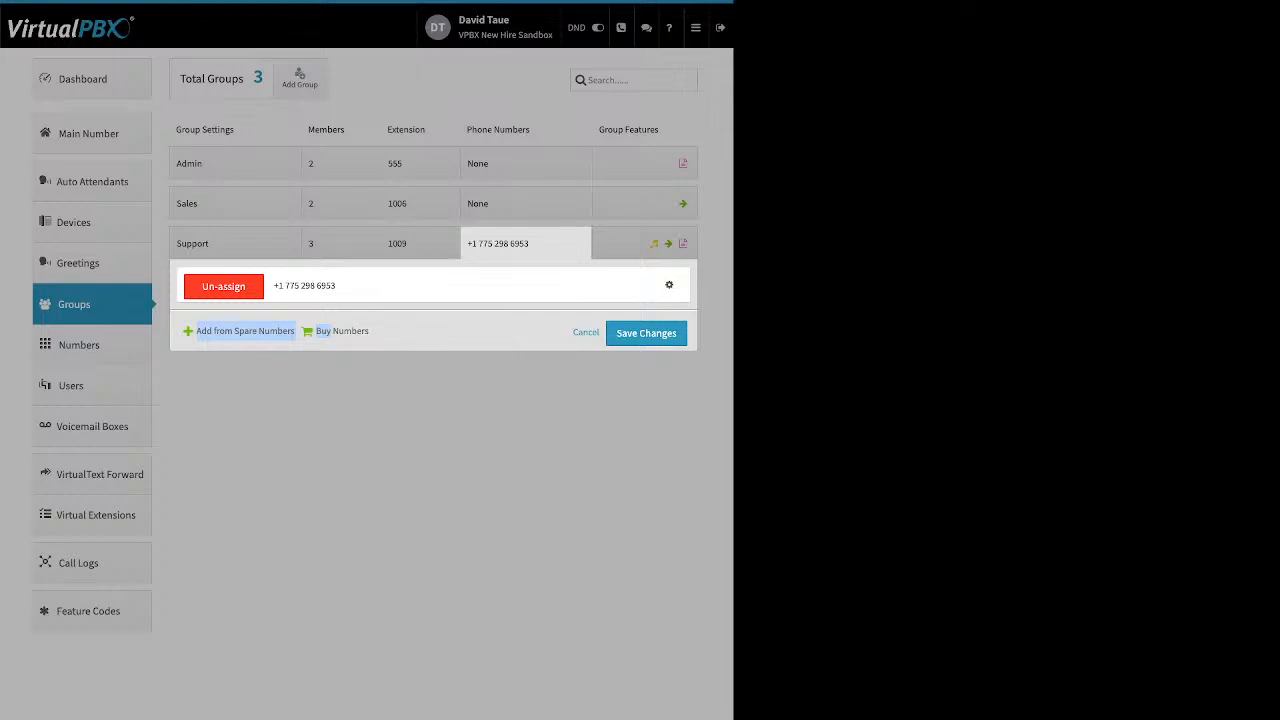
{"action": "left_click", "coordinate": [390, 332]}
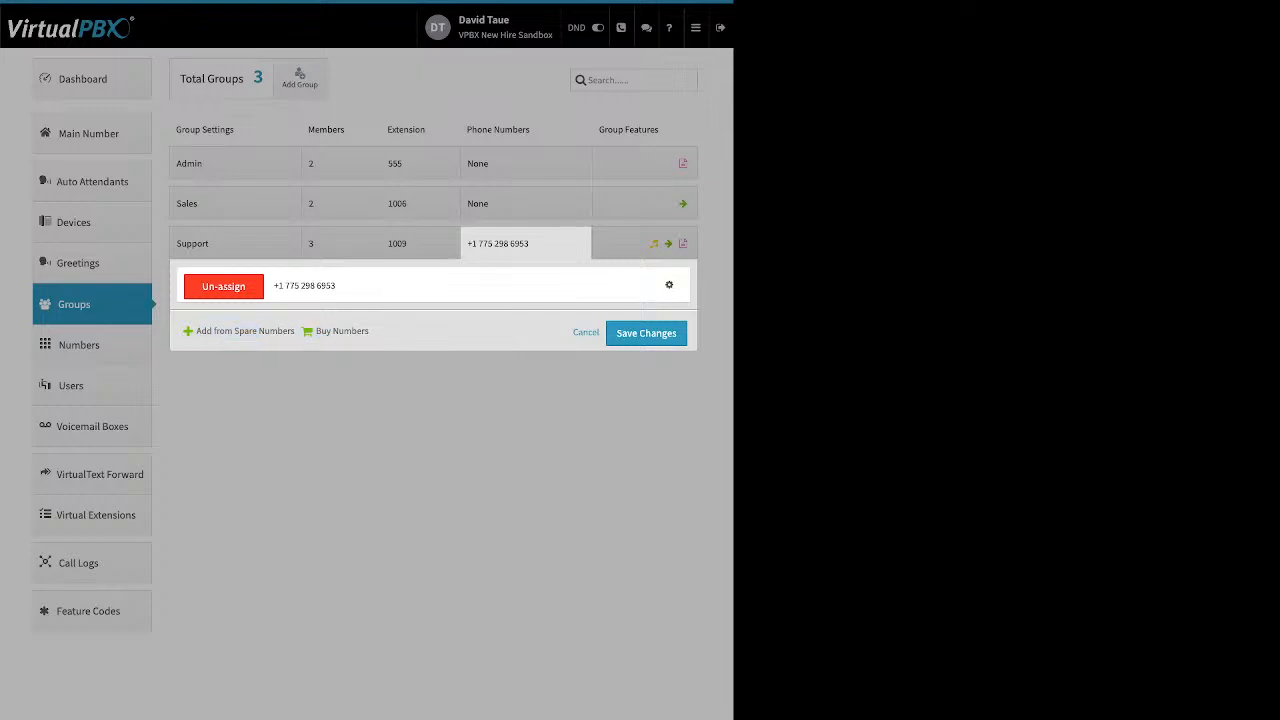
{"action": "left_click", "coordinate": [669, 285]}
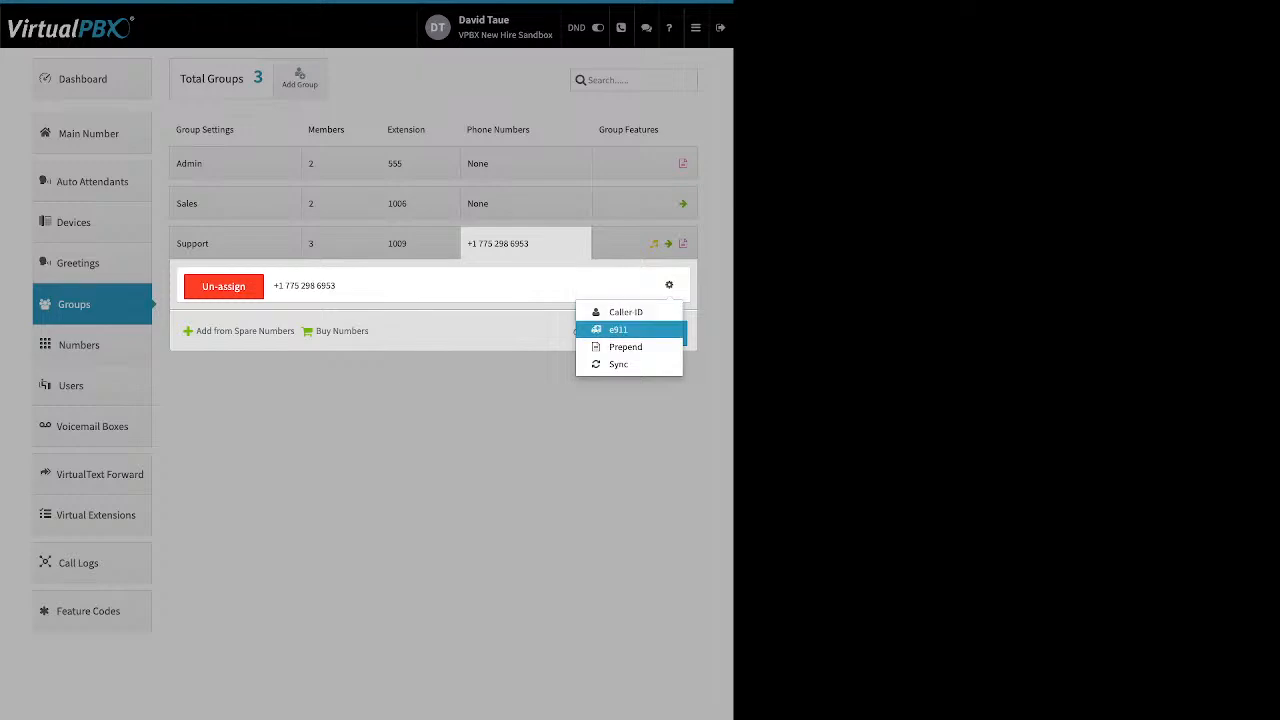
{"action": "left_click", "coordinate": [500, 332]}
{"action": "left_click", "coordinate": [640, 243]}
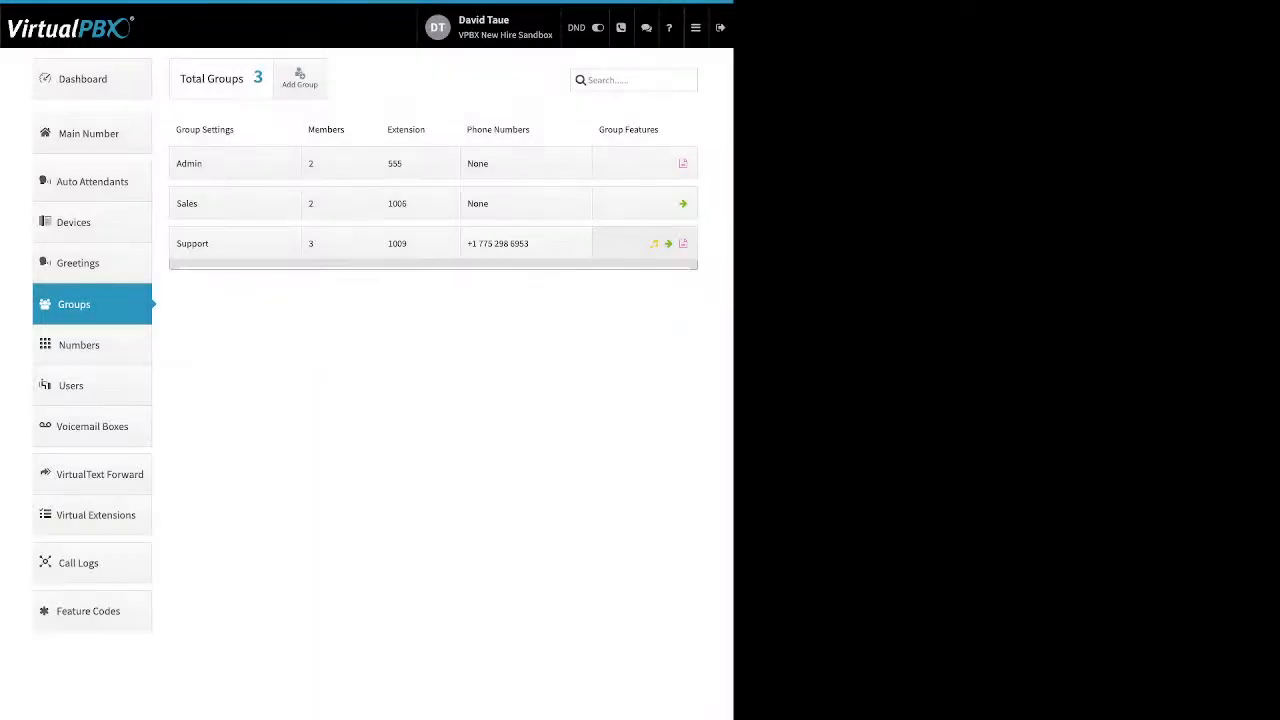
Open the Support group's features, view the Ringback dialog's upload option, and cancel it.
{"action": "left_click", "coordinate": [645, 243]}
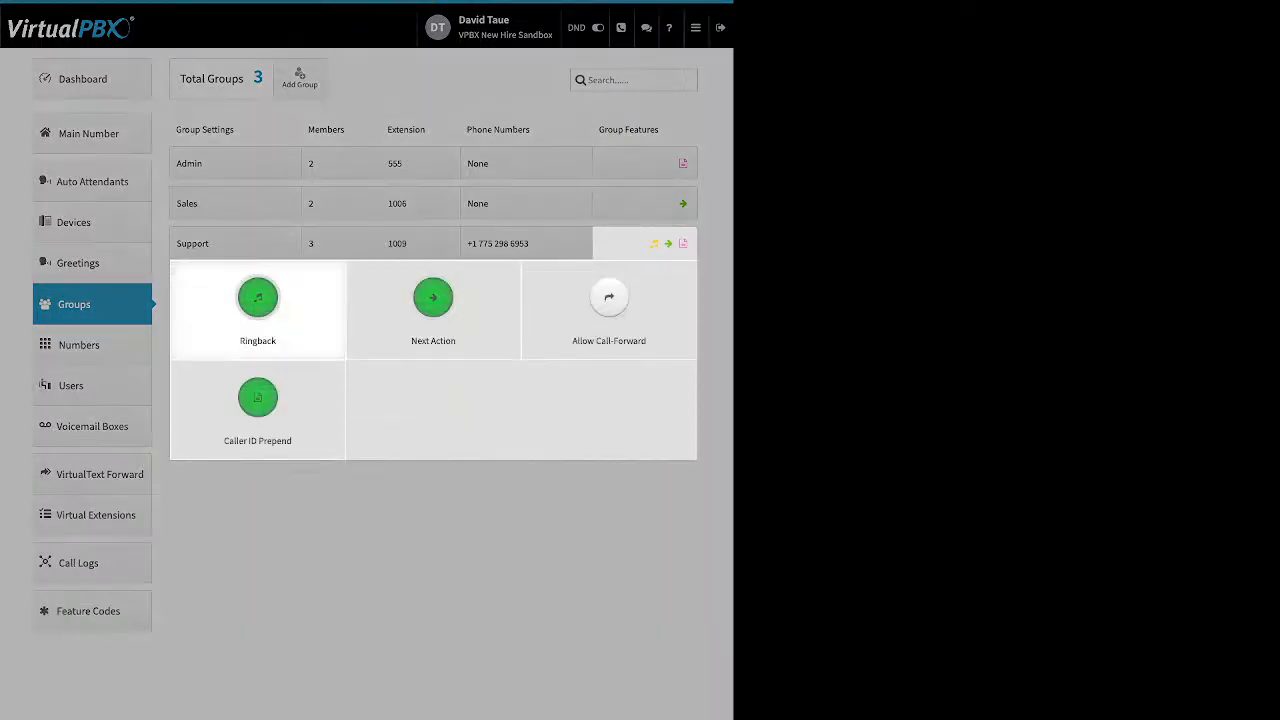
{"action": "left_click", "coordinate": [258, 300]}
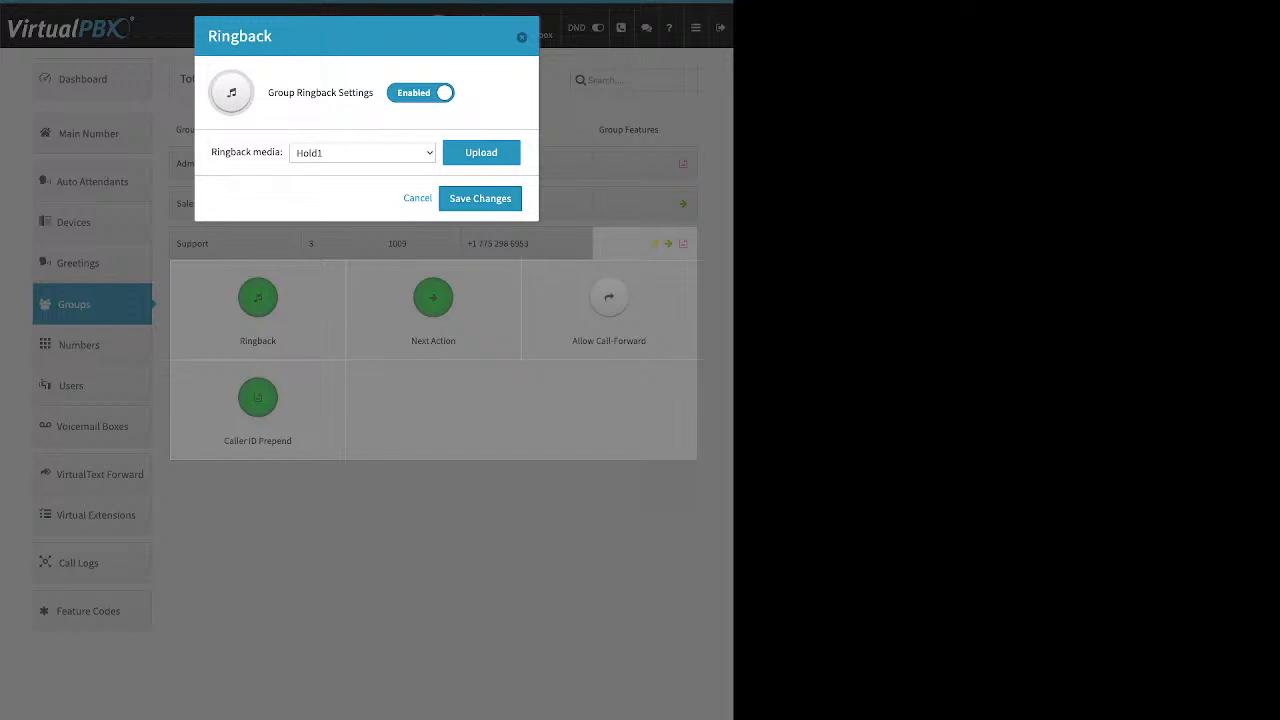
{"action": "left_click_drag", "start_coordinate": [274, 93], "coordinate": [374, 93]}
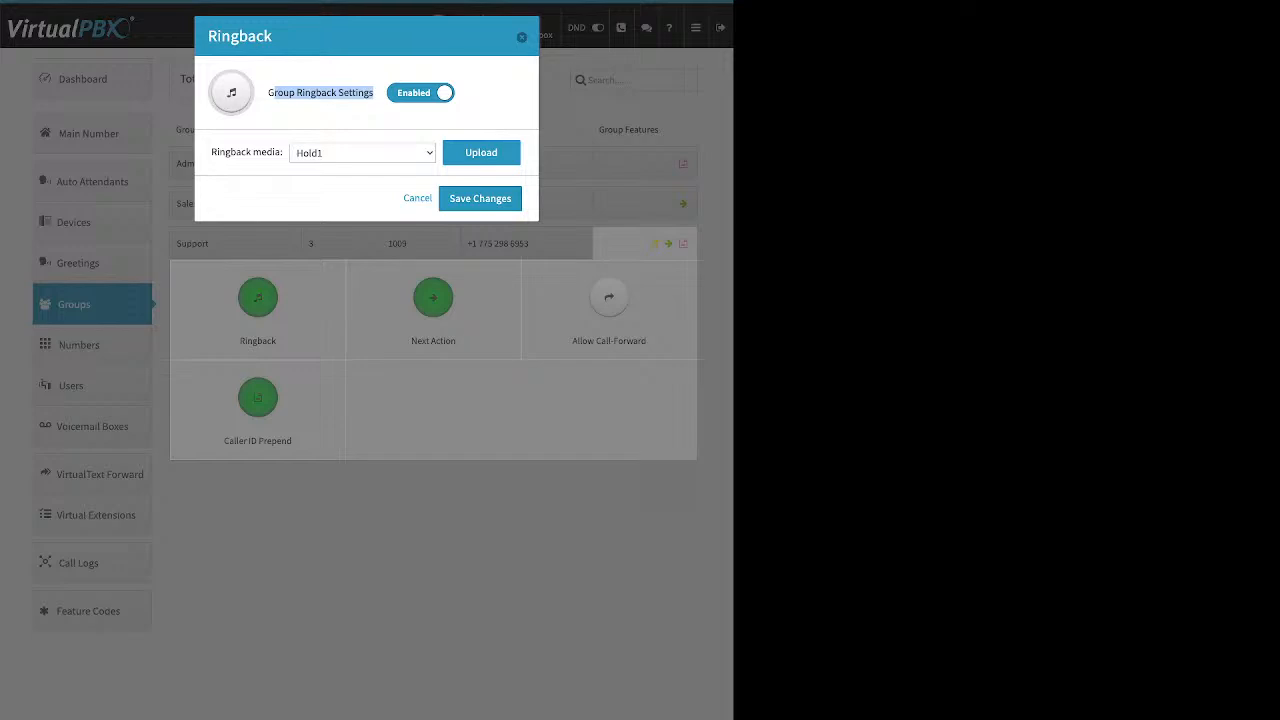
{"action": "left_click", "coordinate": [481, 152]}
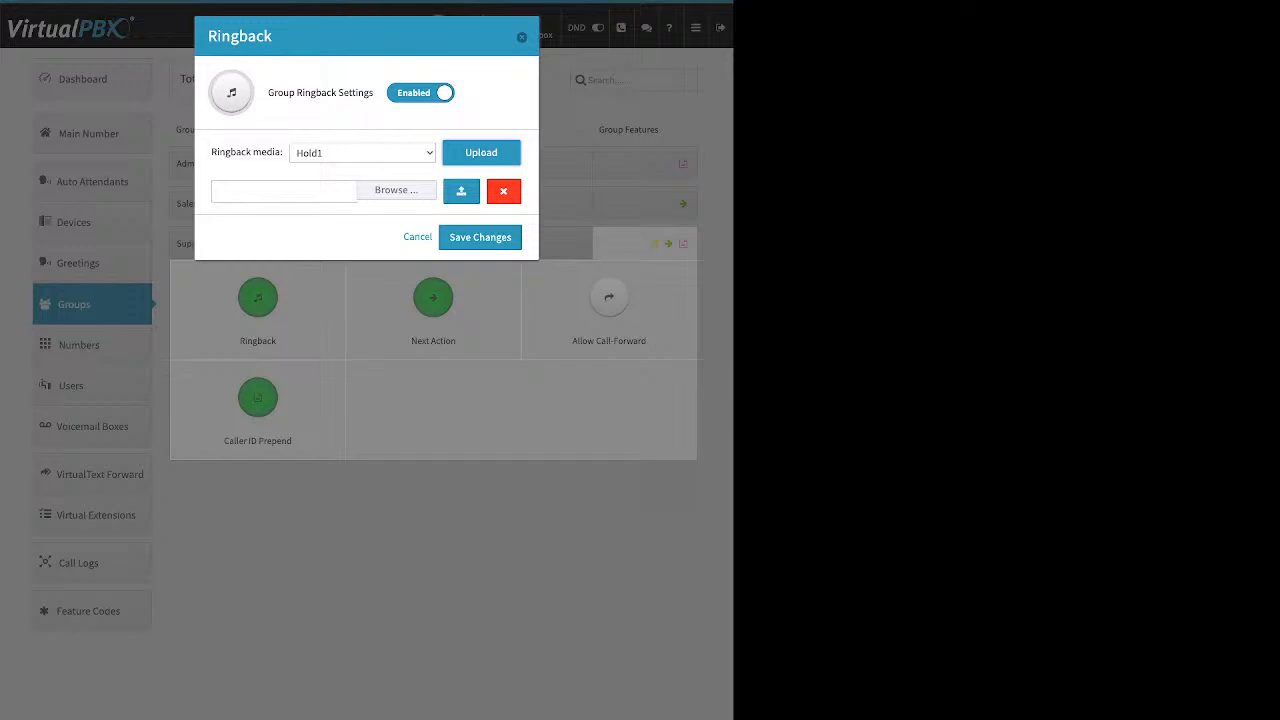
{"action": "left_click", "coordinate": [417, 237]}
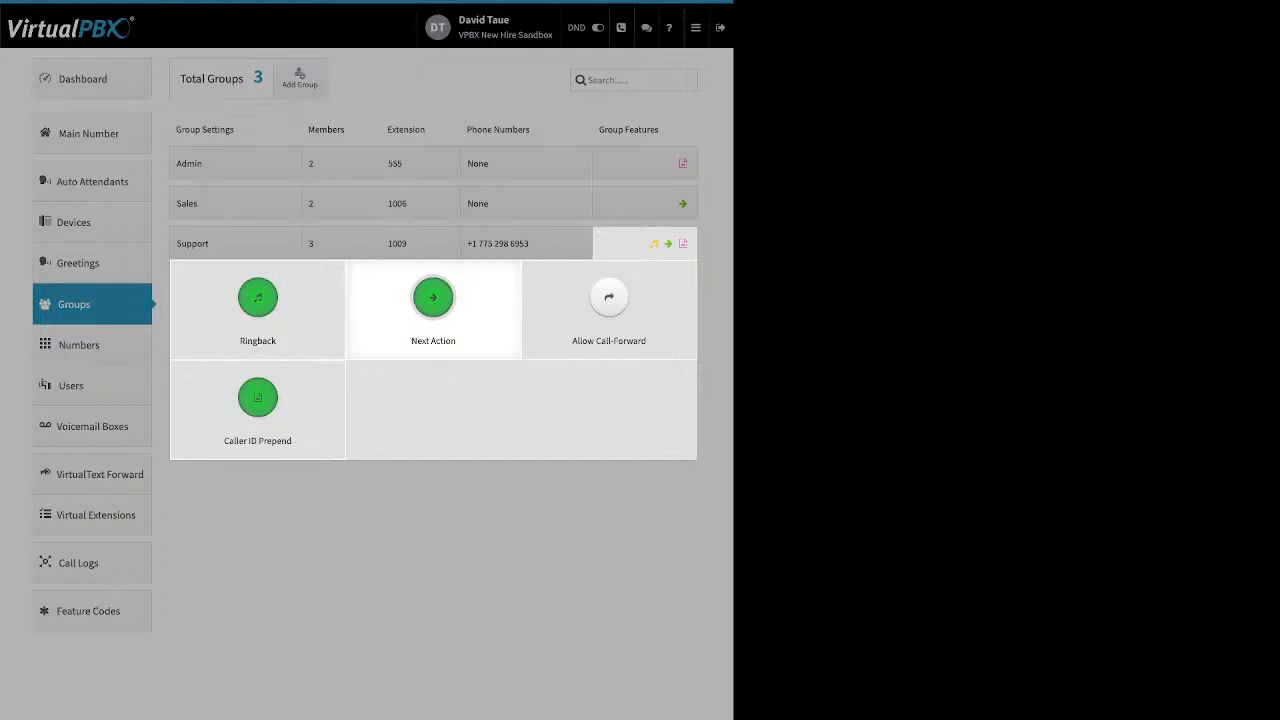
Open the group's Next Action feature and review where unanswered calls are forwarded.
{"action": "left_click", "coordinate": [433, 297]}
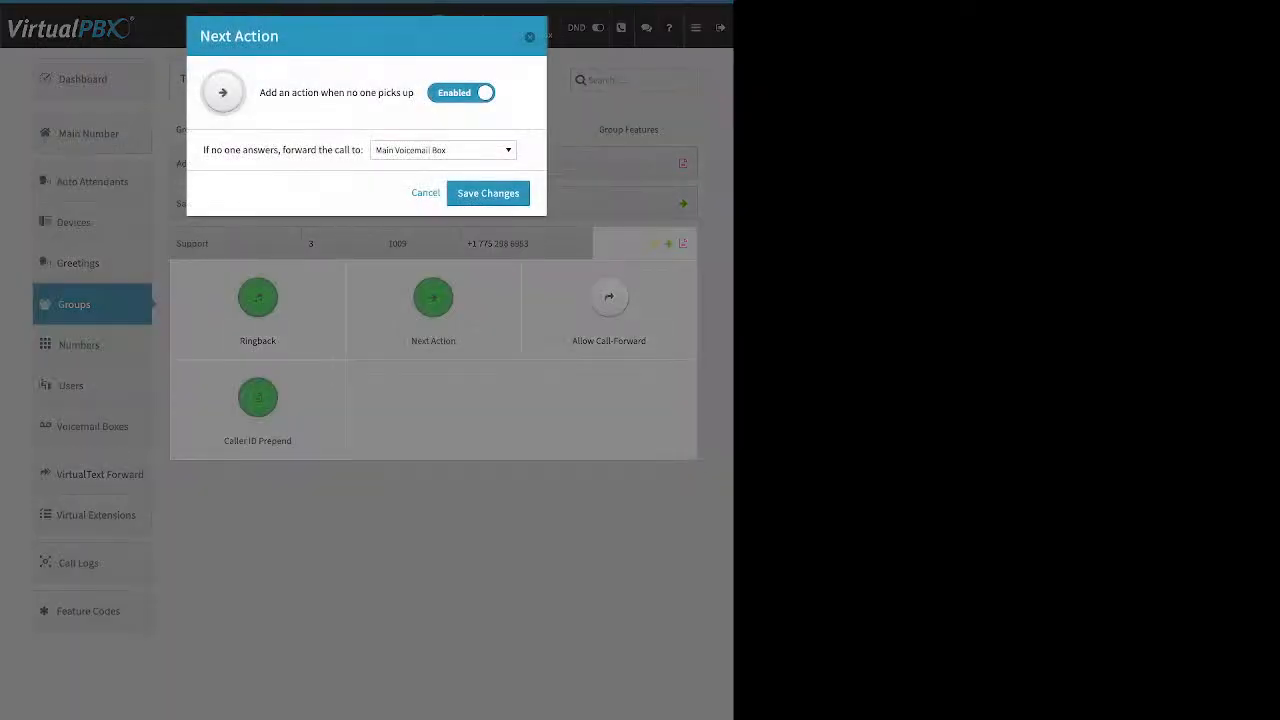
{"action": "triple_click", "coordinate": [337, 93]}
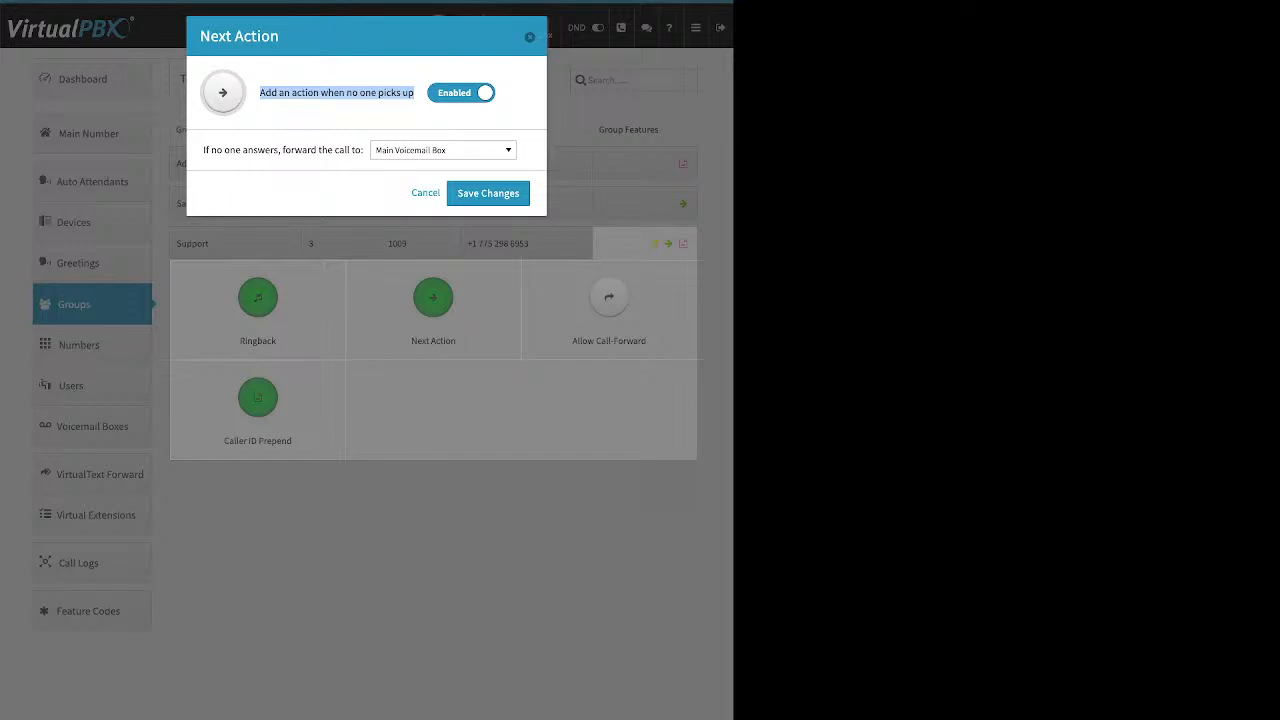
{"action": "left_click", "coordinate": [443, 150]}
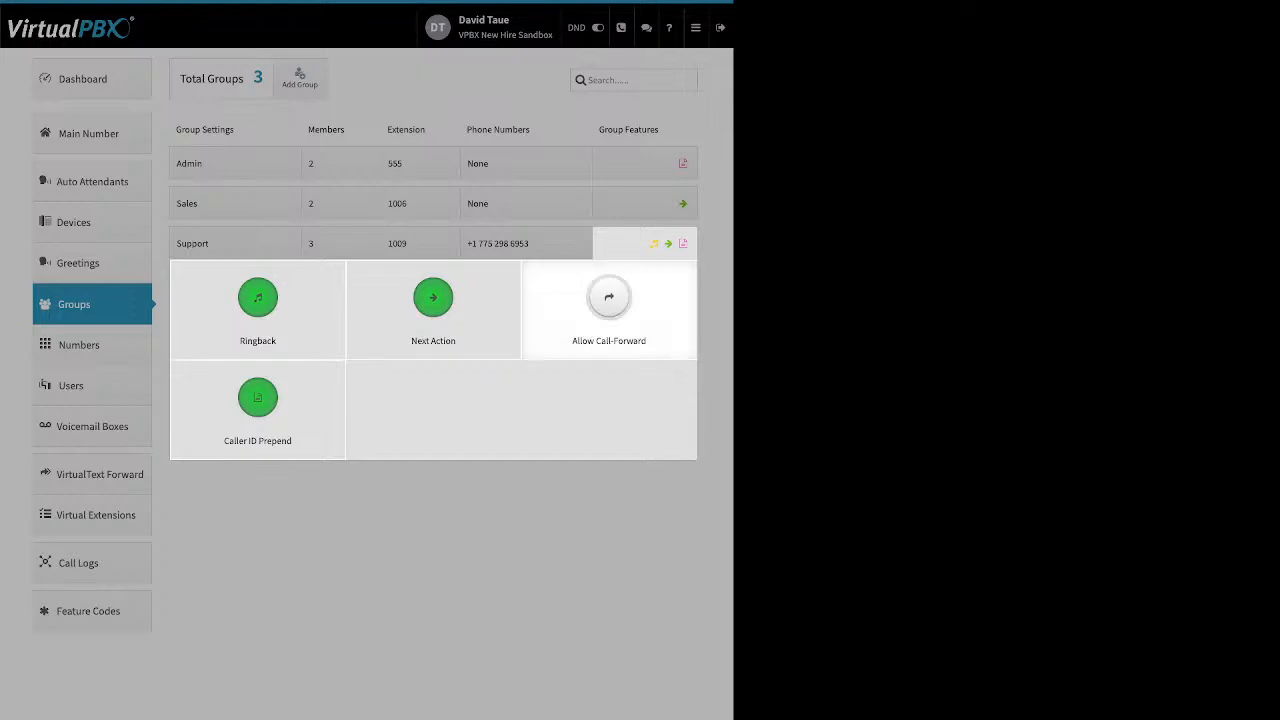
Toggle Allow Call-Forward on in its dialog and cancel without saving.
{"action": "left_click", "coordinate": [608, 300]}
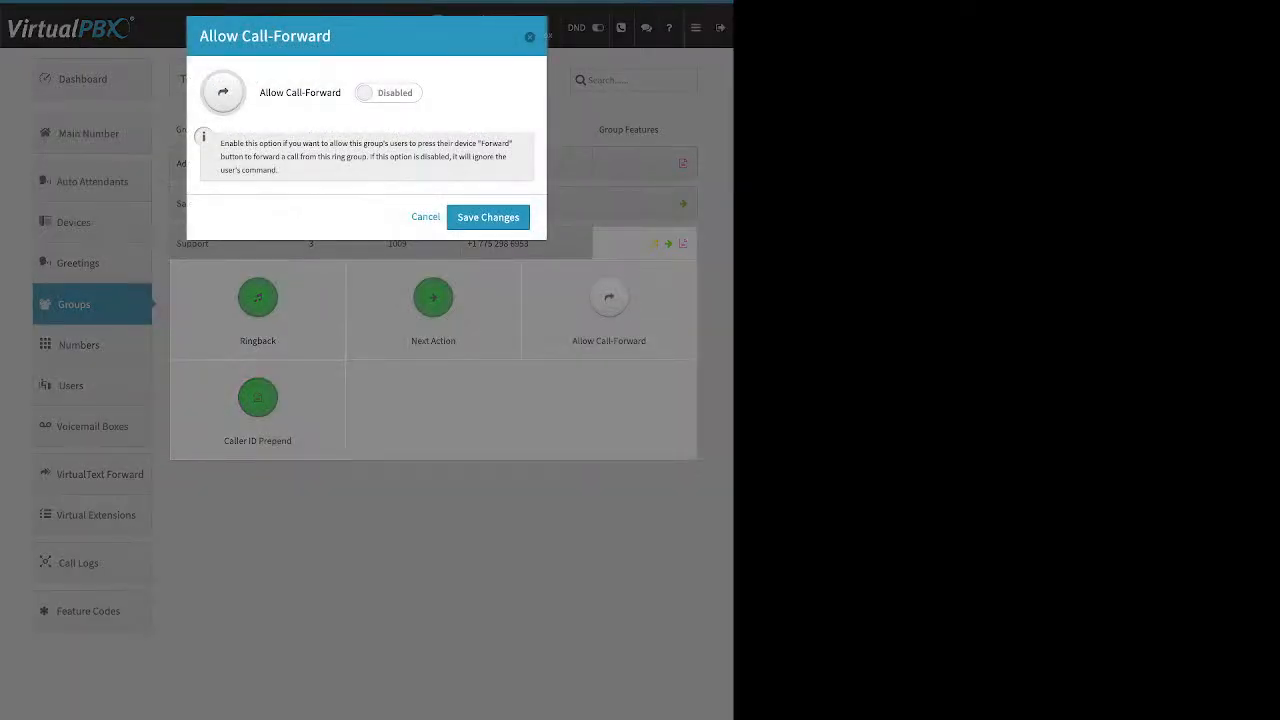
{"action": "left_click", "coordinate": [388, 93]}
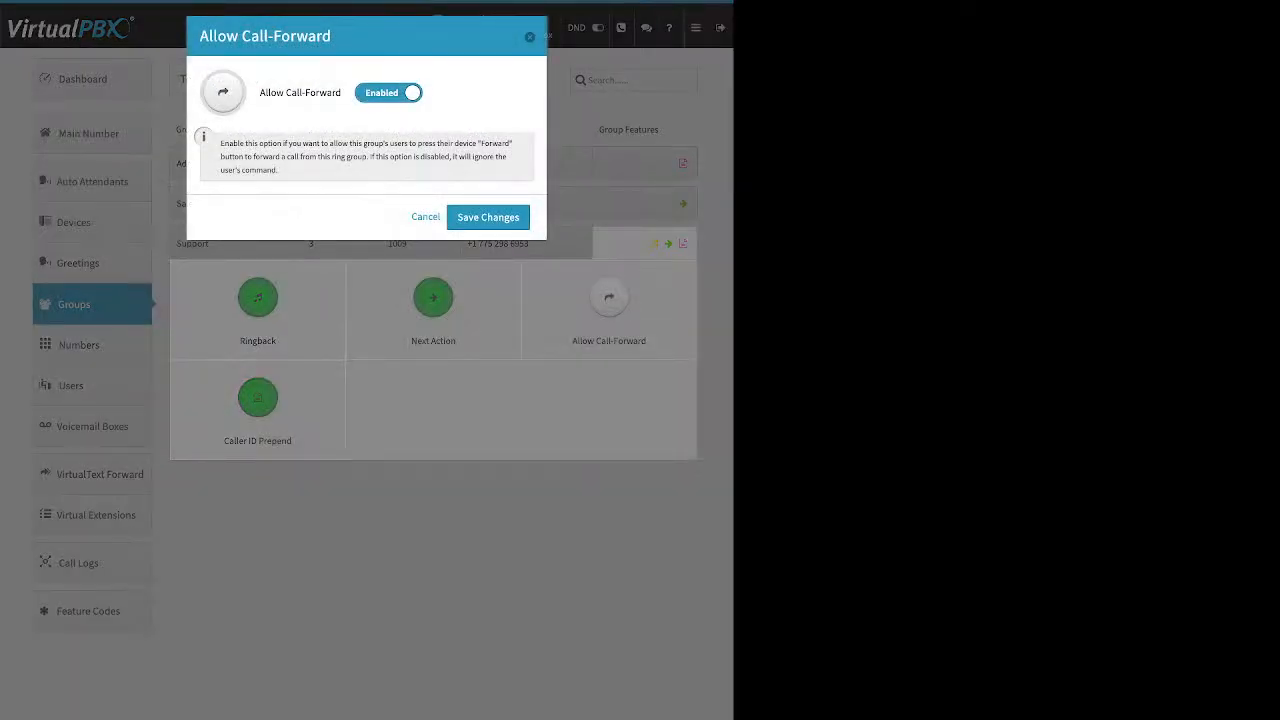
{"action": "left_click", "coordinate": [425, 217]}
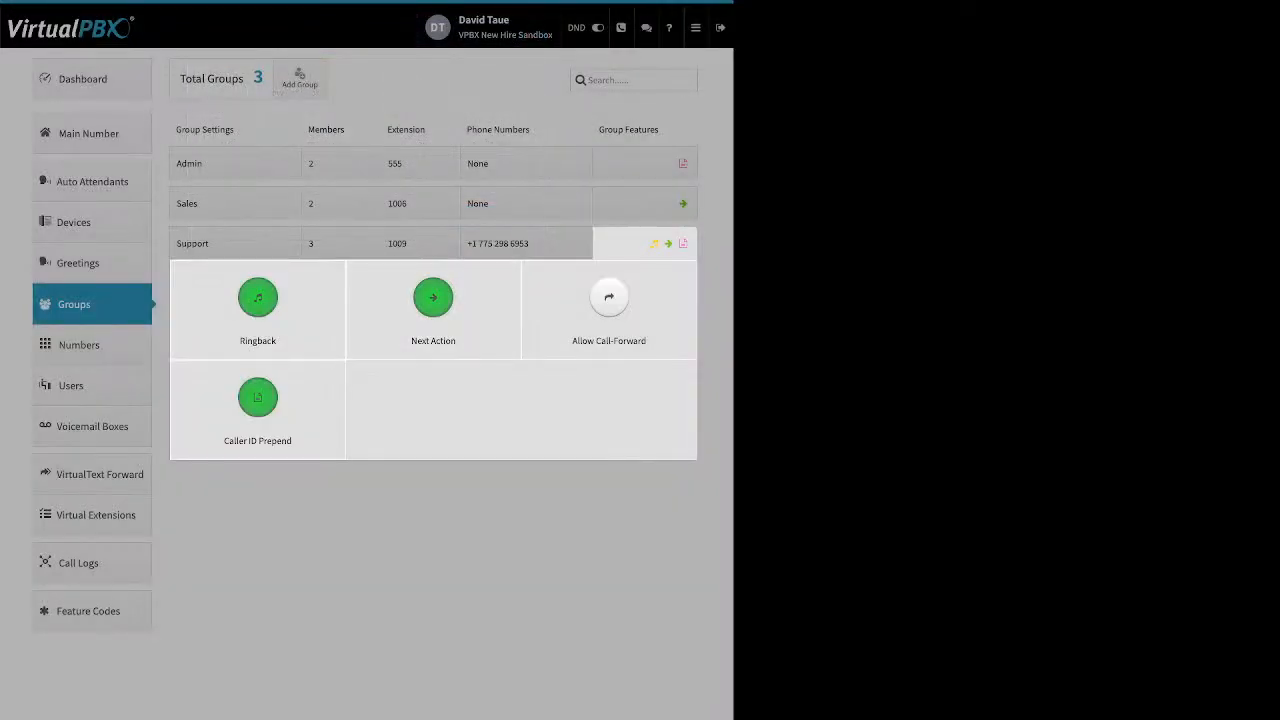
Review the Caller ID Prepend name and number prefixes and save the dialog.
{"action": "left_click", "coordinate": [257, 398]}
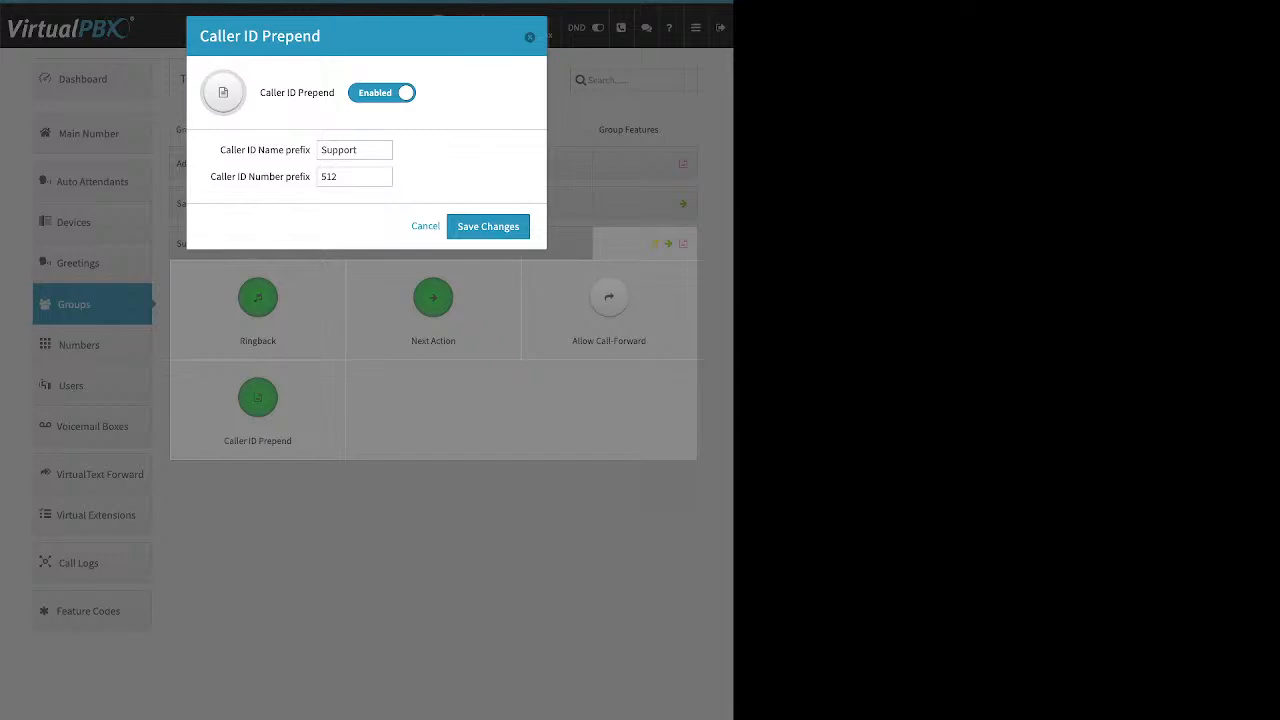
{"action": "left_click_drag", "start_coordinate": [260, 93], "coordinate": [337, 93]}
{"action": "left_click", "coordinate": [339, 95]}
{"action": "left_click_drag", "start_coordinate": [220, 150], "coordinate": [310, 150]}
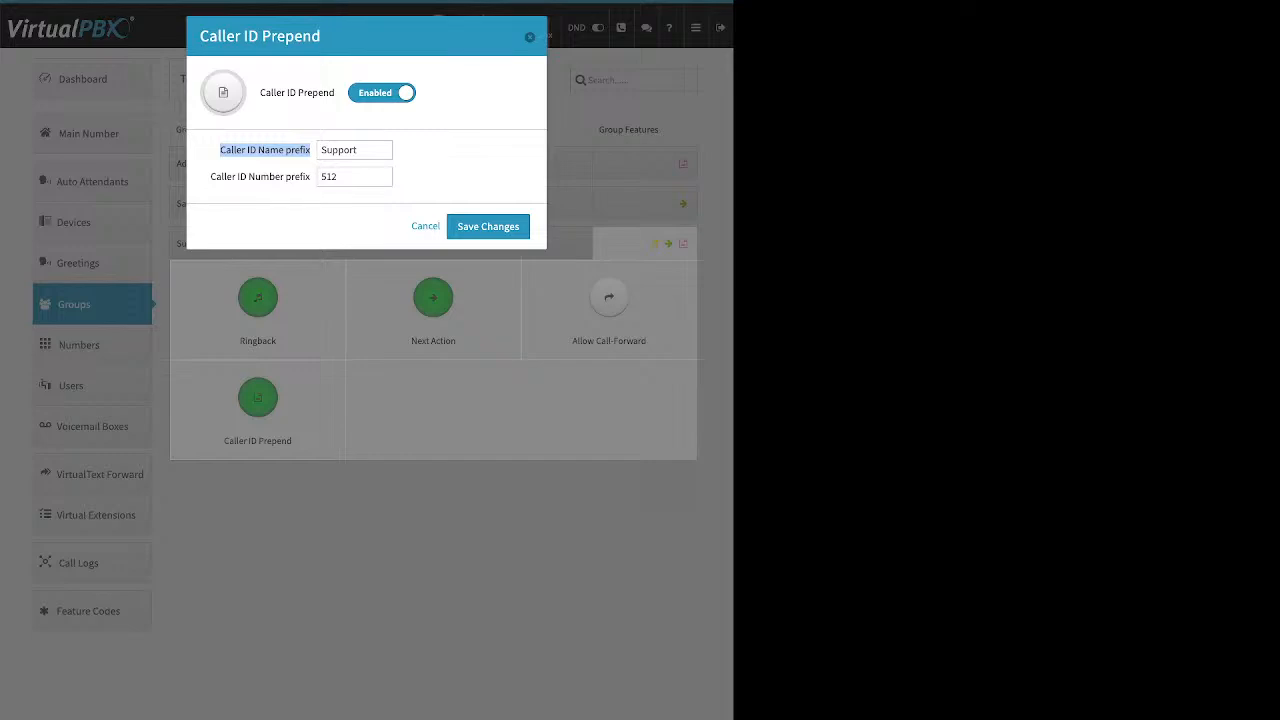
{"action": "left_click_drag", "start_coordinate": [210, 177], "coordinate": [292, 177]}
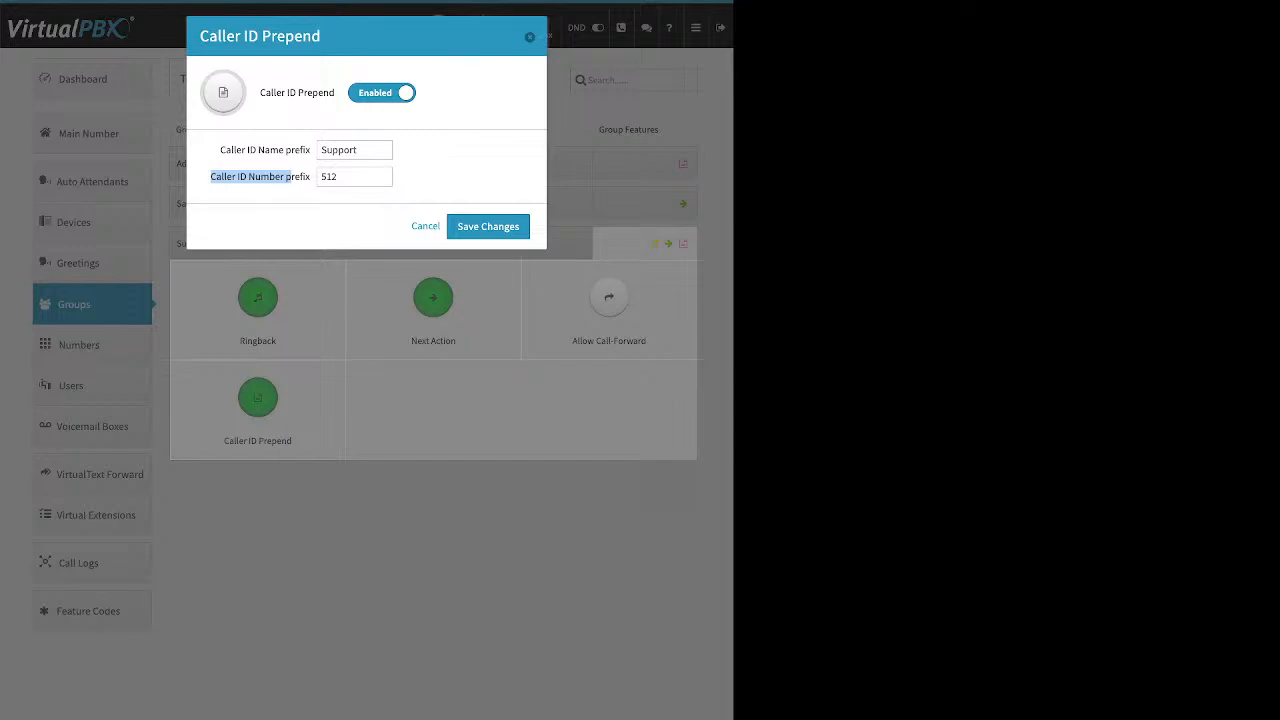
{"action": "left_click", "coordinate": [488, 227]}
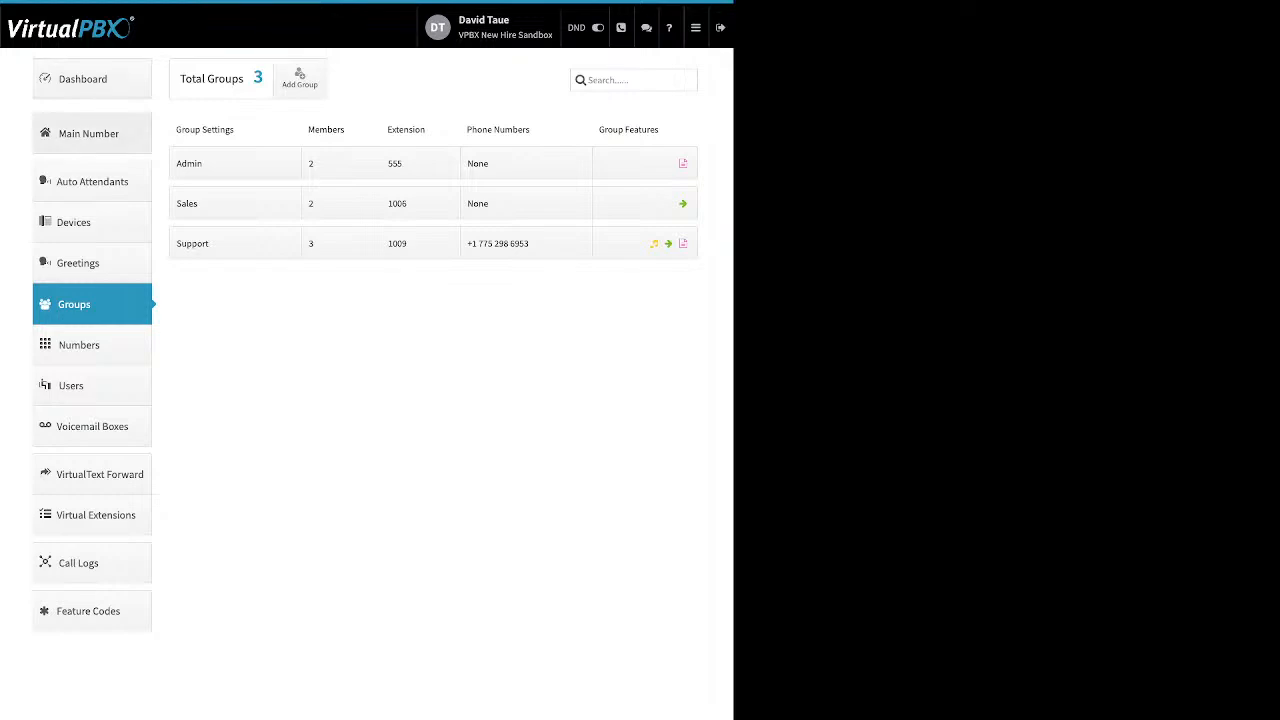
Go to Main Number, expand Main Company Numbers, and open a number's options menu.
{"action": "left_click", "coordinate": [90, 133]}
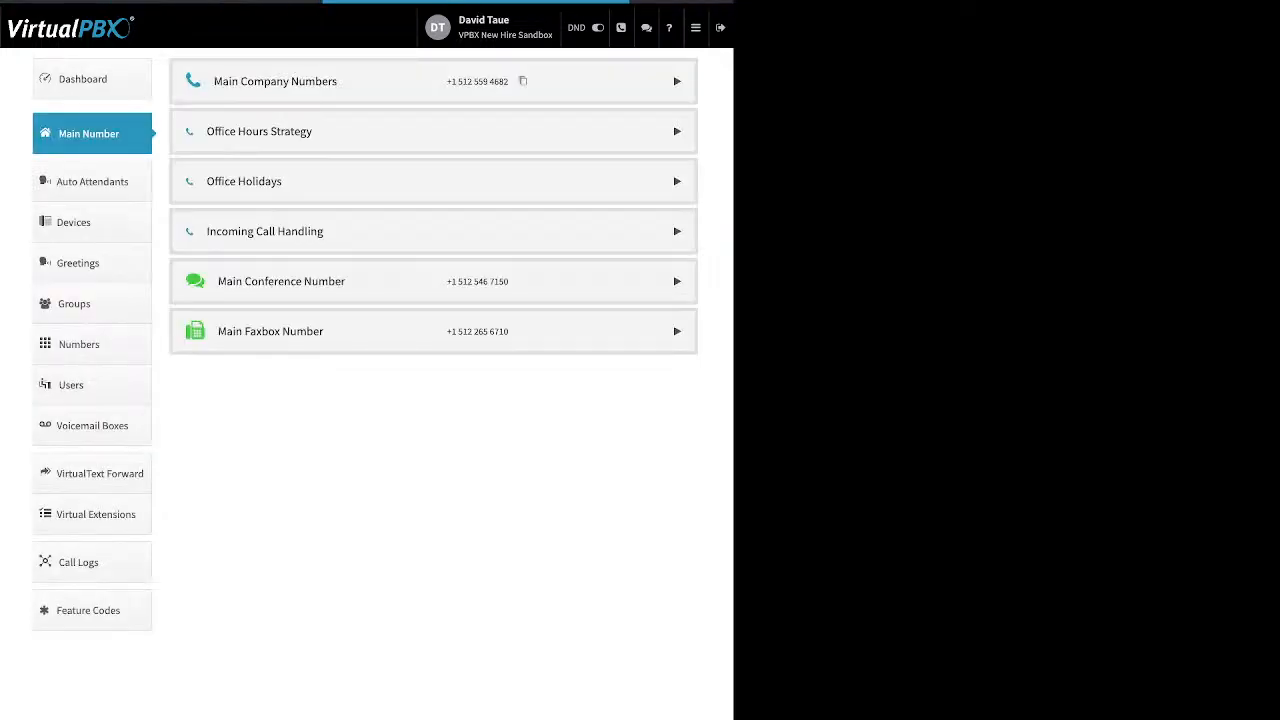
{"action": "left_click", "coordinate": [677, 81]}
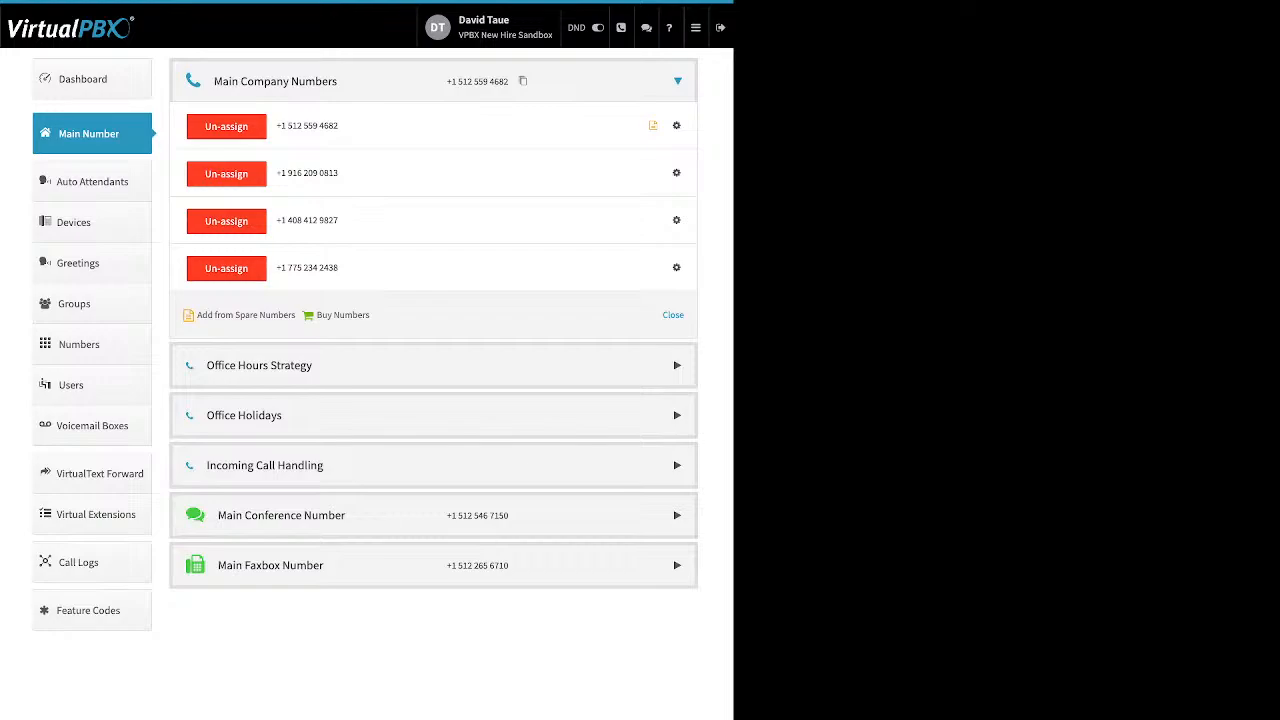
{"action": "left_click_drag", "start_coordinate": [369, 315], "coordinate": [197, 315]}
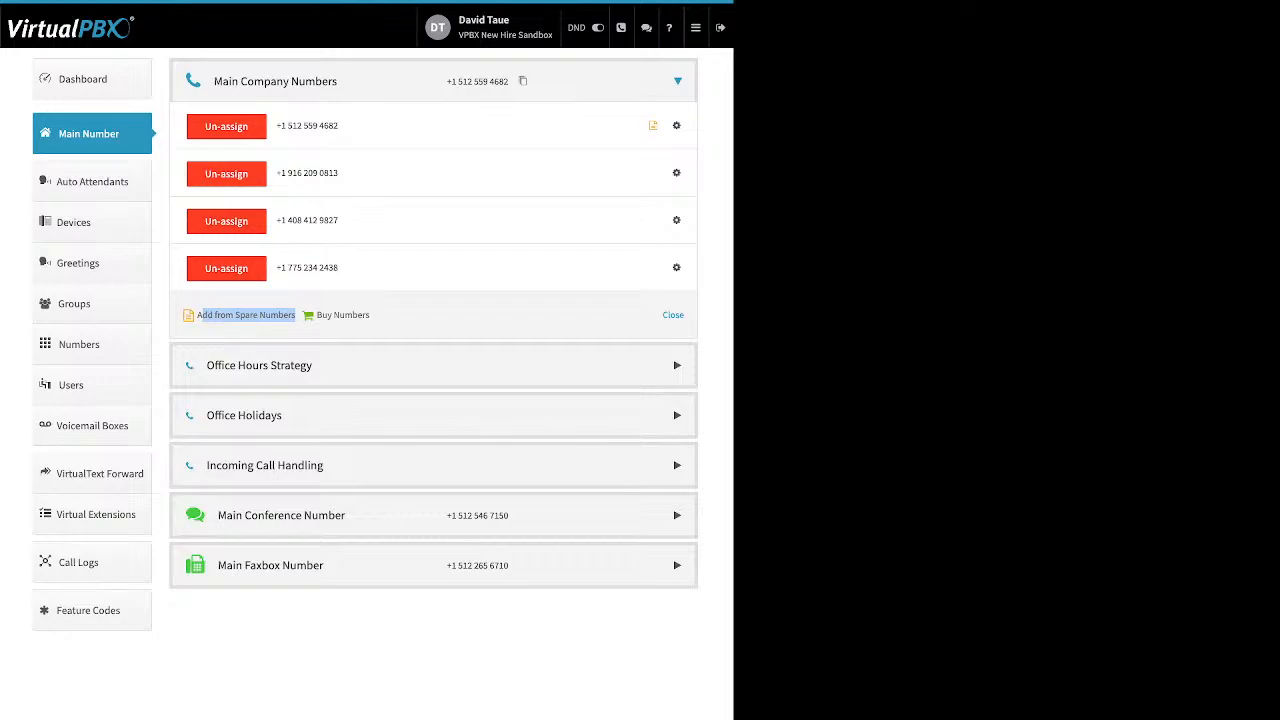
{"action": "left_click", "coordinate": [677, 173]}
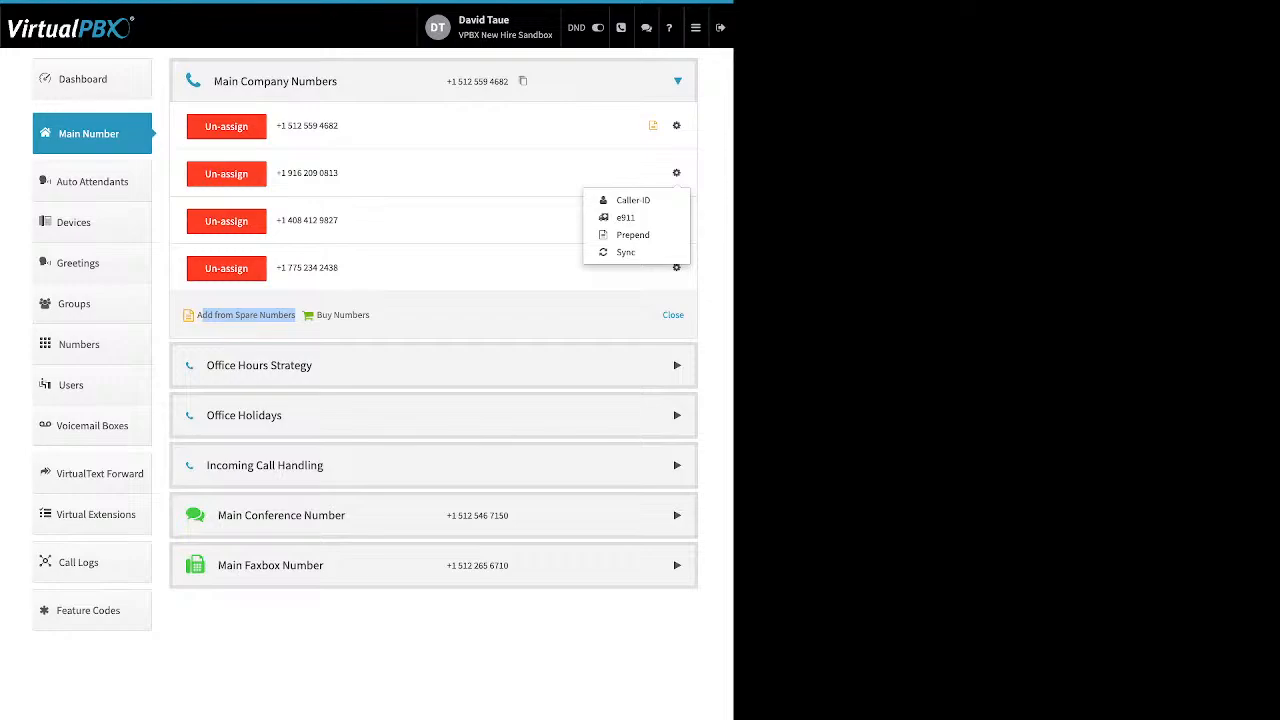
Expand Office Hours Strategy, review Monday's start and end time choices, and enable closing for lunch hours.
{"action": "left_click", "coordinate": [260, 366]}
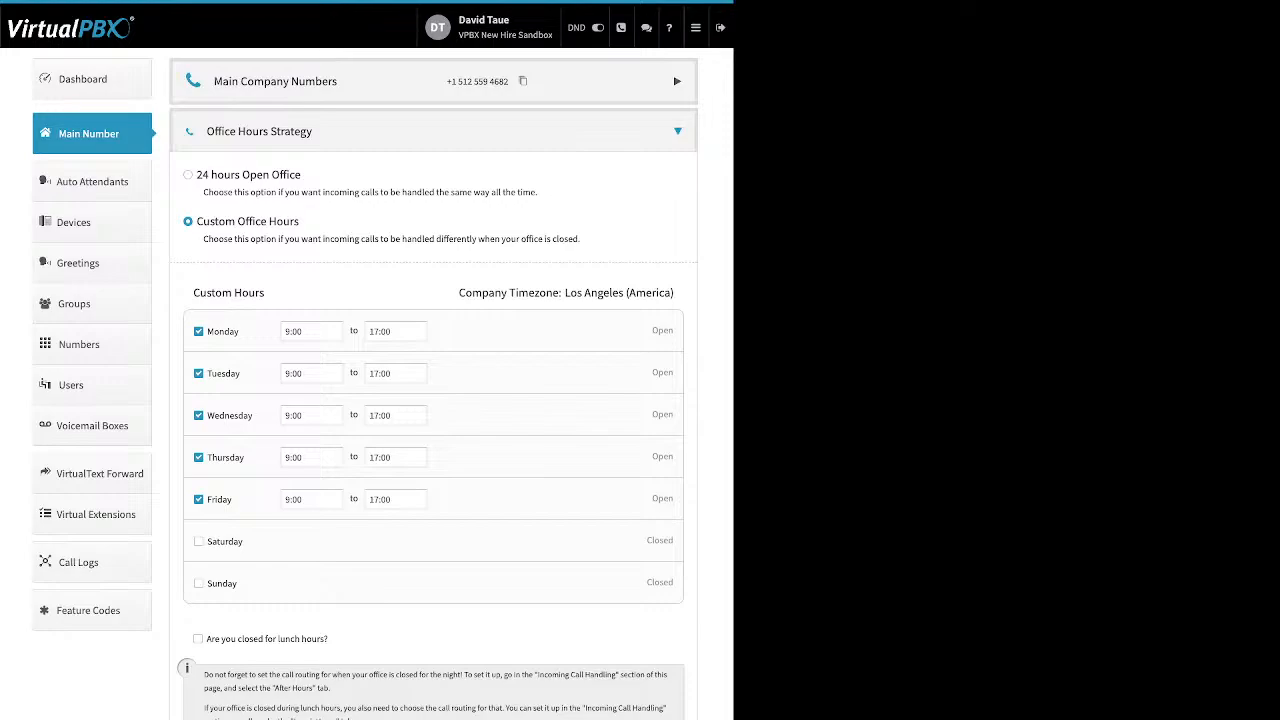
{"action": "left_click_drag", "start_coordinate": [302, 175], "coordinate": [196, 175]}
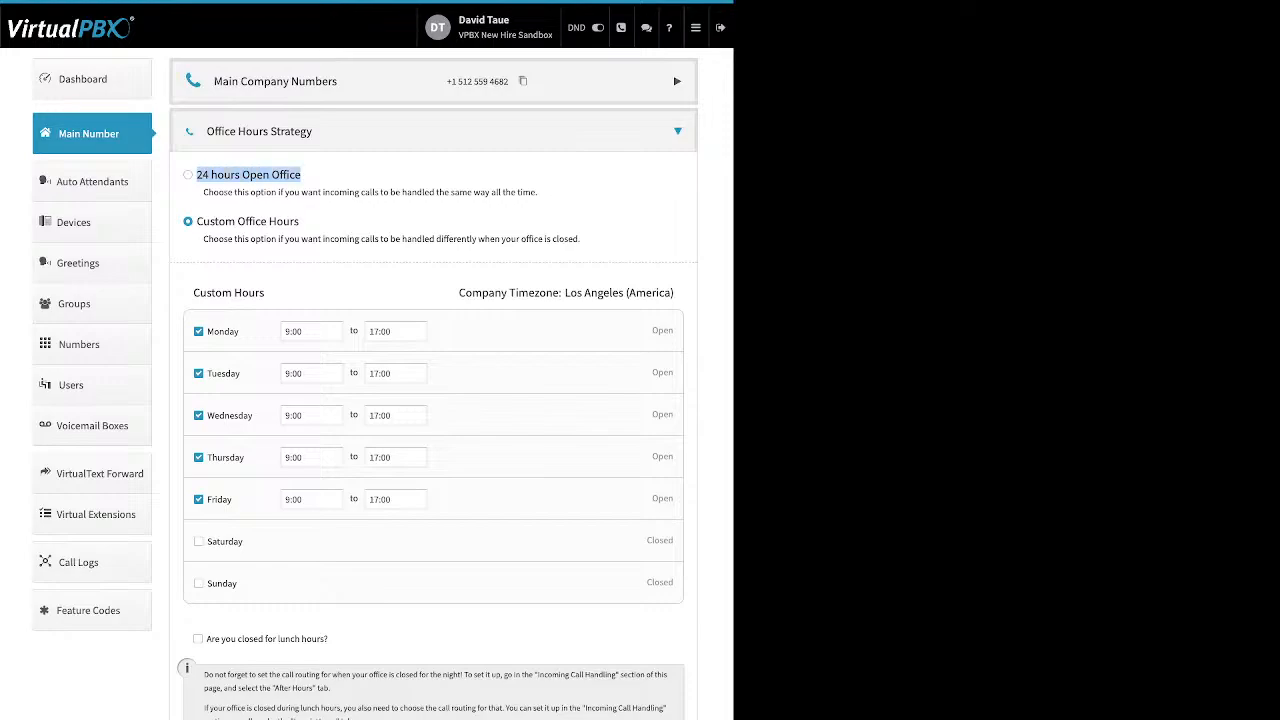
{"action": "left_click_drag", "start_coordinate": [295, 221], "coordinate": [236, 221]}
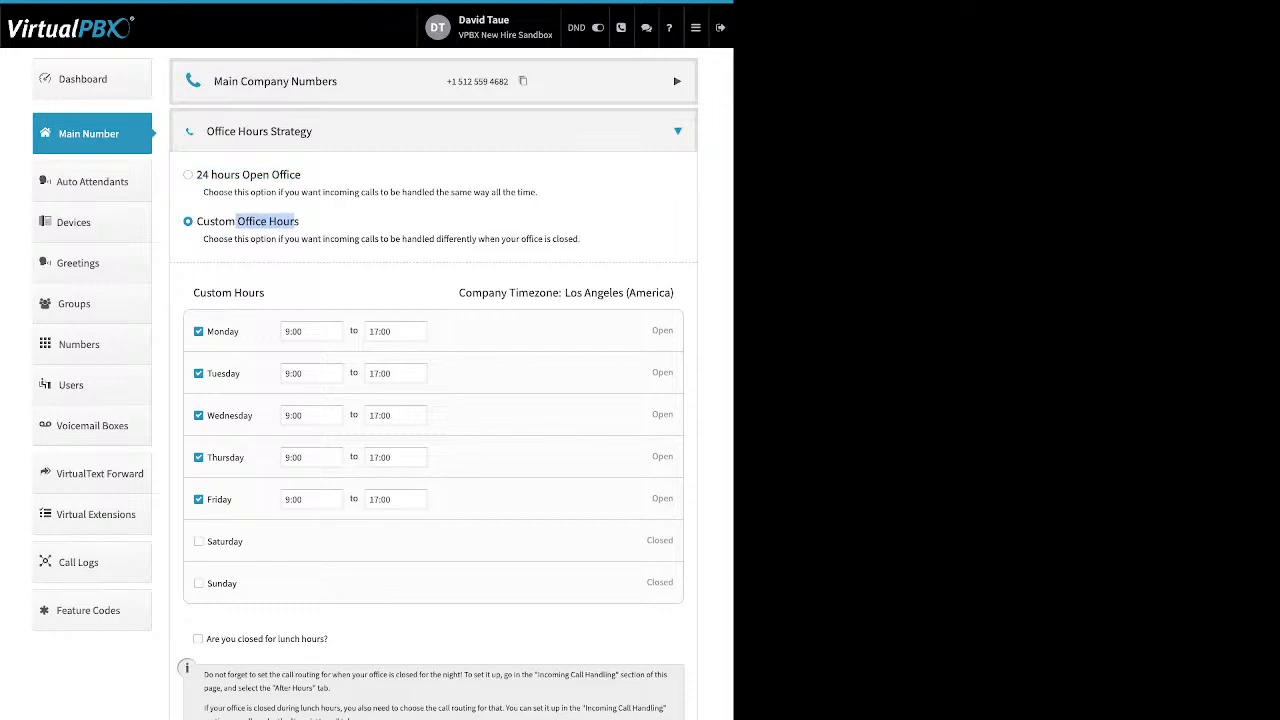
{"action": "left_click_drag", "start_coordinate": [240, 331], "coordinate": [206, 331]}
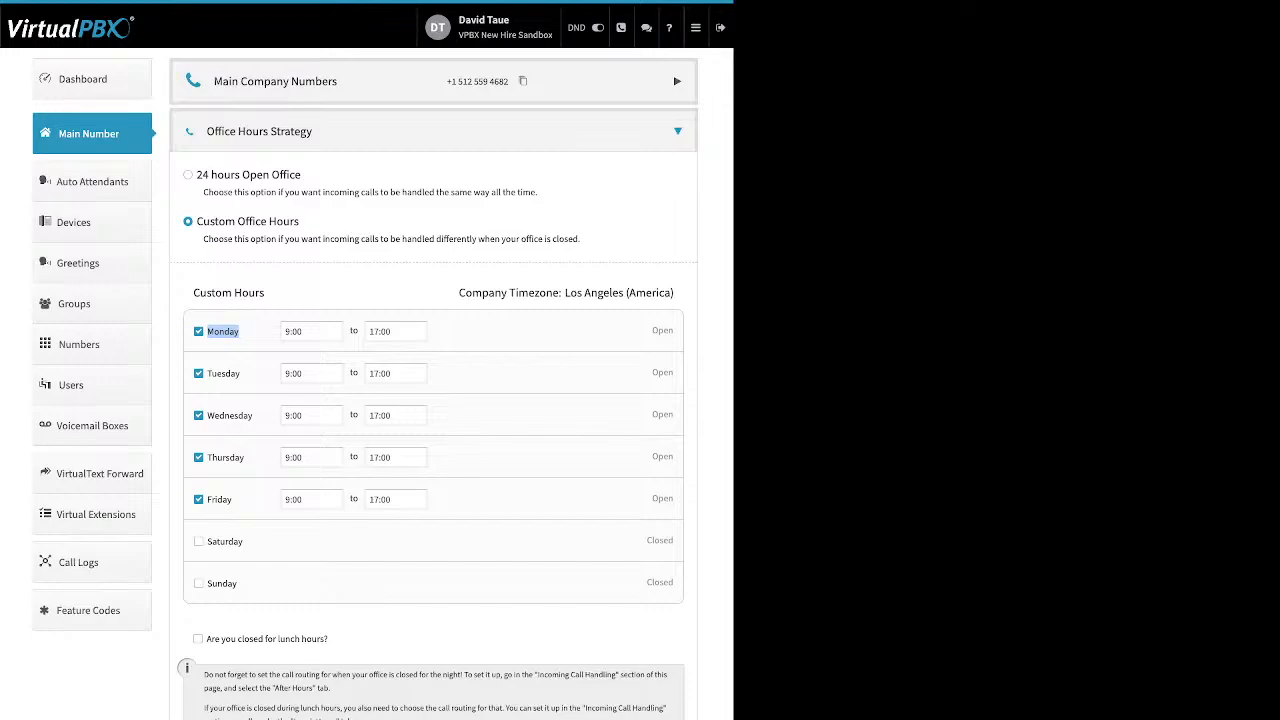
{"action": "left_click", "coordinate": [311, 331]}
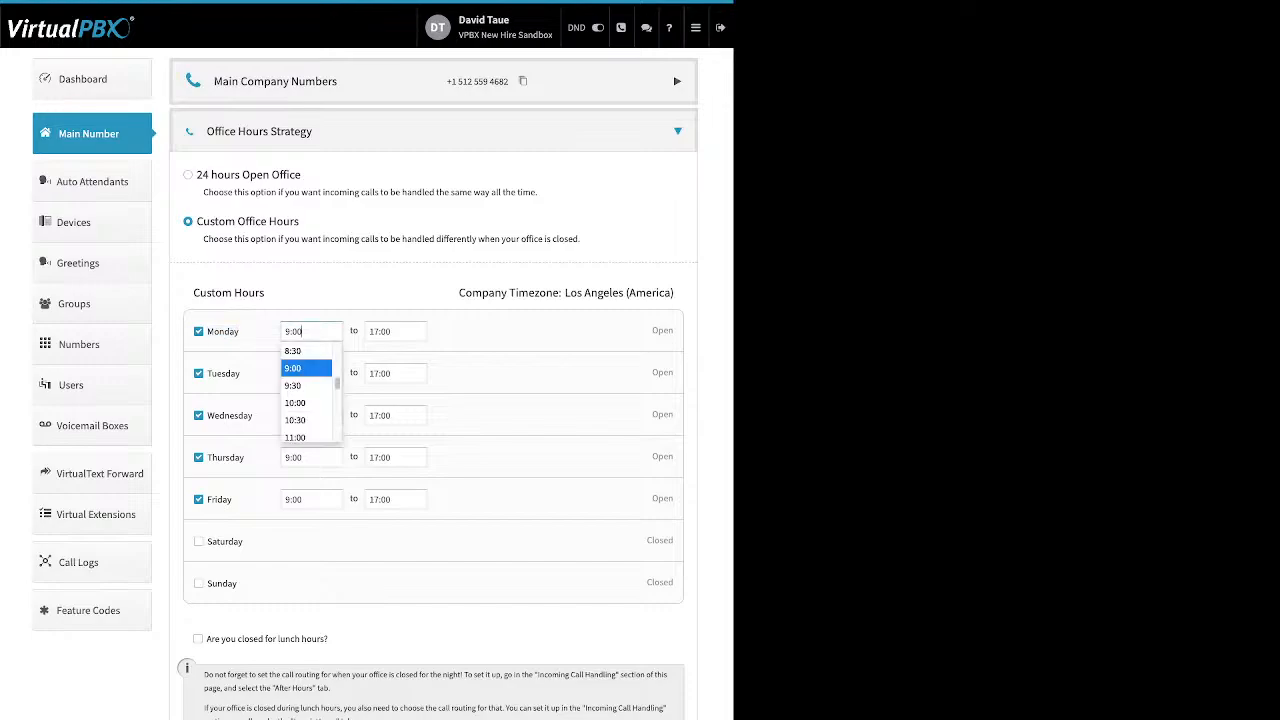
{"action": "left_click", "coordinate": [395, 331]}
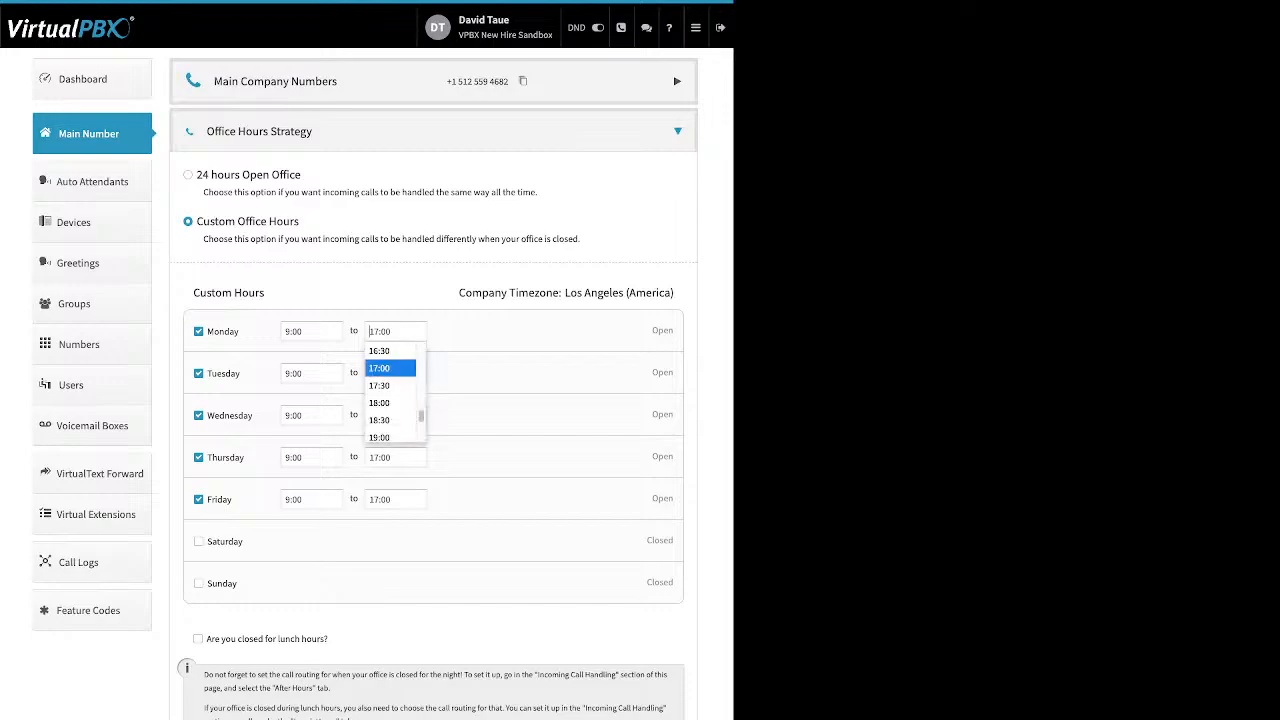
{"action": "key", "text": "Escape"}
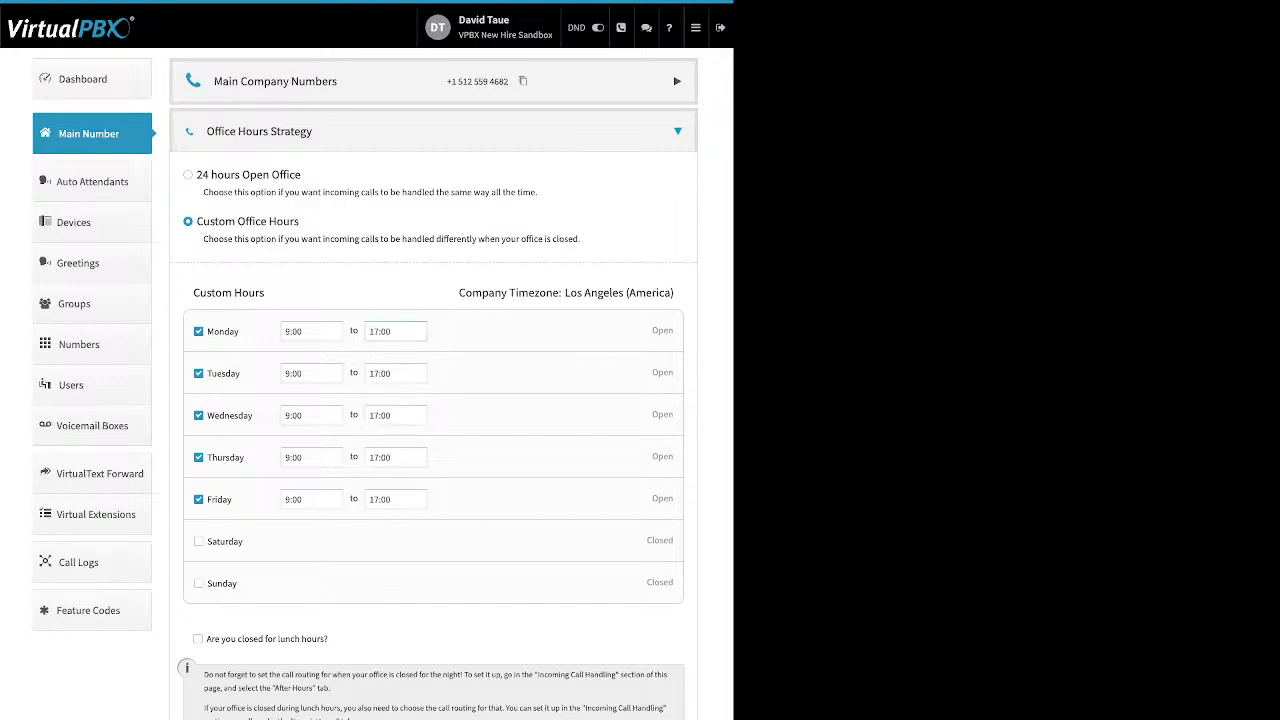
{"action": "left_click_drag", "start_coordinate": [329, 639], "coordinate": [206, 639]}
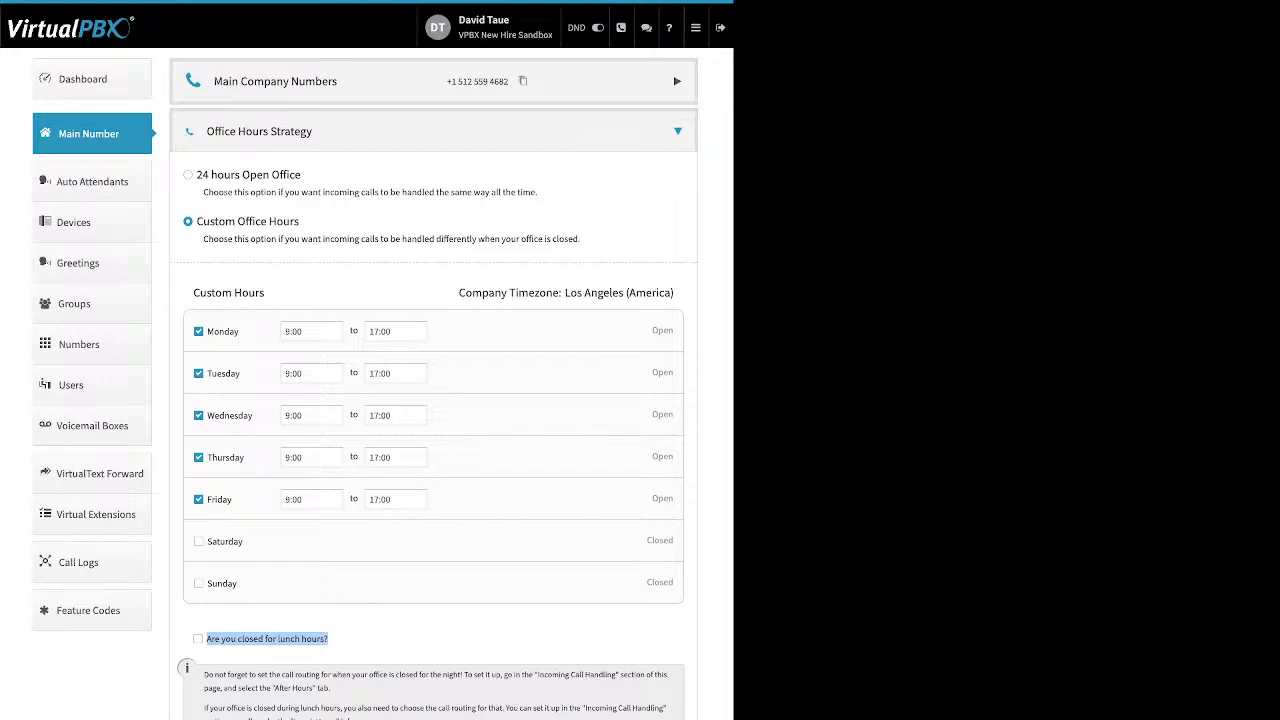
{"action": "left_click", "coordinate": [198, 639]}
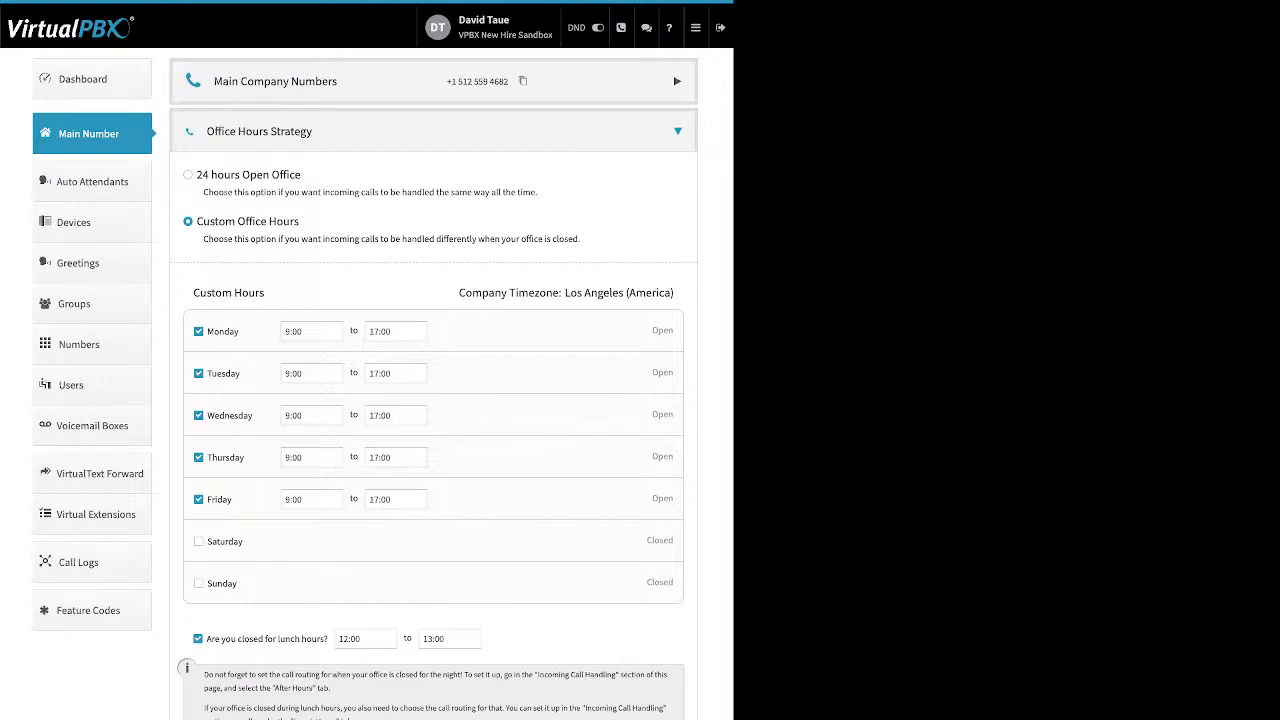
Open Office Holidays, review the holiday entries and Add Holiday options, then cancel without saving.
{"action": "left_click", "coordinate": [198, 639]}
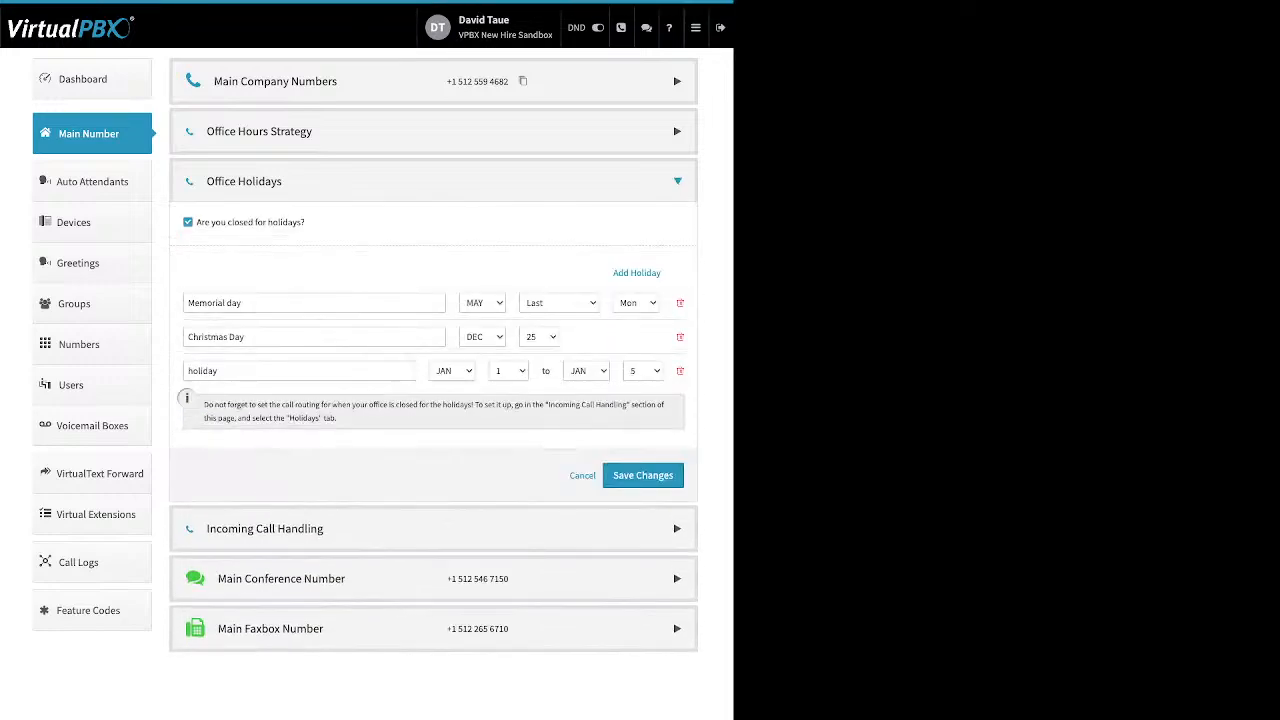
{"action": "left_click_drag", "start_coordinate": [306, 222], "coordinate": [202, 222]}
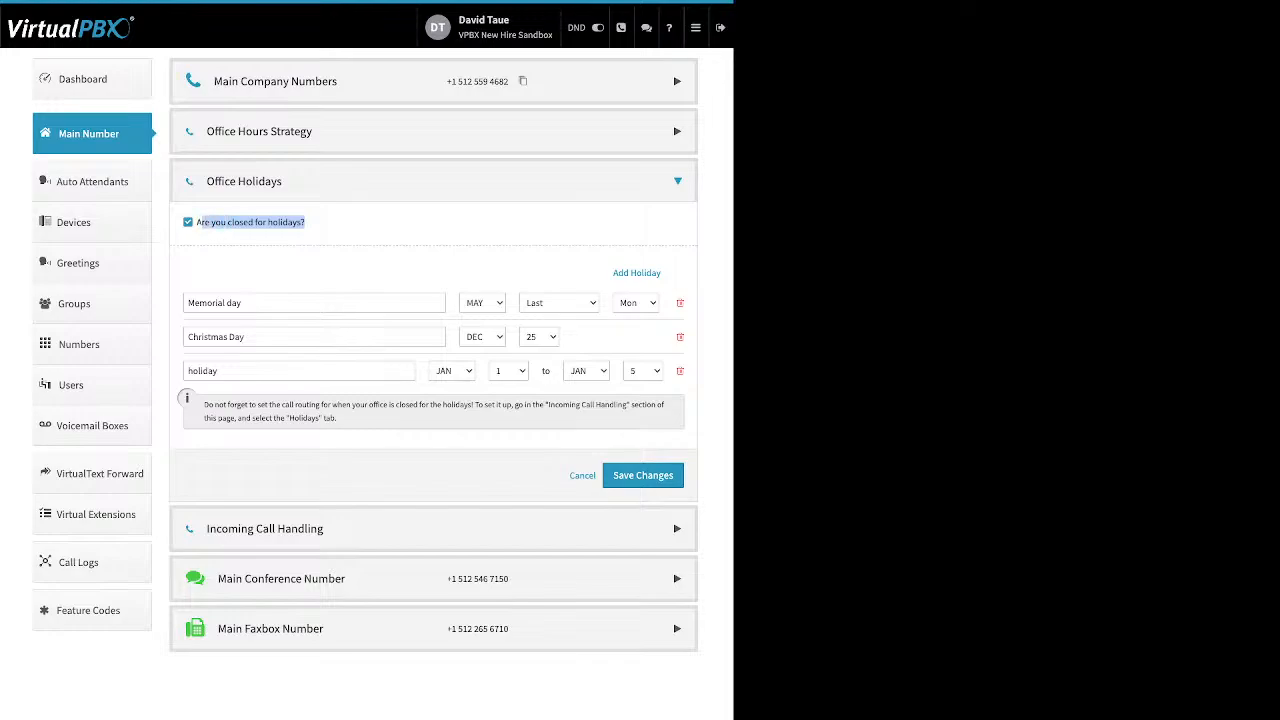
{"action": "left_click_drag", "start_coordinate": [609, 273], "coordinate": [651, 273]}
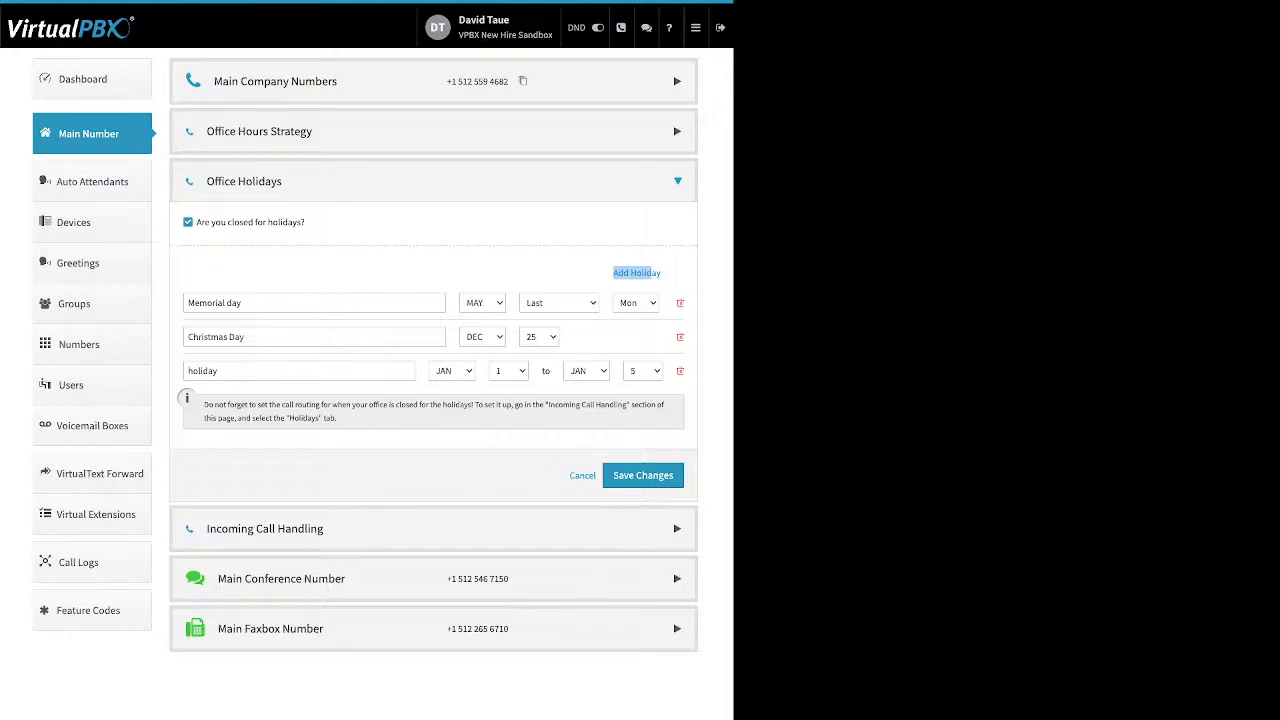
{"action": "mouse_move", "coordinate": [643, 273]}
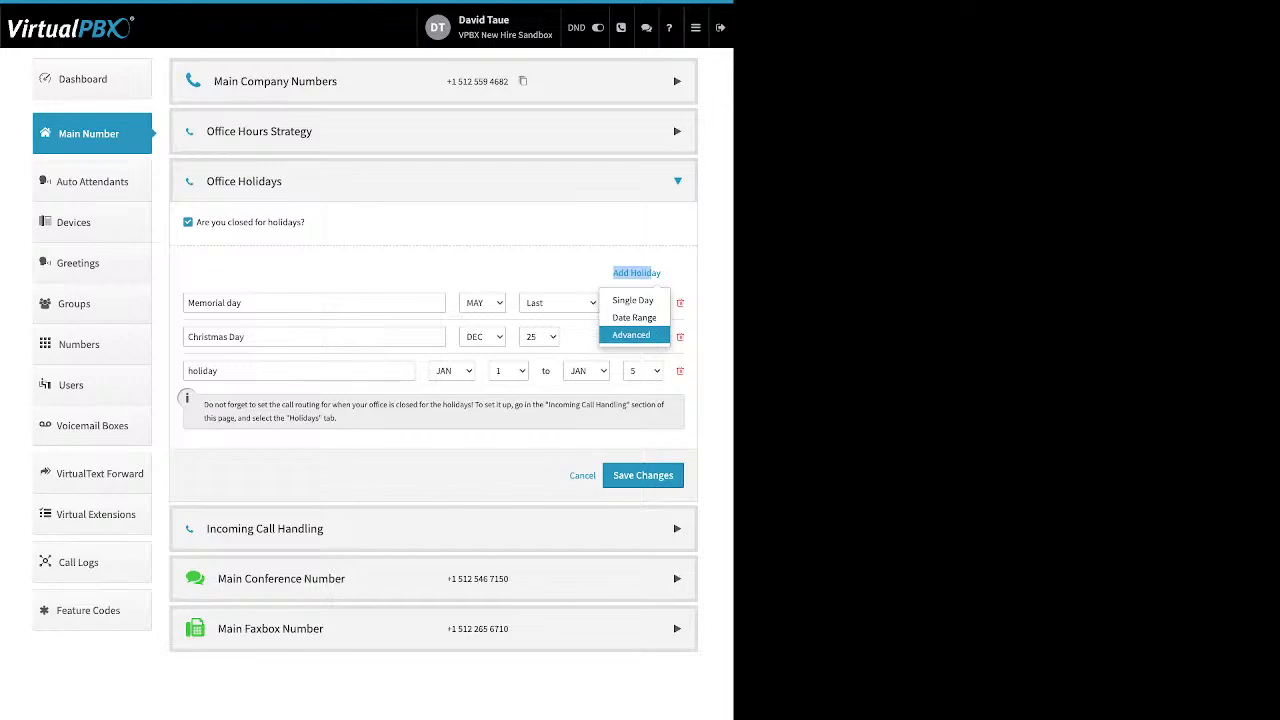
{"action": "left_click", "coordinate": [582, 338]}
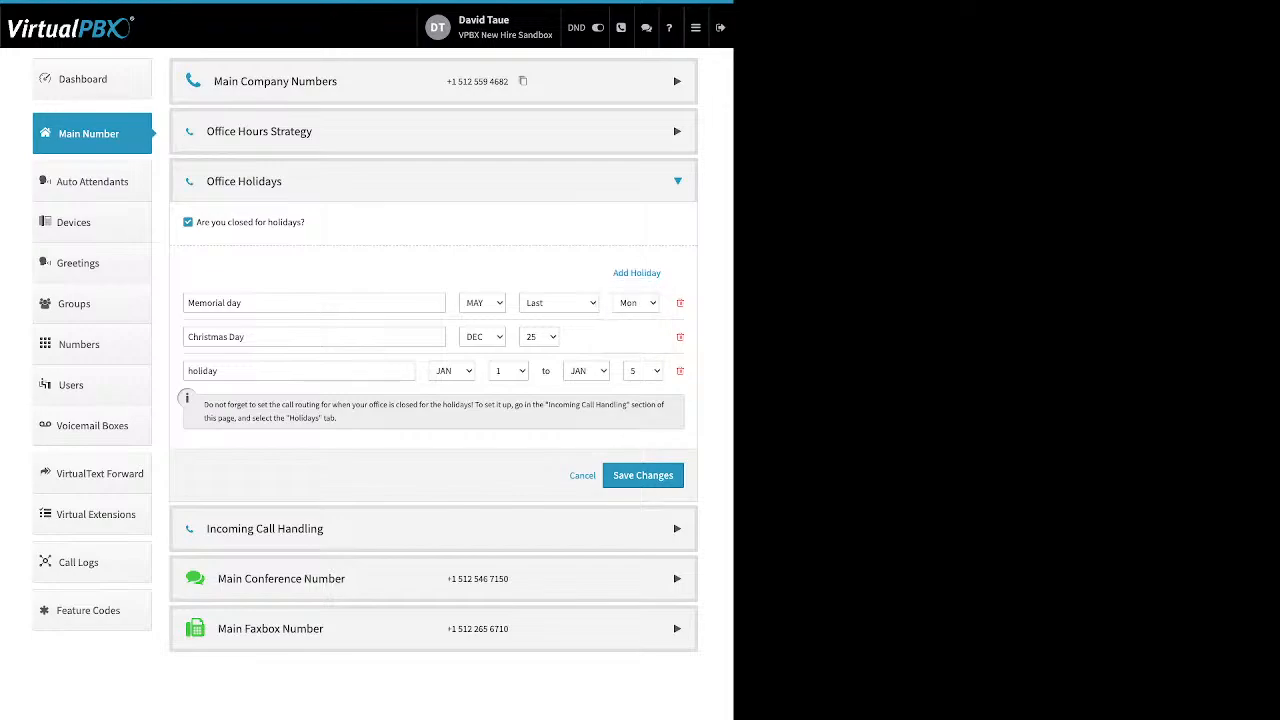
{"action": "left_click_drag", "start_coordinate": [246, 337], "coordinate": [186, 337]}
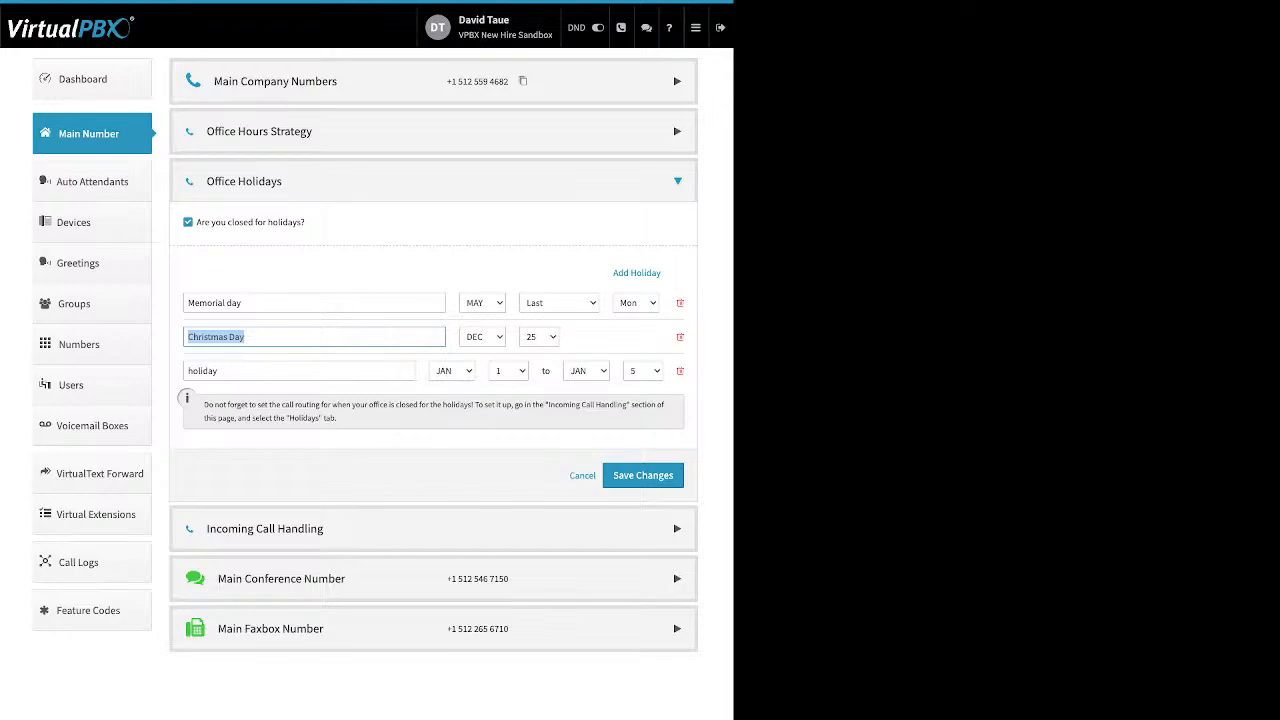
{"action": "left_click_drag", "start_coordinate": [219, 371], "coordinate": [187, 371]}
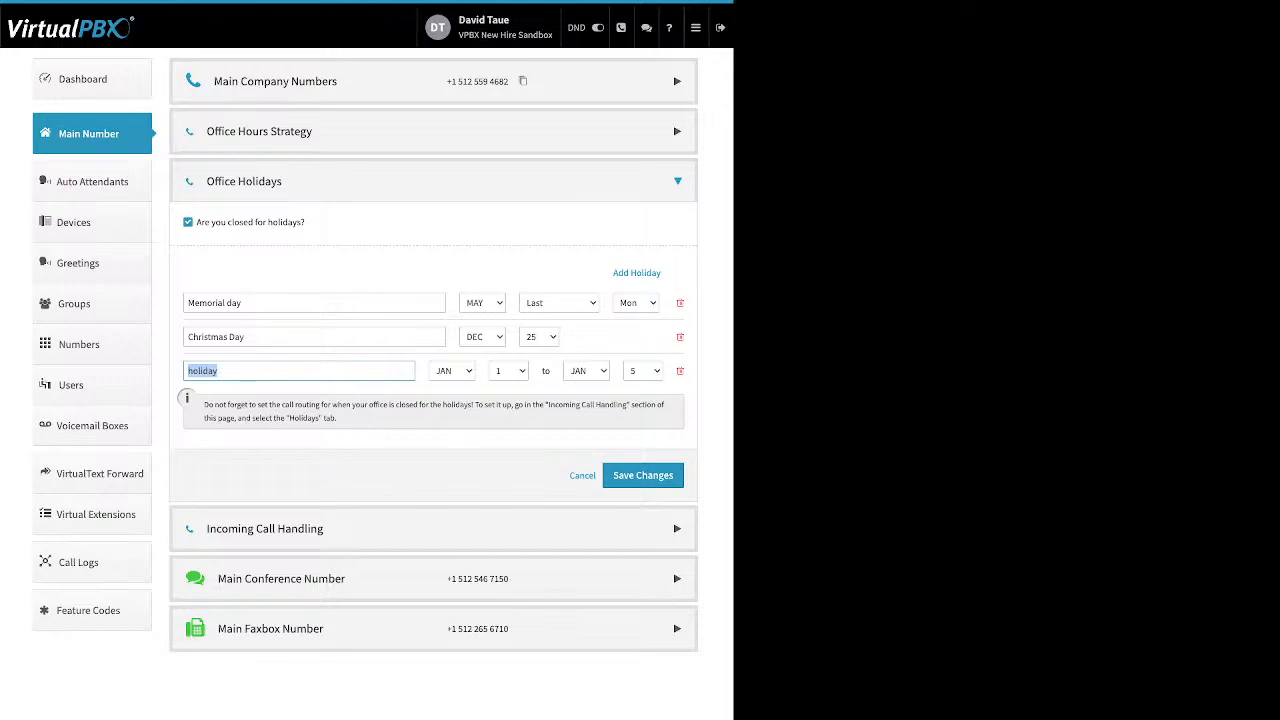
{"action": "left_click", "coordinate": [188, 303]}
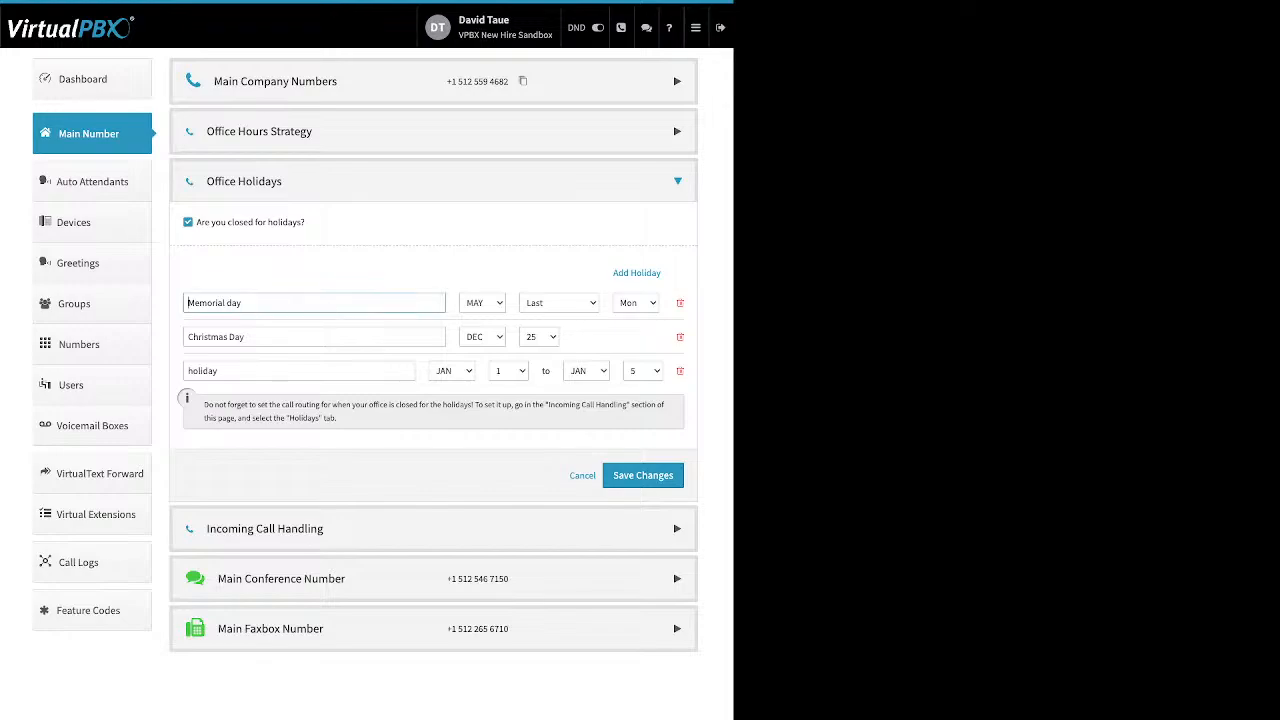
{"action": "key", "text": "ctrl+a"}
{"action": "left_click", "coordinate": [400, 273]}
{"action": "left_click", "coordinate": [582, 475]}
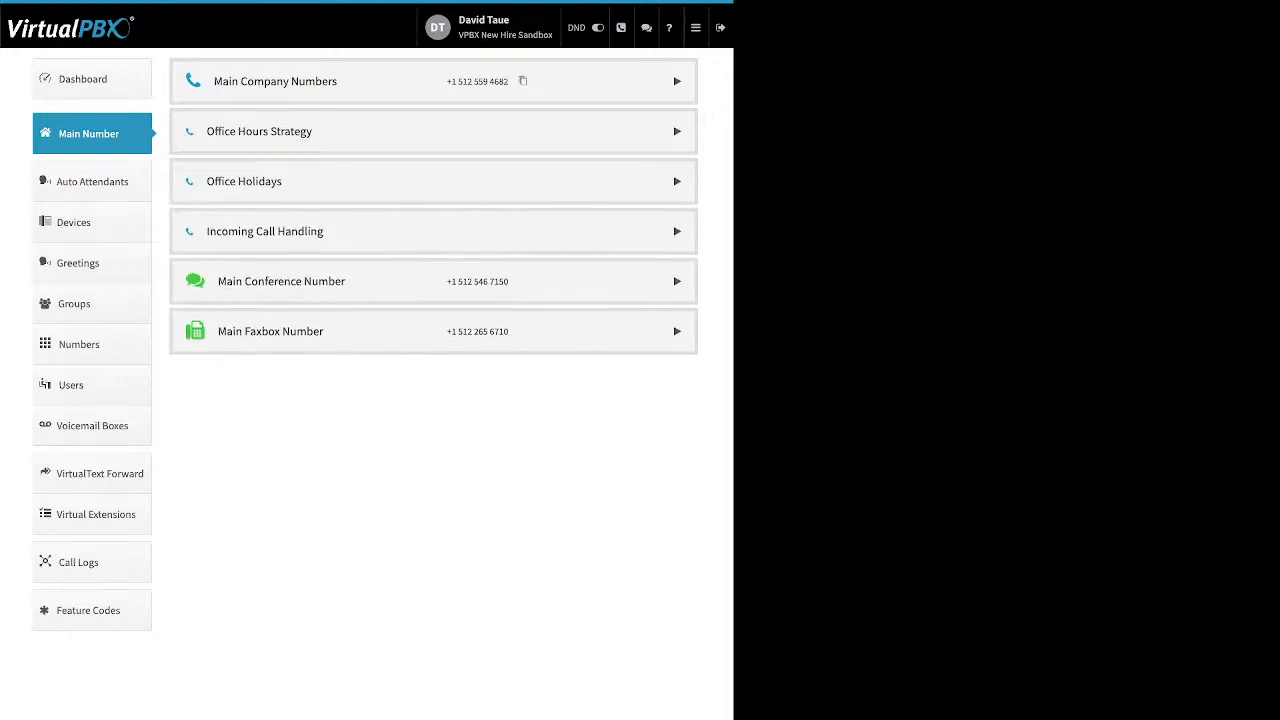
Expand Incoming Call Handling and review the Open Hours, After Hours and Holidays routing tabs.
{"action": "left_click", "coordinate": [433, 231]}
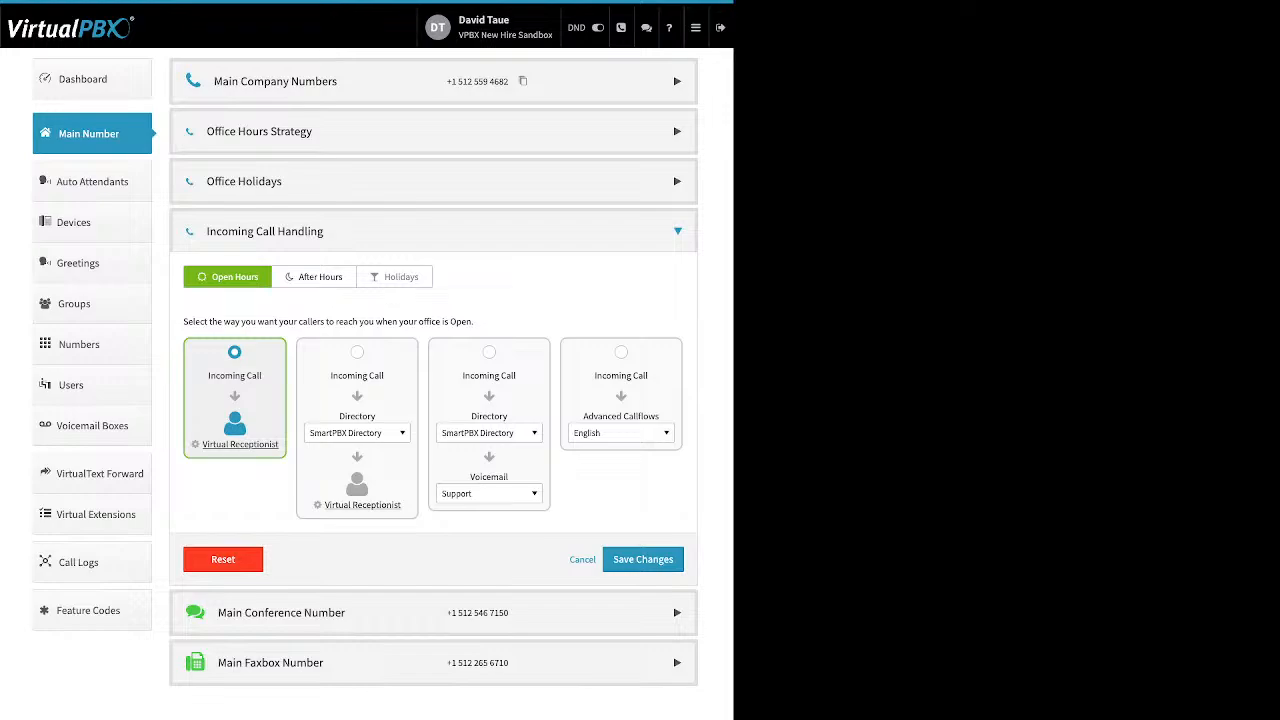
{"action": "left_click", "coordinate": [314, 277]}
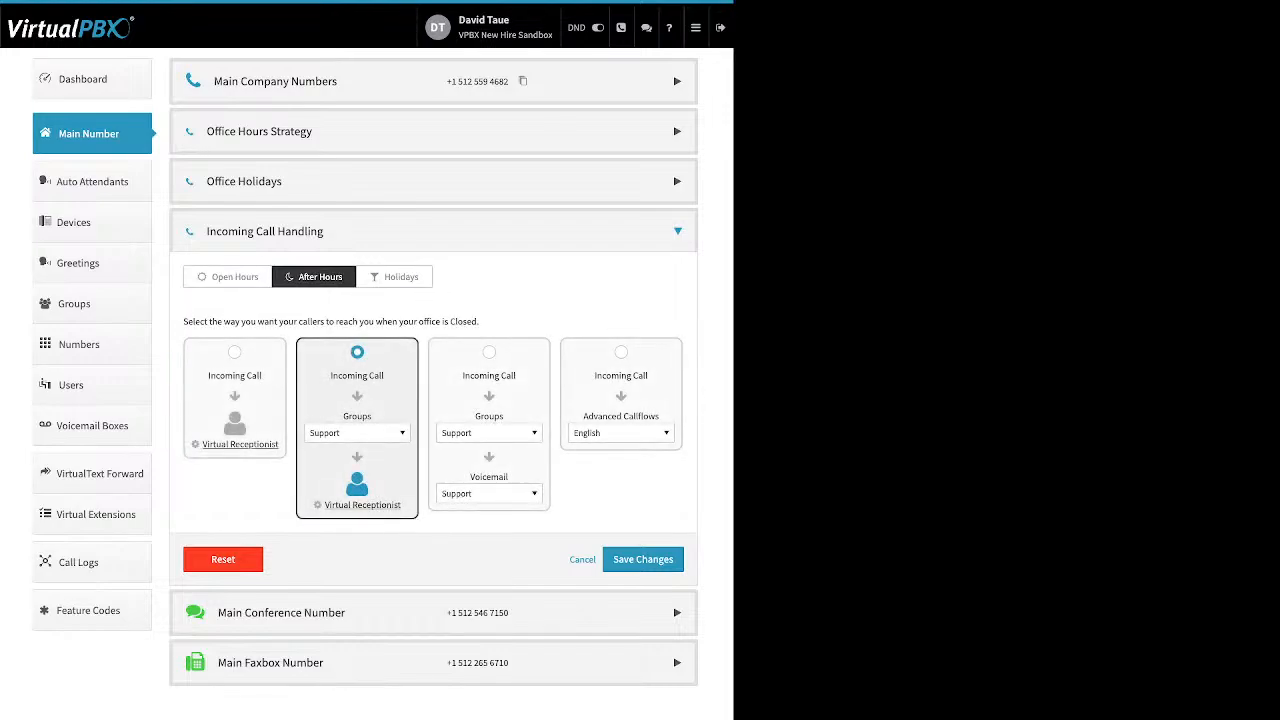
{"action": "left_click", "coordinate": [394, 277]}
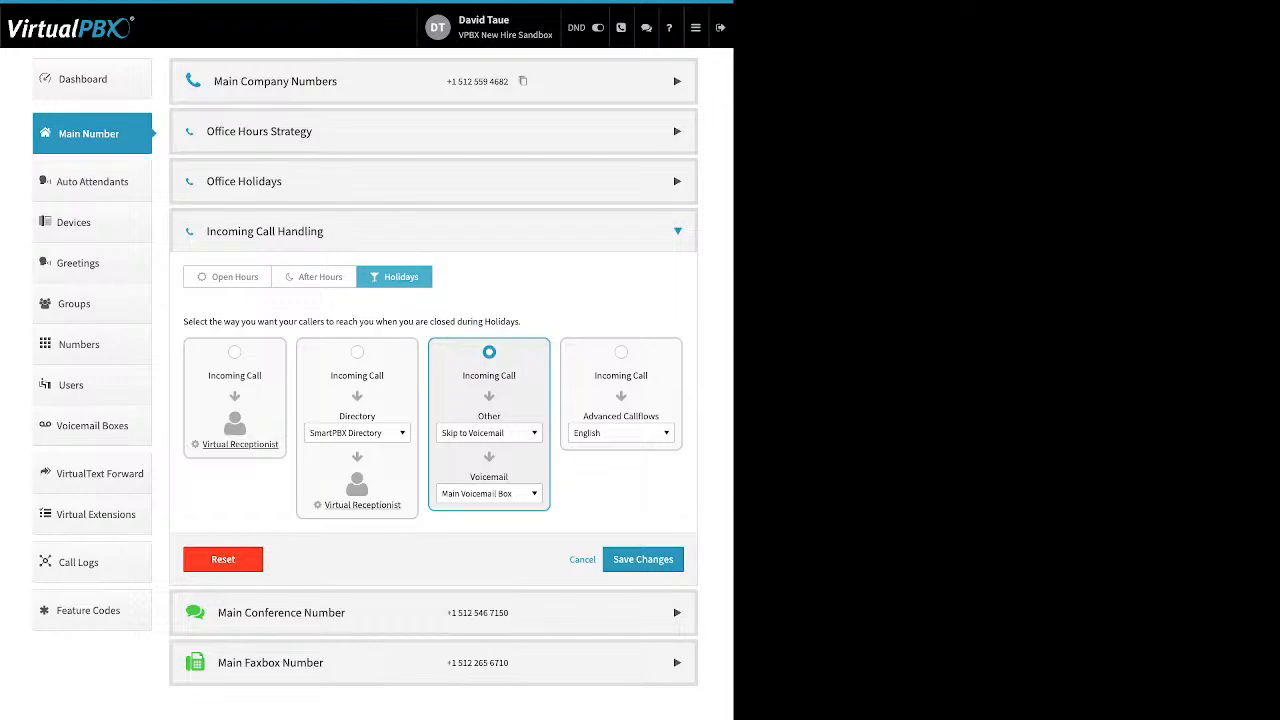
{"action": "left_click", "coordinate": [228, 277]}
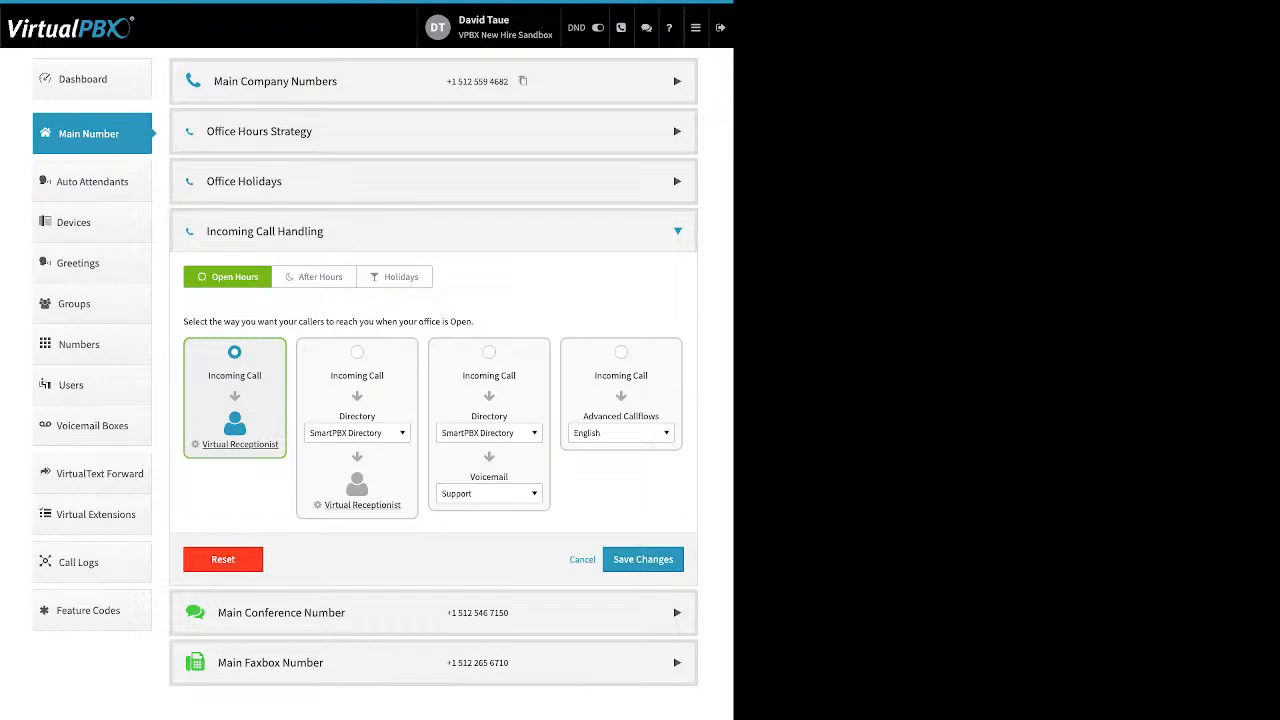
Open the Open Hours Virtual Receptionist settings and add a new Main Menu route.
{"action": "left_click", "coordinate": [240, 444]}
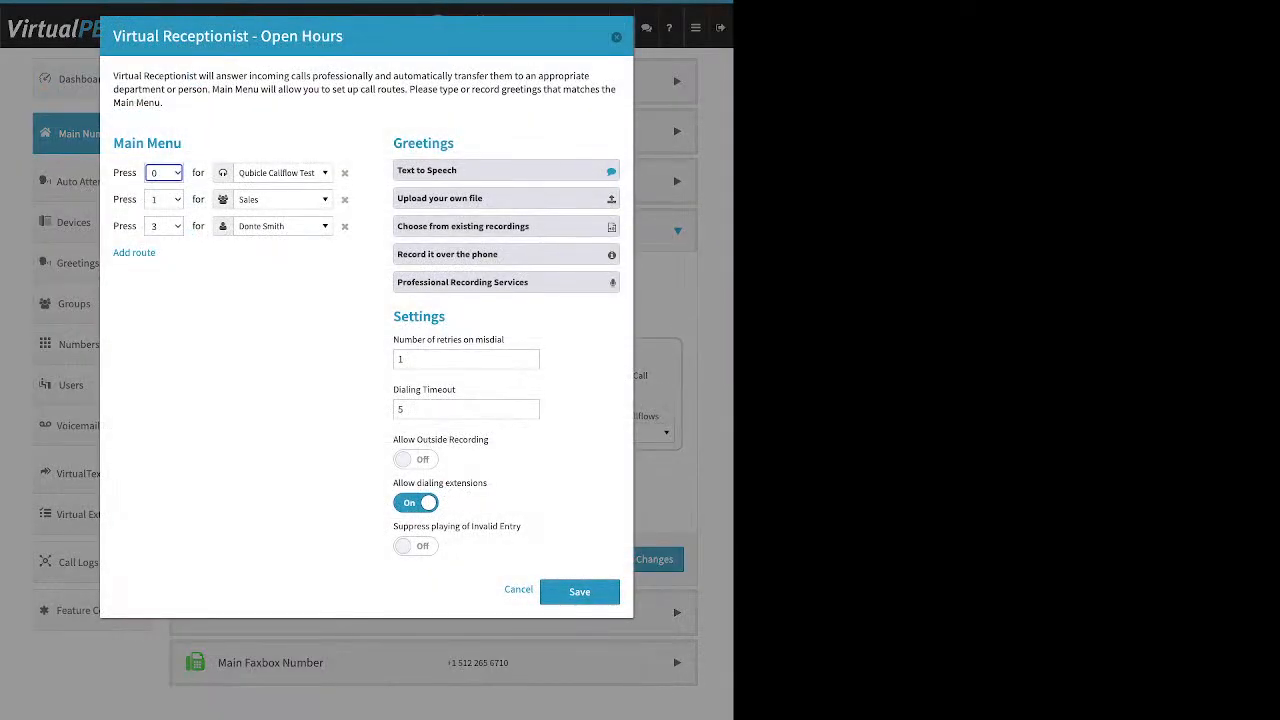
{"action": "triple_click", "coordinate": [147, 143]}
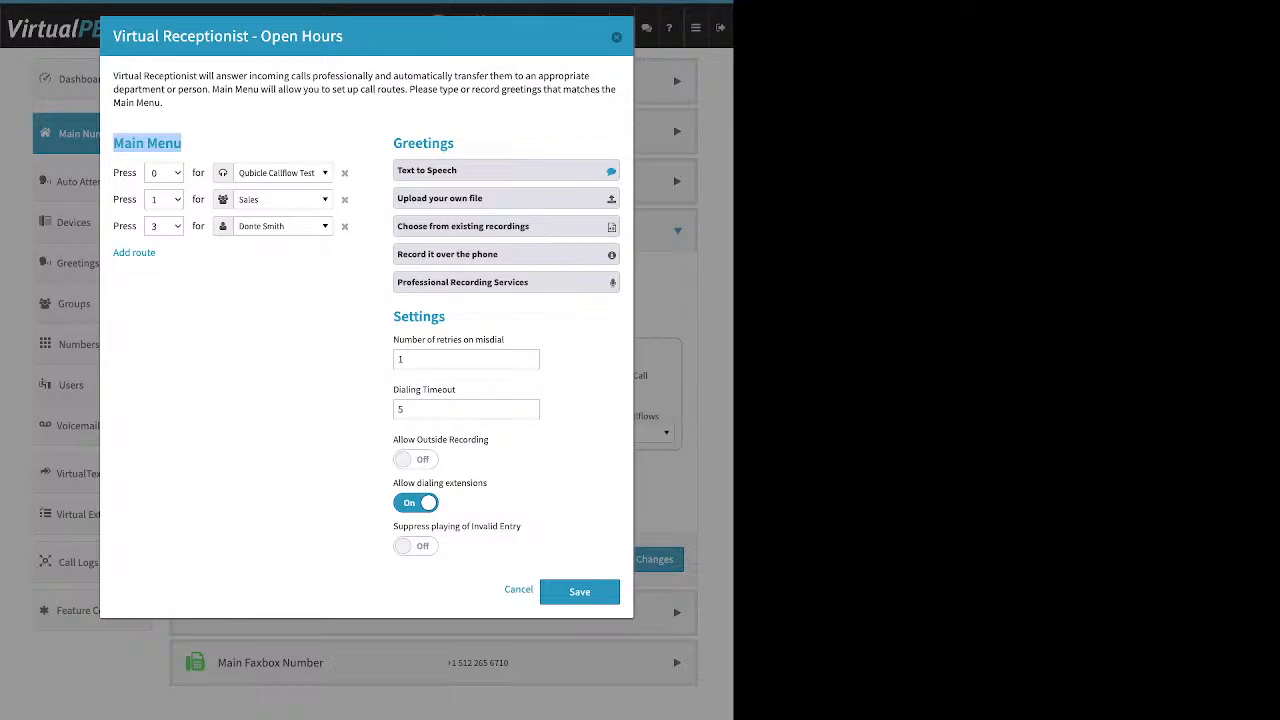
{"action": "left_click_drag", "start_coordinate": [172, 254], "coordinate": [112, 254]}
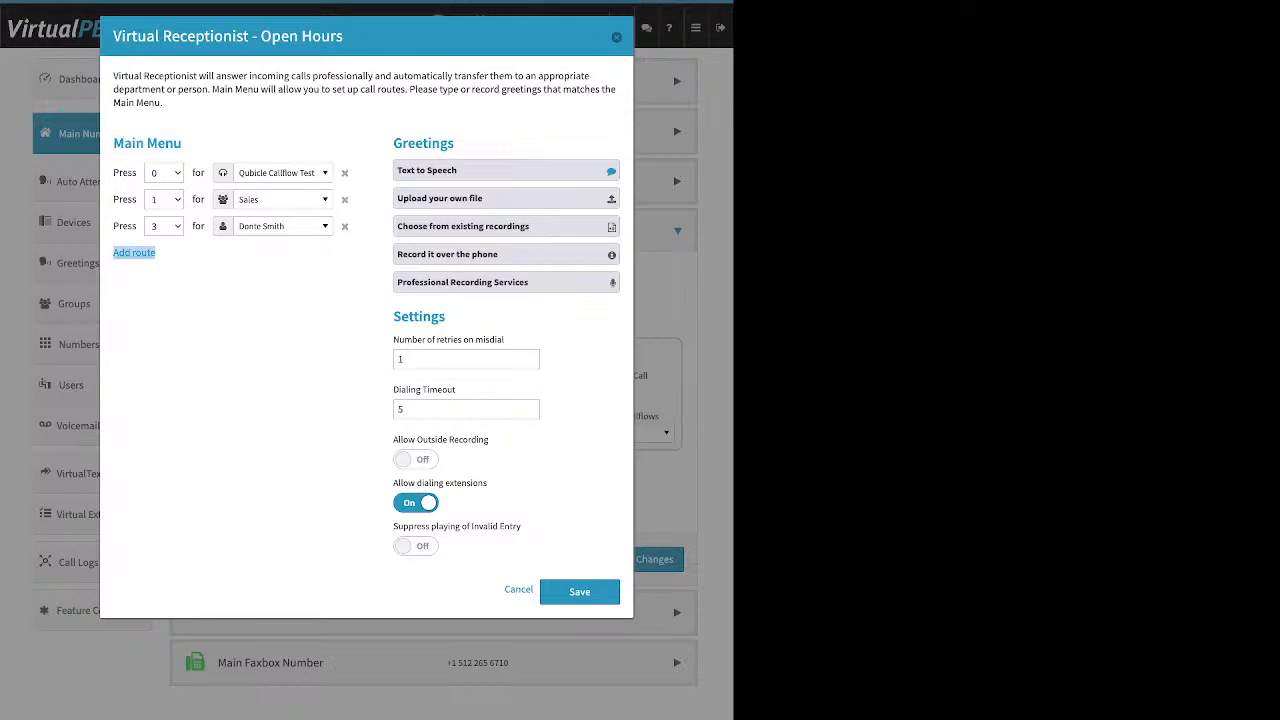
{"action": "left_click", "coordinate": [134, 252]}
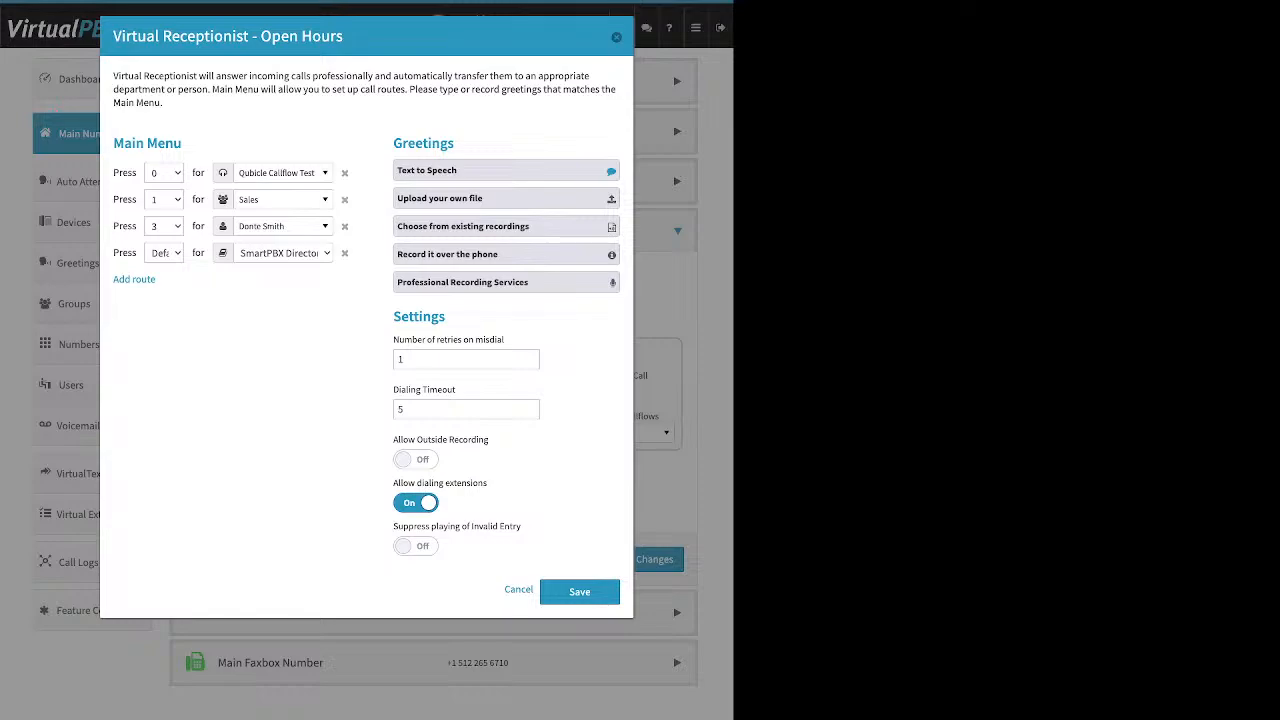
Browse the destination list for the key 0 route and close it without changing it.
{"action": "left_click", "coordinate": [283, 173]}
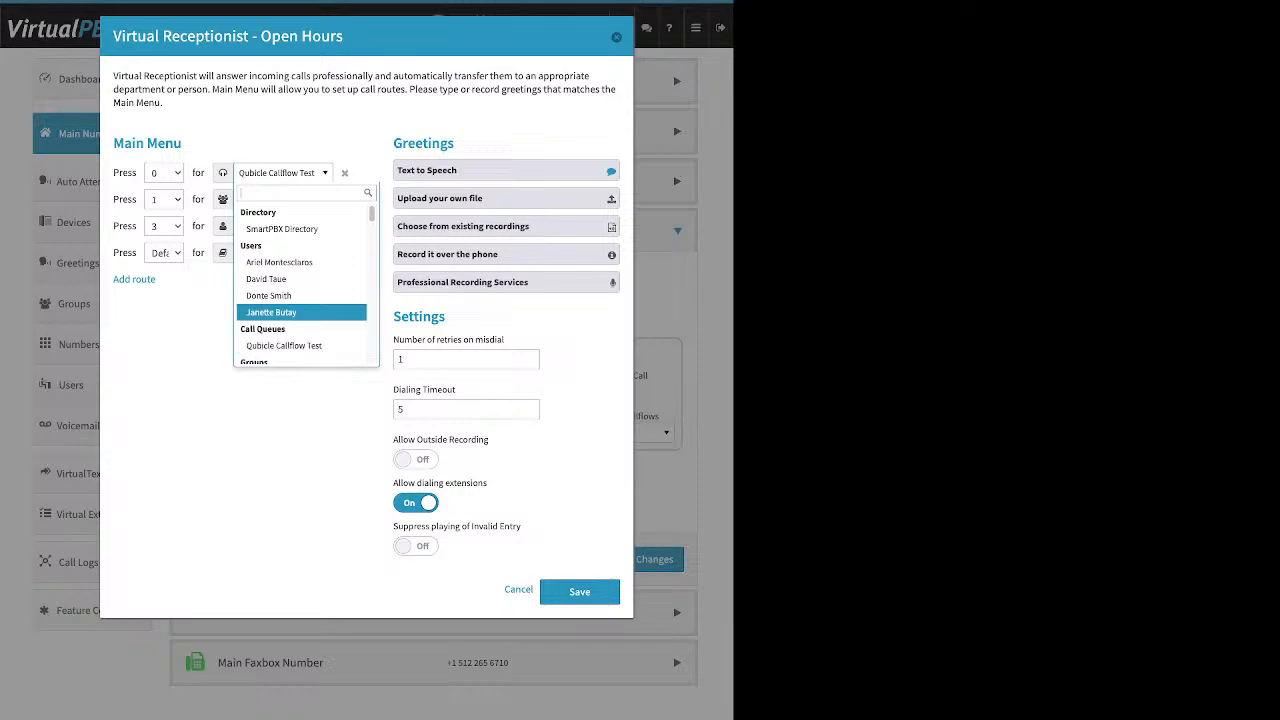
{"action": "scroll", "coordinate": [301, 284], "scroll_direction": "down", "scroll_amount": 1}
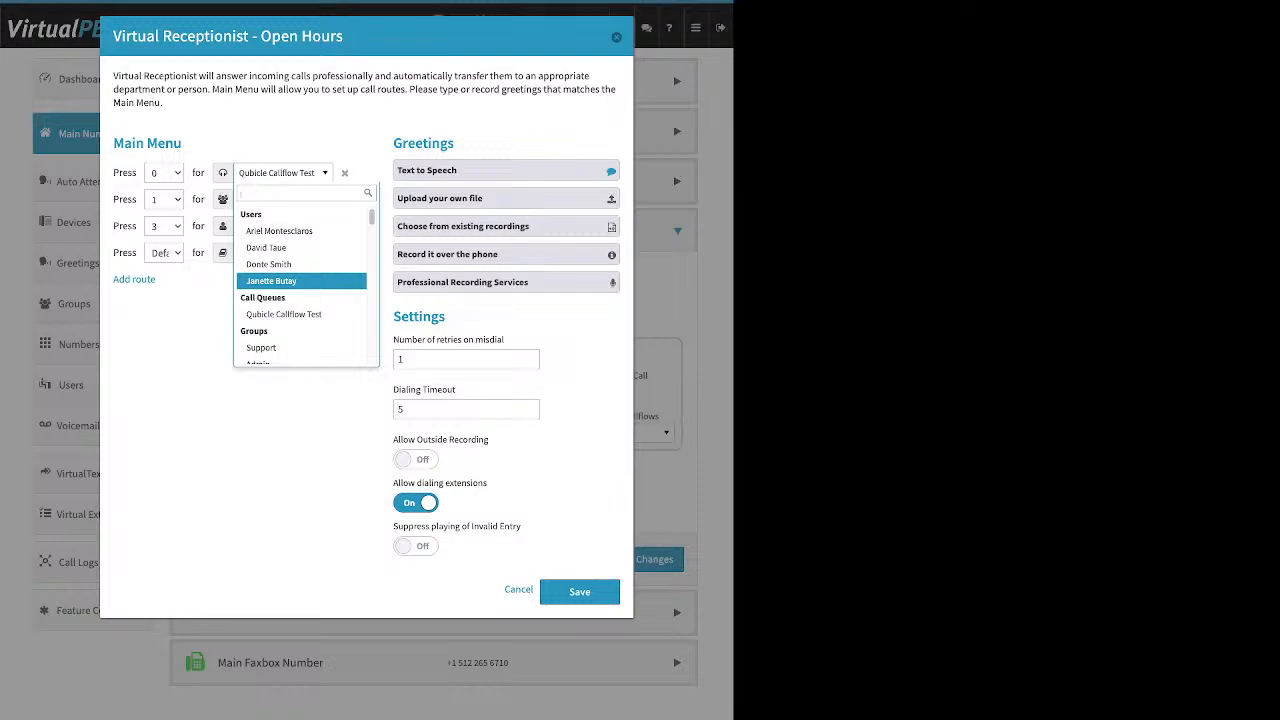
{"action": "scroll", "coordinate": [301, 284], "scroll_direction": "down", "scroll_amount": 1}
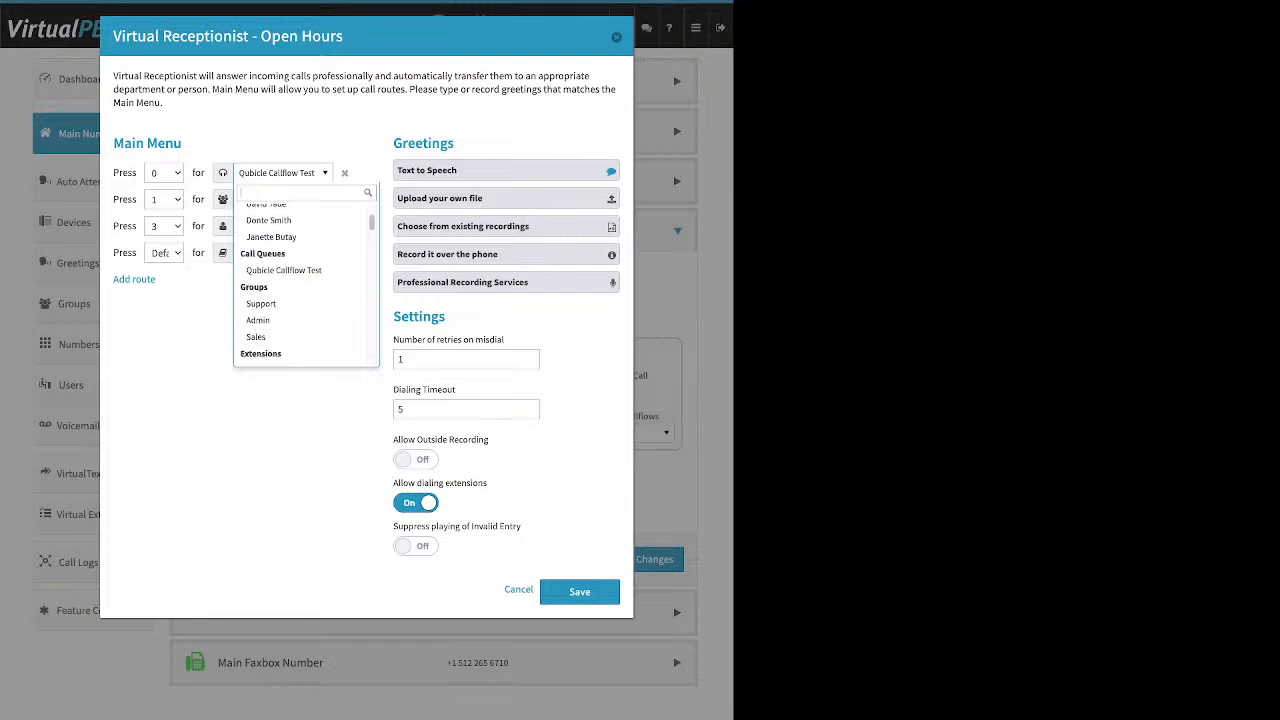
{"action": "scroll", "coordinate": [306, 284], "scroll_direction": "down", "scroll_amount": 1}
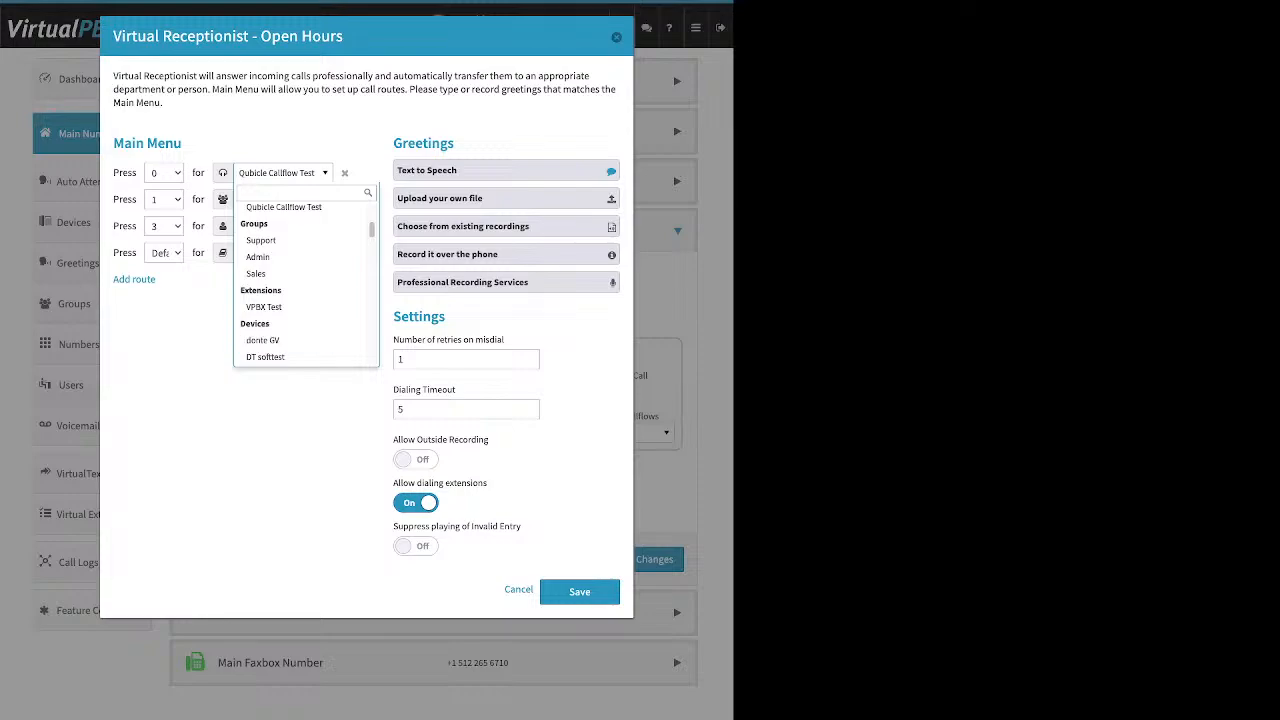
{"action": "key", "text": "Escape"}
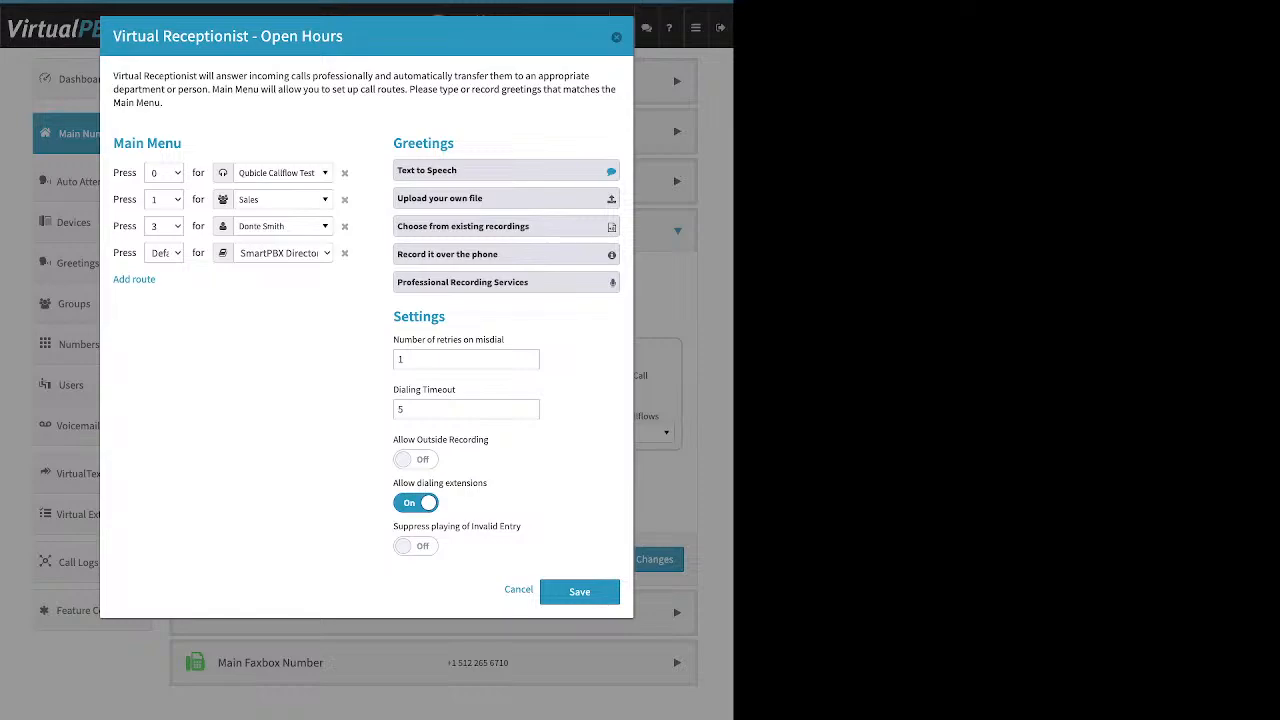
Browse the greeting options: Text to Speech, Upload your own file, existing recordings, and Record it over the phone.
{"action": "left_click_drag", "start_coordinate": [454, 143], "coordinate": [402, 143]}
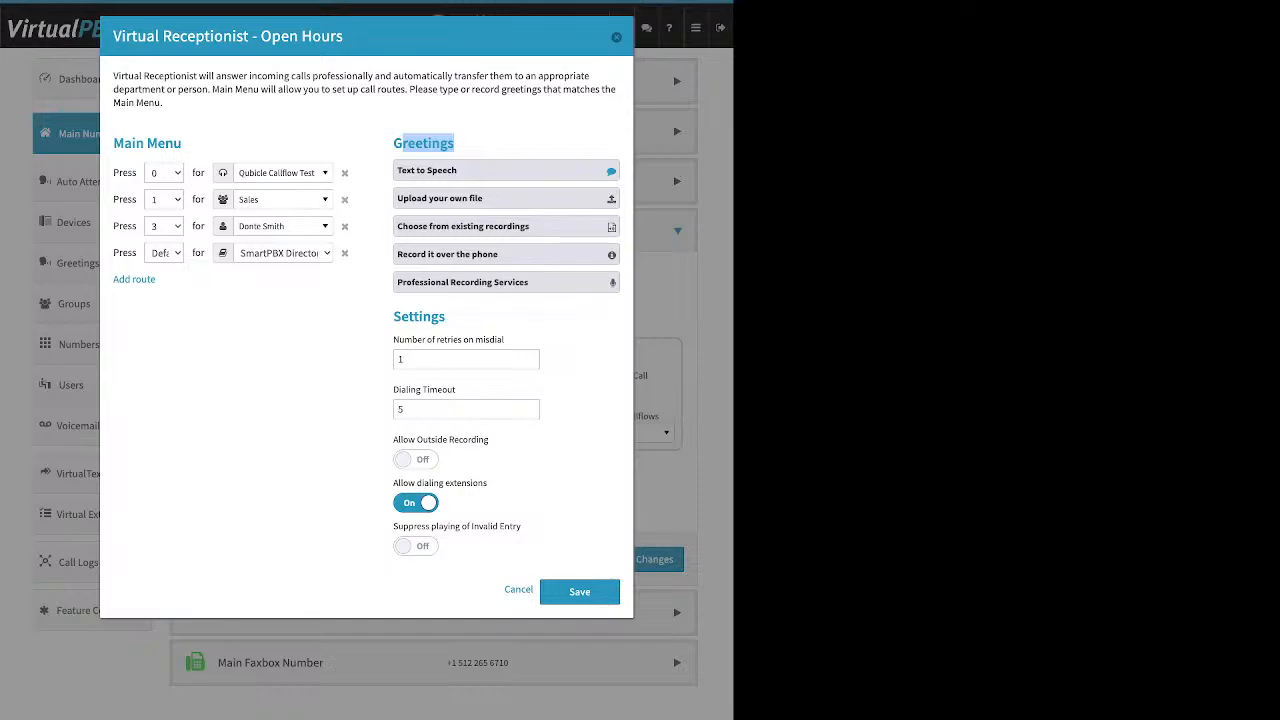
{"action": "left_click", "coordinate": [506, 170]}
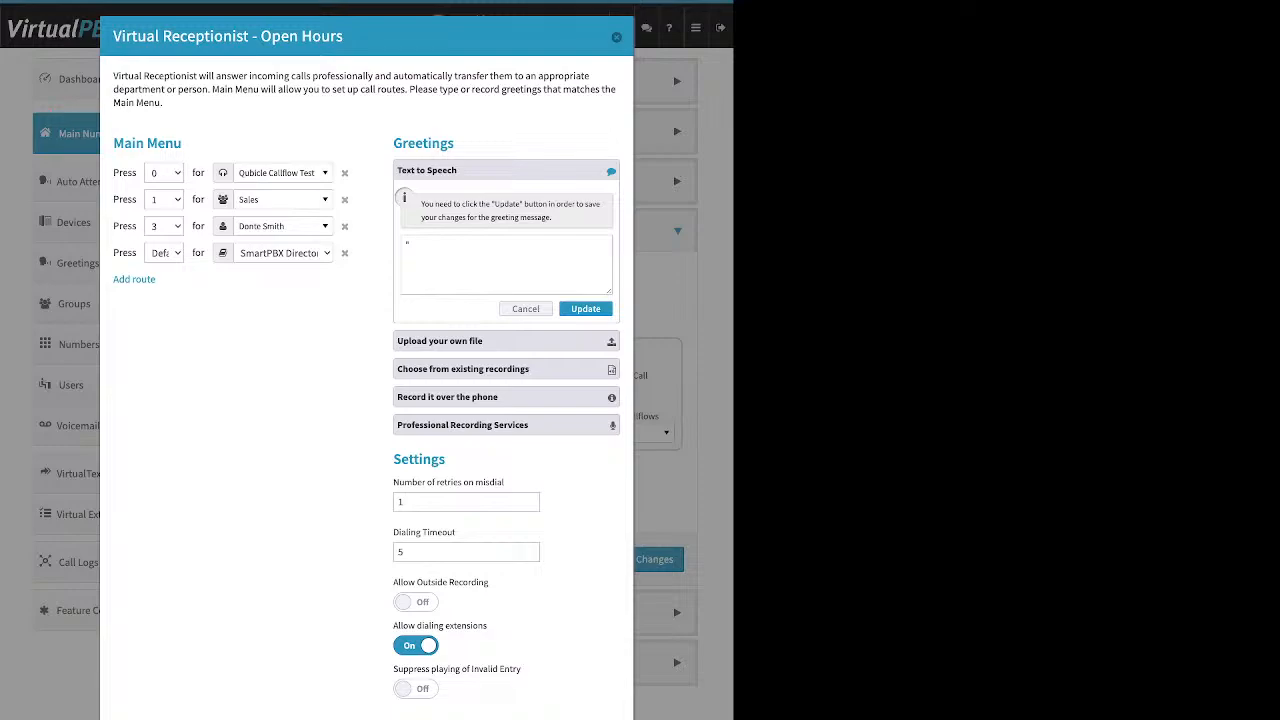
{"action": "double_click", "coordinate": [407, 245]}
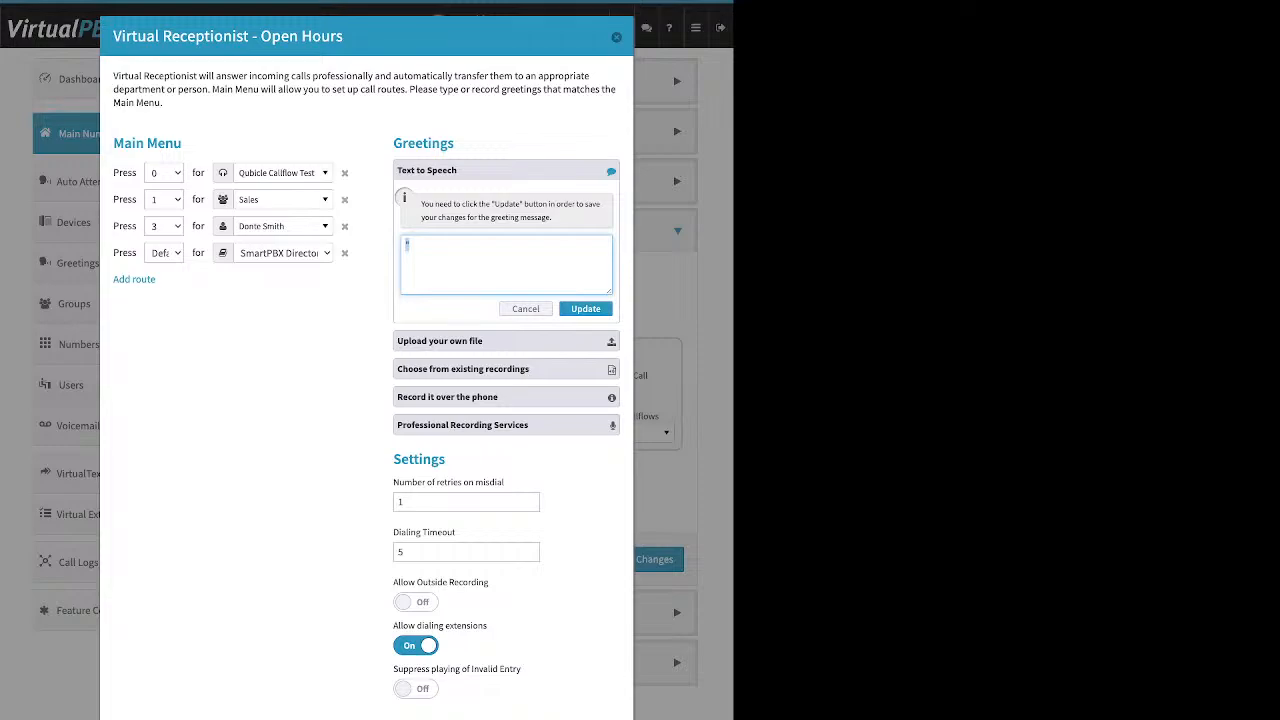
{"action": "left_click", "coordinate": [526, 309]}
{"action": "left_click", "coordinate": [506, 198]}
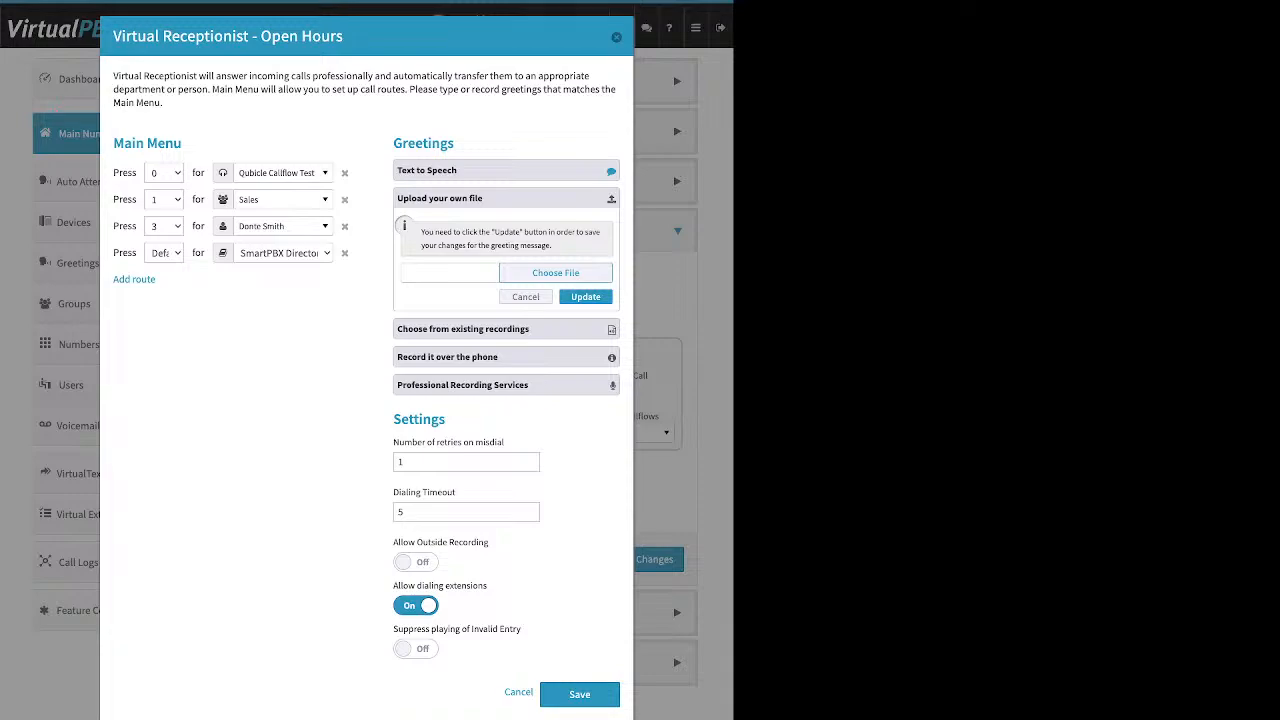
{"action": "left_click", "coordinate": [506, 329]}
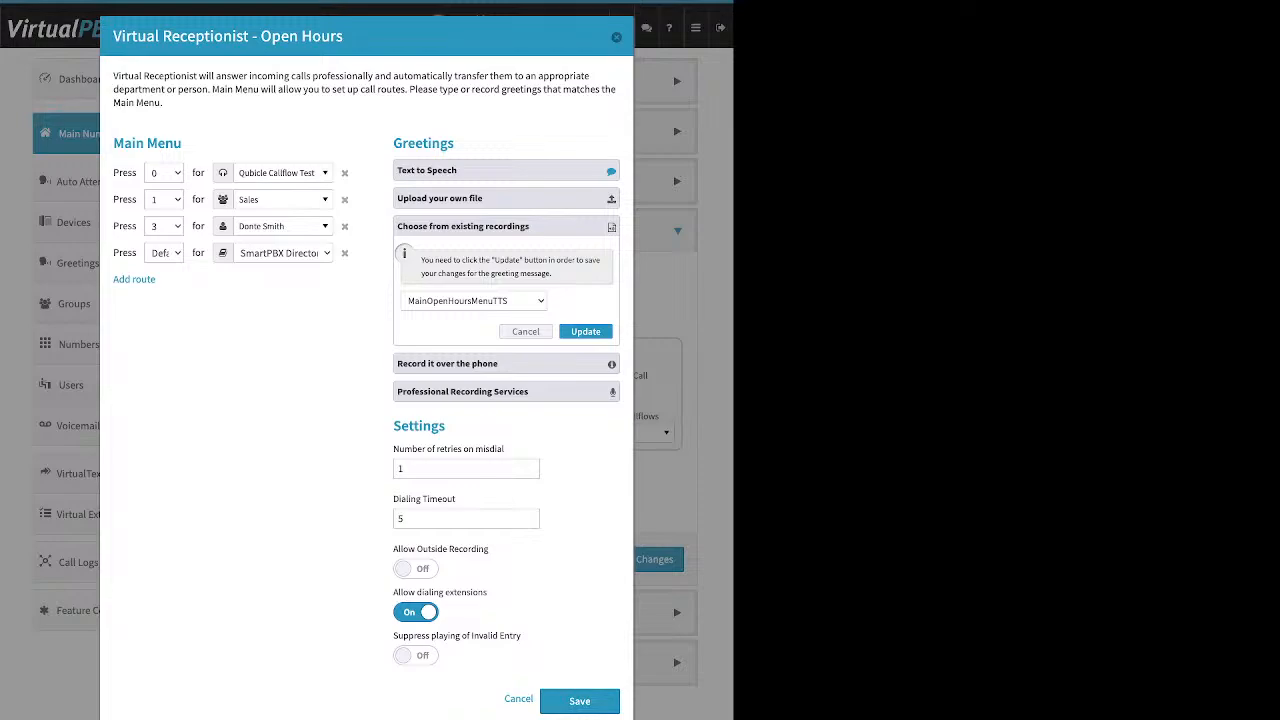
{"action": "left_click", "coordinate": [506, 364]}
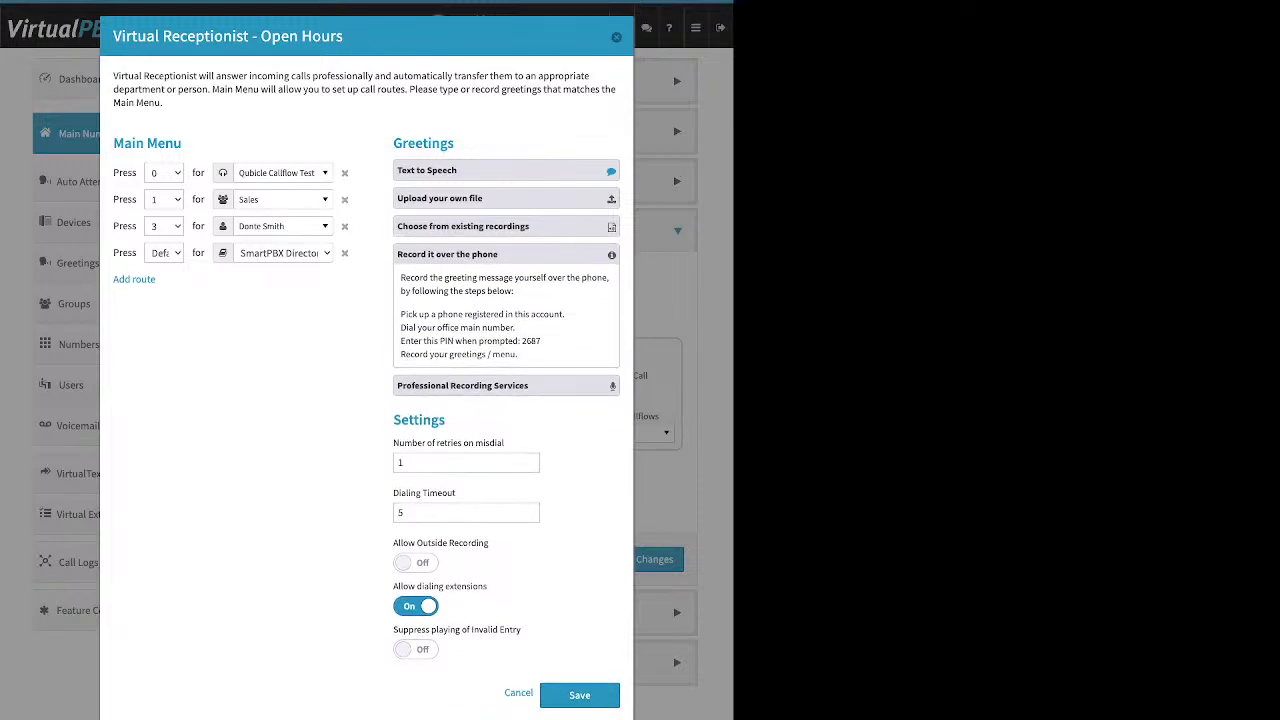
Turn on Allow Outside Recording in the receptionist settings.
{"action": "left_click_drag", "start_coordinate": [565, 314], "coordinate": [400, 314]}
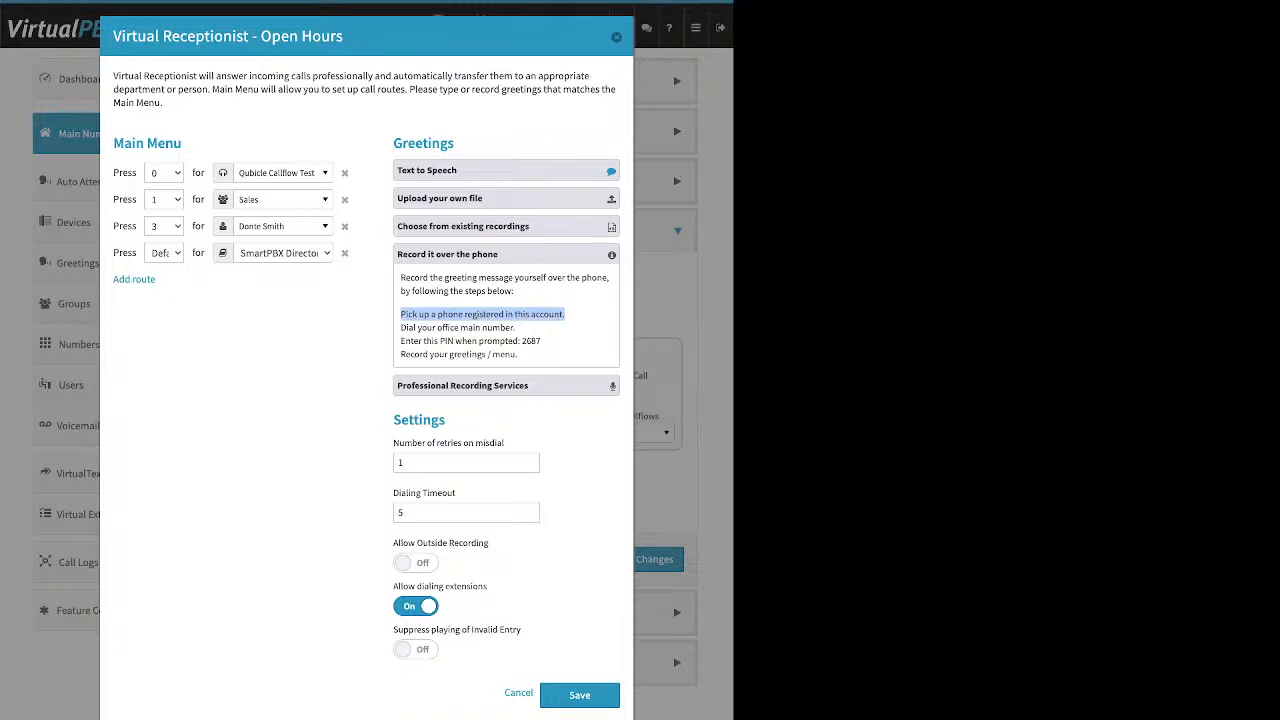
{"action": "double_click", "coordinate": [419, 420]}
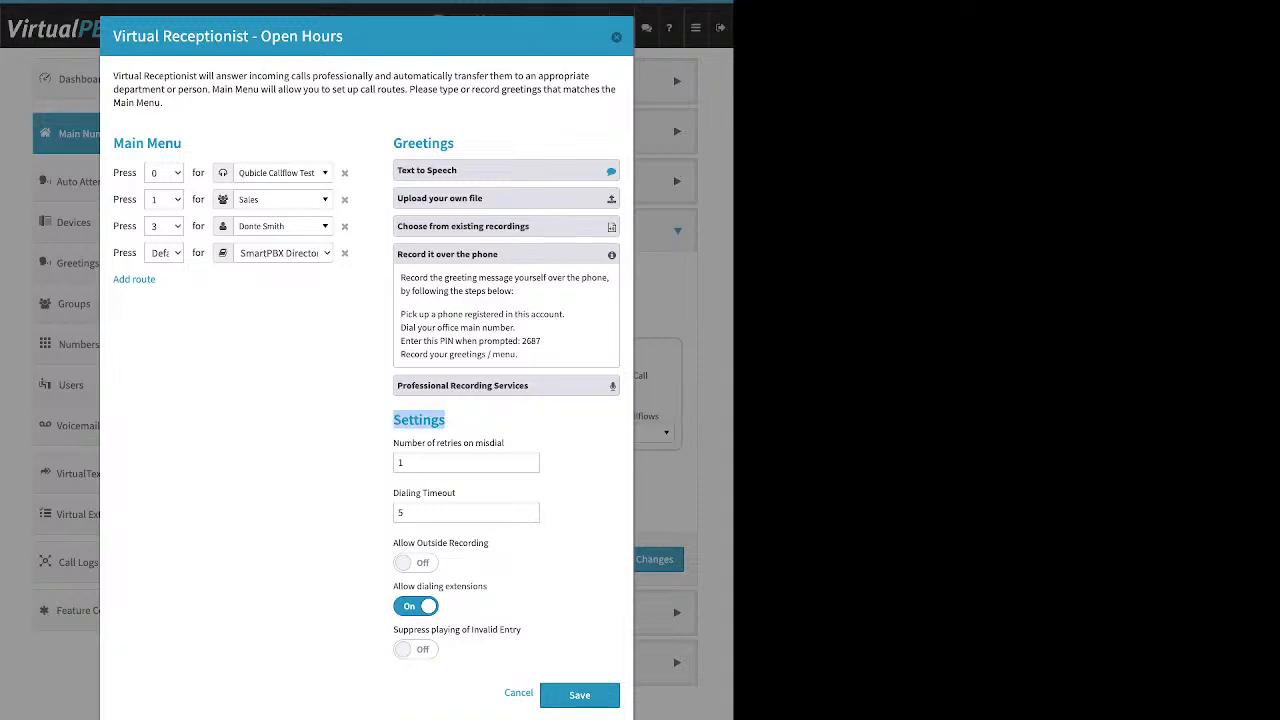
{"action": "left_click_drag", "start_coordinate": [490, 543], "coordinate": [393, 543]}
{"action": "left_click", "coordinate": [416, 563]}
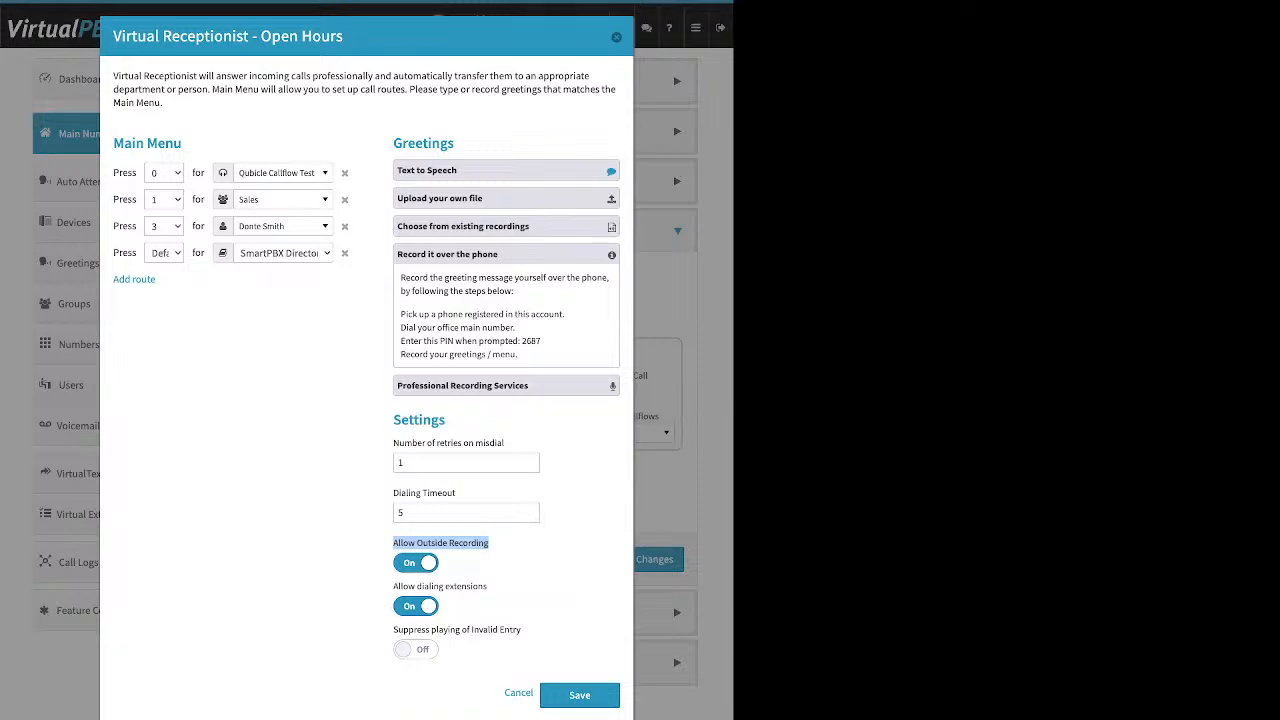
Review the phone recording instructions, Professional Recording Services and the file upload greeting option.
{"action": "left_click_drag", "start_coordinate": [541, 341], "coordinate": [520, 341]}
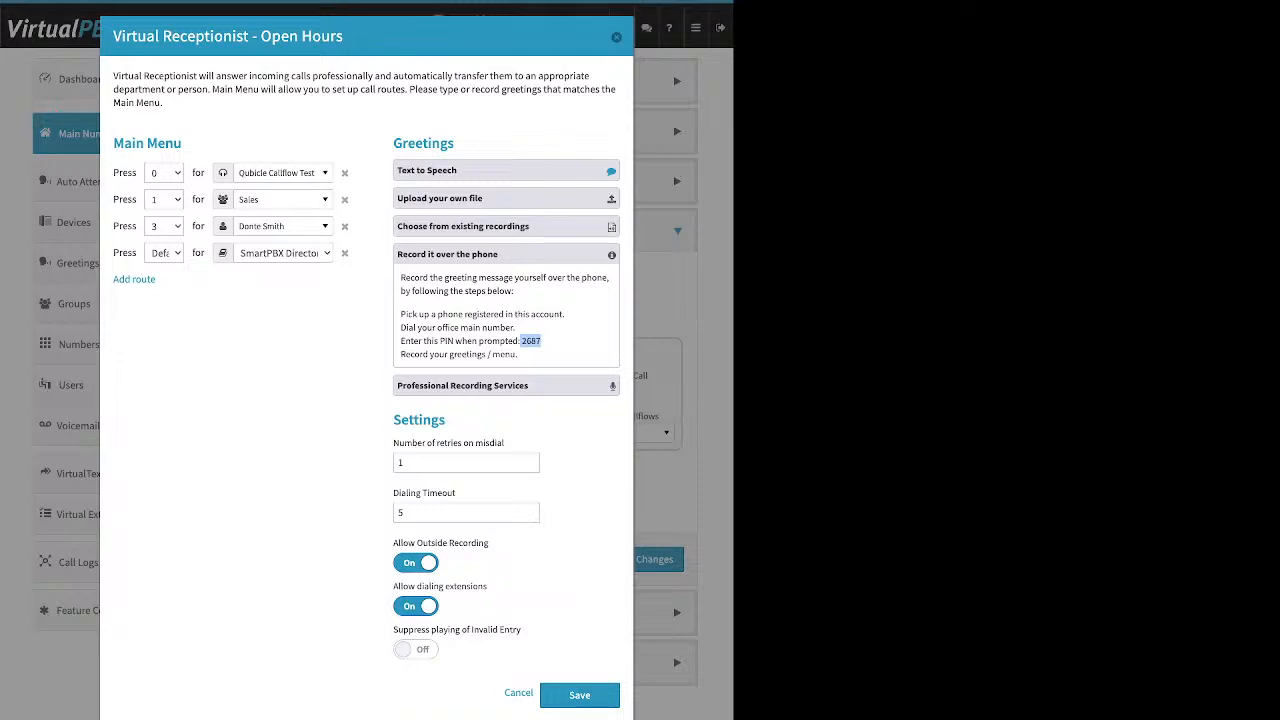
{"action": "left_click", "coordinate": [544, 342]}
{"action": "left_click", "coordinate": [506, 254]}
{"action": "left_click", "coordinate": [506, 282]}
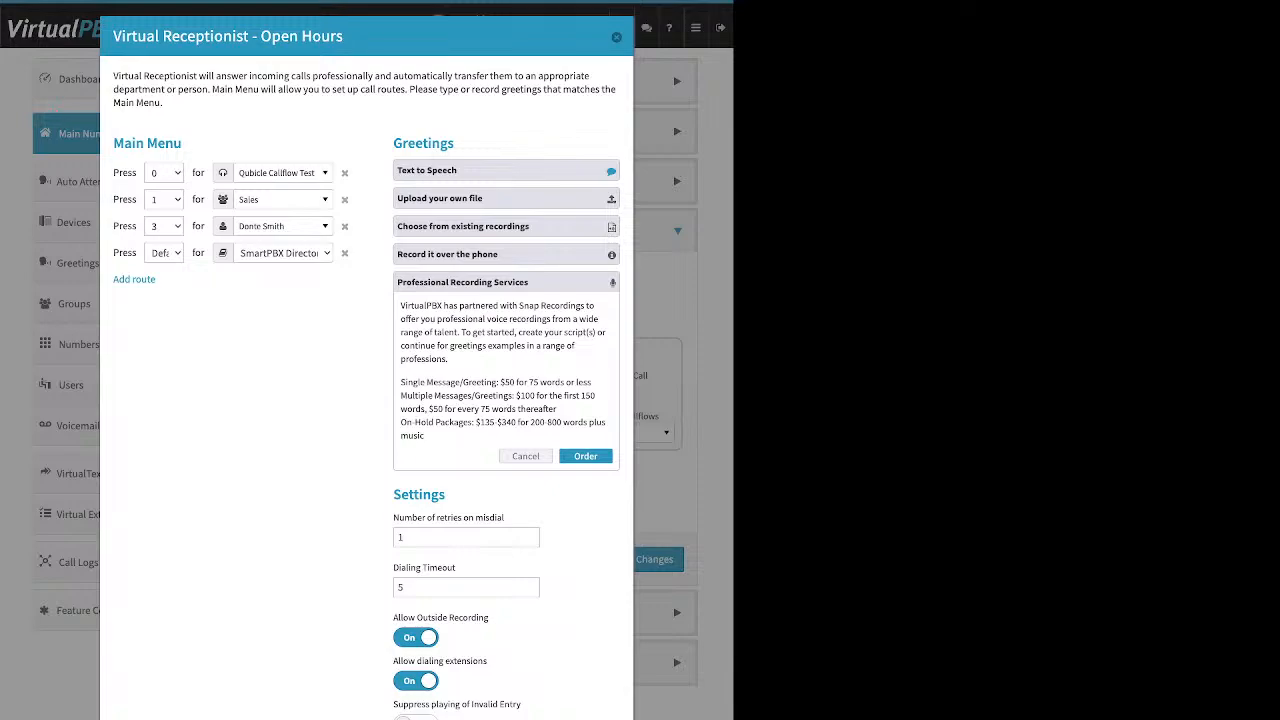
{"action": "left_click", "coordinate": [506, 198]}
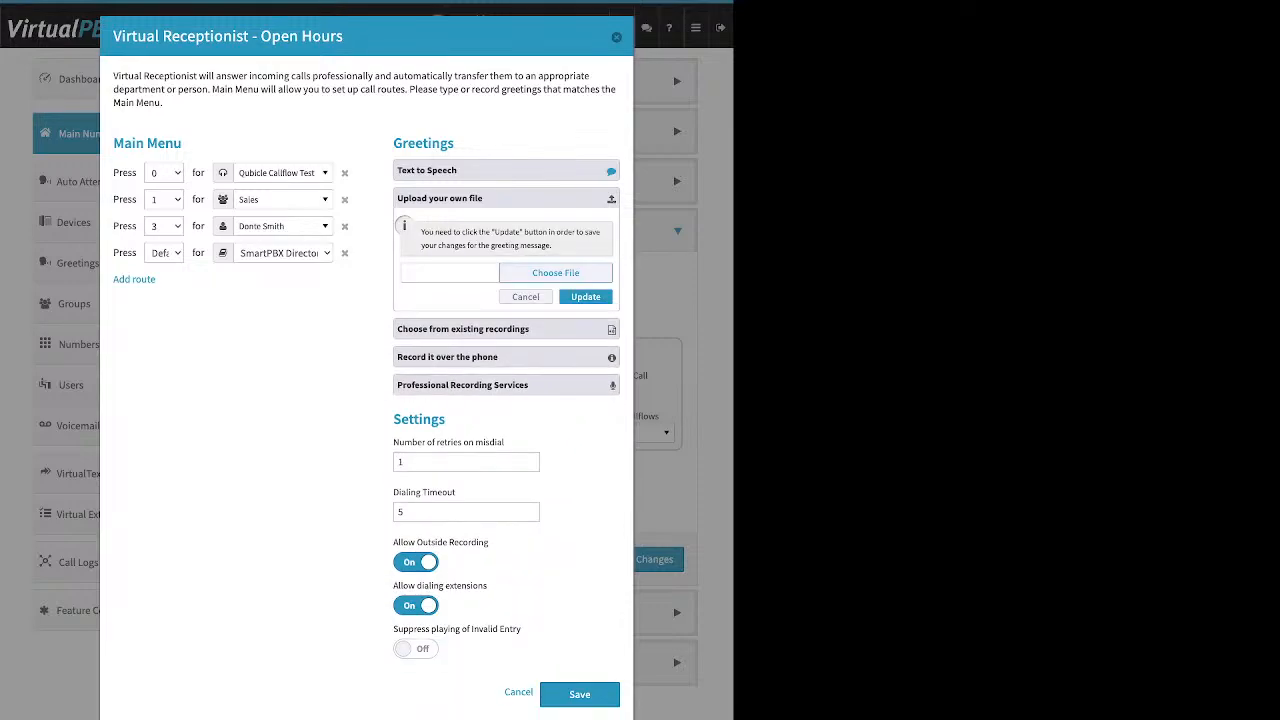
{"action": "left_click", "coordinate": [506, 198]}
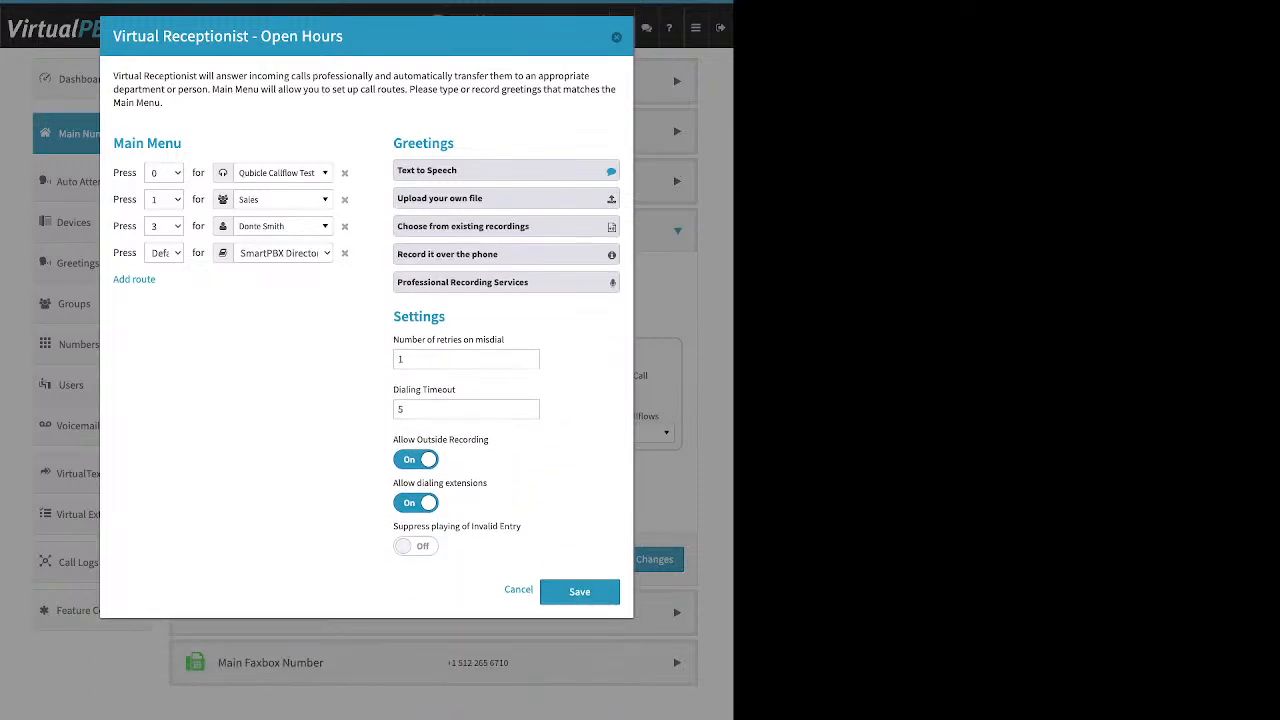
Turn off Allow Outside Recording and review the misdial retries, dialing timeout and dialing extensions settings.
{"action": "left_click", "coordinate": [415, 459]}
{"action": "left_click_drag", "start_coordinate": [393, 339], "coordinate": [503, 340]}
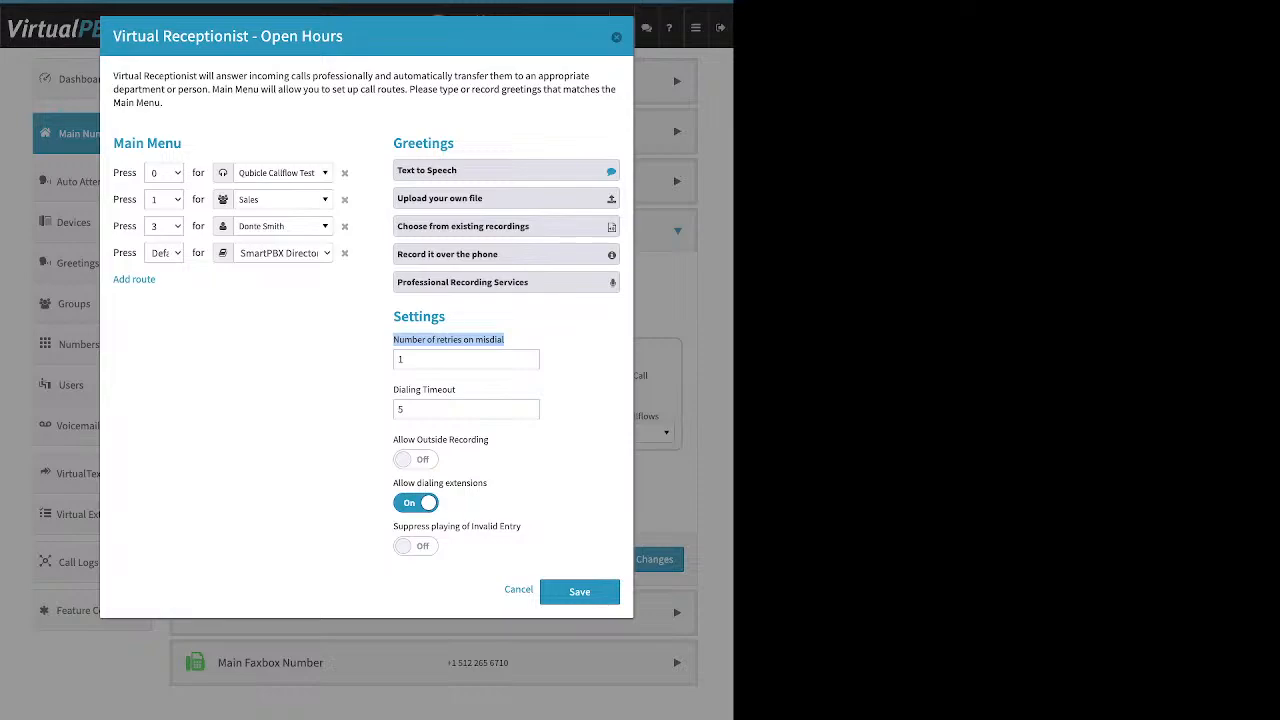
{"action": "double_click", "coordinate": [450, 360]}
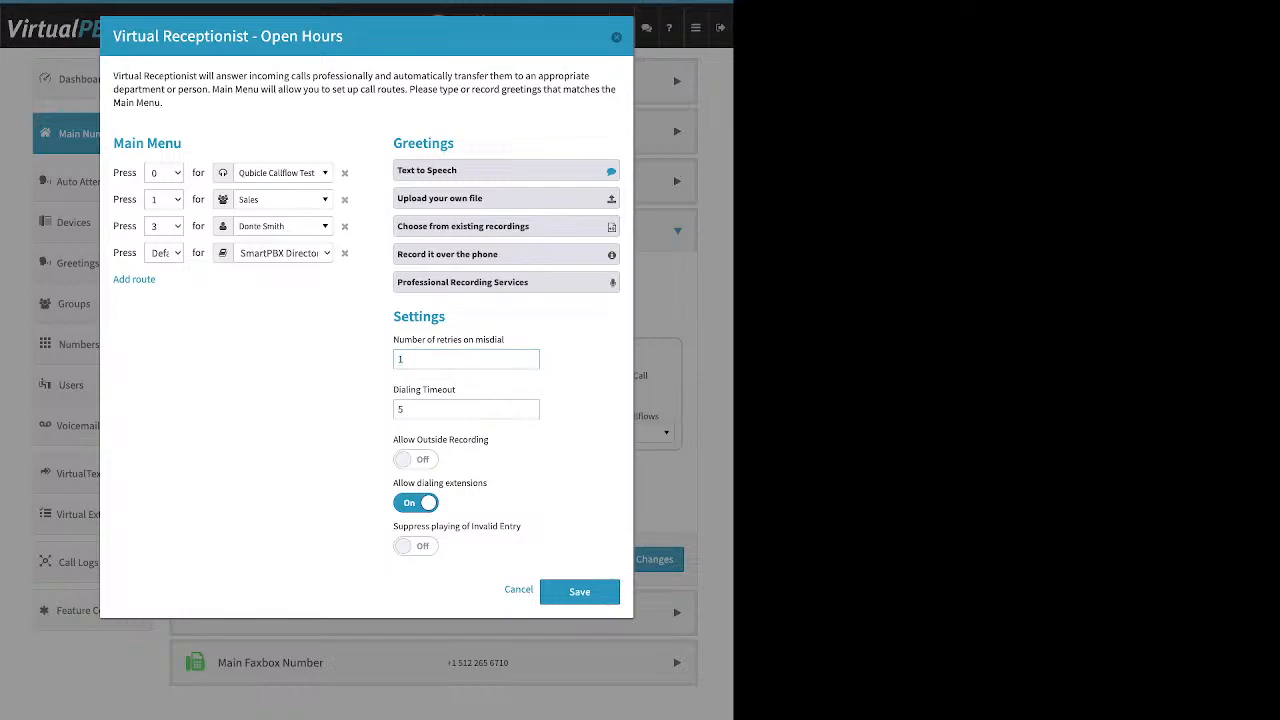
{"action": "left_click_drag", "start_coordinate": [456, 389], "coordinate": [393, 389]}
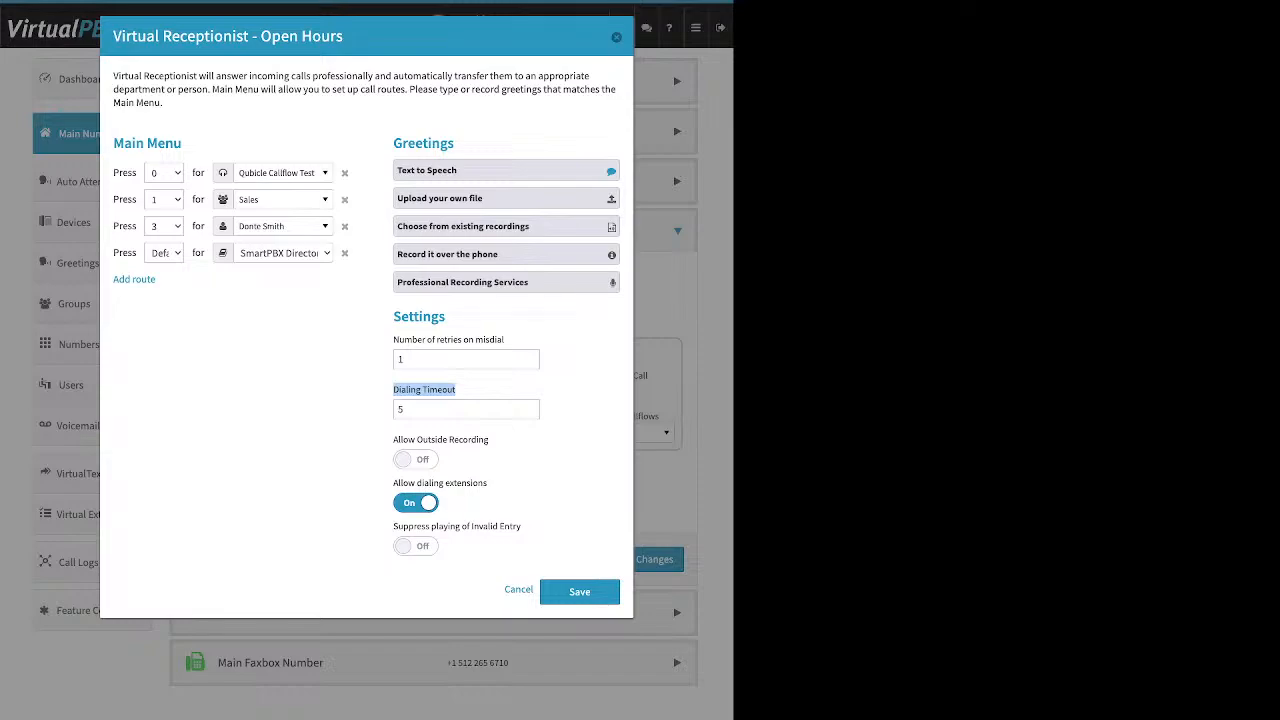
{"action": "left_click", "coordinate": [466, 409]}
{"action": "double_click", "coordinate": [468, 440]}
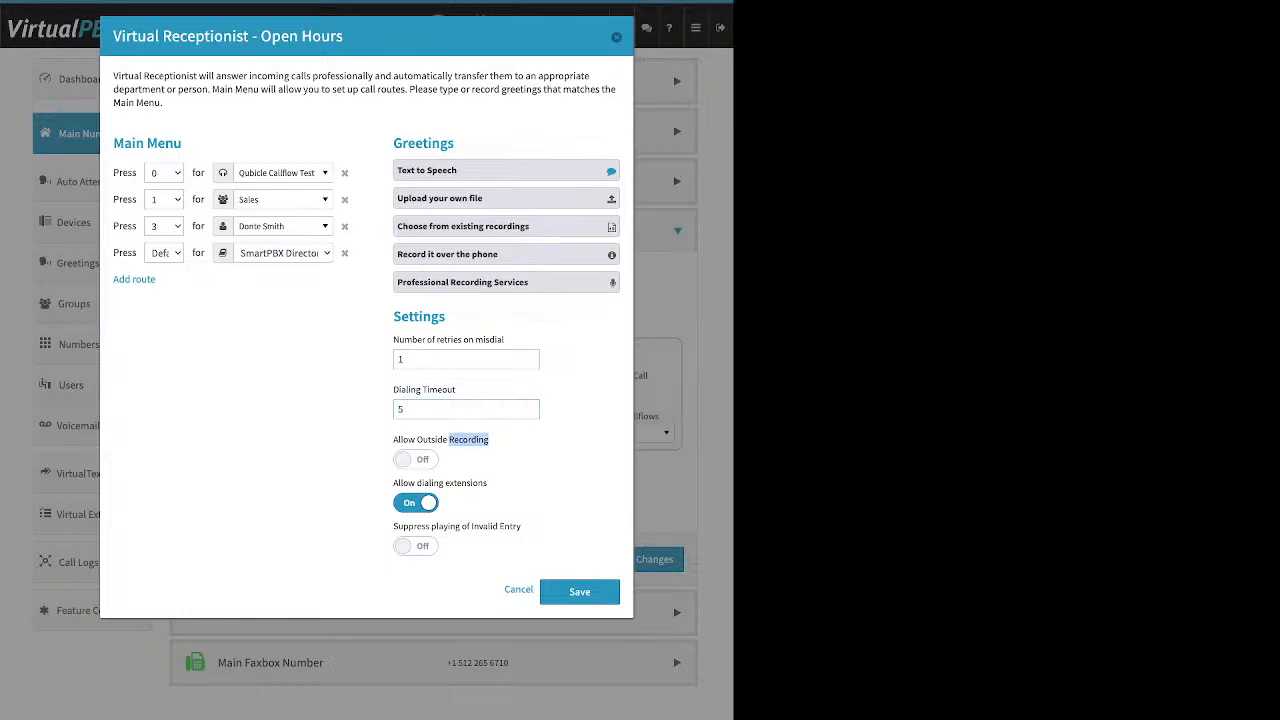
{"action": "left_click", "coordinate": [470, 440]}
{"action": "left_click_drag", "start_coordinate": [488, 483], "coordinate": [394, 483]}
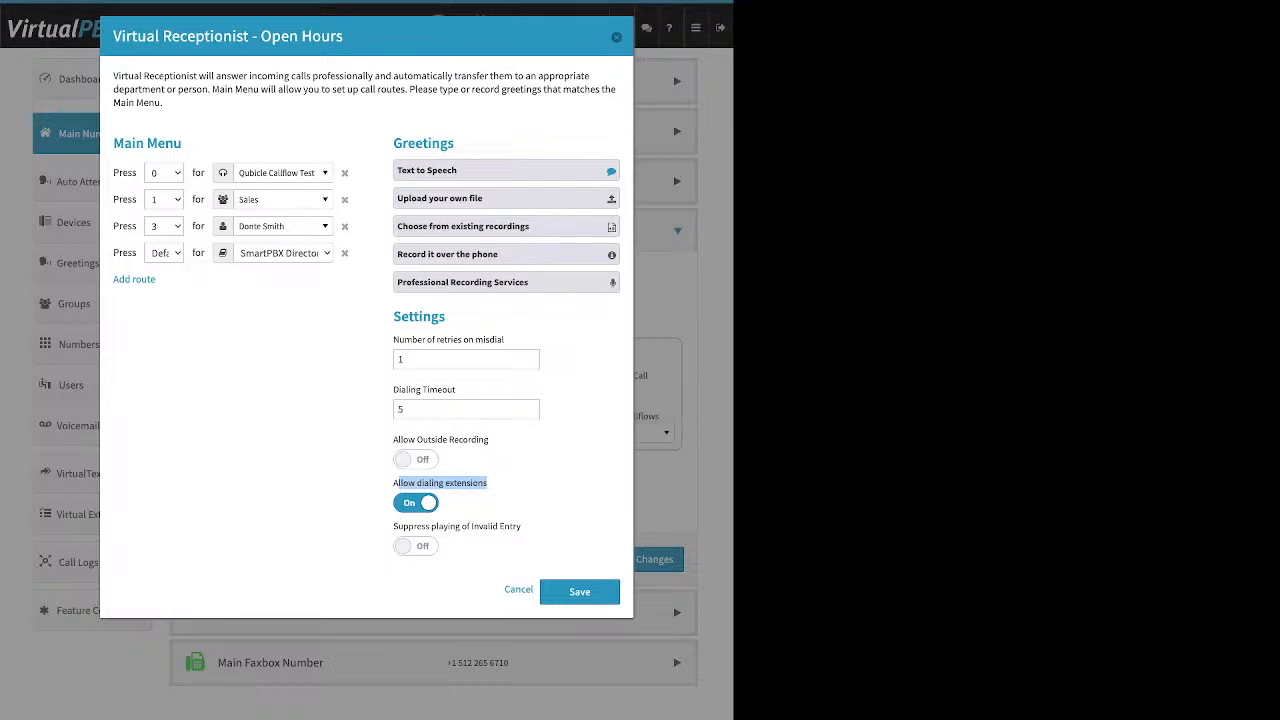
{"action": "left_click", "coordinate": [399, 484]}
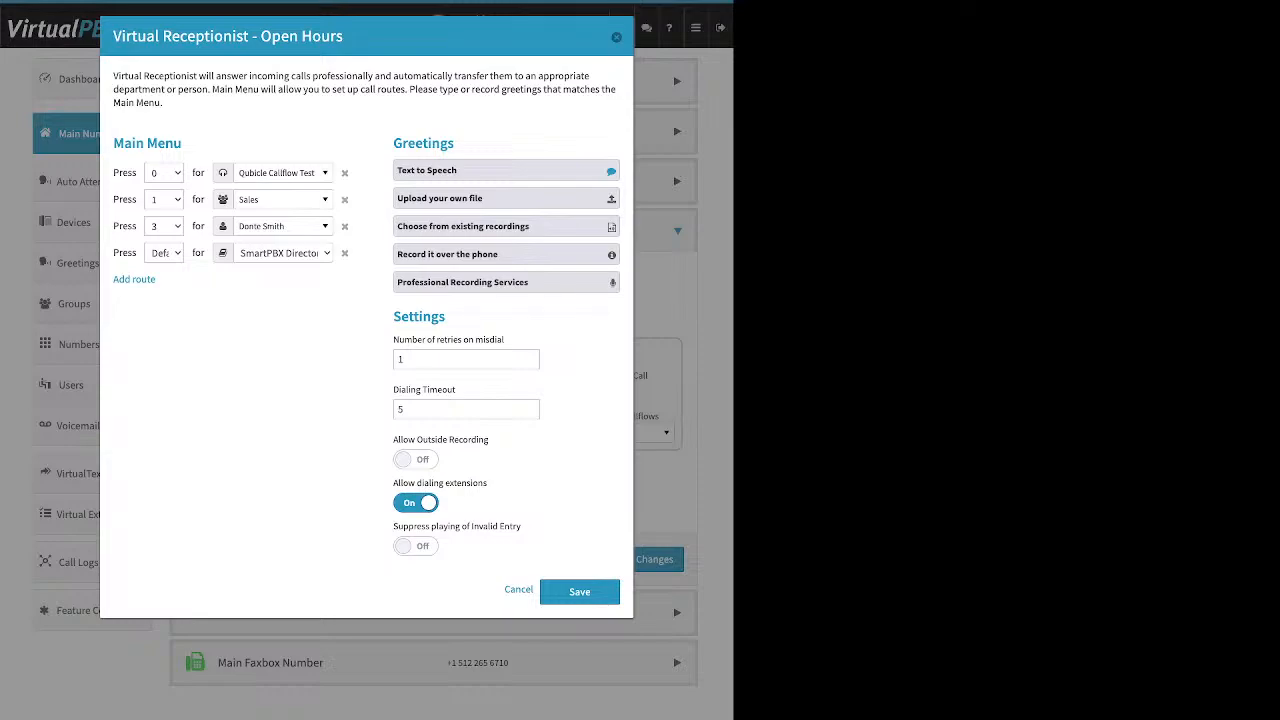
Review the Allow dialing extensions and Suppress playing of Invalid Entry toggles in the receptionist settings.
{"action": "left_click", "coordinate": [416, 503]}
{"action": "left_click", "coordinate": [416, 503]}
{"action": "left_click_drag", "start_coordinate": [522, 526], "coordinate": [393, 526]}
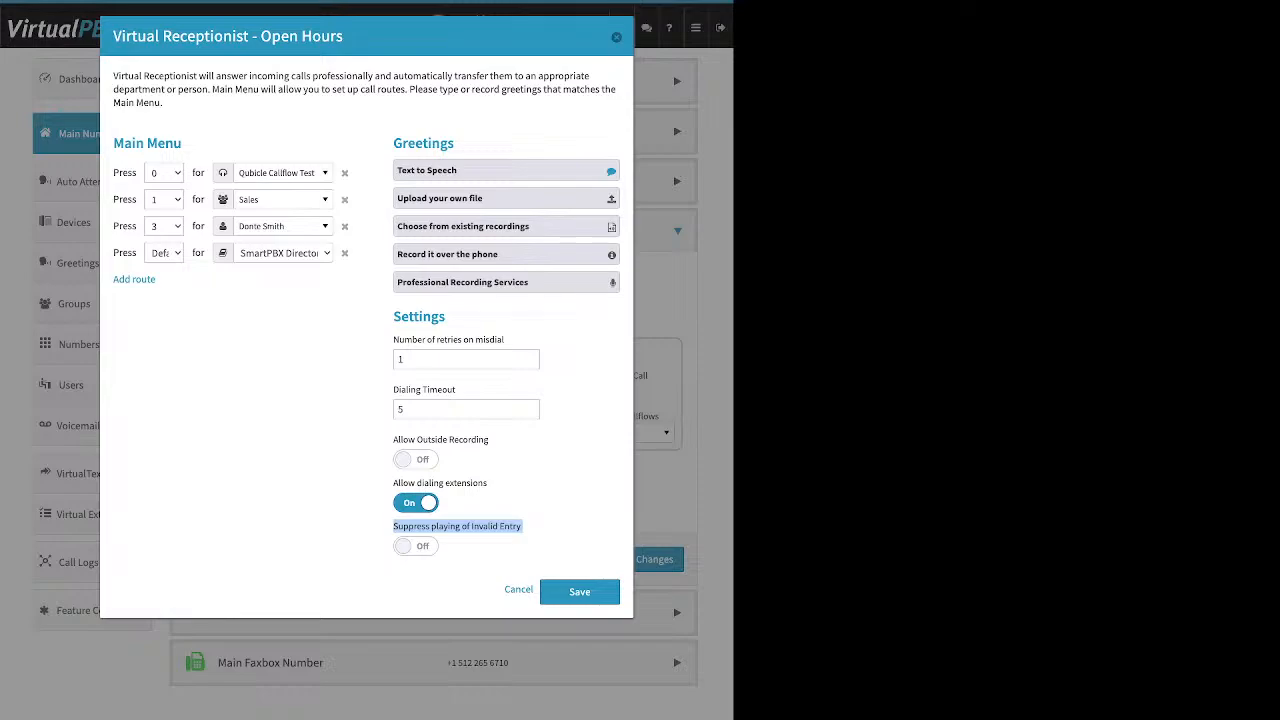
{"action": "left_click", "coordinate": [480, 530]}
Delete the Default route from the main menu and save the receptionist and the Open Hours call handling.
{"action": "left_click", "coordinate": [345, 254]}
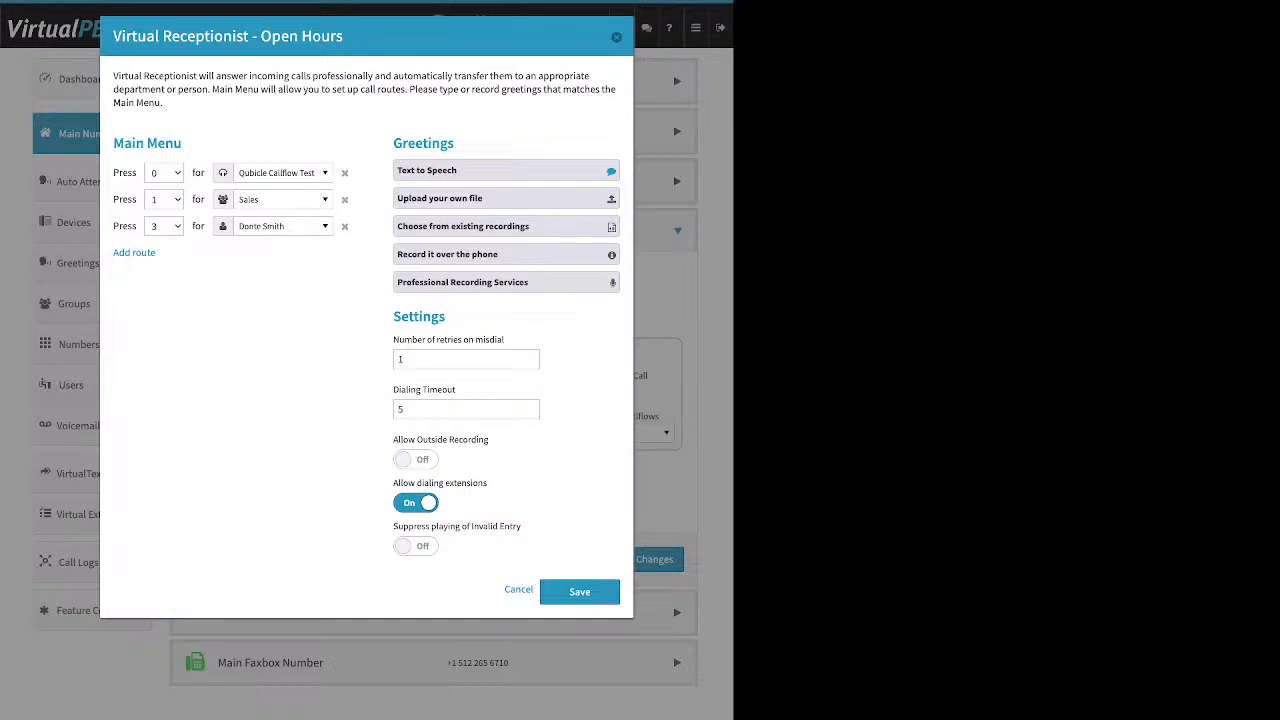
{"action": "left_click_drag", "start_coordinate": [455, 143], "coordinate": [428, 143]}
{"action": "left_click_drag", "start_coordinate": [439, 317], "coordinate": [413, 317]}
{"action": "left_click", "coordinate": [426, 317]}
{"action": "left_click", "coordinate": [579, 591]}
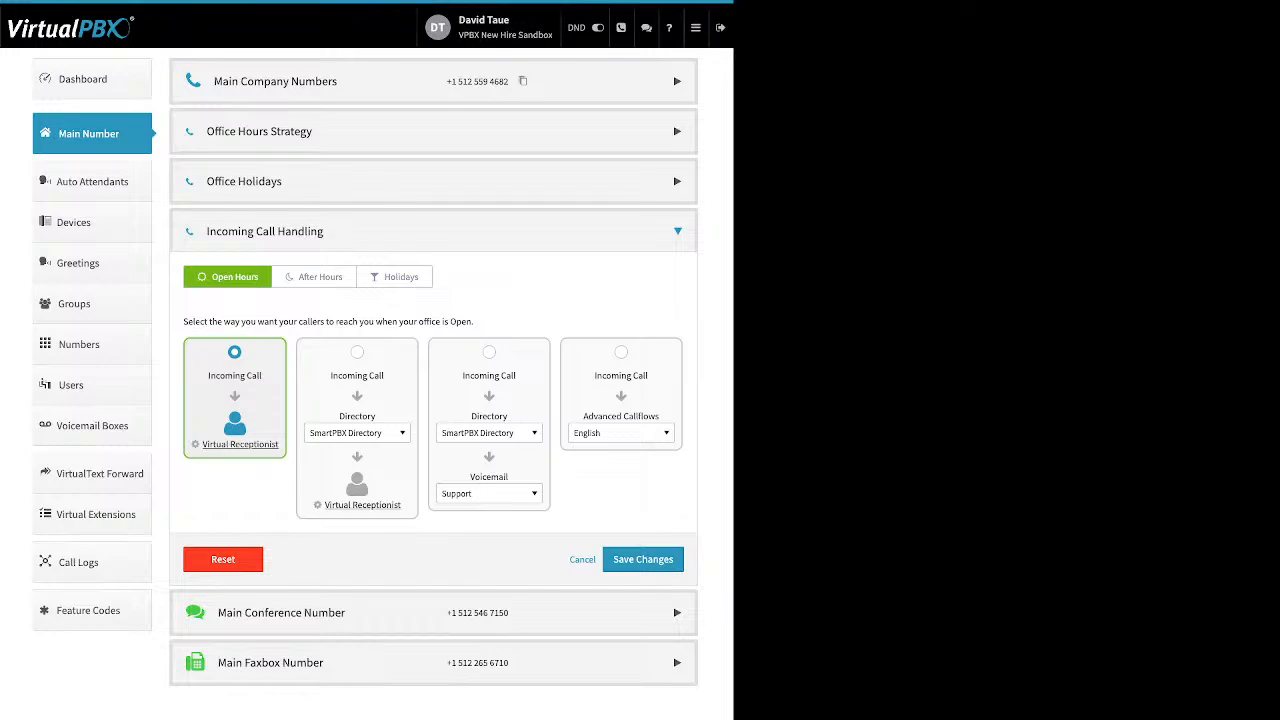
{"action": "left_click", "coordinate": [643, 559]}
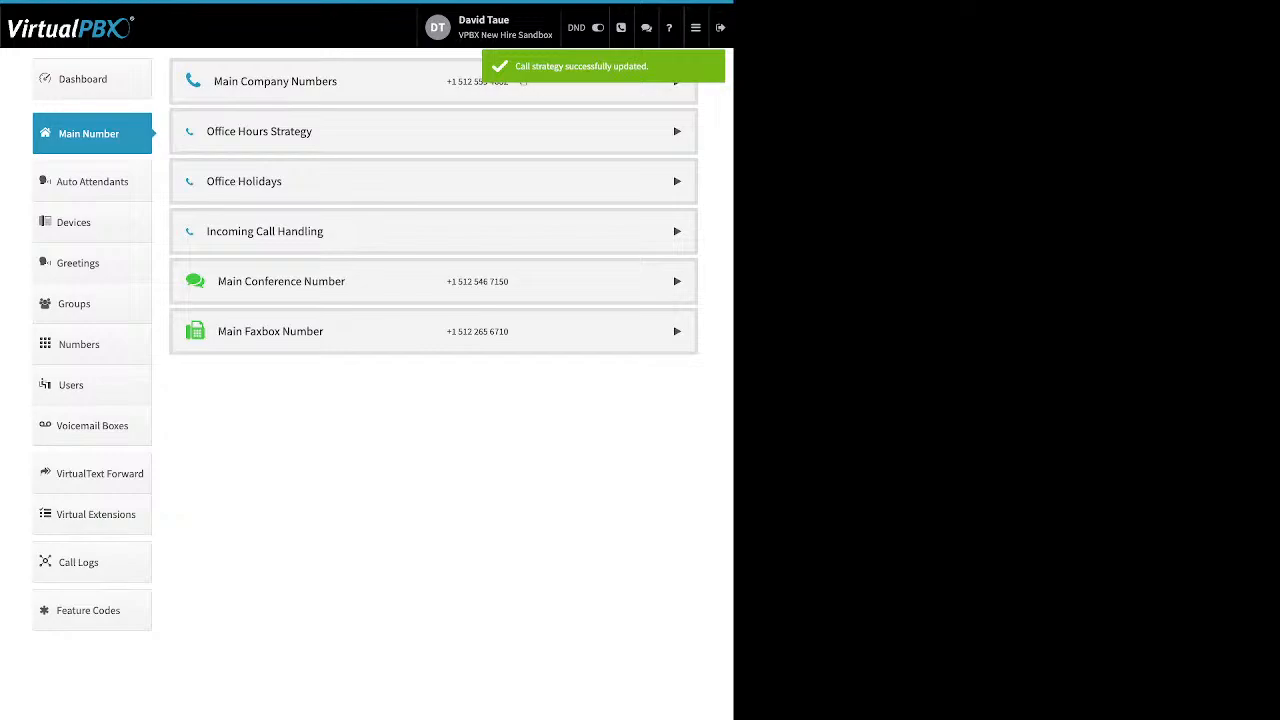
Inspect the After Hours call handling, its Support group destination and After Hours receptionist menu, and save them.
{"action": "left_click", "coordinate": [677, 231]}
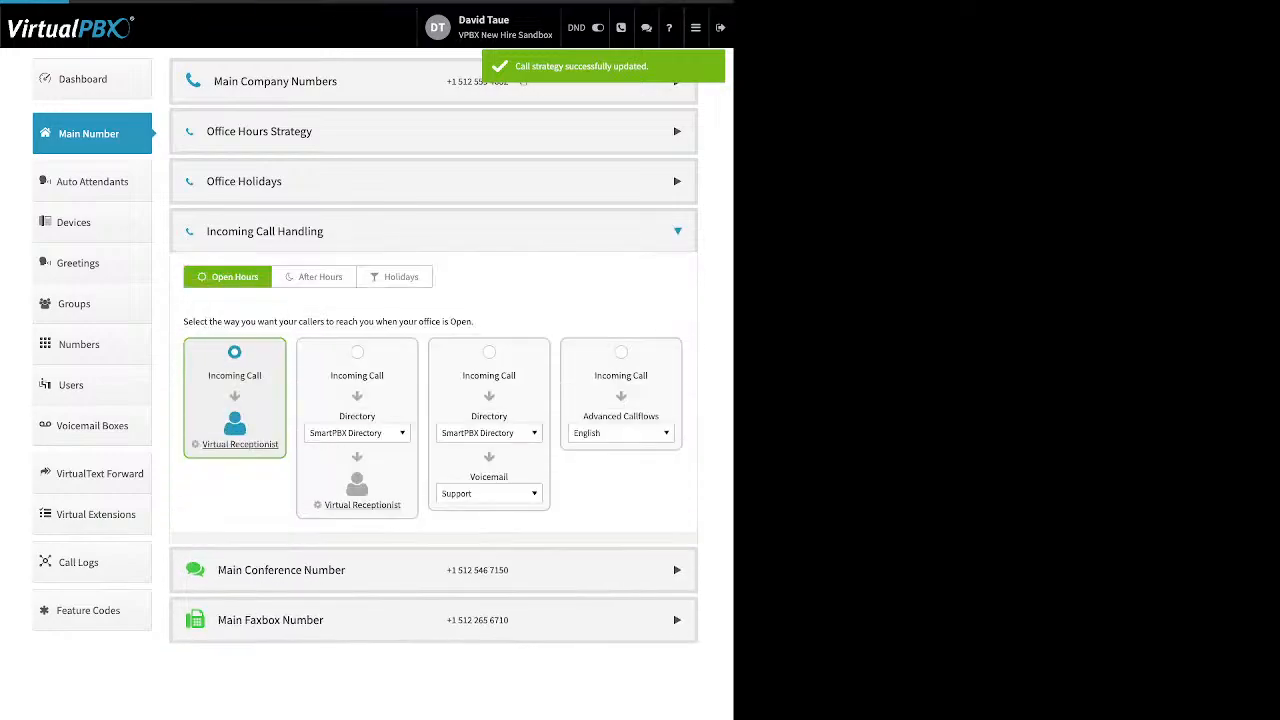
{"action": "left_click", "coordinate": [314, 277]}
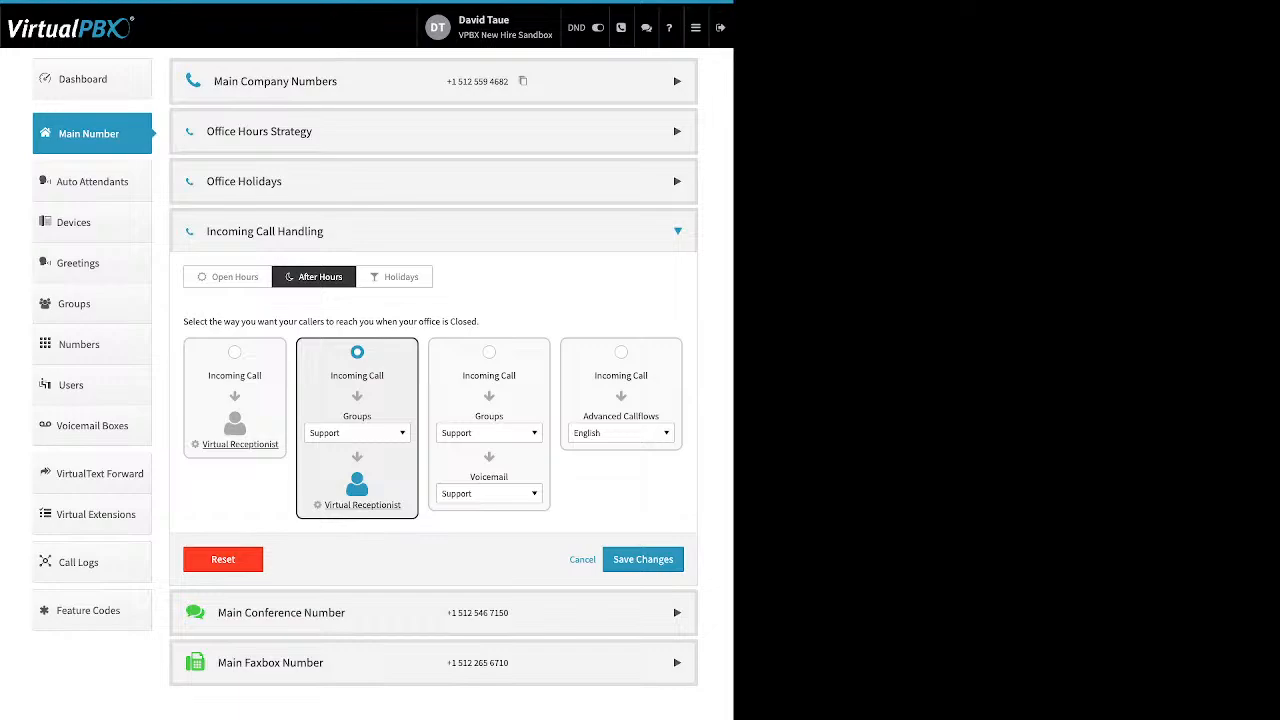
{"action": "left_click", "coordinate": [357, 433]}
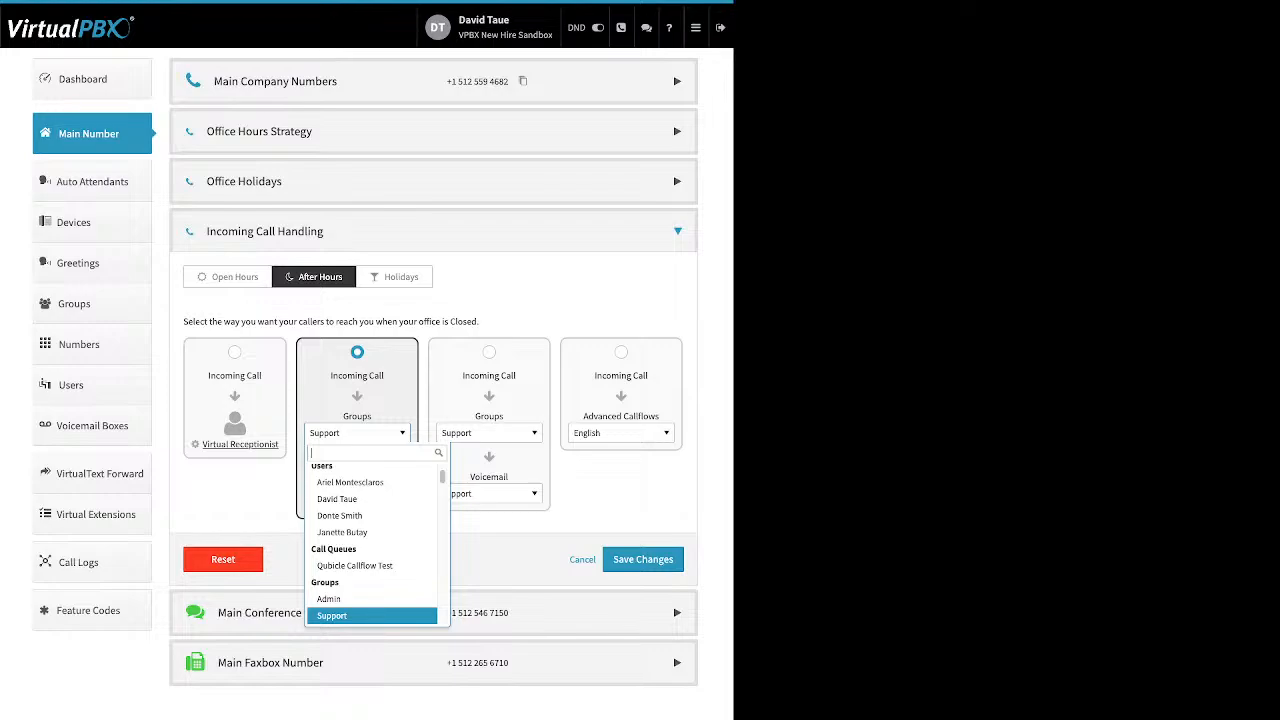
{"action": "key", "text": "Escape"}
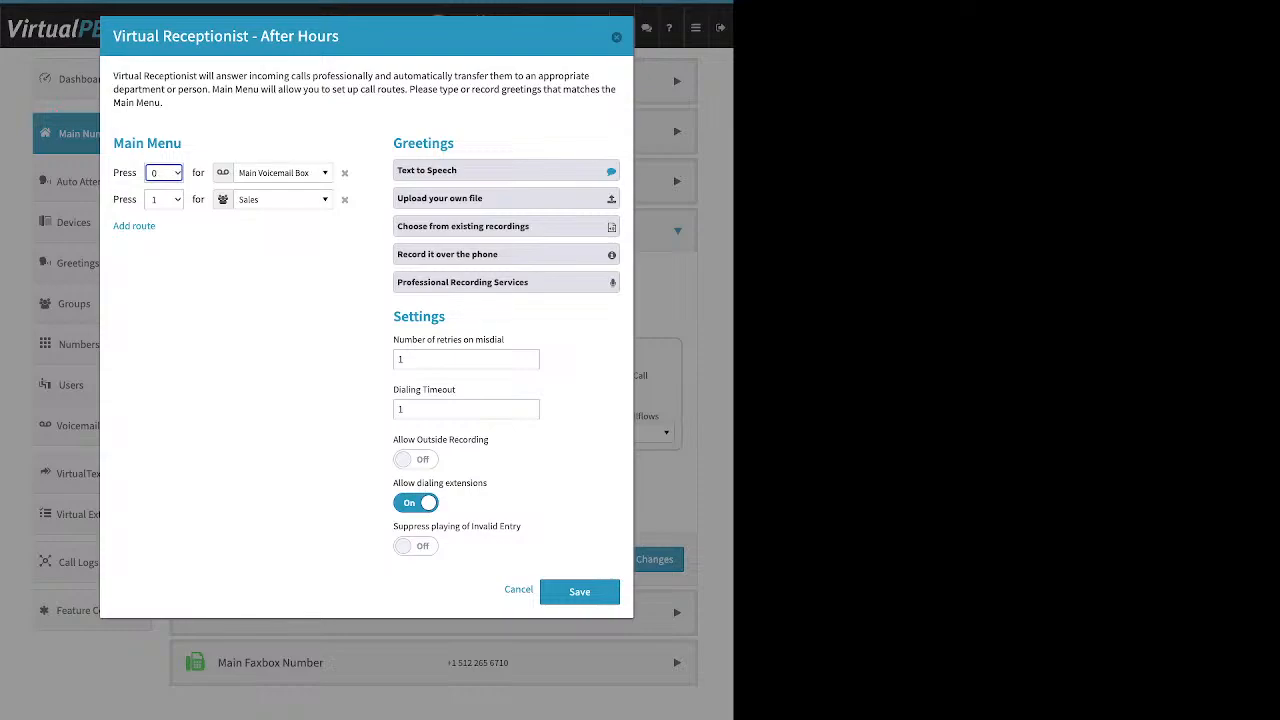
{"action": "left_click", "coordinate": [579, 591]}
{"action": "left_click", "coordinate": [643, 559]}
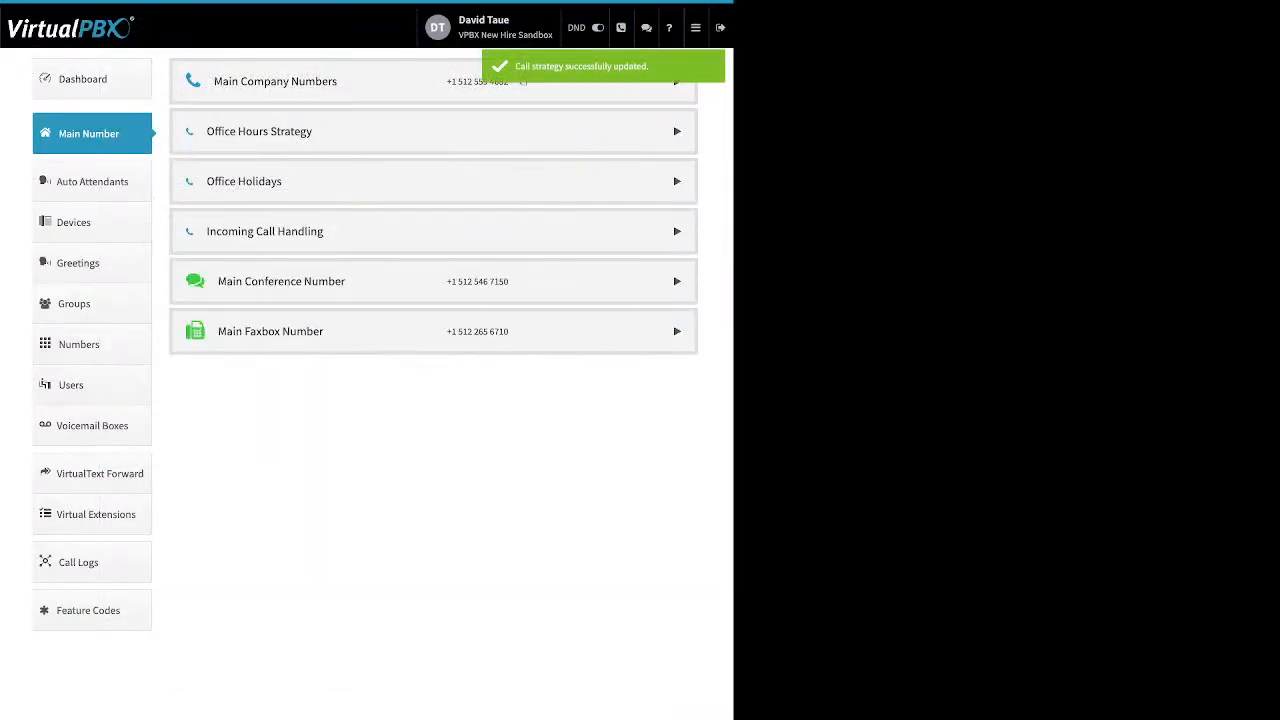
Browse the Holidays call handling destinations in the Other and Voicemail lists, keeping Skip to Voicemail.
{"action": "left_click", "coordinate": [677, 231]}
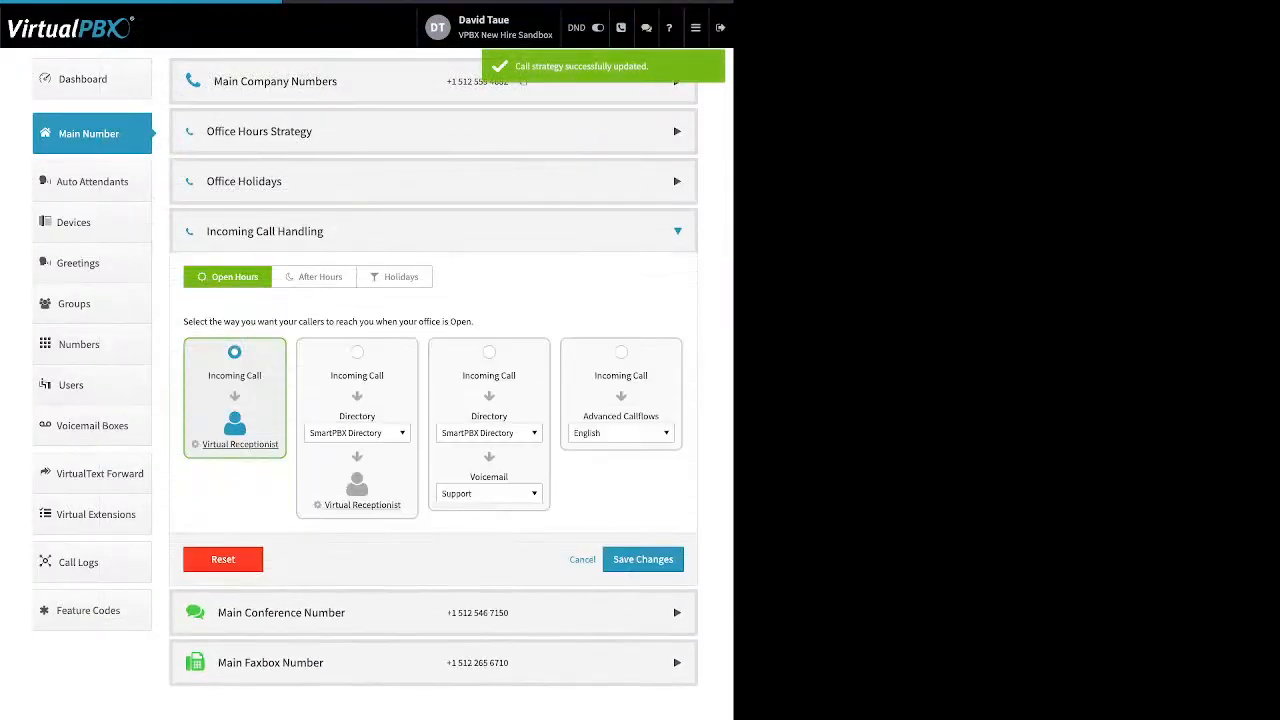
{"action": "left_click", "coordinate": [394, 277]}
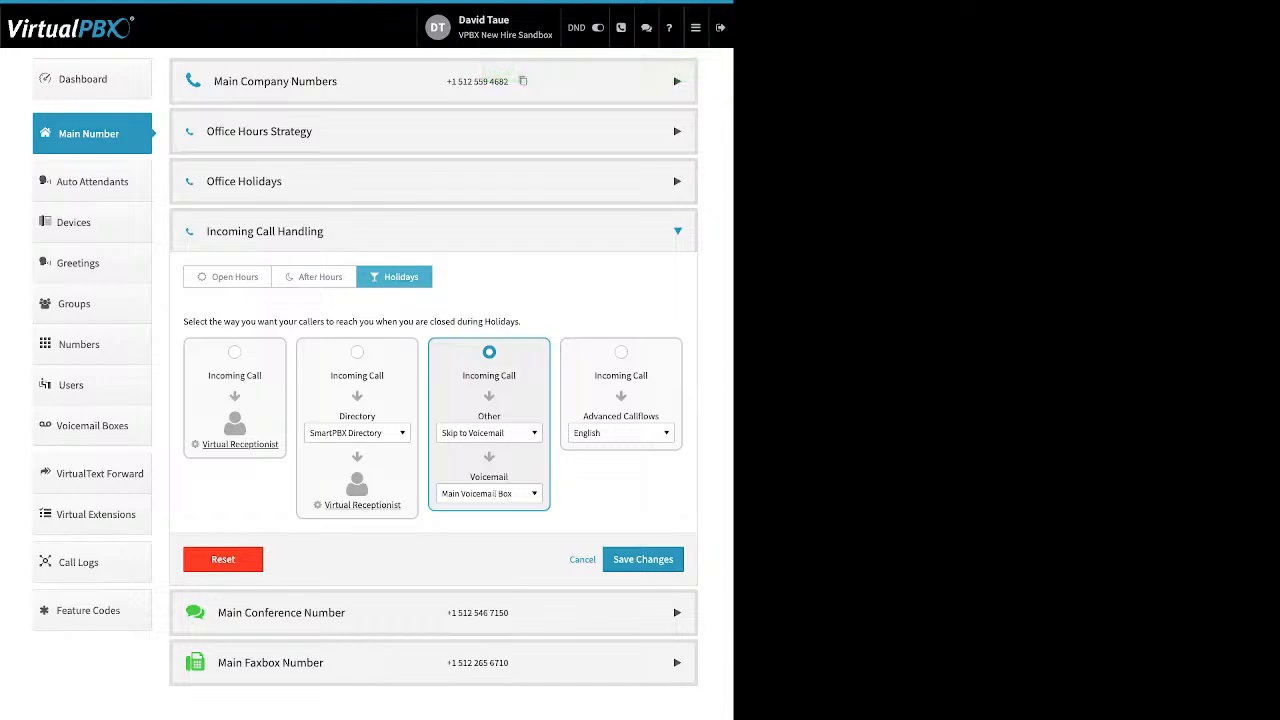
{"action": "left_click", "coordinate": [489, 433]}
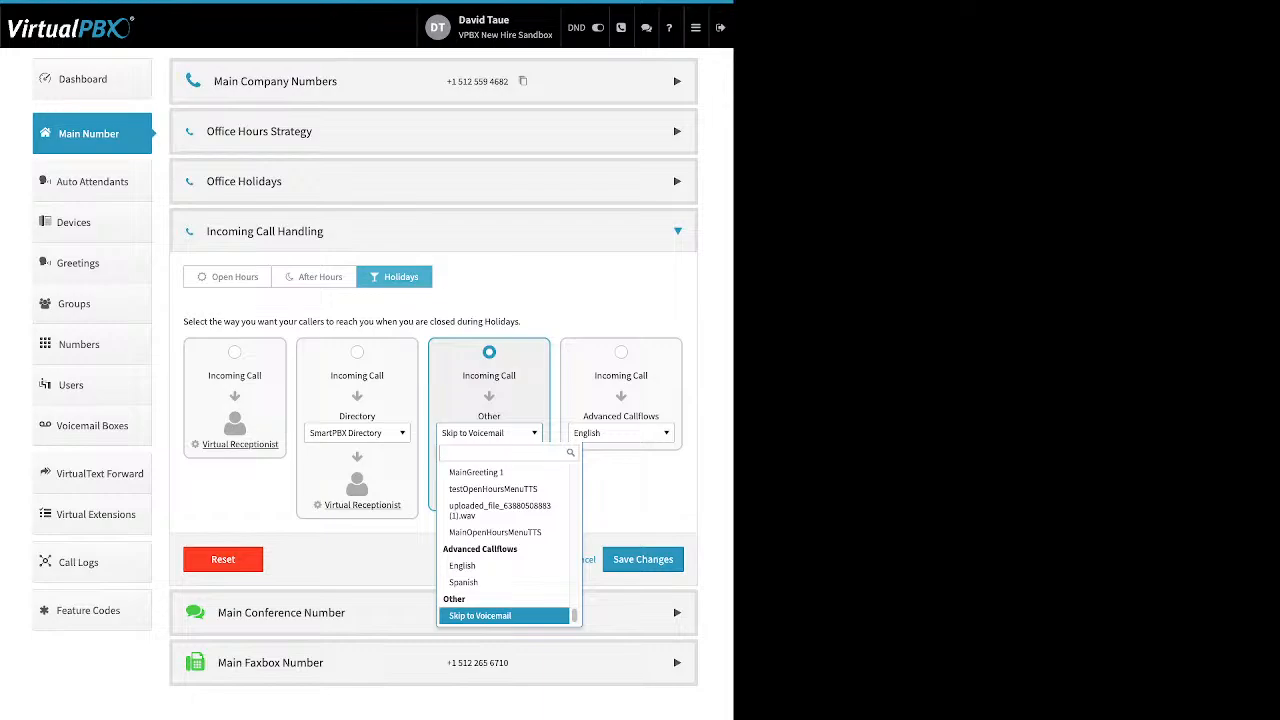
{"action": "left_click", "coordinate": [489, 433]}
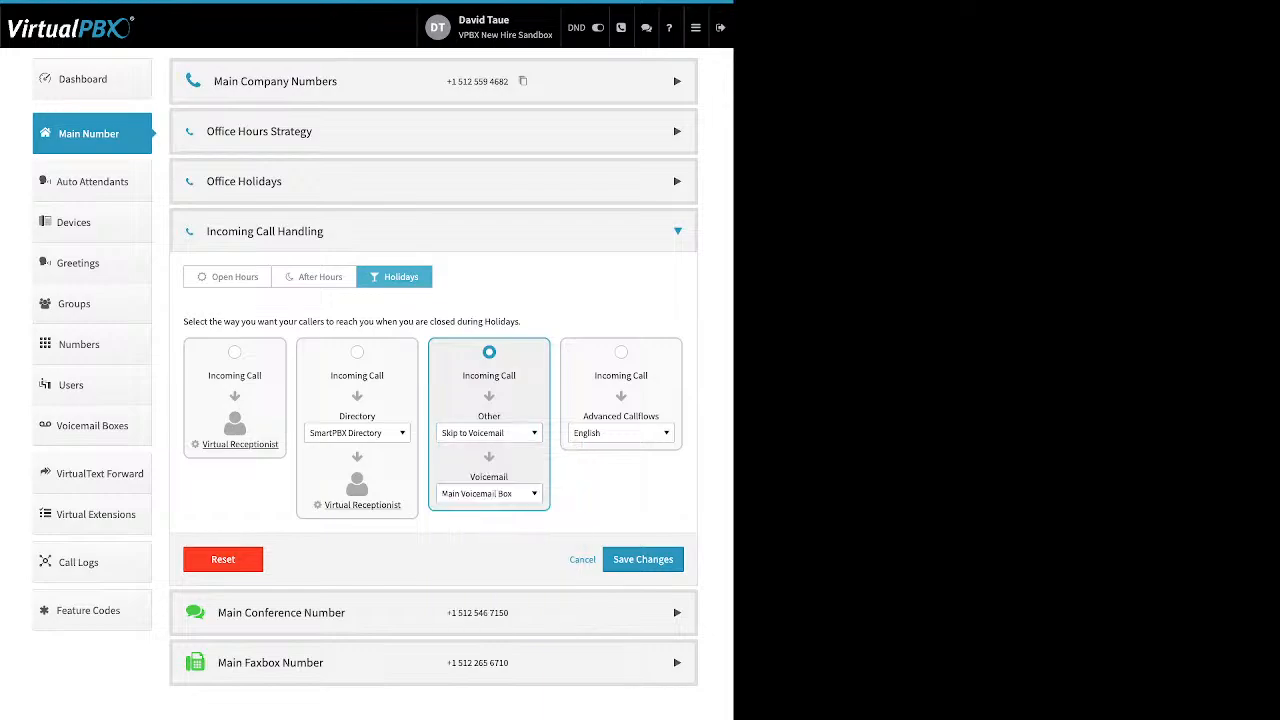
{"action": "left_click", "coordinate": [489, 493]}
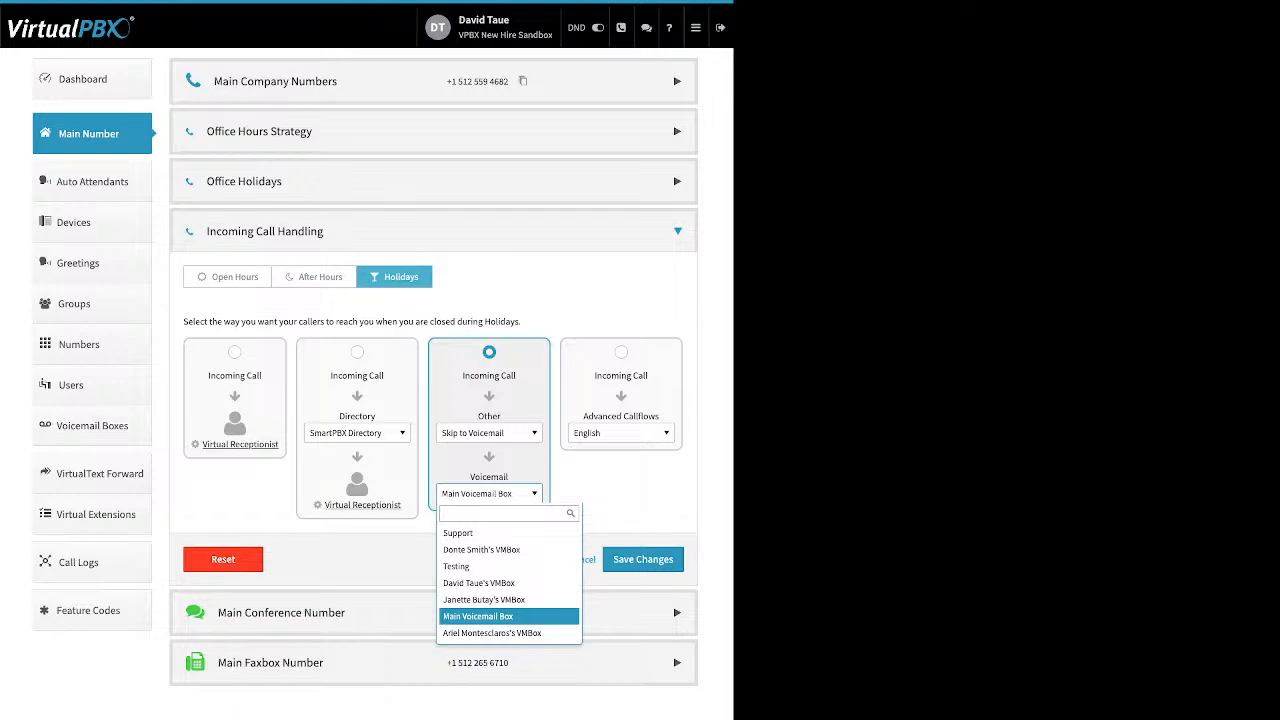
{"action": "left_click", "coordinate": [489, 493]}
{"action": "left_click", "coordinate": [489, 433]}
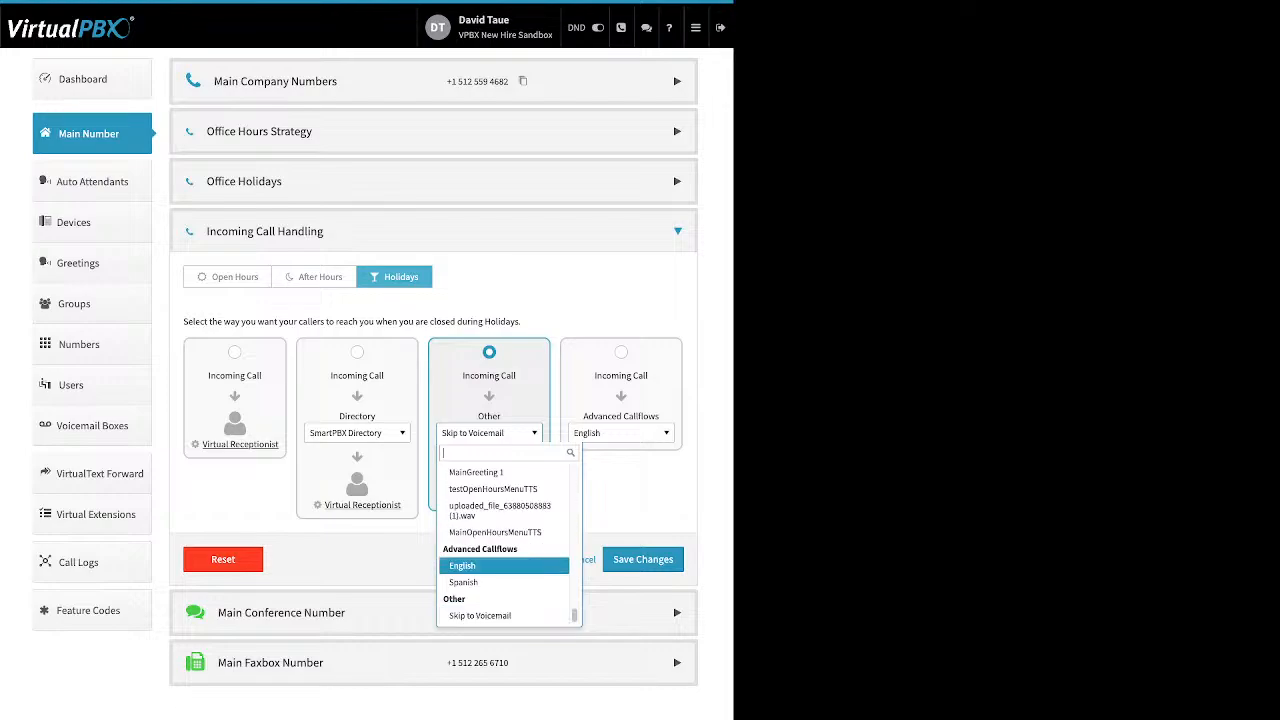
{"action": "left_click", "coordinate": [490, 615]}
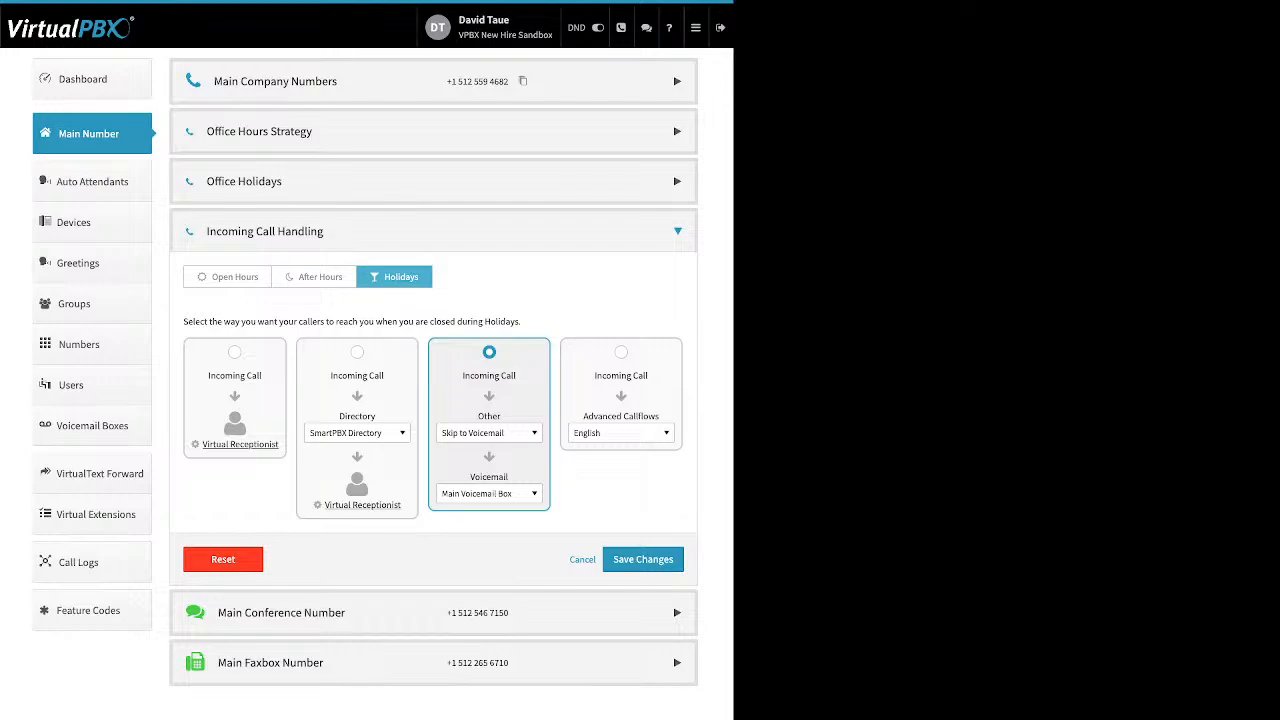
Collapse Incoming Call Handling and expand the Main Conference Number to review its number options.
{"action": "left_click", "coordinate": [255, 231]}
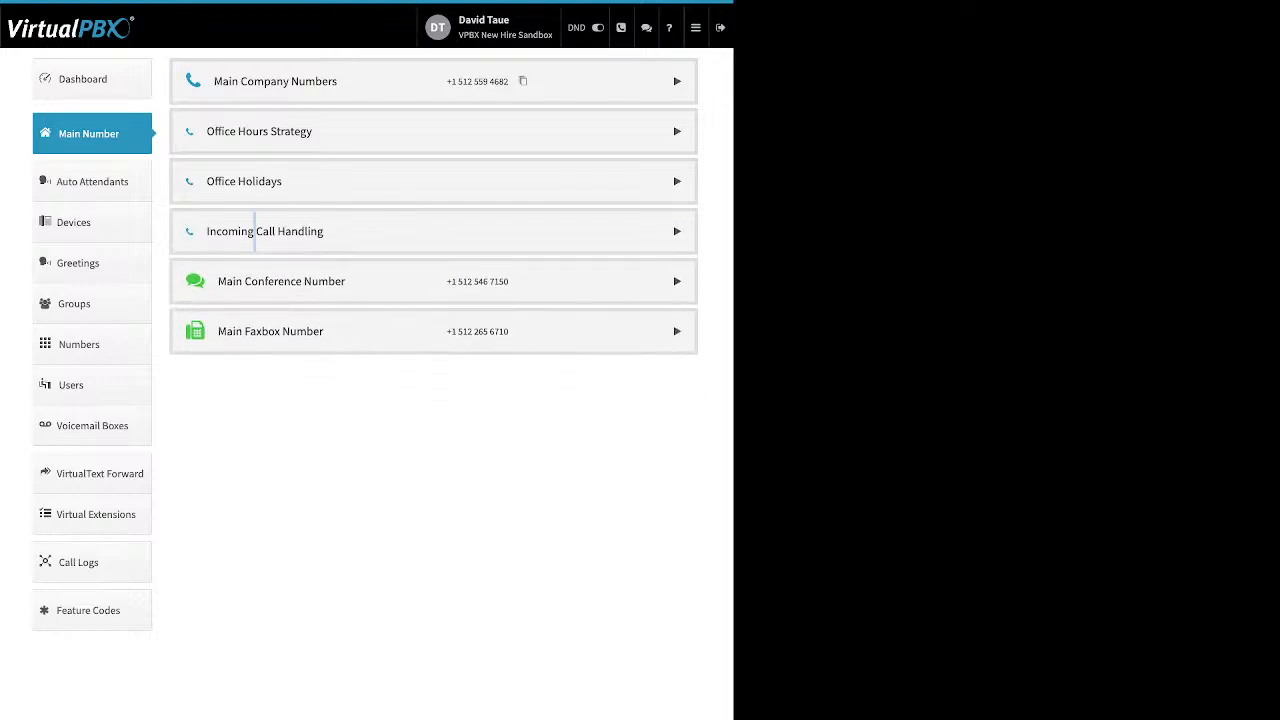
{"action": "left_click", "coordinate": [266, 281]}
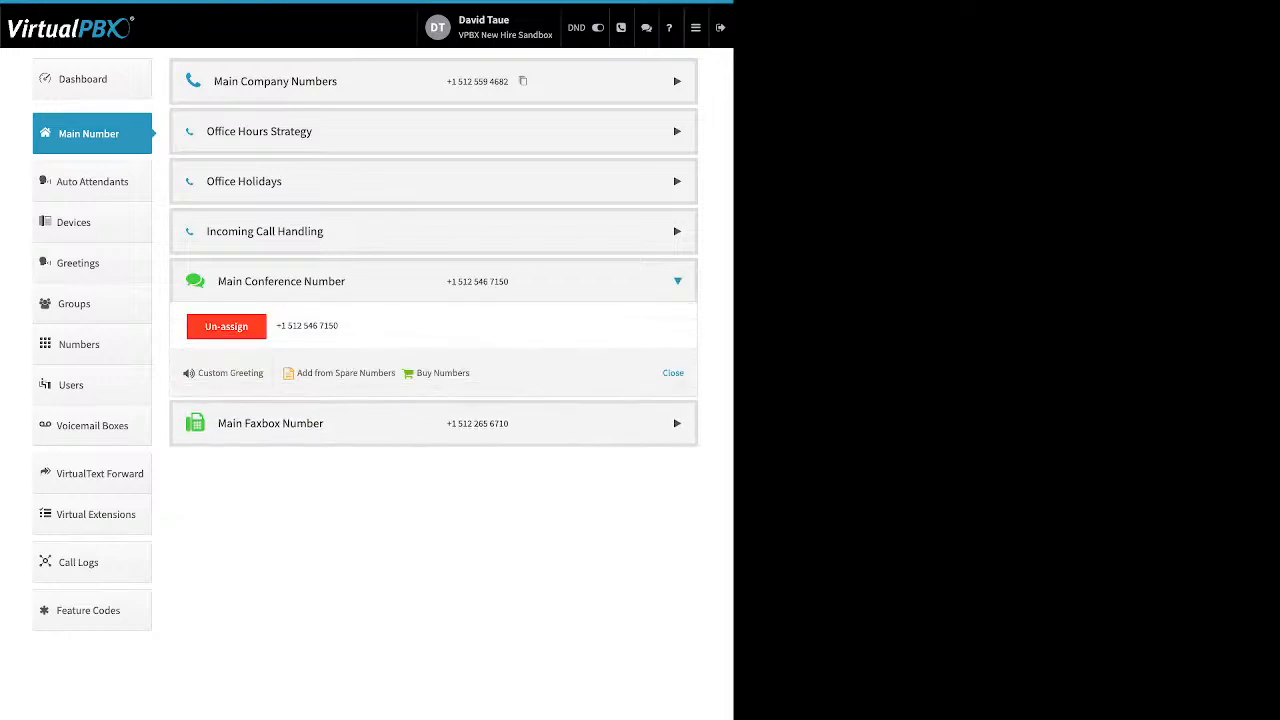
{"action": "left_click_drag", "start_coordinate": [470, 373], "coordinate": [298, 373]}
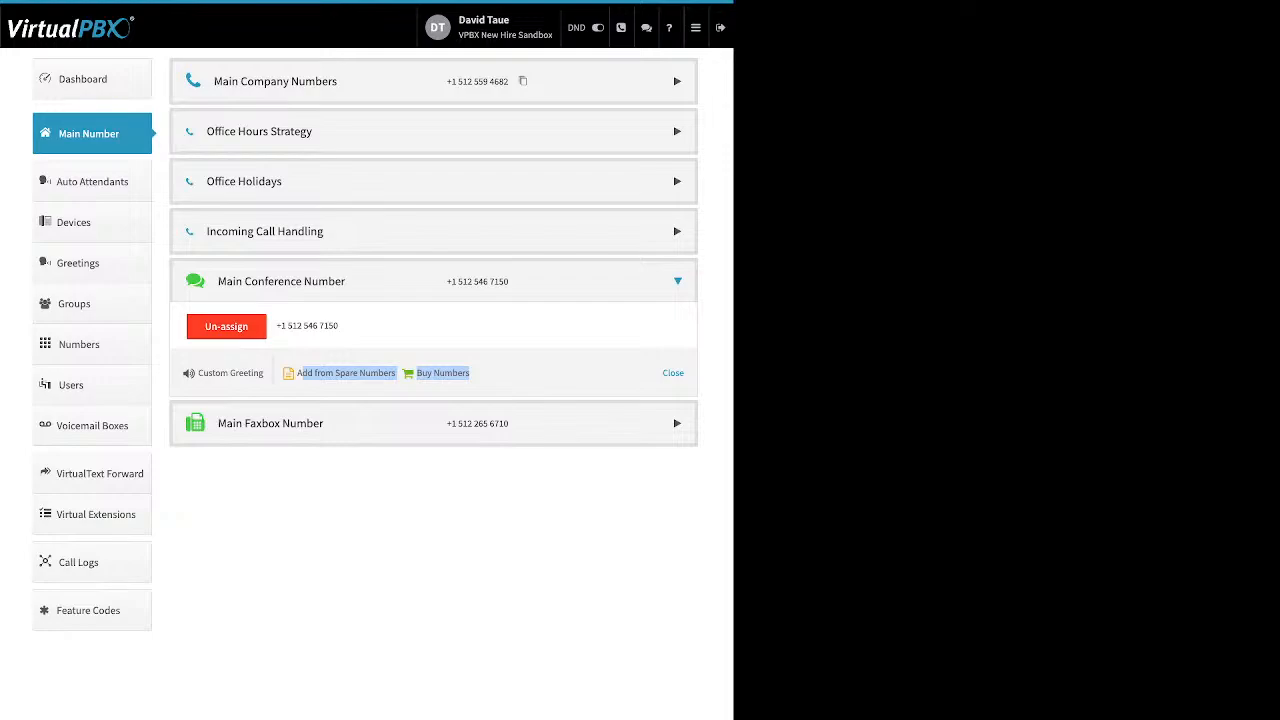
{"action": "left_click", "coordinate": [268, 373]}
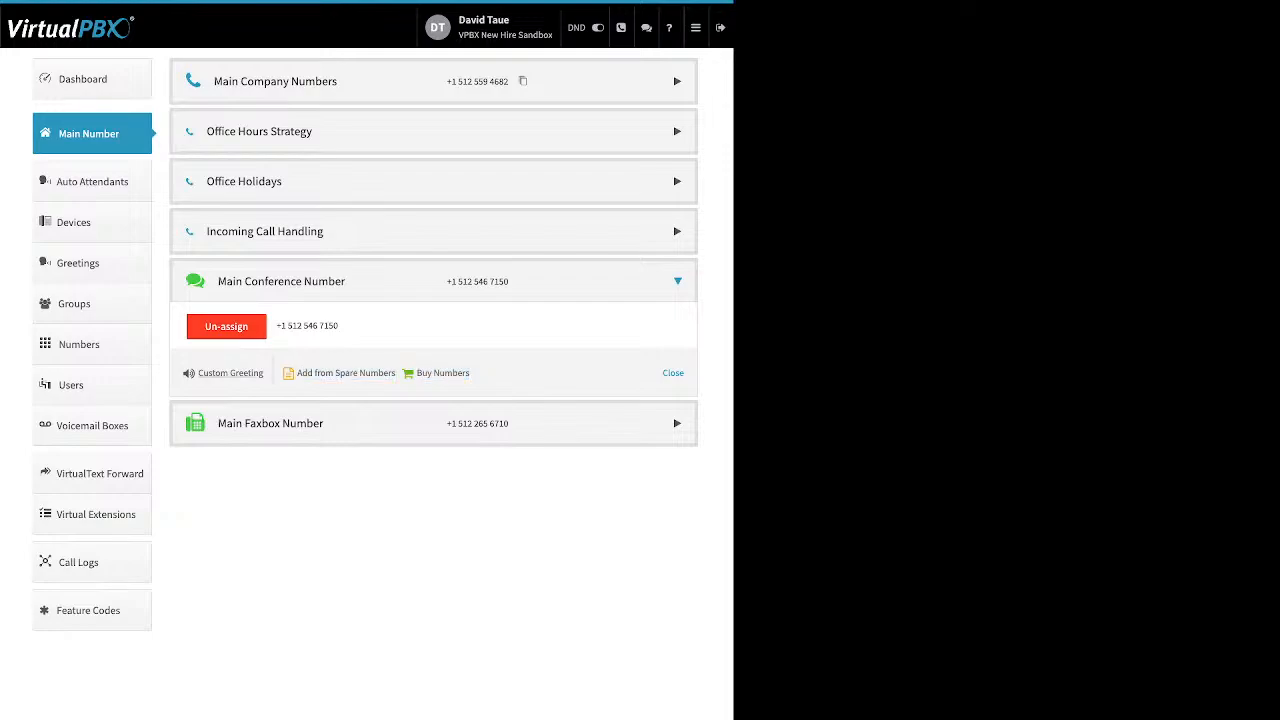
{"action": "left_click_drag", "start_coordinate": [265, 373], "coordinate": [199, 373]}
Open the Custom Conference Greeting, review its message and enable toggle, then close the dialog and the conference panel.
{"action": "left_click", "coordinate": [231, 373]}
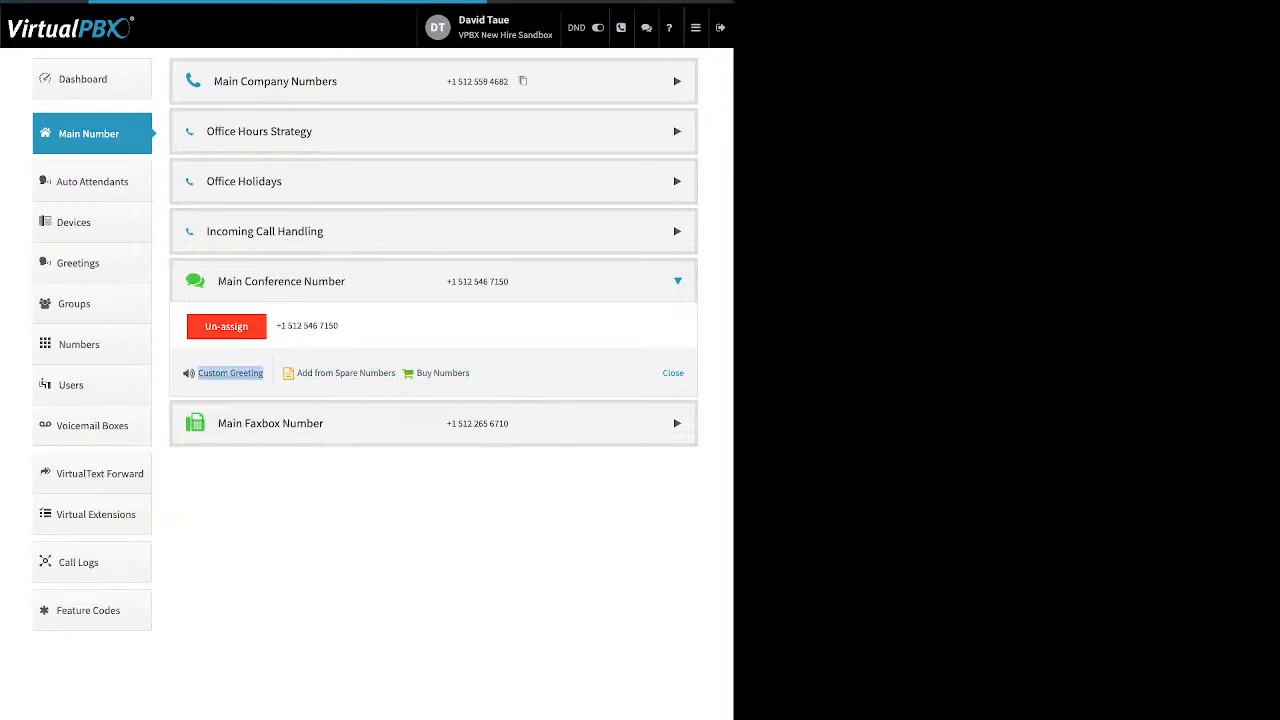
{"action": "left_click", "coordinate": [426, 93]}
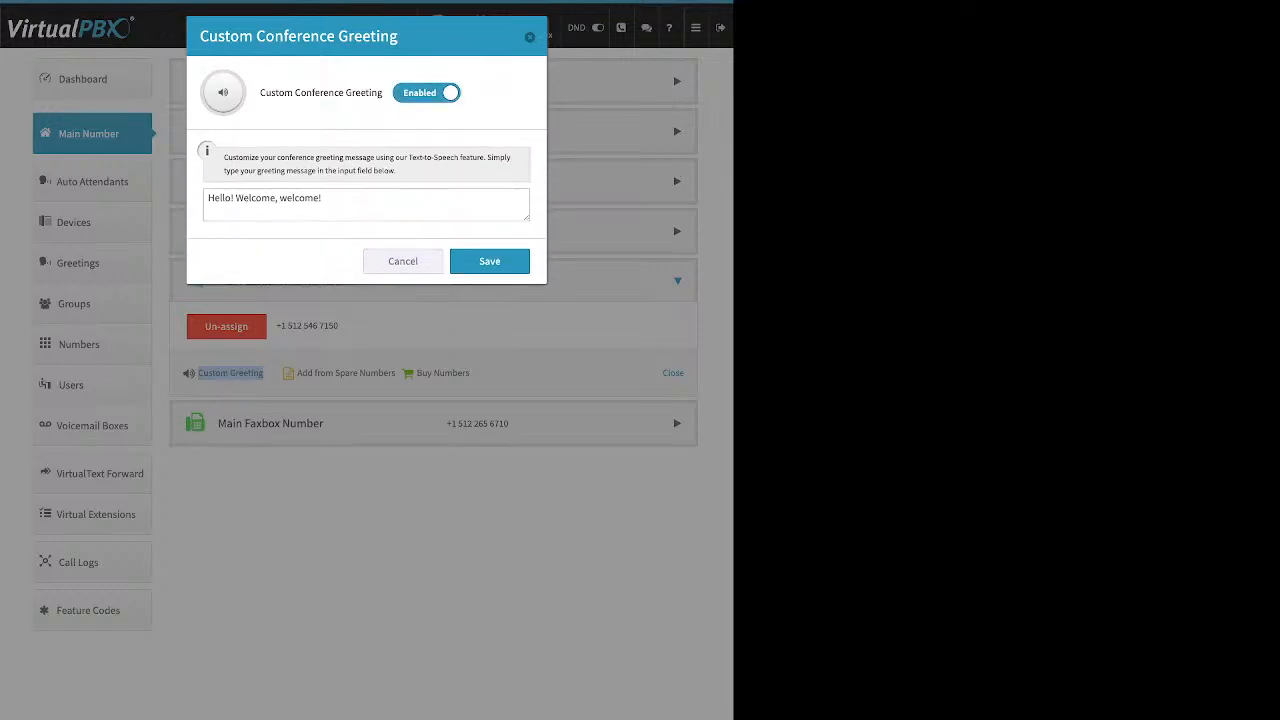
{"action": "left_click", "coordinate": [246, 197]}
{"action": "left_click_drag", "start_coordinate": [322, 198], "coordinate": [208, 198]}
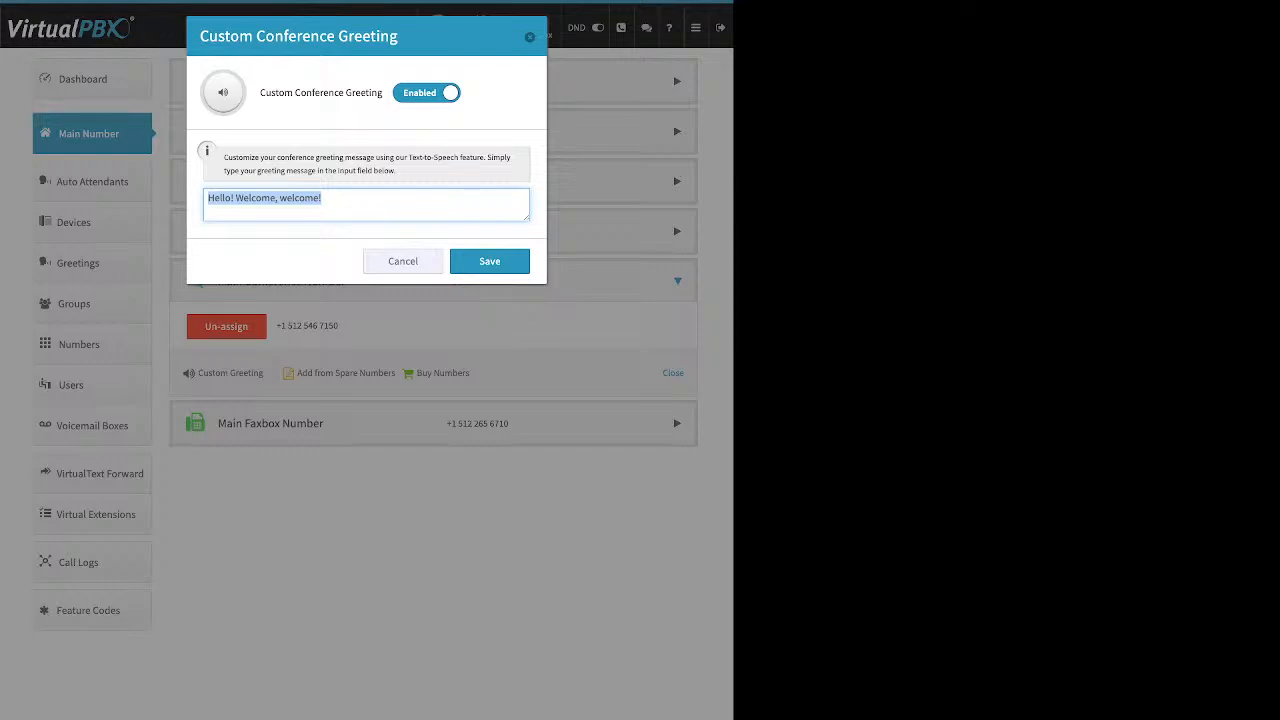
{"action": "left_click", "coordinate": [426, 93]}
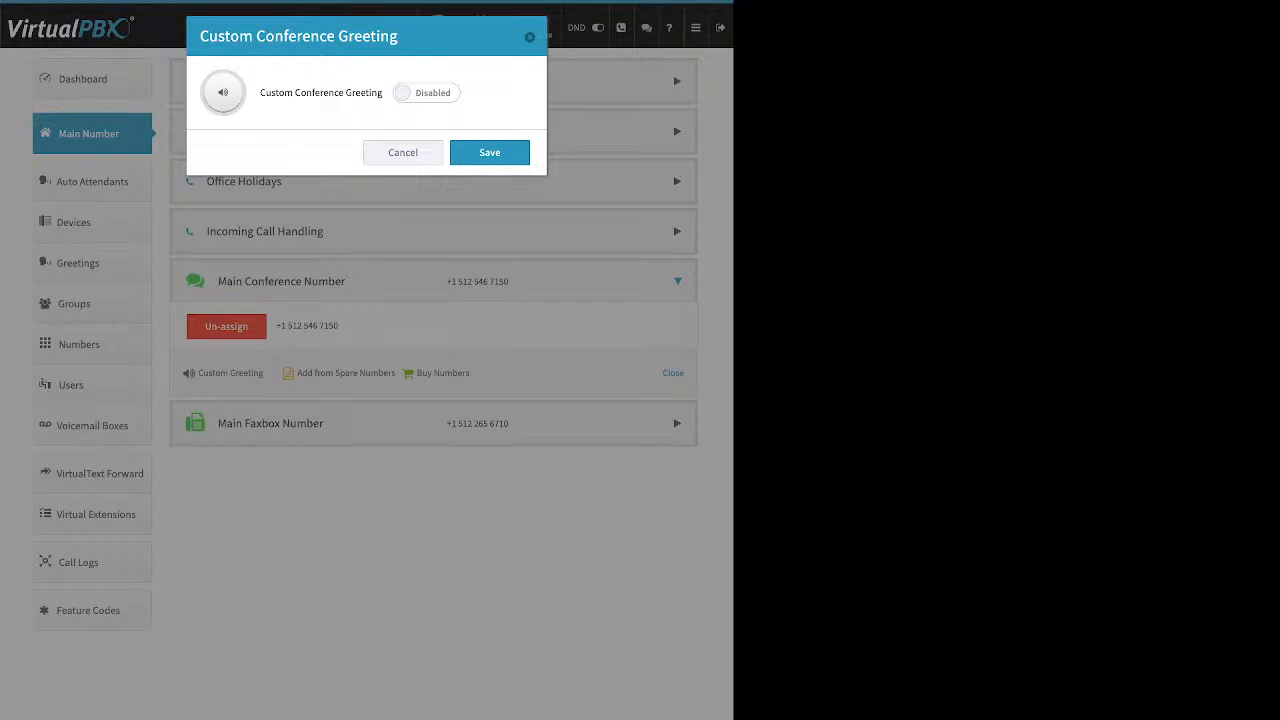
{"action": "key", "text": "Escape"}
{"action": "left_click", "coordinate": [673, 373]}
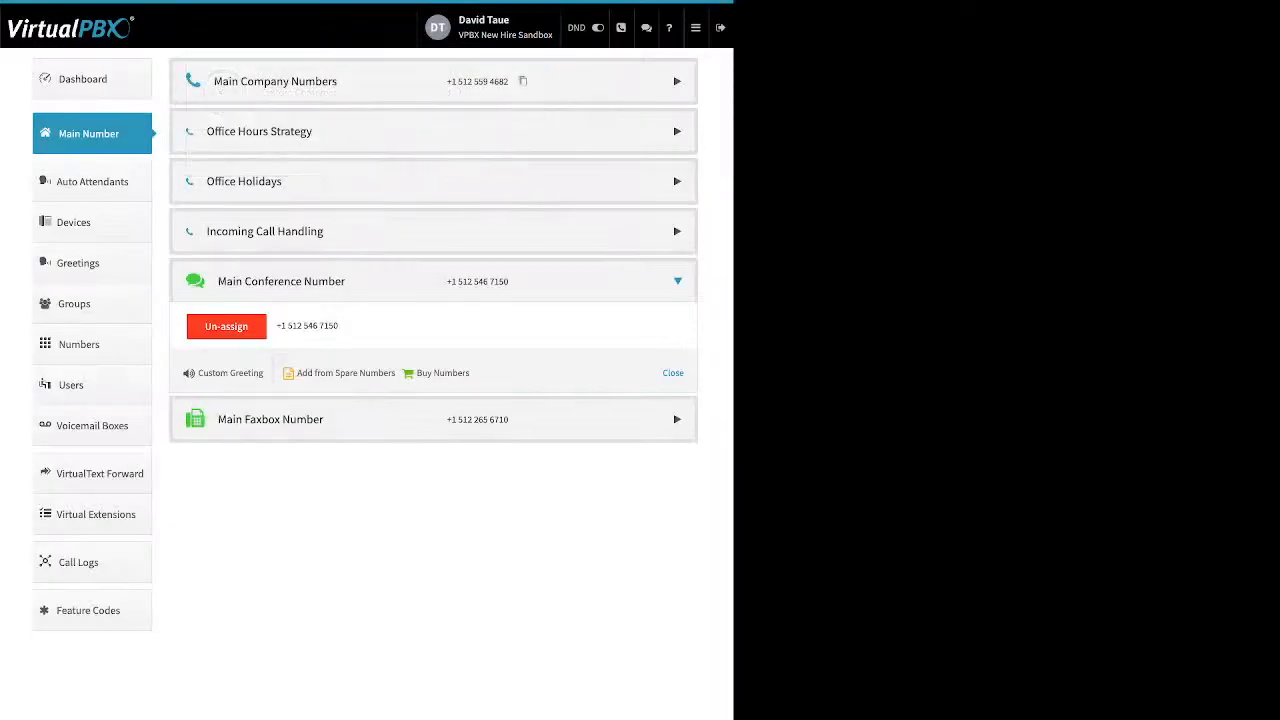
Open the Main Faxbox edit dialog and review its Inbound Notification Email and Email Permissions fields.
{"action": "left_click", "coordinate": [677, 331]}
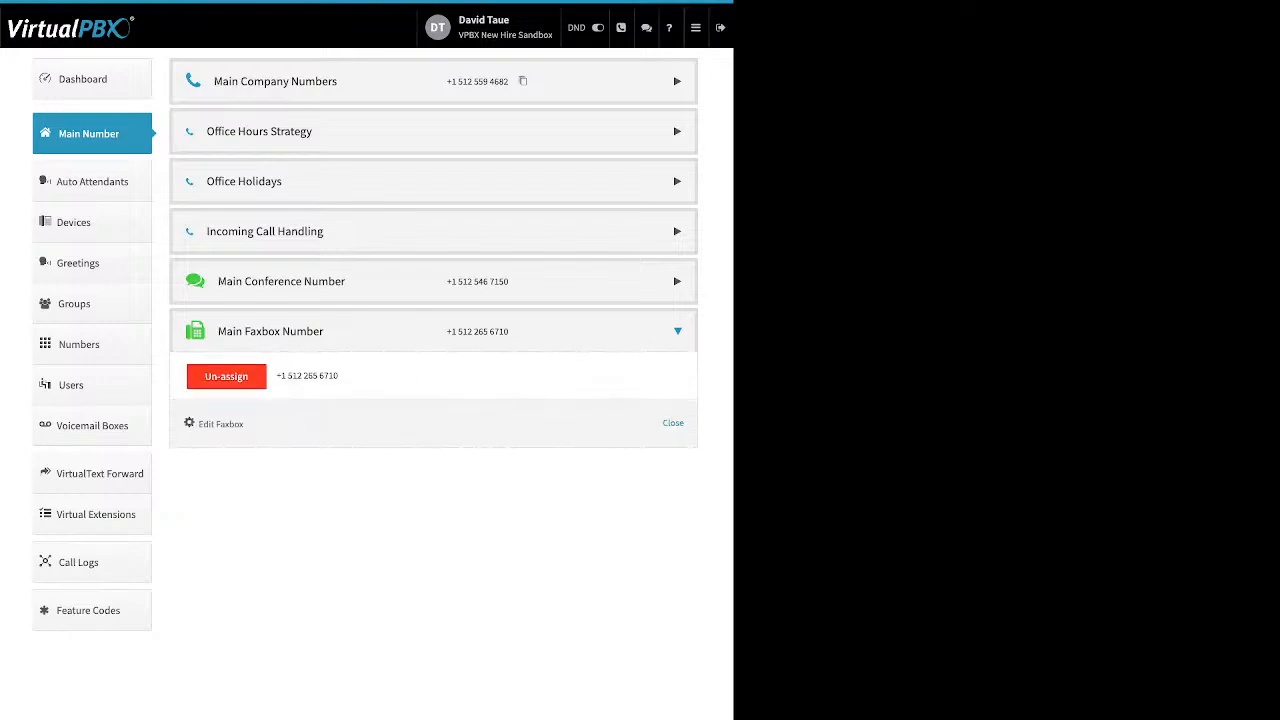
{"action": "left_click_drag", "start_coordinate": [245, 424], "coordinate": [203, 424]}
{"action": "left_click", "coordinate": [205, 424]}
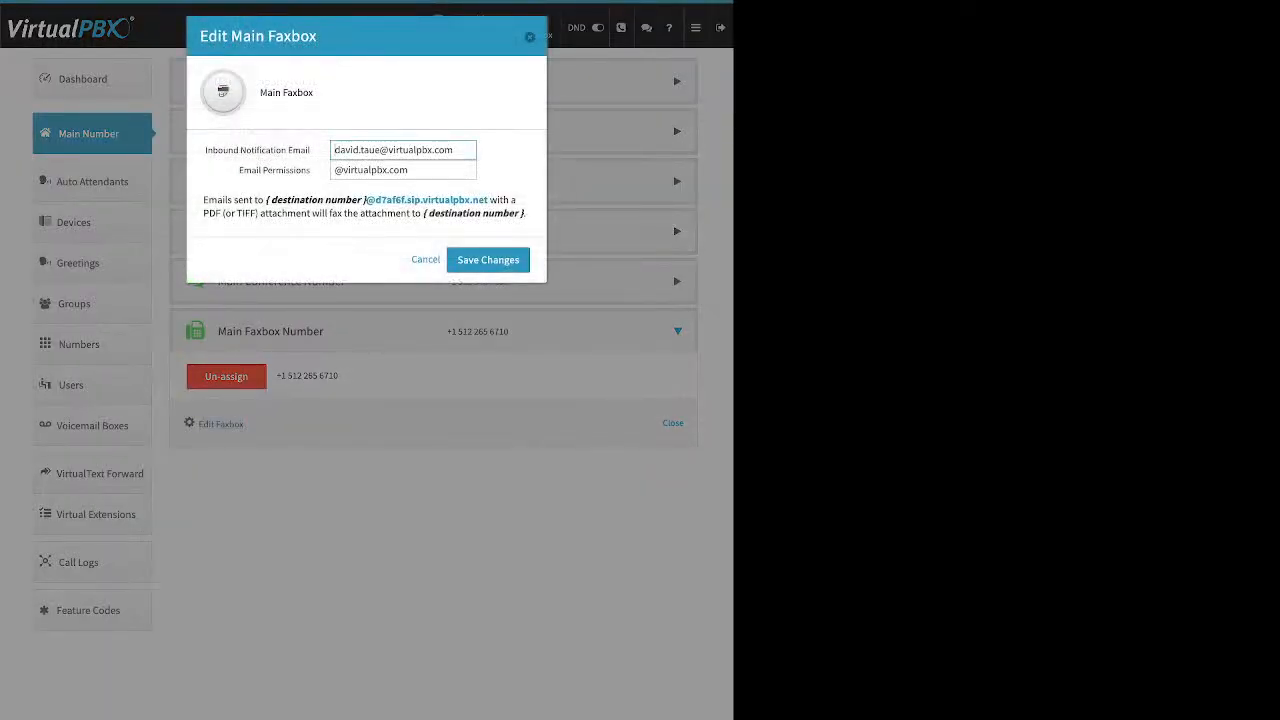
{"action": "left_click_drag", "start_coordinate": [208, 150], "coordinate": [311, 150]}
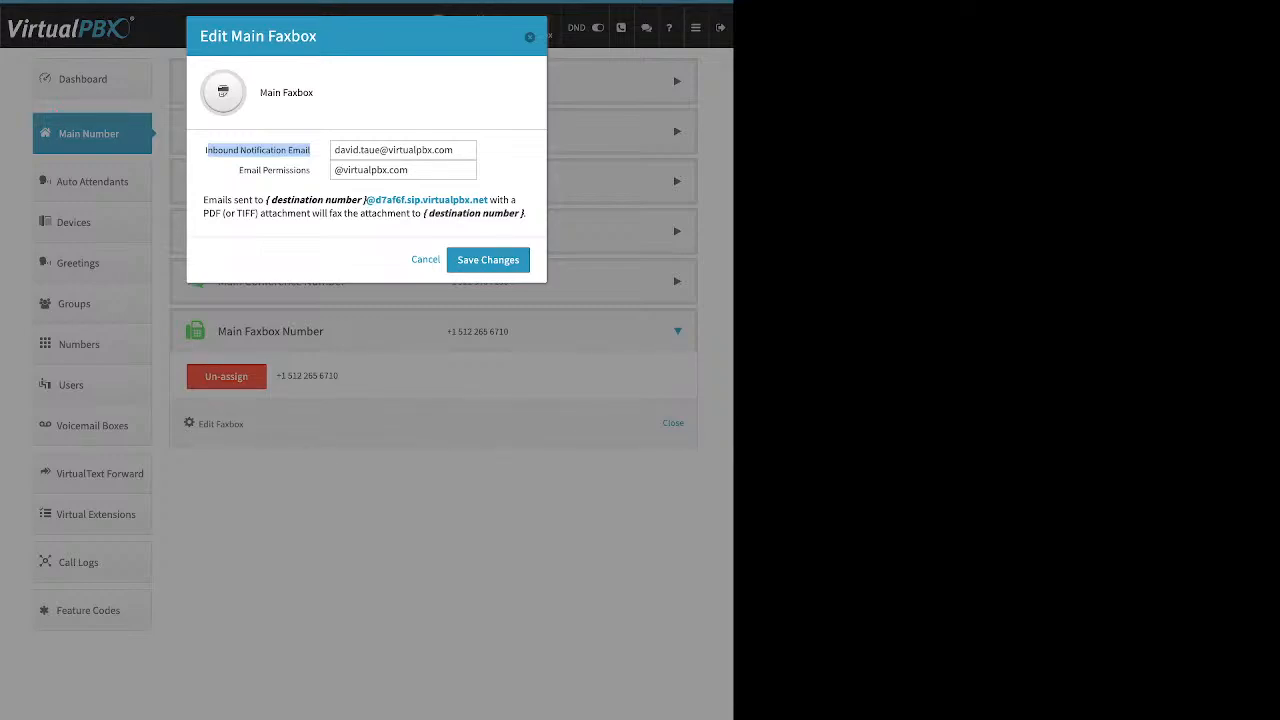
{"action": "left_click", "coordinate": [260, 151]}
{"action": "left_click_drag", "start_coordinate": [239, 170], "coordinate": [311, 171]}
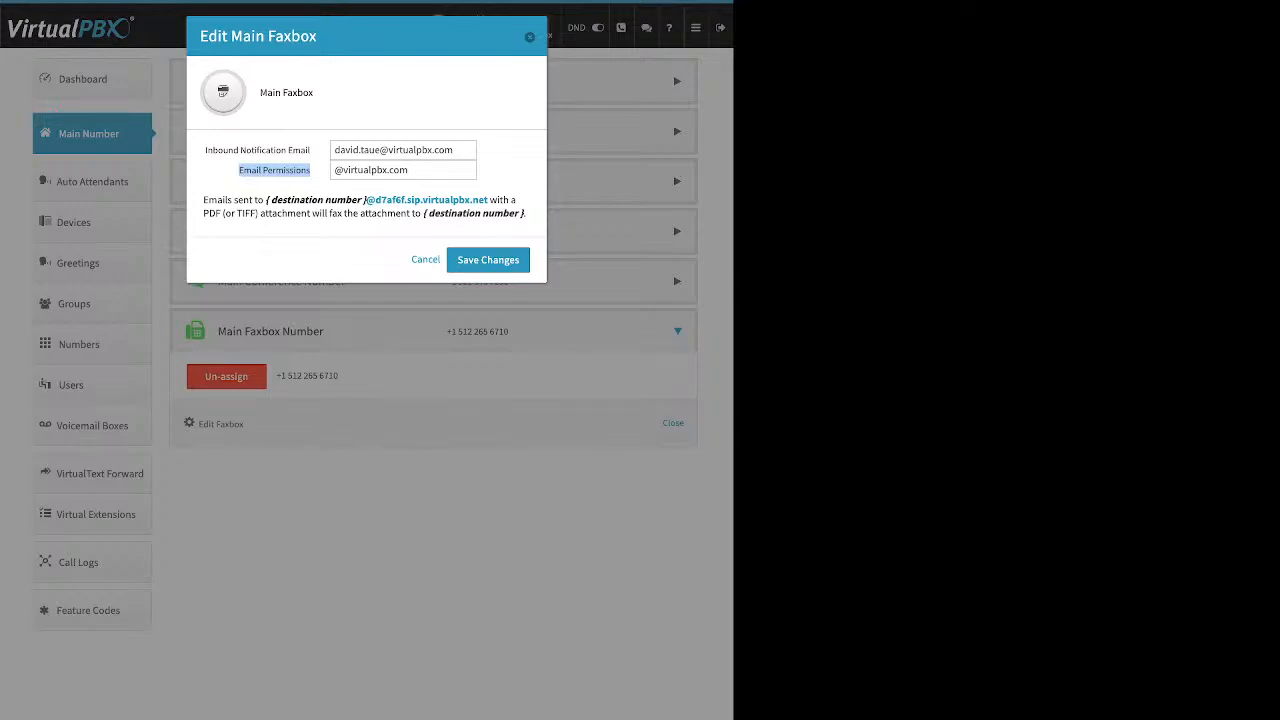
Highlight the fax-to-email address in the Main Faxbox dialog and close the dialog without saving.
{"action": "left_click_drag", "start_coordinate": [488, 200], "coordinate": [366, 200]}
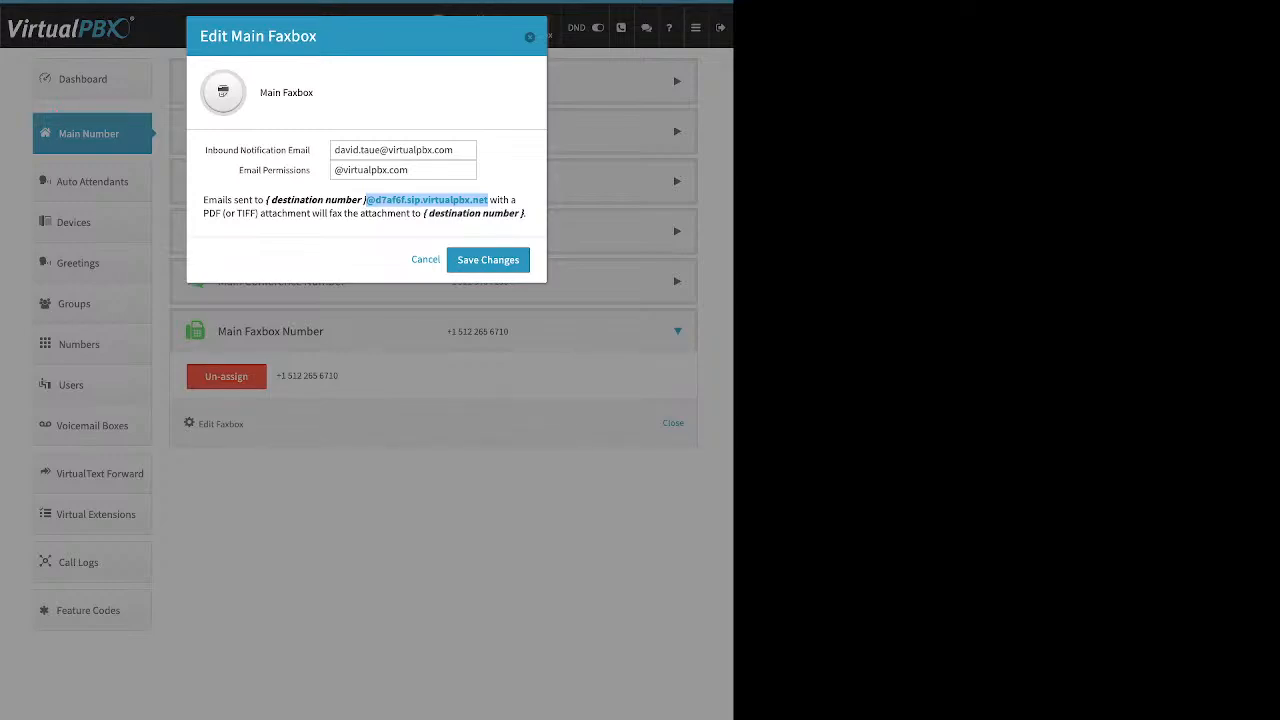
{"action": "key", "text": "Escape"}
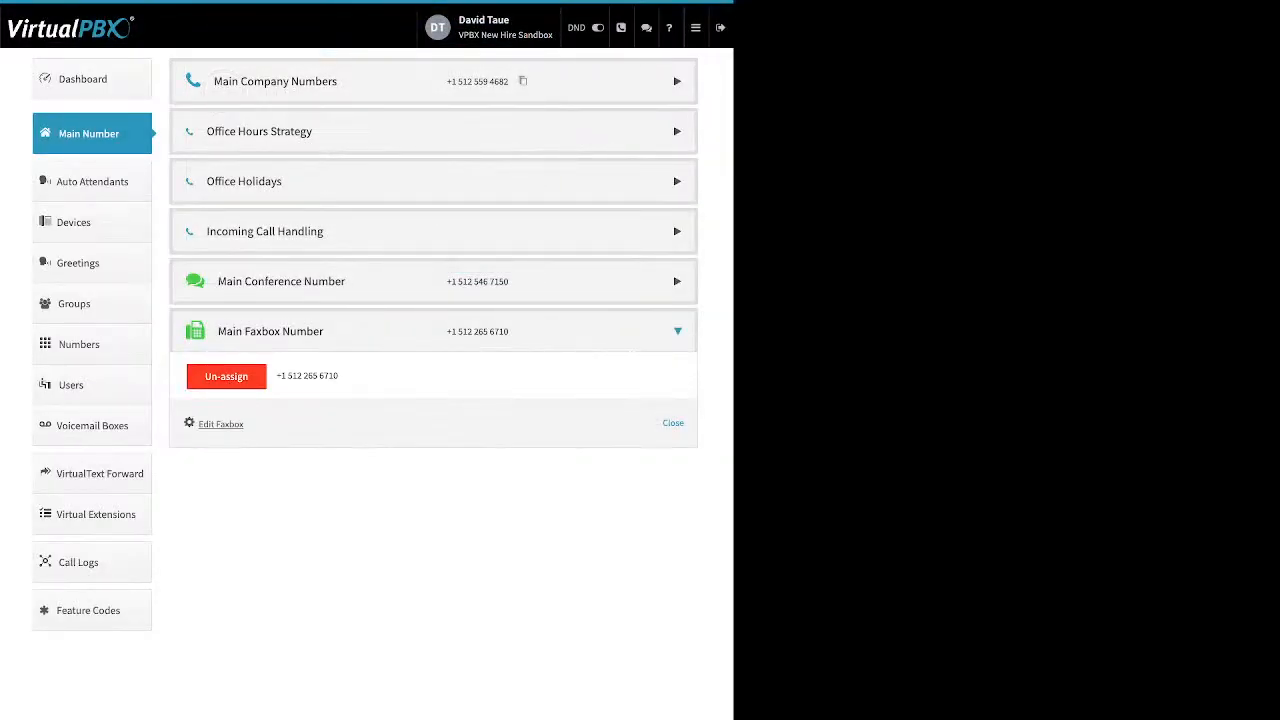
Open Auto Attendants and open the Add Attendant dialog to review its name and extension fields, then close it.
{"action": "left_click", "coordinate": [92, 182]}
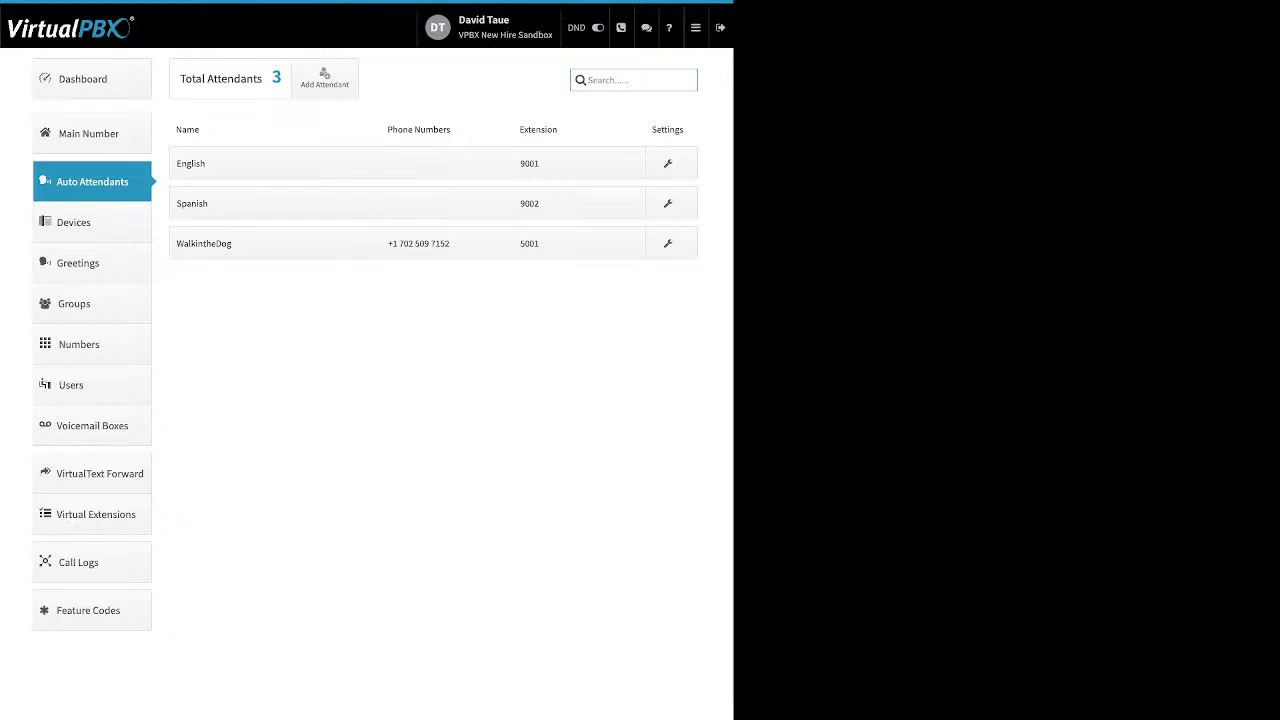
{"action": "left_click", "coordinate": [324, 78]}
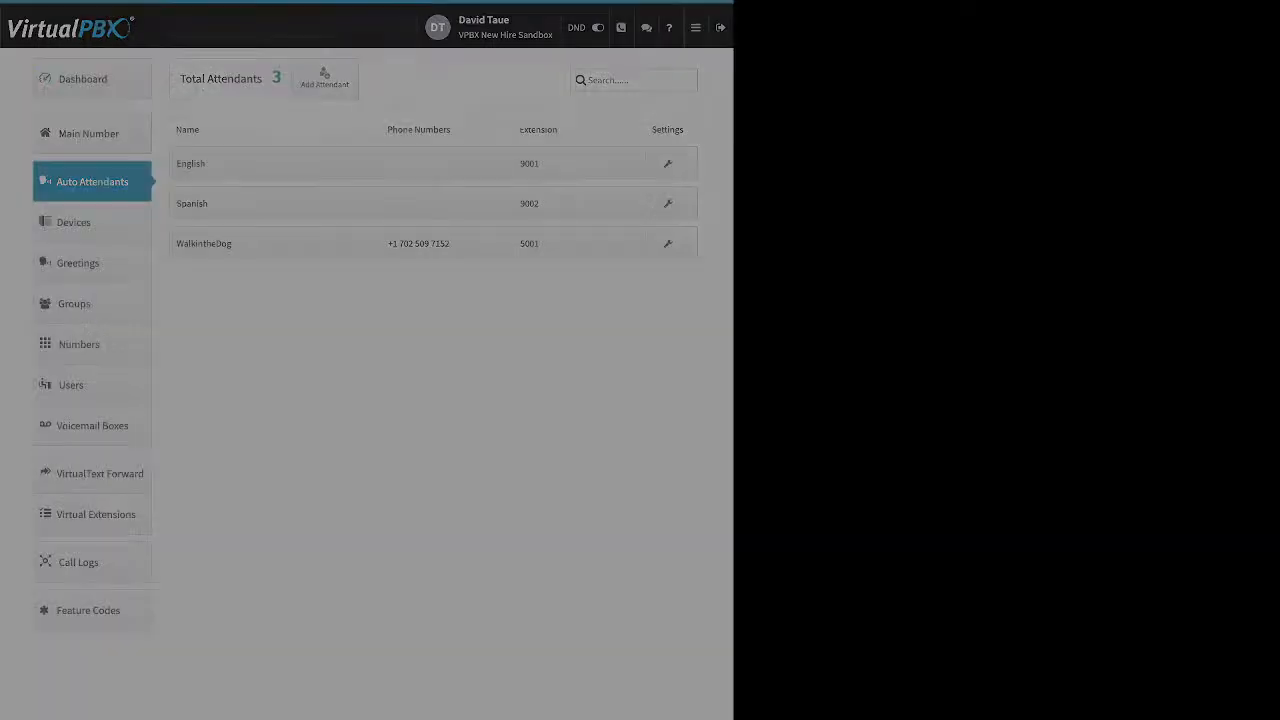
{"action": "left_click_drag", "start_coordinate": [177, 76], "coordinate": [258, 76]}
{"action": "double_click", "coordinate": [402, 76]}
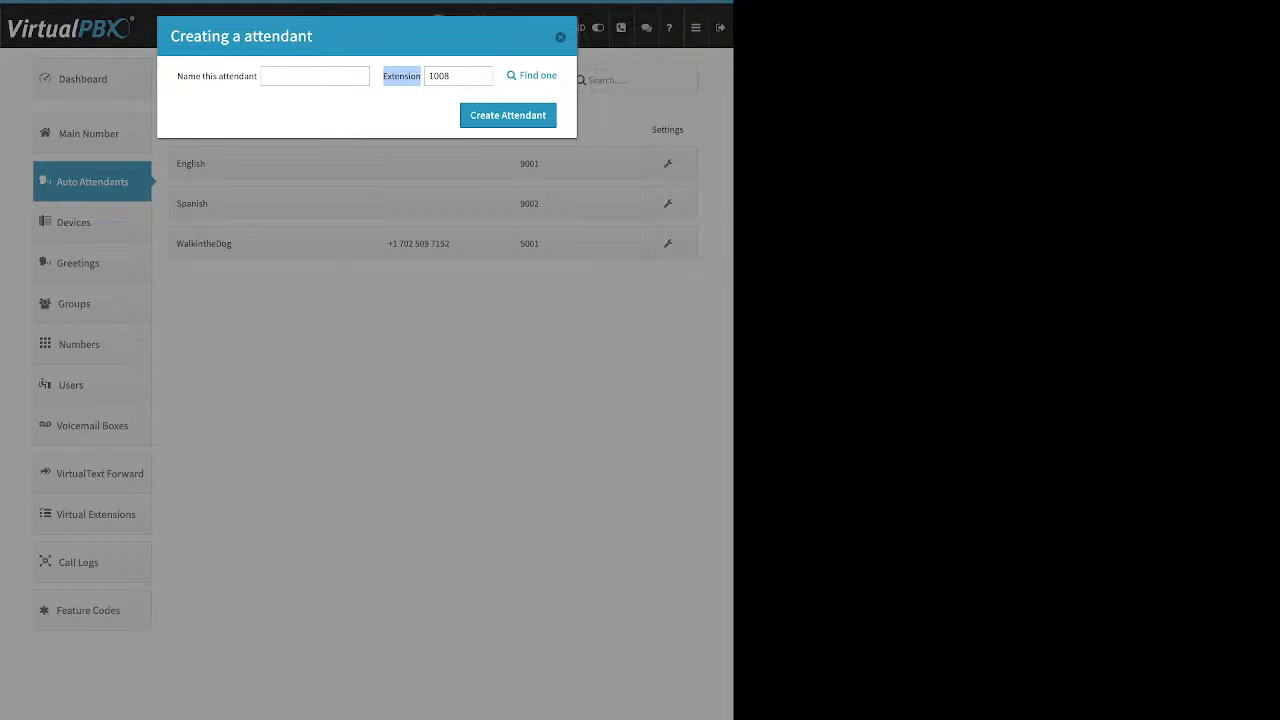
{"action": "left_click", "coordinate": [560, 37]}
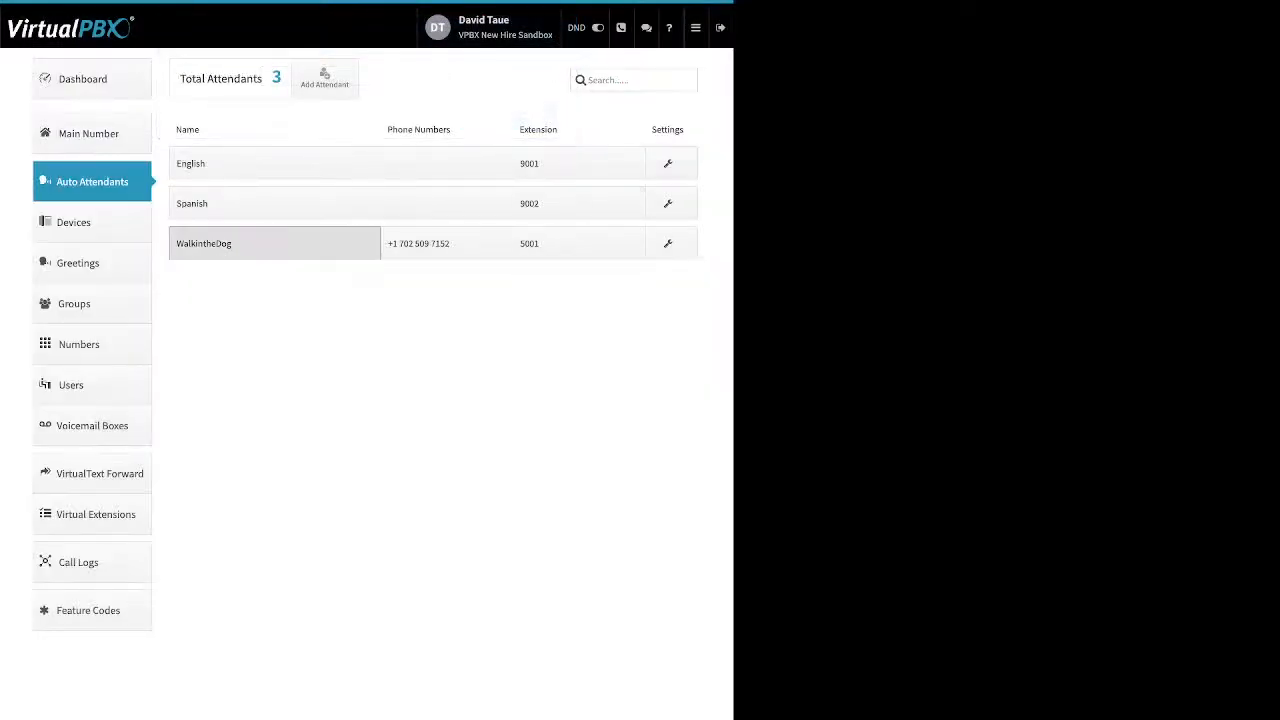
Expand the WalkintheDog attendant's name panel and switch Available in Main Menu on, then collapse it without saving.
{"action": "left_click", "coordinate": [274, 243]}
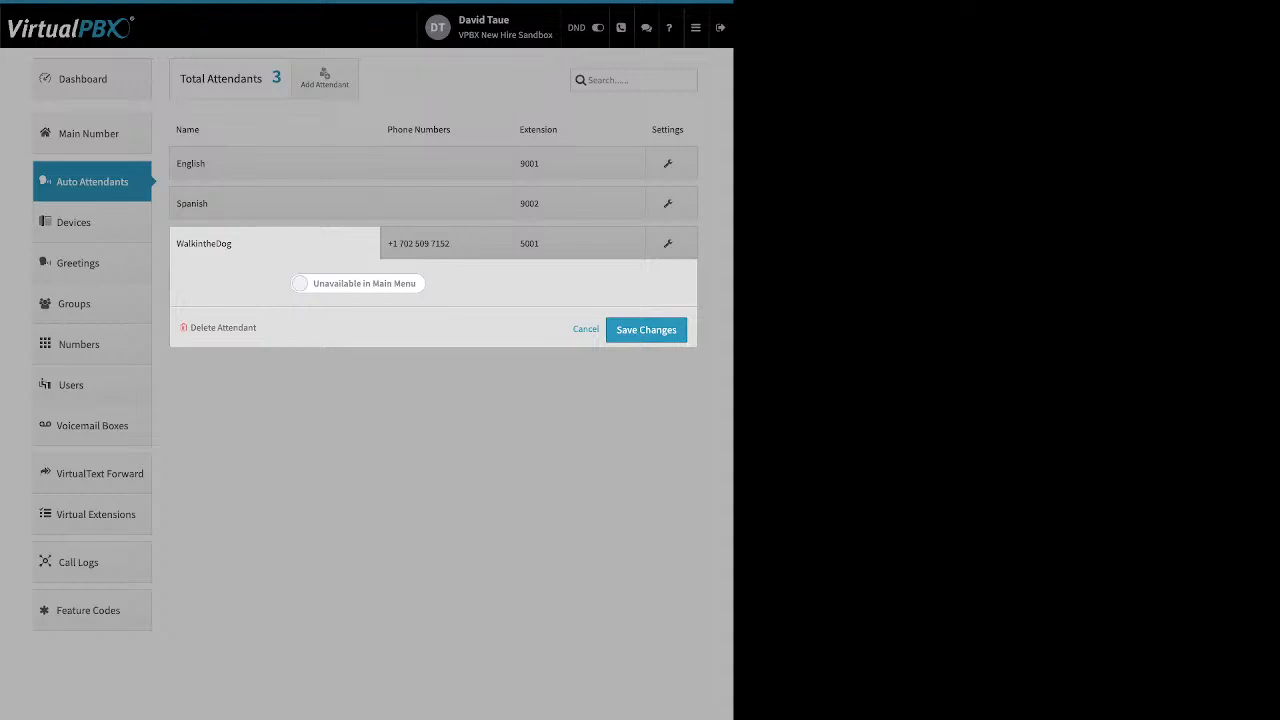
{"action": "left_click", "coordinate": [358, 283]}
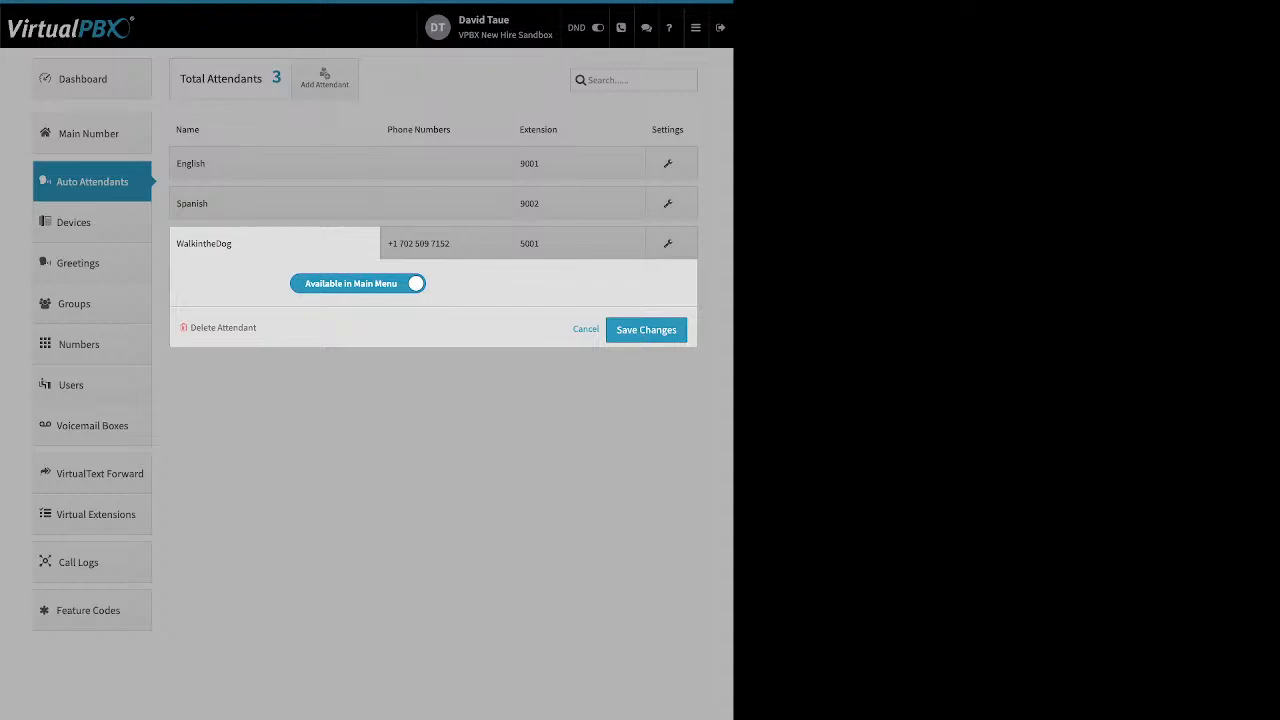
{"action": "left_click", "coordinate": [358, 284]}
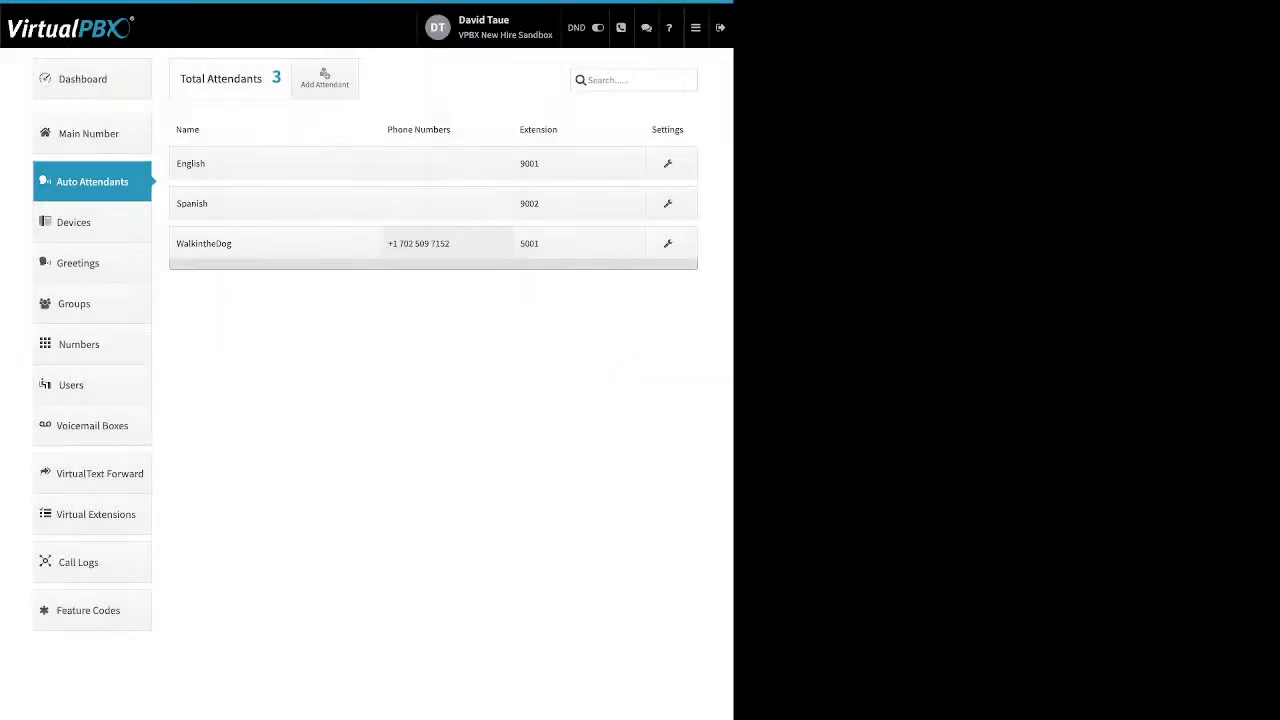
Expand the WalkintheDog attendant's phone numbers panel to review the spare and buy number options, then cancel.
{"action": "left_click", "coordinate": [446, 243]}
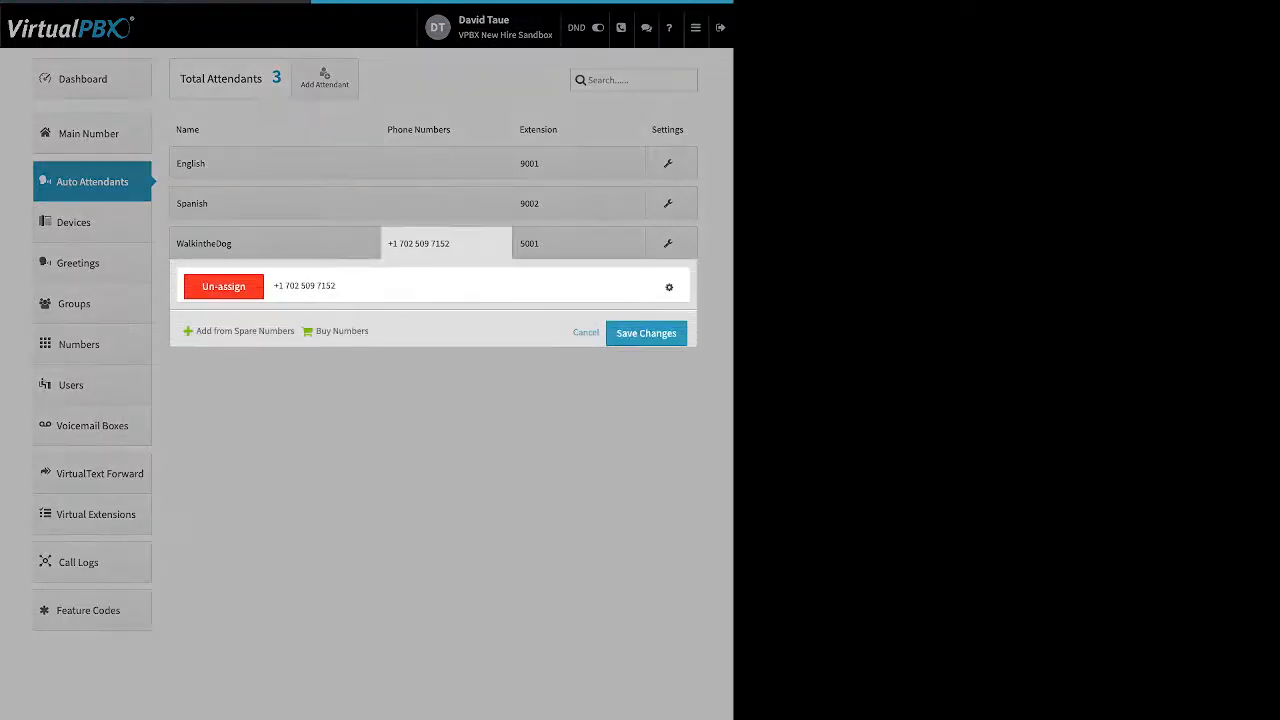
{"action": "left_click_drag", "start_coordinate": [196, 331], "coordinate": [356, 331]}
{"action": "left_click", "coordinate": [586, 332]}
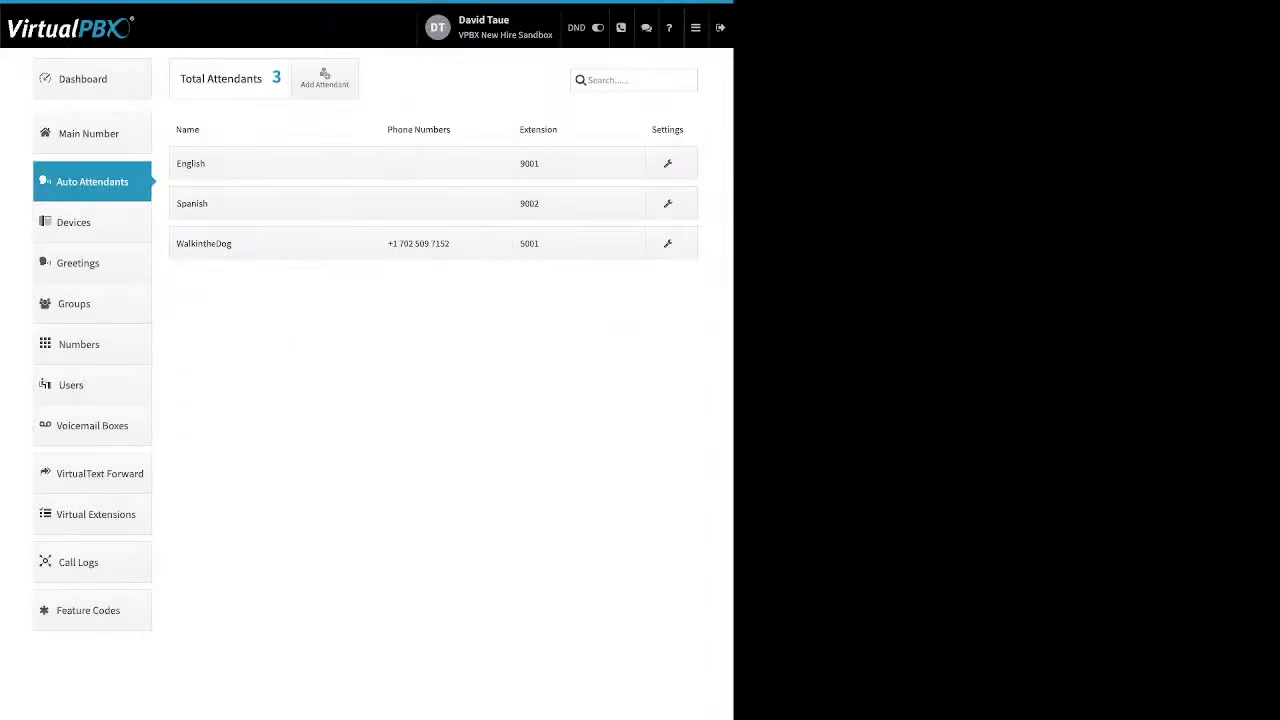
Reopen the WalkintheDog phone numbers panel and open the assigned number's settings menu, then dismiss it.
{"action": "left_click", "coordinate": [446, 243]}
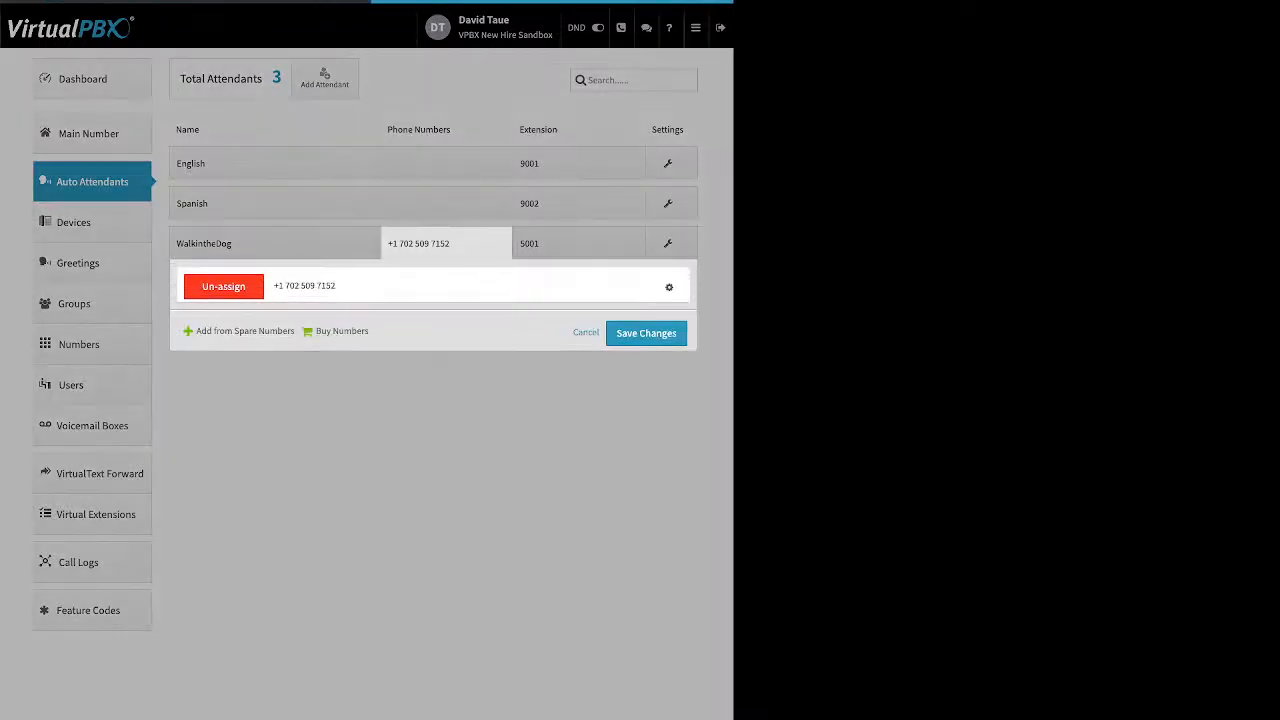
{"action": "left_click", "coordinate": [669, 287]}
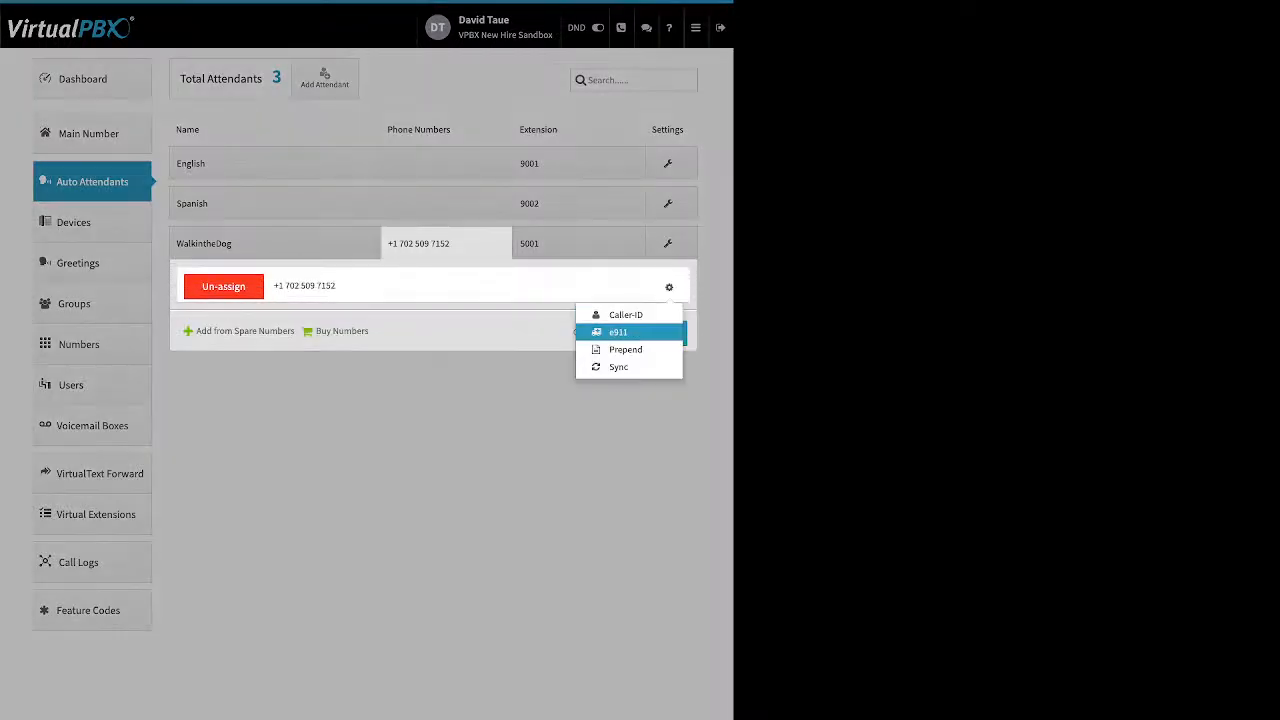
{"action": "left_click", "coordinate": [540, 425]}
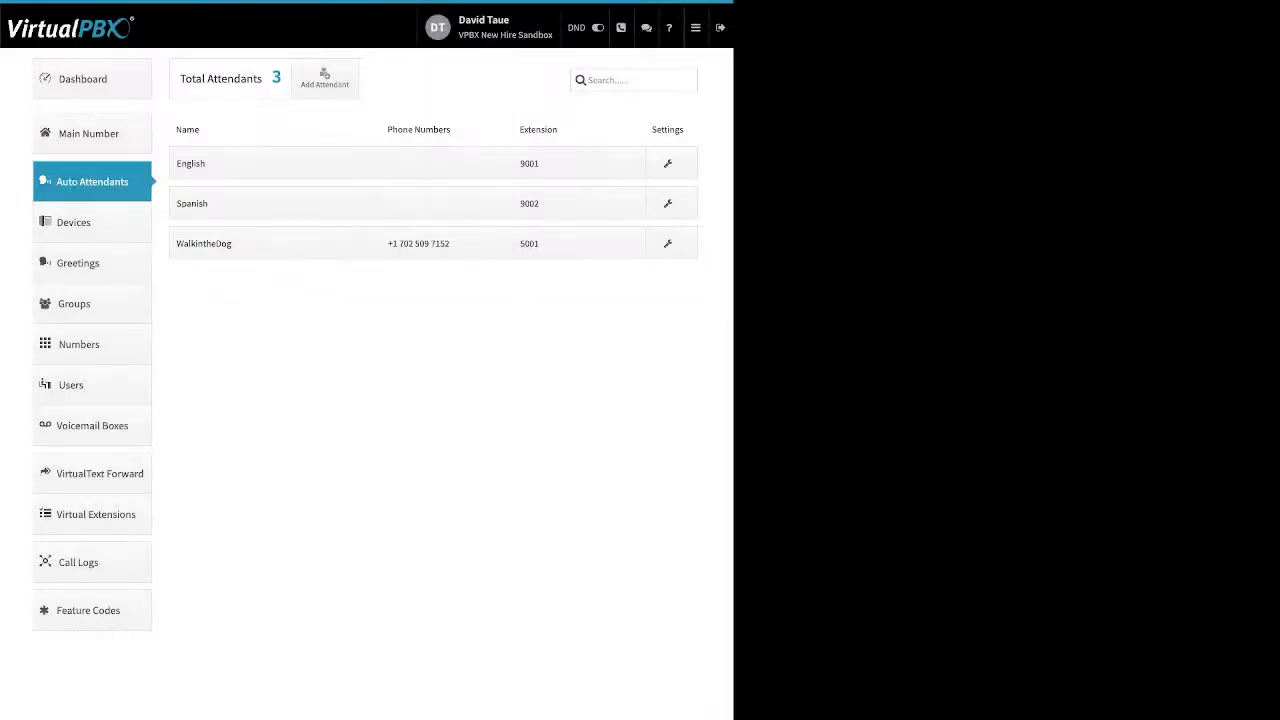
Expand the WalkintheDog extension panel to review the Add Extension option, then cancel.
{"action": "left_click", "coordinate": [560, 243]}
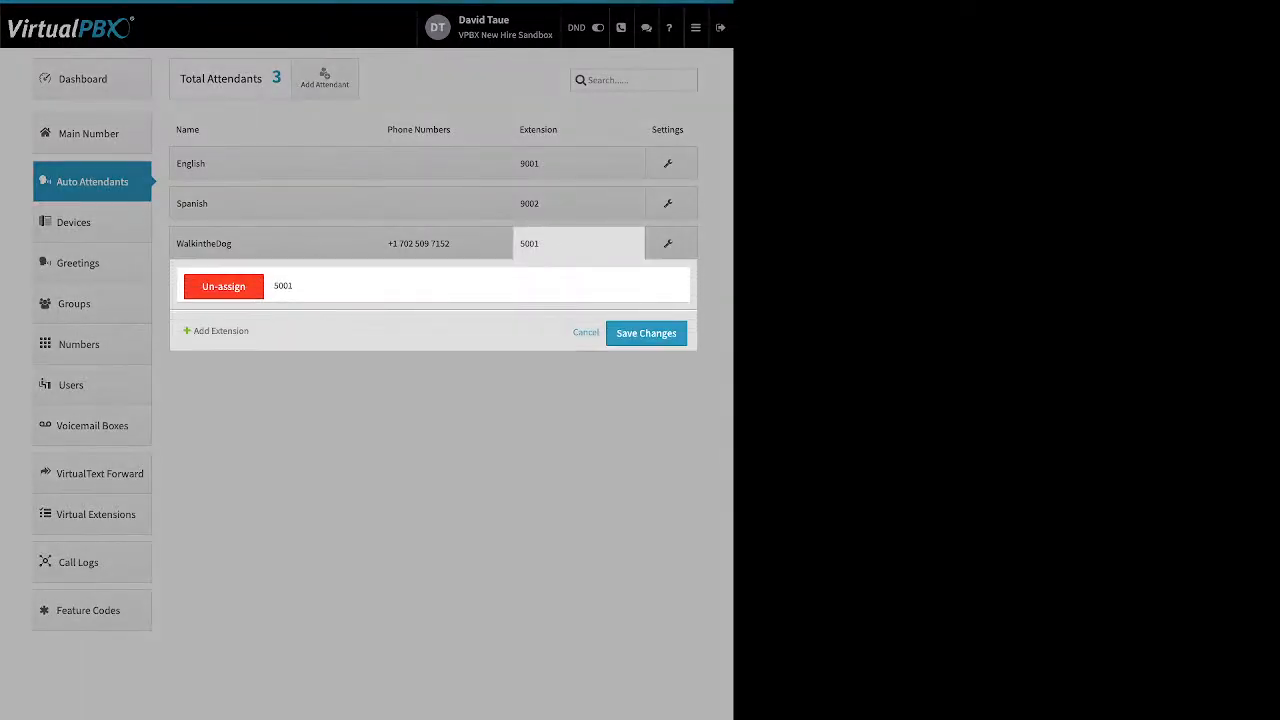
{"action": "left_click_drag", "start_coordinate": [193, 331], "coordinate": [251, 331]}
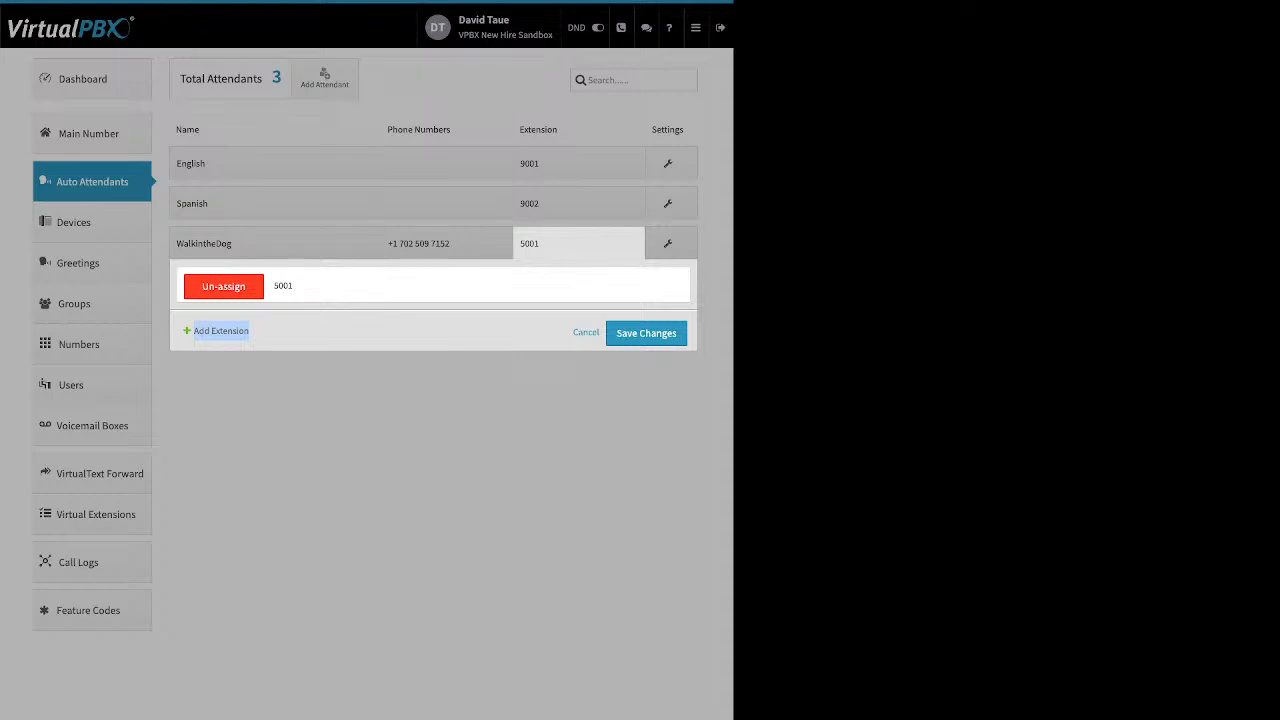
{"action": "left_click", "coordinate": [586, 332]}
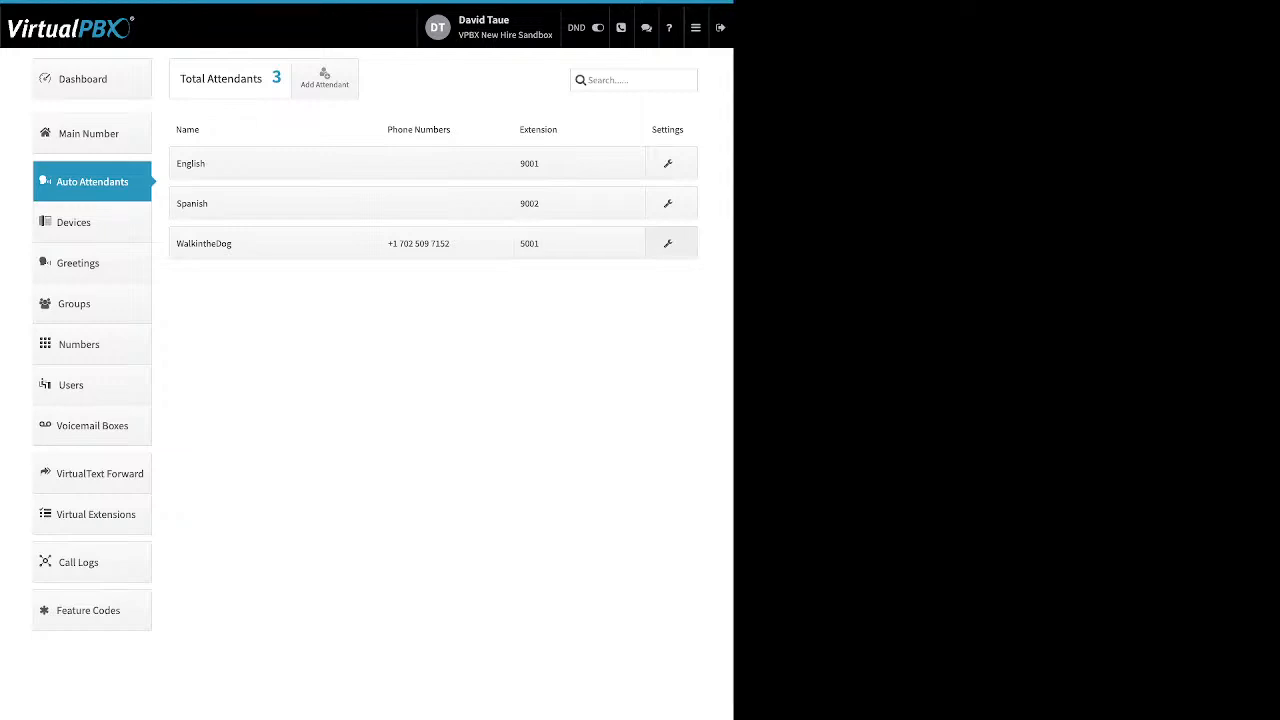
Open the WalkintheDog call strategy and switch between its Holidays and Open Hours flows.
{"action": "left_click", "coordinate": [668, 244]}
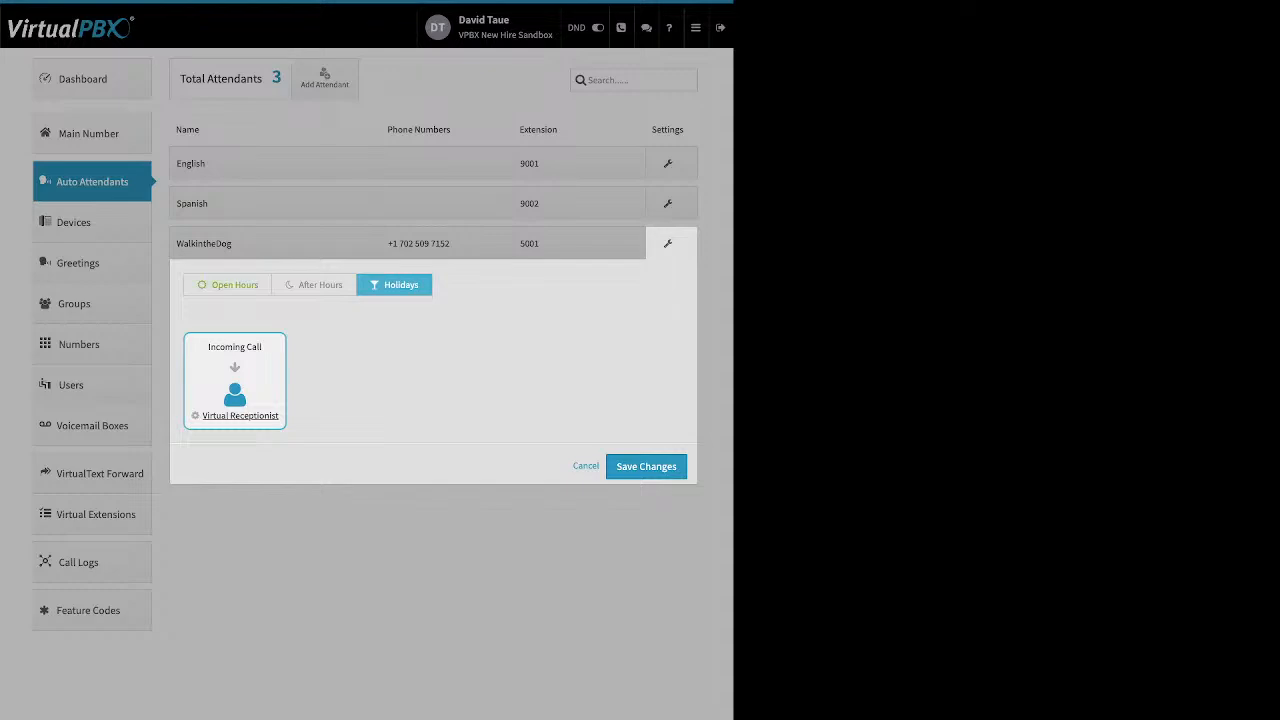
{"action": "left_click", "coordinate": [228, 285]}
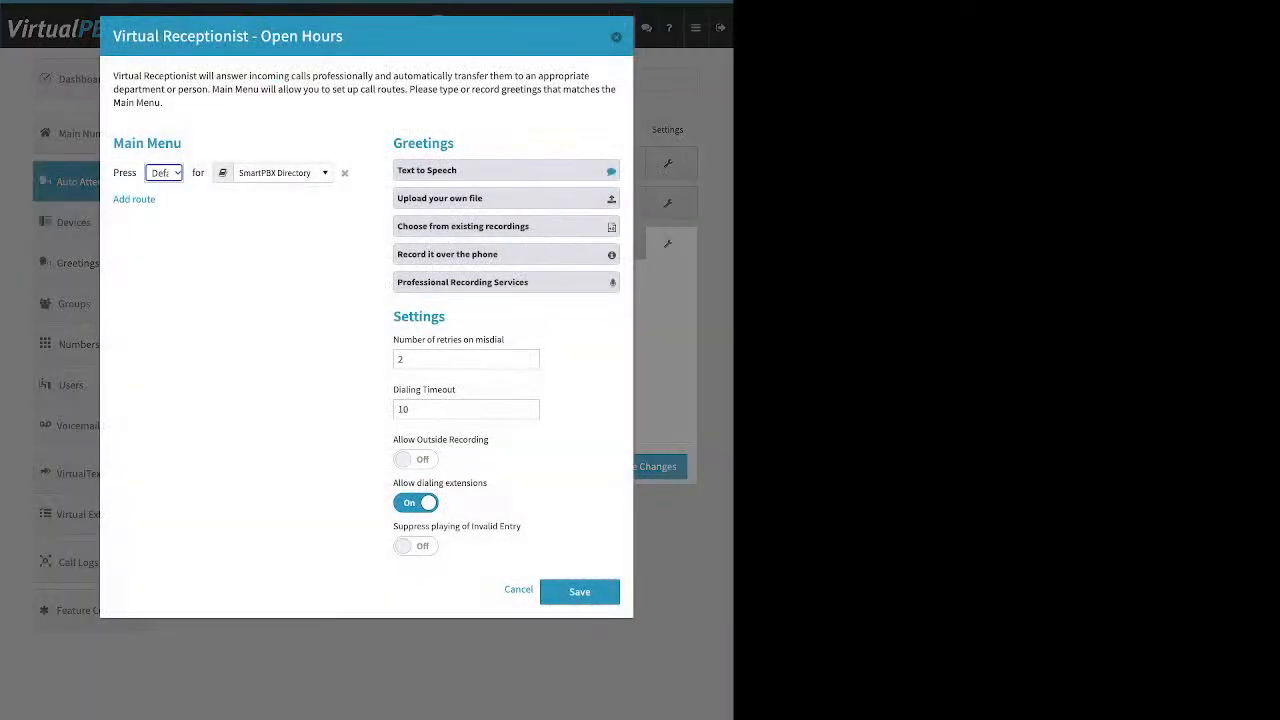
{"action": "left_click_drag", "start_coordinate": [185, 143], "coordinate": [145, 143]}
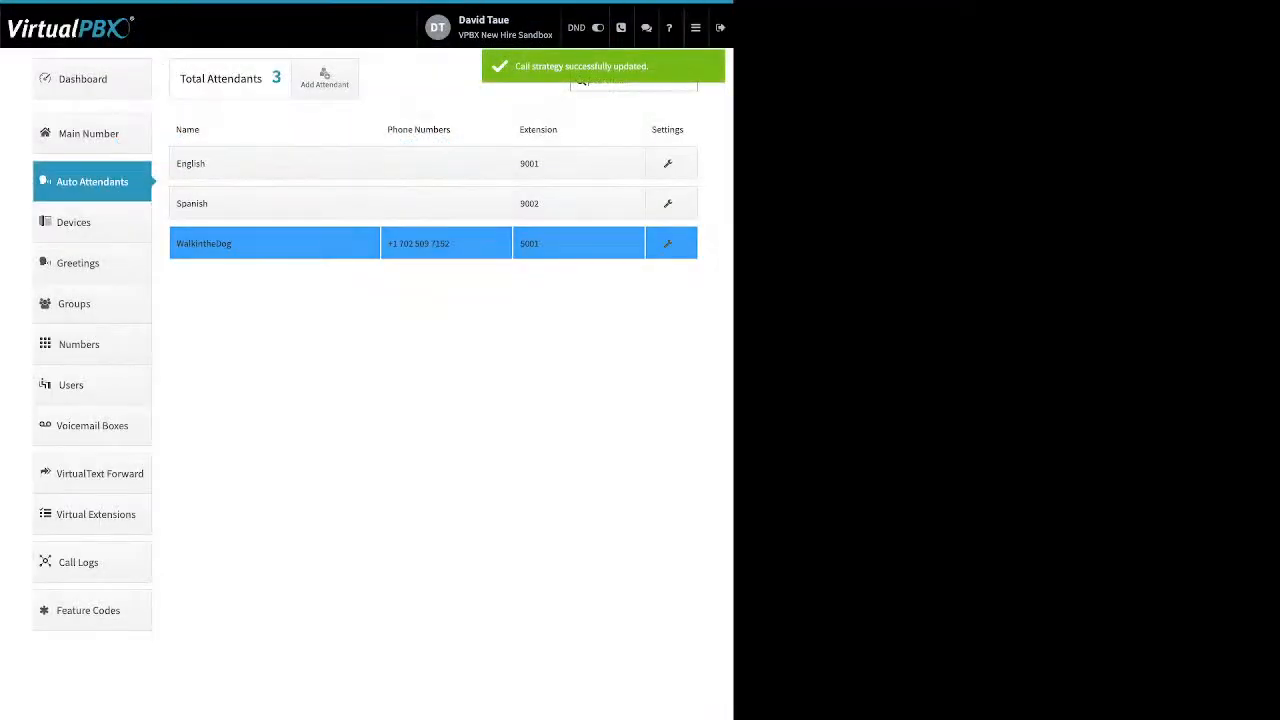
Open the Devices list and review its Enable column.
{"action": "left_click", "coordinate": [74, 223]}
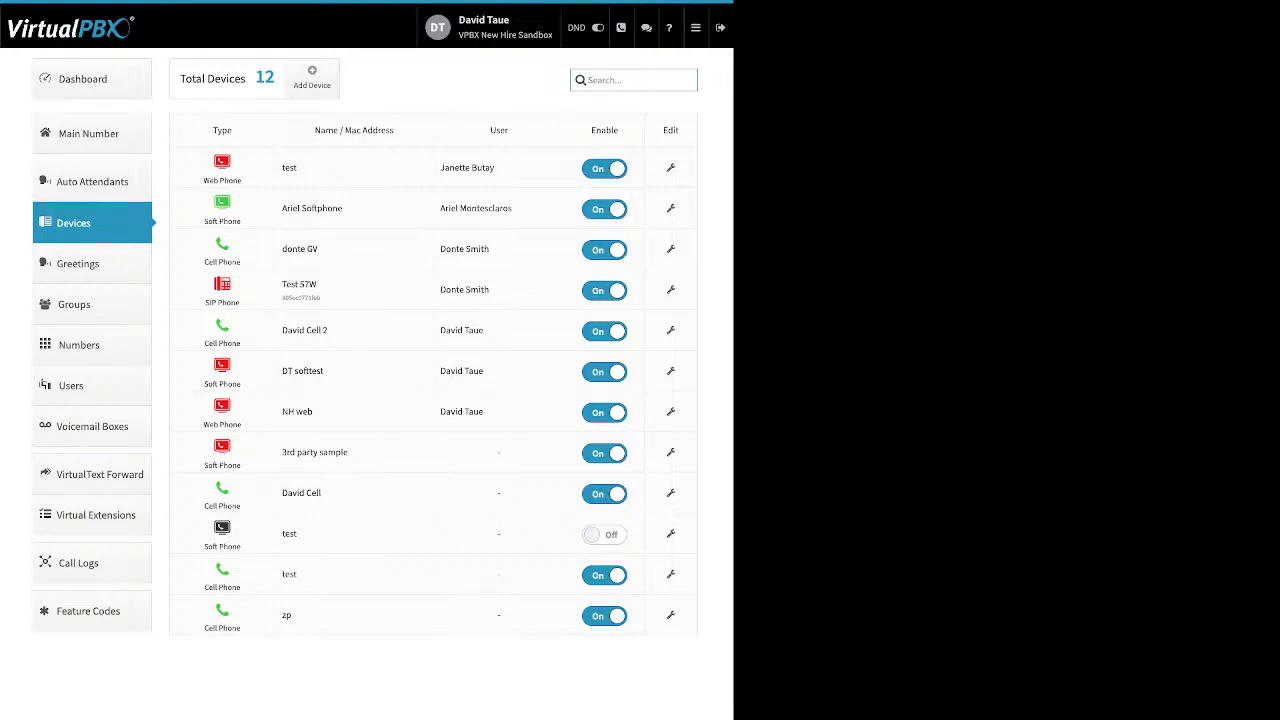
{"action": "left_click_drag", "start_coordinate": [619, 130], "coordinate": [590, 130]}
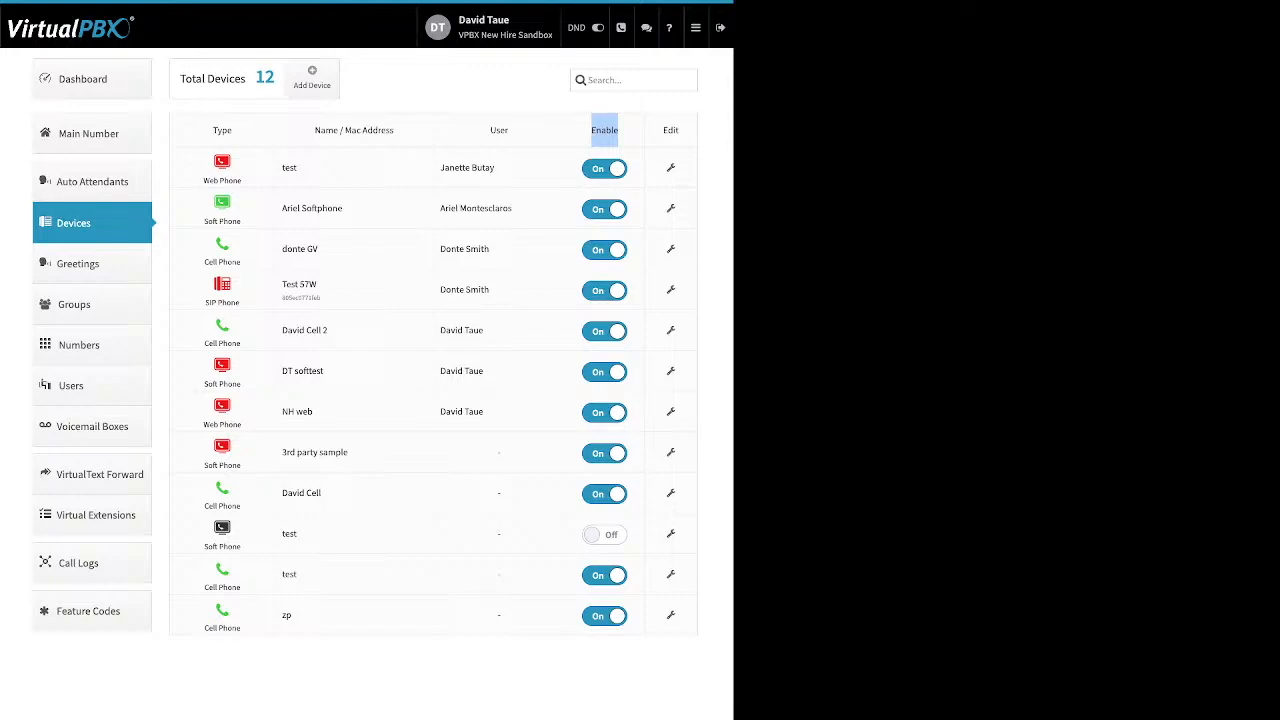
{"action": "left_click", "coordinate": [604, 130]}
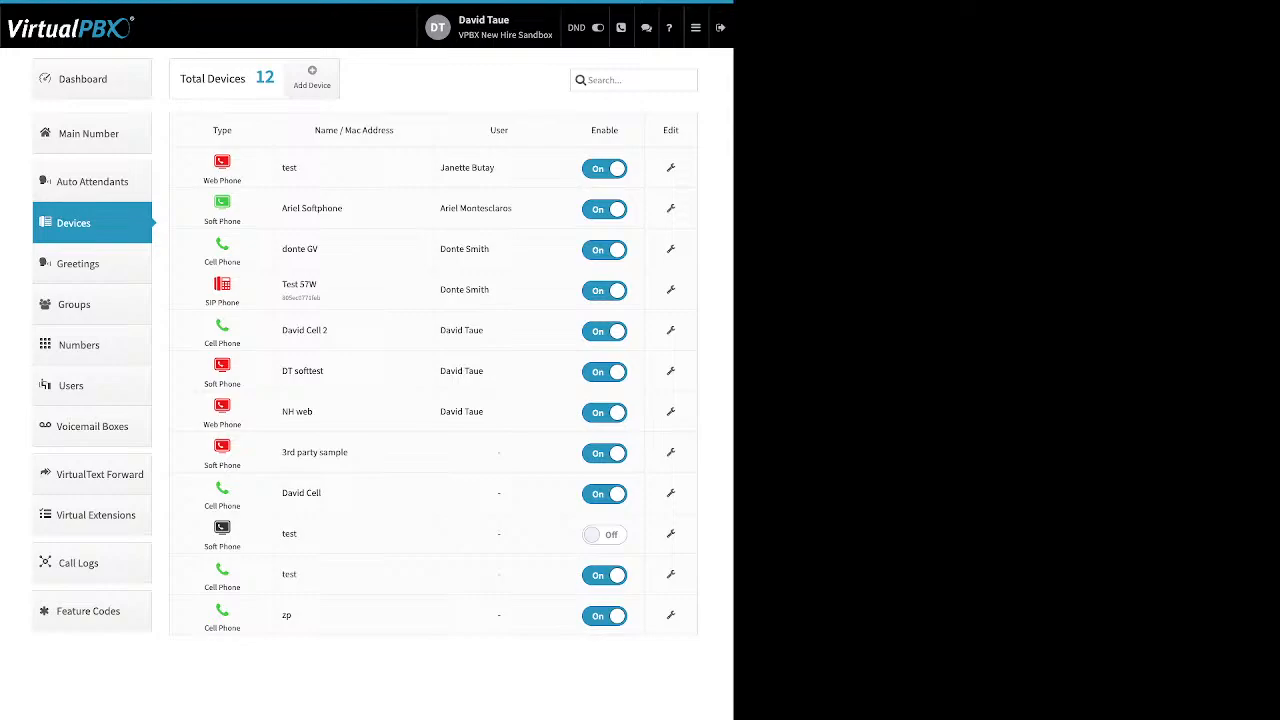
Start adding a Soft Phone device, dismiss the emergency info notice, and close the Adding a Softphone dialog.
{"action": "left_click", "coordinate": [312, 78]}
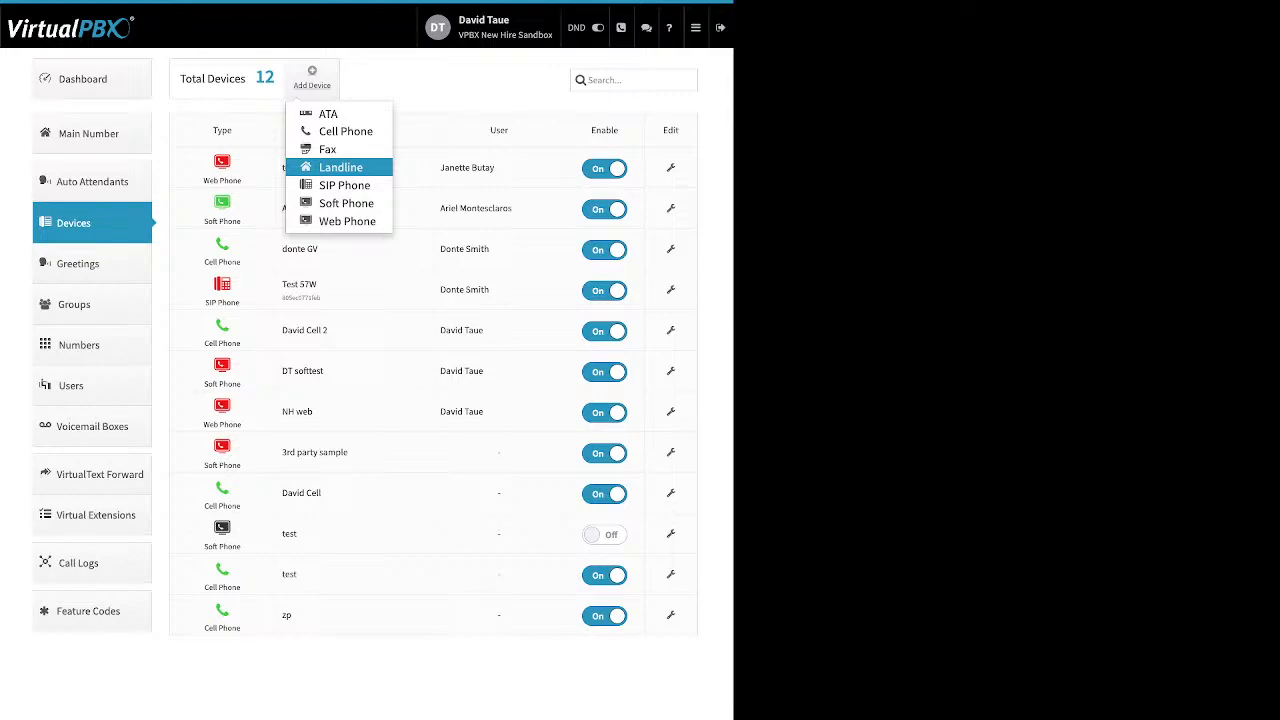
{"action": "left_click", "coordinate": [346, 203]}
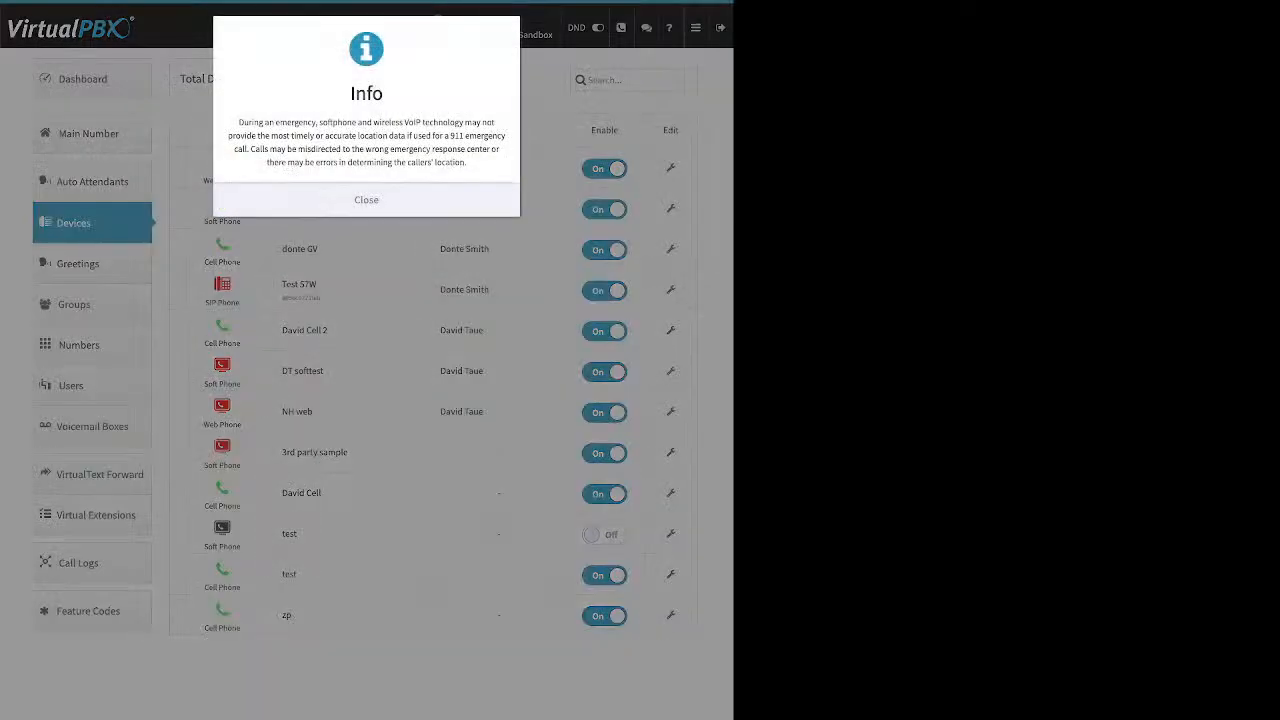
{"action": "left_click", "coordinate": [328, 200]}
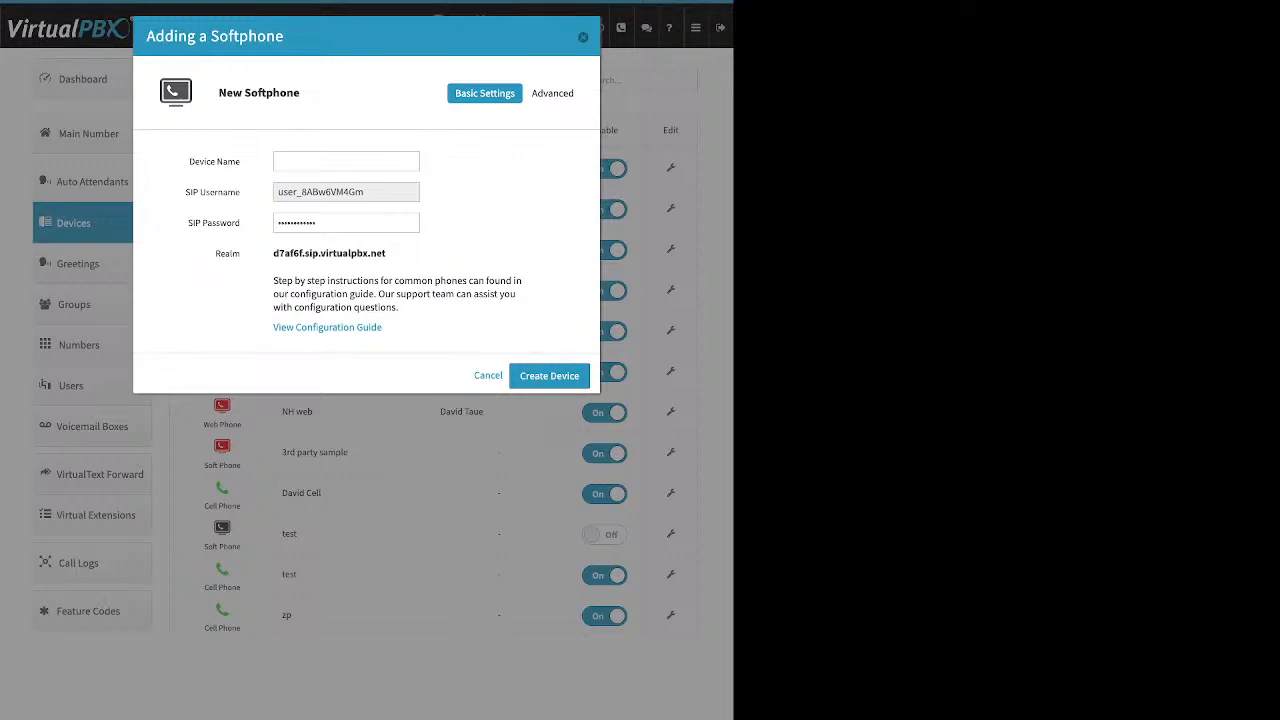
{"action": "left_click", "coordinate": [583, 37]}
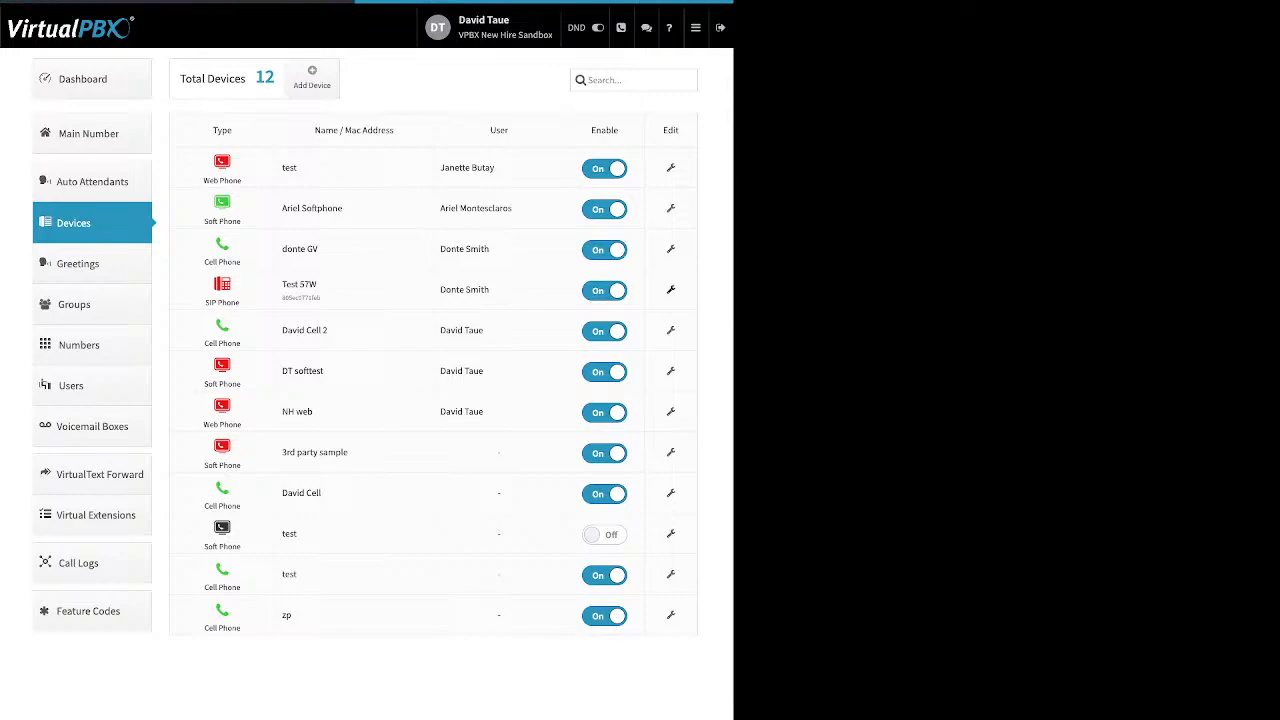
Edit the Test 57W SIP device, open its Advanced Audio settings, and move GSM up in the available codecs list.
{"action": "left_click", "coordinate": [671, 290]}
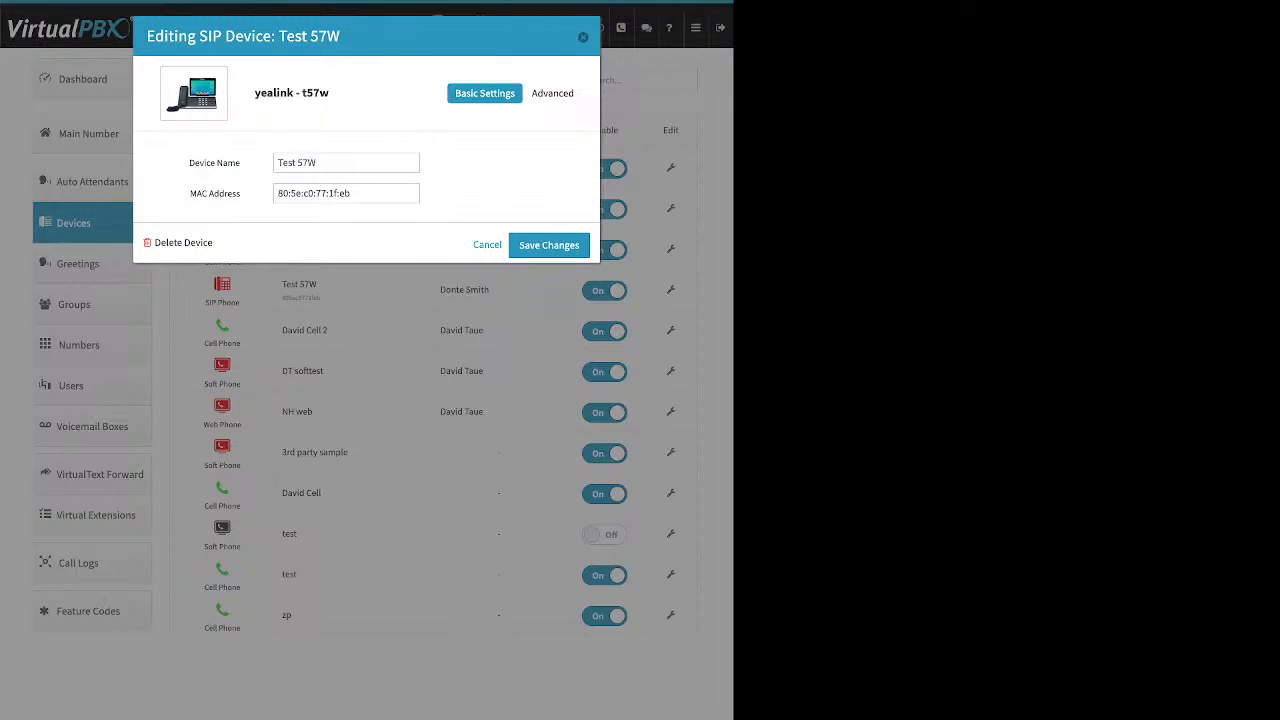
{"action": "left_click", "coordinate": [556, 93]}
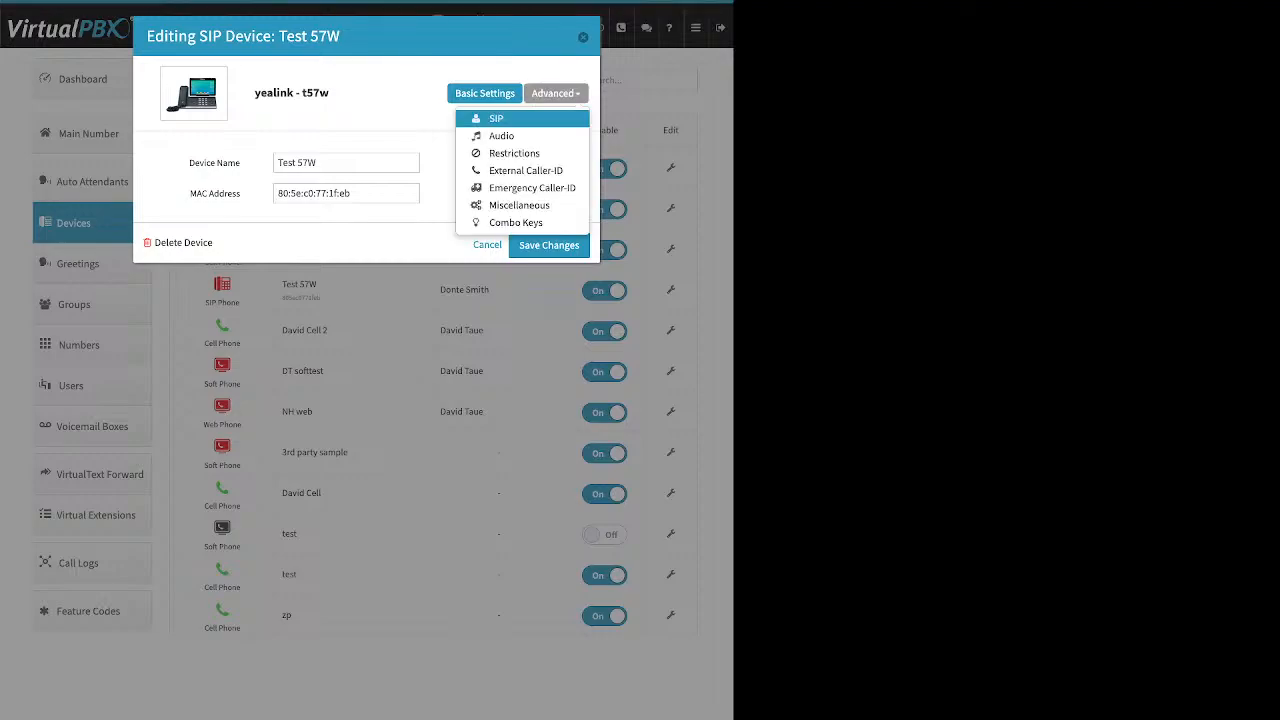
{"action": "left_click", "coordinate": [501, 136]}
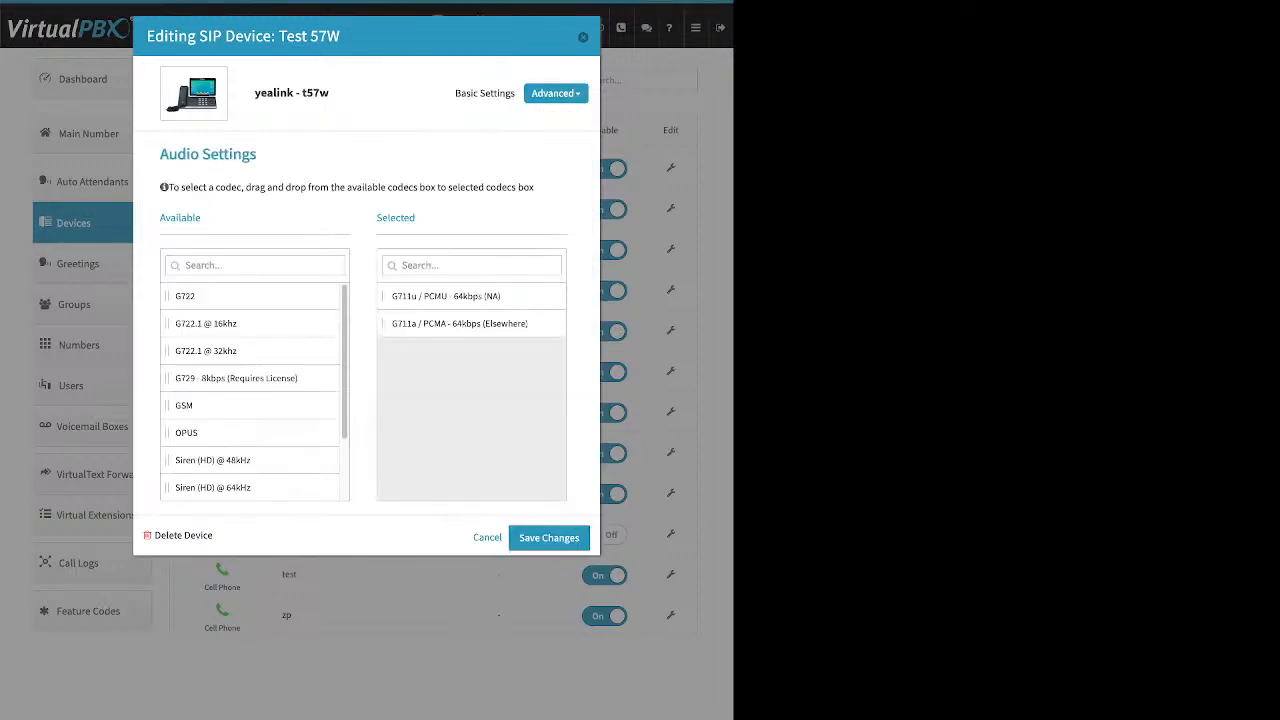
{"action": "left_click_drag", "start_coordinate": [416, 218], "coordinate": [376, 218]}
{"action": "left_click_drag", "start_coordinate": [184, 406], "coordinate": [200, 350]}
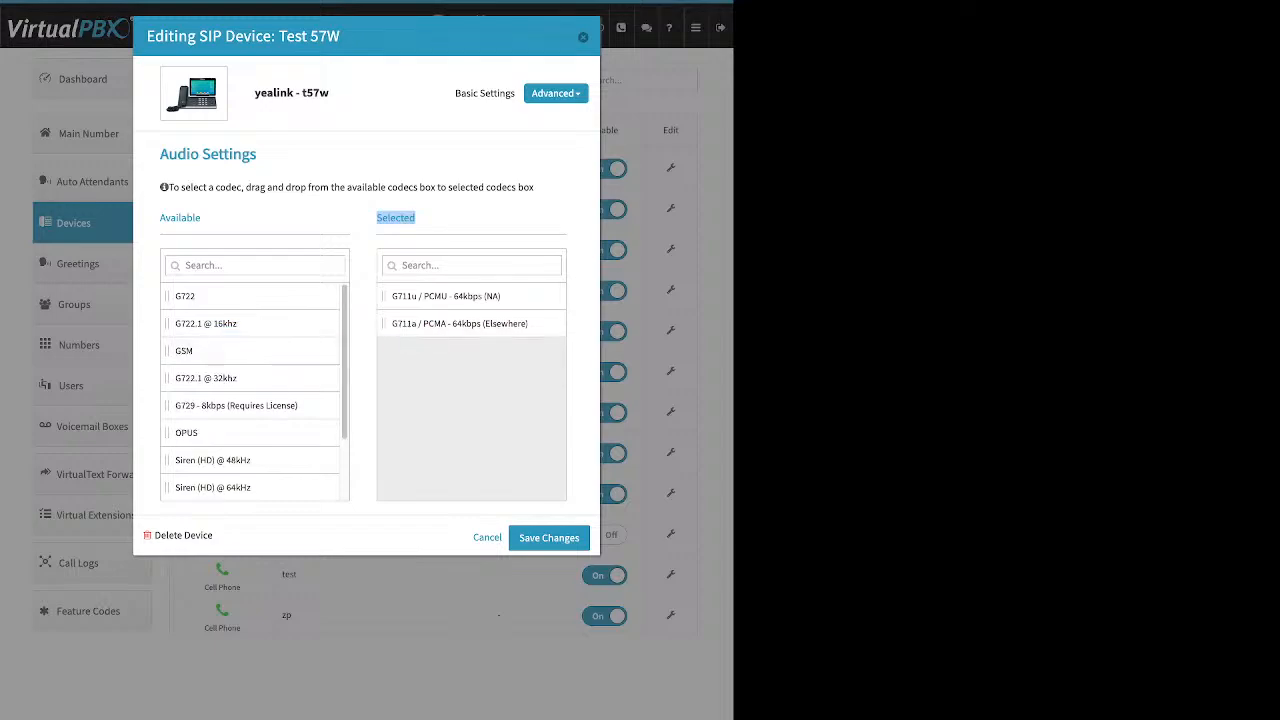
Open the device's Advanced Emergency Caller-ID section, review the advanced menu again, and close the edit dialog.
{"action": "left_click", "coordinate": [556, 93]}
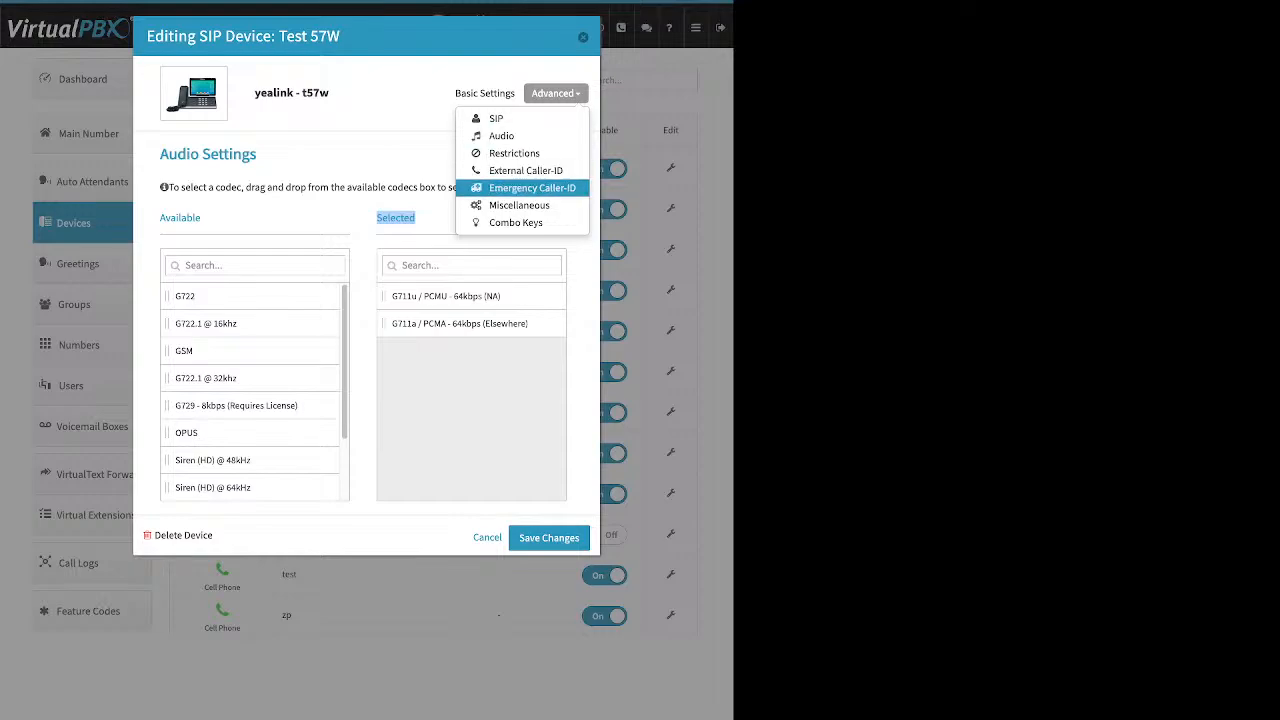
{"action": "left_click", "coordinate": [532, 188]}
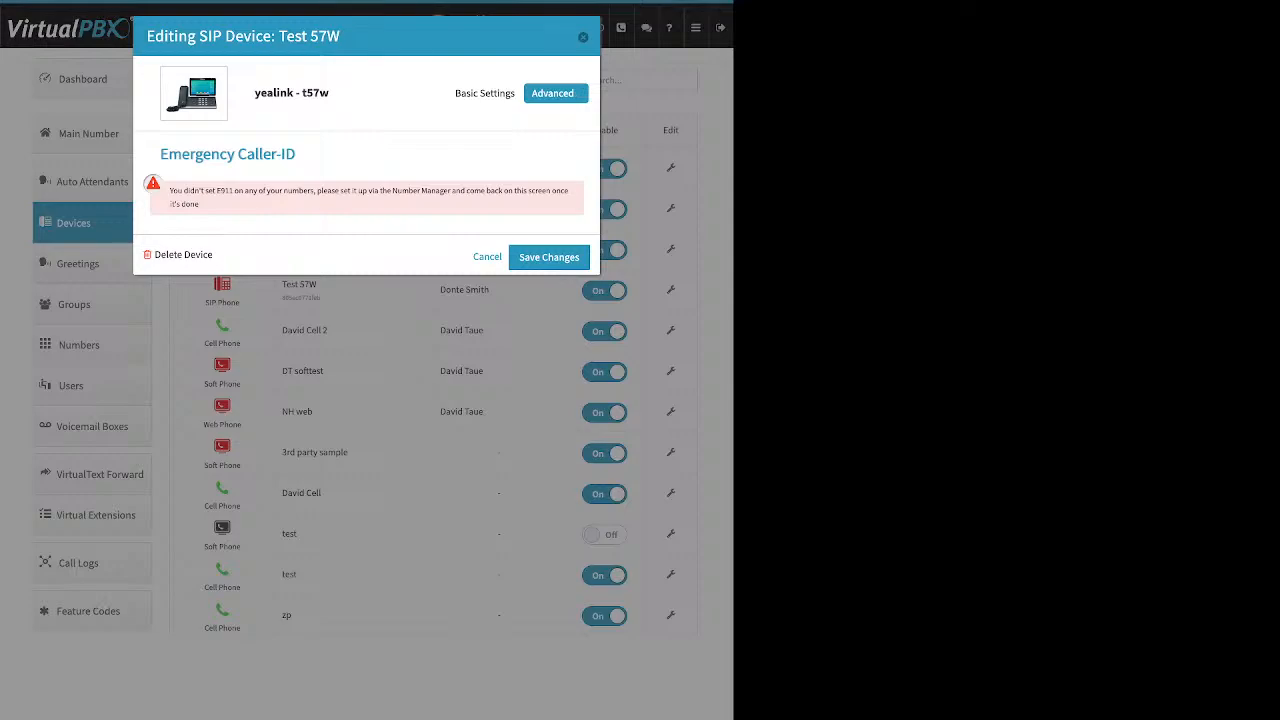
{"action": "left_click", "coordinate": [573, 93]}
{"action": "left_click", "coordinate": [530, 188]}
{"action": "left_click", "coordinate": [556, 93]}
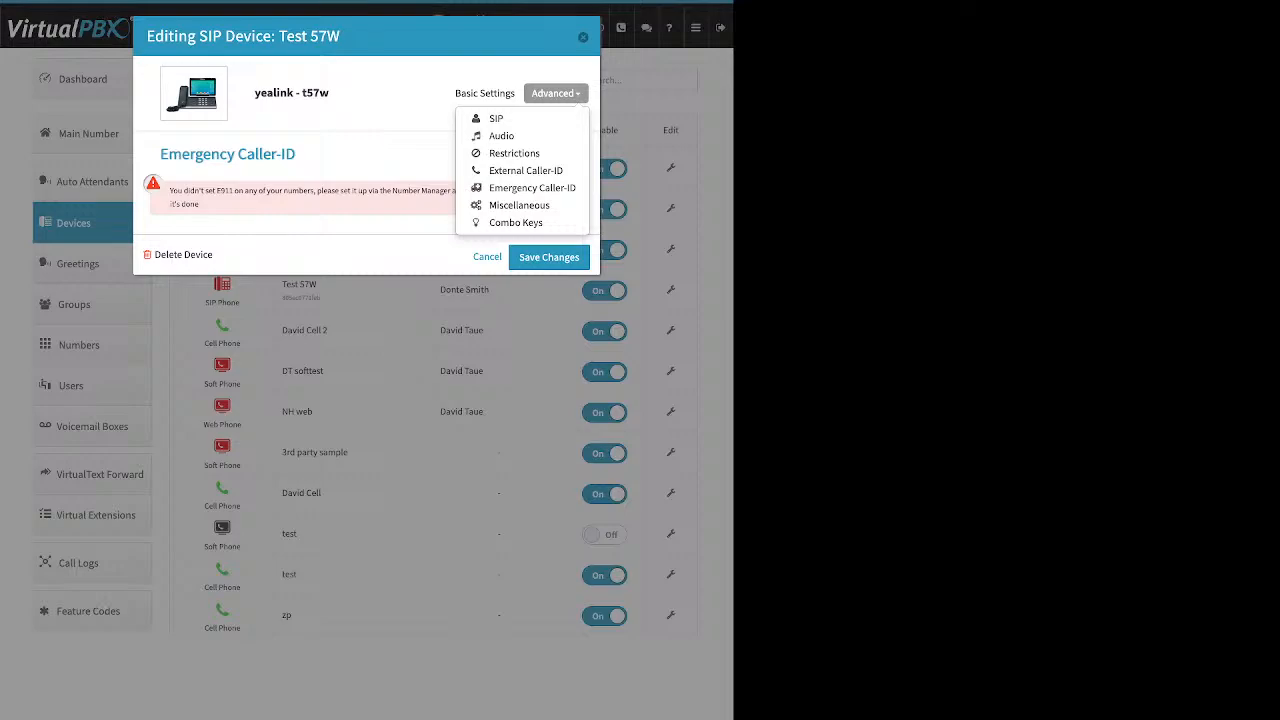
{"action": "left_click", "coordinate": [583, 37]}
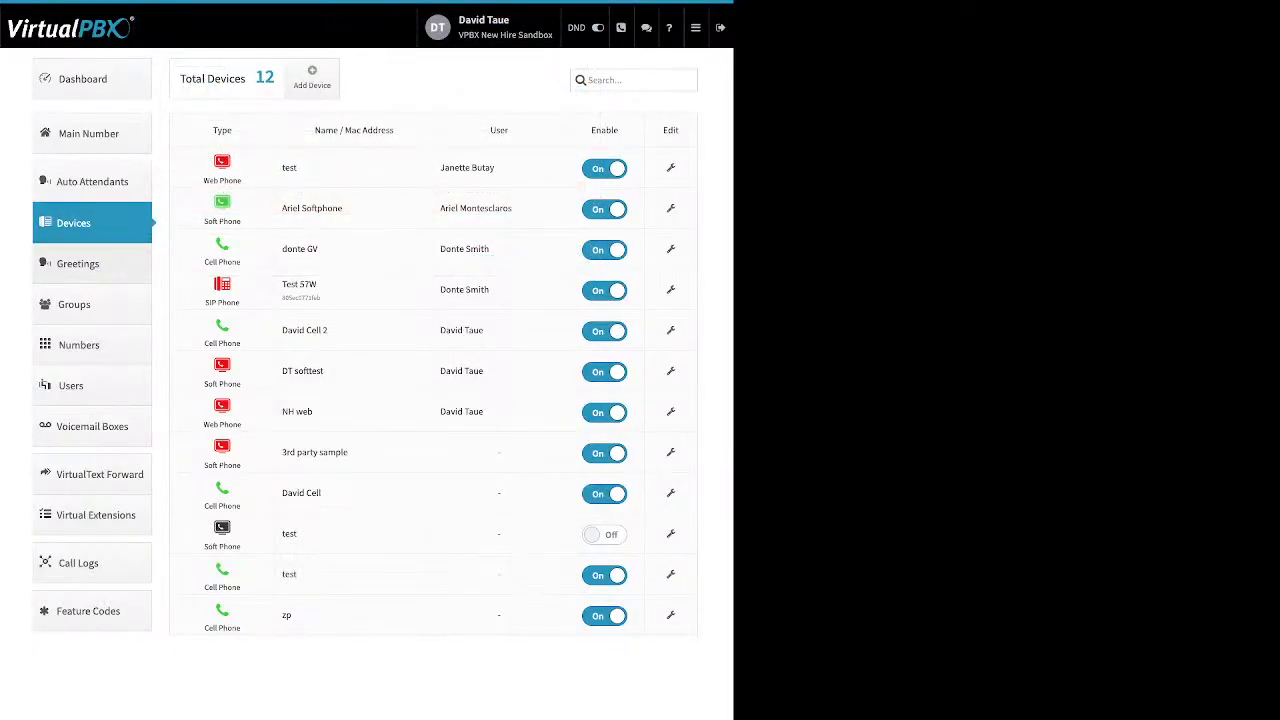
Open the Greetings list and review its Name, Source, Play and Download columns.
{"action": "left_click", "coordinate": [78, 264]}
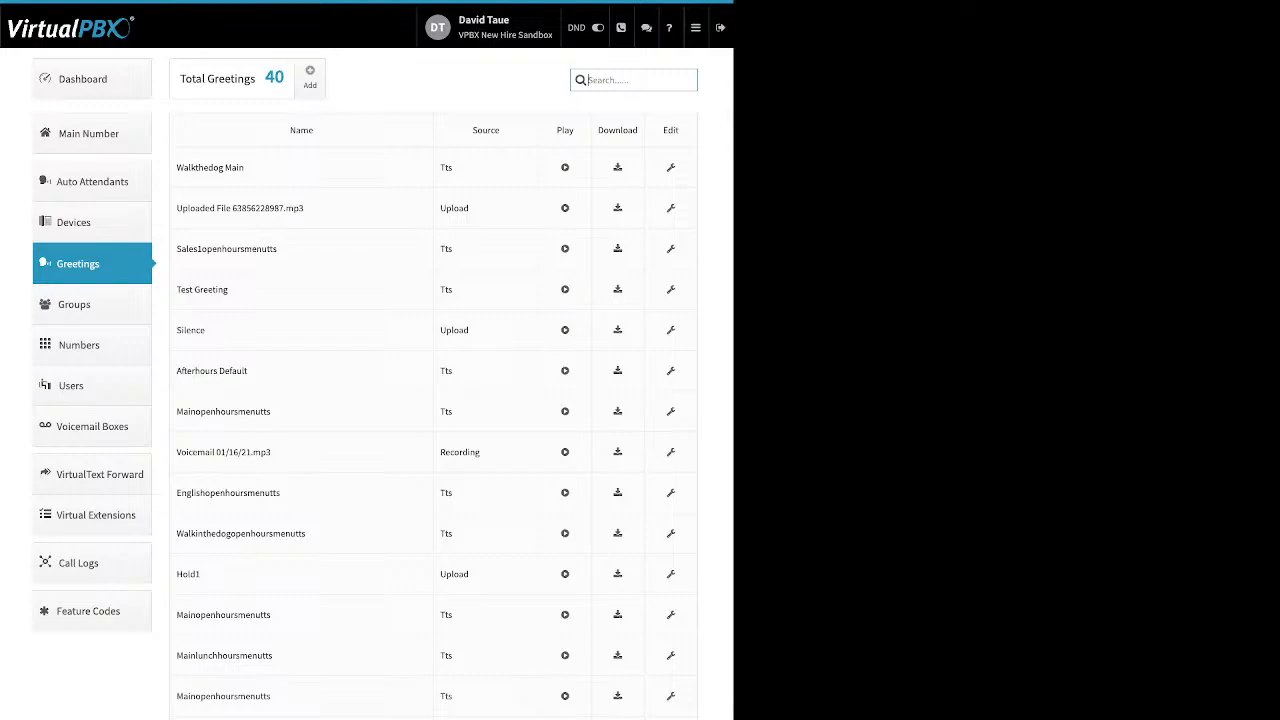
{"action": "left_click_drag", "start_coordinate": [195, 168], "coordinate": [245, 168]}
{"action": "left_click", "coordinate": [245, 168]}
{"action": "left_click_drag", "start_coordinate": [452, 167], "coordinate": [441, 167]}
{"action": "double_click", "coordinate": [454, 208]}
{"action": "left_click_drag", "start_coordinate": [481, 452], "coordinate": [440, 452]}
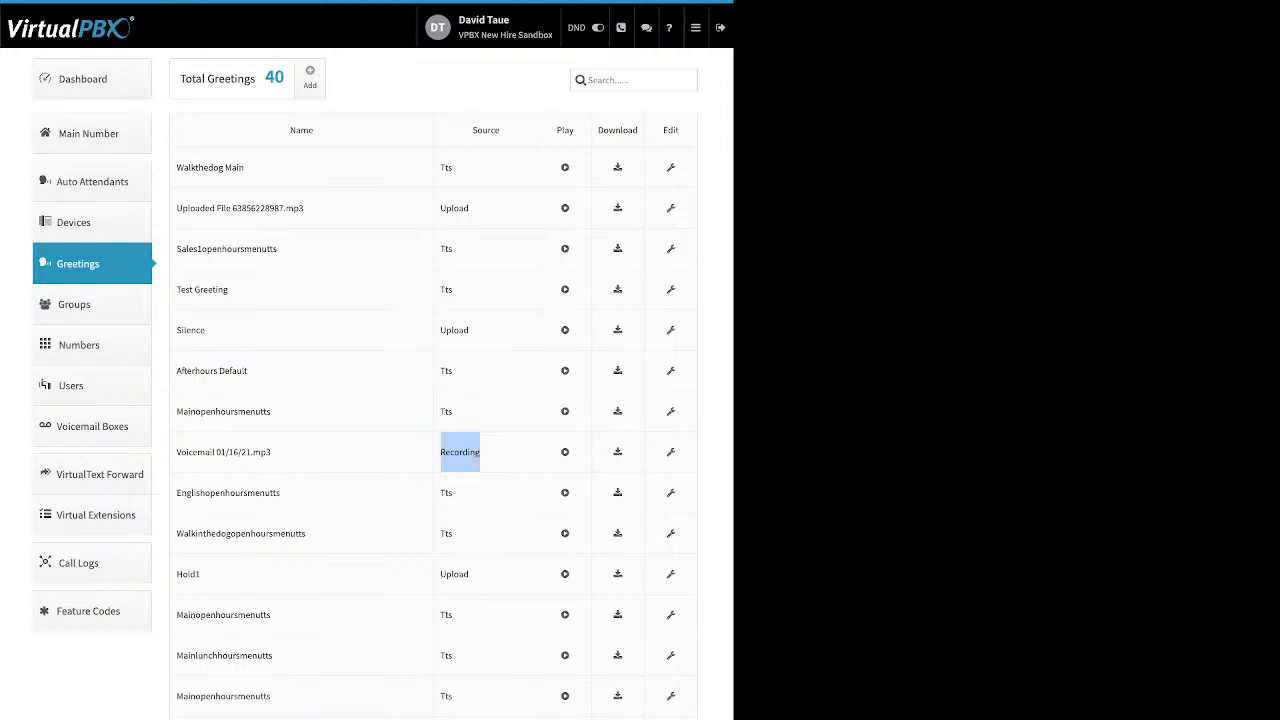
{"action": "left_click_drag", "start_coordinate": [576, 130], "coordinate": [556, 130]}
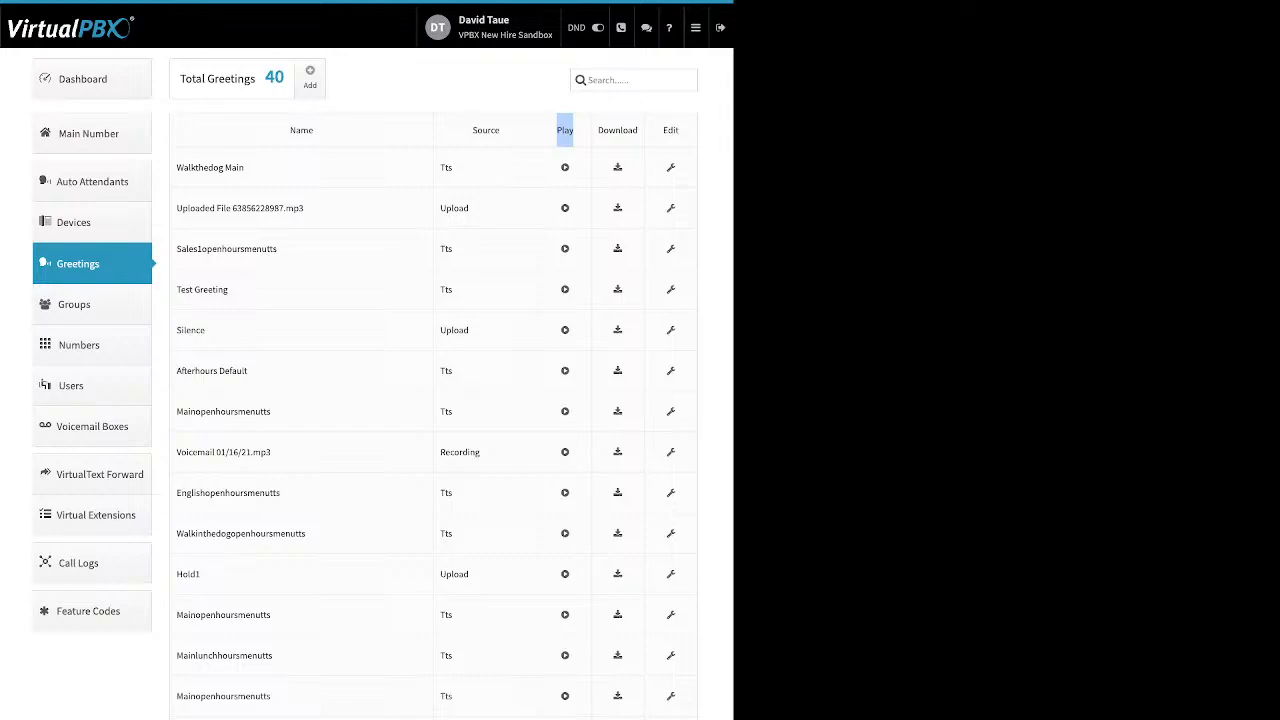
{"action": "double_click", "coordinate": [618, 130]}
Open the Adding a Greeting dialog and close it, then inspect the WalkTheDog Main greeting's edit dialog and close it.
{"action": "left_click", "coordinate": [310, 77]}
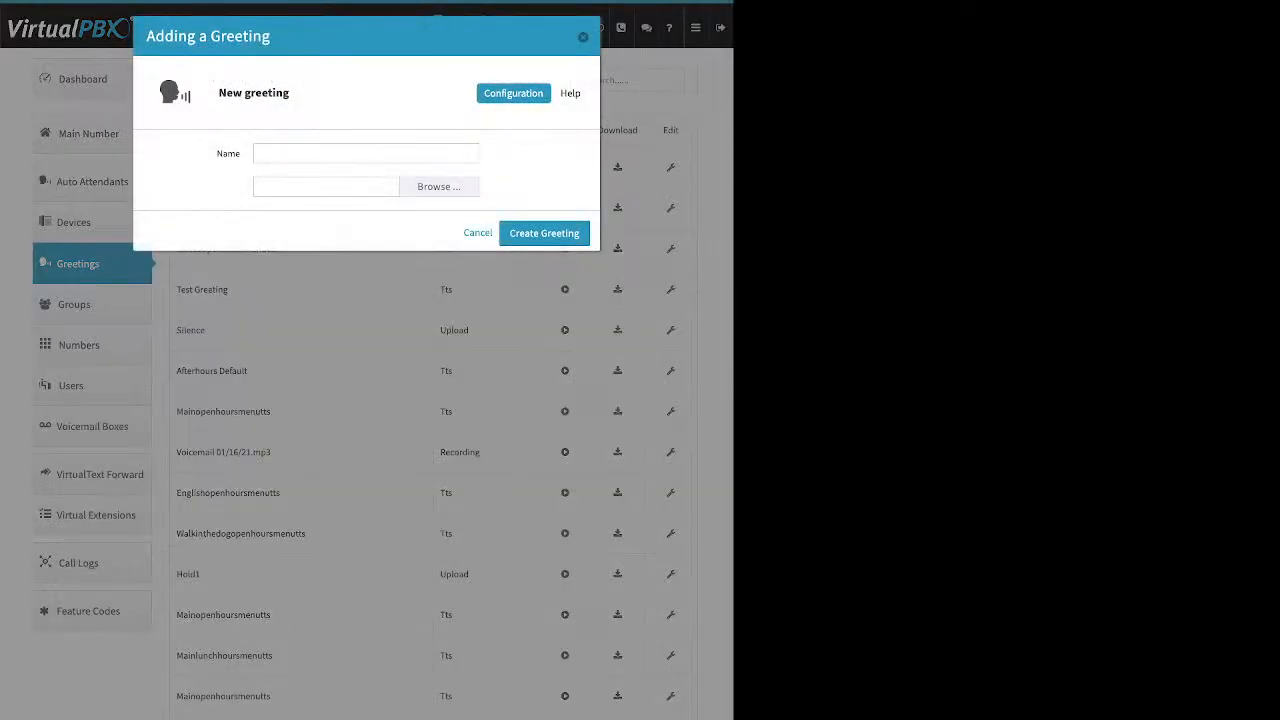
{"action": "left_click", "coordinate": [583, 37]}
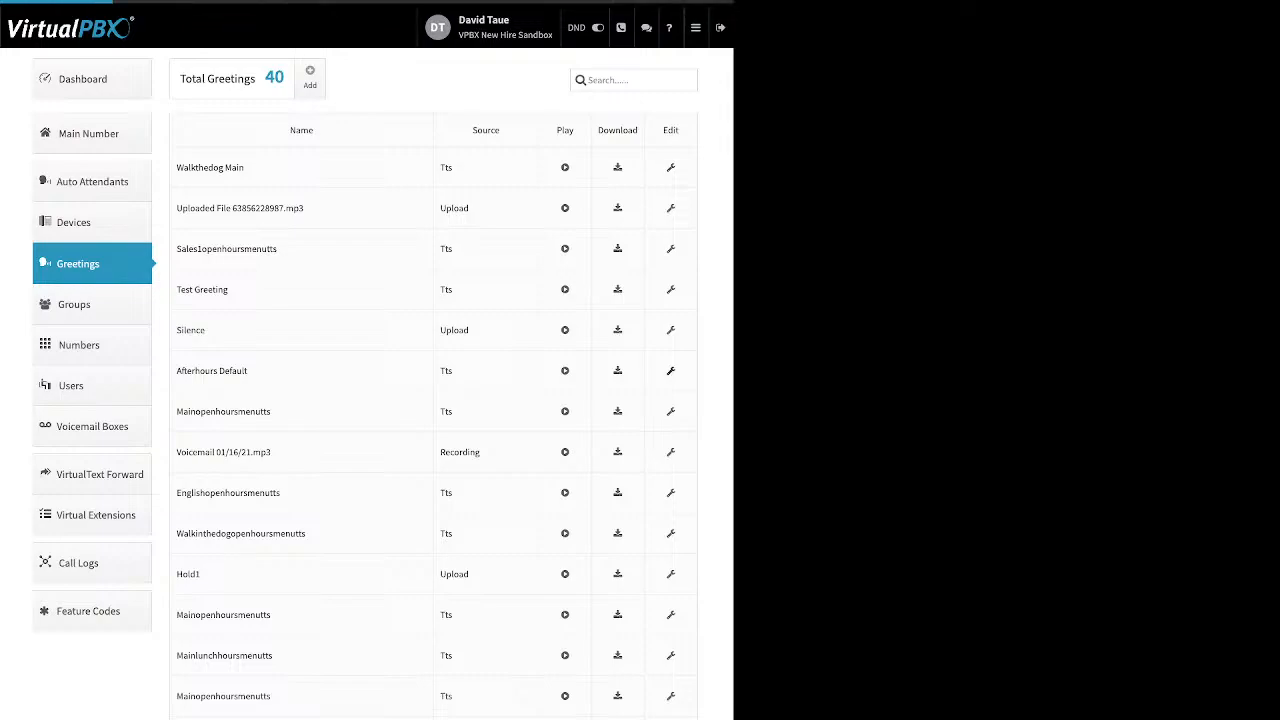
{"action": "left_click", "coordinate": [670, 167]}
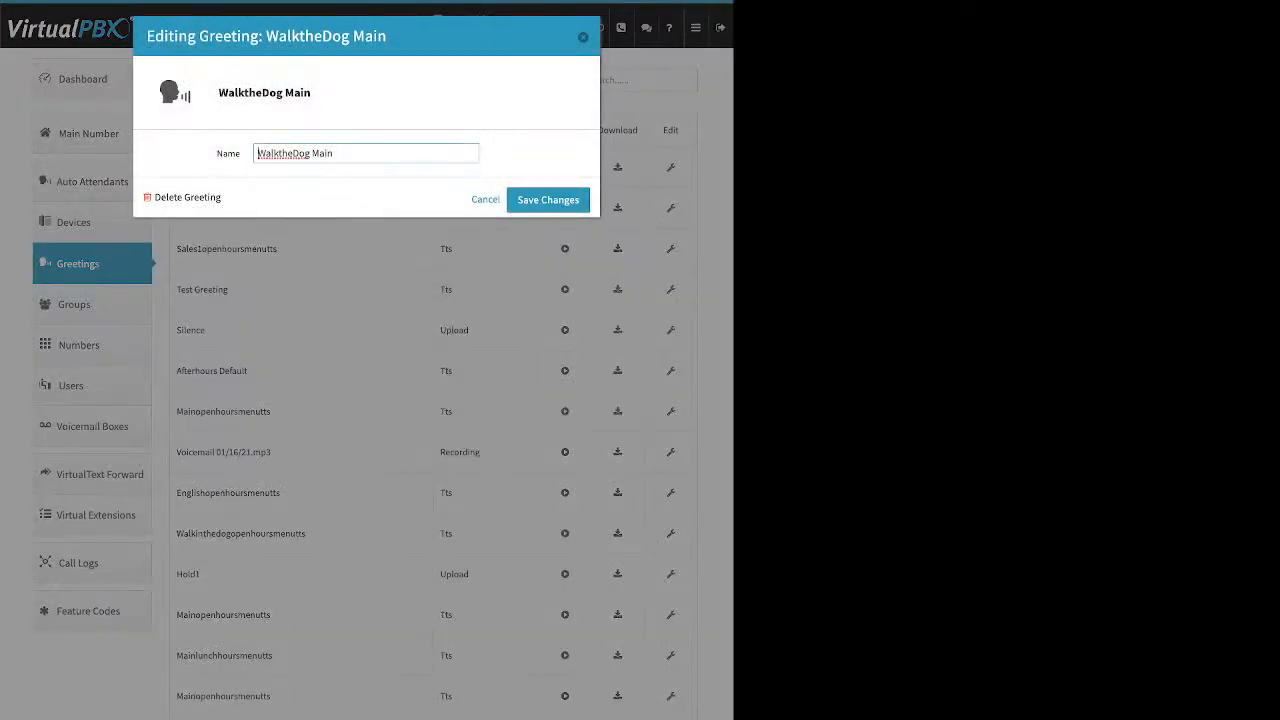
{"action": "mouse_move", "coordinate": [334, 153]}
{"action": "left_mouse_down"}
{"action": "mouse_move", "coordinate": [291, 153]}
{"action": "mouse_move", "coordinate": [335, 153]}
{"action": "left_mouse_up"}
{"action": "left_click_drag", "start_coordinate": [222, 197], "coordinate": [166, 197]}
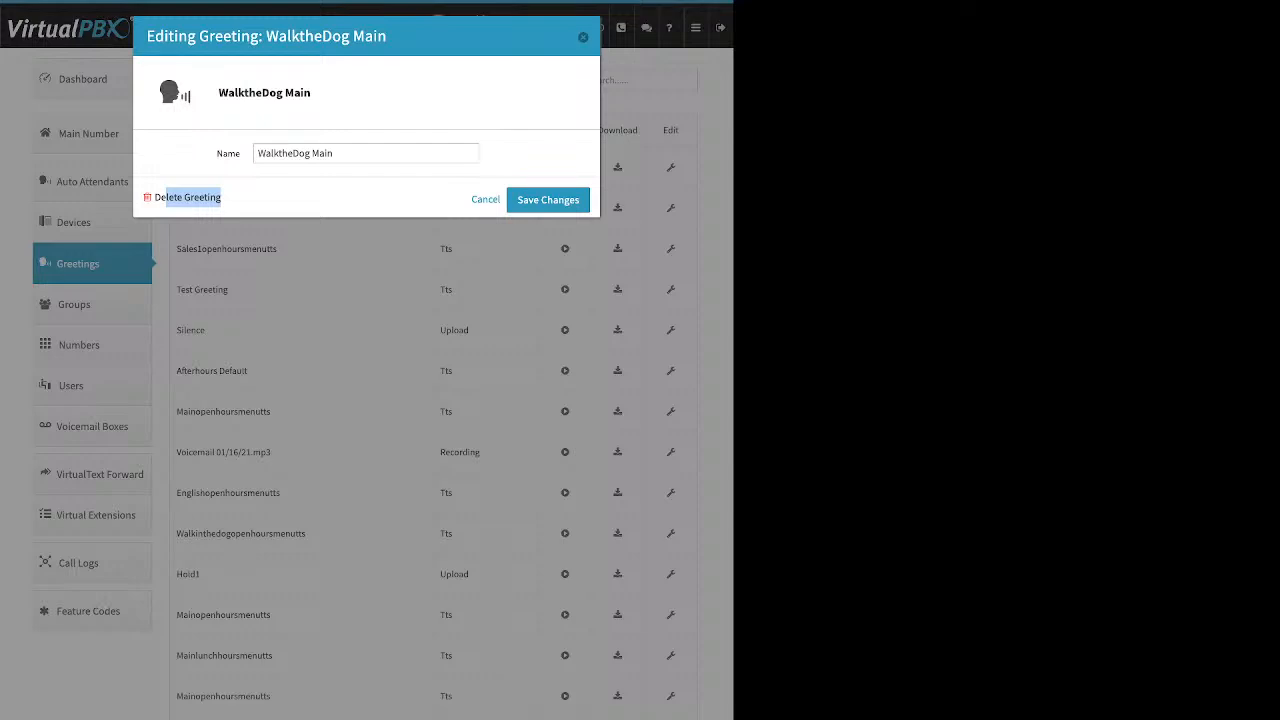
{"action": "left_click", "coordinate": [583, 37]}
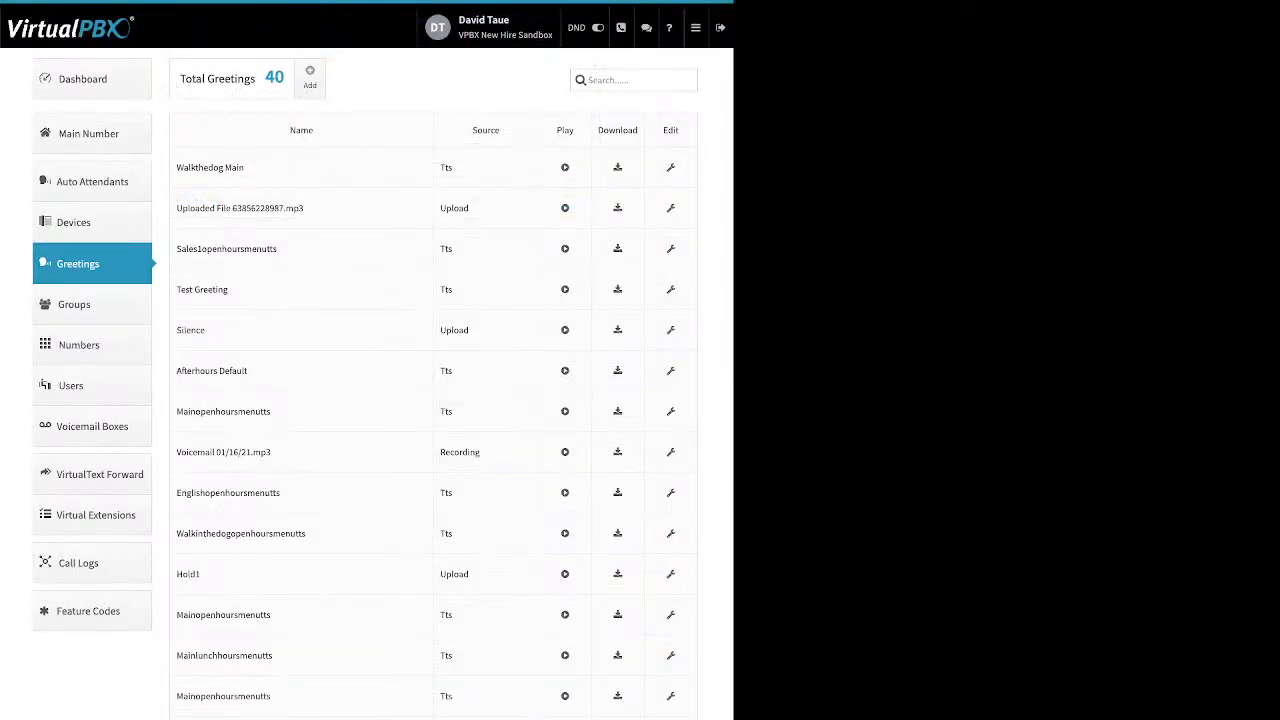
Open Numbers in use and view the options menu of the first office number.
{"action": "left_click", "coordinate": [79, 345]}
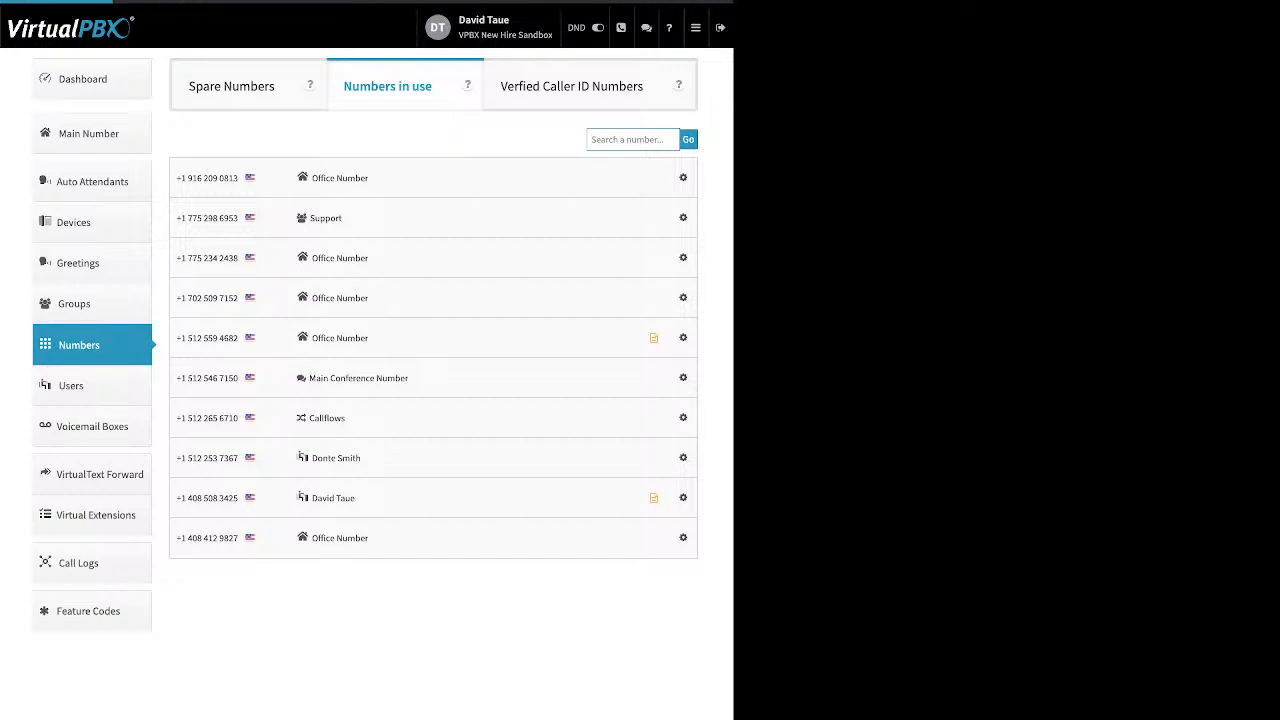
{"action": "left_click", "coordinate": [683, 178]}
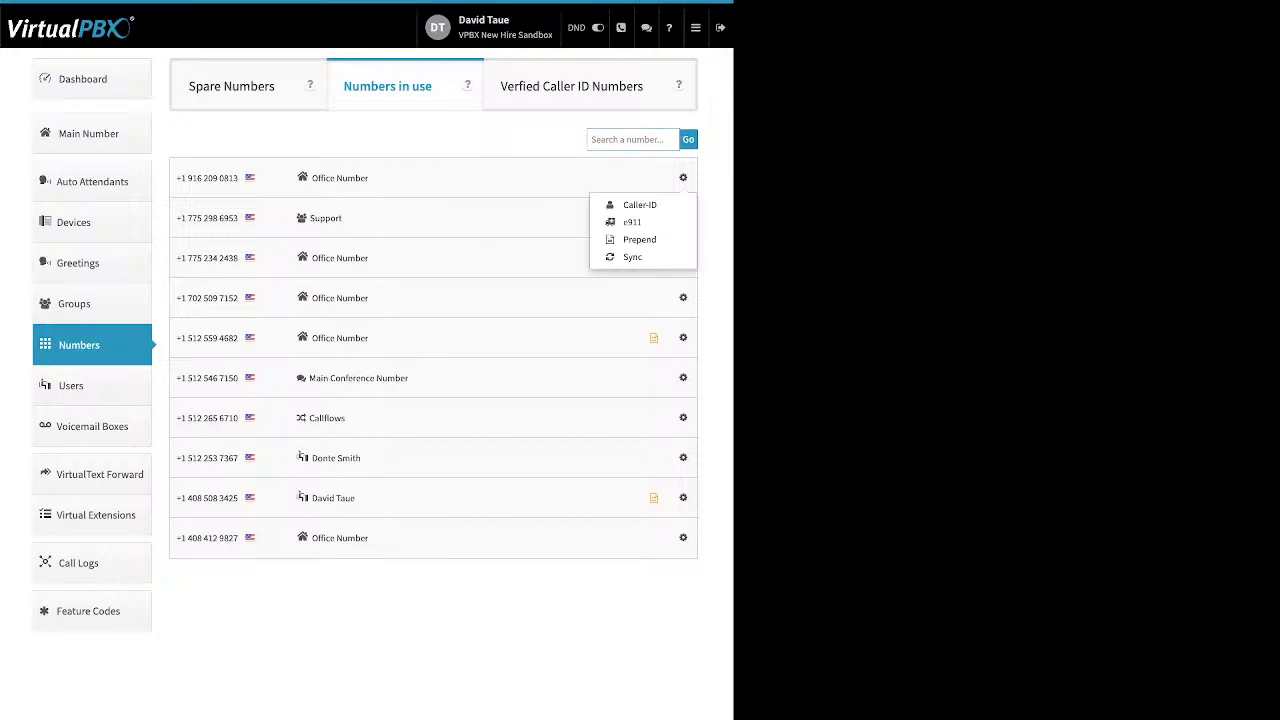
{"action": "left_click", "coordinate": [683, 178]}
Switch to Spare Numbers and delete the second and fifth spare numbers in the list.
{"action": "left_click", "coordinate": [232, 86]}
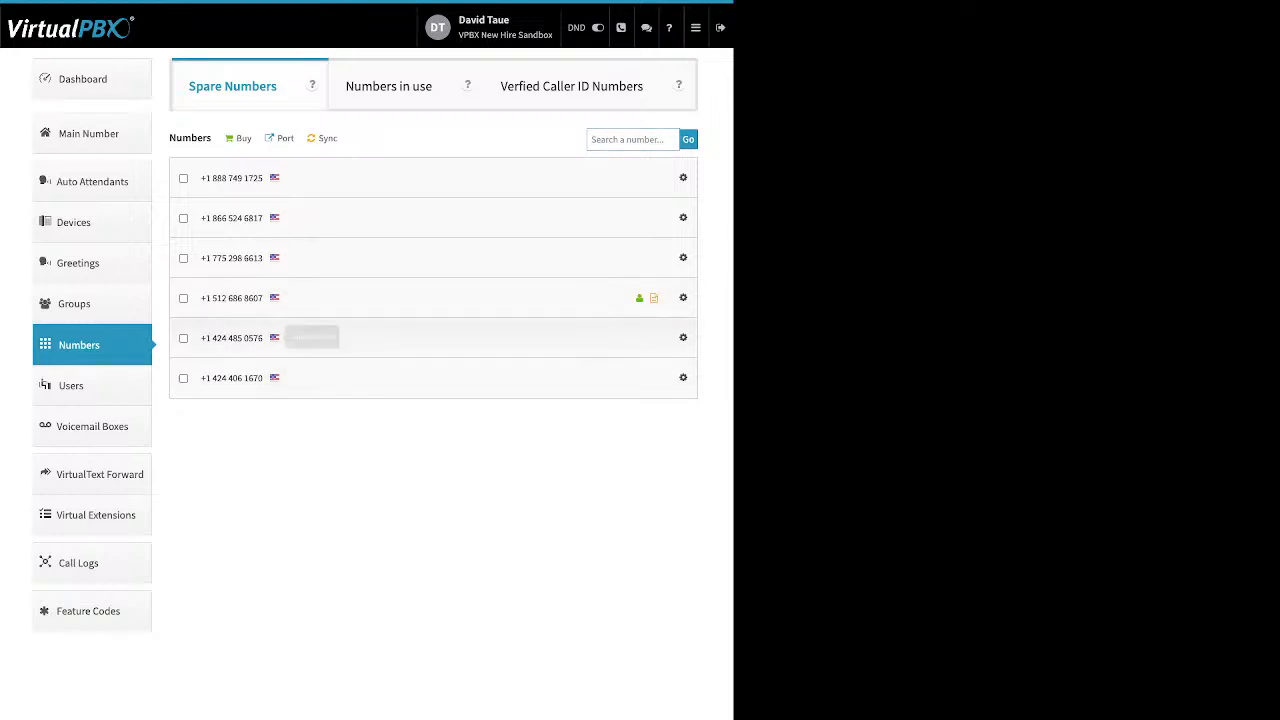
{"action": "left_click", "coordinate": [183, 338]}
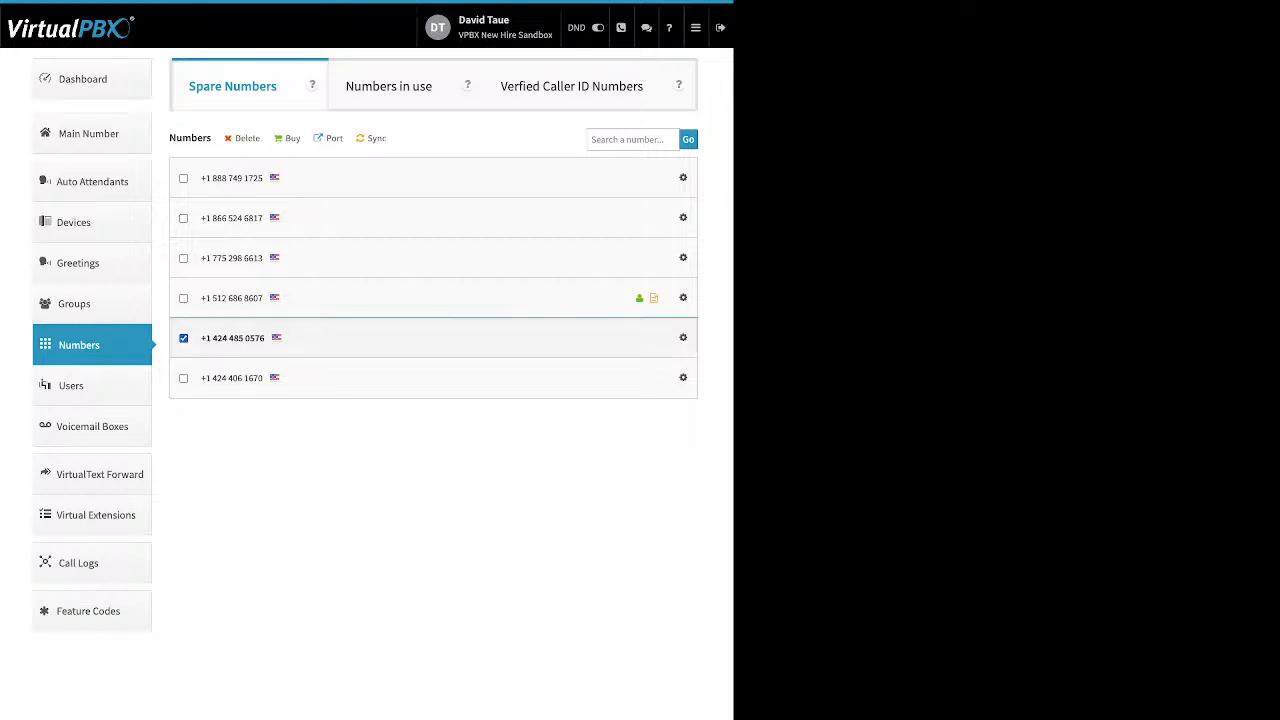
{"action": "left_click", "coordinate": [183, 218]}
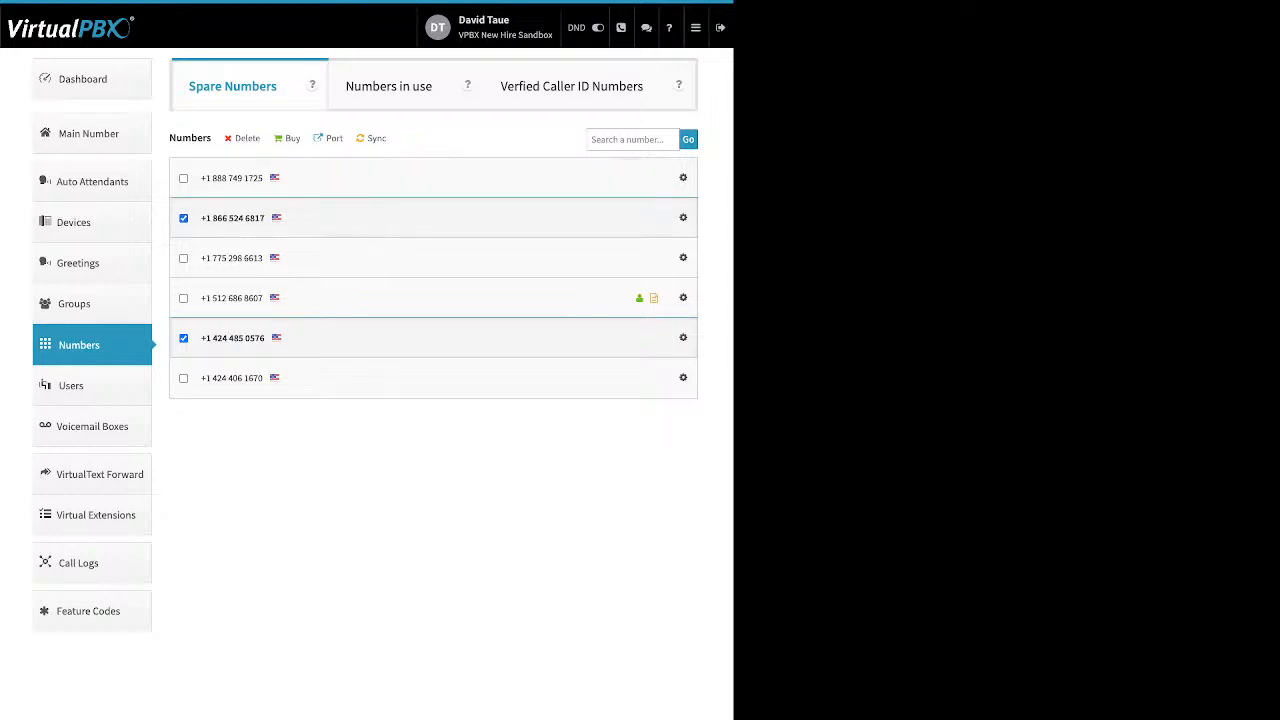
{"action": "left_click", "coordinate": [247, 138]}
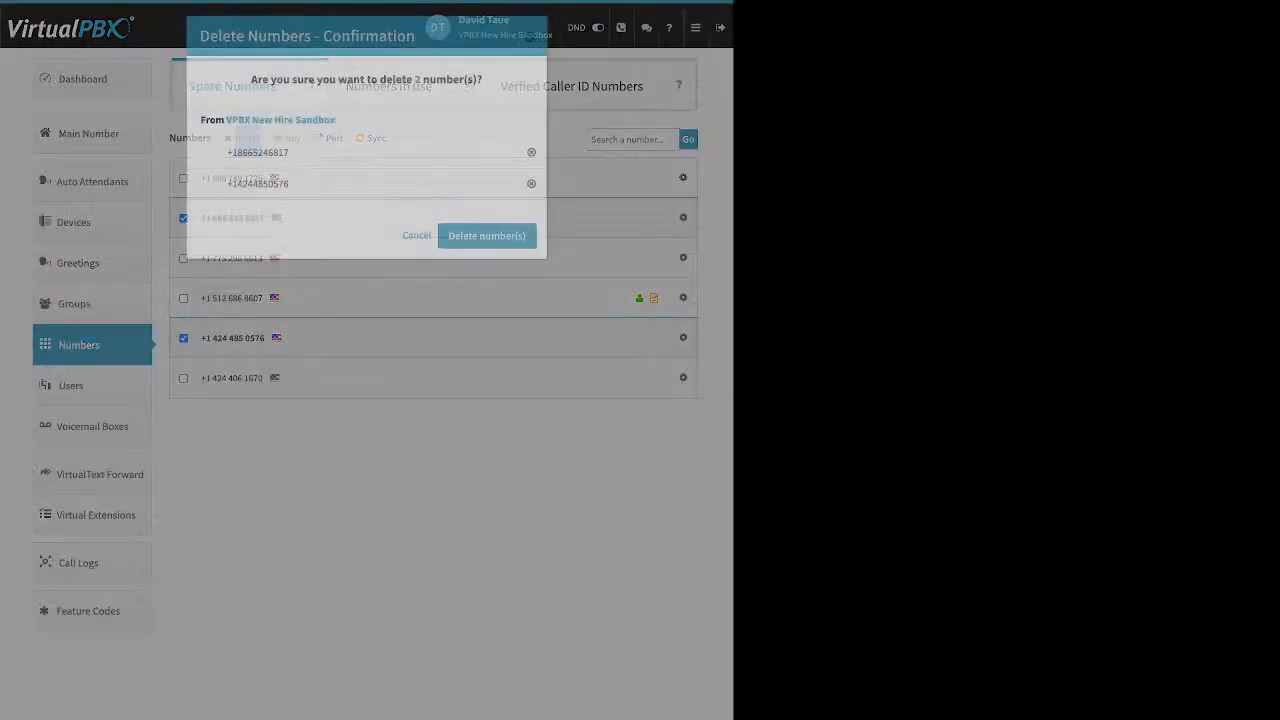
{"action": "left_click", "coordinate": [486, 235]}
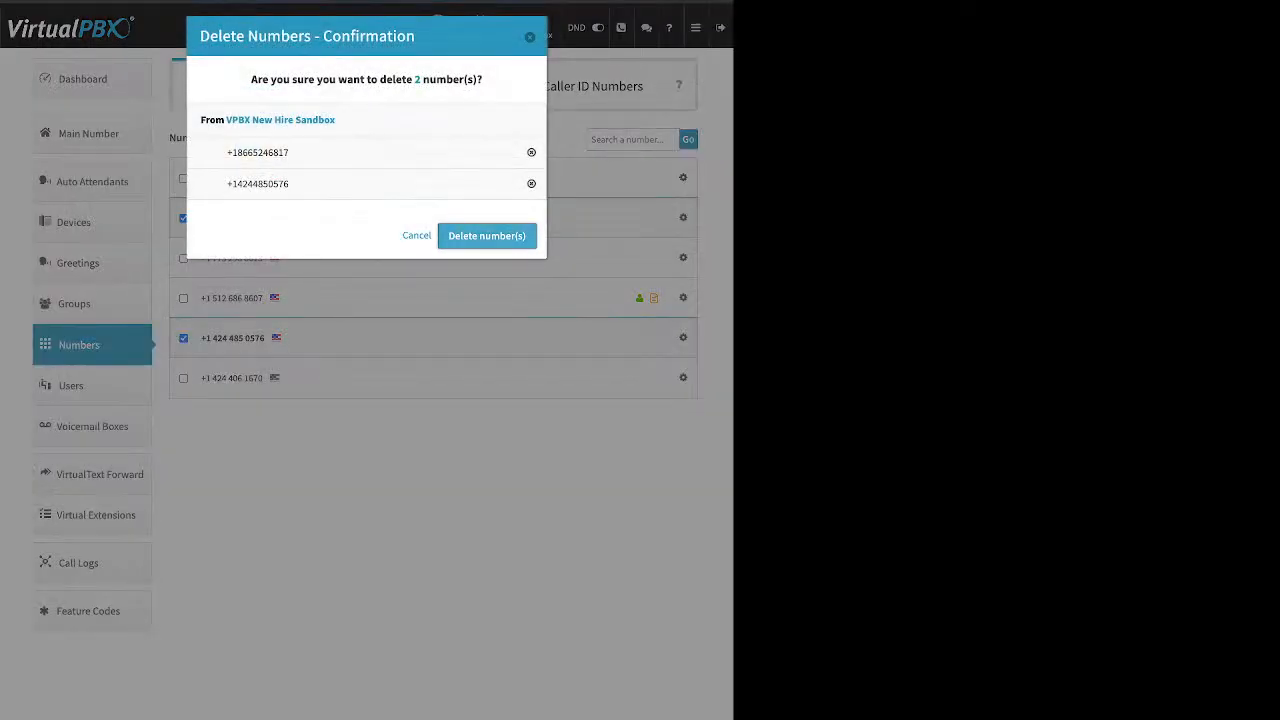
{"action": "left_click", "coordinate": [366, 385]}
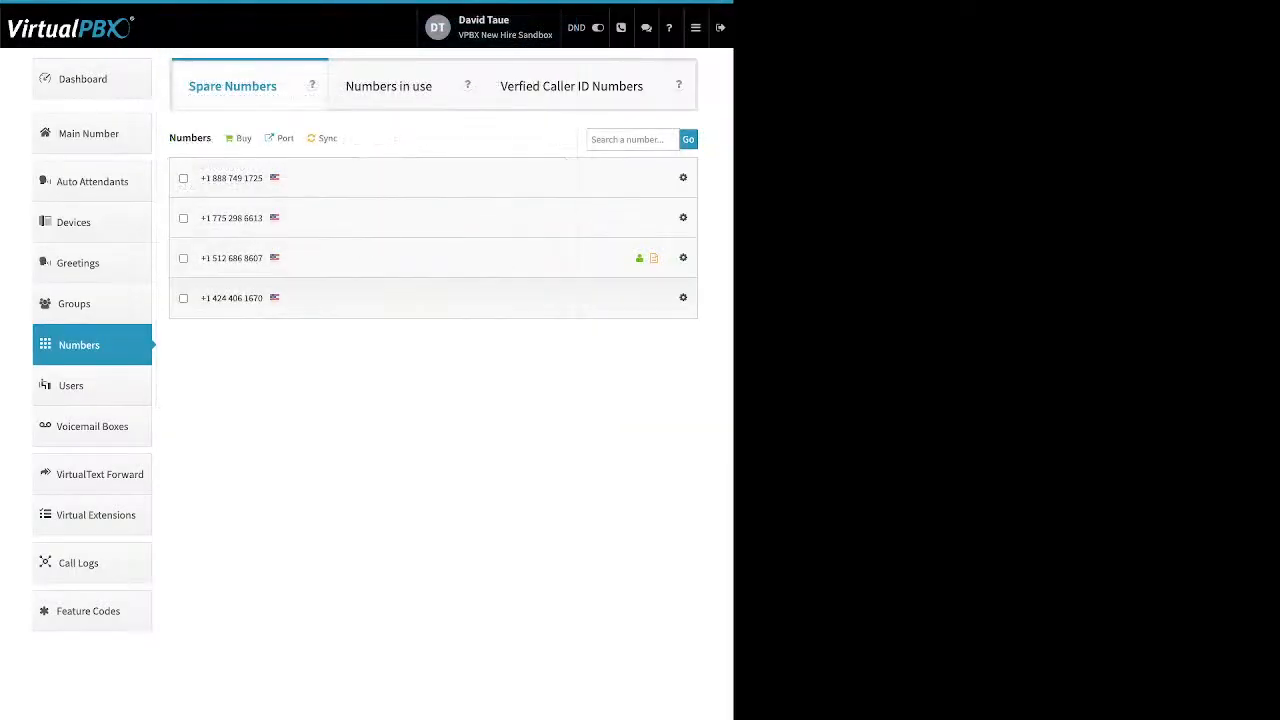
Check the Local and Toll-free buy options, then open number porting and start a new port request.
{"action": "left_click", "coordinate": [243, 139]}
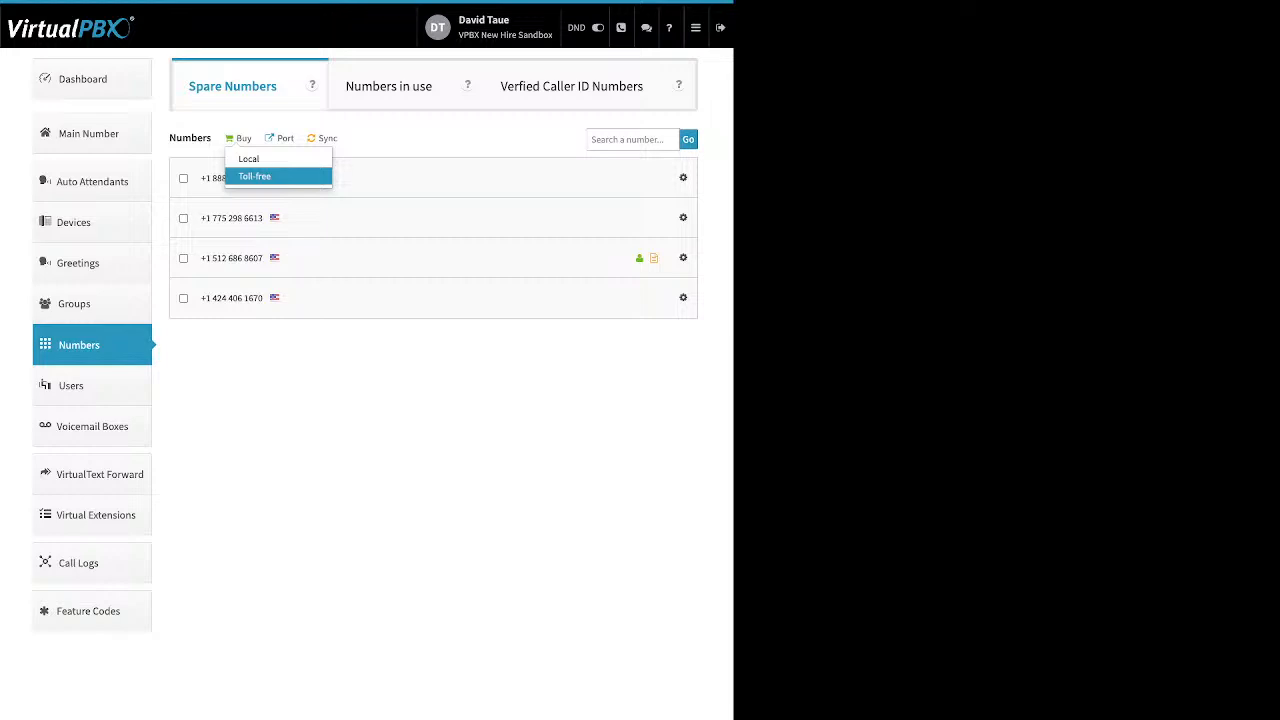
{"action": "left_click", "coordinate": [312, 85]}
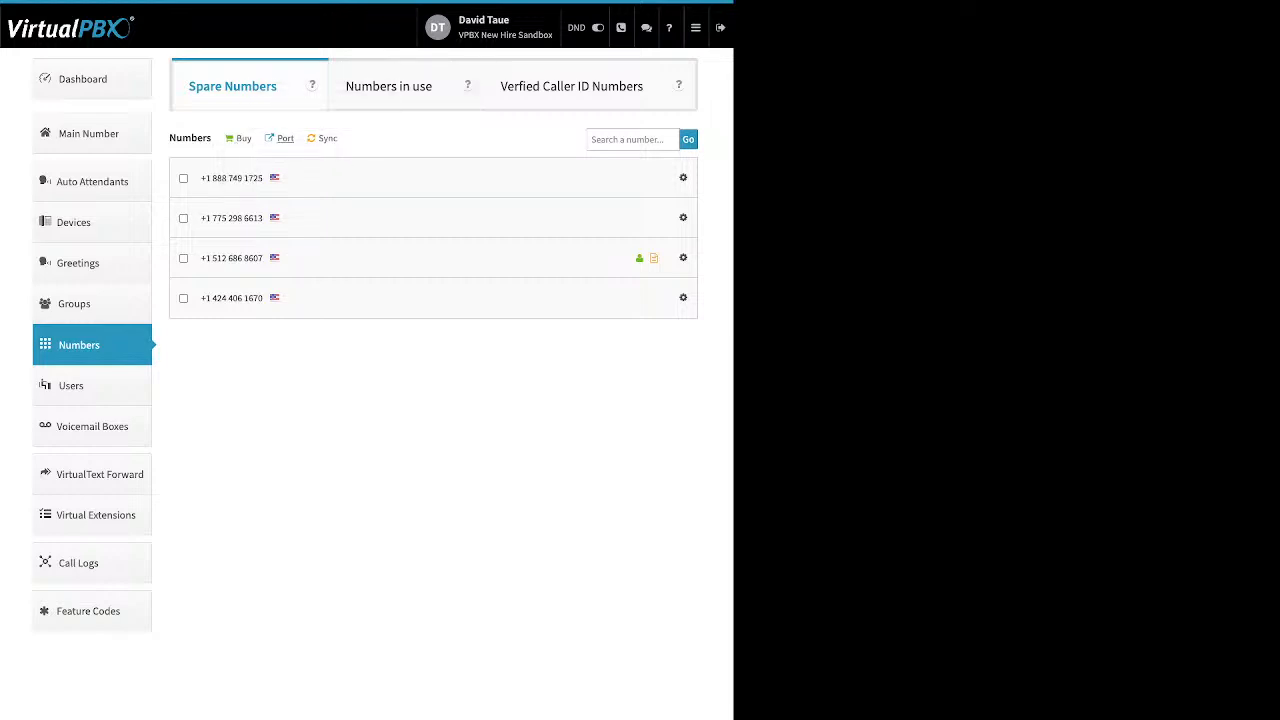
{"action": "left_click", "coordinate": [285, 138]}
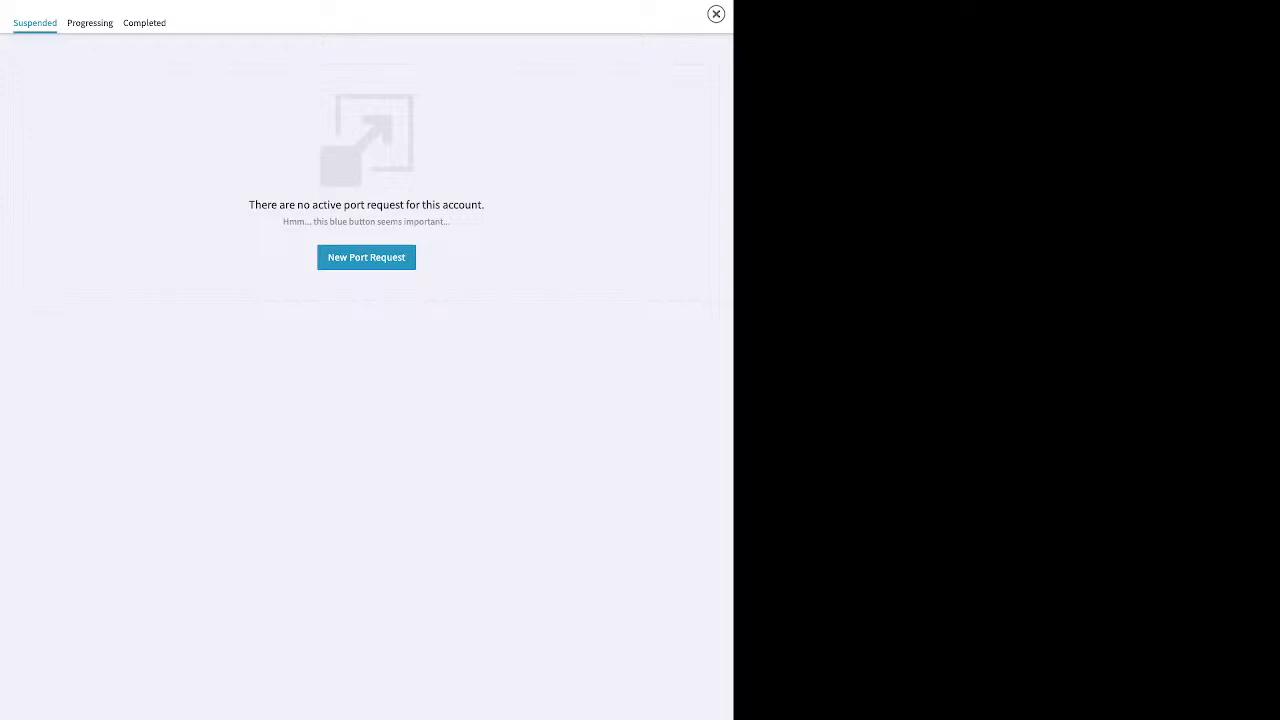
{"action": "left_click", "coordinate": [366, 258]}
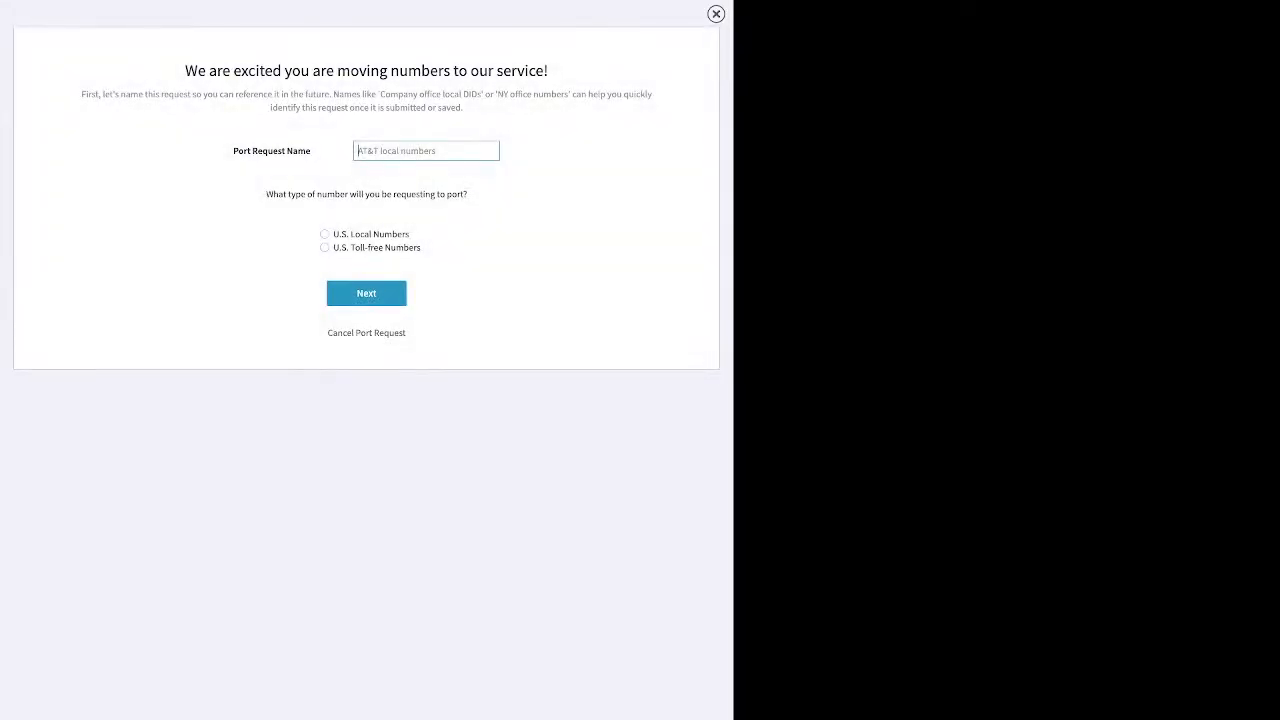
Name the port request test, choose U.S. Local Numbers, continue to bill verification, and close the porting window.
{"action": "type", "text": "test"}
{"action": "left_click", "coordinate": [324, 234]}
{"action": "left_click", "coordinate": [366, 293]}
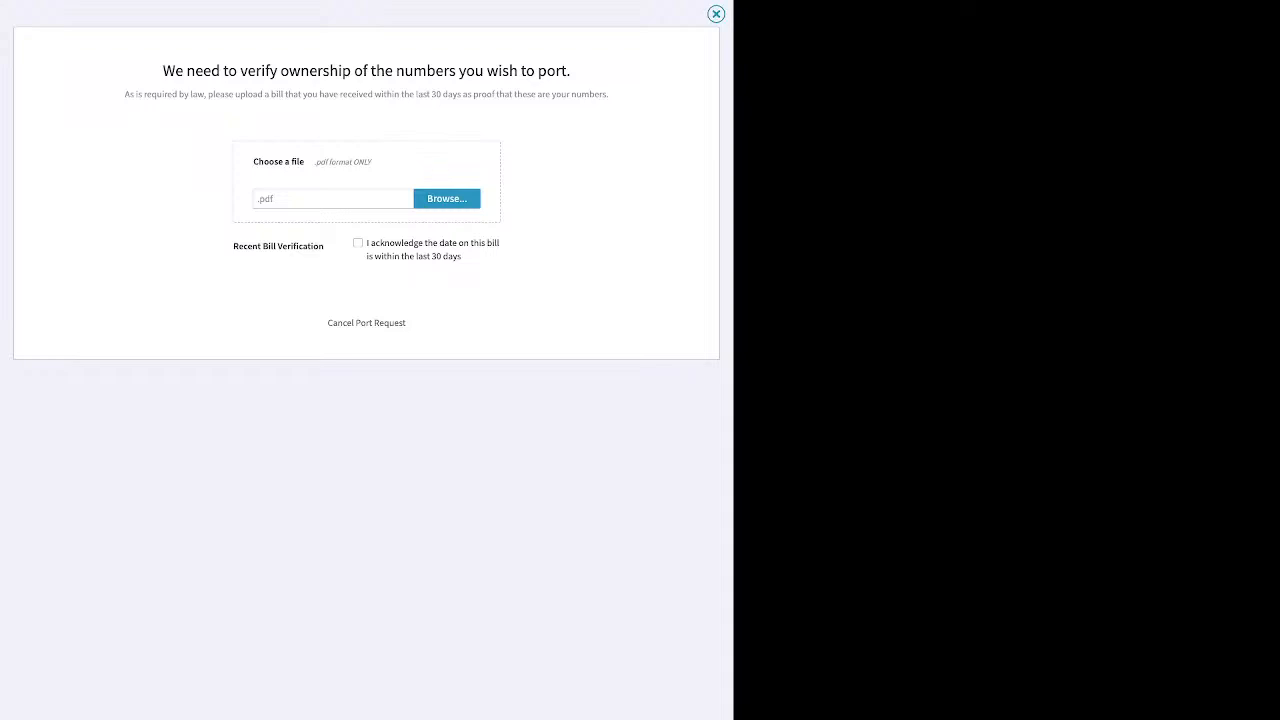
{"action": "left_click", "coordinate": [716, 14]}
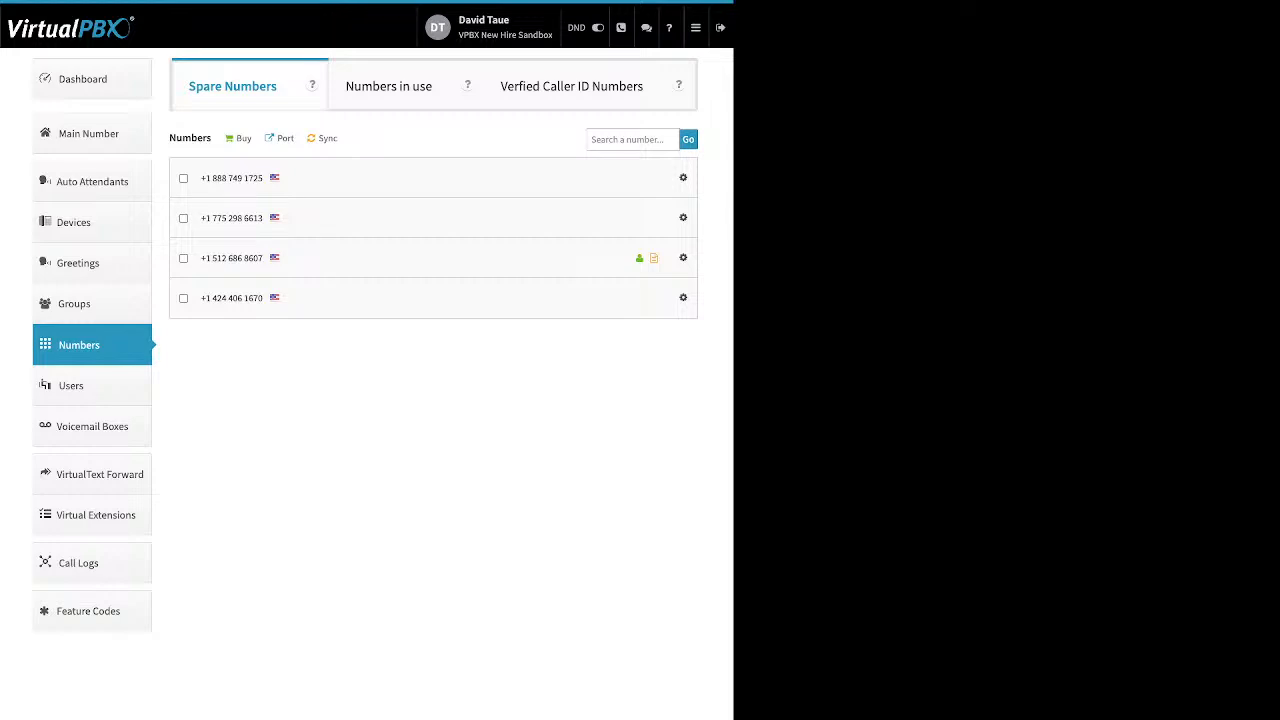
Open Voicemail Boxes and review the new voicemail box form's Name, Voicemail Number and PIN Number fields.
{"action": "left_click", "coordinate": [92, 426]}
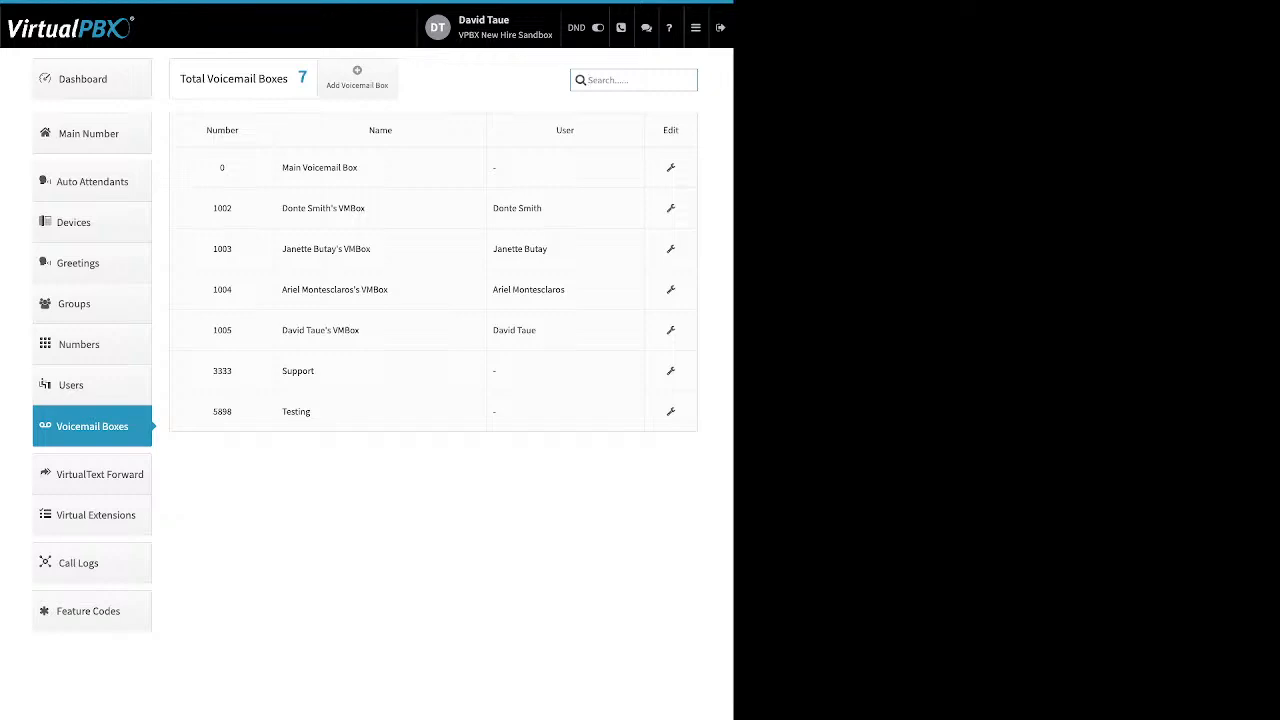
{"action": "left_click_drag", "start_coordinate": [575, 130], "coordinate": [556, 130]}
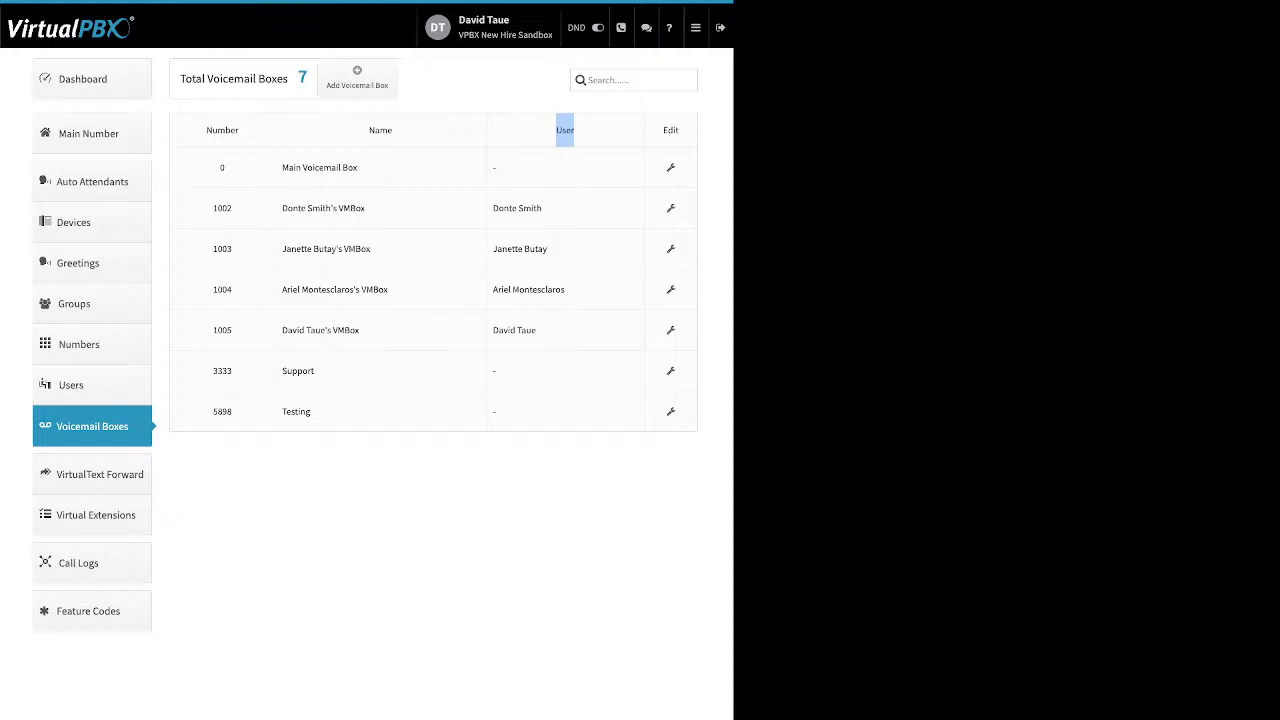
{"action": "left_click", "coordinate": [357, 78]}
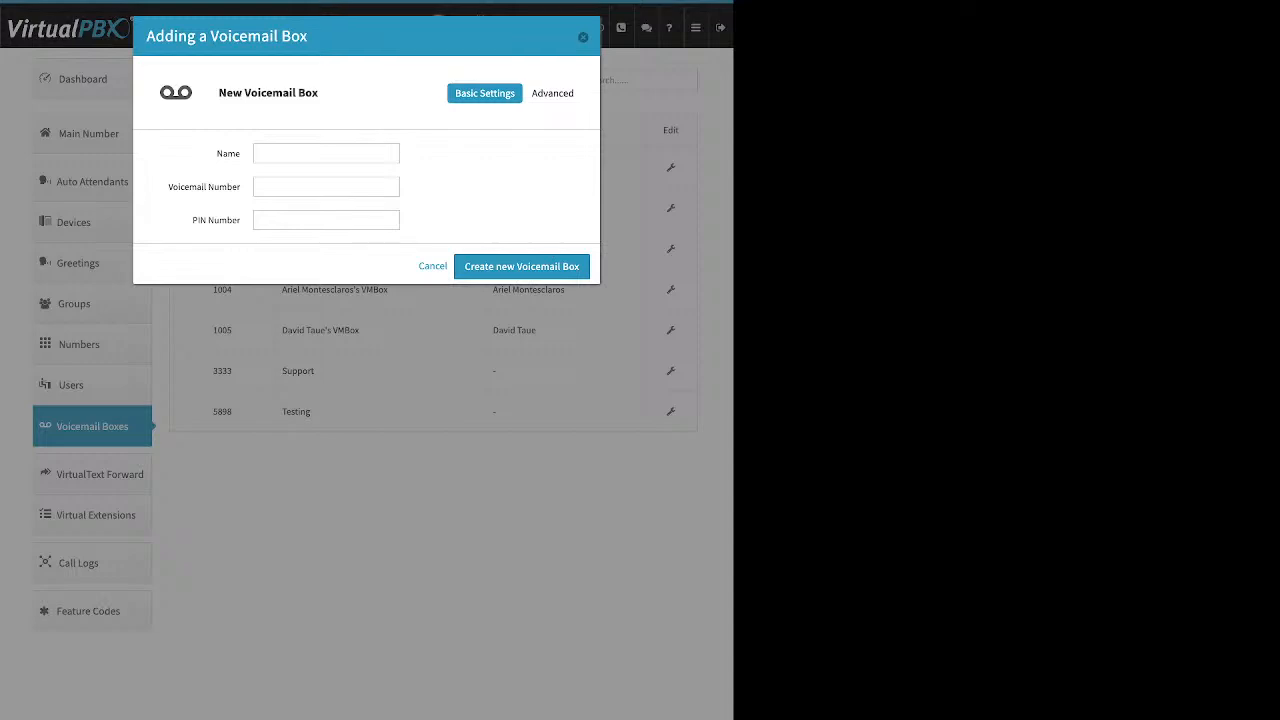
{"action": "double_click", "coordinate": [228, 154]}
{"action": "left_click_drag", "start_coordinate": [168, 187], "coordinate": [240, 220]}
{"action": "key", "text": "Escape"}
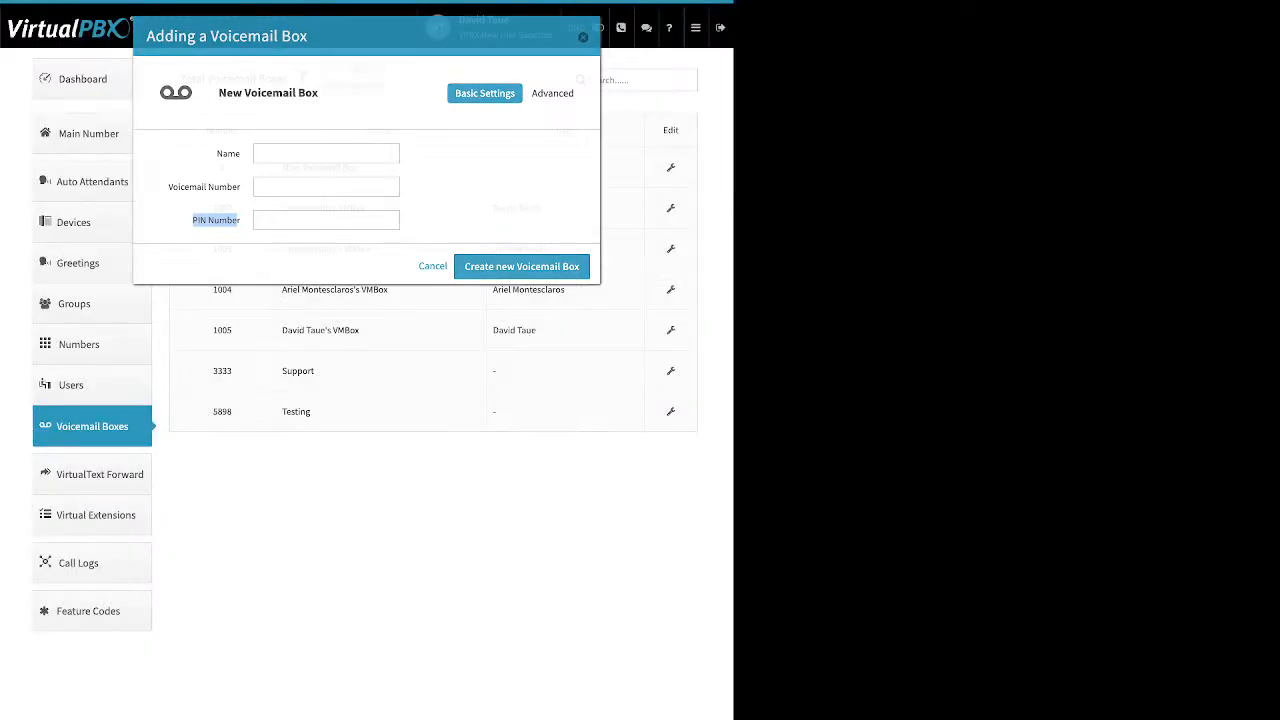
Open the Support voicemail box for editing and review its basic settings.
{"action": "left_click", "coordinate": [671, 371]}
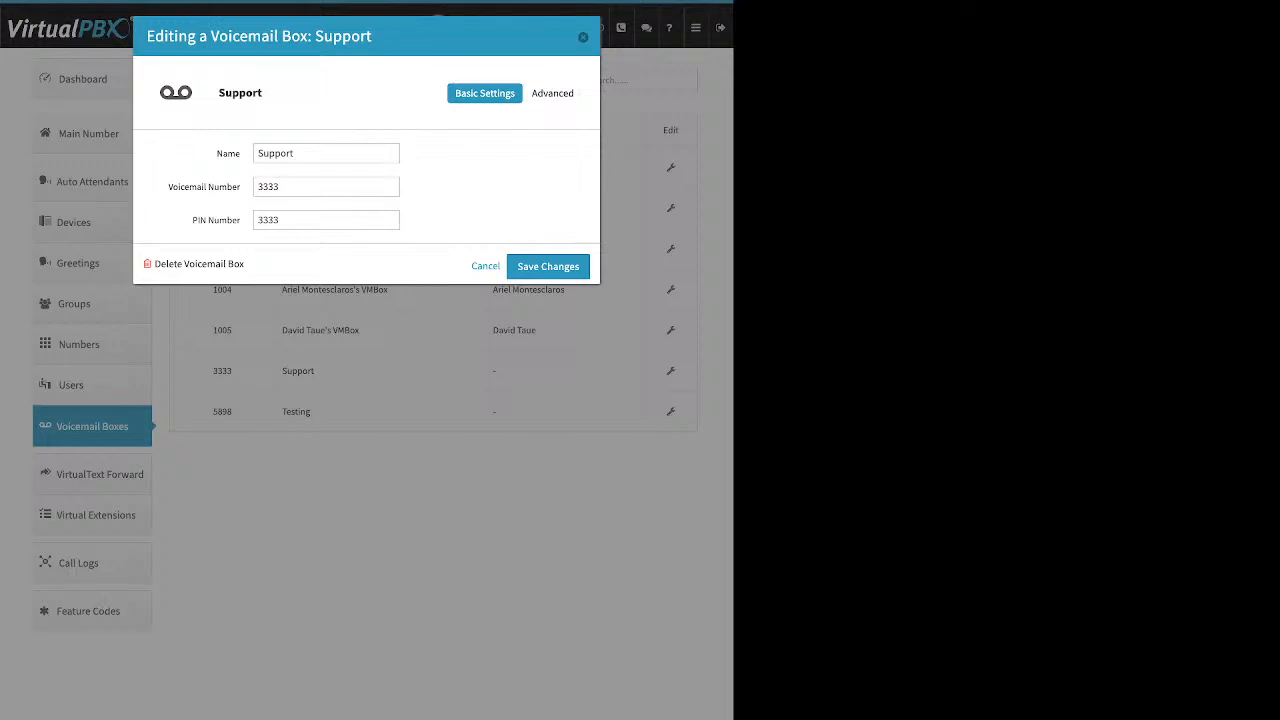
{"action": "triple_click", "coordinate": [204, 187]}
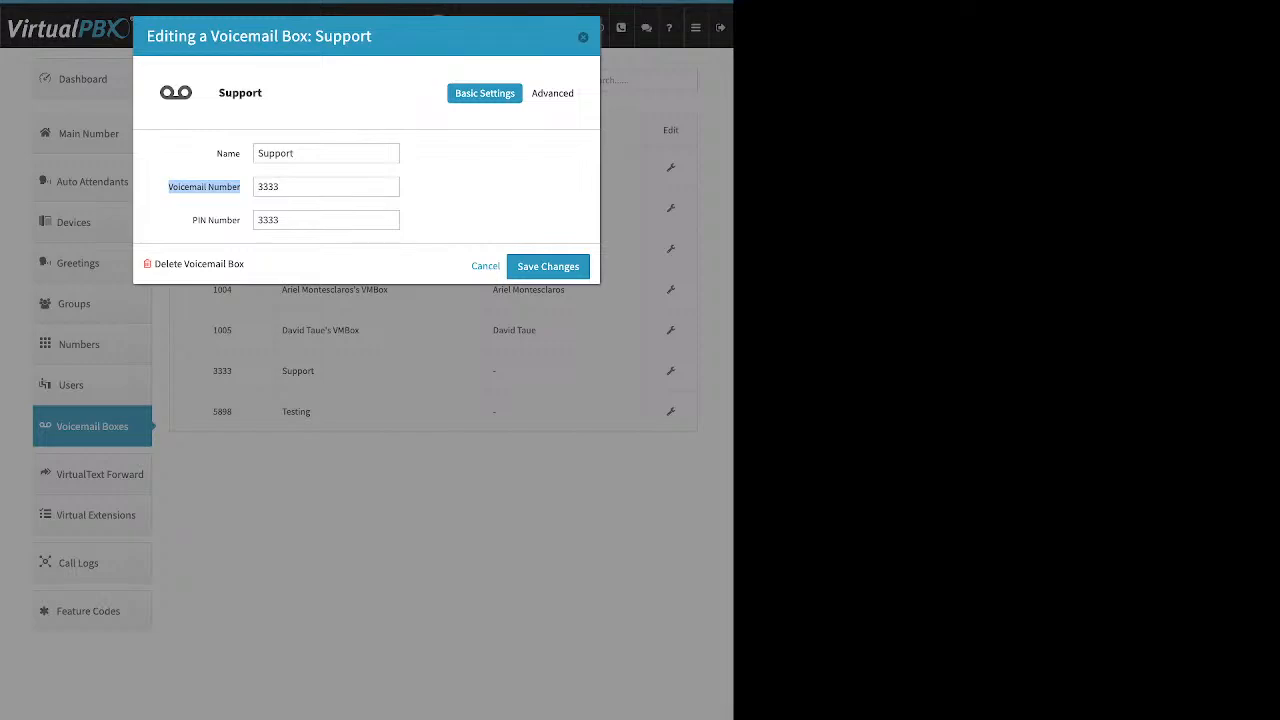
{"action": "left_click", "coordinate": [206, 196]}
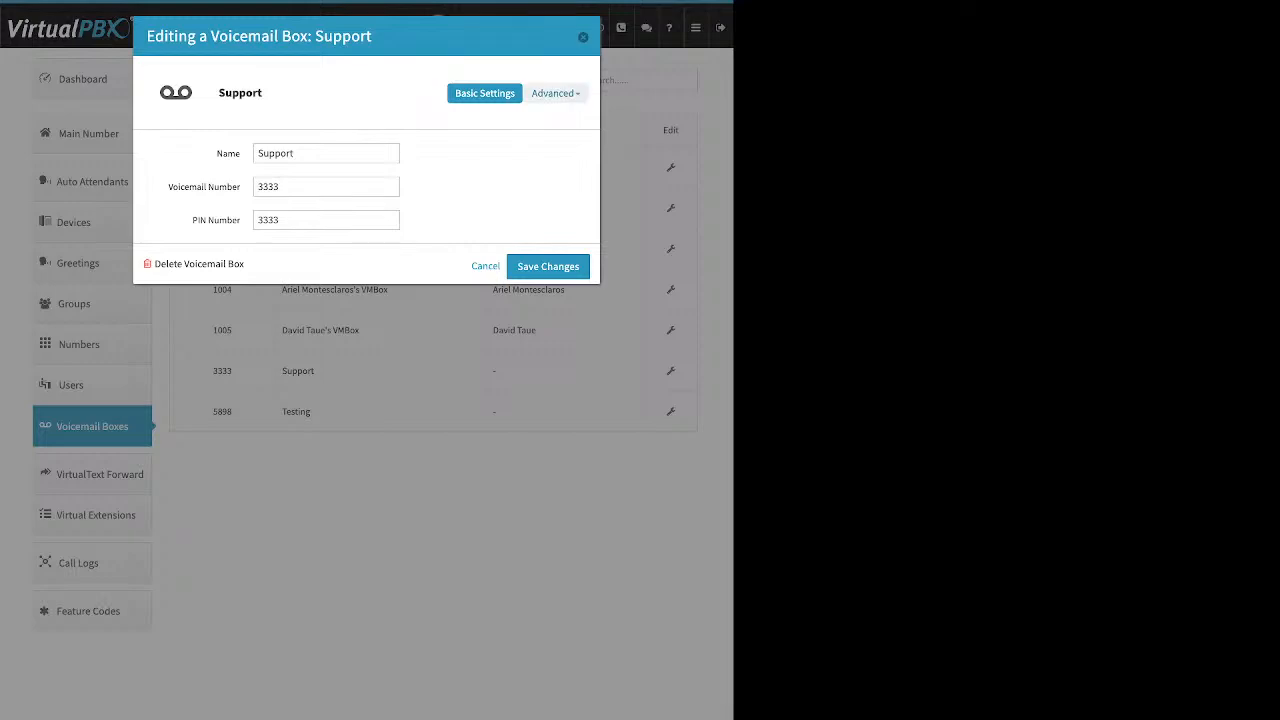
Open the Support box's Greeting Media settings and review the media upload and Temporary greeting options.
{"action": "left_click", "coordinate": [555, 93]}
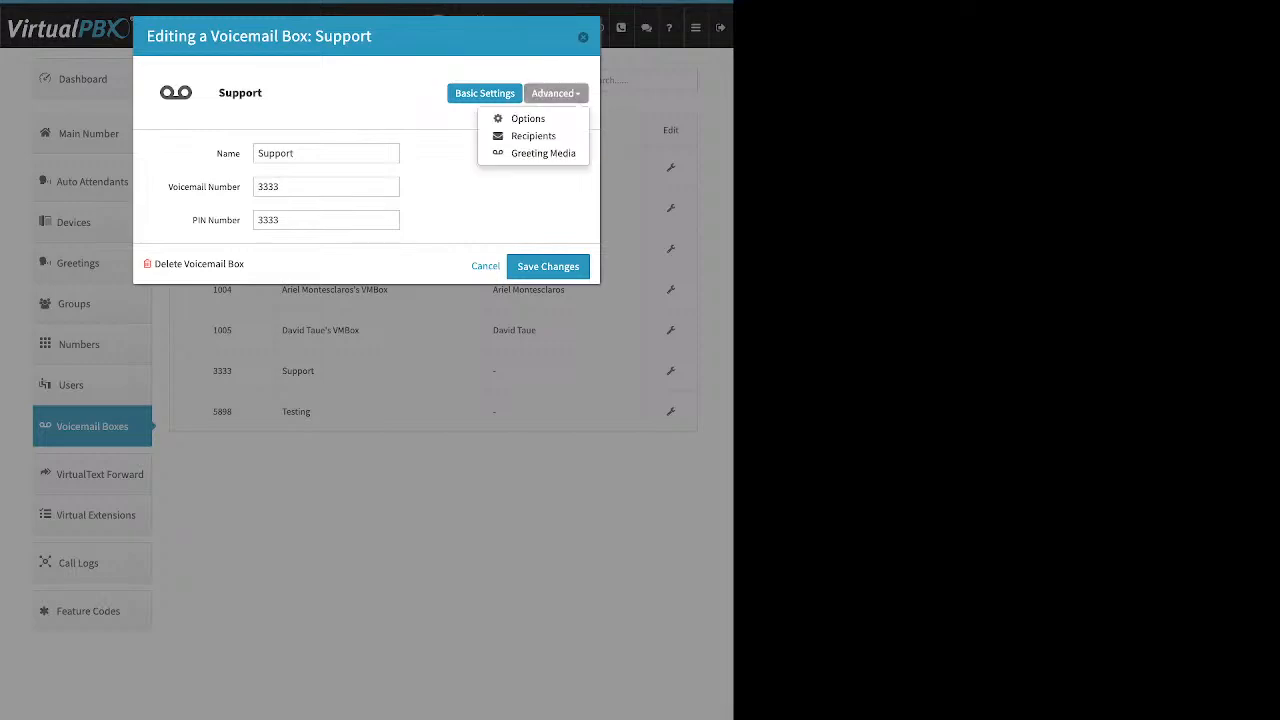
{"action": "left_click", "coordinate": [543, 153]}
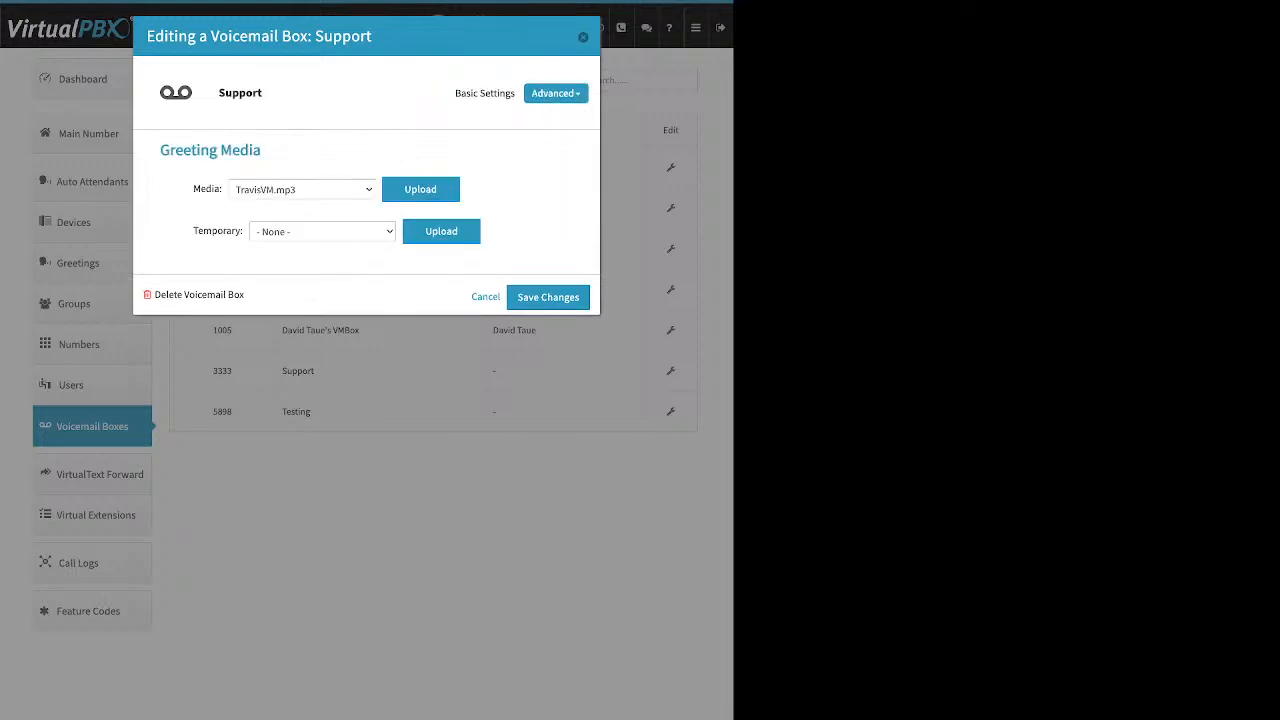
{"action": "left_click_drag", "start_coordinate": [193, 189], "coordinate": [223, 189]}
{"action": "left_click", "coordinate": [420, 189]}
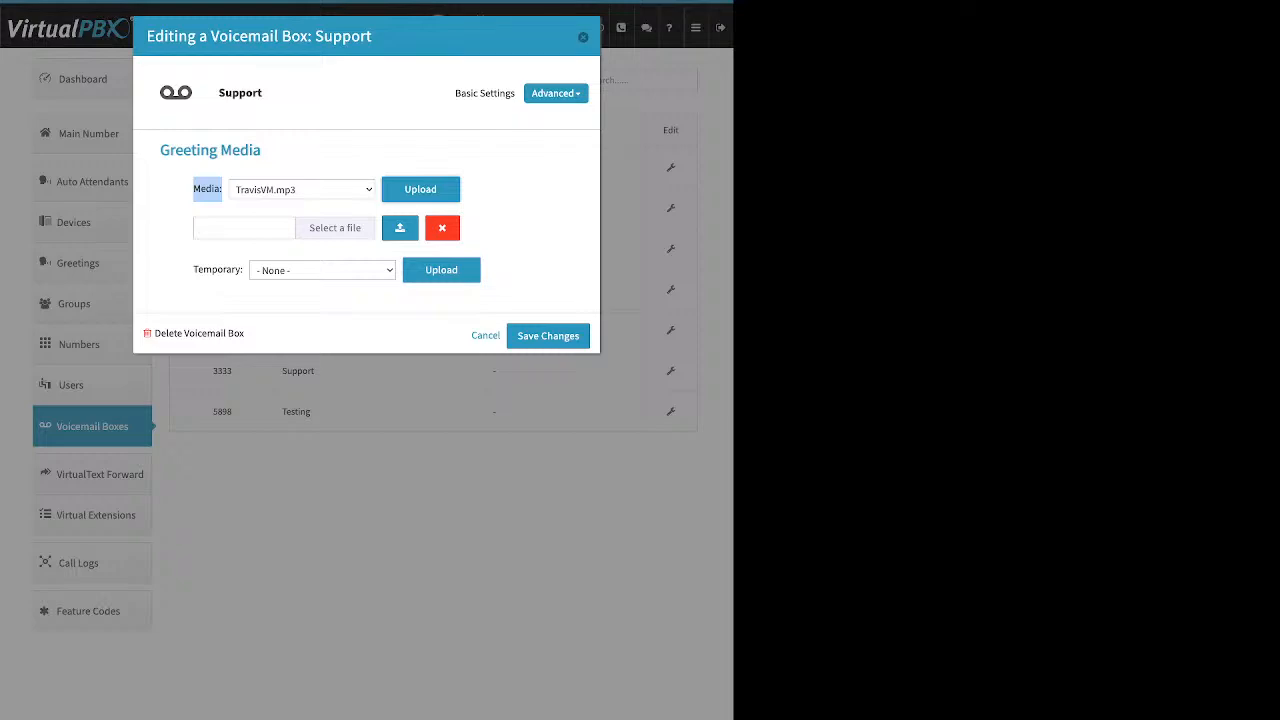
{"action": "left_click", "coordinate": [302, 189]}
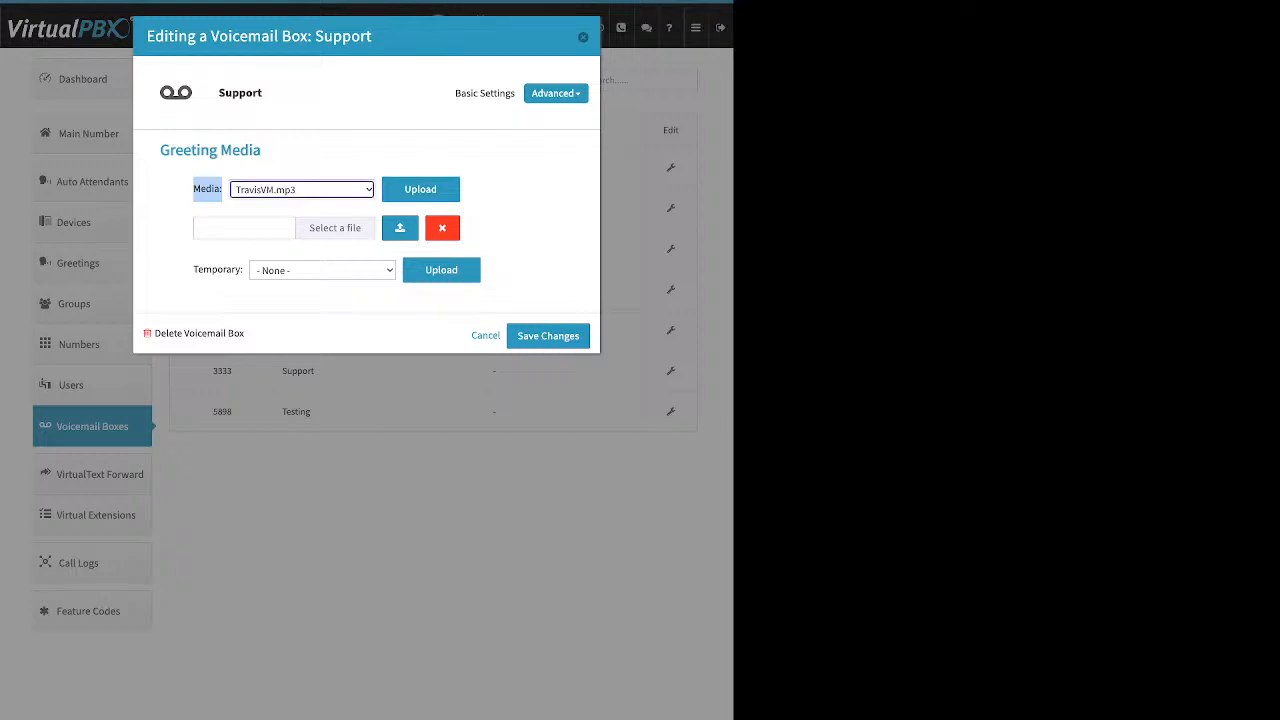
{"action": "left_click", "coordinate": [520, 215]}
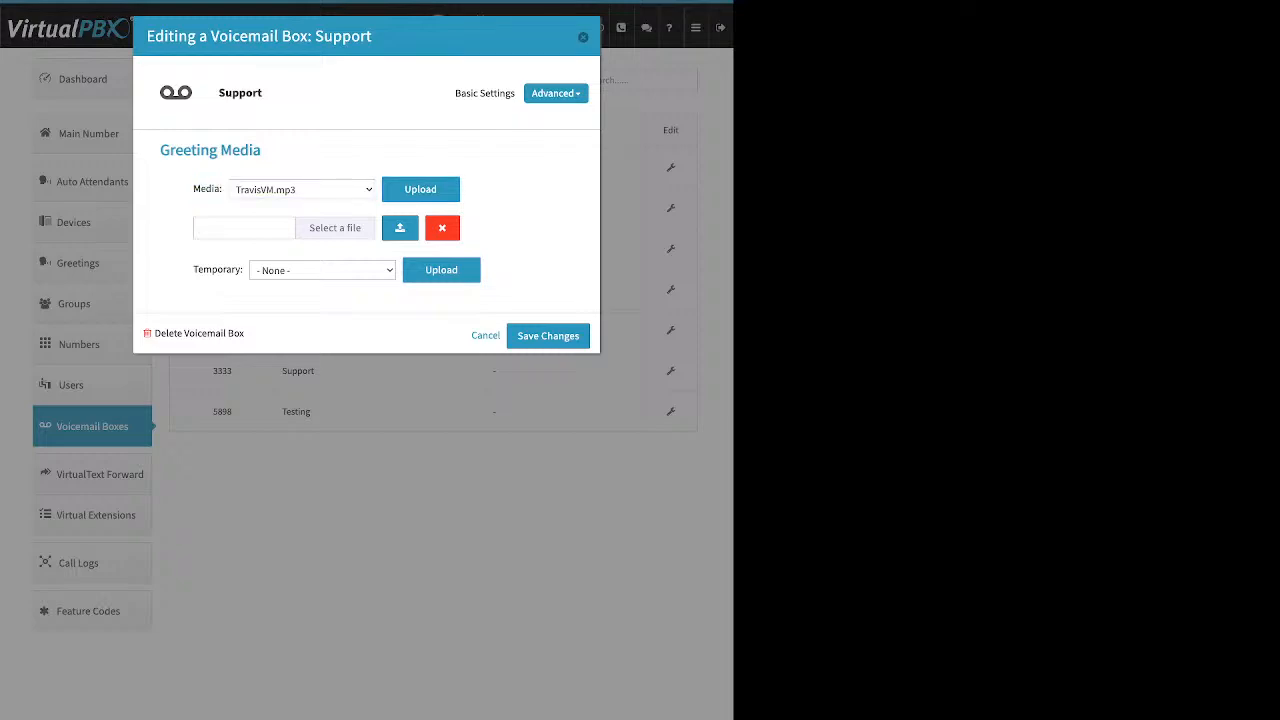
{"action": "left_click", "coordinate": [442, 228]}
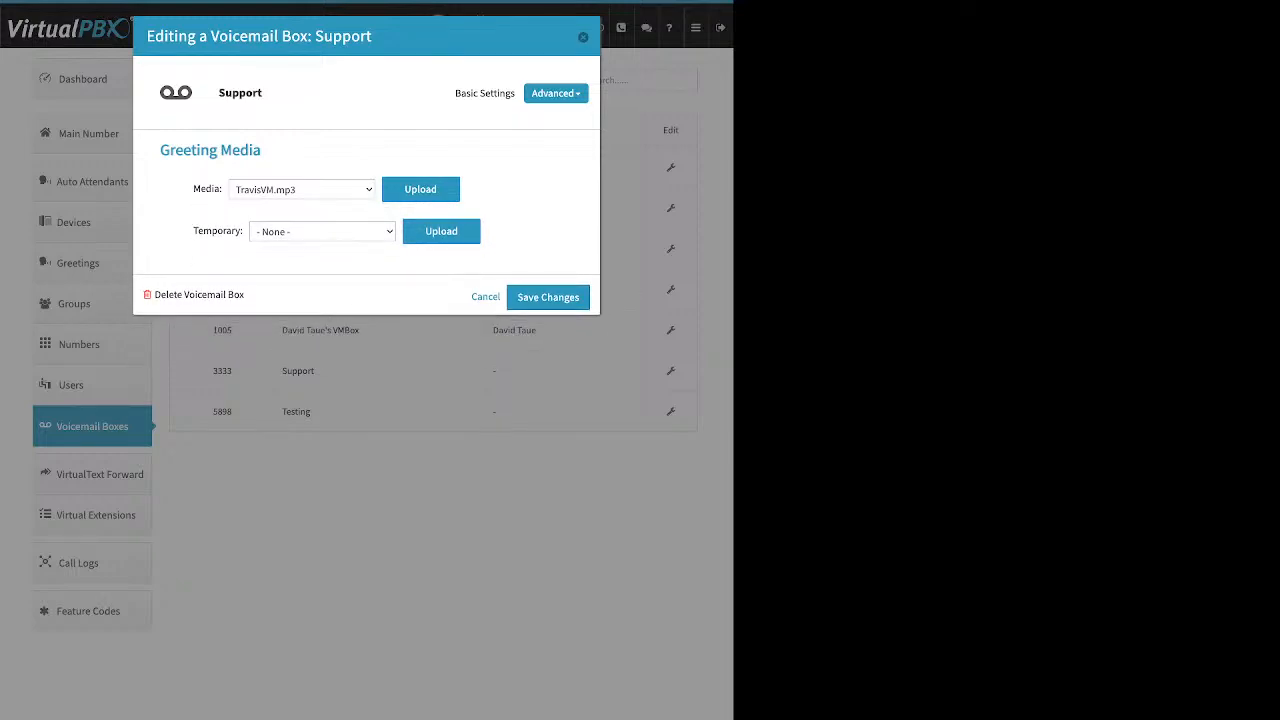
{"action": "double_click", "coordinate": [218, 231]}
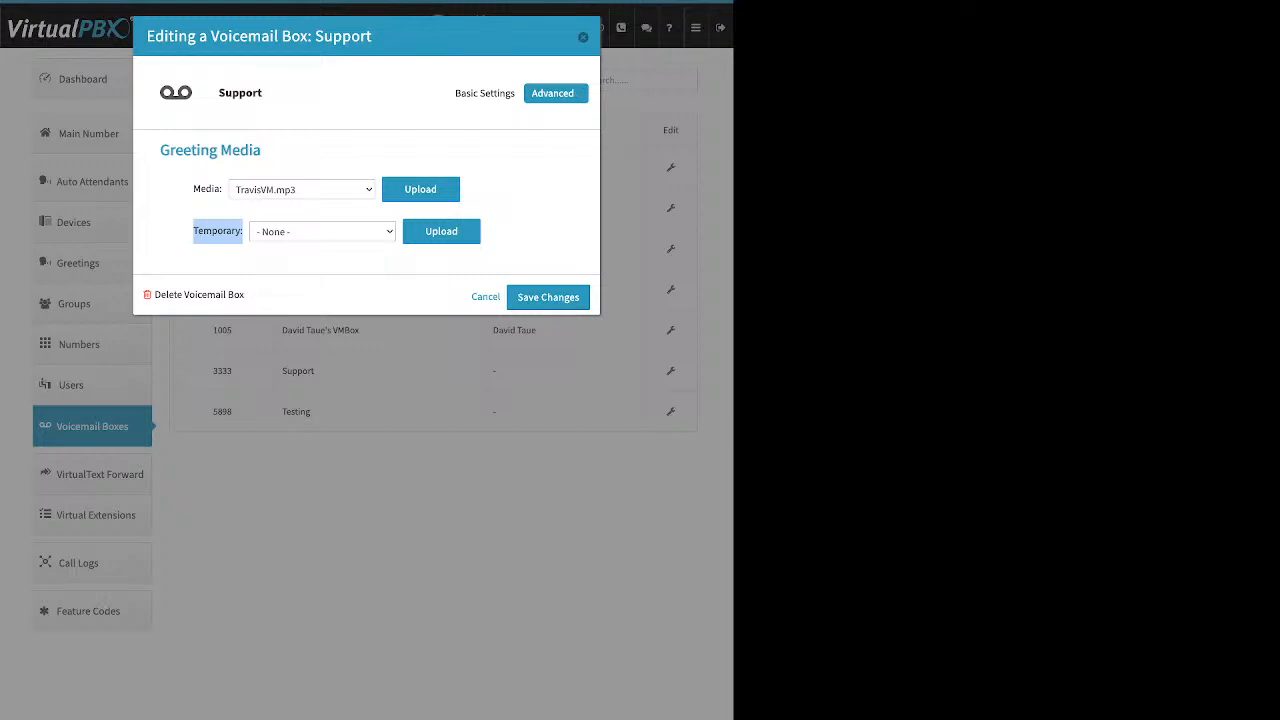
Open the Support box's Recipients list and start adding a new recipient, then cancel it.
{"action": "left_click", "coordinate": [556, 93]}
{"action": "left_click", "coordinate": [533, 136]}
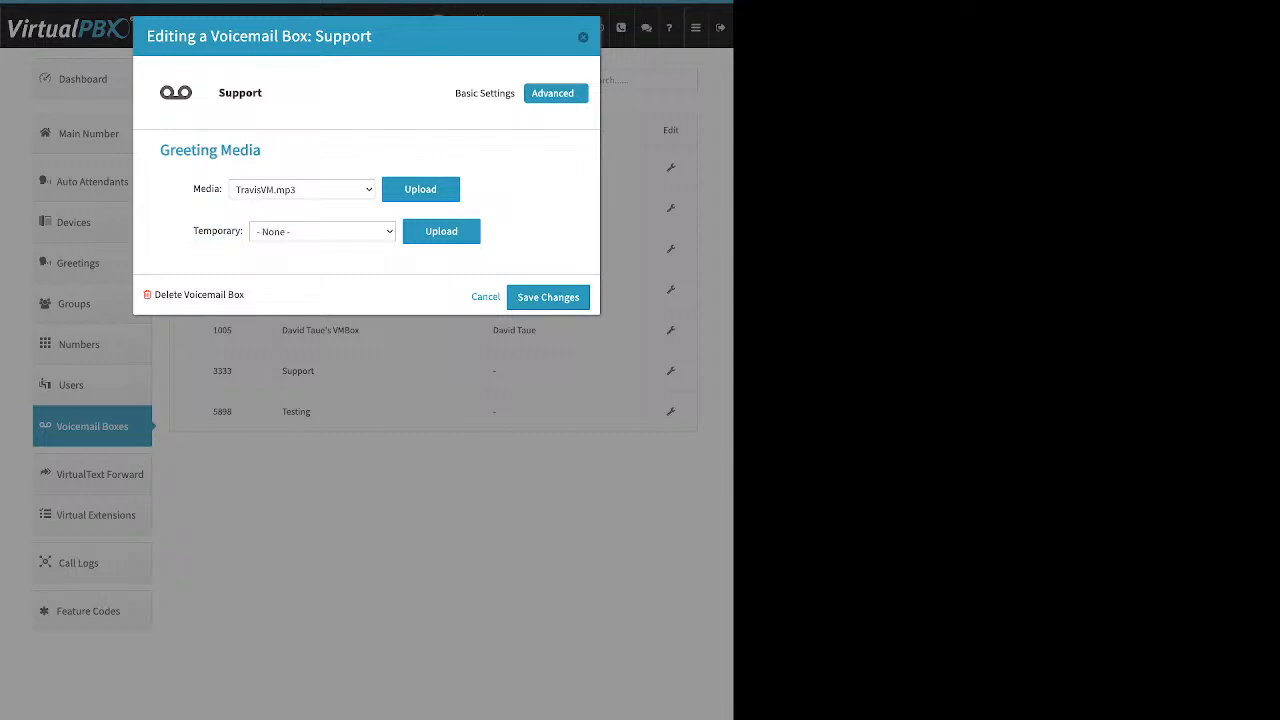
{"action": "left_click", "coordinate": [556, 93]}
{"action": "left_click", "coordinate": [540, 134]}
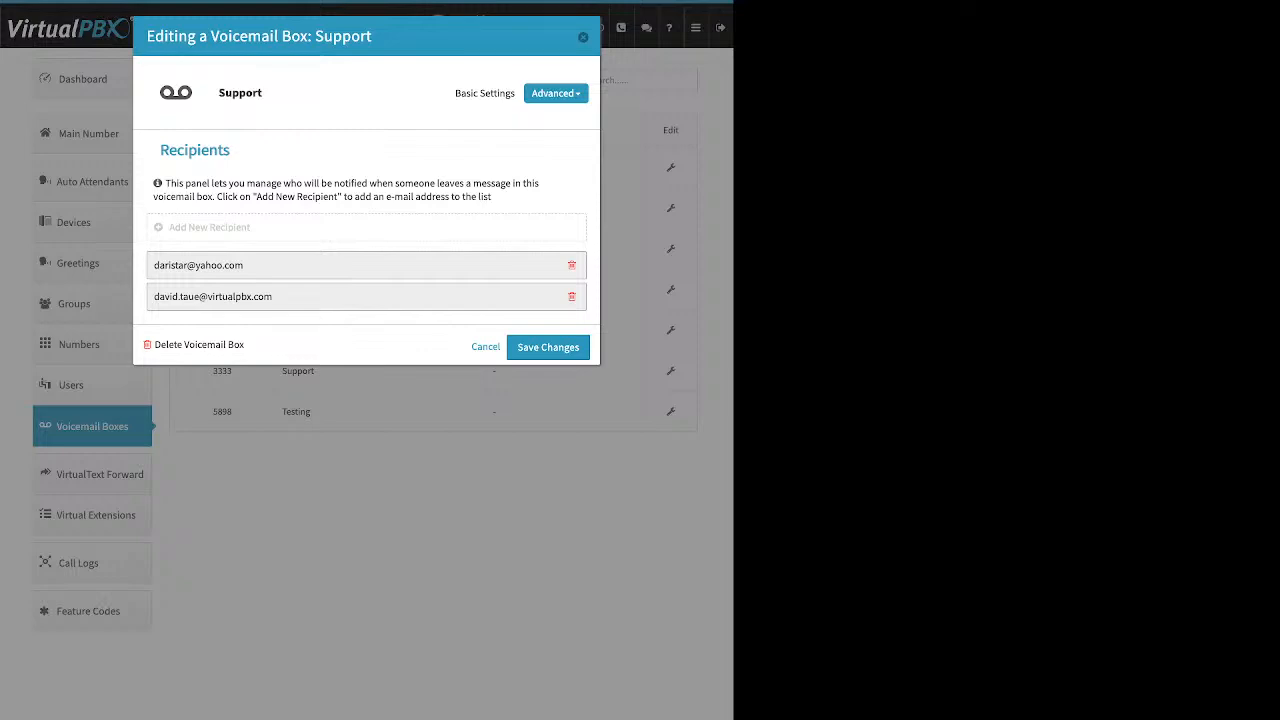
{"action": "left_click", "coordinate": [210, 228]}
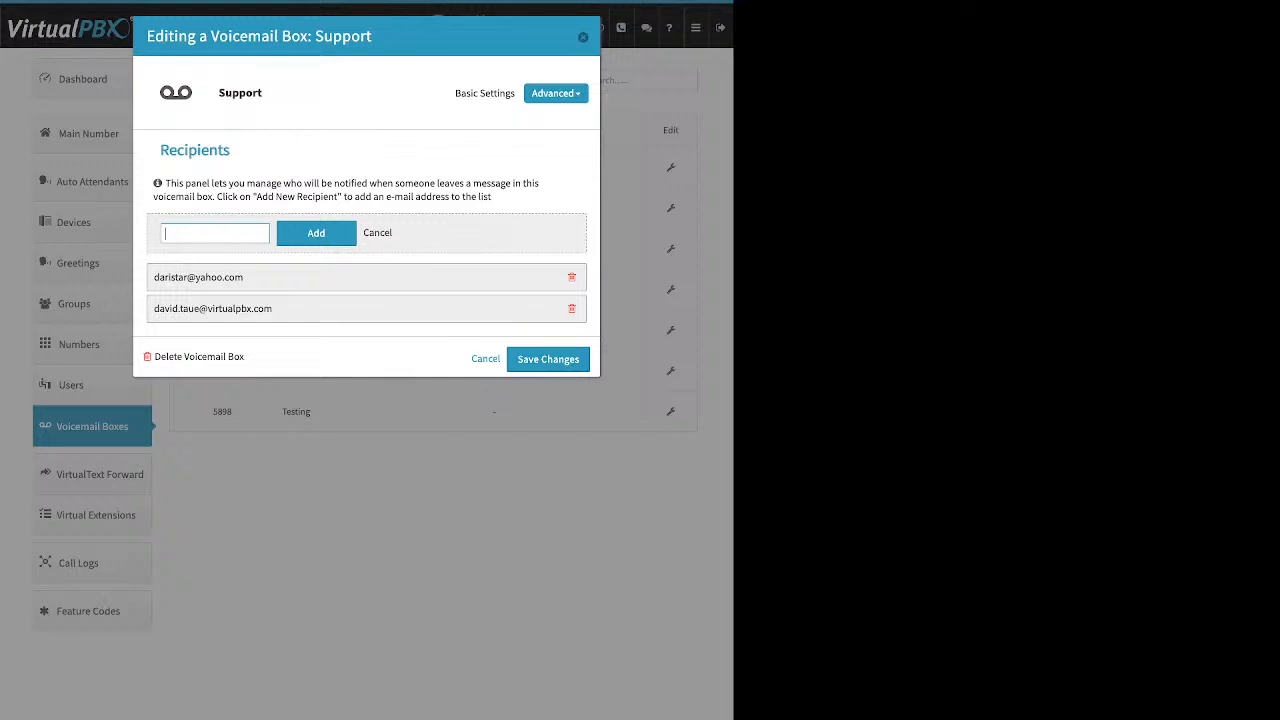
{"action": "left_click", "coordinate": [378, 233]}
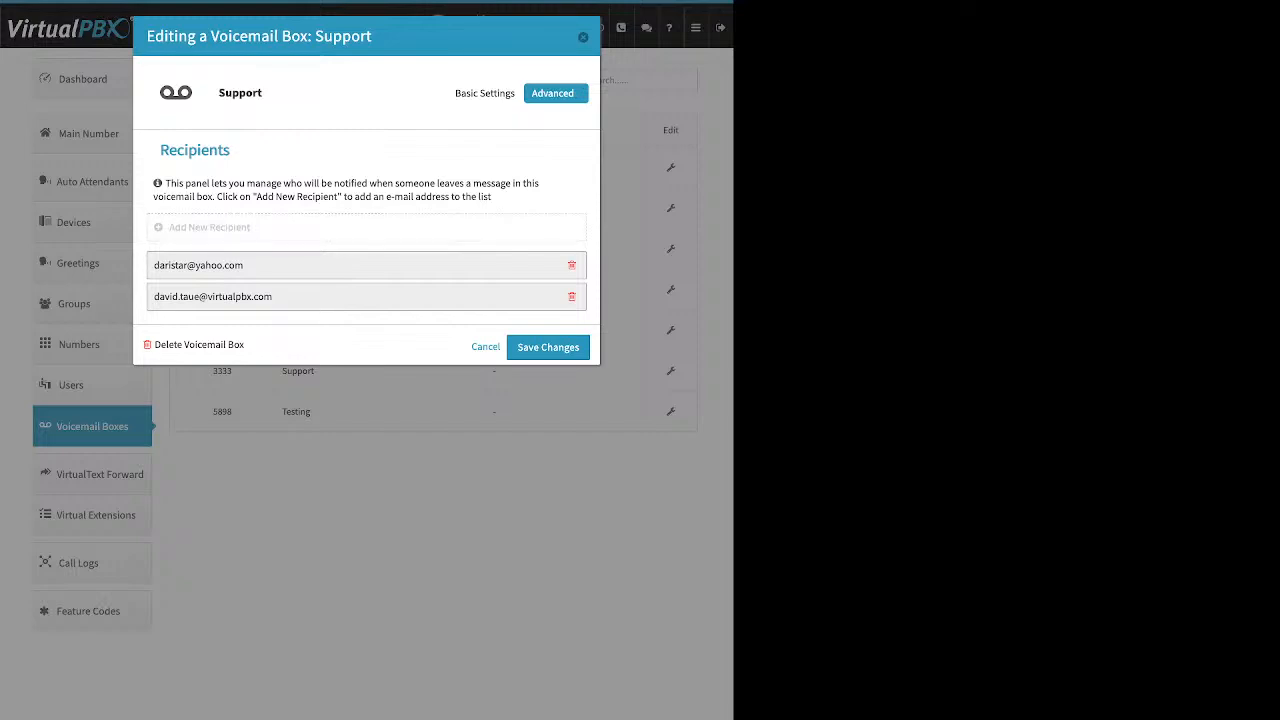
Review the Support box's Options checkboxes, then close the voicemail box editor.
{"action": "left_click", "coordinate": [556, 93]}
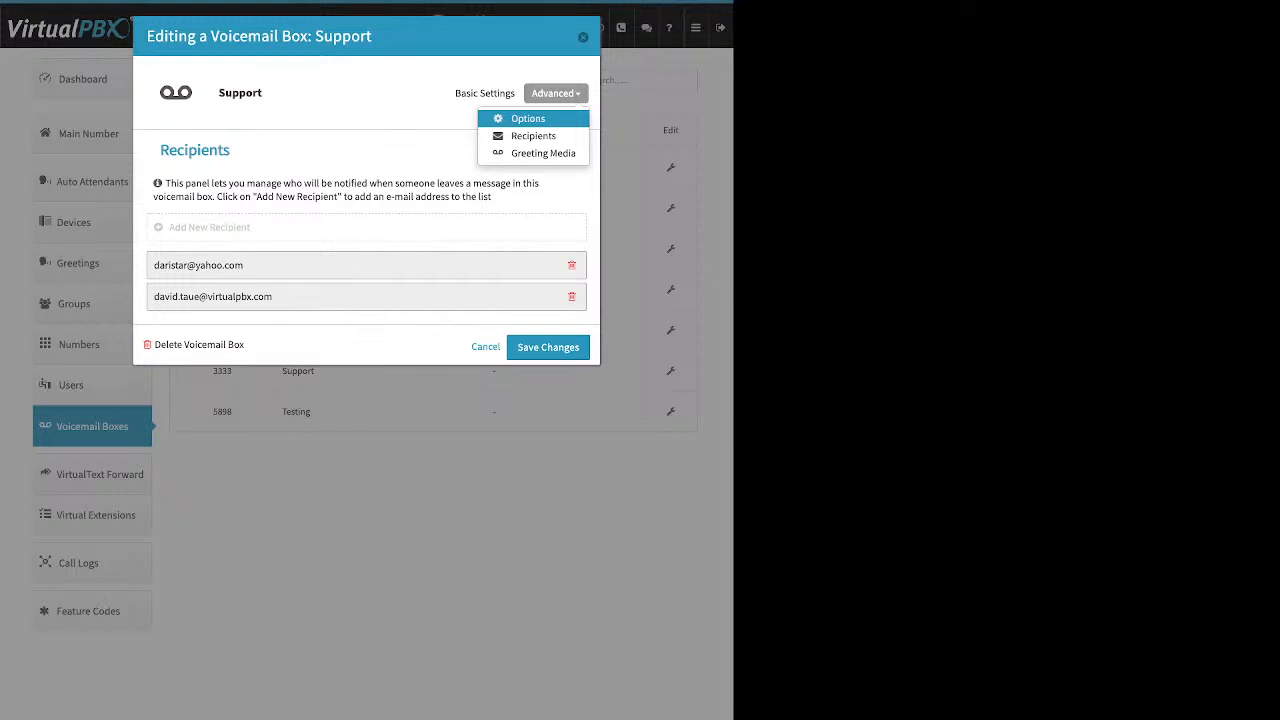
{"action": "left_click", "coordinate": [528, 118]}
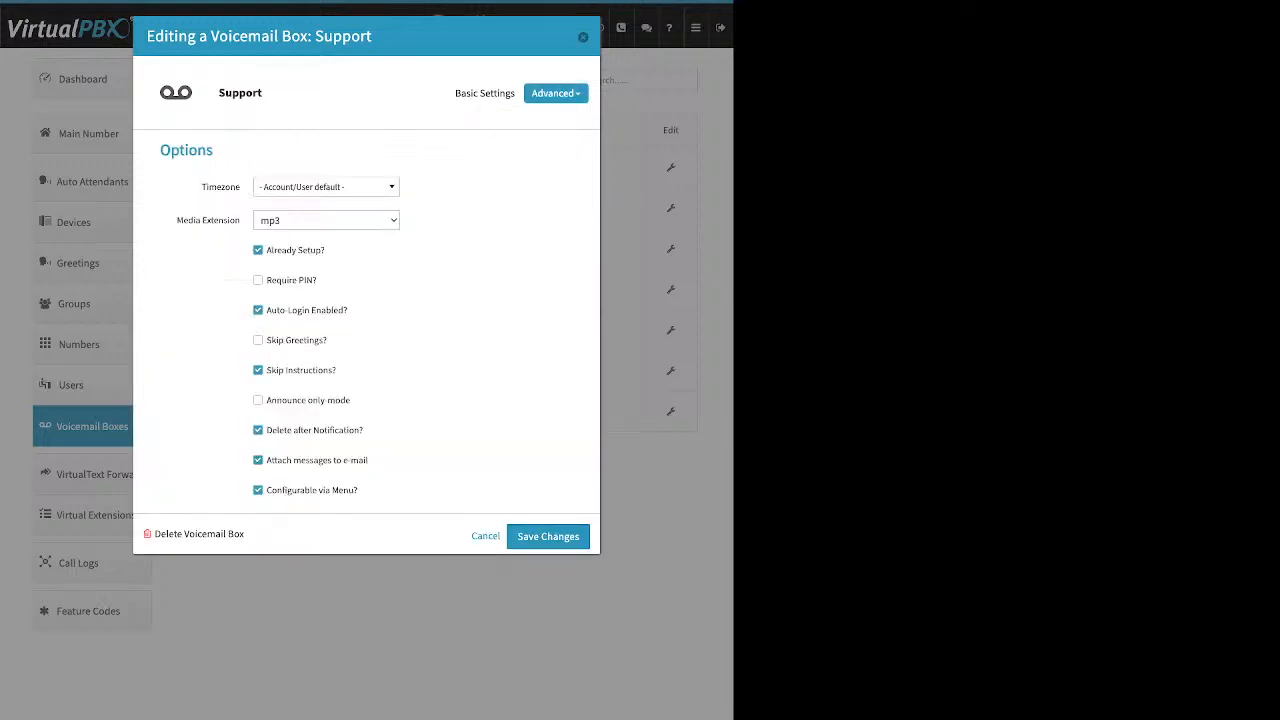
{"action": "left_click_drag", "start_coordinate": [326, 250], "coordinate": [265, 250]}
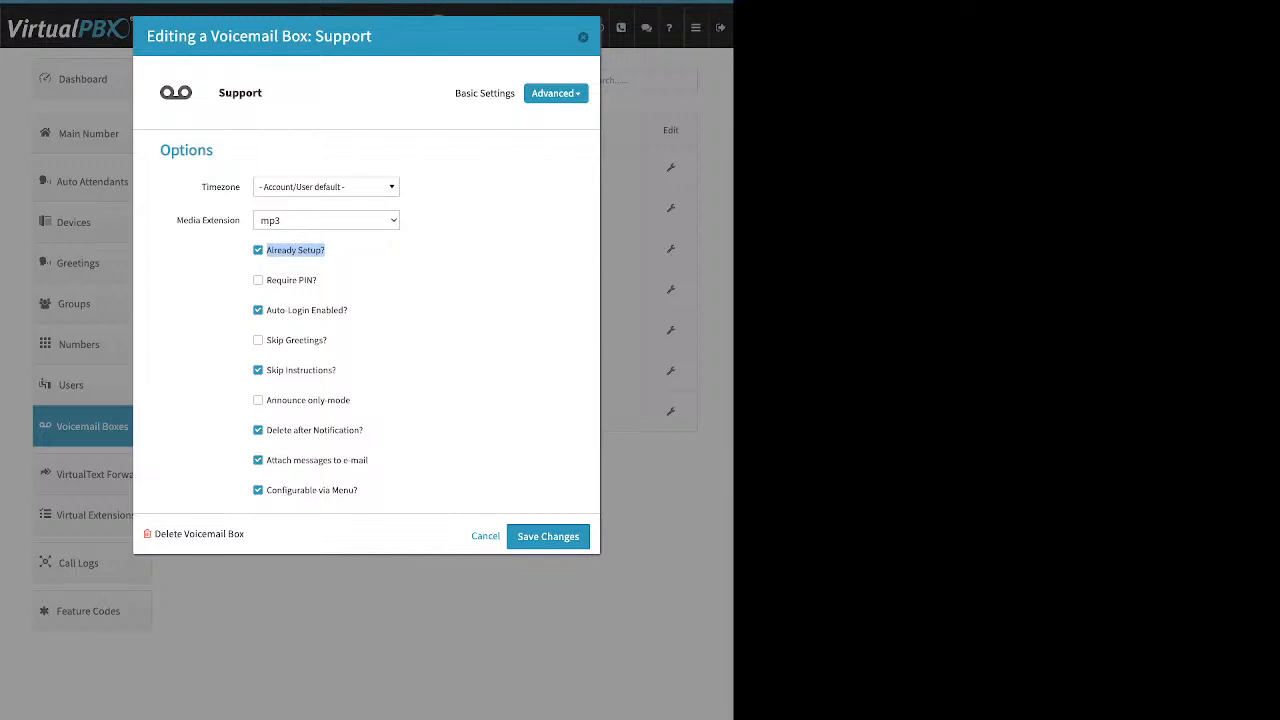
{"action": "left_click_drag", "start_coordinate": [366, 430], "coordinate": [265, 430]}
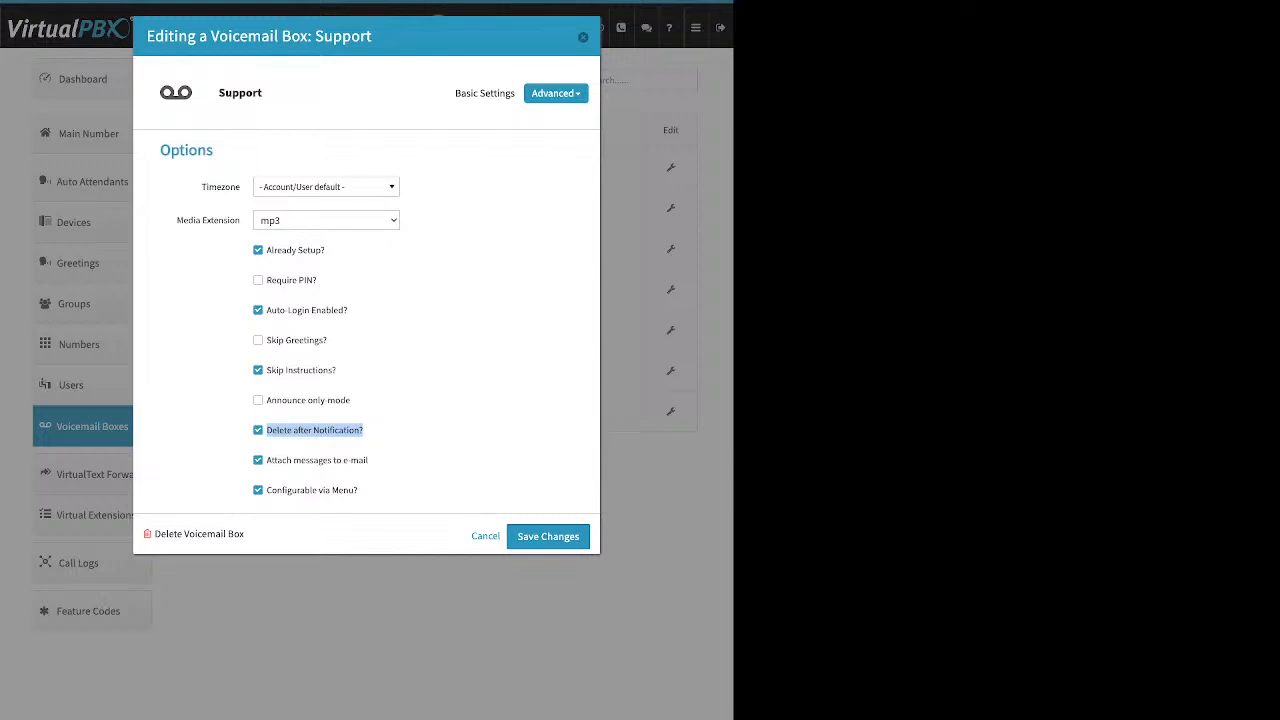
{"action": "left_click", "coordinate": [583, 37]}
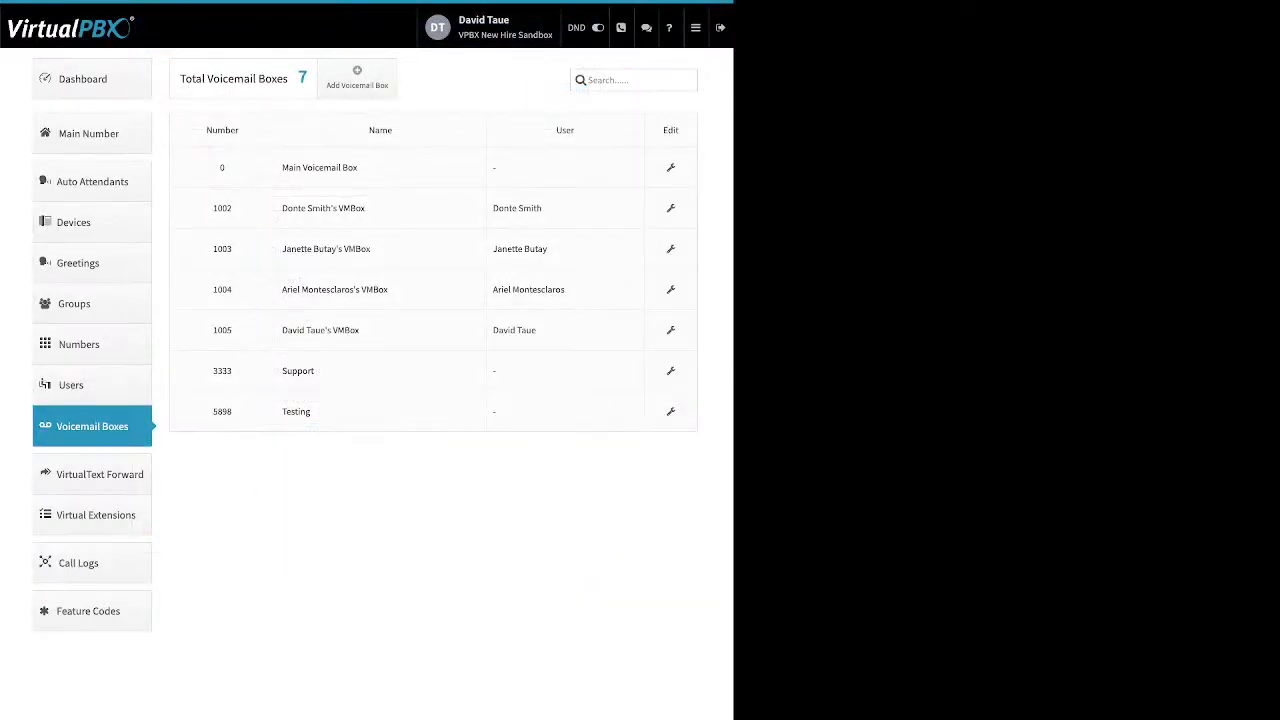
Open VirtualText Forward and review the Create VirtualText Forward form's Number, Email and Webhook fields, then close it.
{"action": "left_click", "coordinate": [92, 474]}
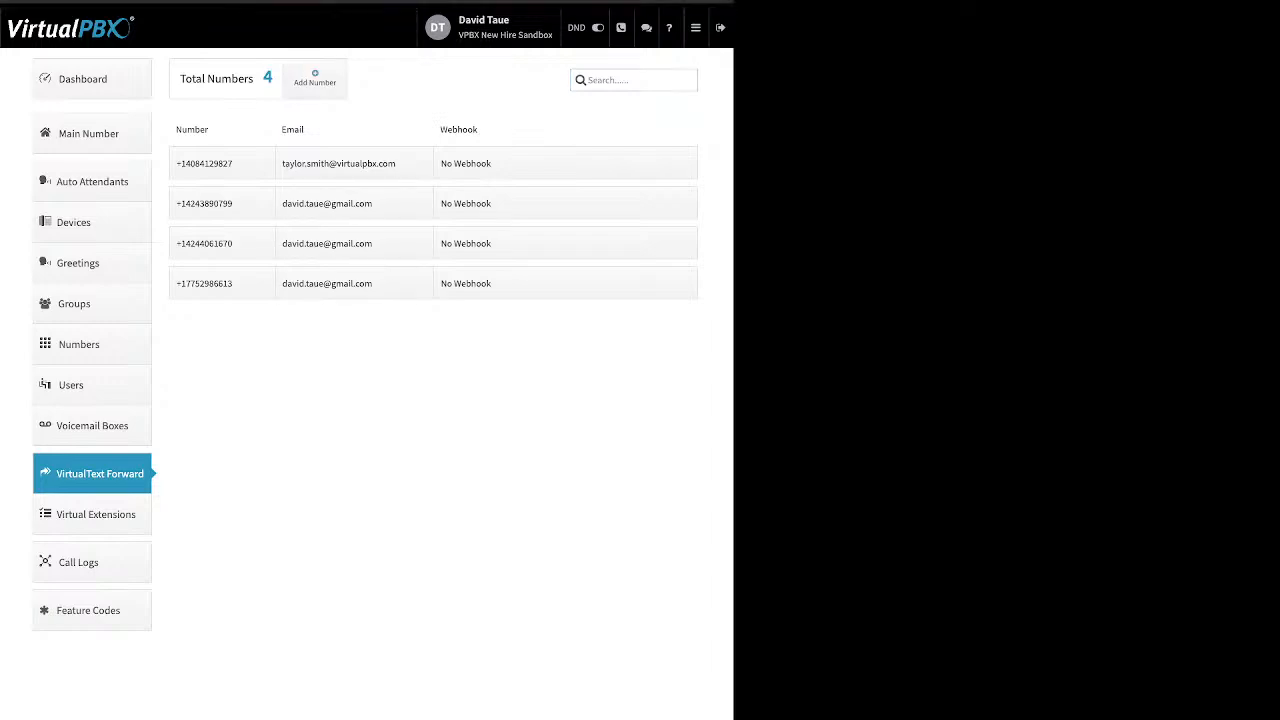
{"action": "left_click", "coordinate": [315, 78]}
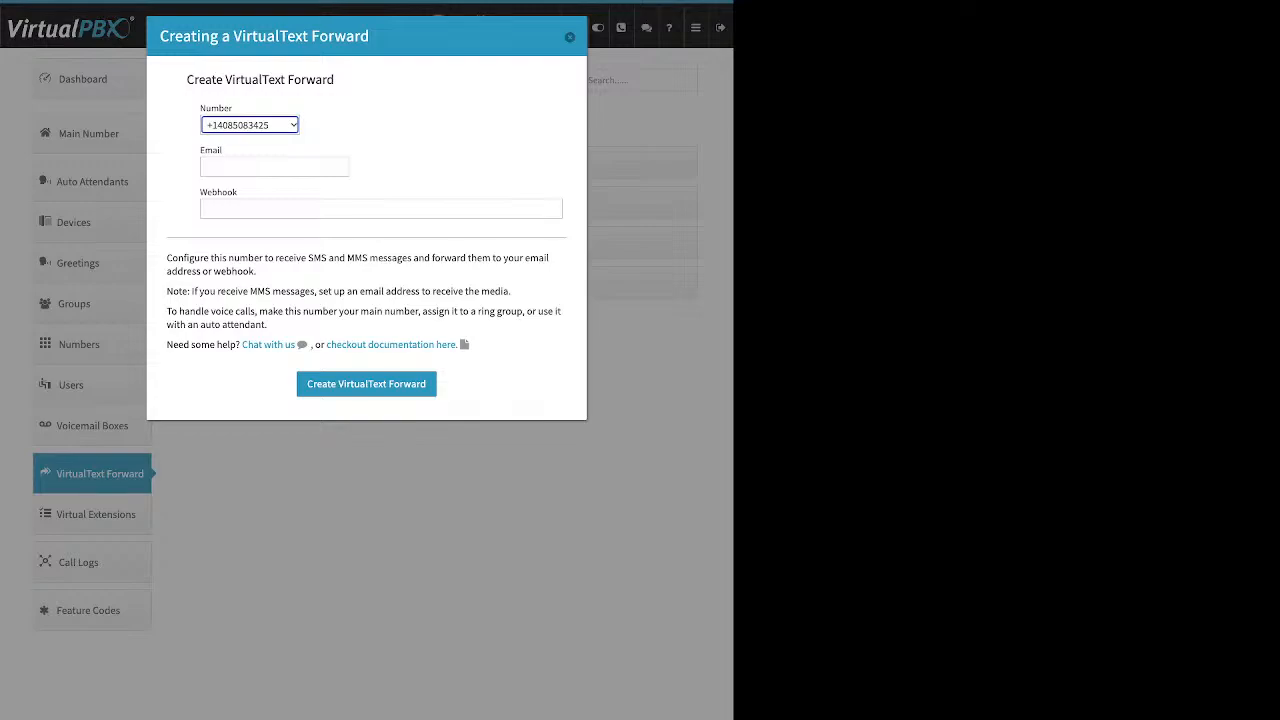
{"action": "left_click_drag", "start_coordinate": [232, 151], "coordinate": [205, 151]}
{"action": "left_click_drag", "start_coordinate": [238, 192], "coordinate": [207, 192]}
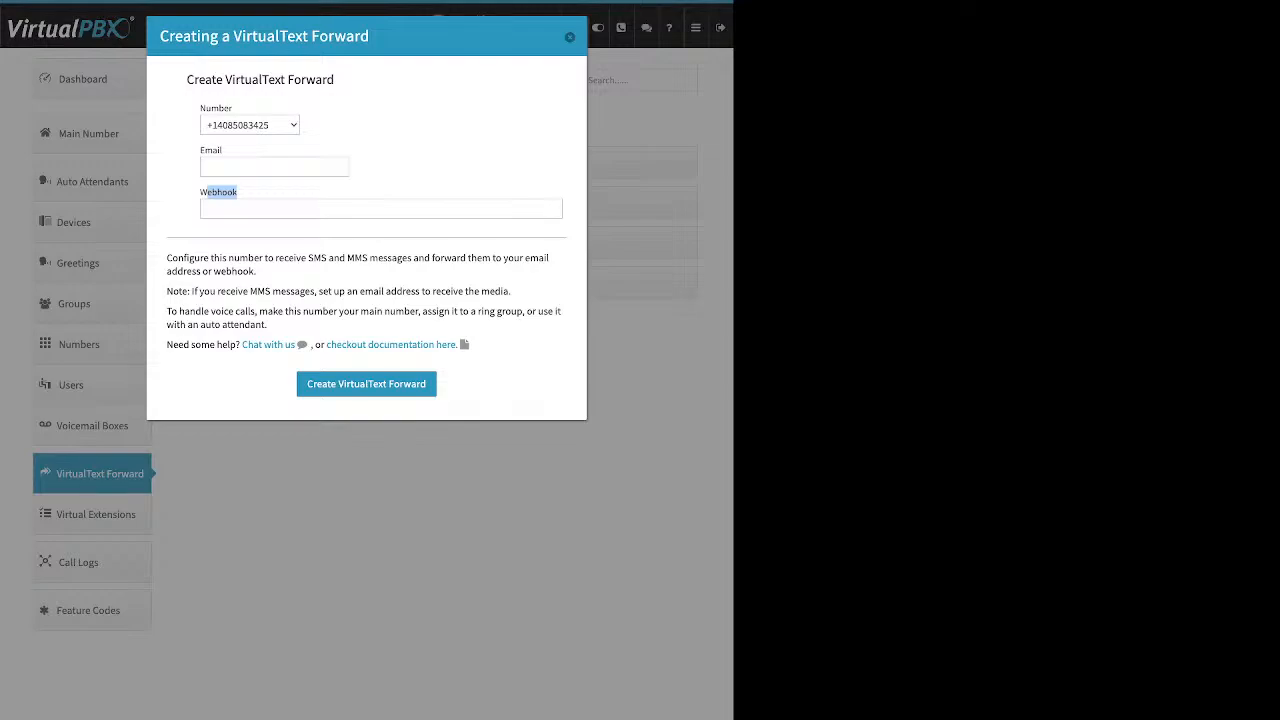
{"action": "left_click", "coordinate": [222, 151]}
{"action": "left_click_drag", "start_coordinate": [223, 151], "coordinate": [205, 151]}
{"action": "left_click", "coordinate": [570, 37]}
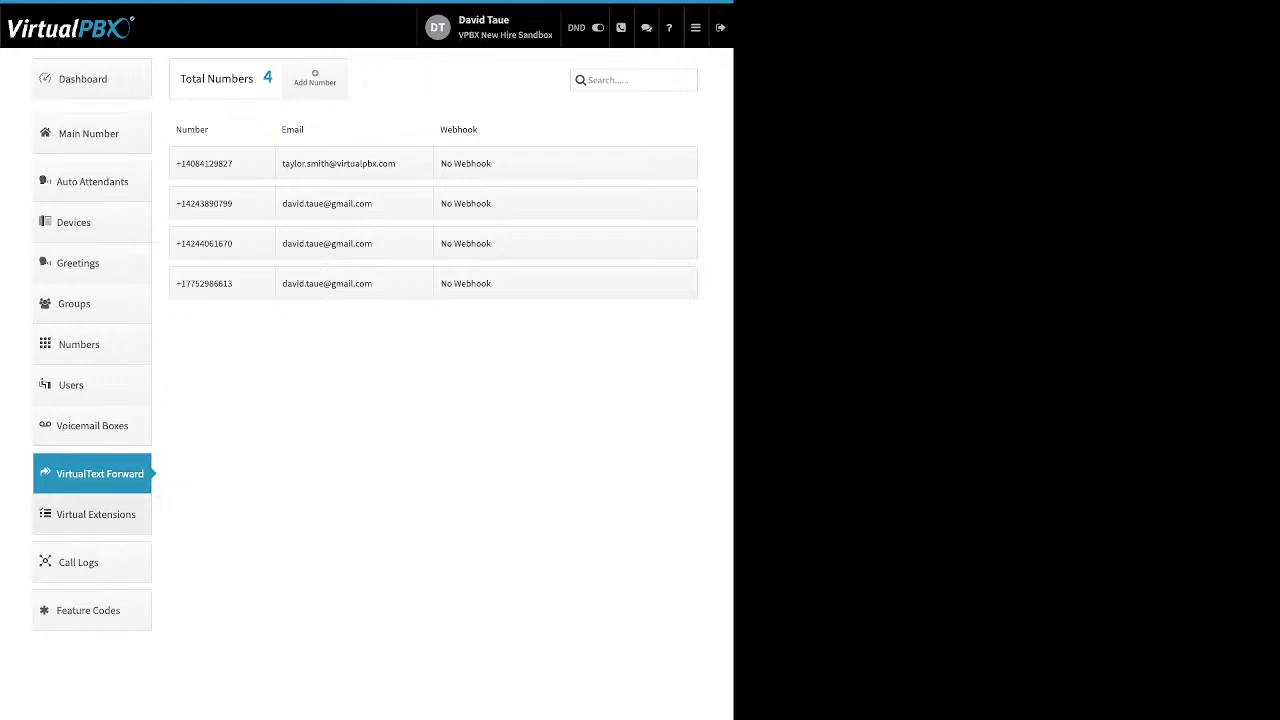
Open Virtual Extensions and review the new extension form's name and extension number fields, then close it.
{"action": "left_click", "coordinate": [95, 515]}
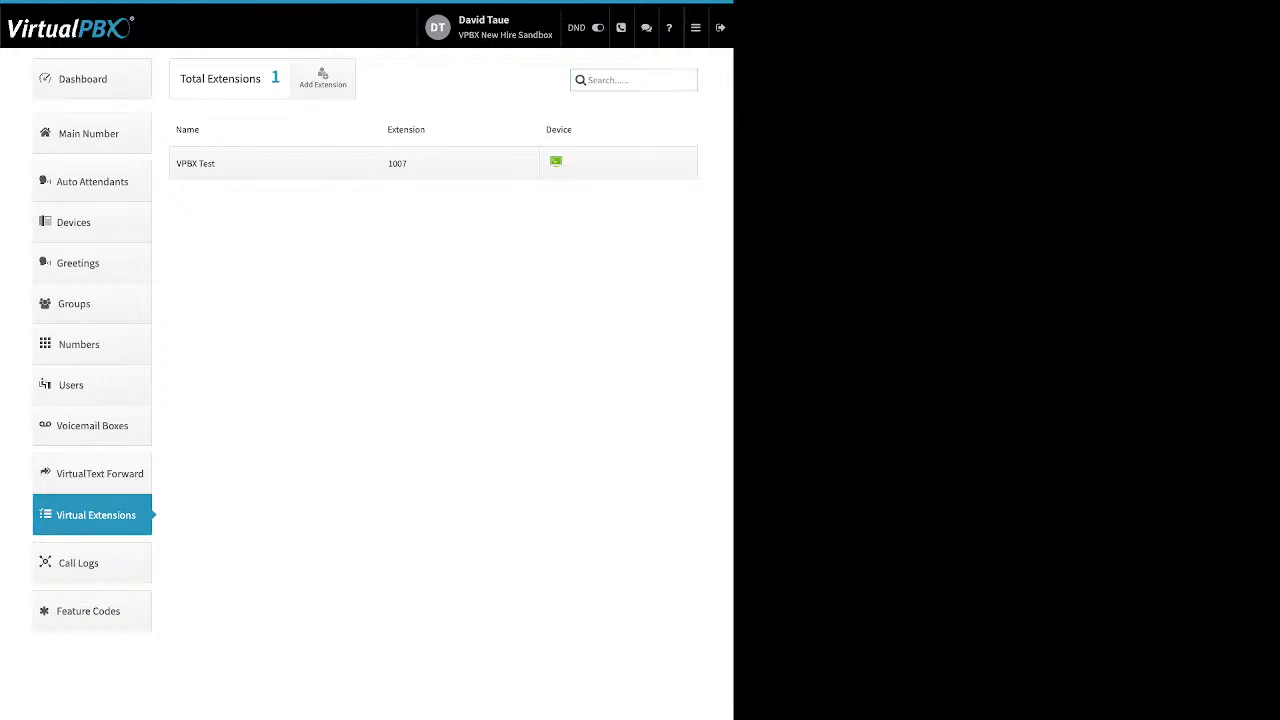
{"action": "left_click", "coordinate": [322, 78]}
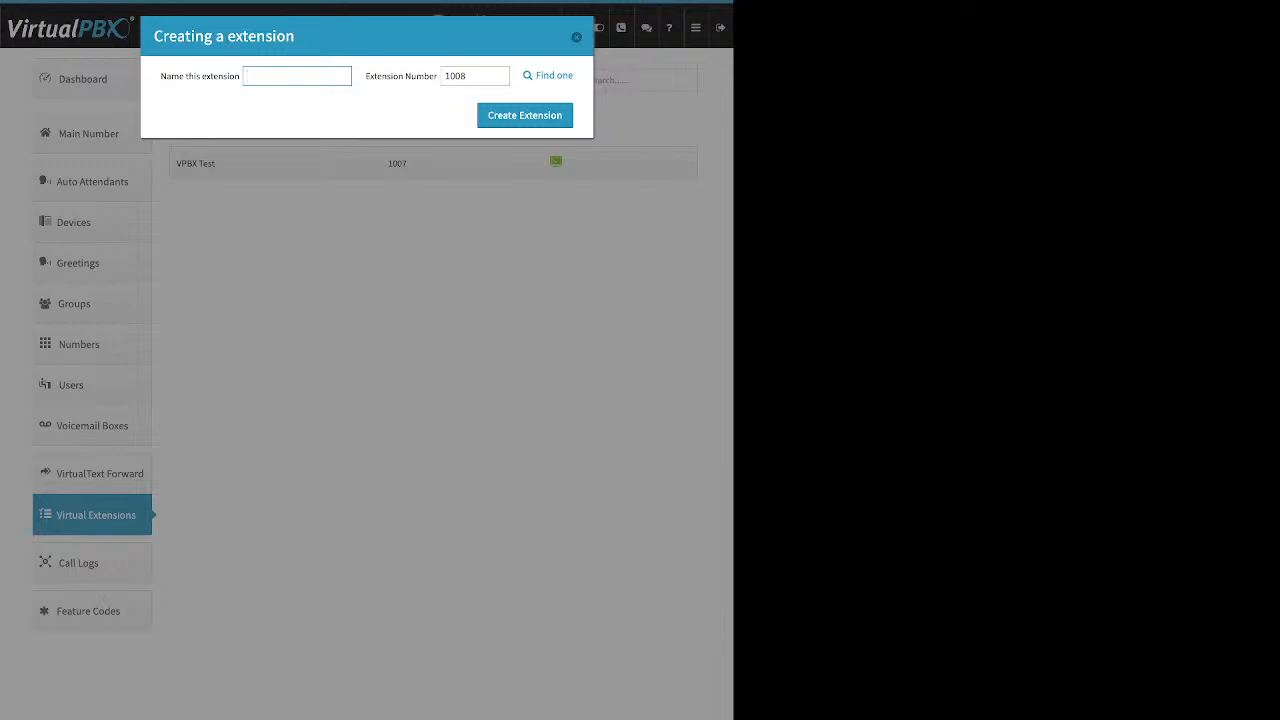
{"action": "left_click_drag", "start_coordinate": [161, 76], "coordinate": [228, 76]}
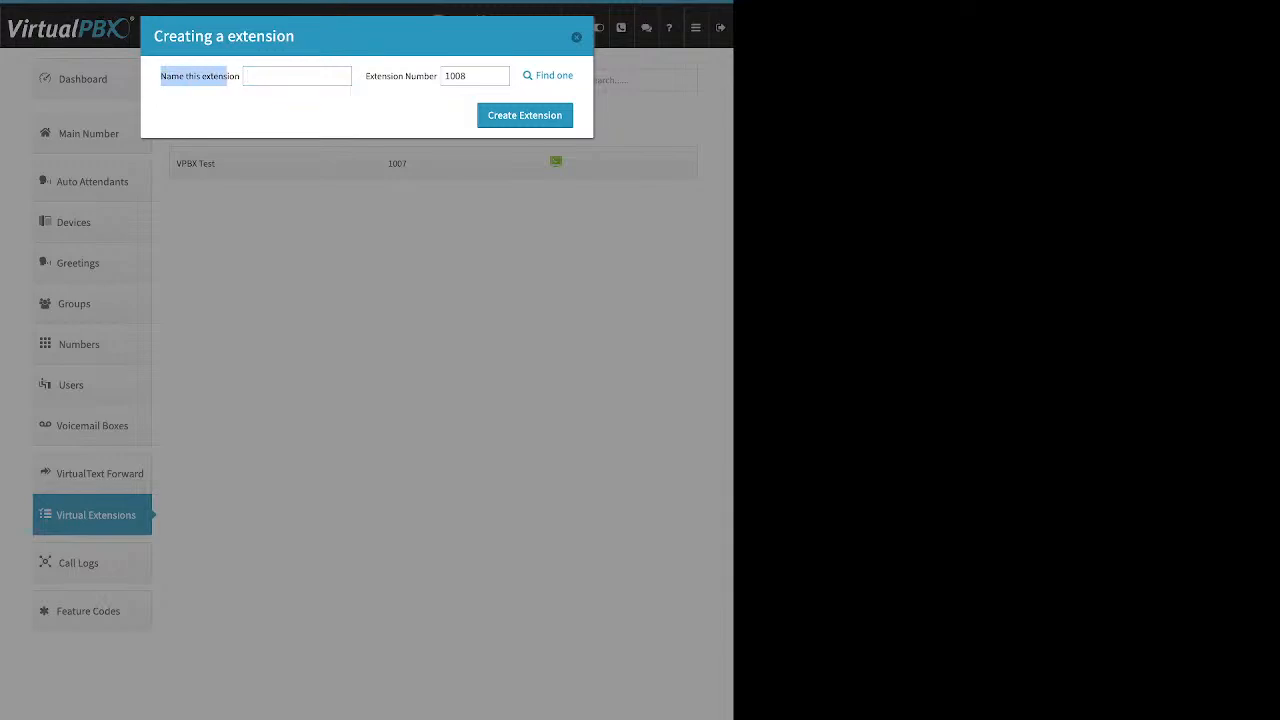
{"action": "left_click_drag", "start_coordinate": [370, 76], "coordinate": [416, 76]}
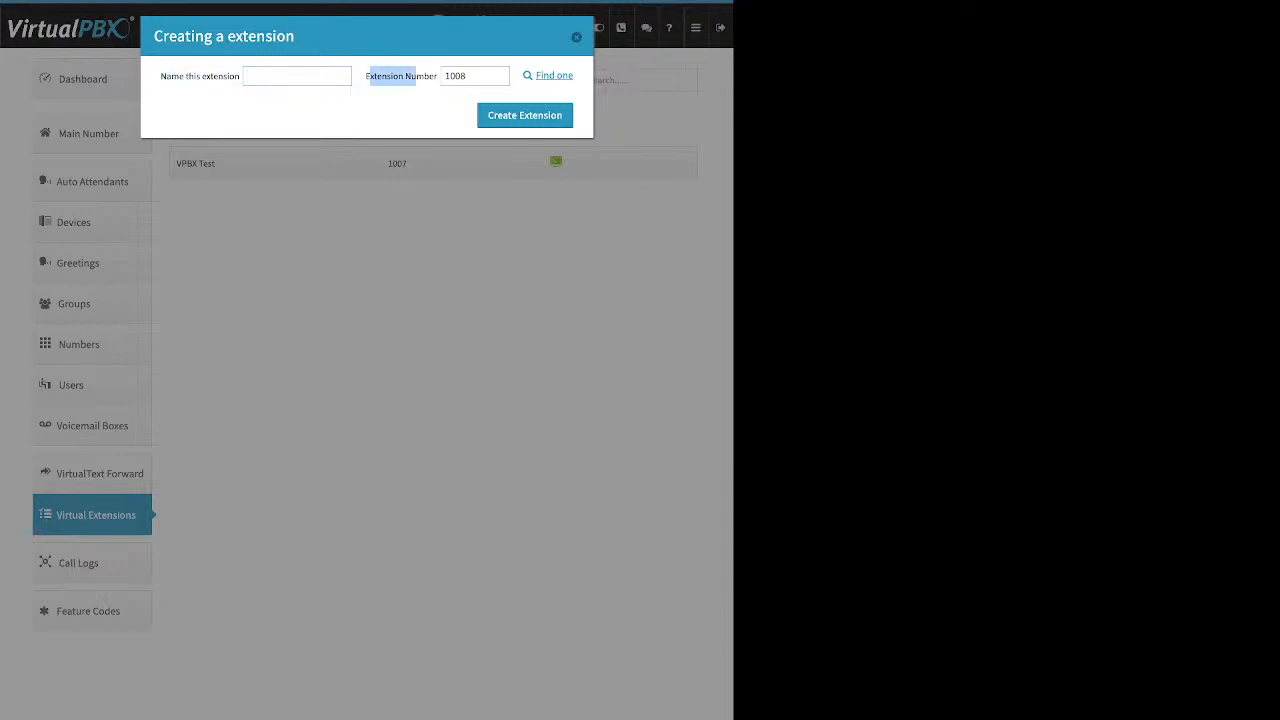
{"action": "left_click", "coordinate": [576, 37]}
Open the VPBX Test extension's device panel and review the Adding a Softphone form for a new Soft Phone device, then cancel.
{"action": "left_click", "coordinate": [557, 162]}
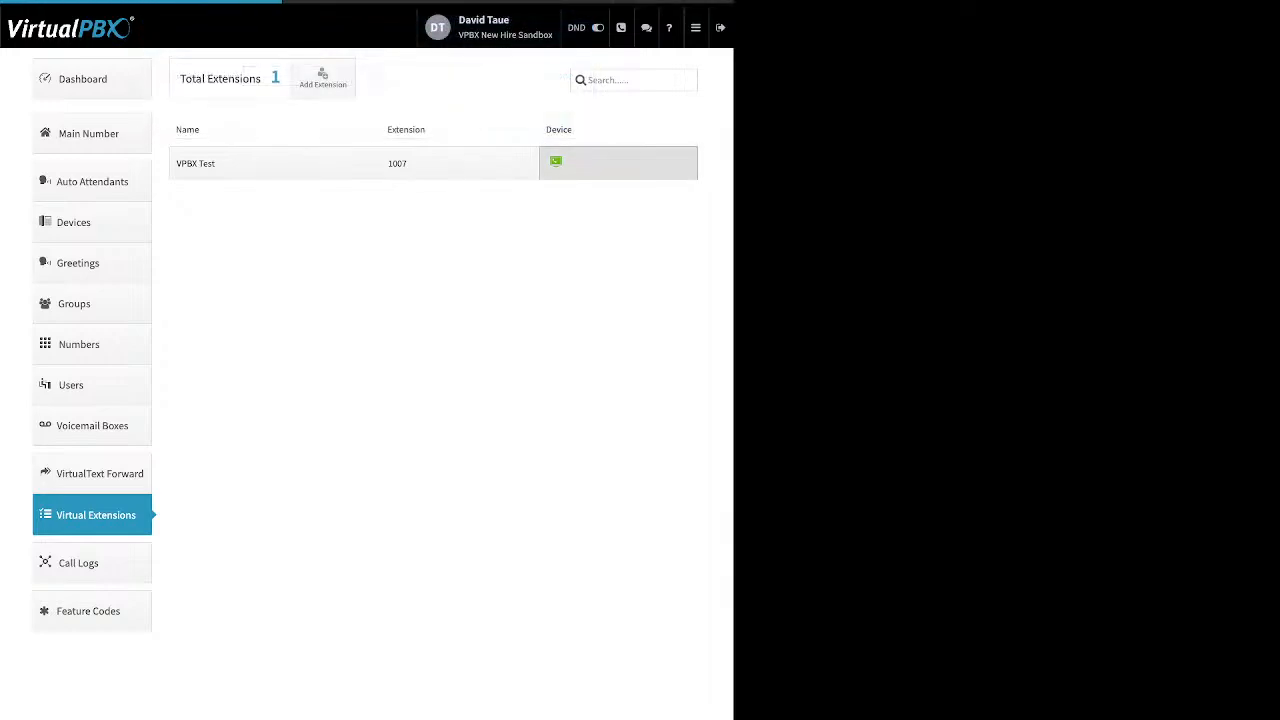
{"action": "left_click", "coordinate": [223, 206]}
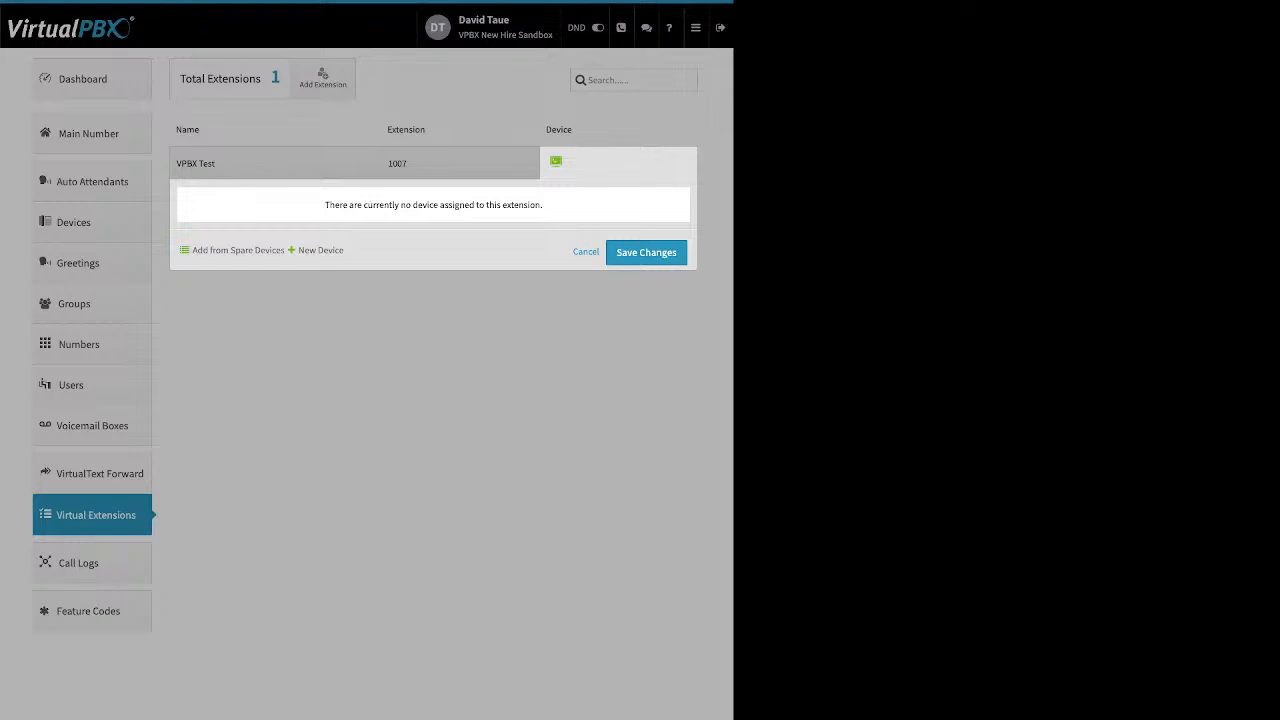
{"action": "left_click", "coordinate": [320, 250]}
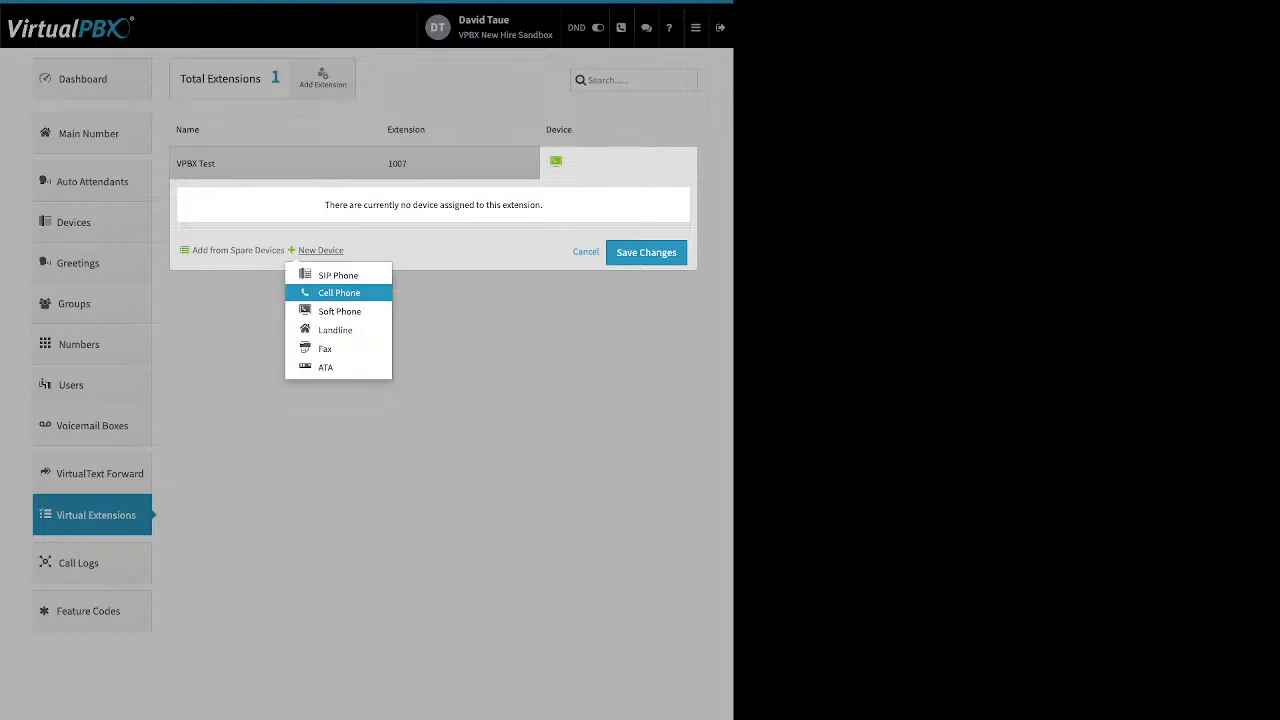
{"action": "left_click", "coordinate": [339, 311]}
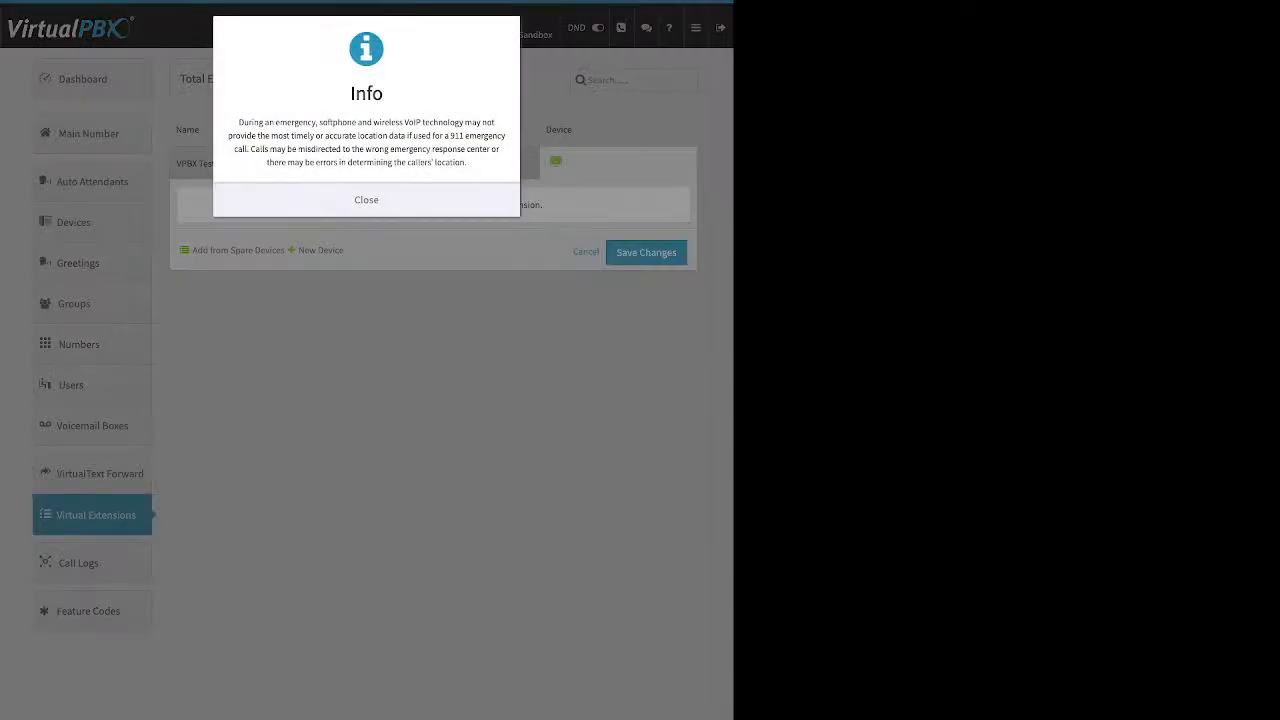
{"action": "left_click", "coordinate": [366, 200]}
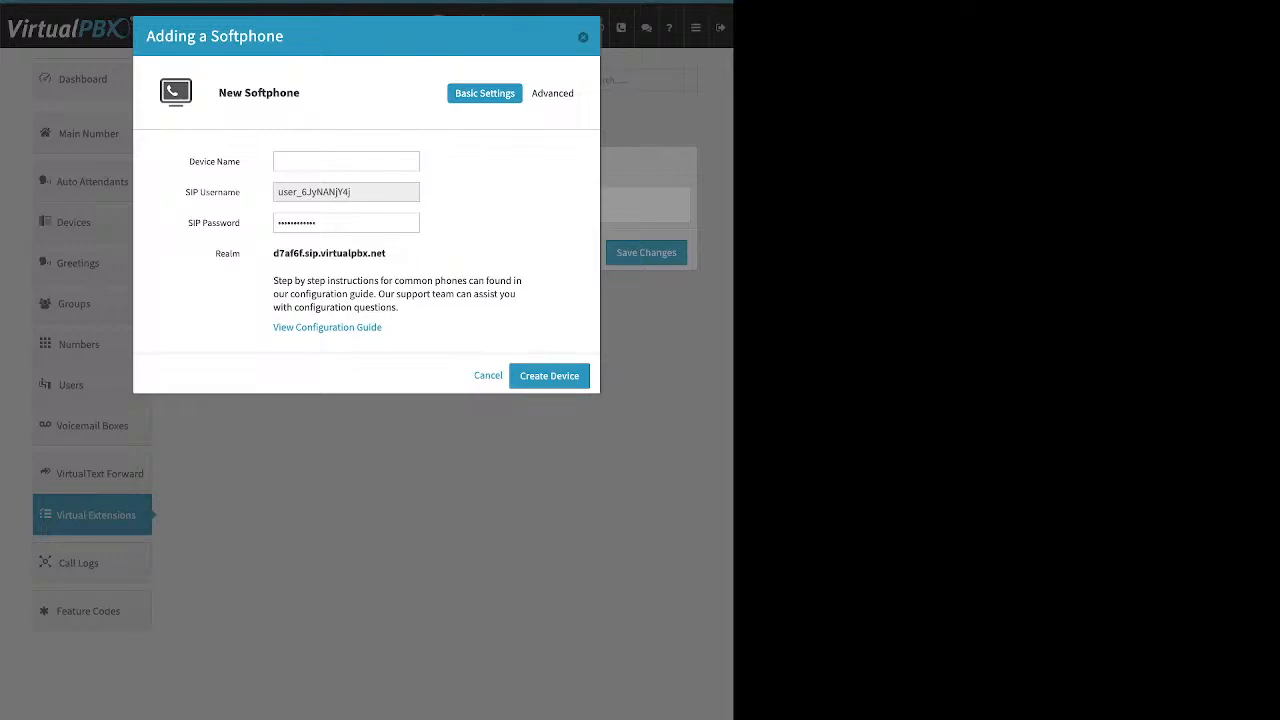
{"action": "key", "text": "Escape"}
{"action": "left_click", "coordinate": [320, 250]}
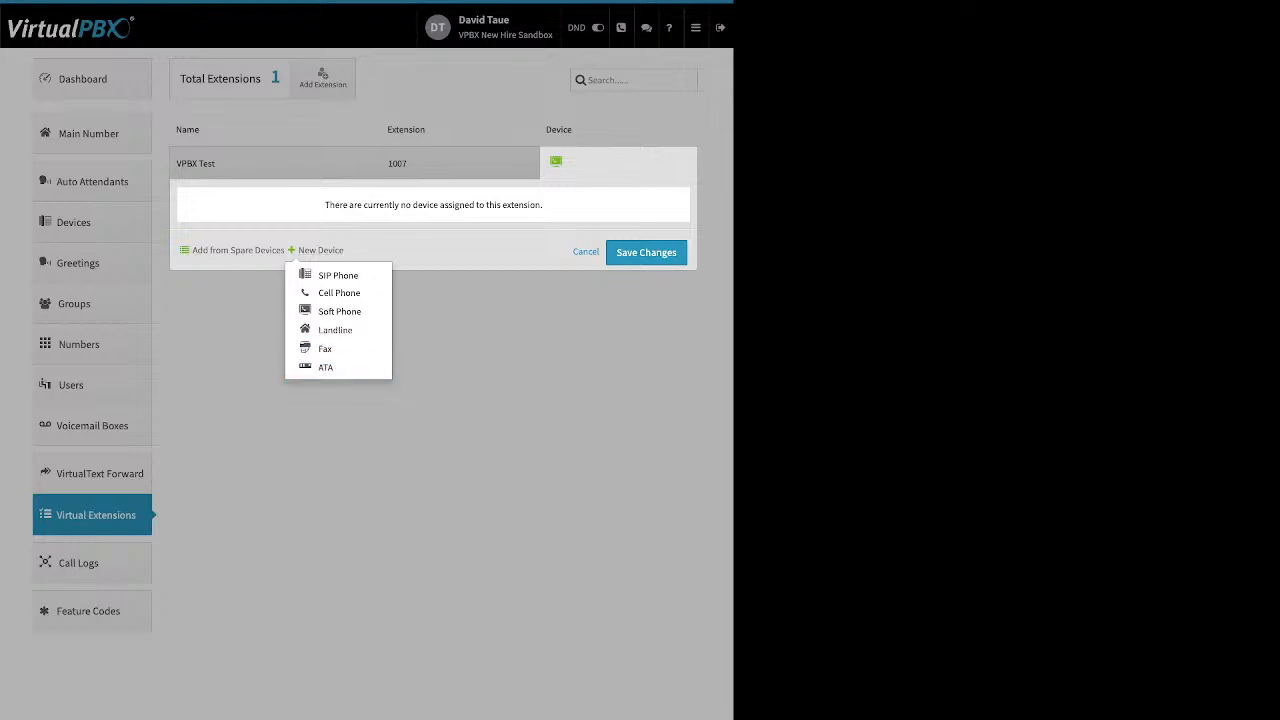
{"action": "left_click", "coordinate": [586, 252]}
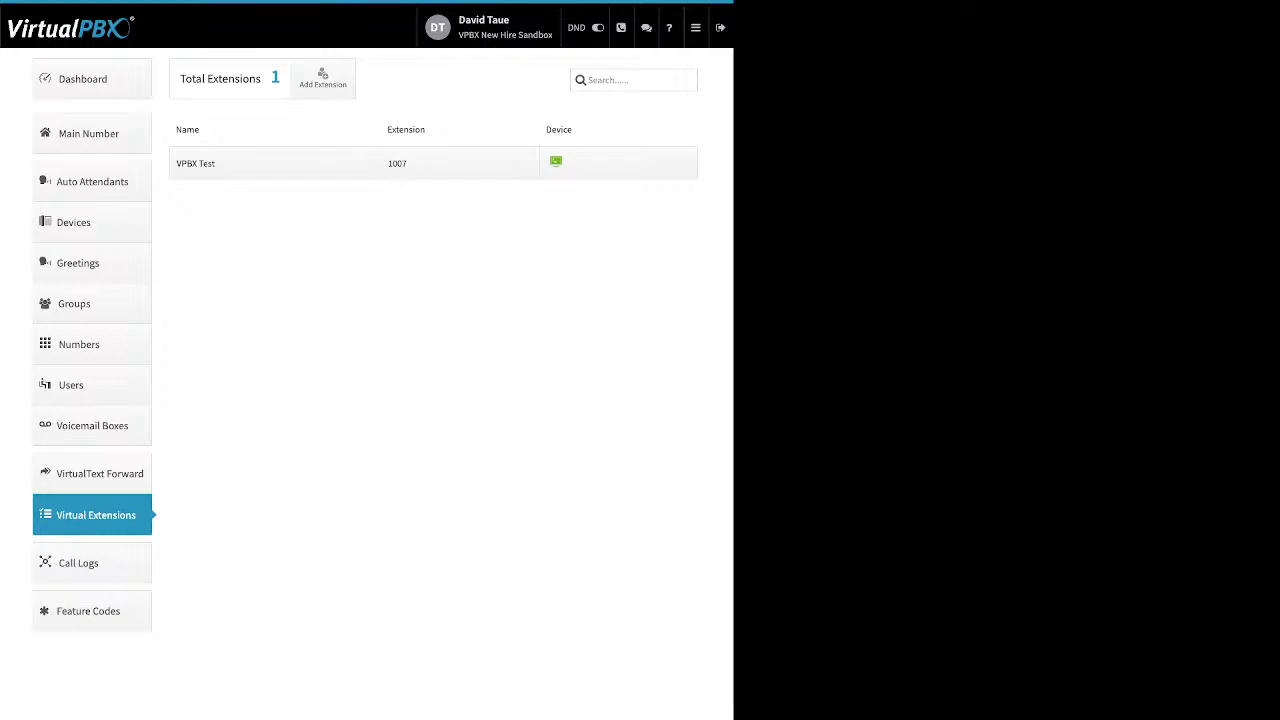
Open Call Logs and view the calls listed for This Week and This Month.
{"action": "left_click", "coordinate": [92, 563]}
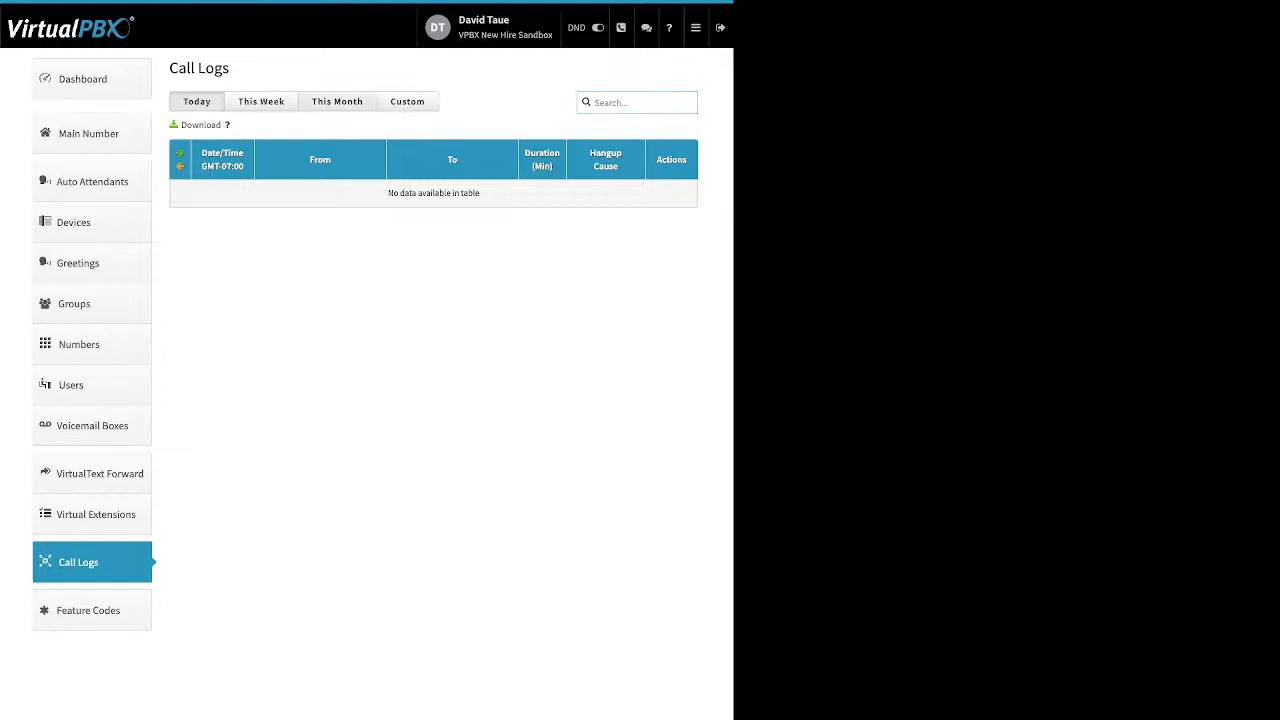
{"action": "left_click", "coordinate": [262, 102]}
{"action": "left_click", "coordinate": [337, 102]}
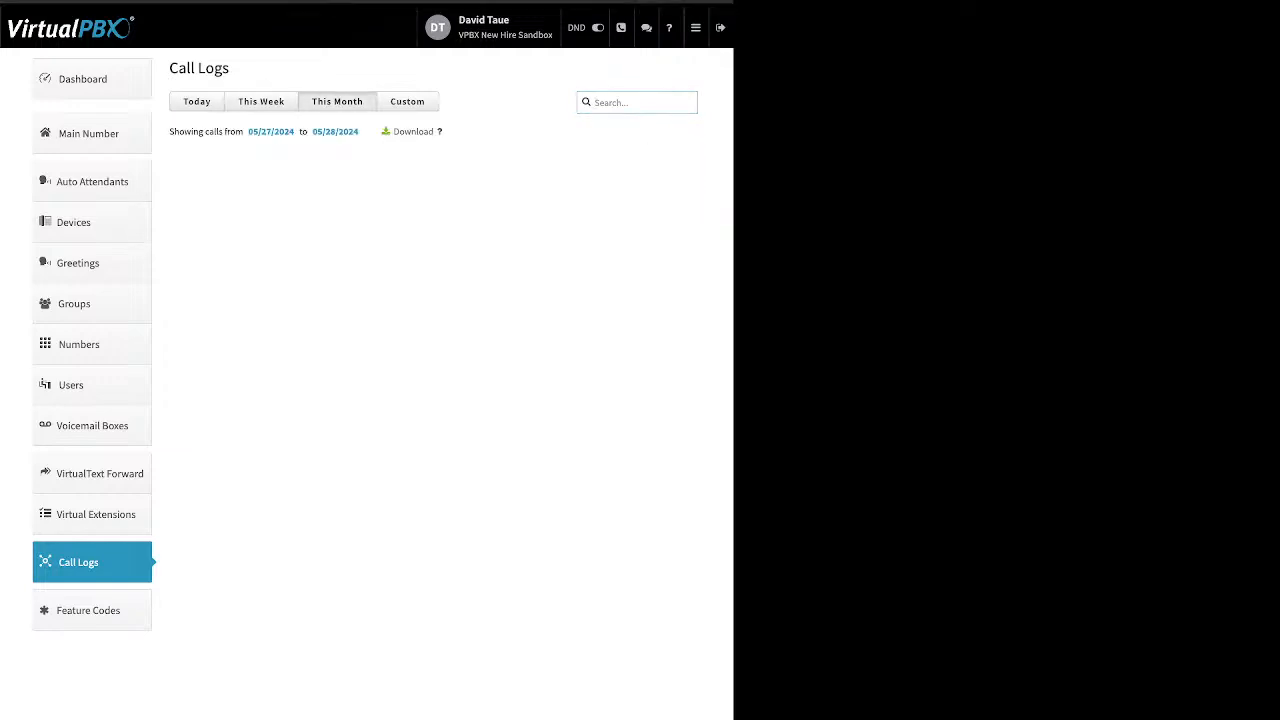
{"action": "scroll", "coordinate": [432, 314], "scroll_direction": "down", "scroll_amount": 5}
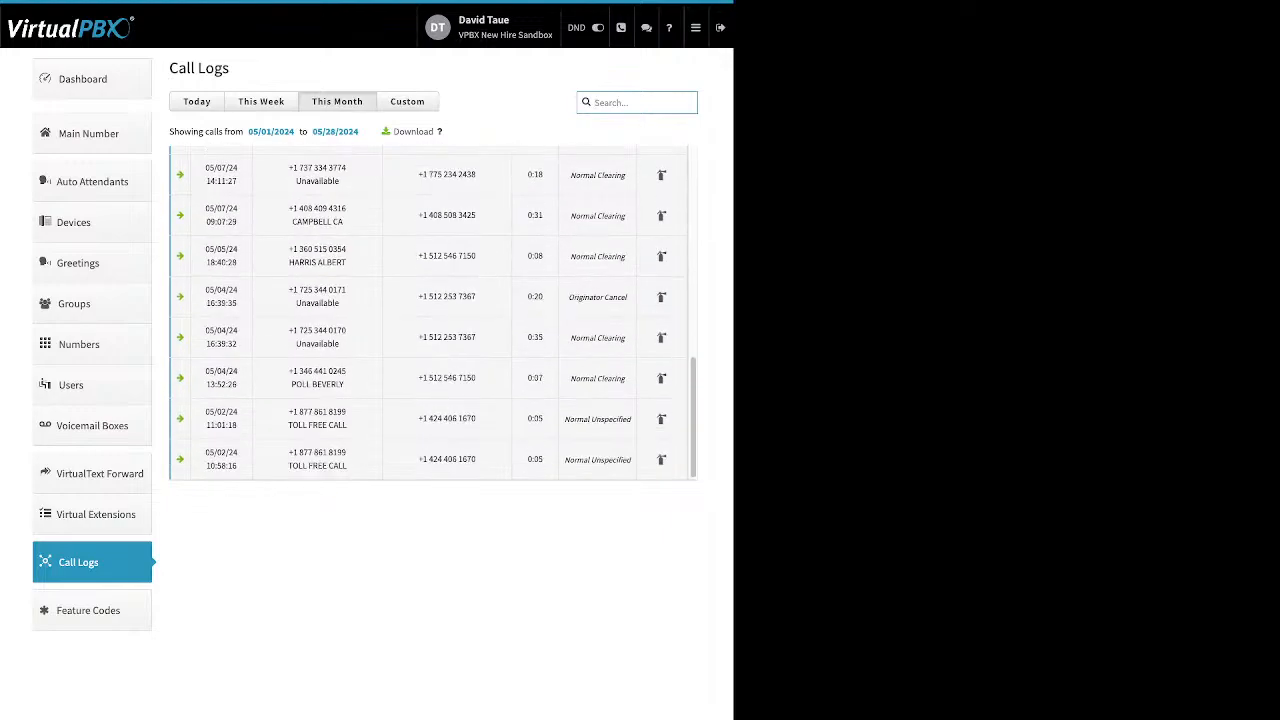
Filter the call logs with a custom date range starting 01/01/2024.
{"action": "left_click", "coordinate": [407, 102]}
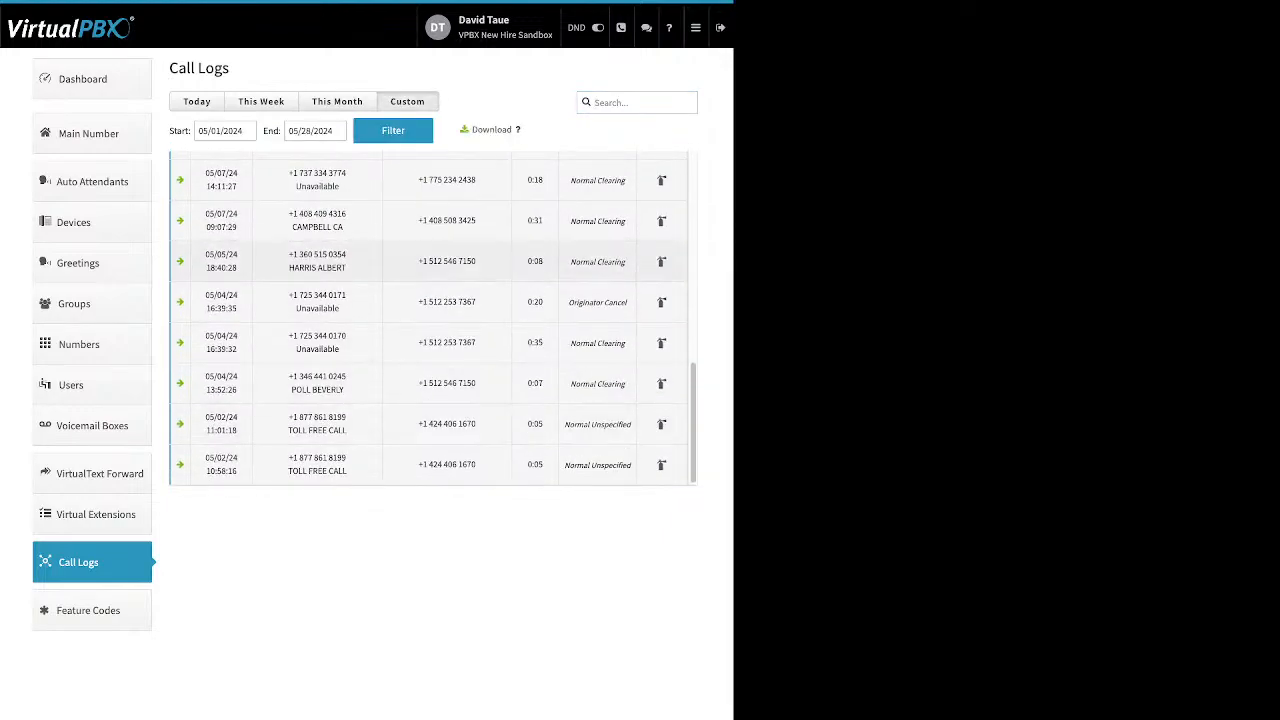
{"action": "left_click", "coordinate": [212, 131]}
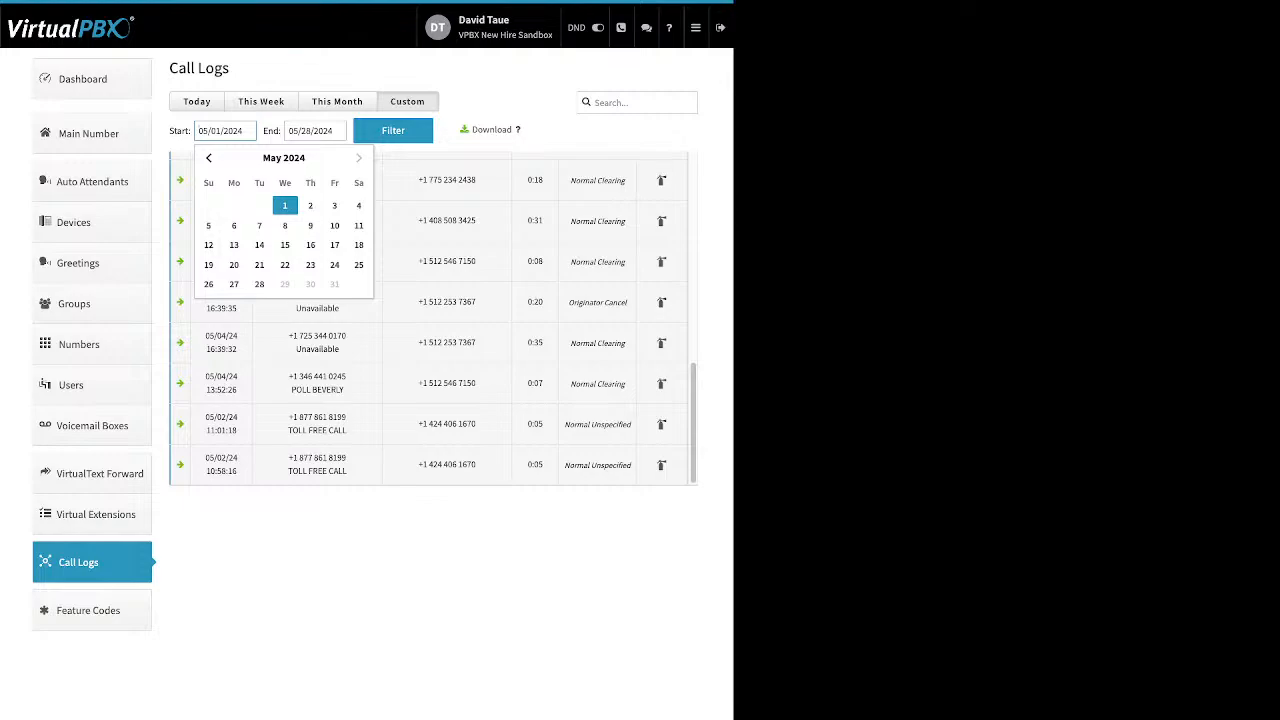
{"action": "left_click", "coordinate": [209, 158]}
{"action": "left_click", "coordinate": [209, 158]}
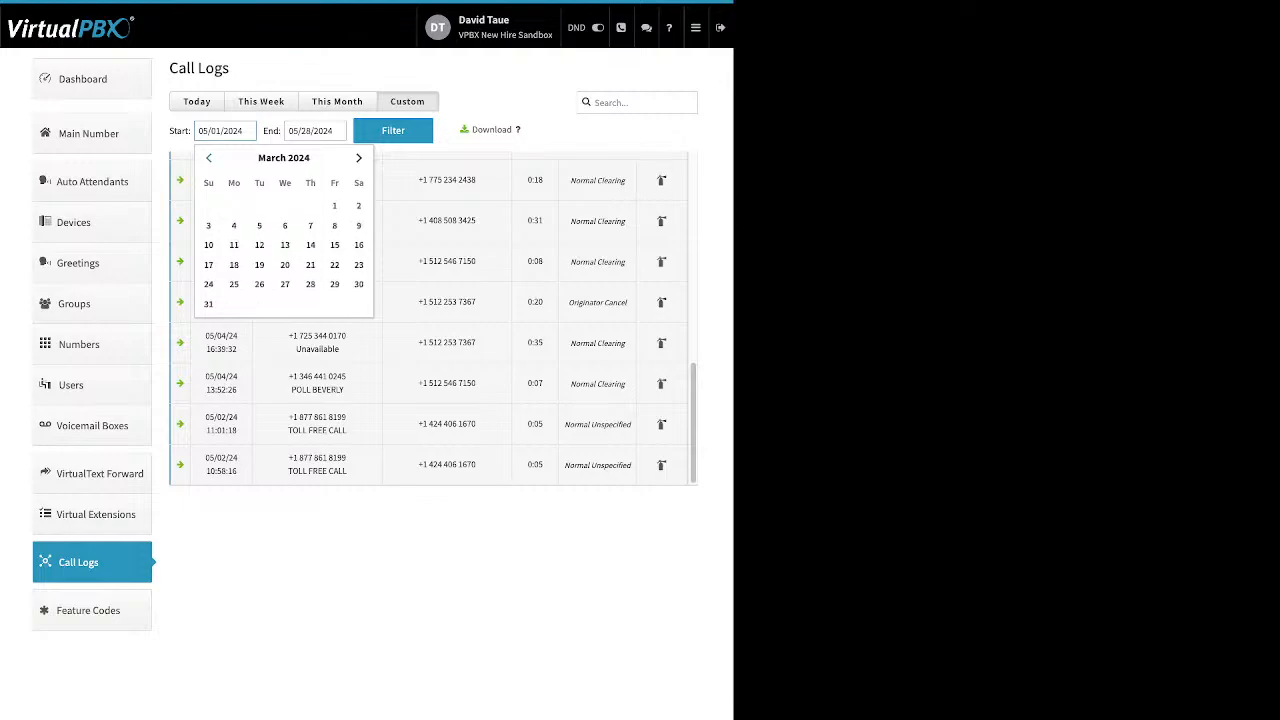
{"action": "left_click", "coordinate": [209, 158]}
{"action": "left_click", "coordinate": [209, 158]}
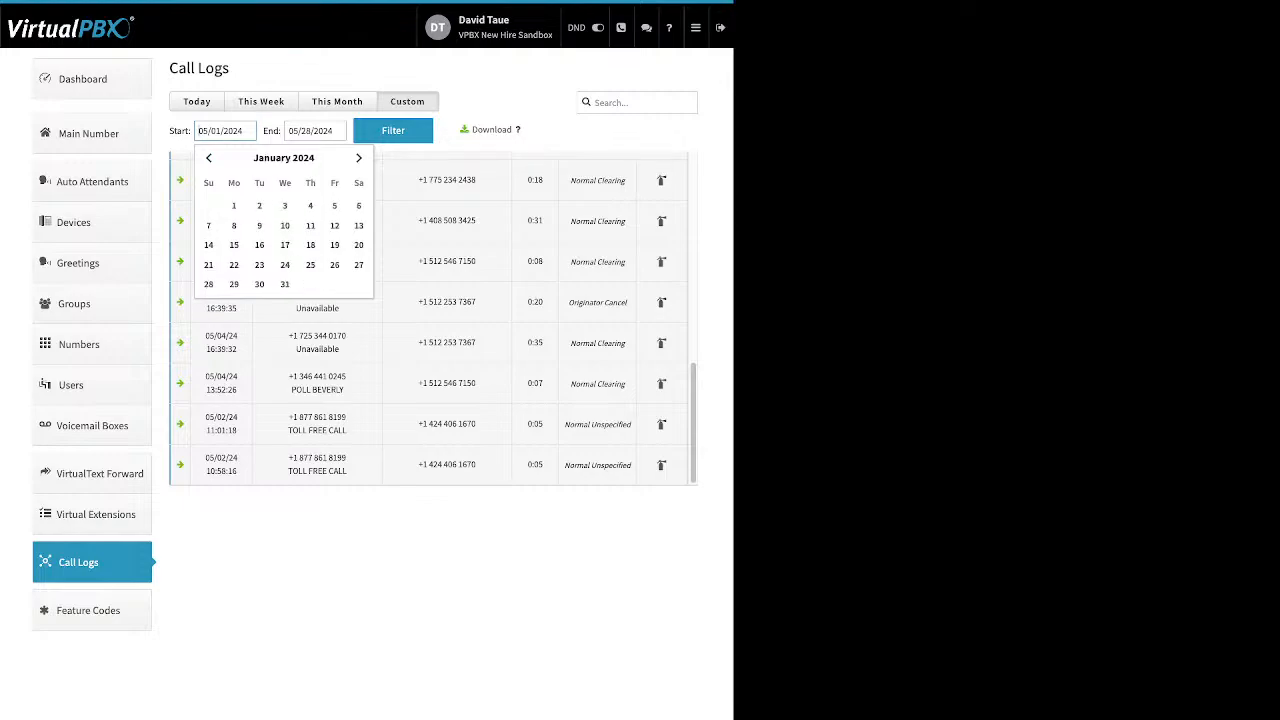
{"action": "left_click", "coordinate": [234, 205]}
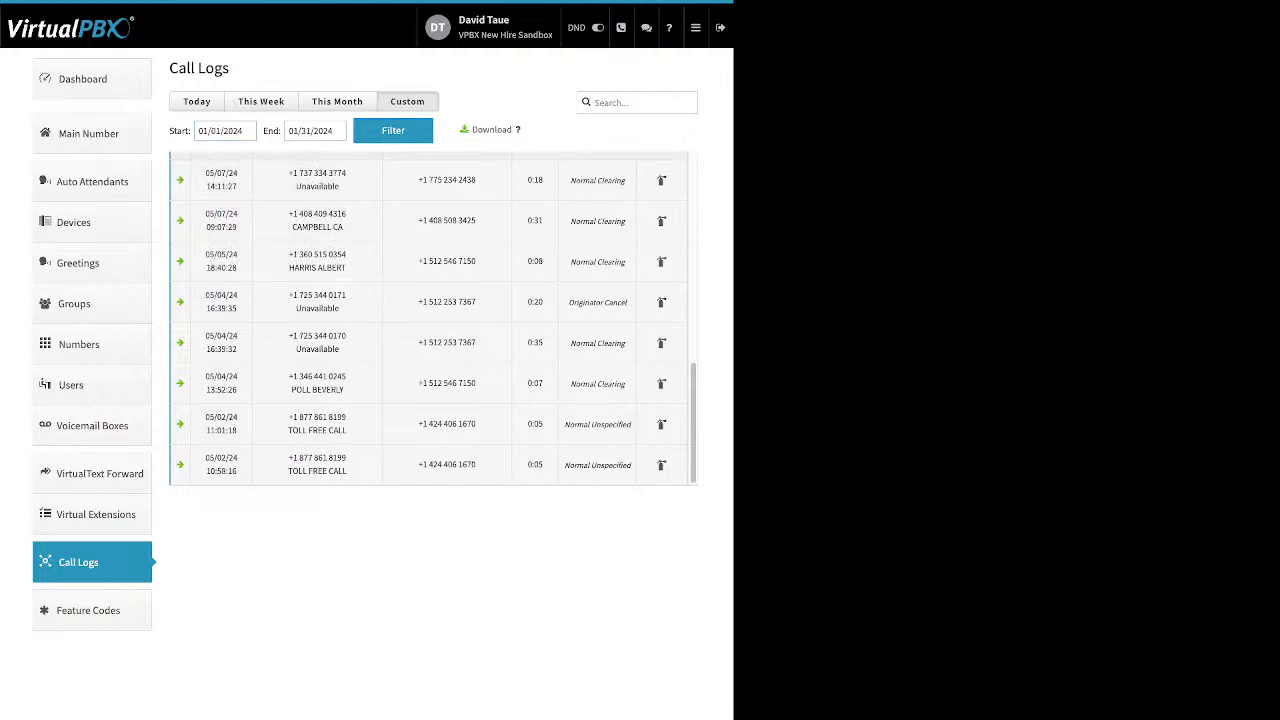
{"action": "left_click", "coordinate": [393, 131]}
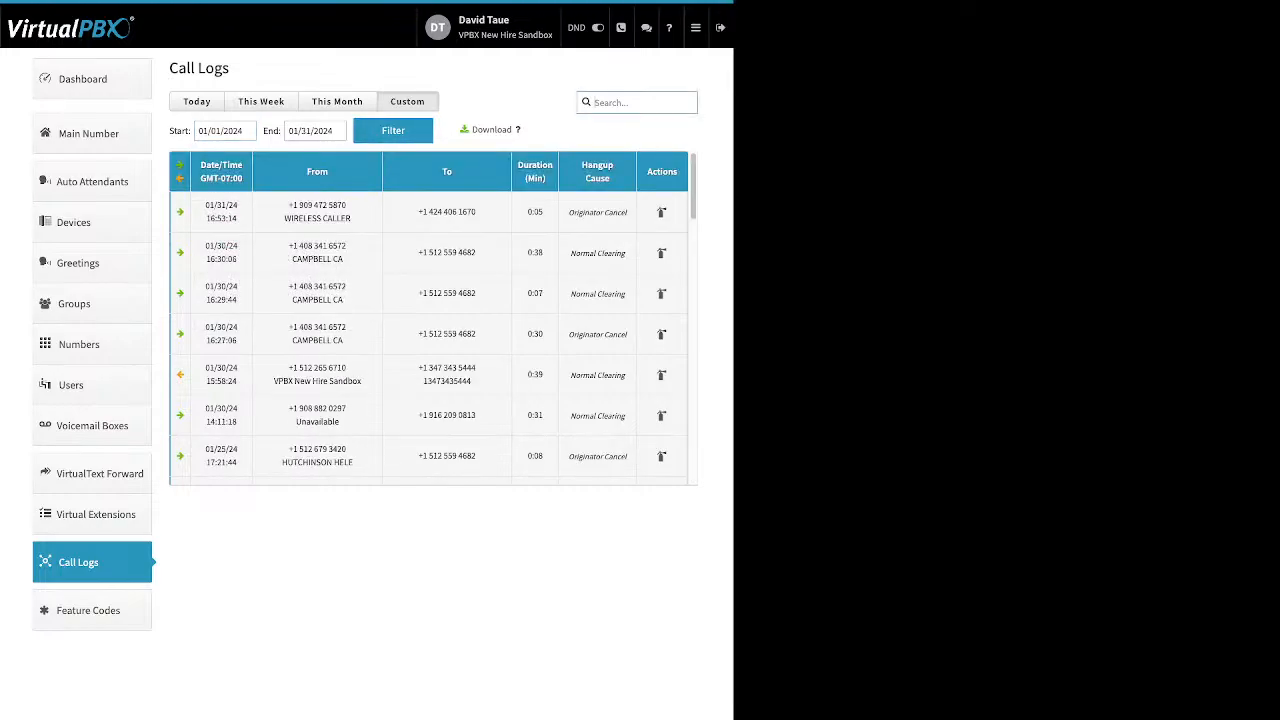
Expand individual call log entries to examine the call legs of each call.
{"action": "scroll", "coordinate": [433, 316], "scroll_direction": "down", "scroll_amount": 10}
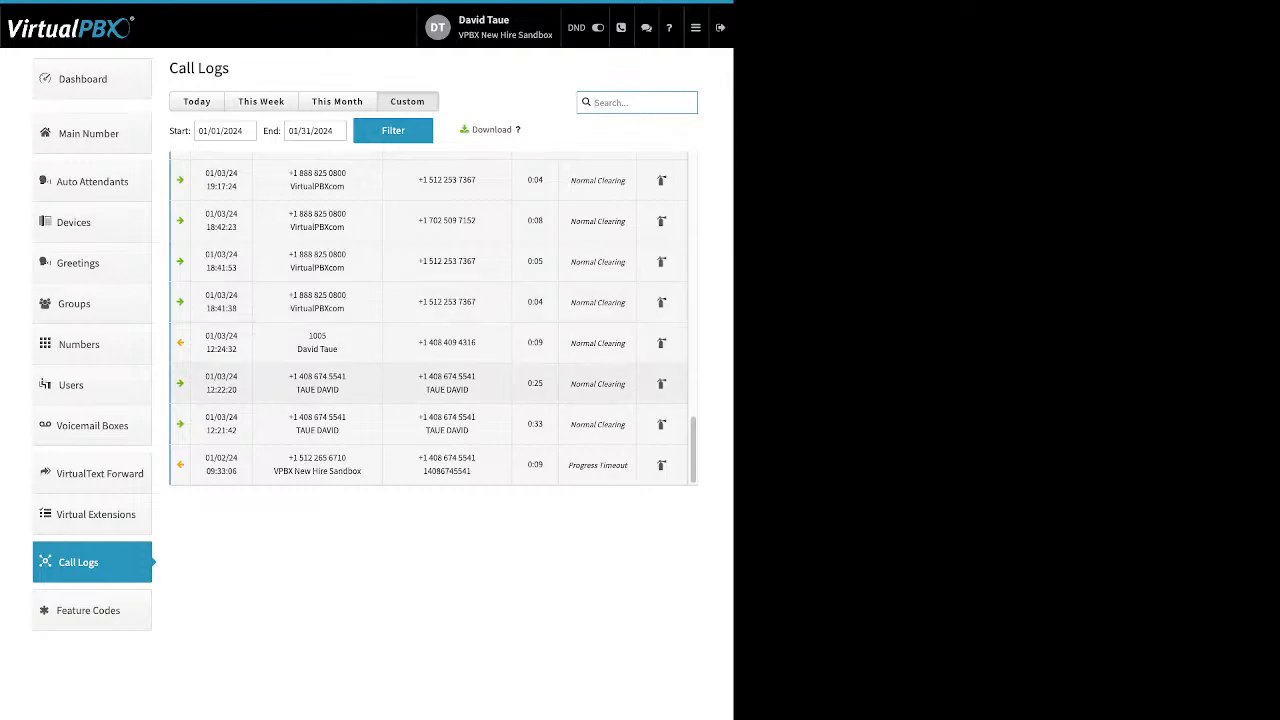
{"action": "left_click", "coordinate": [429, 384]}
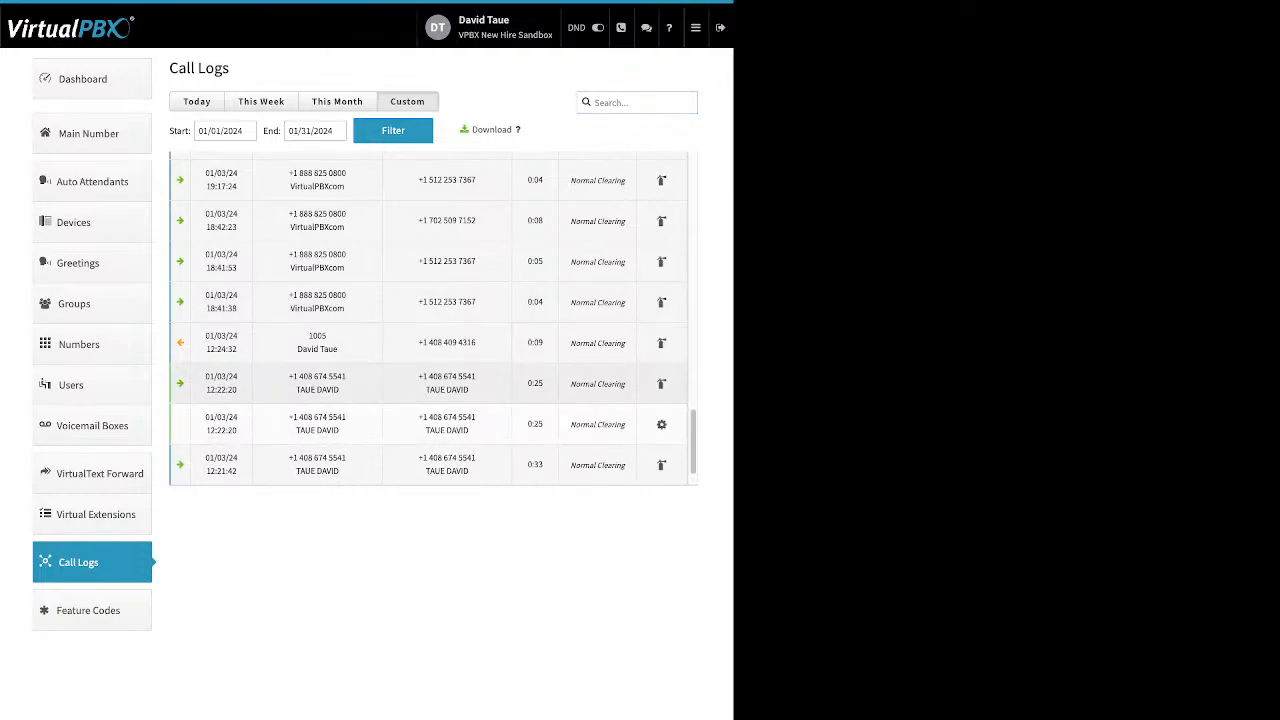
{"action": "scroll", "coordinate": [429, 384], "scroll_direction": "down", "scroll_amount": 1}
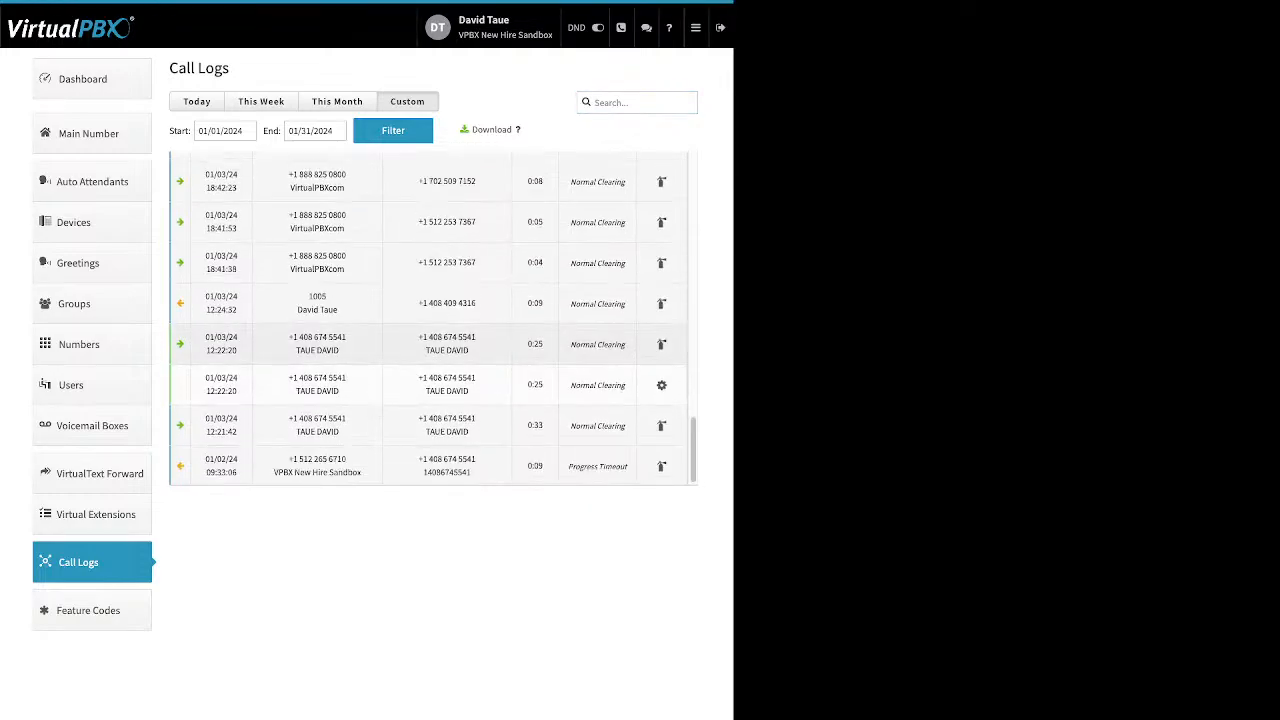
{"action": "left_click", "coordinate": [429, 343]}
{"action": "left_click", "coordinate": [429, 424]}
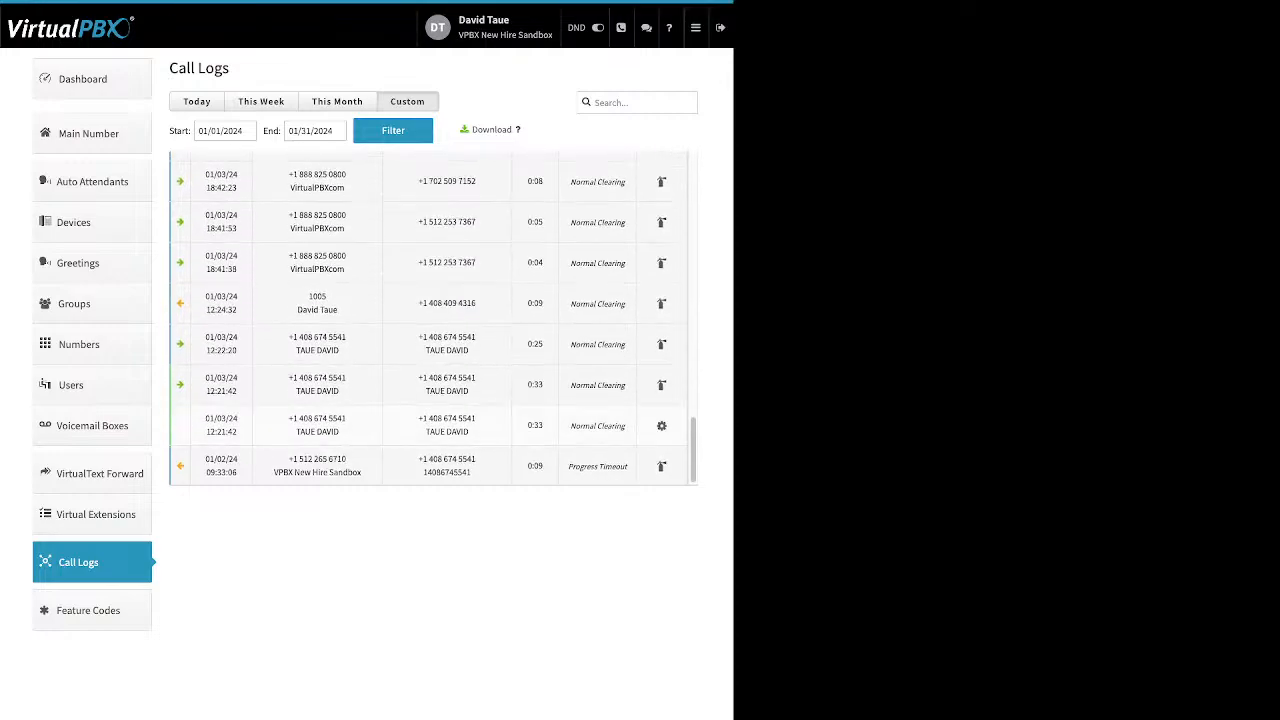
{"action": "left_click", "coordinate": [429, 385]}
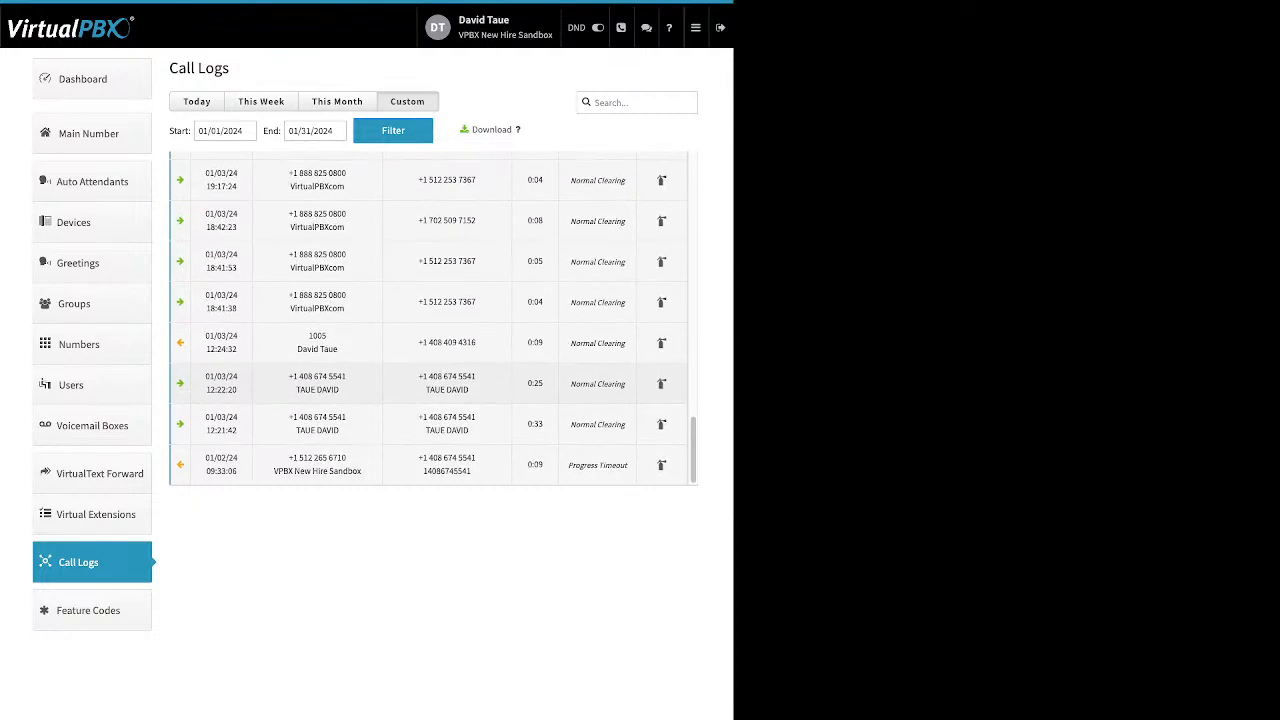
{"action": "left_click", "coordinate": [429, 343]}
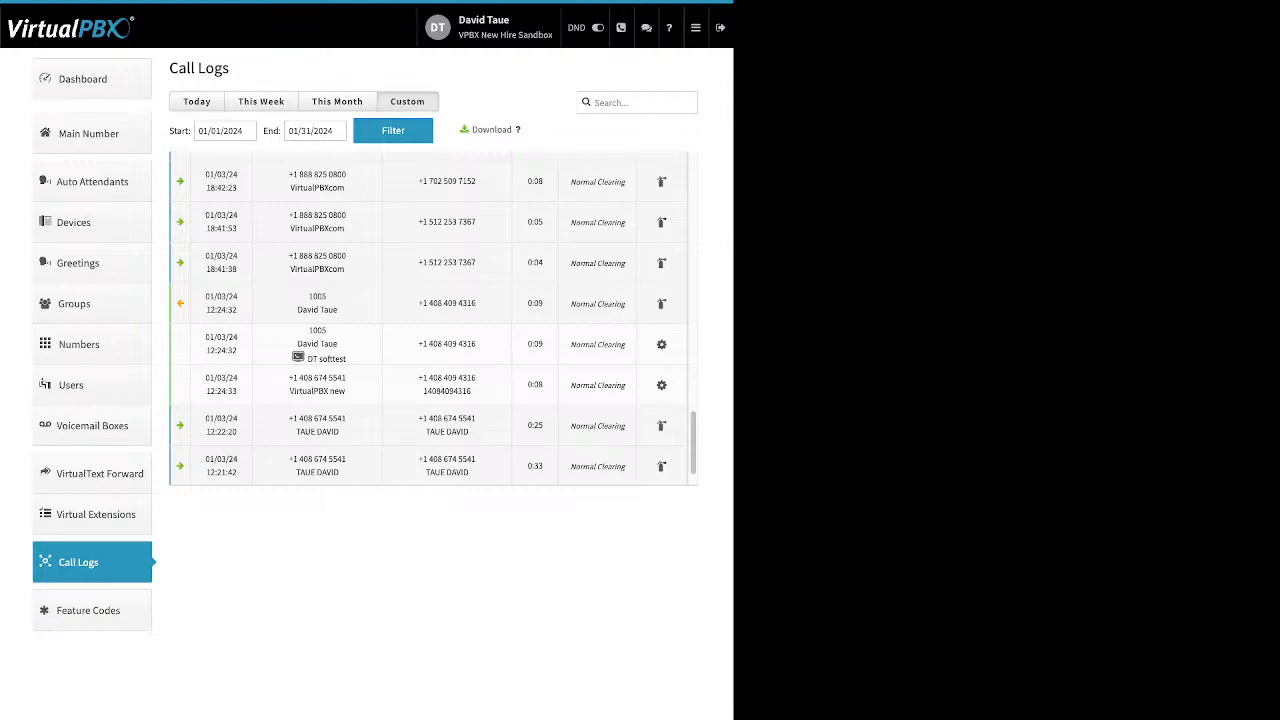
{"action": "left_click_drag", "start_coordinate": [346, 358], "coordinate": [318, 358]}
View the Feature Codes list, then open Blacklist Settings from the main menu.
{"action": "left_click", "coordinate": [88, 610]}
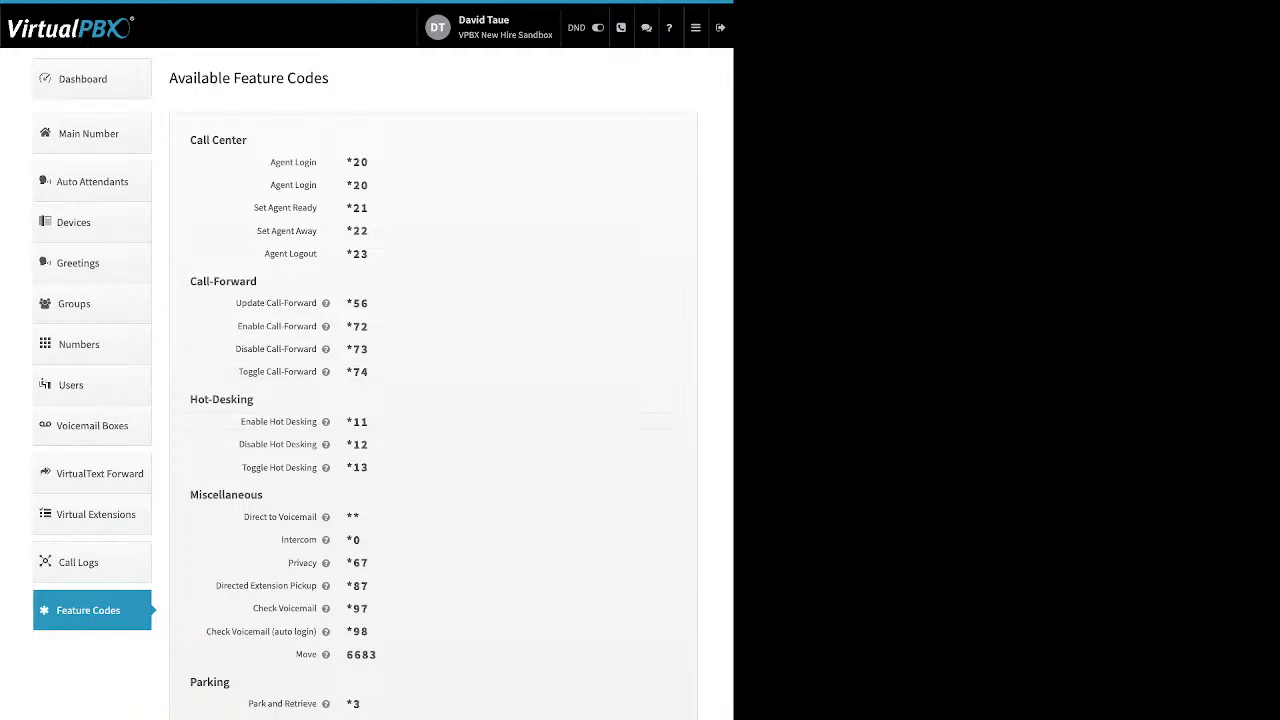
{"action": "left_click", "coordinate": [696, 28]}
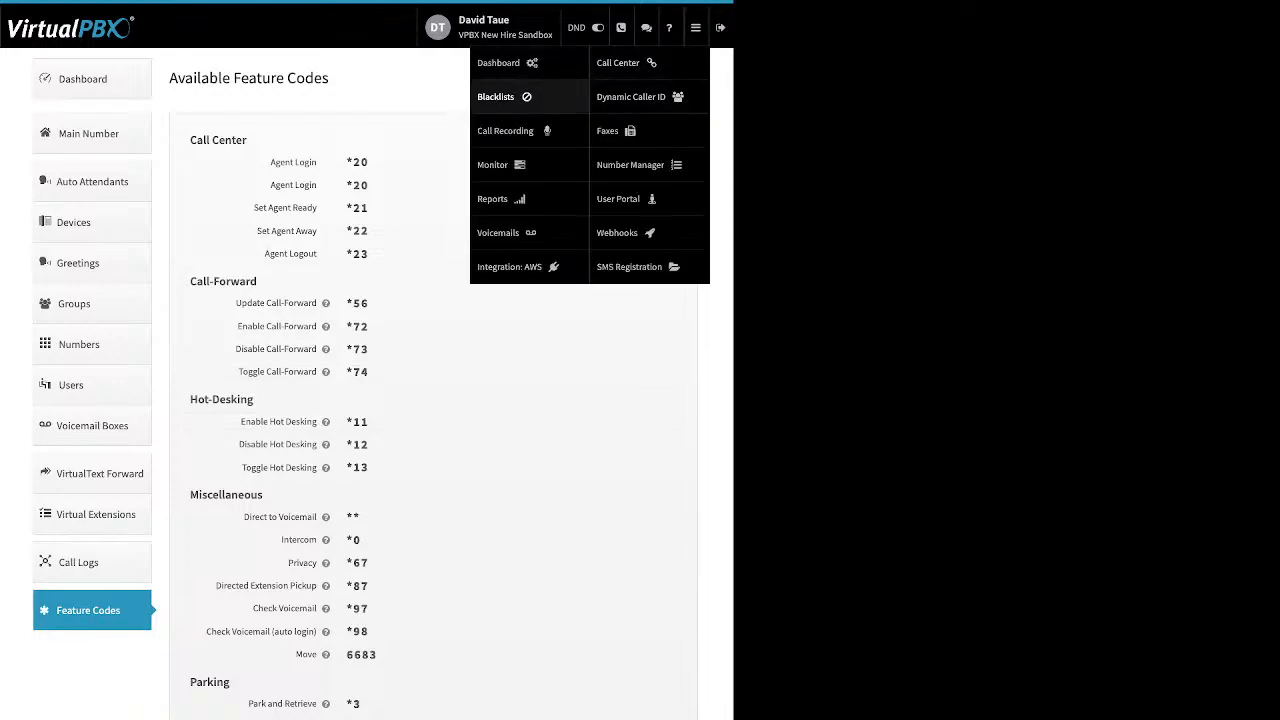
{"action": "left_click", "coordinate": [500, 96]}
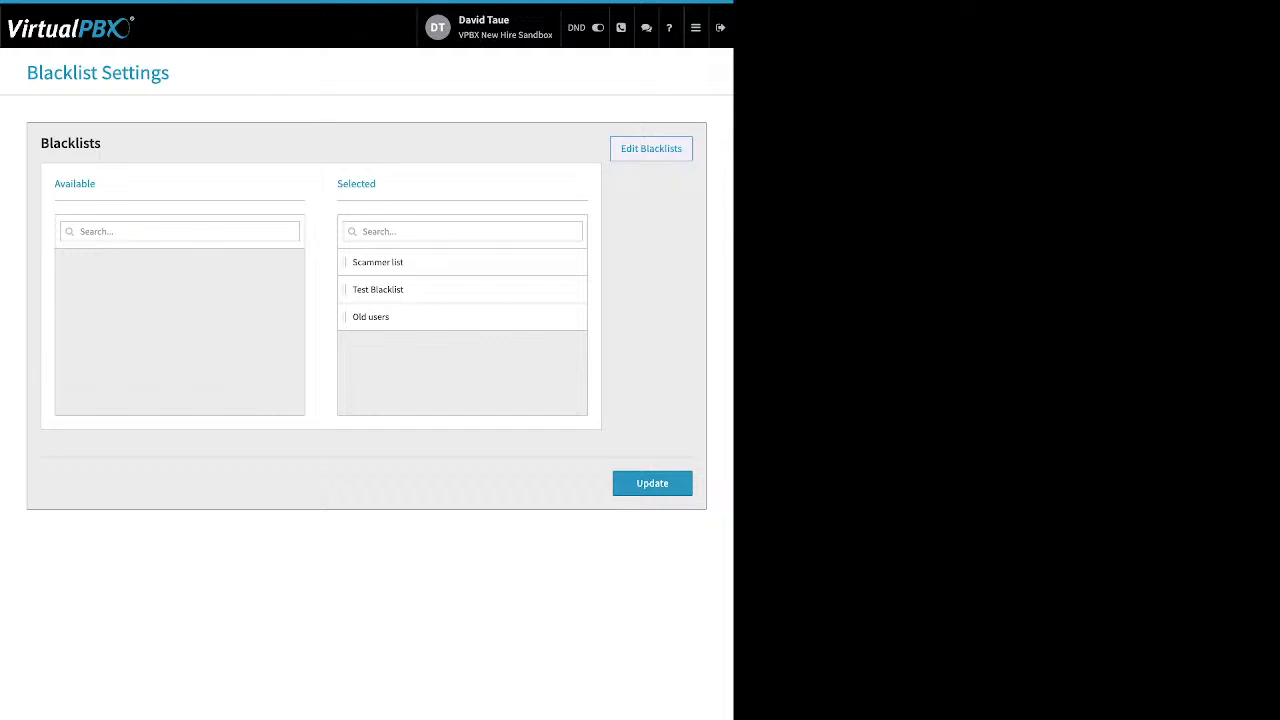
Open the Scammer list blacklist for editing and switch Block Anonymous on and back off.
{"action": "left_click", "coordinate": [651, 148]}
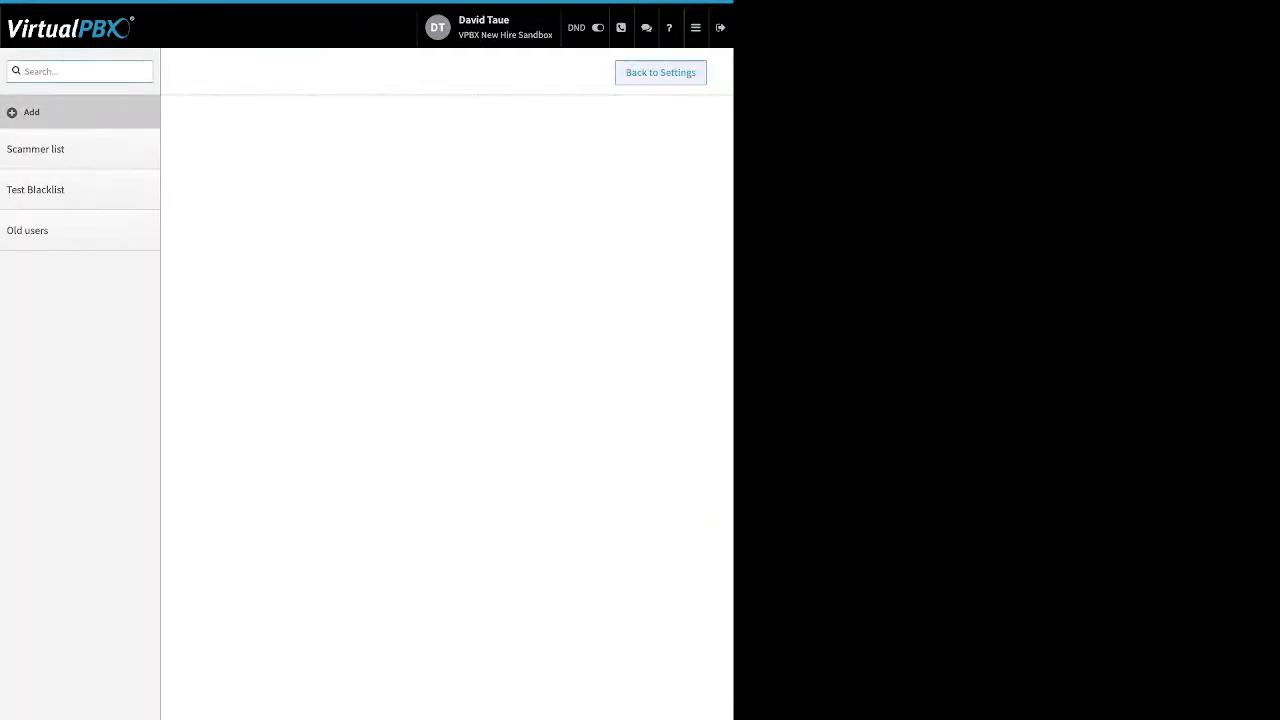
{"action": "left_click", "coordinate": [36, 149]}
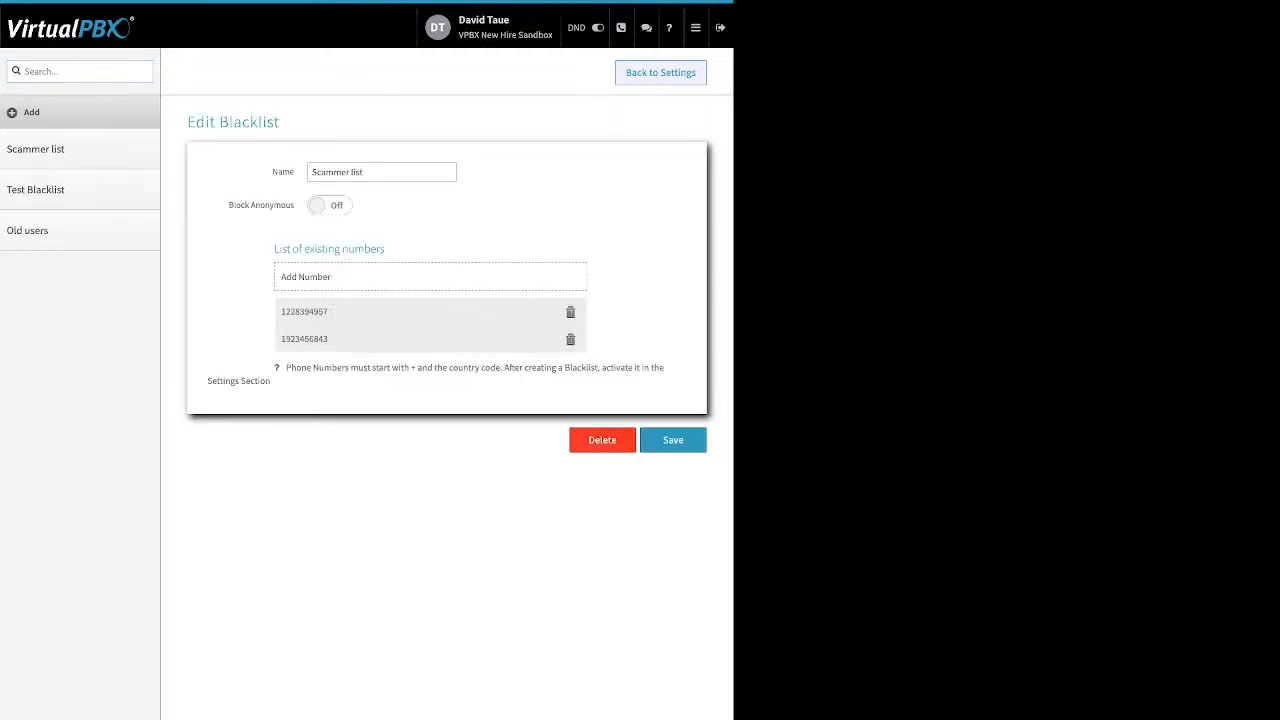
{"action": "left_click_drag", "start_coordinate": [272, 172], "coordinate": [295, 172]}
{"action": "left_click_drag", "start_coordinate": [227, 205], "coordinate": [295, 205]}
{"action": "left_click", "coordinate": [330, 205]}
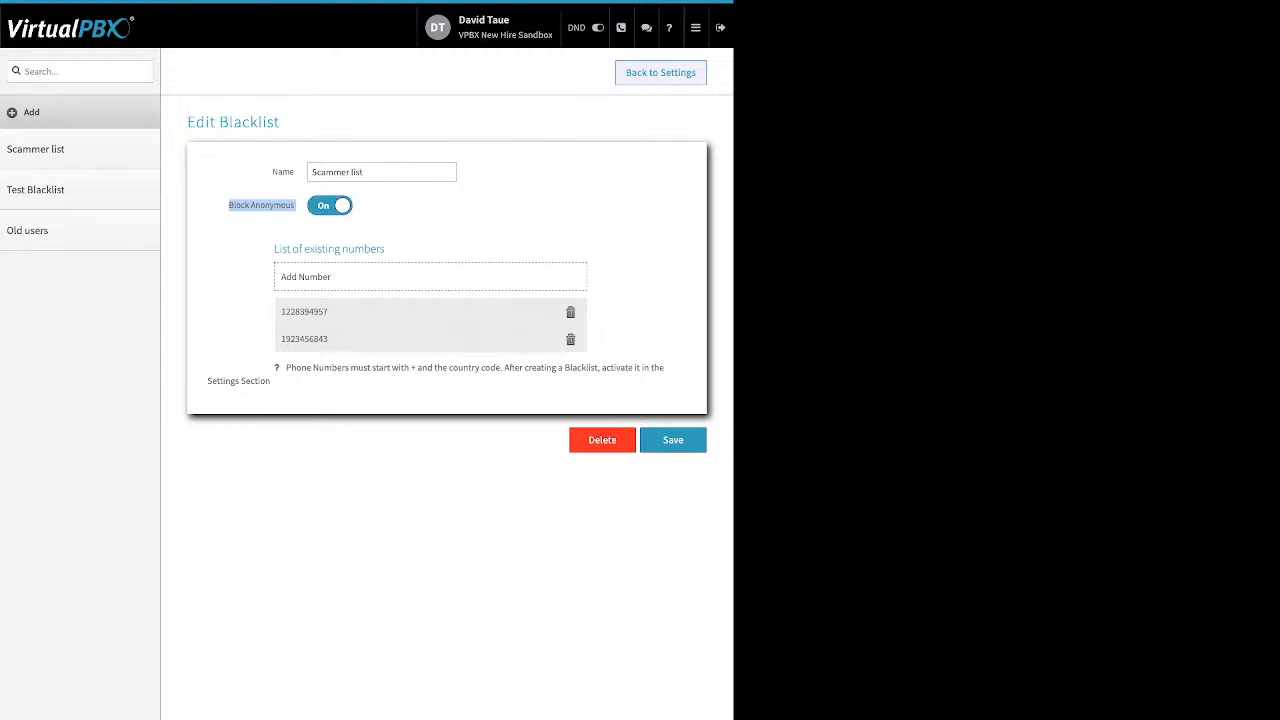
{"action": "left_click", "coordinate": [330, 205]}
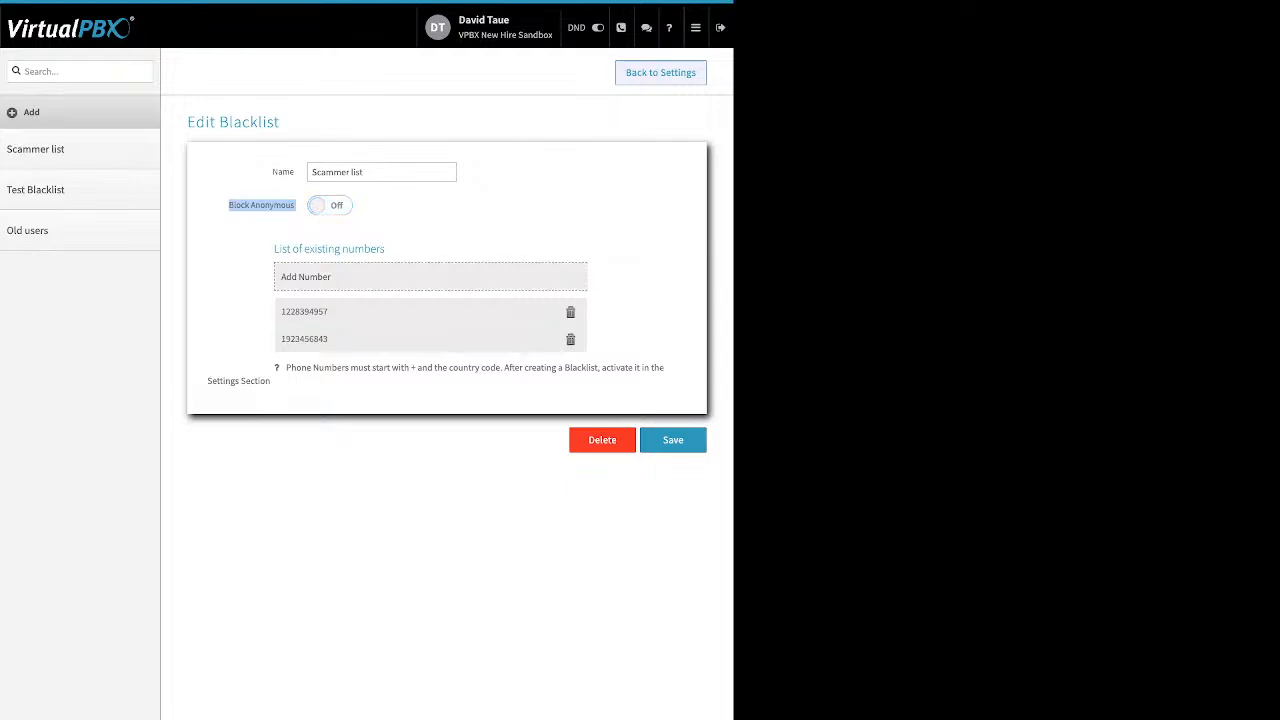
Start adding a number to the Scammer list, cancel it, and save the blacklist.
{"action": "left_click", "coordinate": [430, 277]}
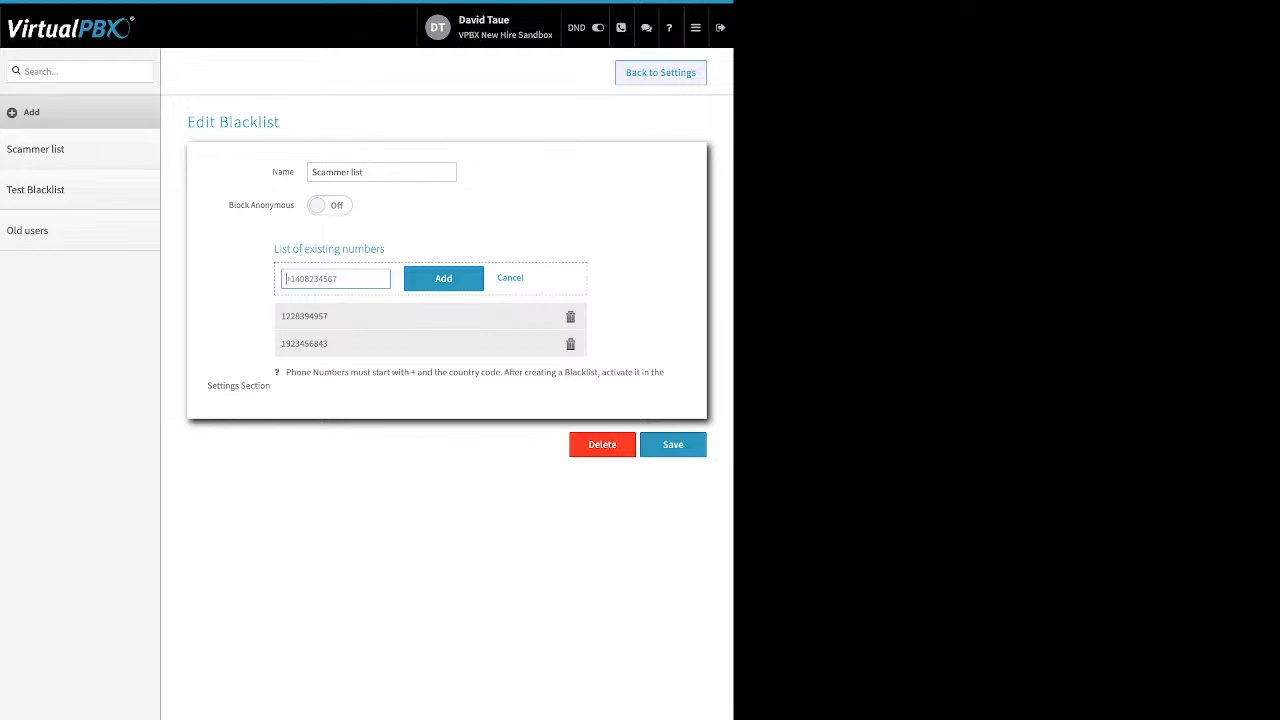
{"action": "left_click", "coordinate": [510, 278]}
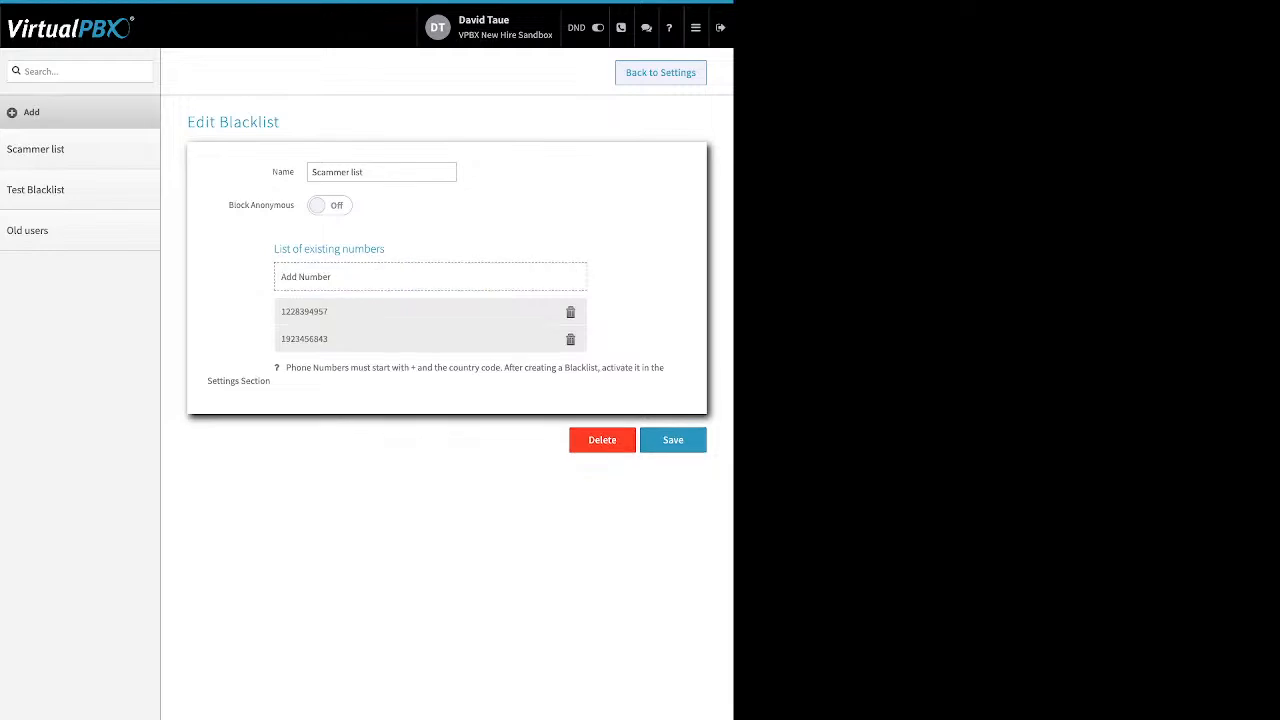
{"action": "left_click", "coordinate": [673, 440]}
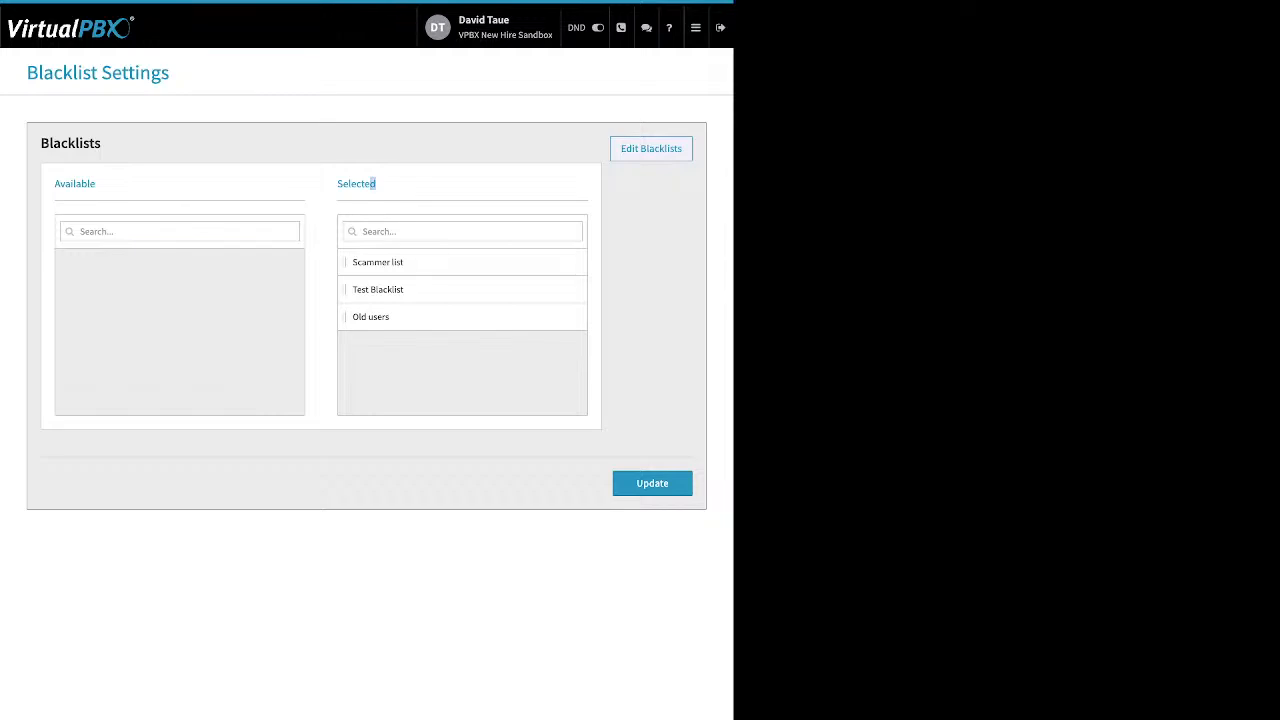
Update the Blacklist Settings with the blacklists in the Selected column.
{"action": "left_click_drag", "start_coordinate": [375, 183], "coordinate": [337, 183]}
{"action": "left_click", "coordinate": [356, 184]}
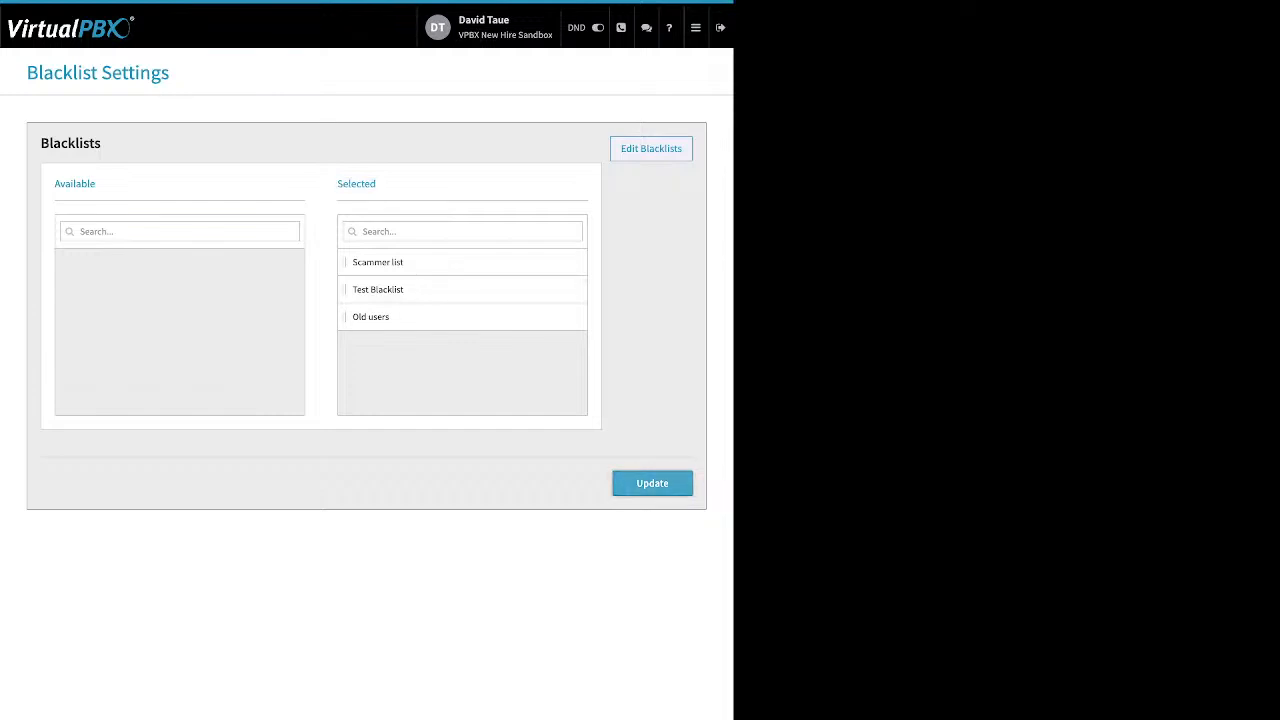
{"action": "left_click", "coordinate": [644, 485]}
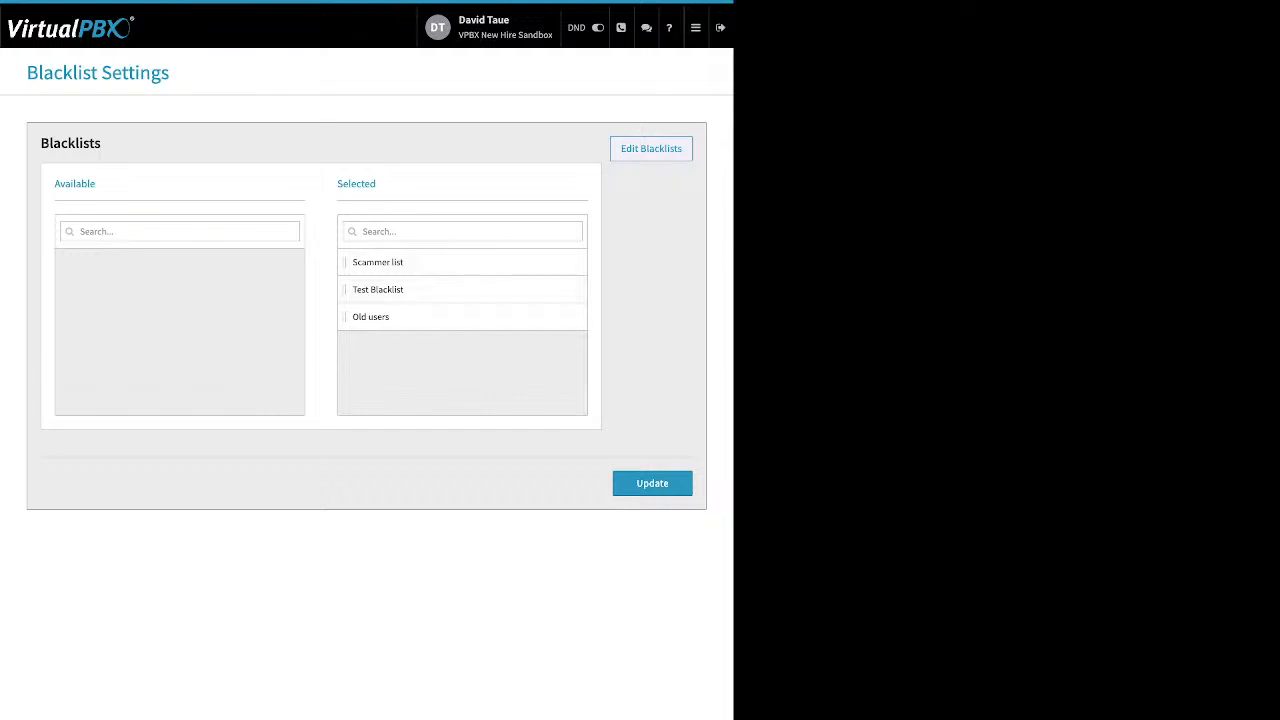
Open Call Recording and filter the stored recordings from 01/01/2024 to 01/31/2024.
{"action": "left_click", "coordinate": [695, 27]}
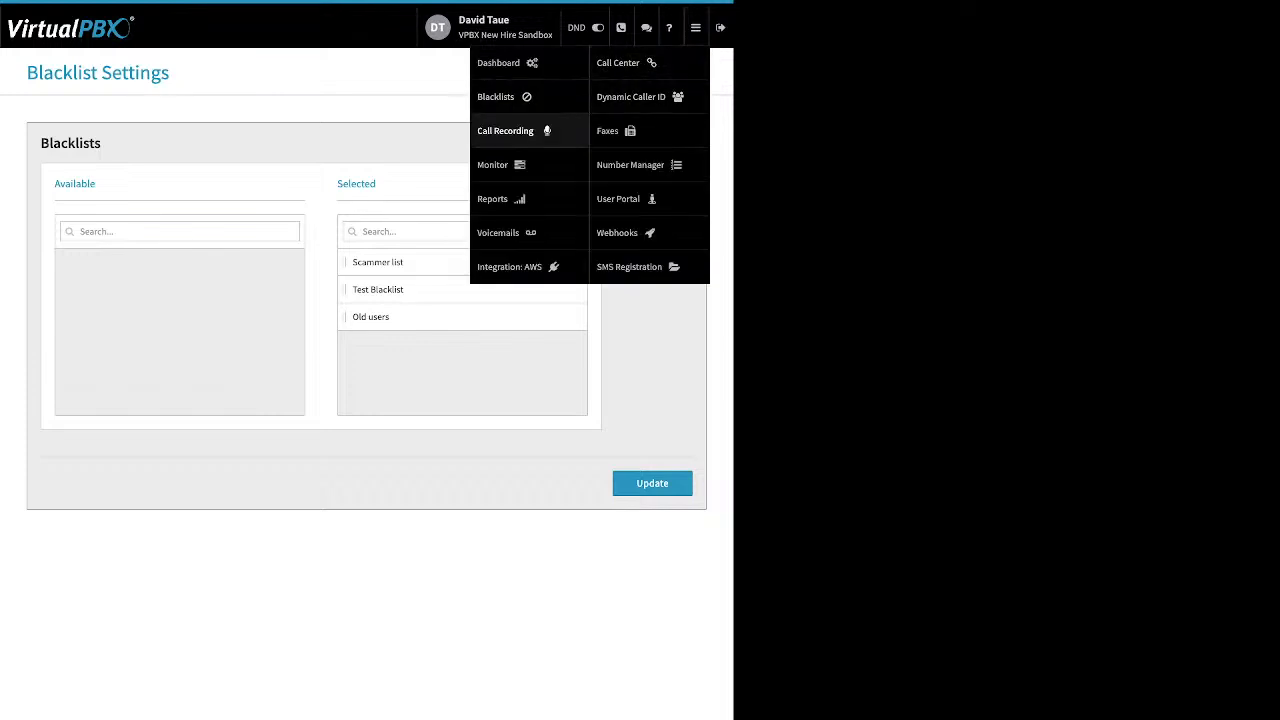
{"action": "left_click", "coordinate": [505, 130]}
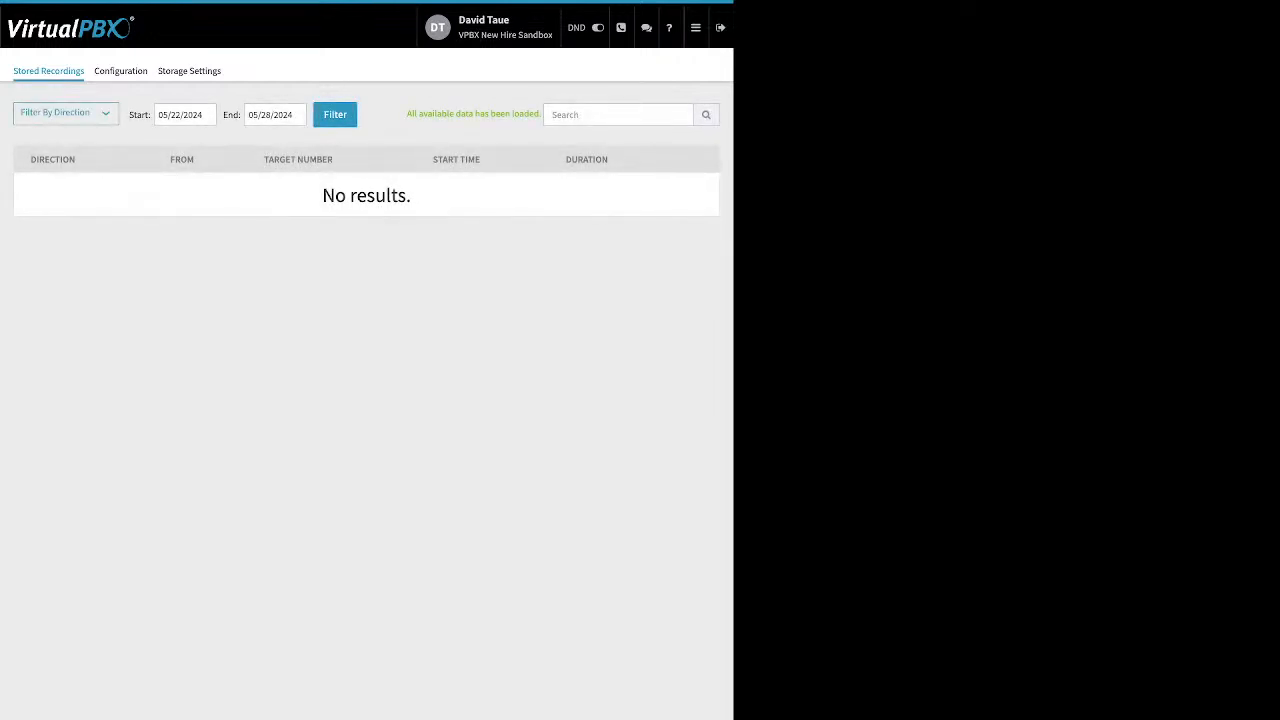
{"action": "left_click", "coordinate": [185, 115]}
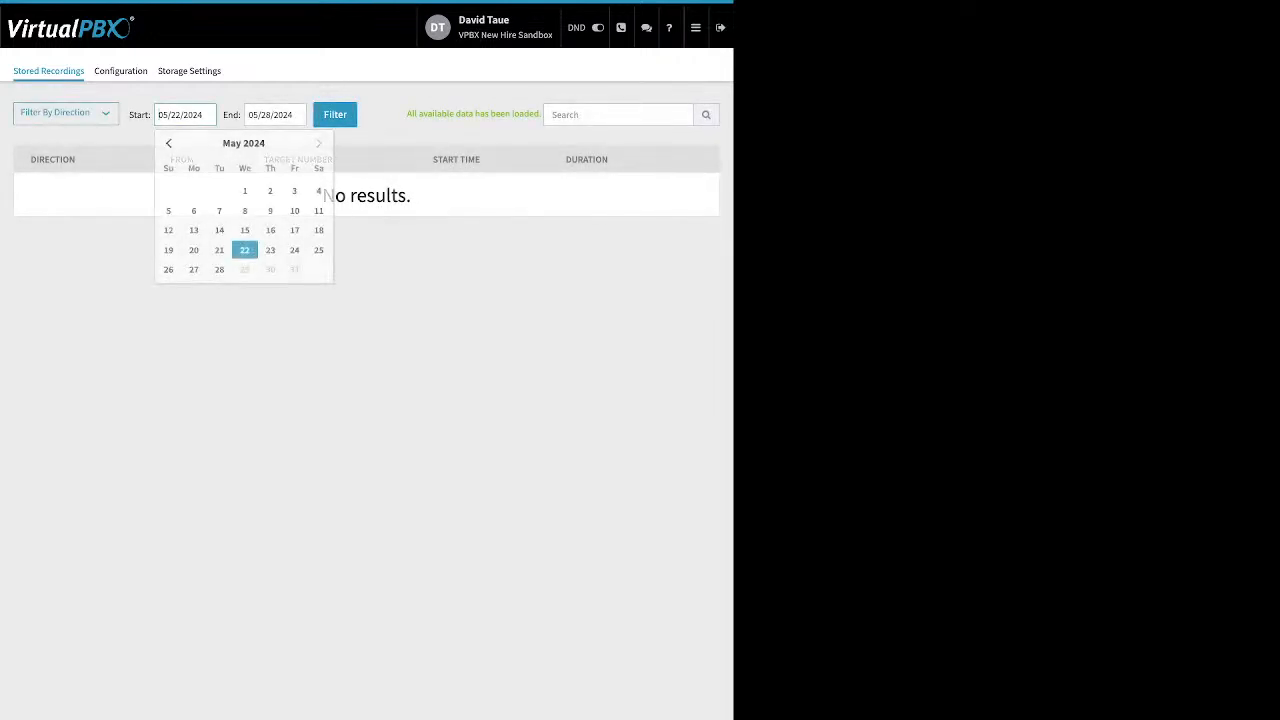
{"action": "left_click", "coordinate": [169, 143]}
{"action": "left_click", "coordinate": [169, 143]}
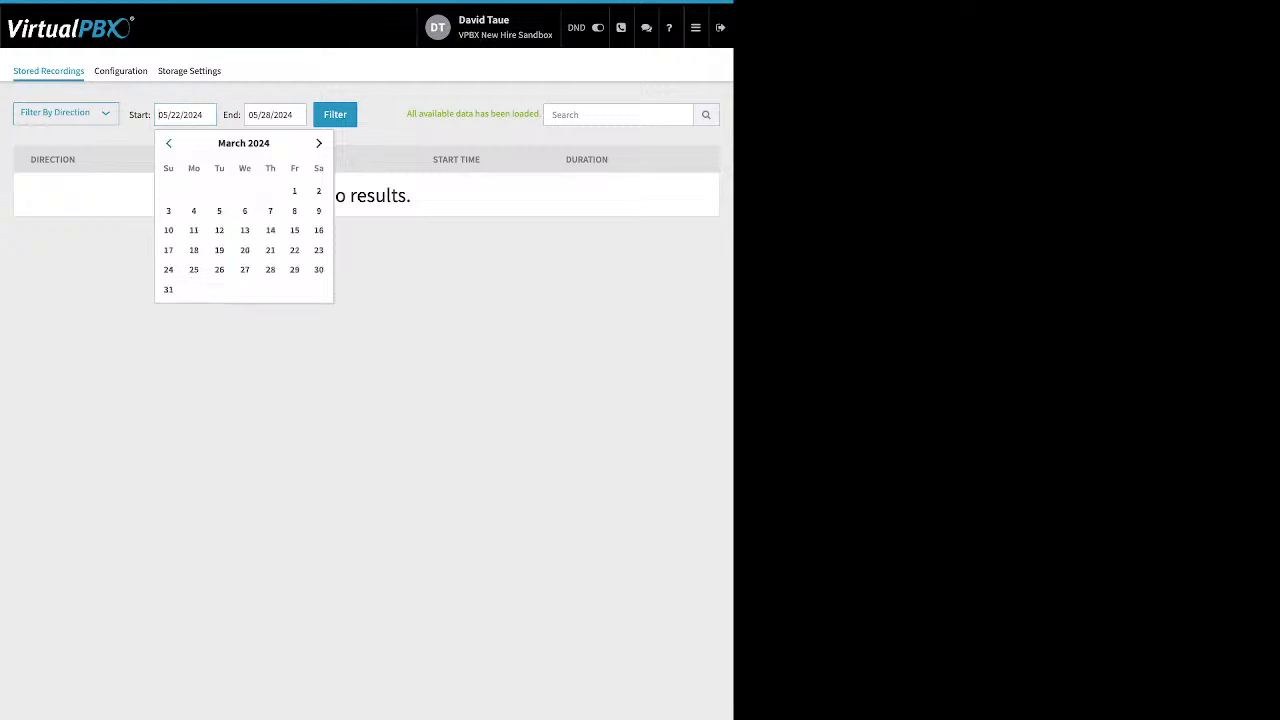
{"action": "left_click", "coordinate": [169, 143]}
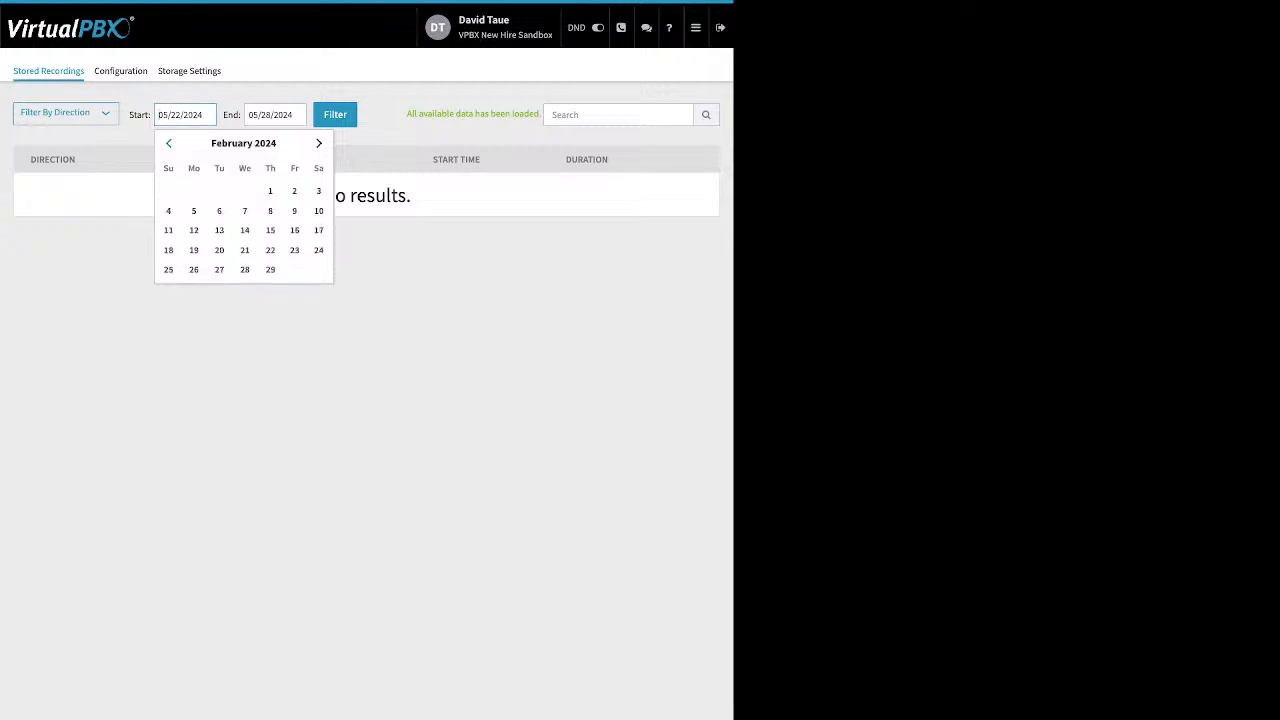
{"action": "left_click", "coordinate": [169, 143]}
{"action": "left_click", "coordinate": [194, 191]}
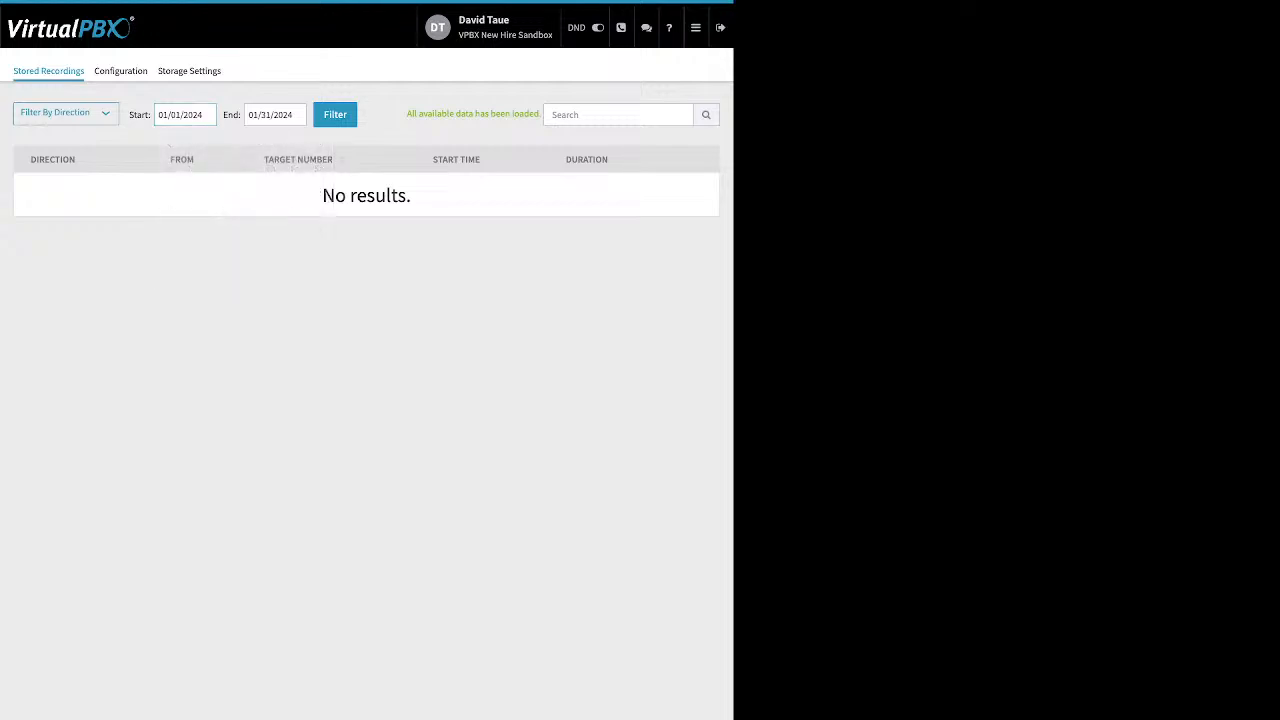
{"action": "left_click", "coordinate": [335, 115]}
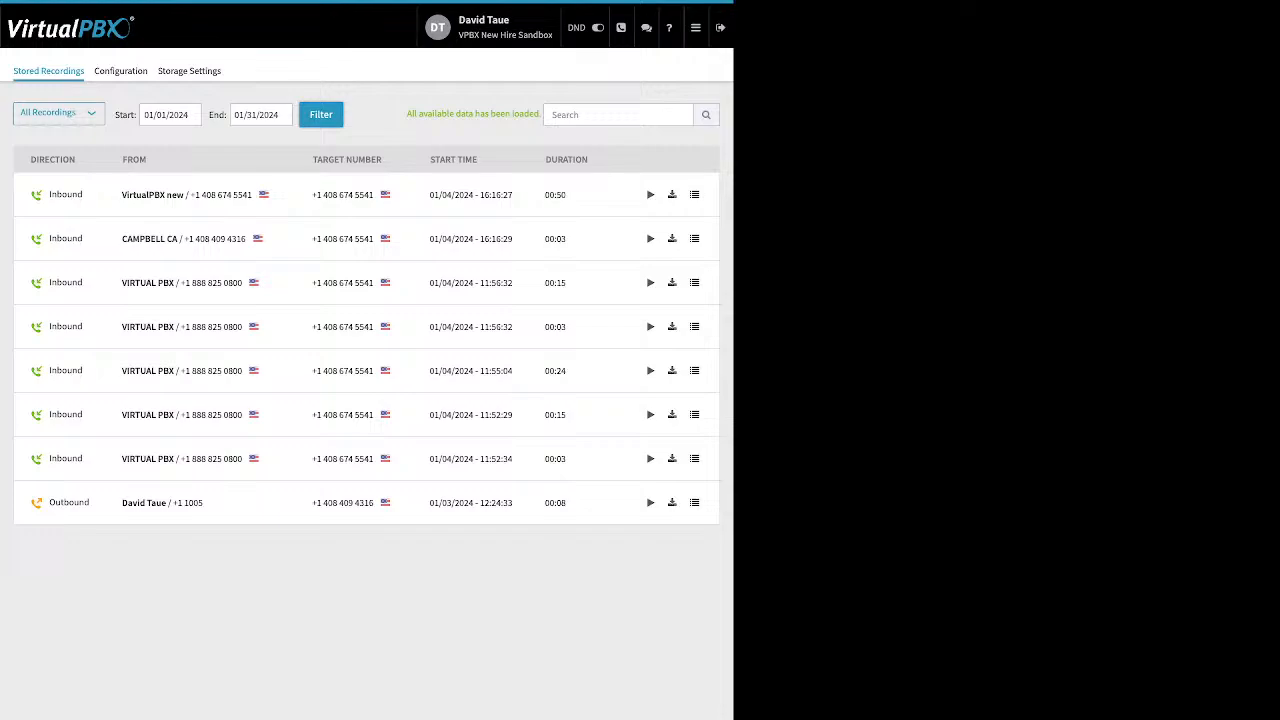
Open Monitor and review its Employees and Devices tabs, the All, Available and Busy filters, and the active and parked call sections.
{"action": "left_click", "coordinate": [696, 28]}
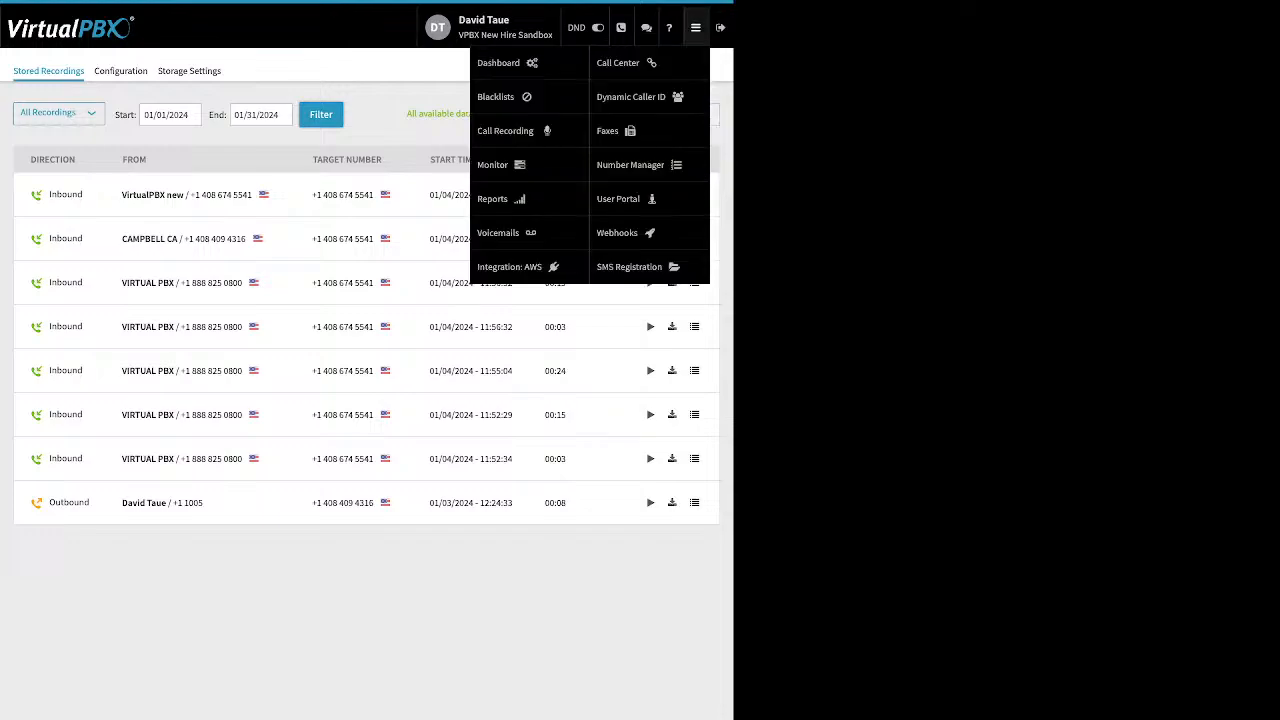
{"action": "left_click", "coordinate": [497, 165]}
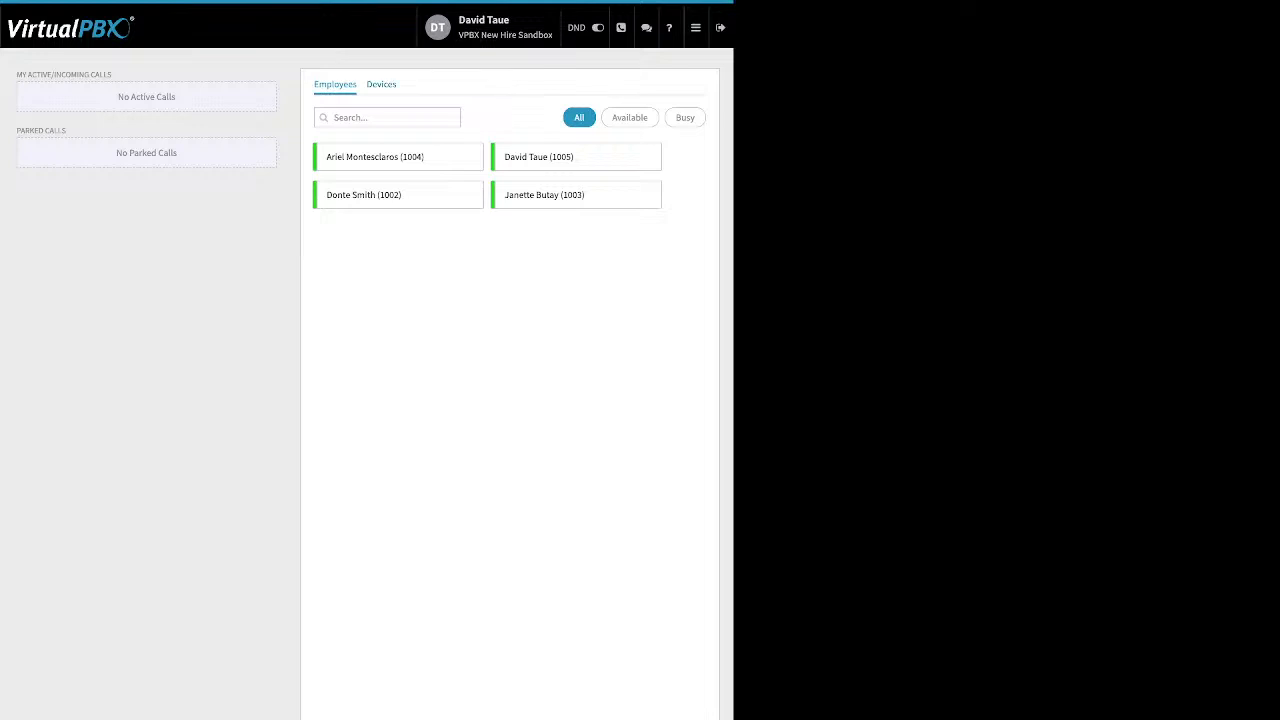
{"action": "left_click", "coordinate": [381, 85]}
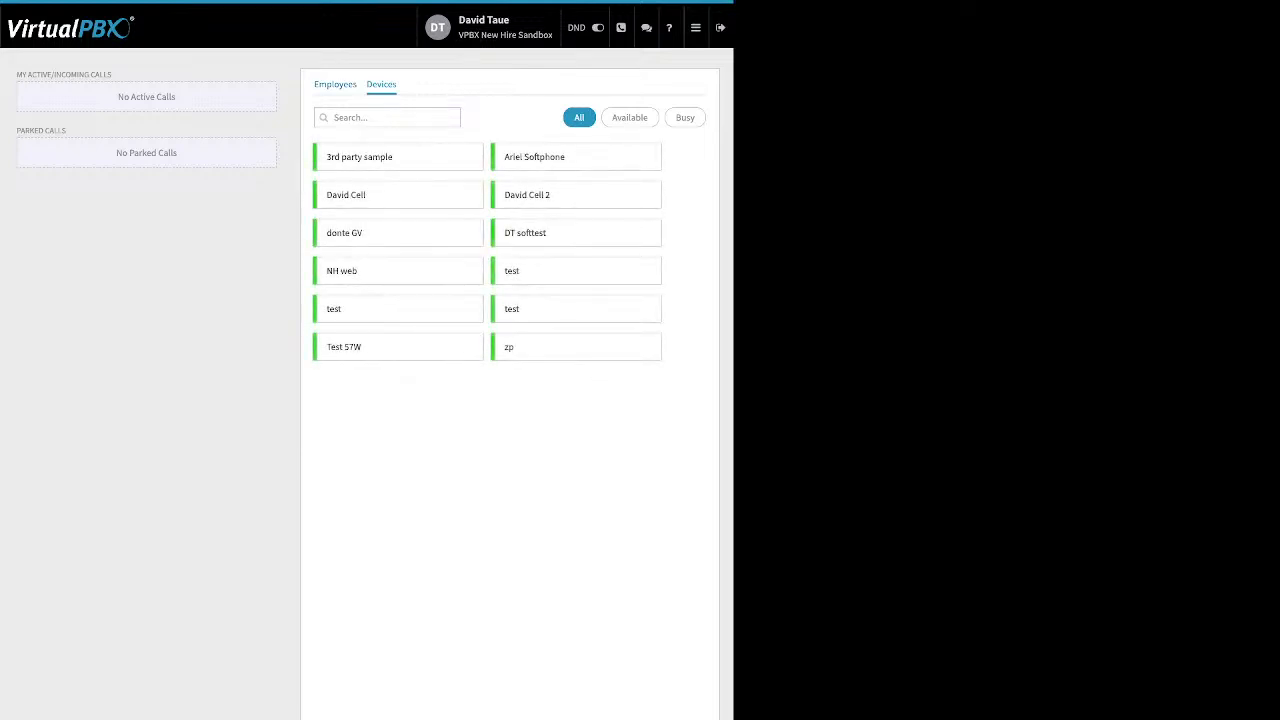
{"action": "left_click", "coordinate": [335, 84]}
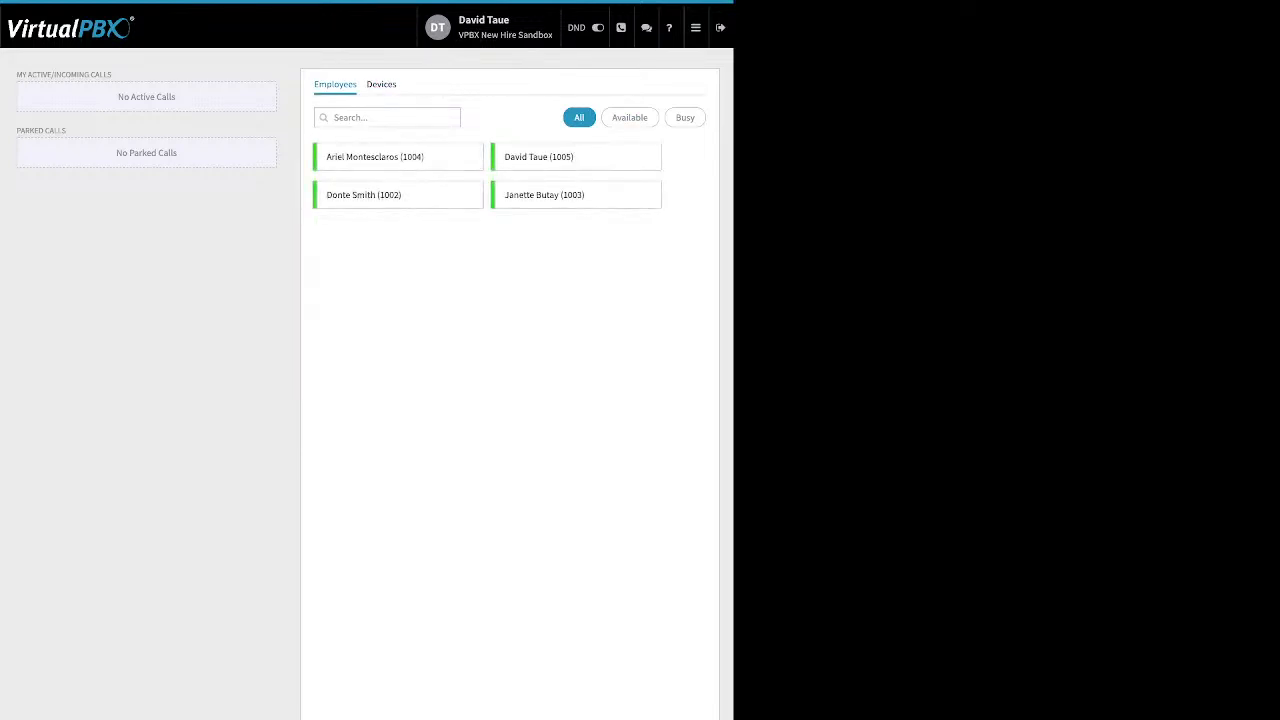
{"action": "left_click", "coordinate": [629, 118]}
{"action": "left_click", "coordinate": [685, 118]}
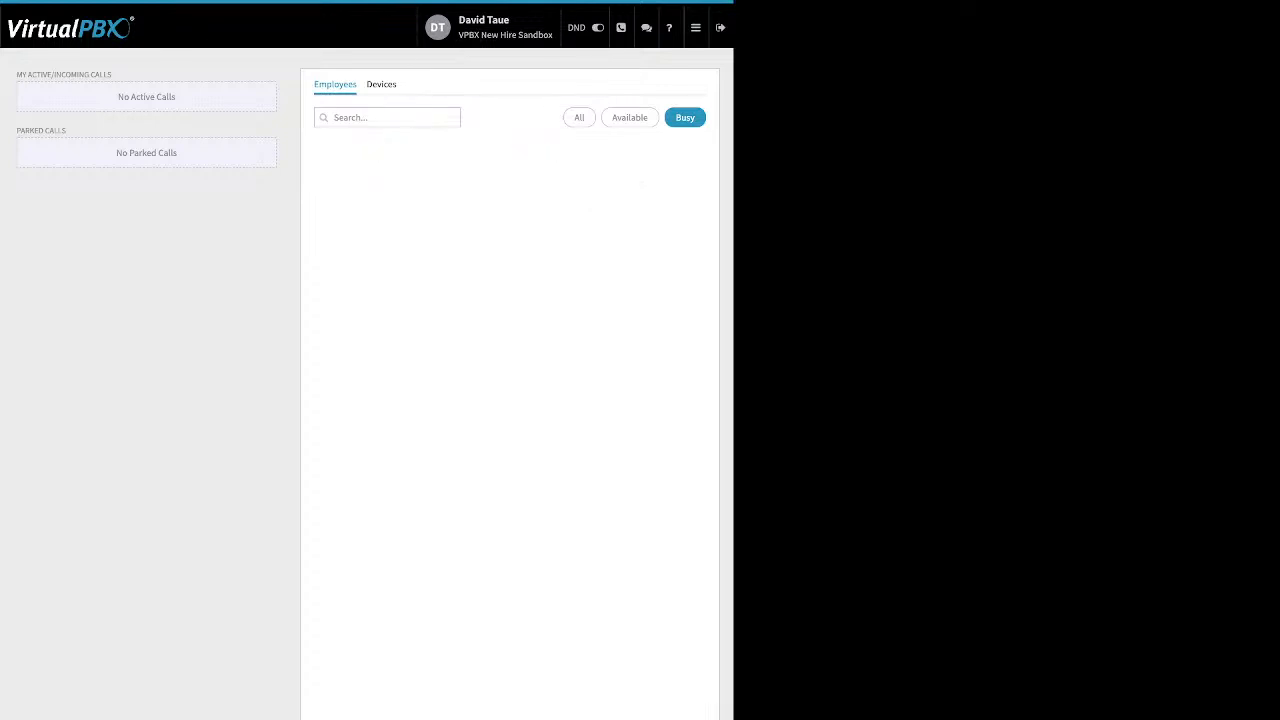
{"action": "left_click", "coordinate": [579, 118]}
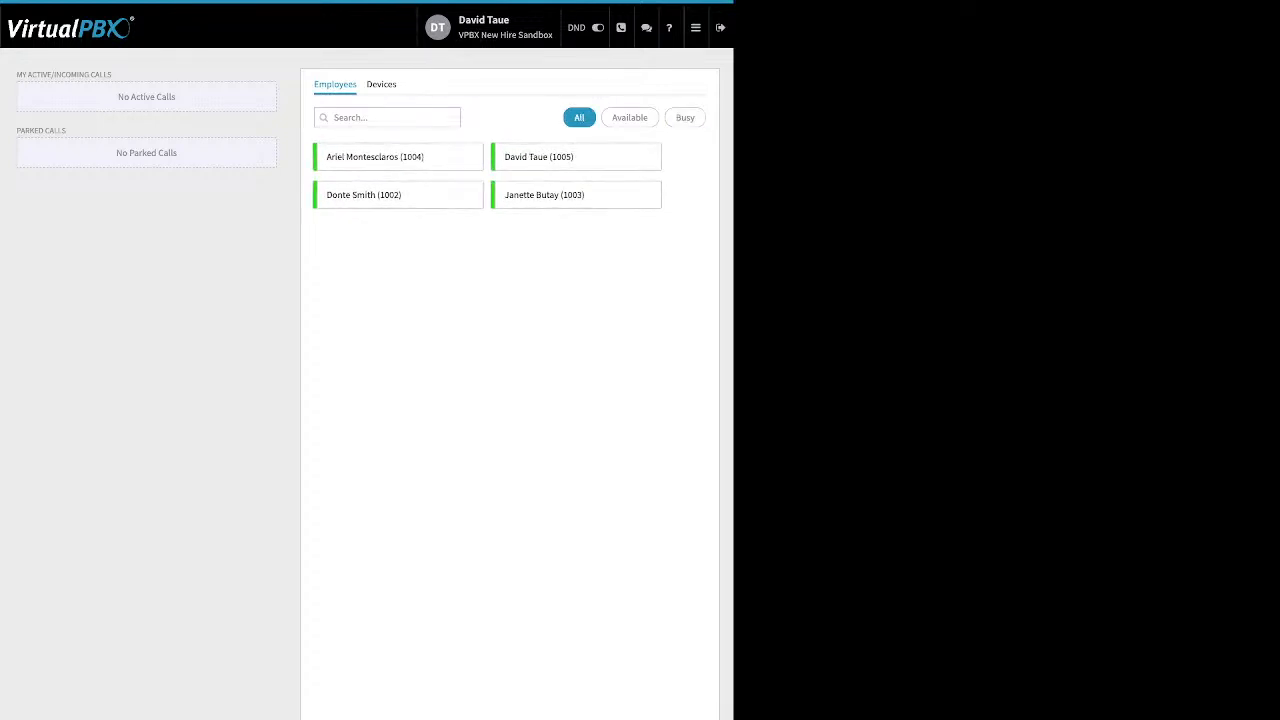
{"action": "left_click_drag", "start_coordinate": [200, 190], "coordinate": [60, 190]}
{"action": "left_click_drag", "start_coordinate": [112, 74], "coordinate": [32, 74]}
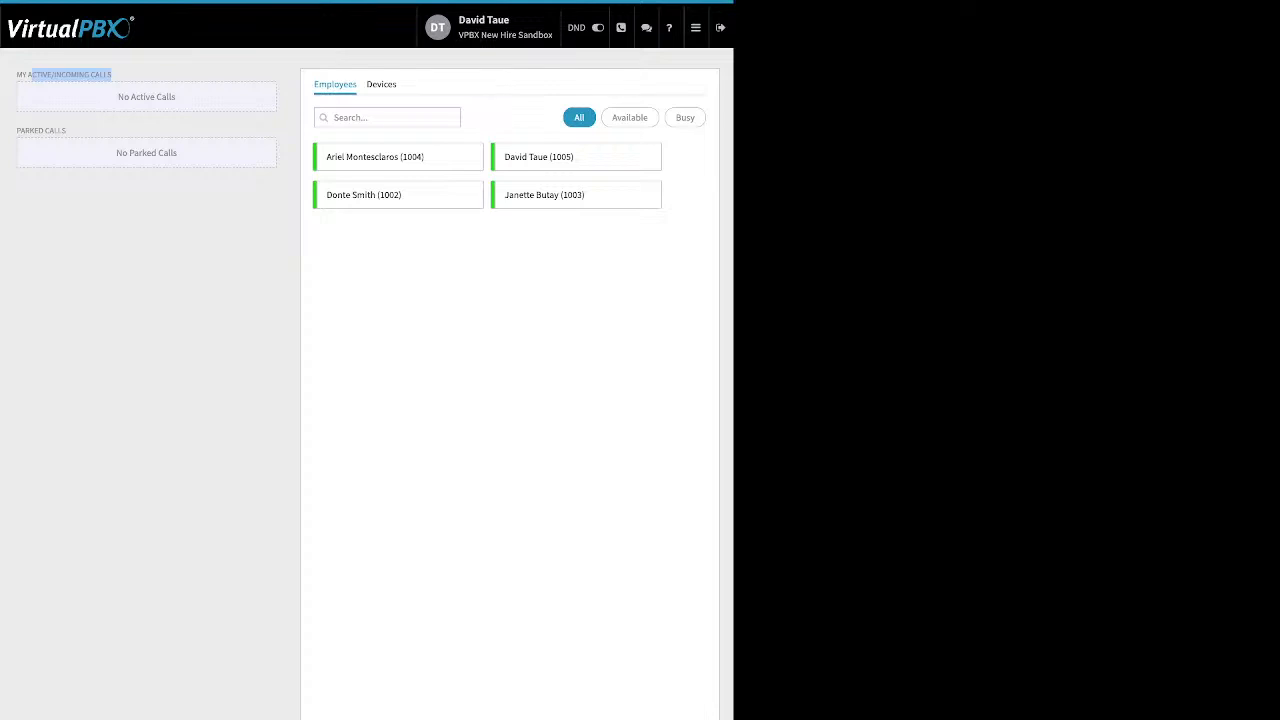
{"action": "left_click", "coordinate": [110, 76]}
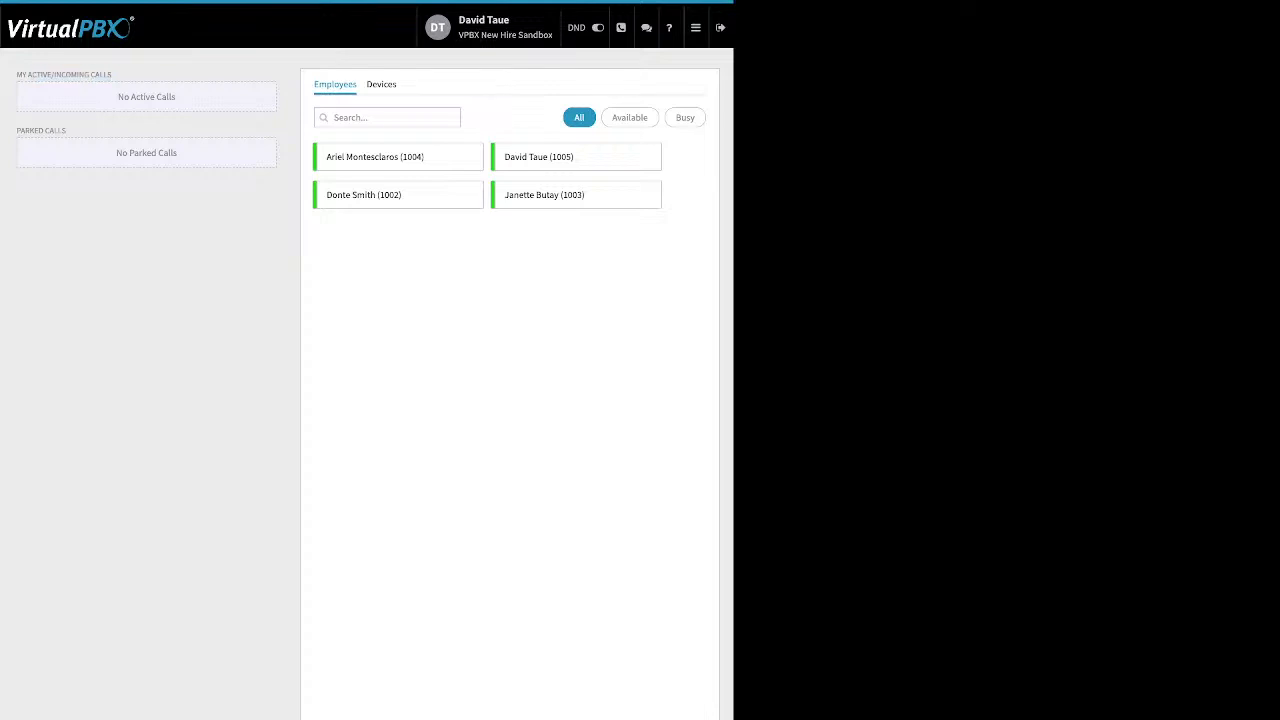
{"action": "left_click_drag", "start_coordinate": [66, 131], "coordinate": [24, 131]}
Open Voicemails, view the signed-in user's VMBox, and select its new voicemail.
{"action": "mouse_move", "coordinate": [696, 28]}
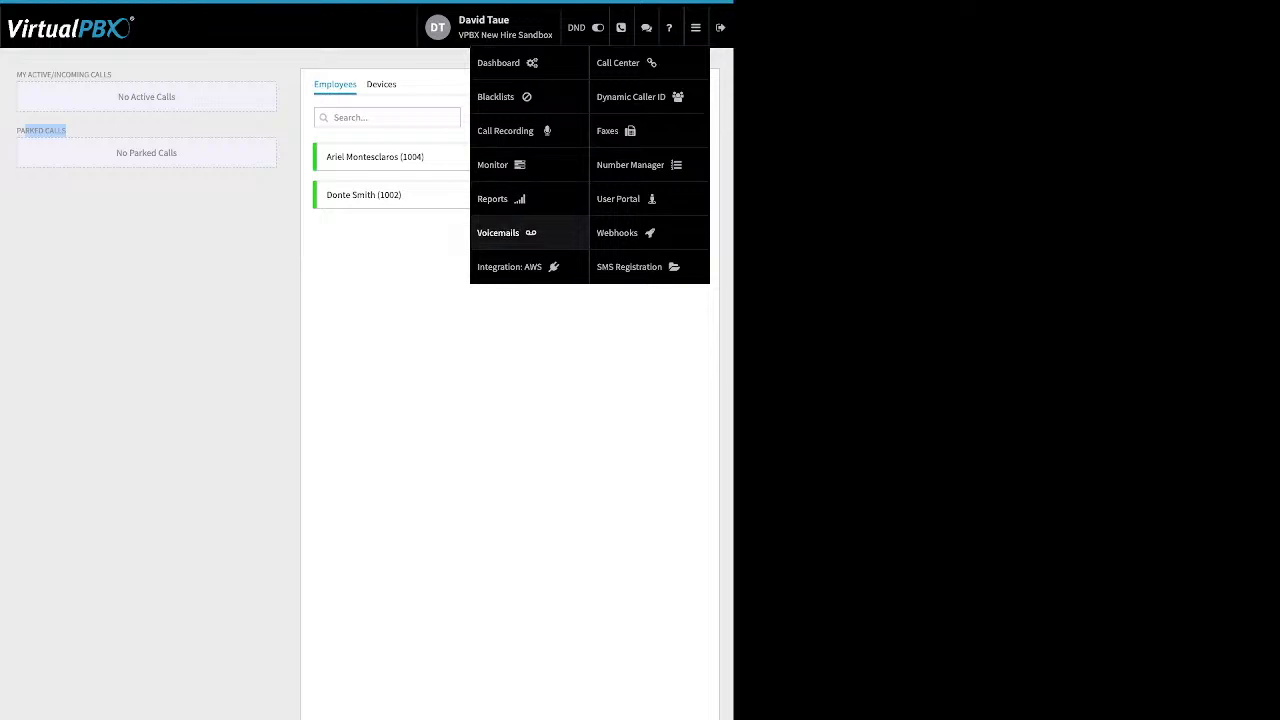
{"action": "left_click", "coordinate": [498, 232]}
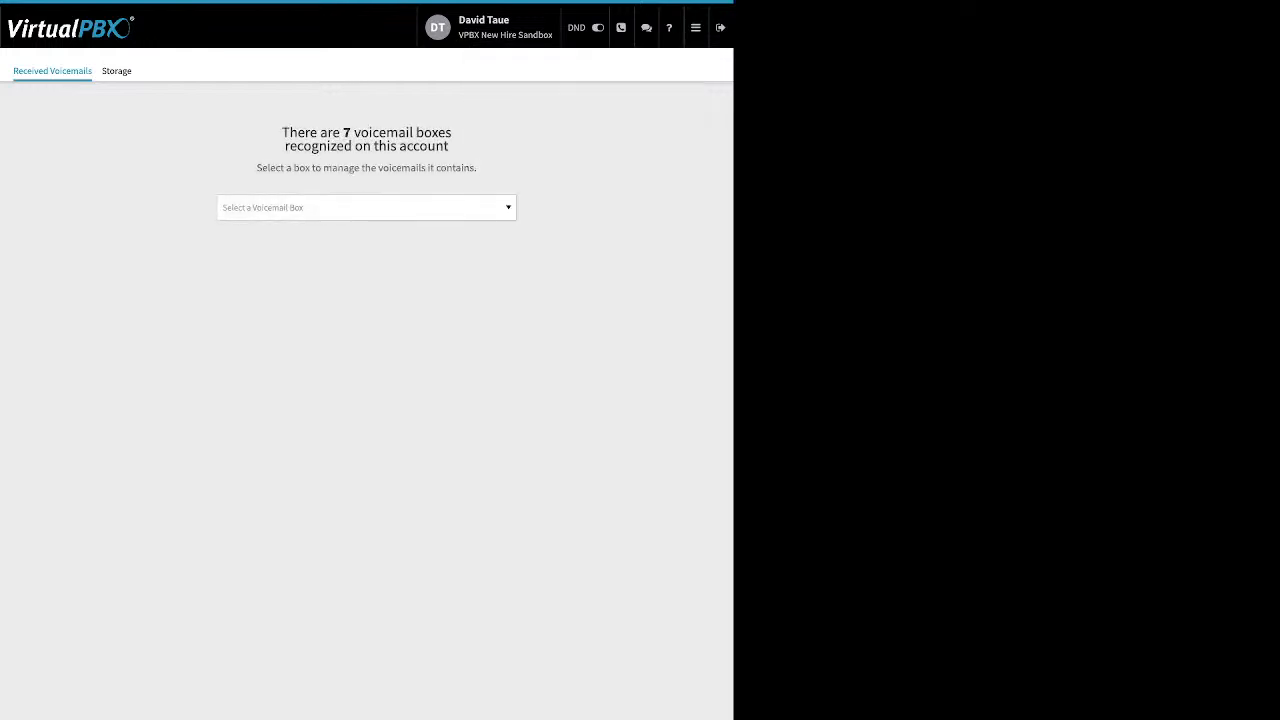
{"action": "left_click", "coordinate": [366, 208]}
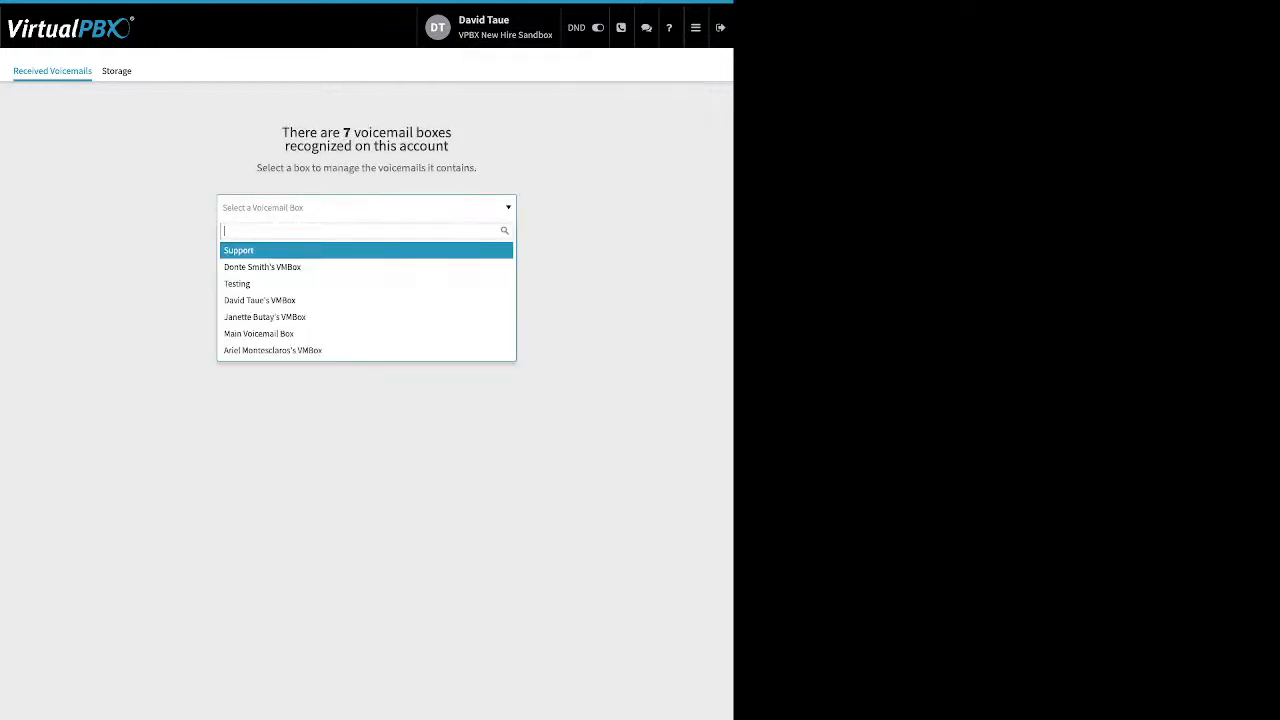
{"action": "left_click", "coordinate": [350, 300]}
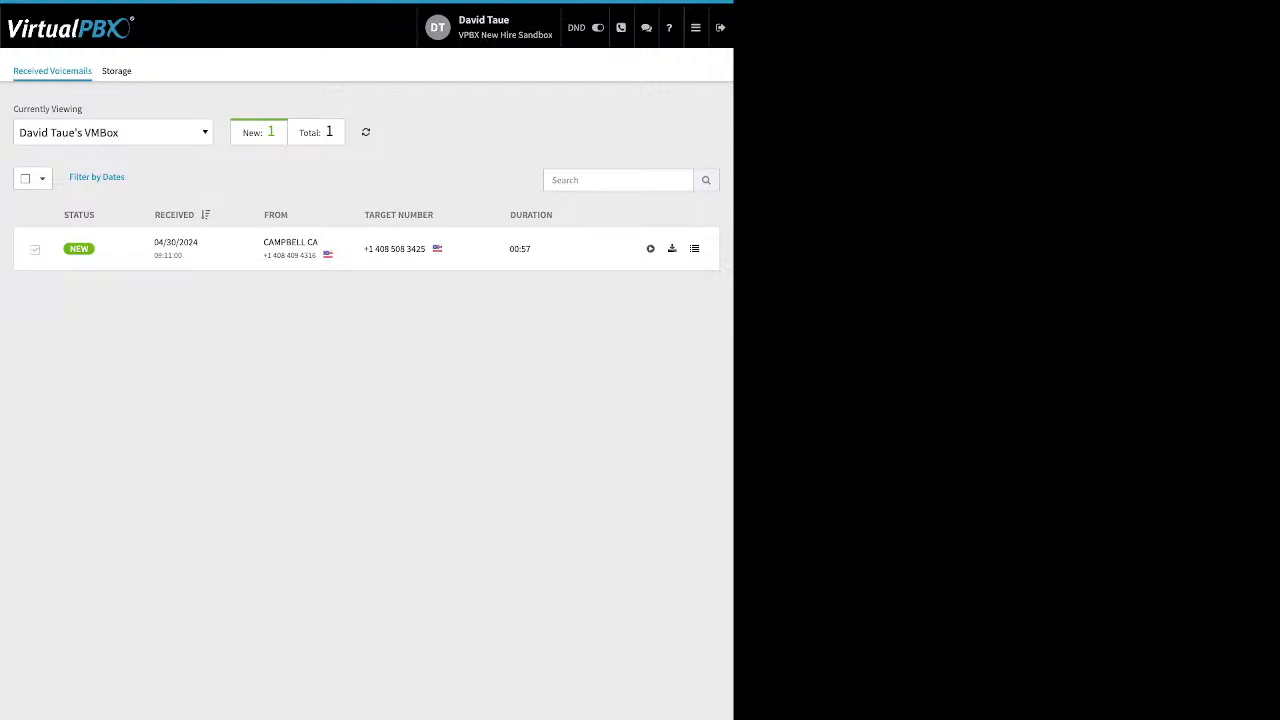
{"action": "left_click", "coordinate": [35, 250]}
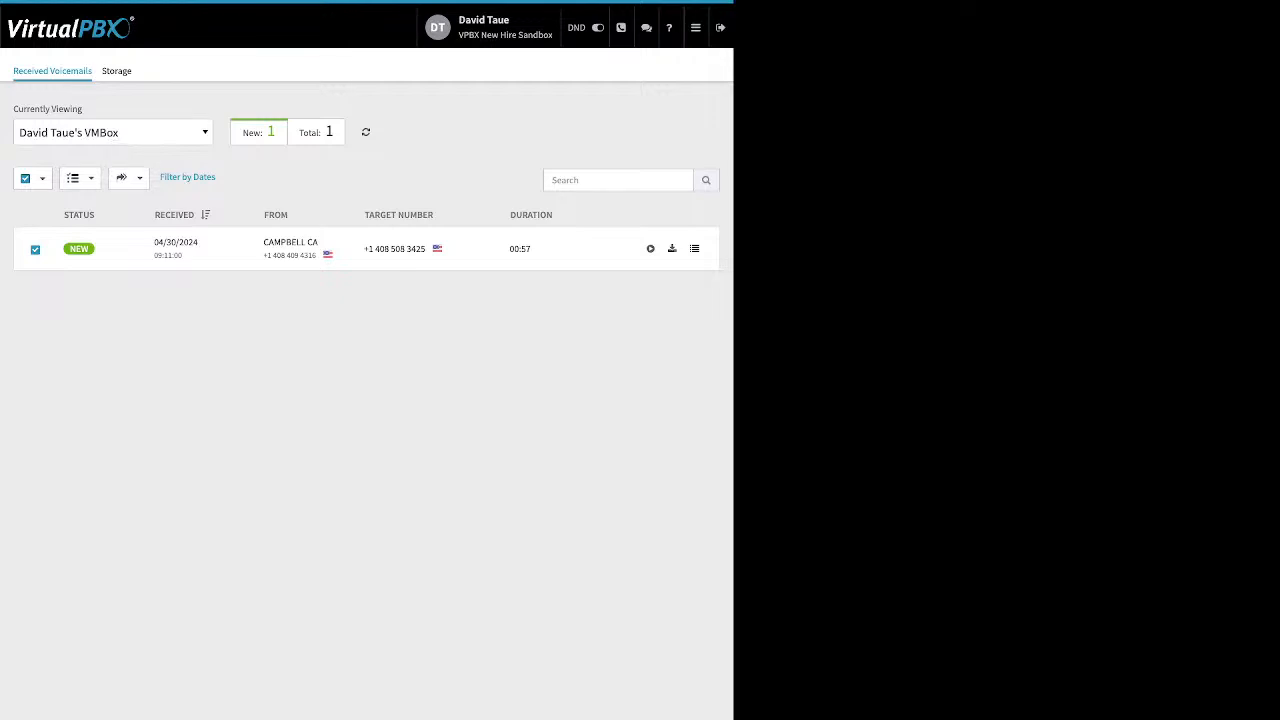
{"action": "left_click", "coordinate": [79, 178]}
{"action": "key", "text": "Escape"}
Open the AWS integration and view the first AWS account's configuration details.
{"action": "left_click", "coordinate": [696, 28]}
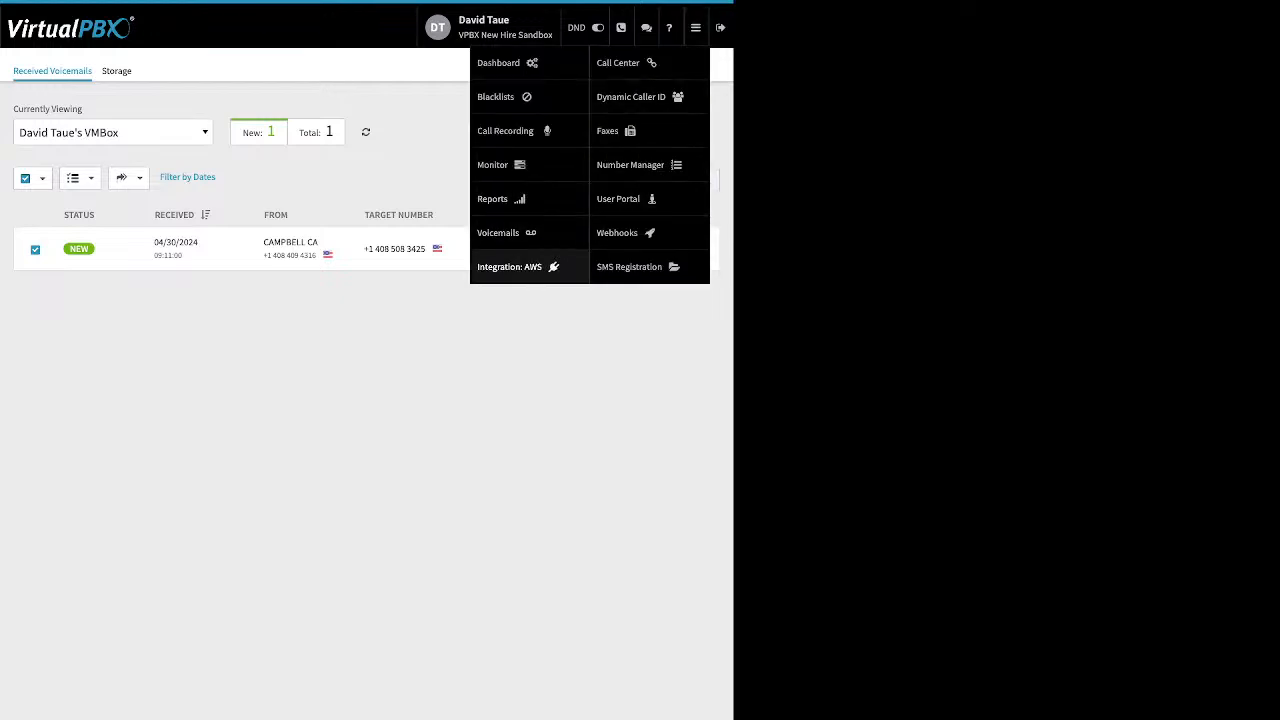
{"action": "left_click", "coordinate": [509, 266]}
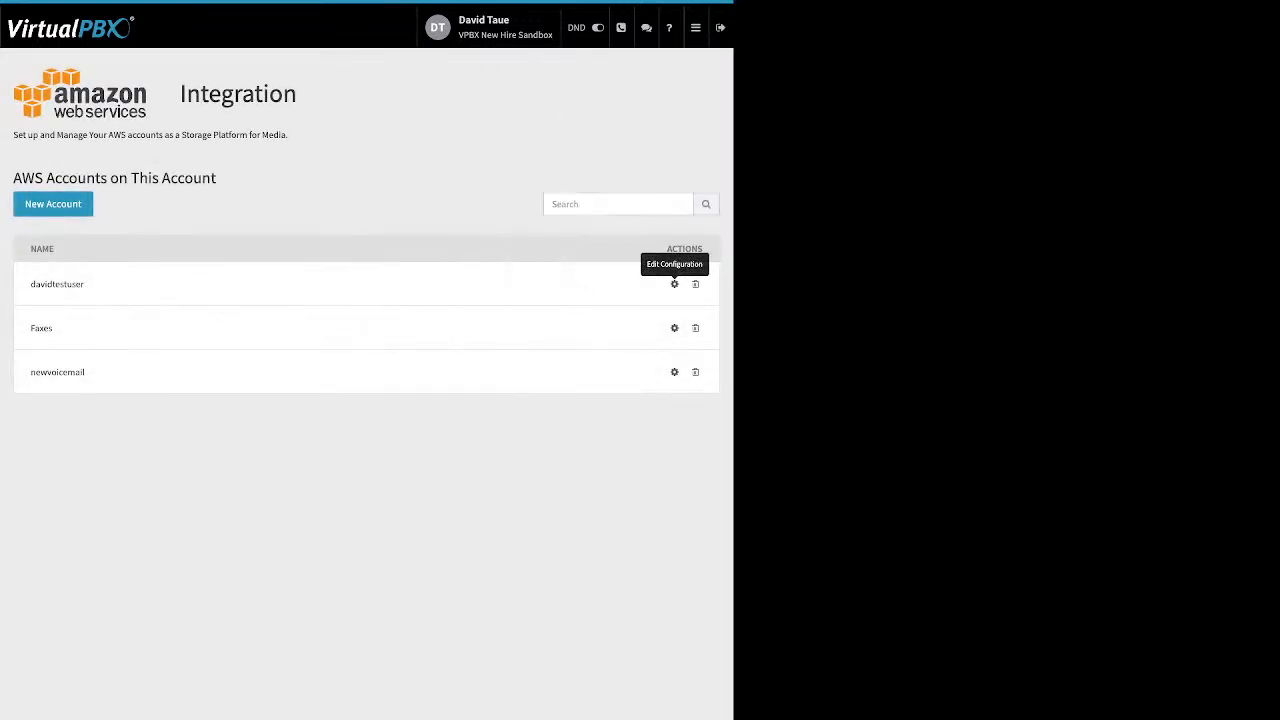
{"action": "left_click", "coordinate": [674, 284]}
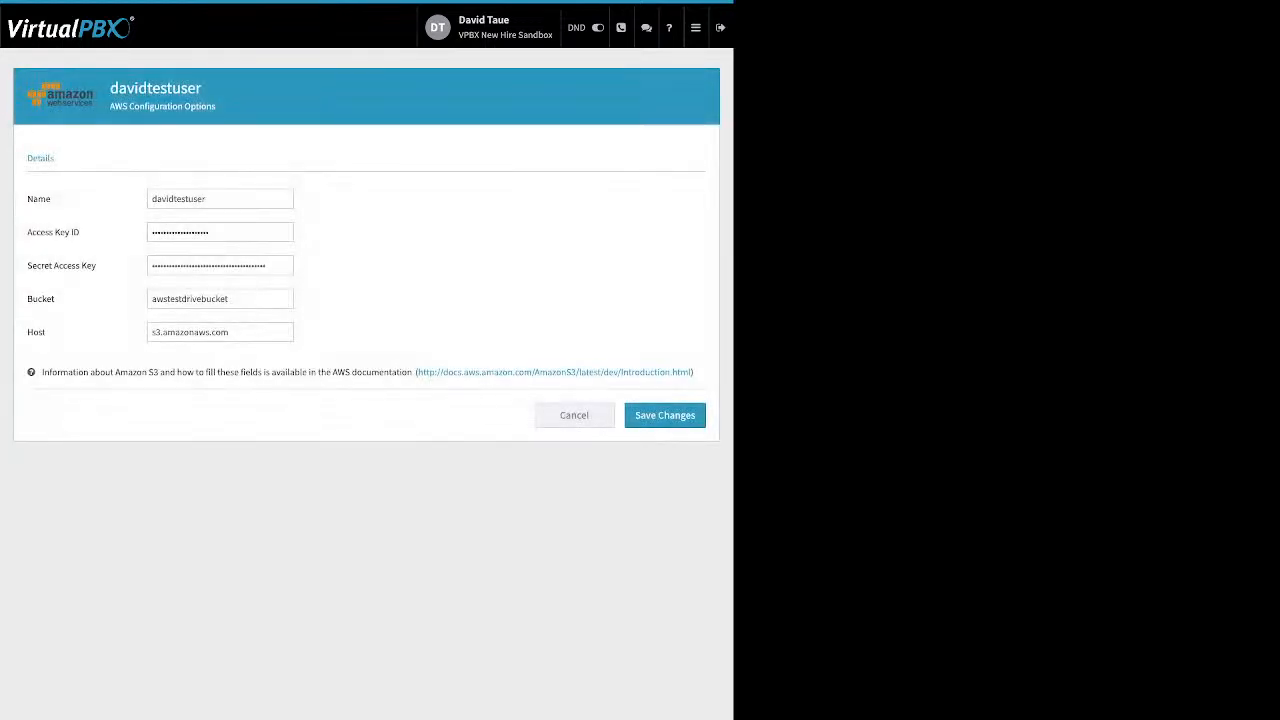
{"action": "left_click_drag", "start_coordinate": [80, 232], "coordinate": [33, 232]}
{"action": "left_click_drag", "start_coordinate": [97, 266], "coordinate": [32, 299]}
{"action": "mouse_move", "coordinate": [696, 28]}
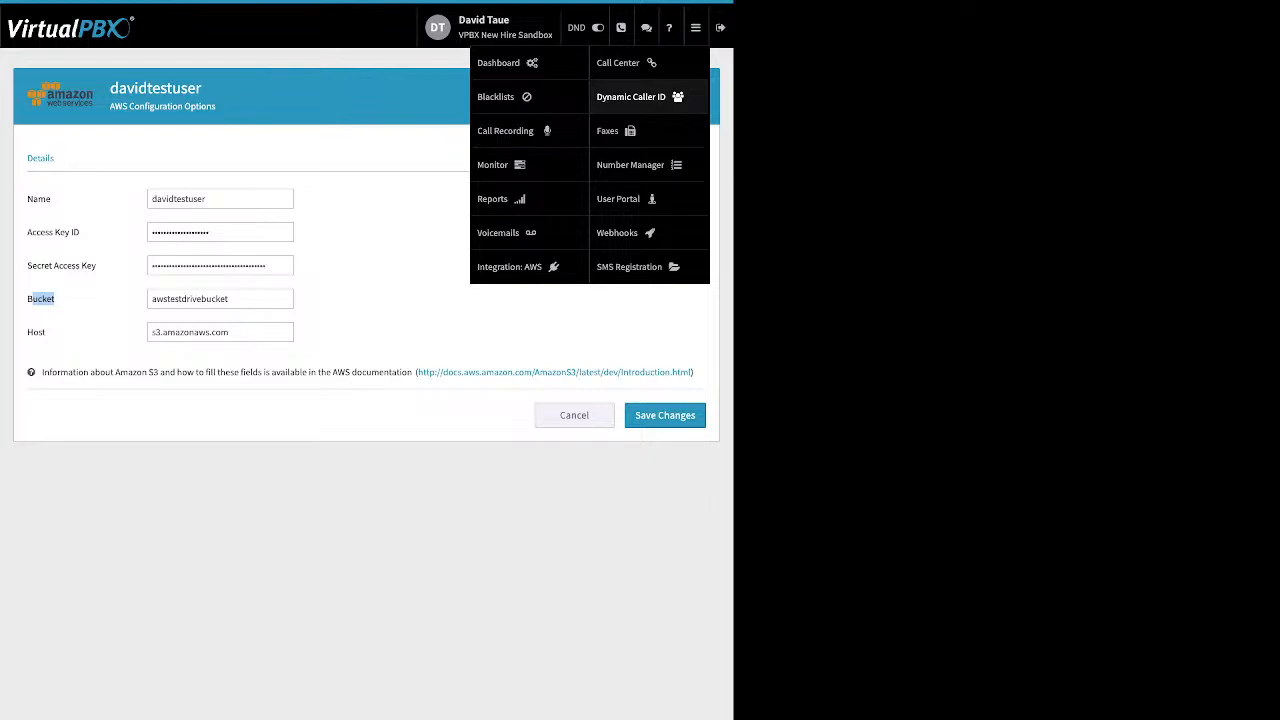
Open Dynamic Caller ID and inspect the Vegas and LA rules, closing each edit dialog without saving.
{"action": "left_click", "coordinate": [640, 97]}
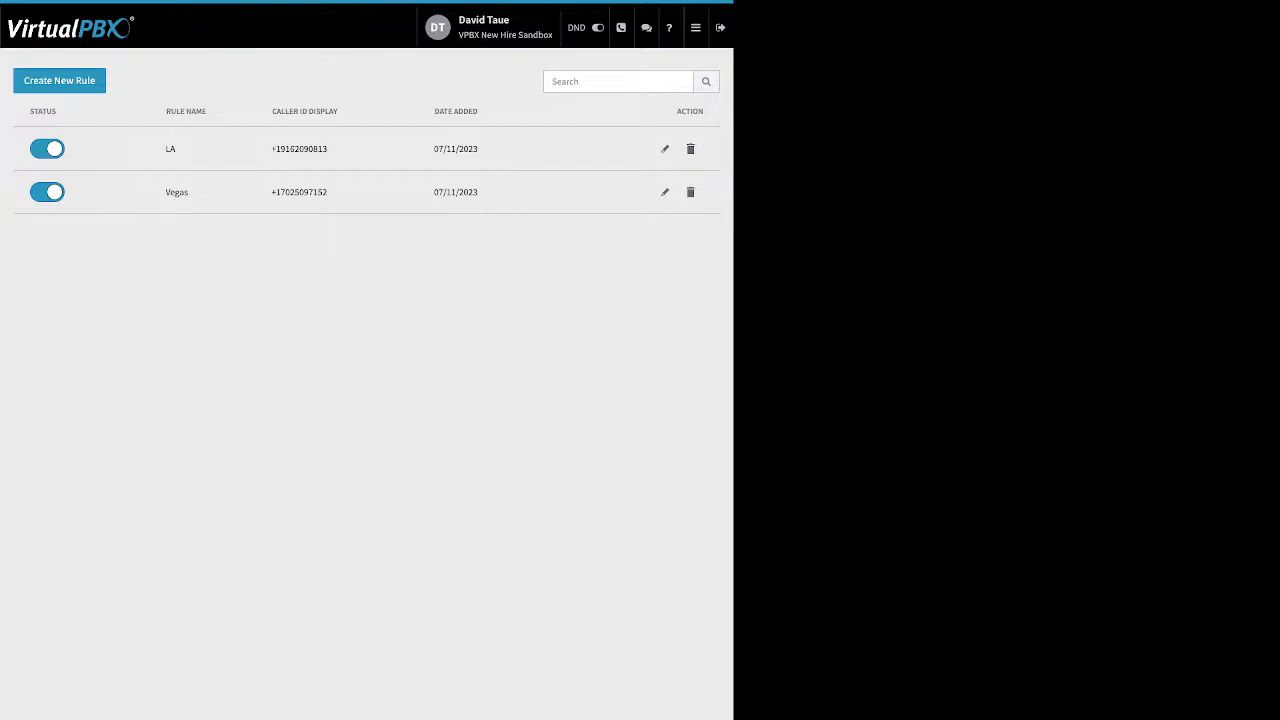
{"action": "left_click", "coordinate": [665, 192]}
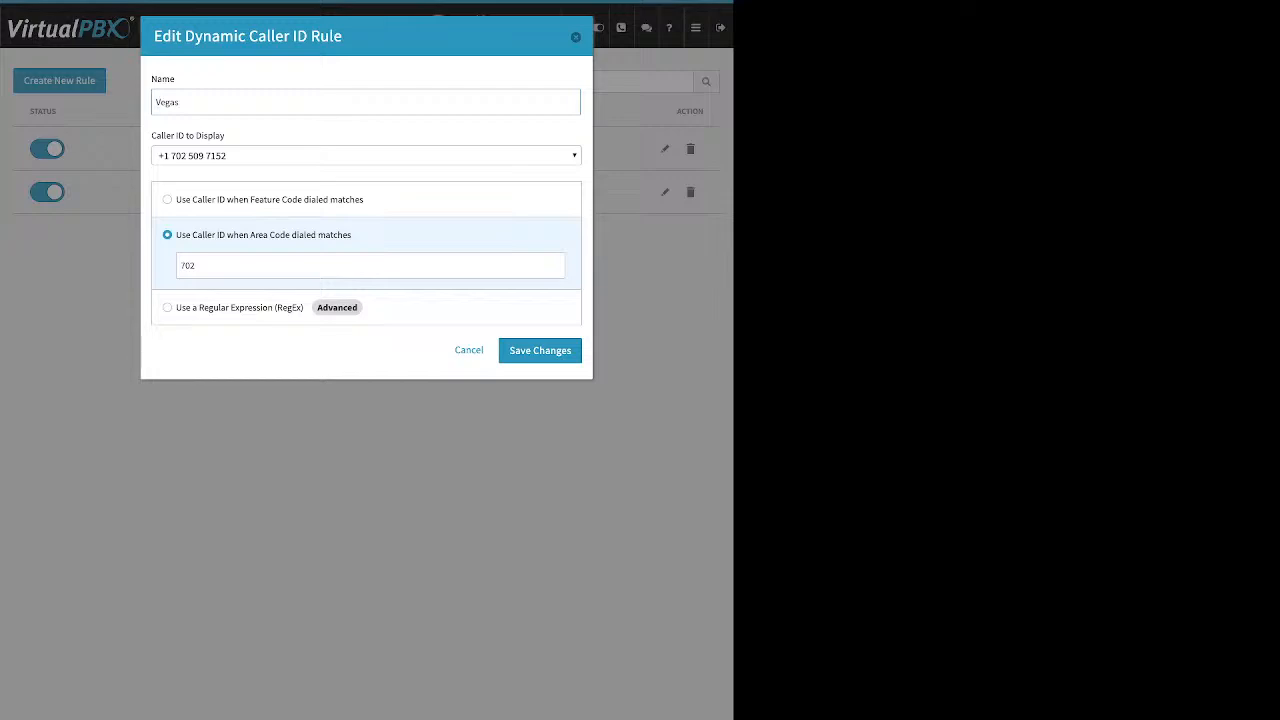
{"action": "key", "text": "ctrl+a"}
{"action": "double_click", "coordinate": [192, 265]}
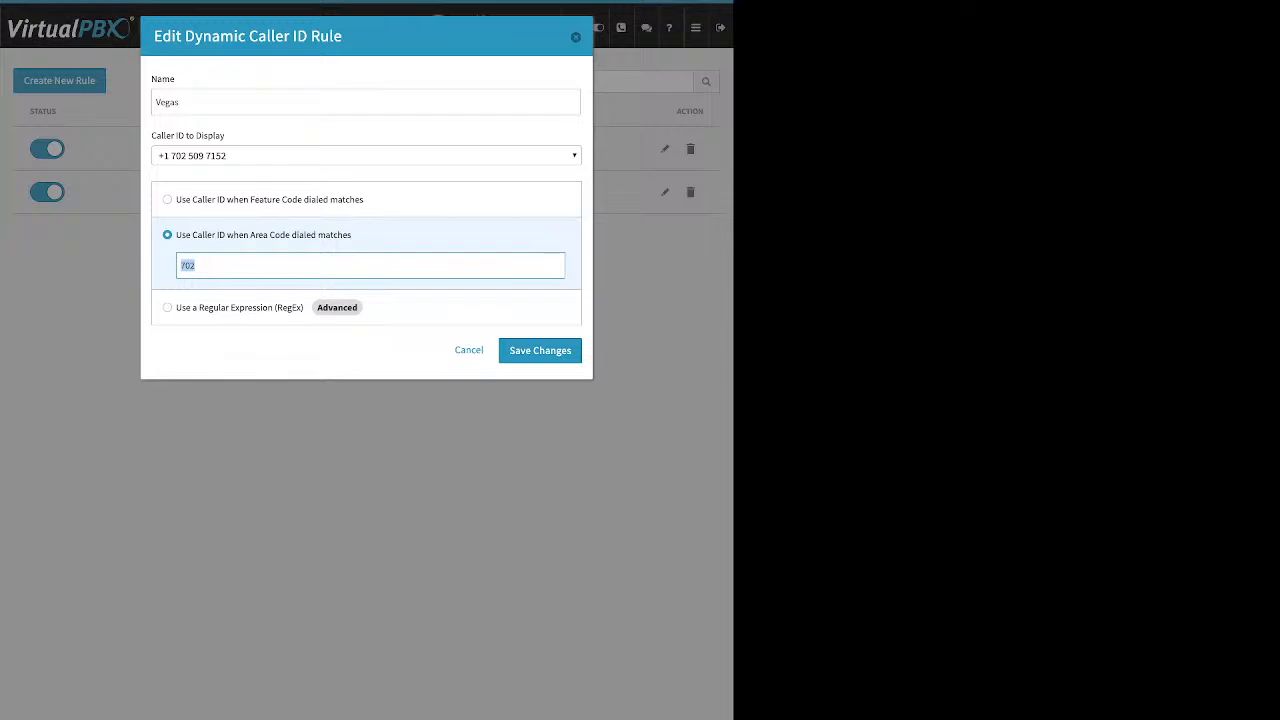
{"action": "left_click", "coordinate": [576, 37]}
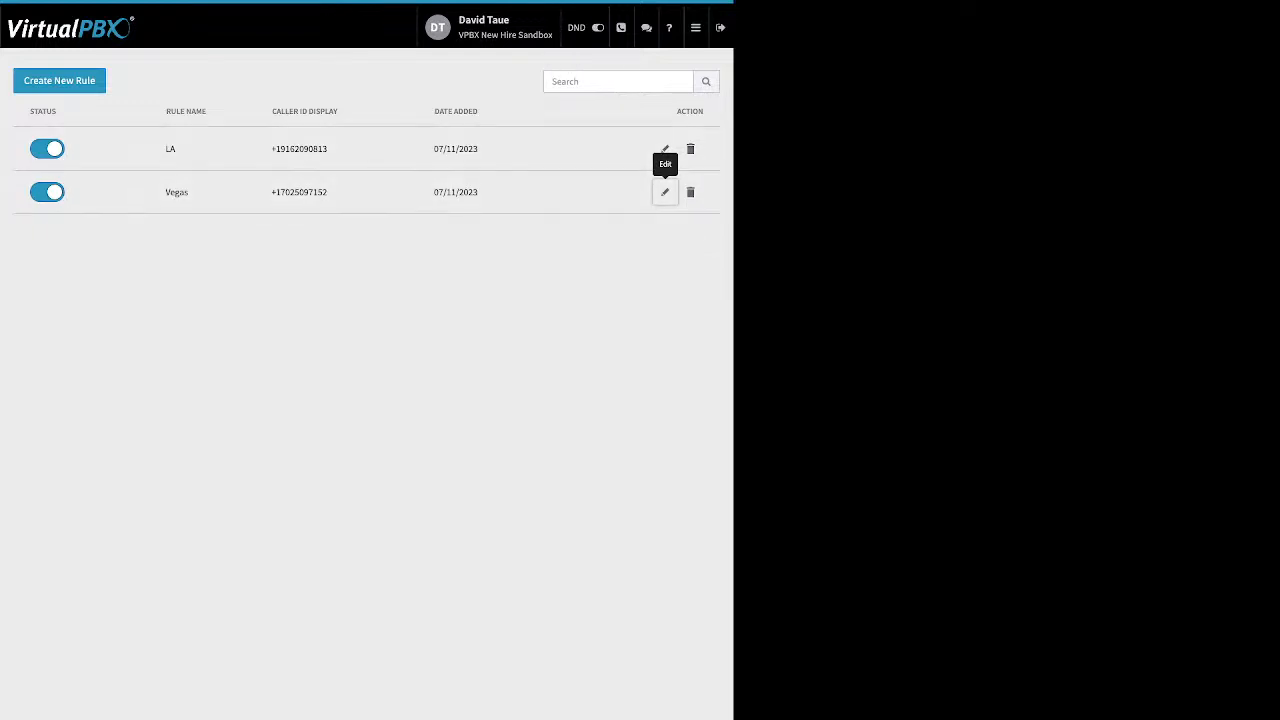
{"action": "left_click", "coordinate": [665, 149]}
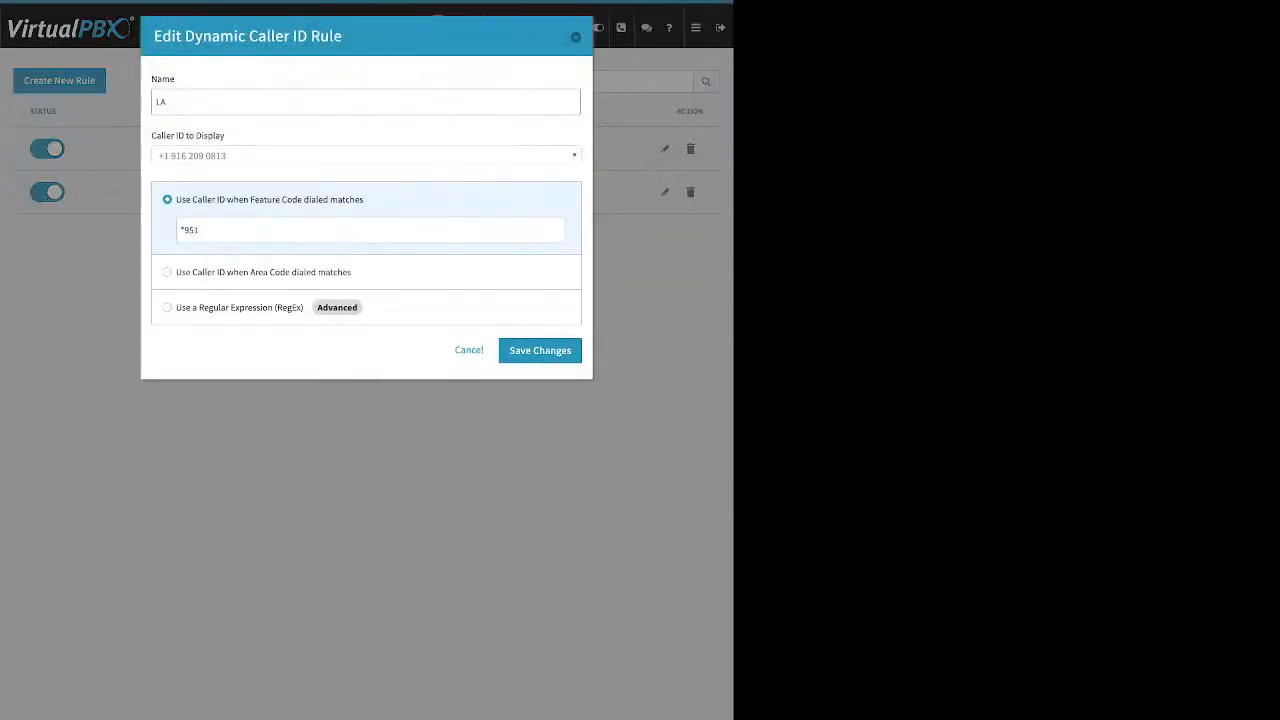
{"action": "key", "text": "ctrl+a"}
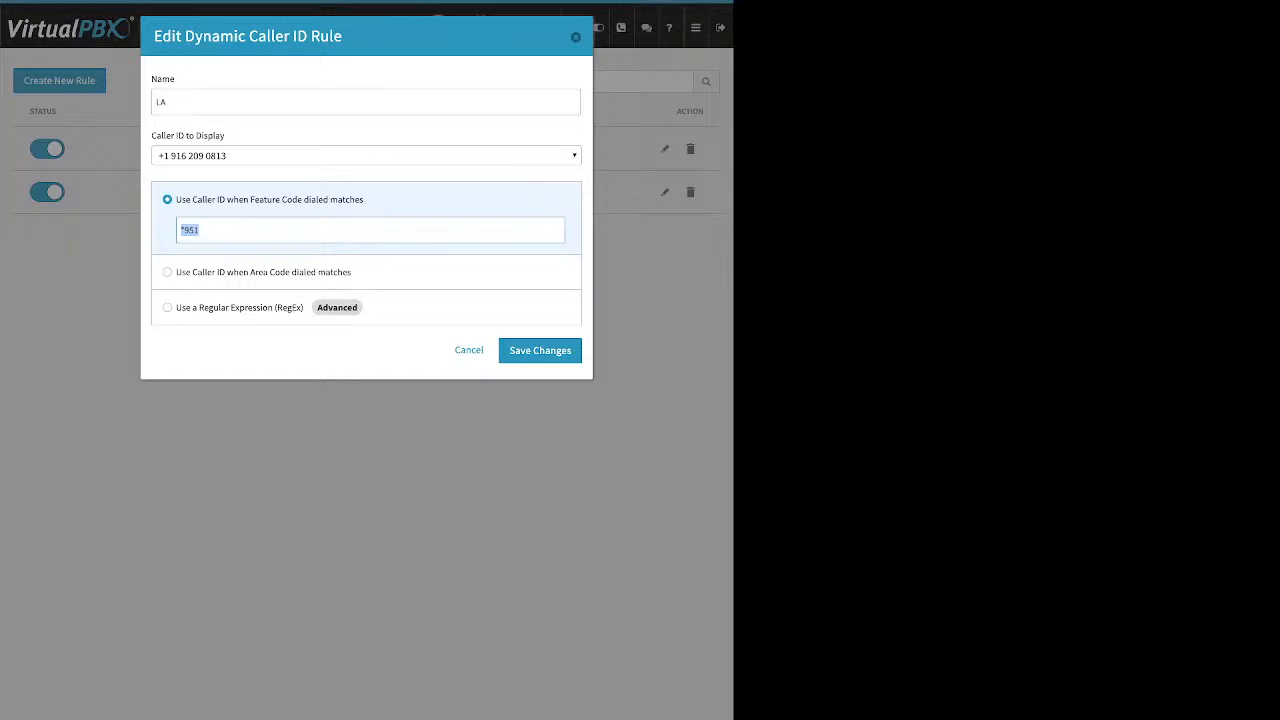
{"action": "left_click", "coordinate": [576, 37]}
Open Faxes, view the main faxbox's inbound faxes, and switch to Outbound faxes.
{"action": "left_click", "coordinate": [696, 28]}
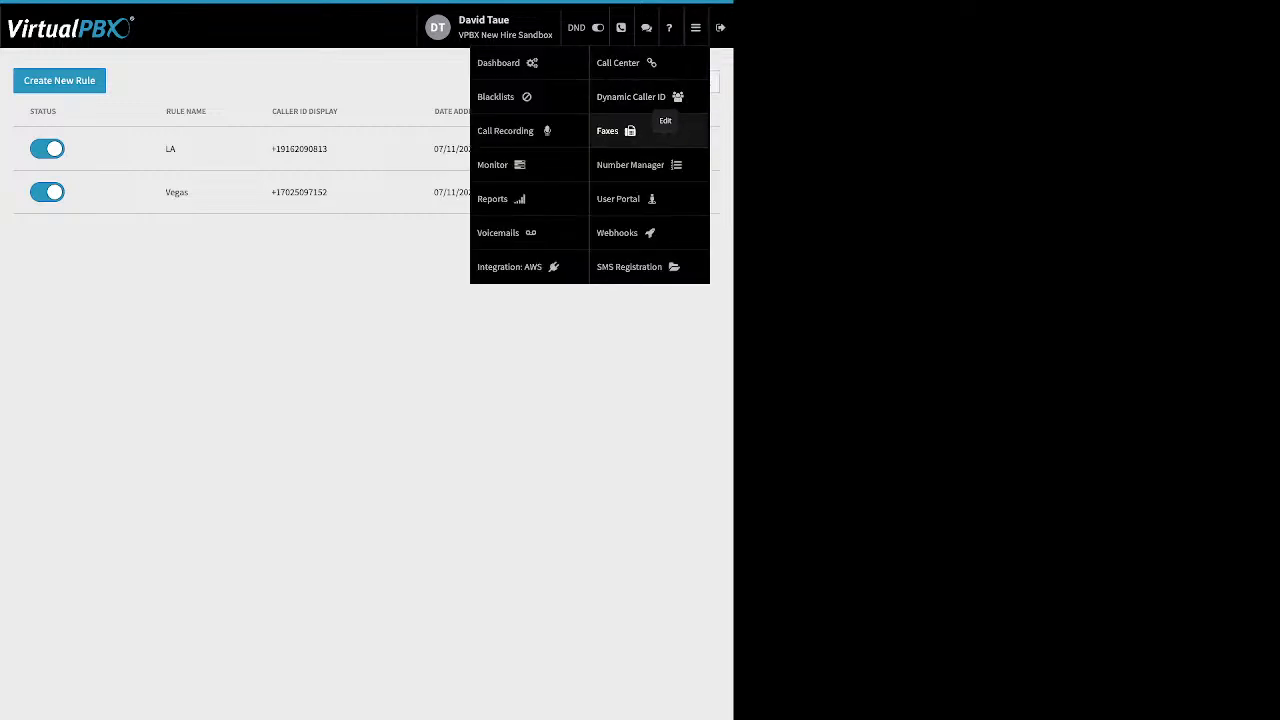
{"action": "left_click", "coordinate": [615, 131]}
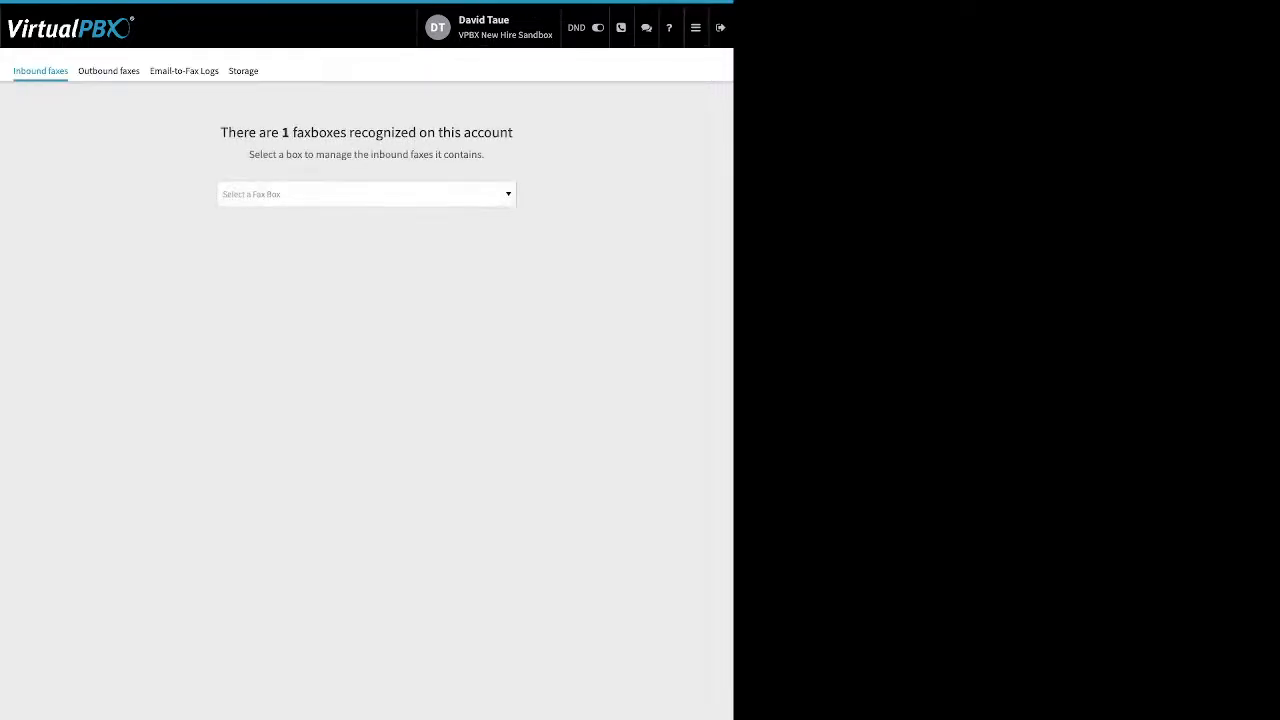
{"action": "left_click", "coordinate": [366, 194]}
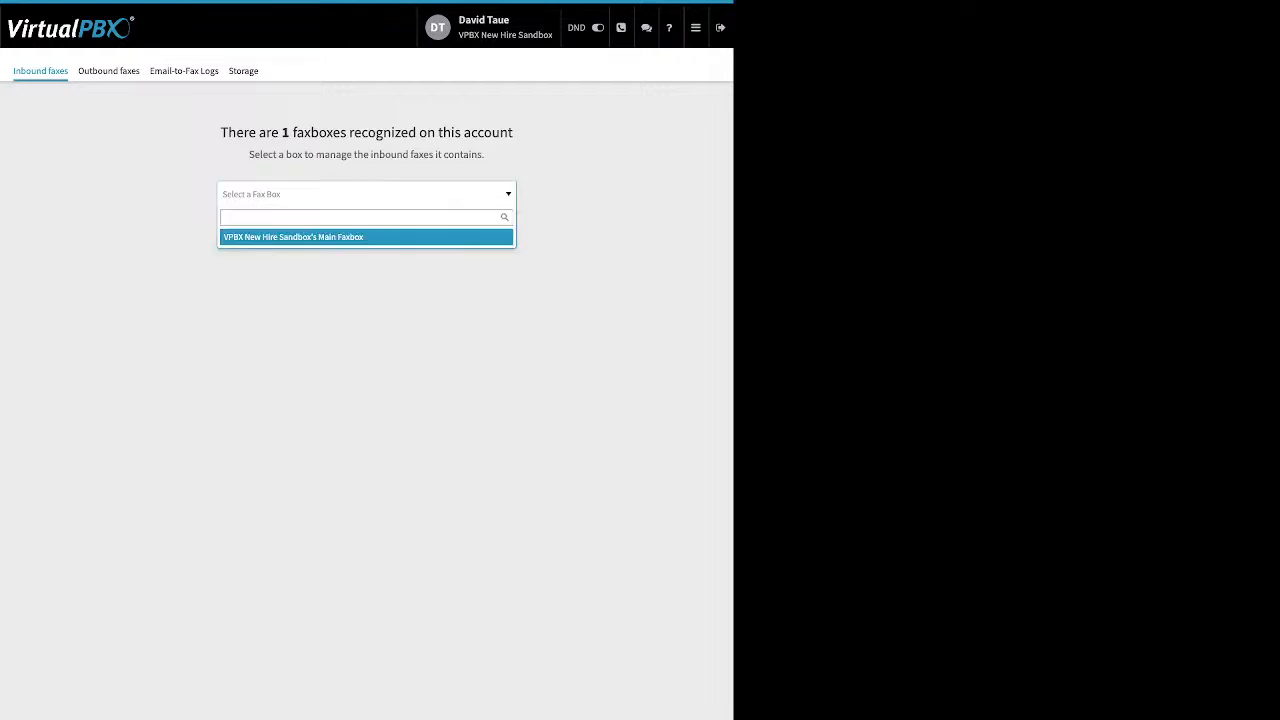
{"action": "left_click", "coordinate": [366, 237]}
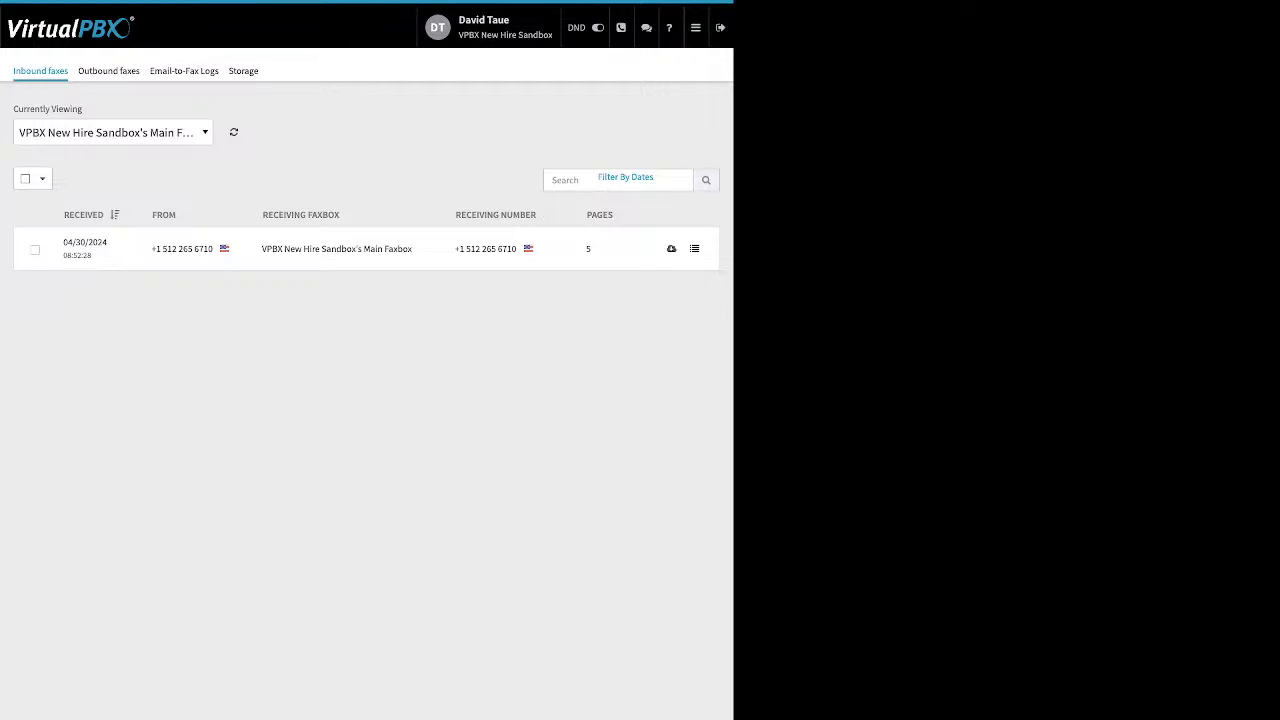
{"action": "left_click", "coordinate": [109, 71]}
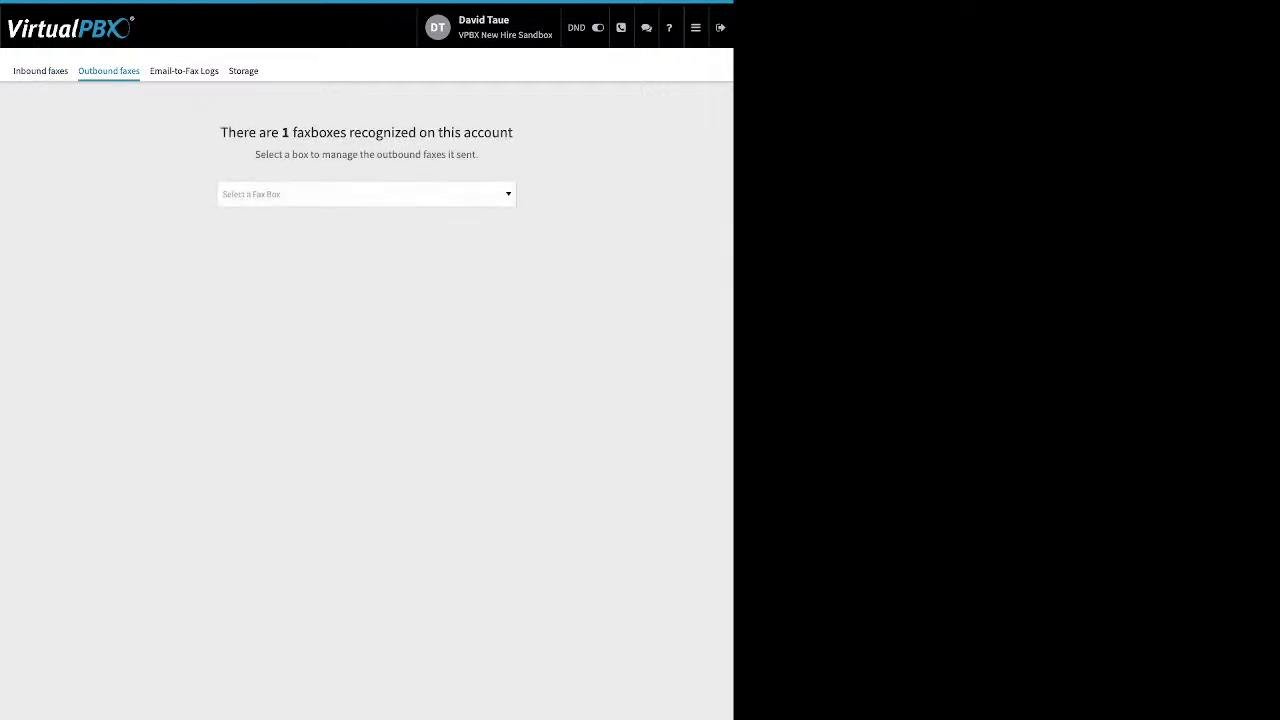
Select the main faxbox to view its outbound faxes.
{"action": "left_click", "coordinate": [366, 194]}
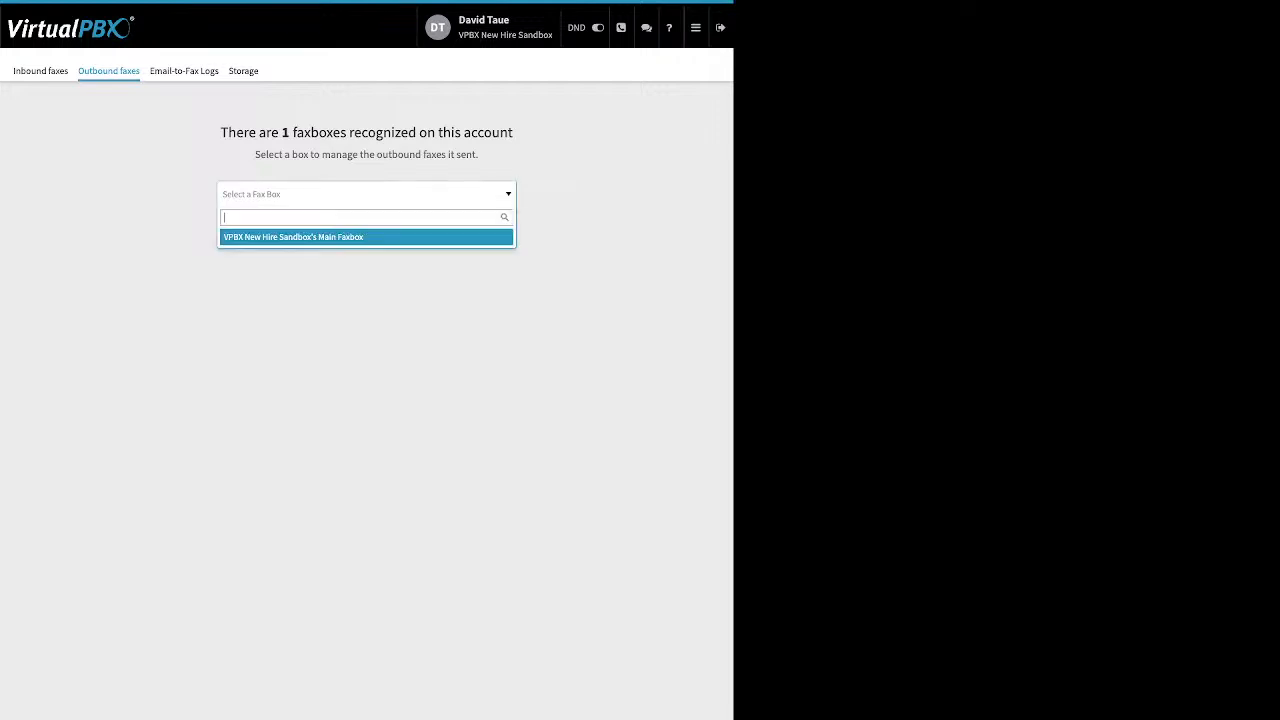
{"action": "left_click", "coordinate": [366, 237]}
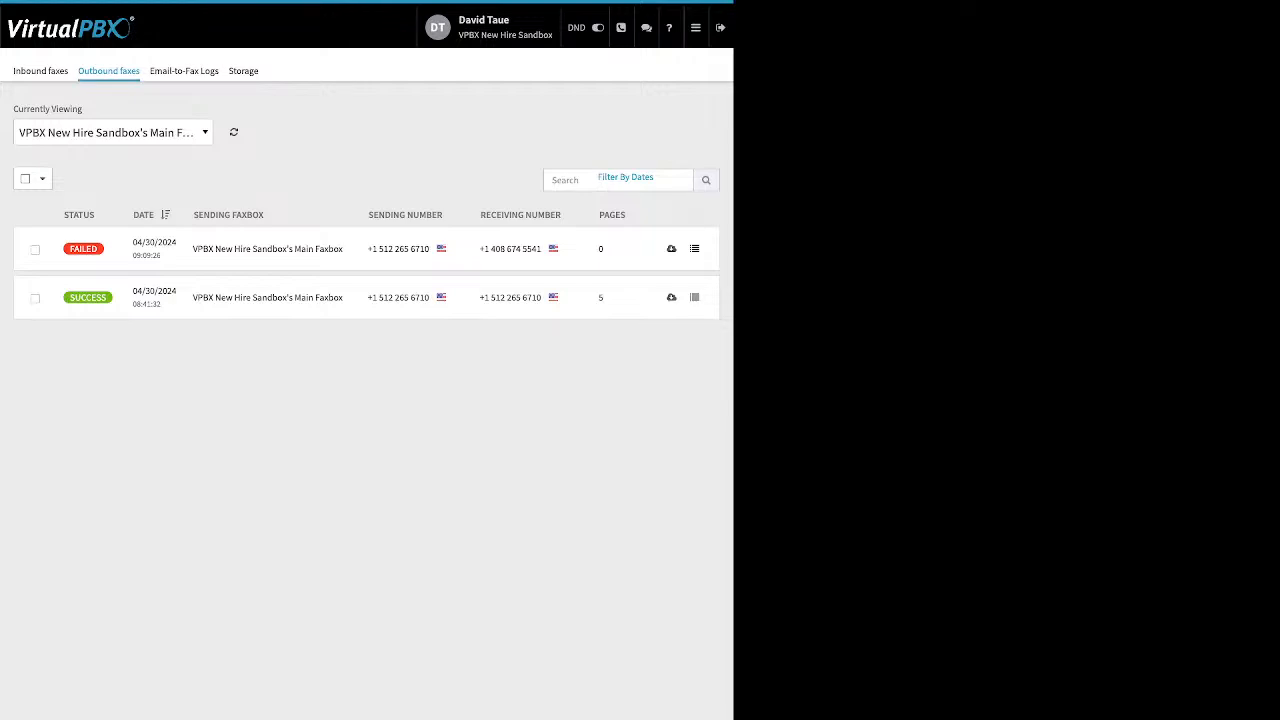
{"action": "mouse_move", "coordinate": [83, 249]}
Open Email-to-Fax Logs and inspect the failed entry's technical details, then close the dialog.
{"action": "left_click", "coordinate": [184, 70]}
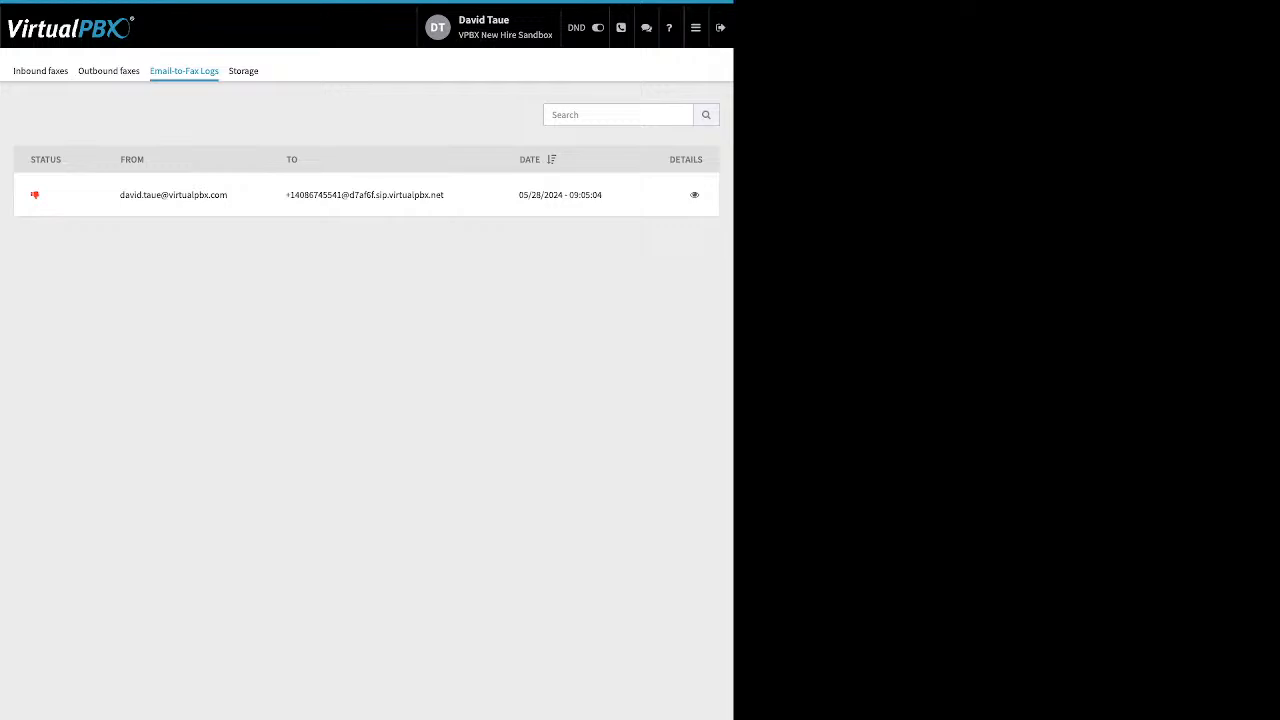
{"action": "left_click", "coordinate": [694, 195]}
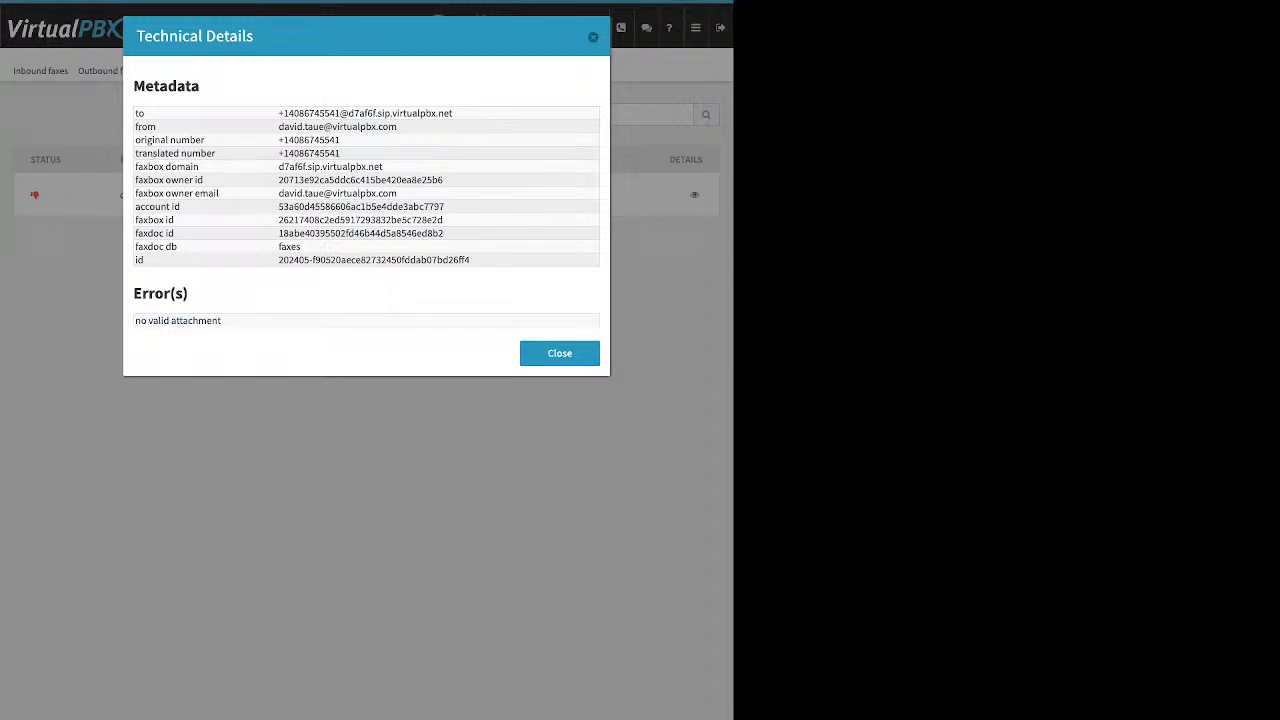
{"action": "left_click_drag", "start_coordinate": [222, 320], "coordinate": [135, 320]}
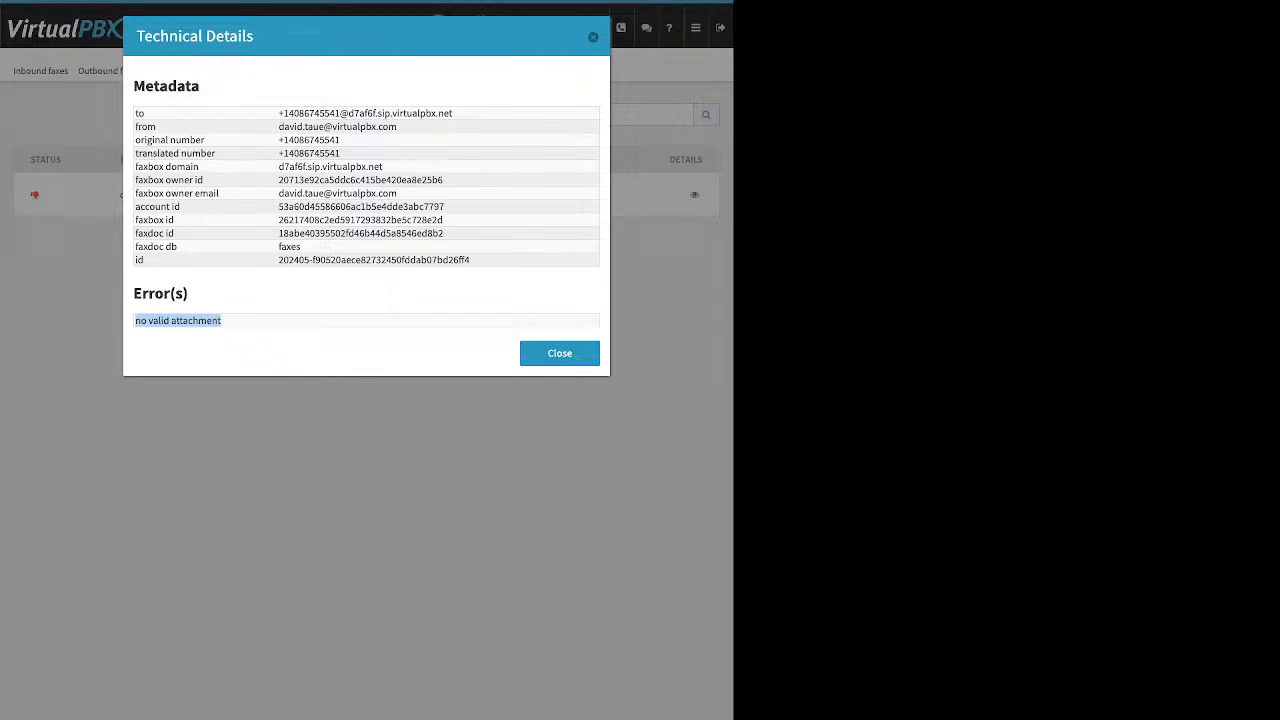
{"action": "left_click", "coordinate": [260, 342]}
{"action": "left_click", "coordinate": [560, 353]}
Open SMS Registration and view its Start Registration and Registration Status tabs.
{"action": "left_click", "coordinate": [696, 28]}
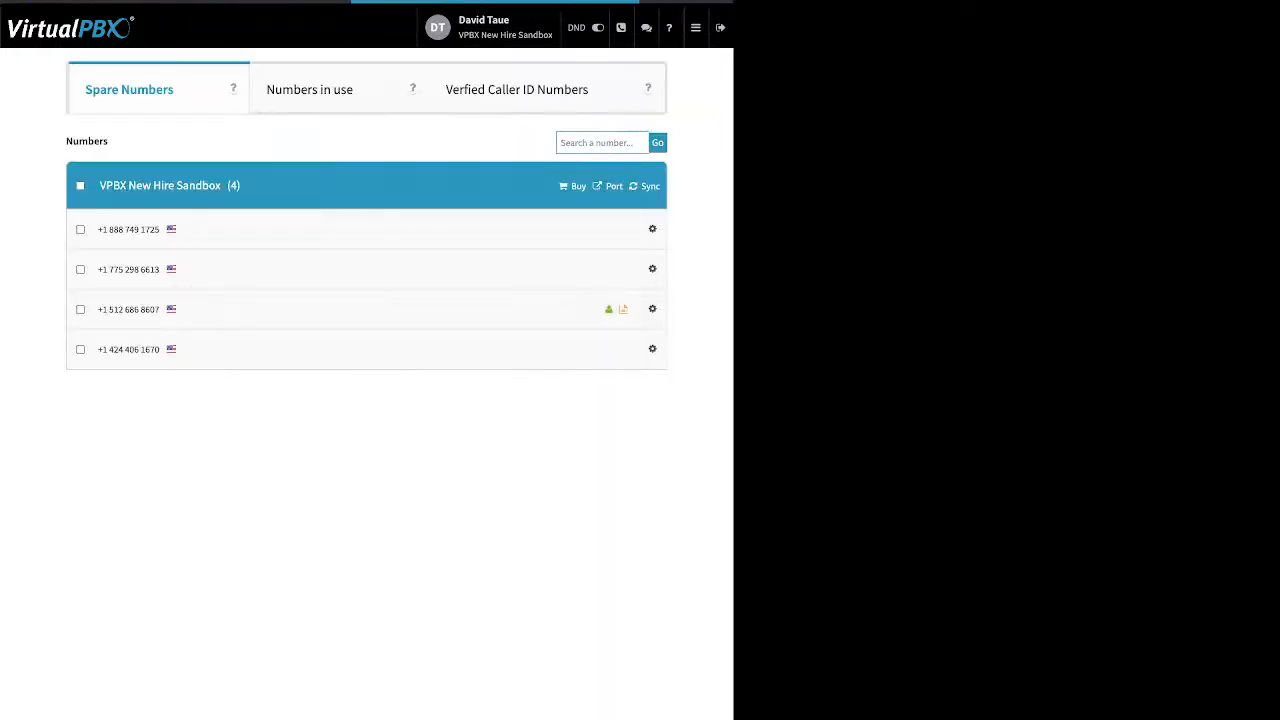
{"action": "left_click", "coordinate": [695, 27]}
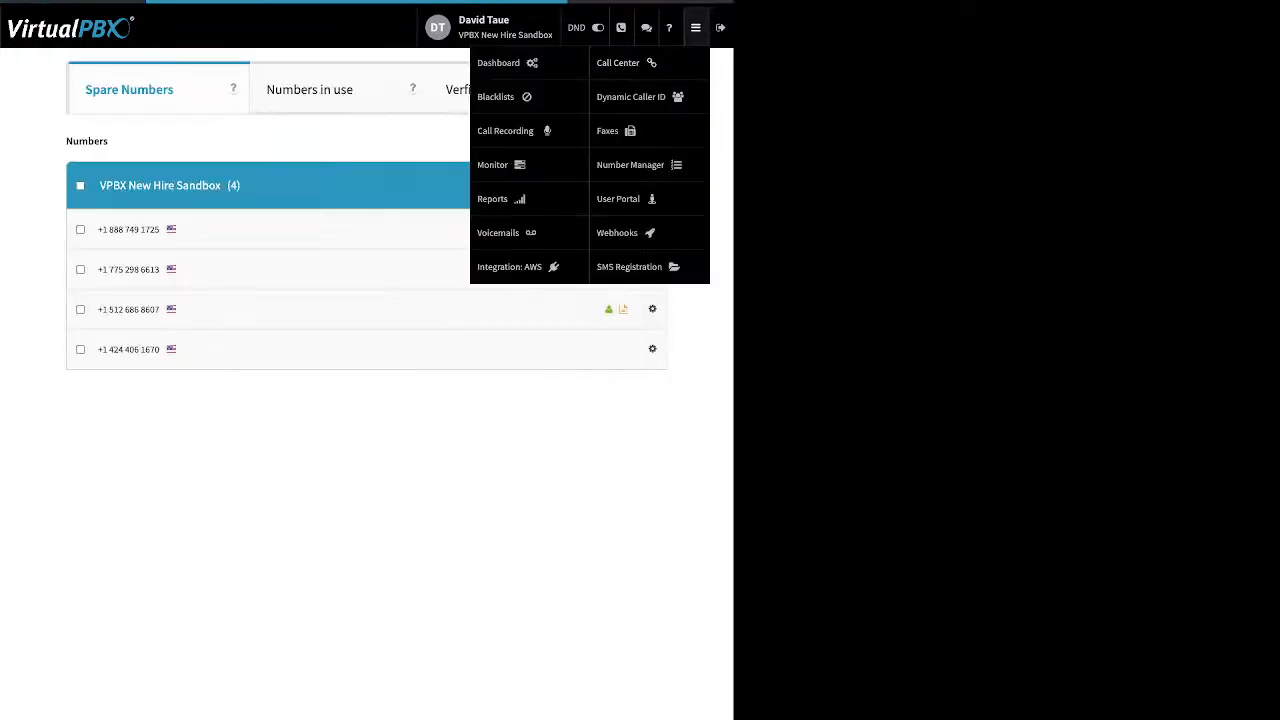
{"action": "left_click", "coordinate": [637, 267]}
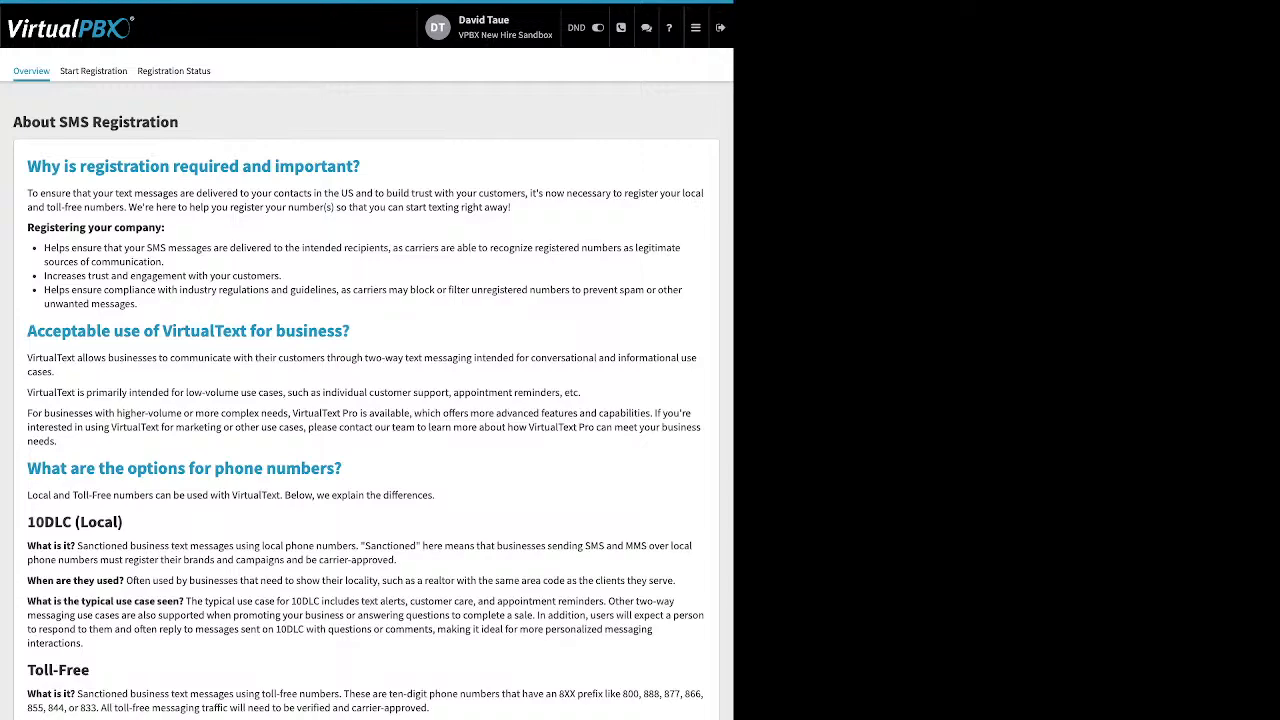
{"action": "left_click", "coordinate": [93, 71]}
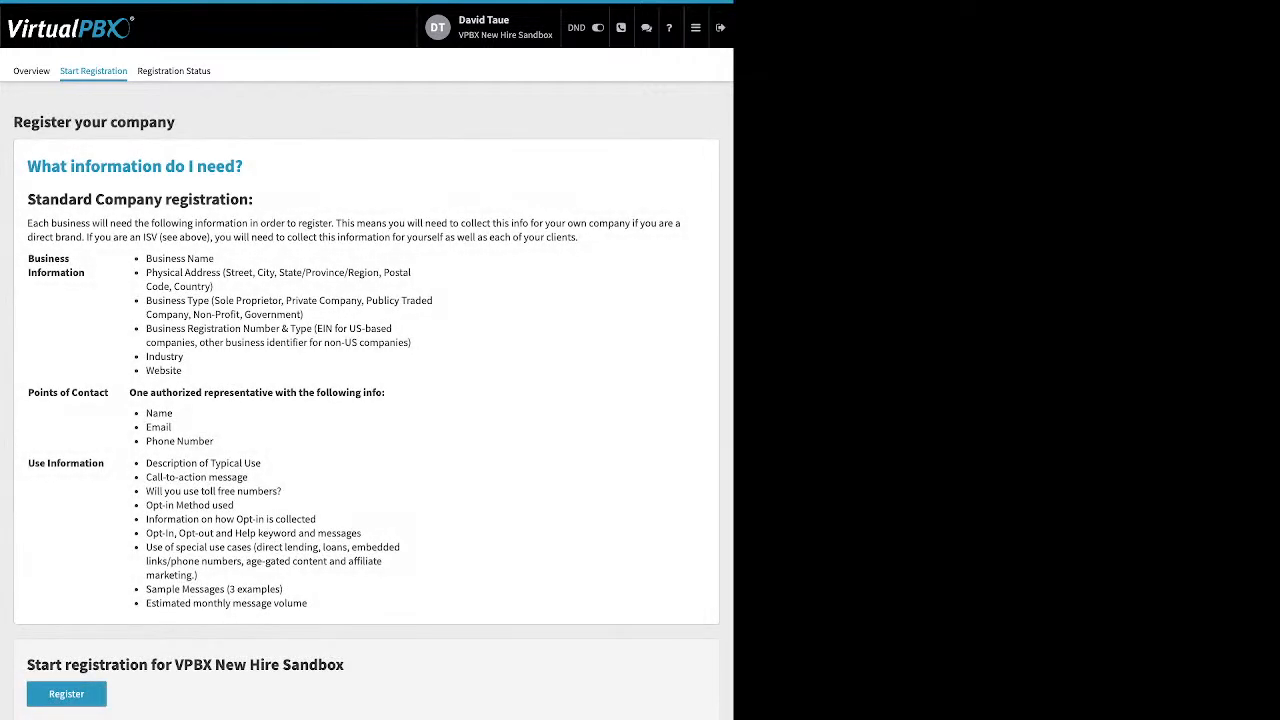
{"action": "left_click", "coordinate": [174, 71]}
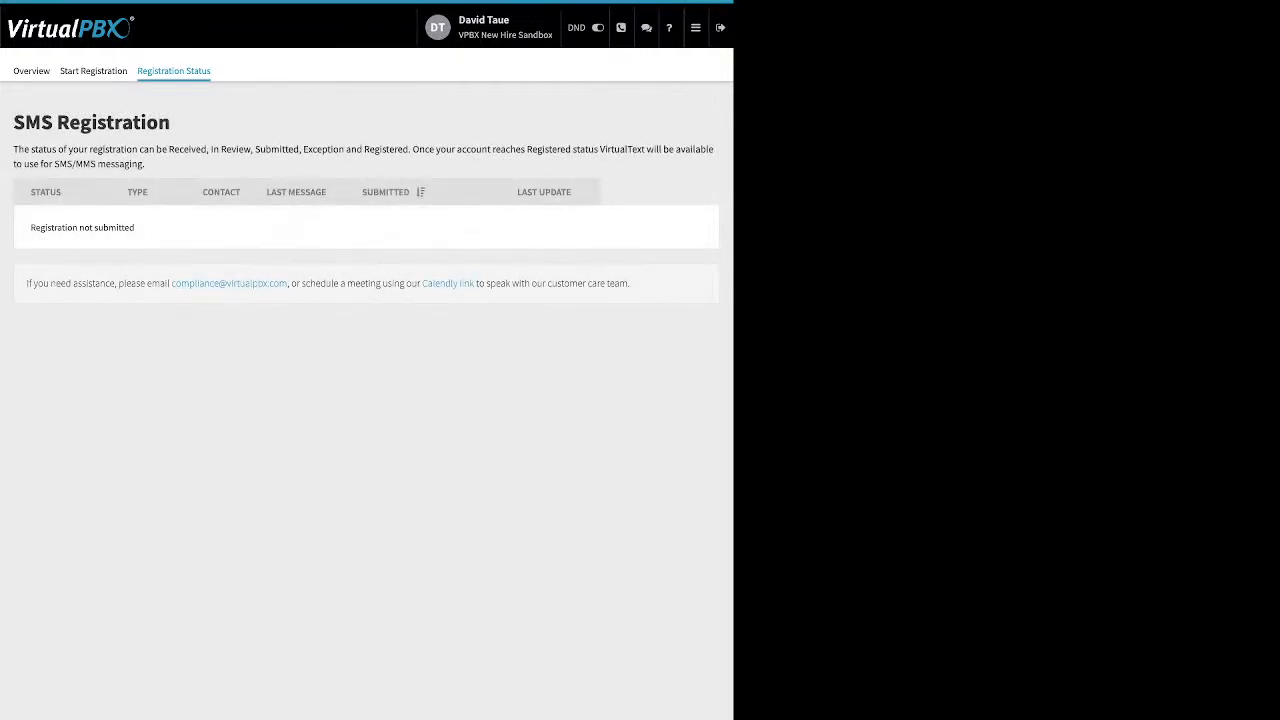
Open Webhooks, open the New Webhook form, and return to the webhook list without creating one.
{"action": "left_click", "coordinate": [696, 28]}
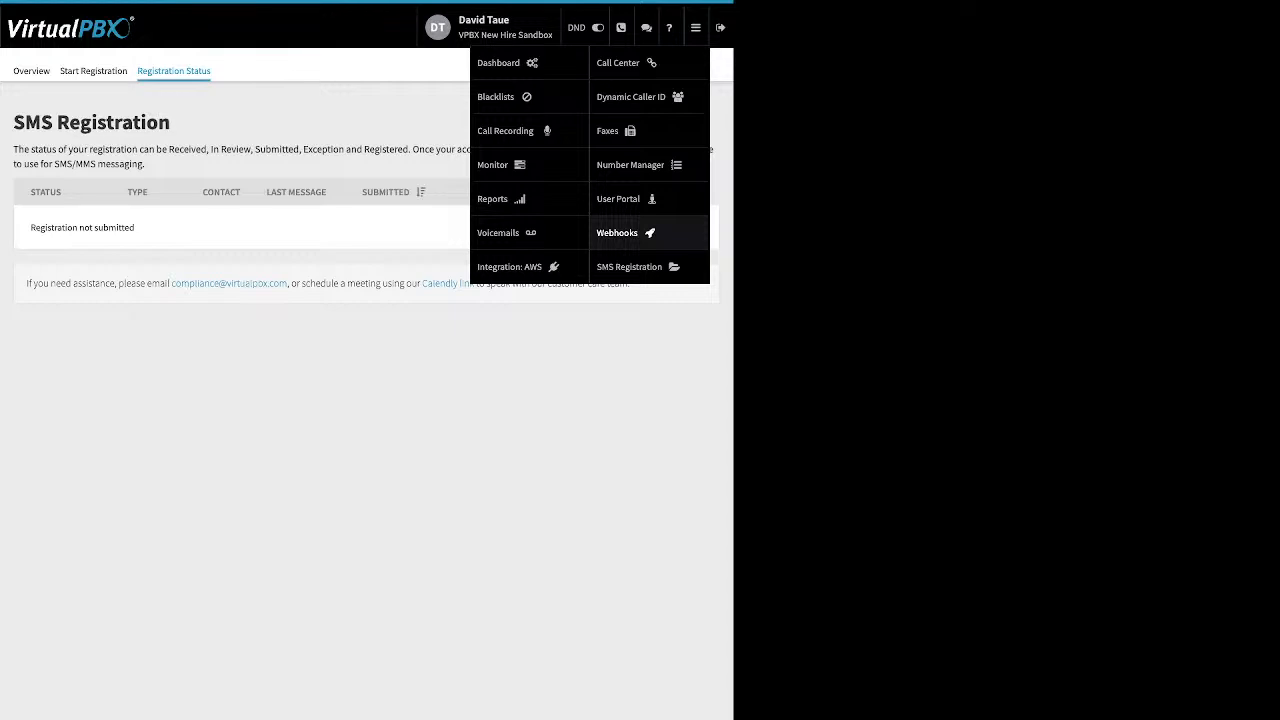
{"action": "left_click", "coordinate": [617, 232]}
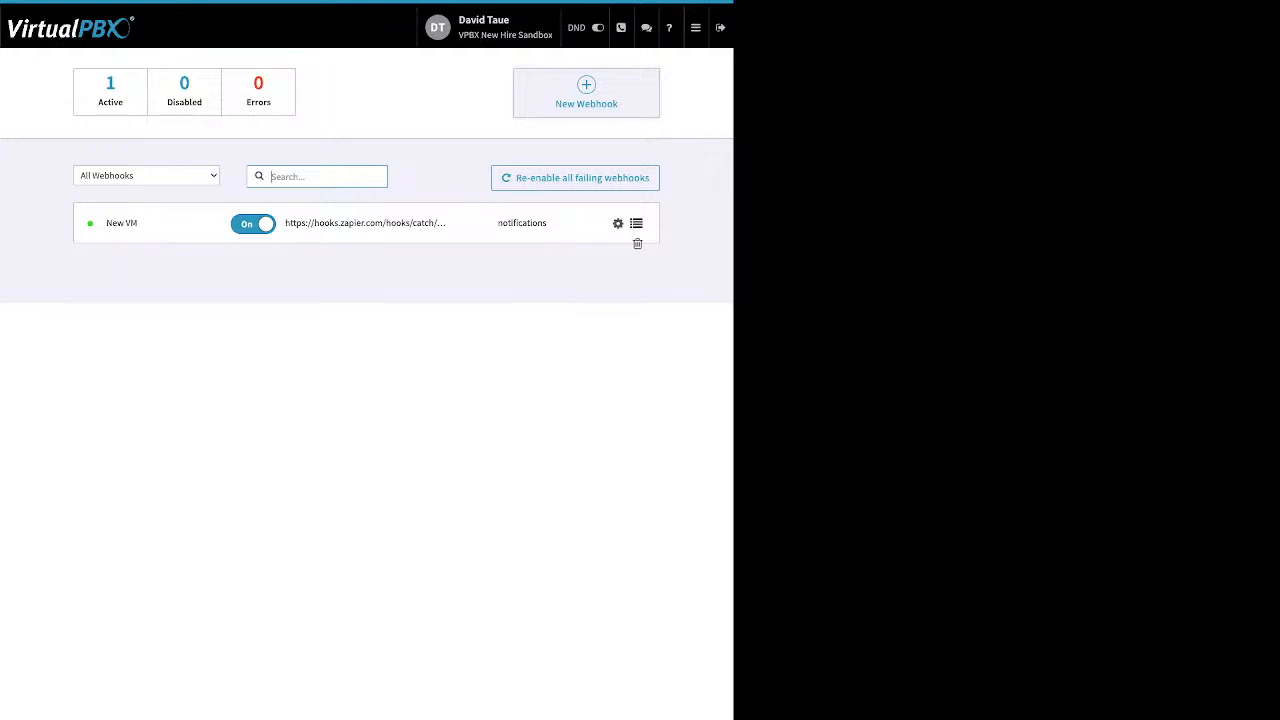
{"action": "left_click", "coordinate": [586, 94]}
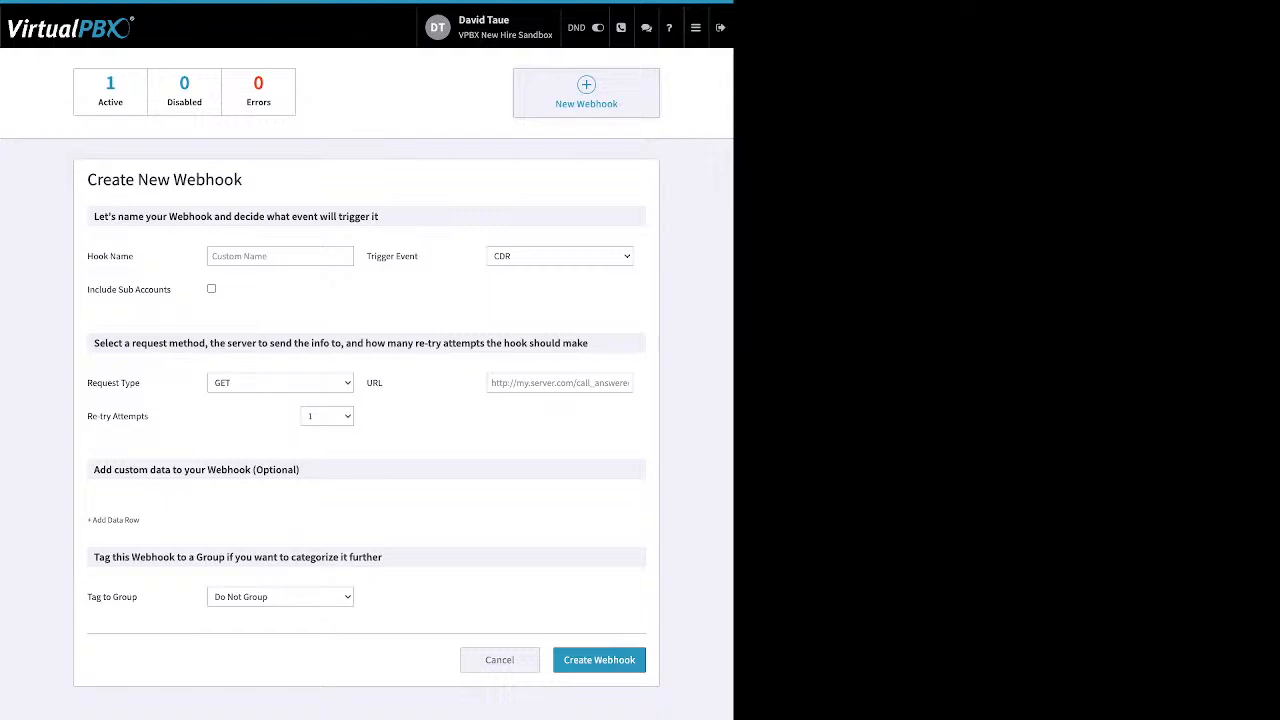
{"action": "left_click", "coordinate": [696, 28]}
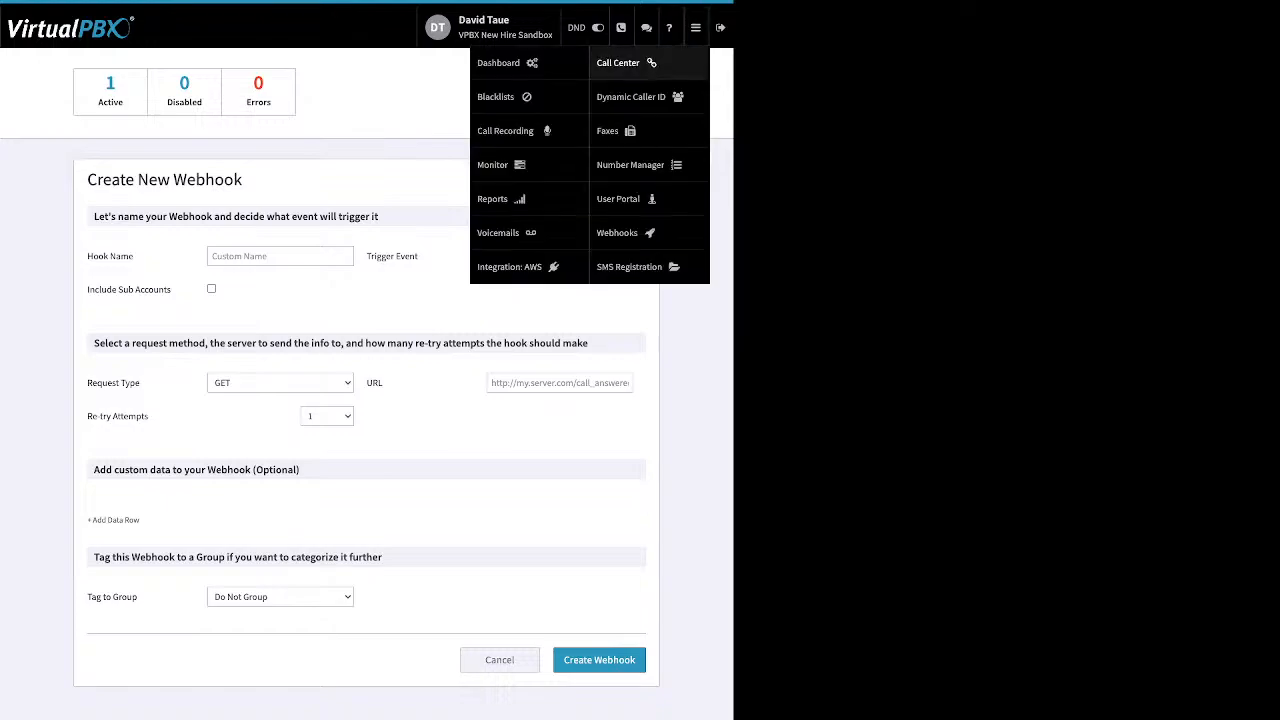
{"action": "left_click", "coordinate": [625, 232]}
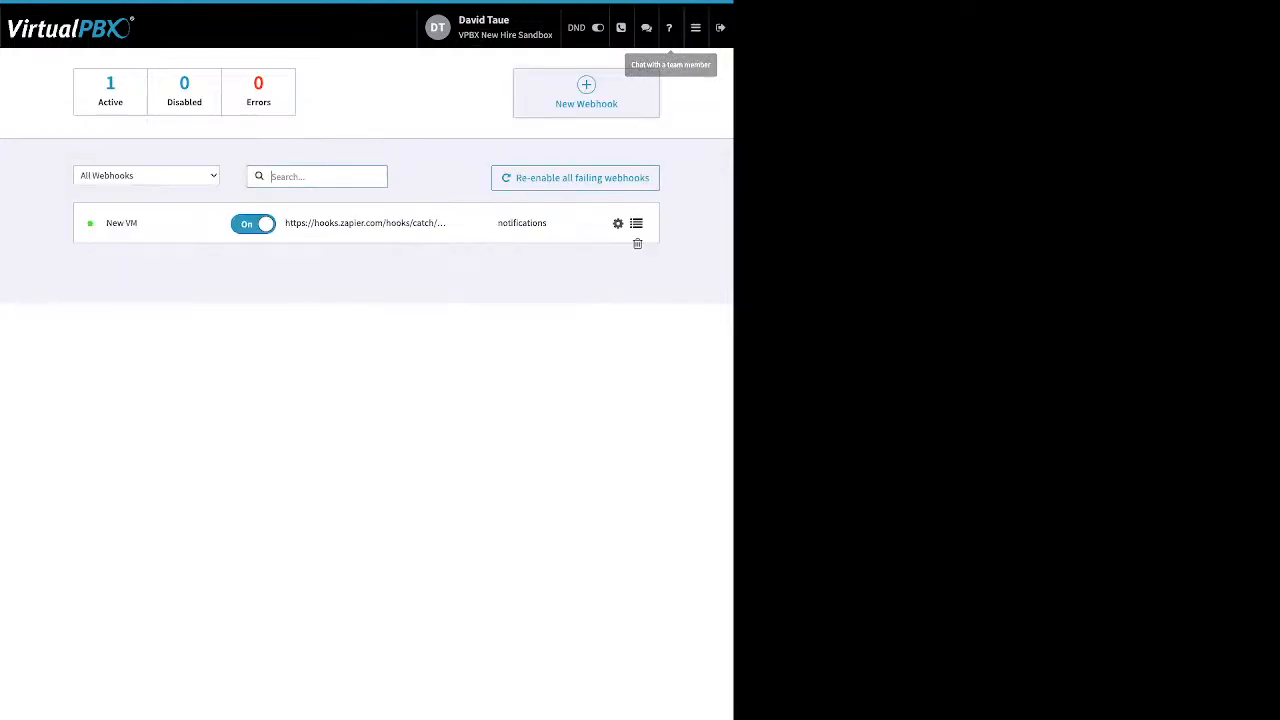
Open the user's Voicemails view and select the new voicemail.
{"action": "left_click", "coordinate": [696, 28]}
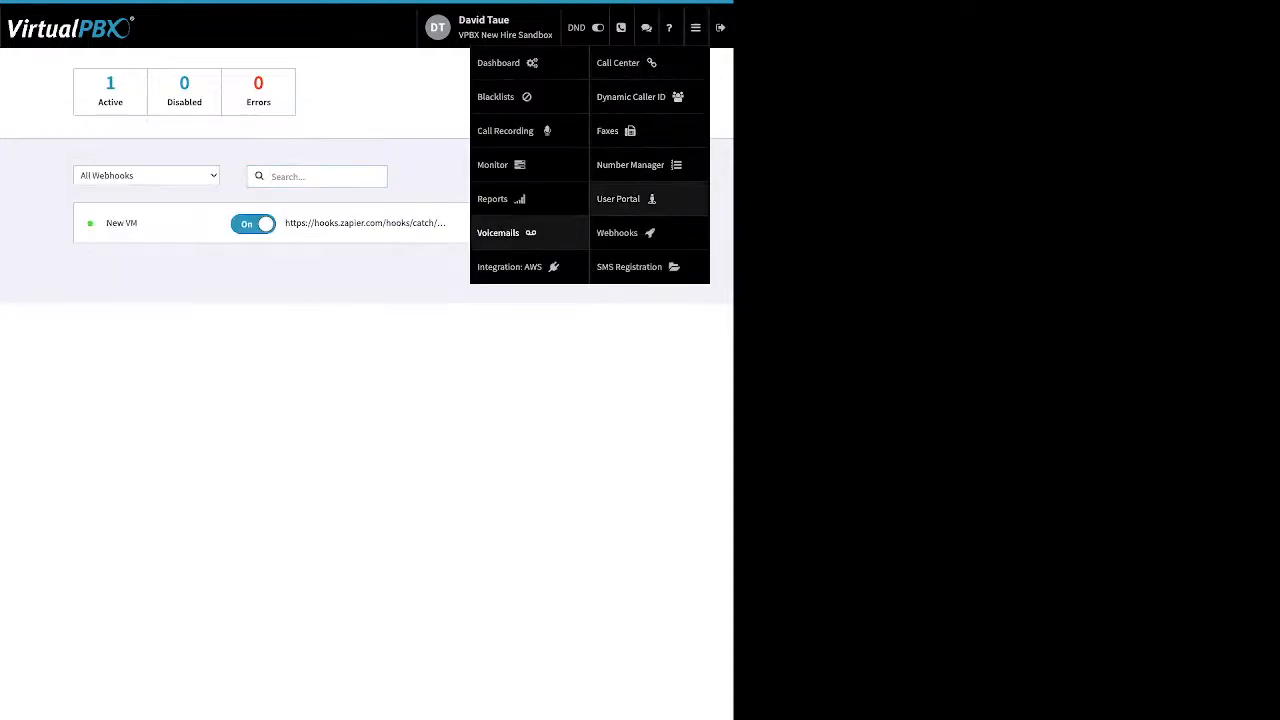
{"action": "left_click", "coordinate": [498, 232]}
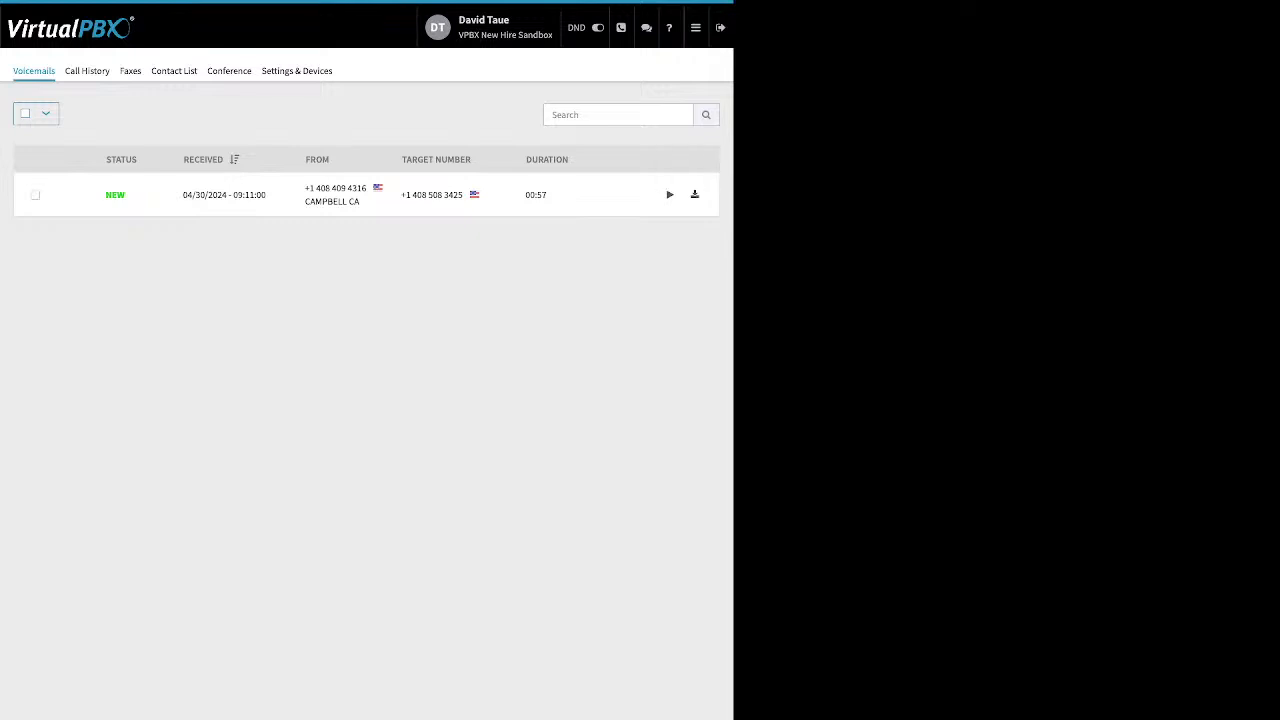
{"action": "left_click", "coordinate": [35, 195]}
Open Call History and filter the calls starting from 02/01/2024.
{"action": "left_click", "coordinate": [87, 71]}
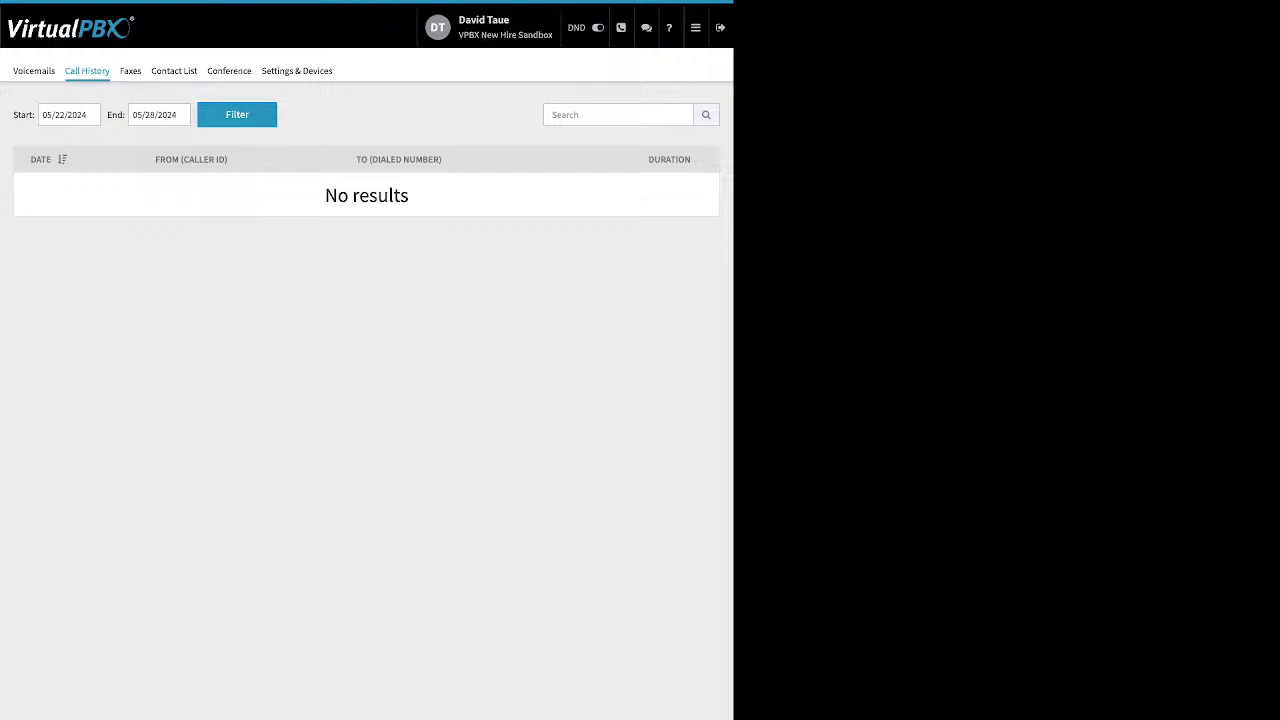
{"action": "left_click", "coordinate": [69, 115]}
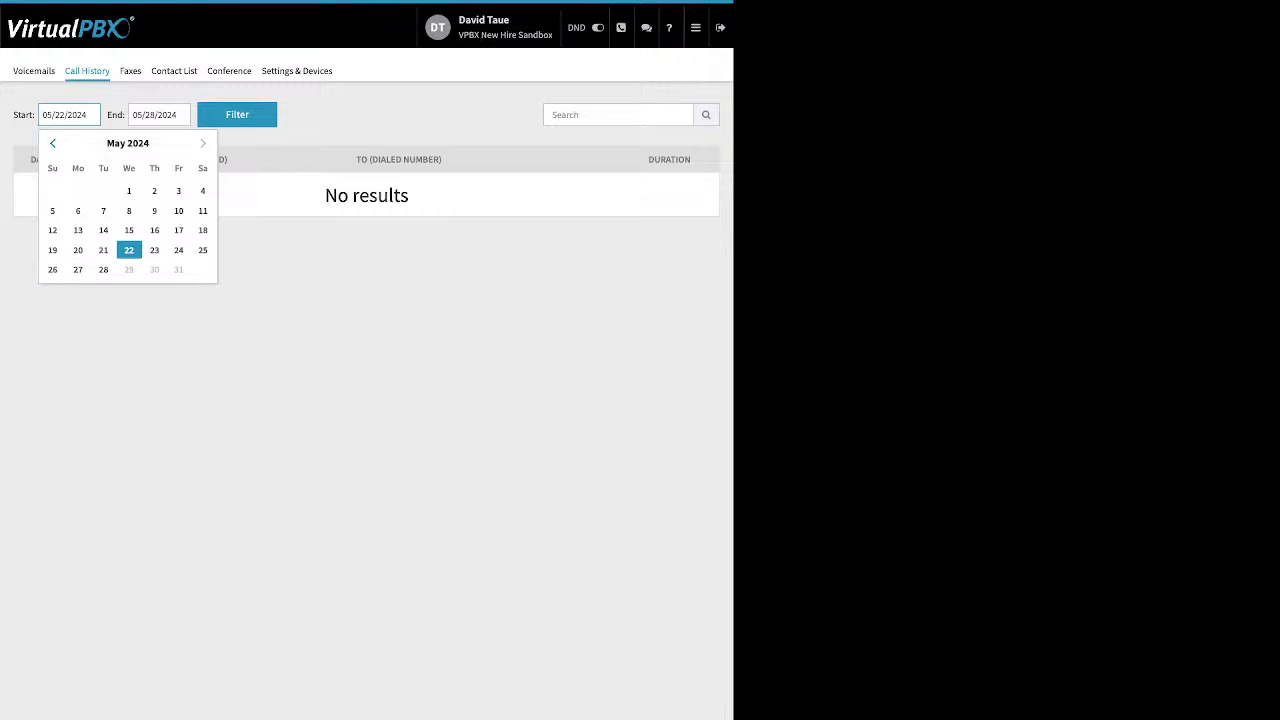
{"action": "left_click", "coordinate": [53, 143]}
{"action": "left_click", "coordinate": [53, 143]}
{"action": "left_click", "coordinate": [53, 143]}
{"action": "left_click", "coordinate": [154, 191]}
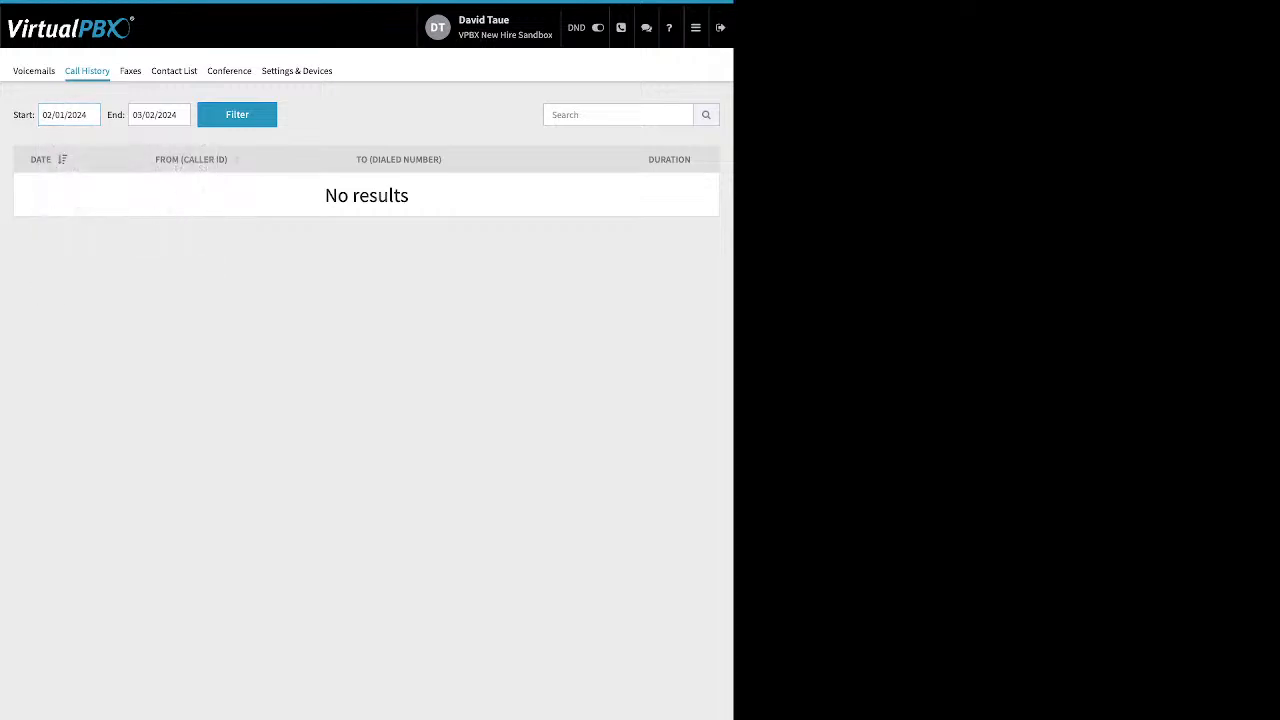
{"action": "left_click", "coordinate": [237, 115]}
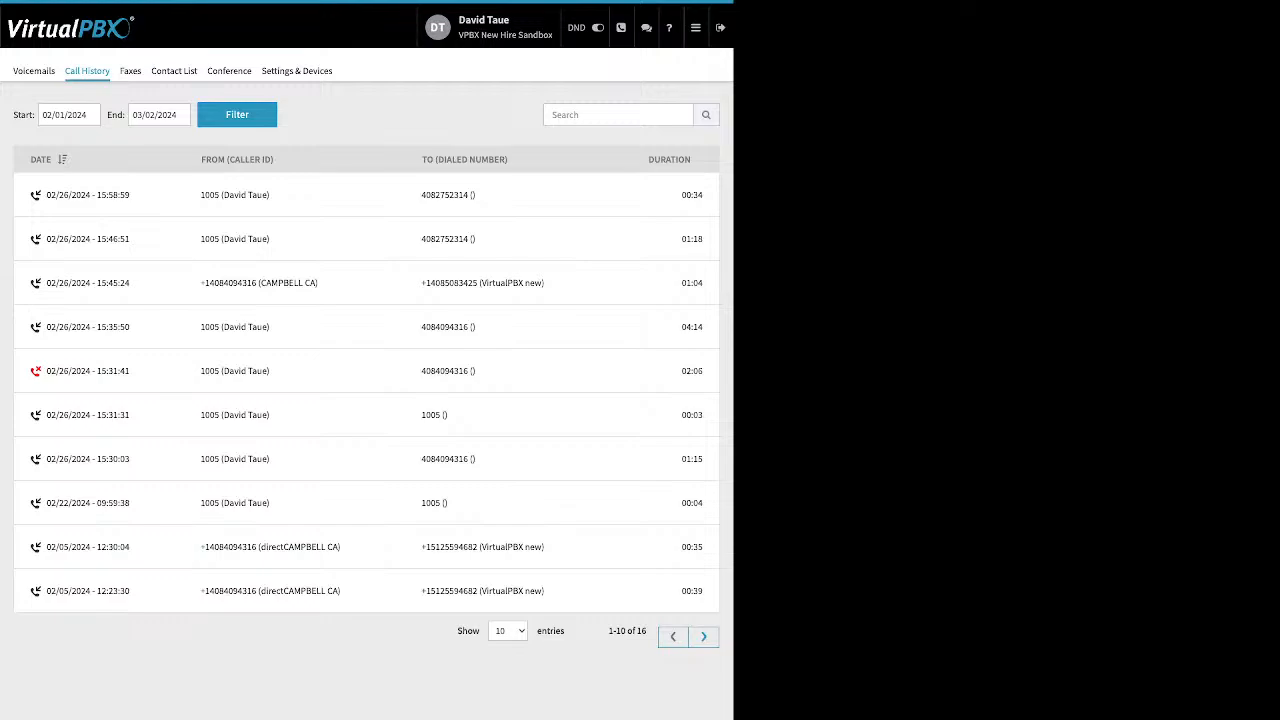
View the Faxes tab, then open the Contact List and sort it by internal number.
{"action": "left_click", "coordinate": [130, 71]}
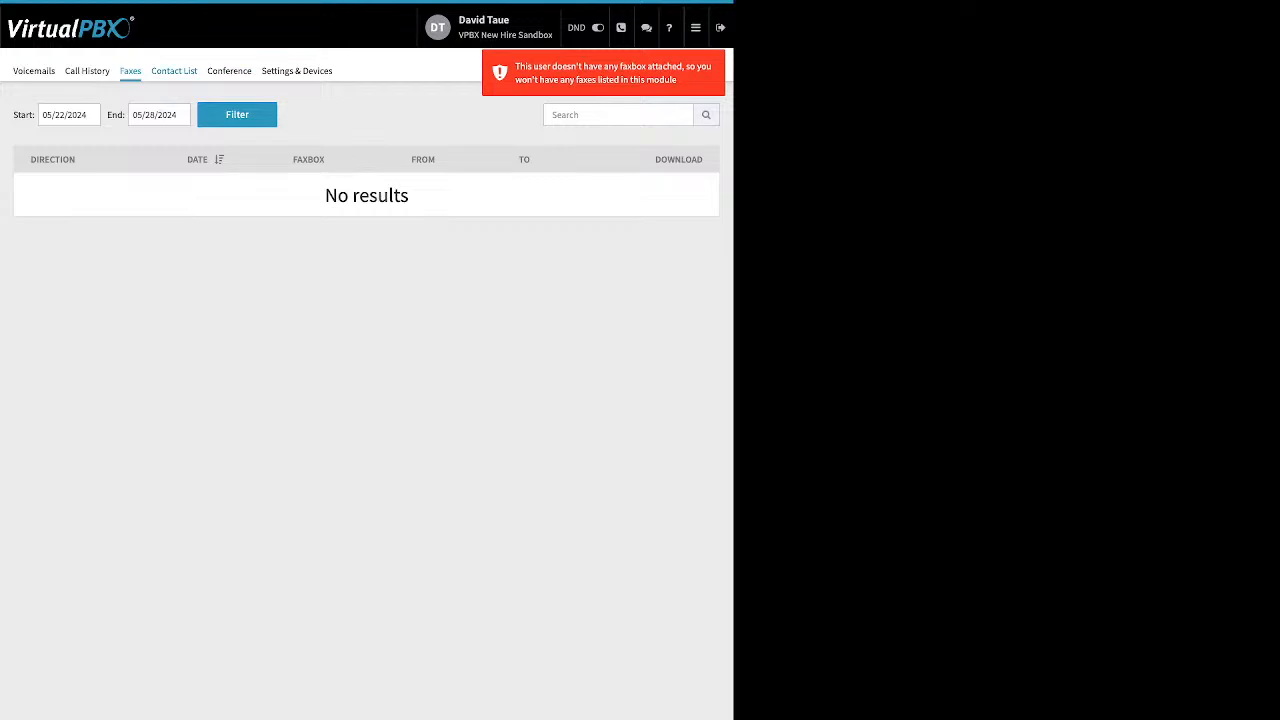
{"action": "left_click", "coordinate": [174, 71]}
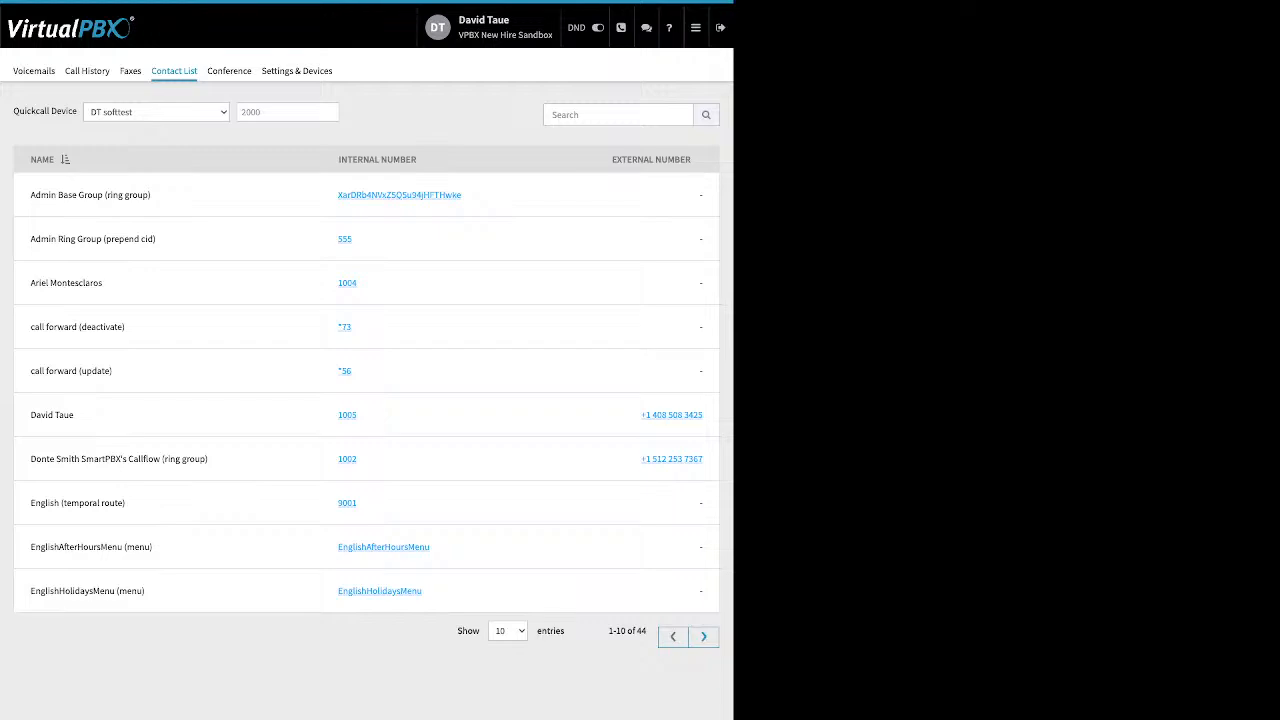
{"action": "left_click", "coordinate": [424, 160]}
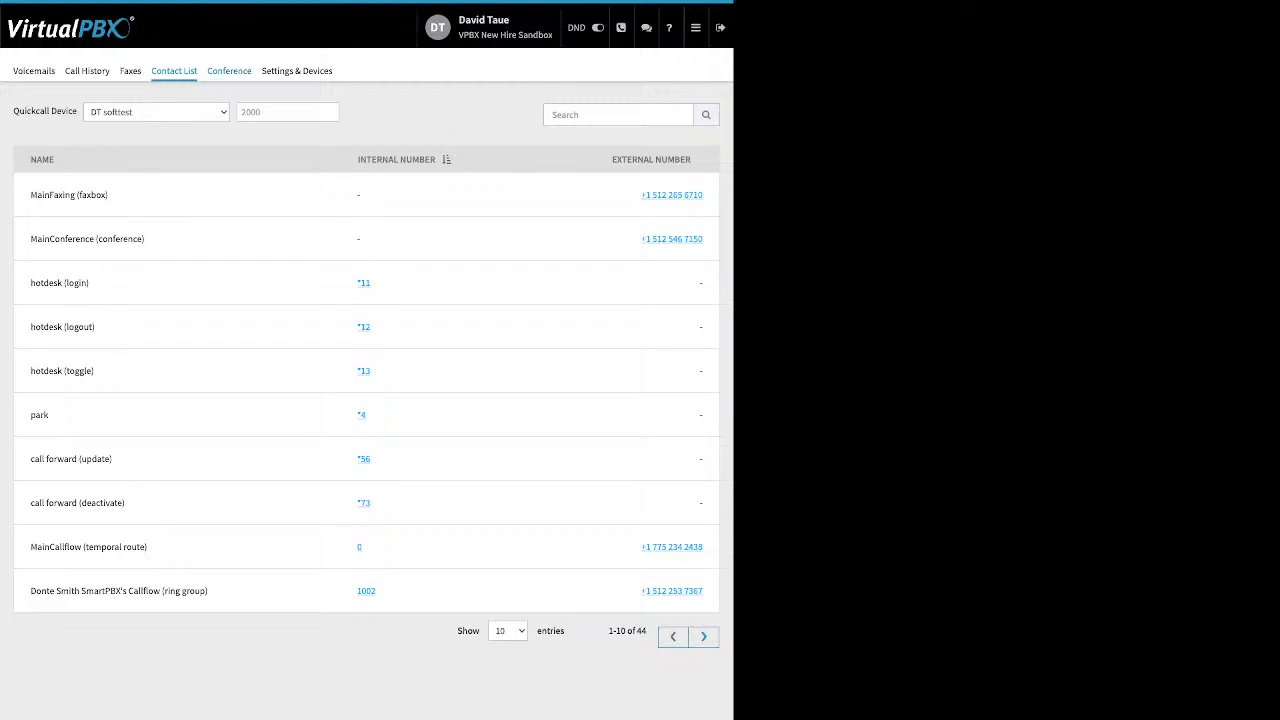
Open Conference and review its PIN, join and tone settings.
{"action": "left_click", "coordinate": [229, 71]}
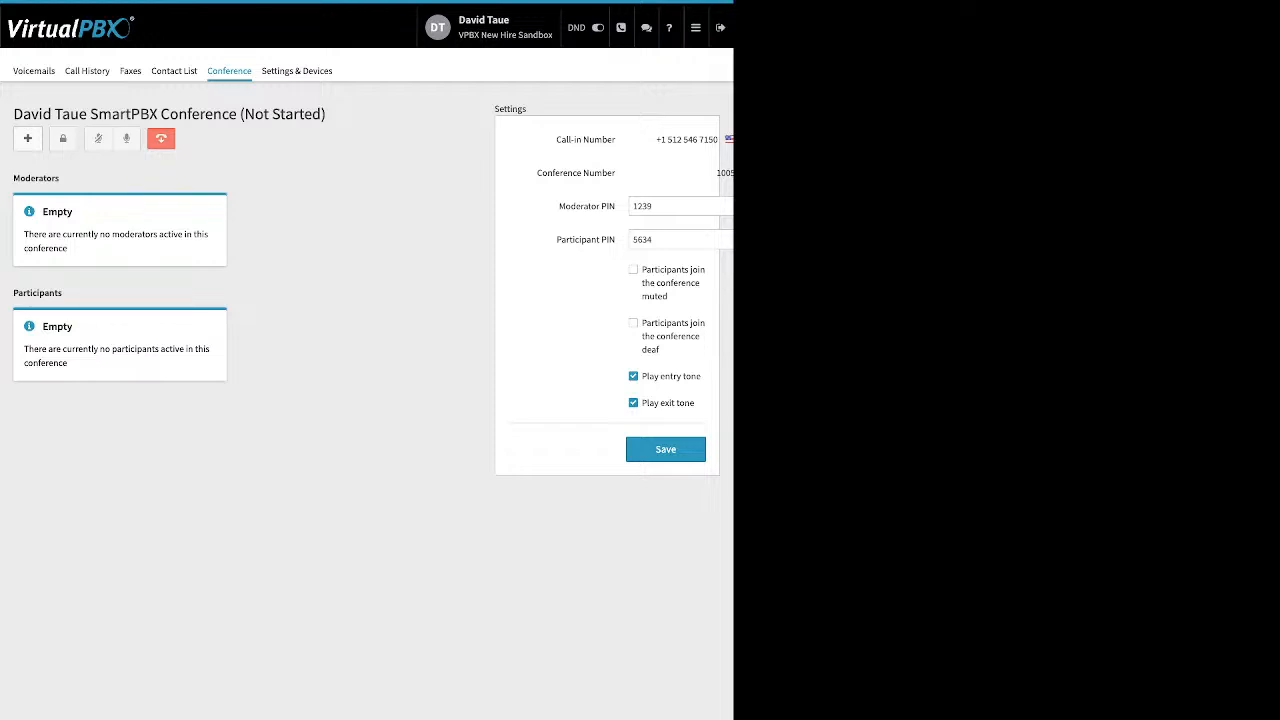
{"action": "left_click_drag", "start_coordinate": [558, 206], "coordinate": [617, 241]}
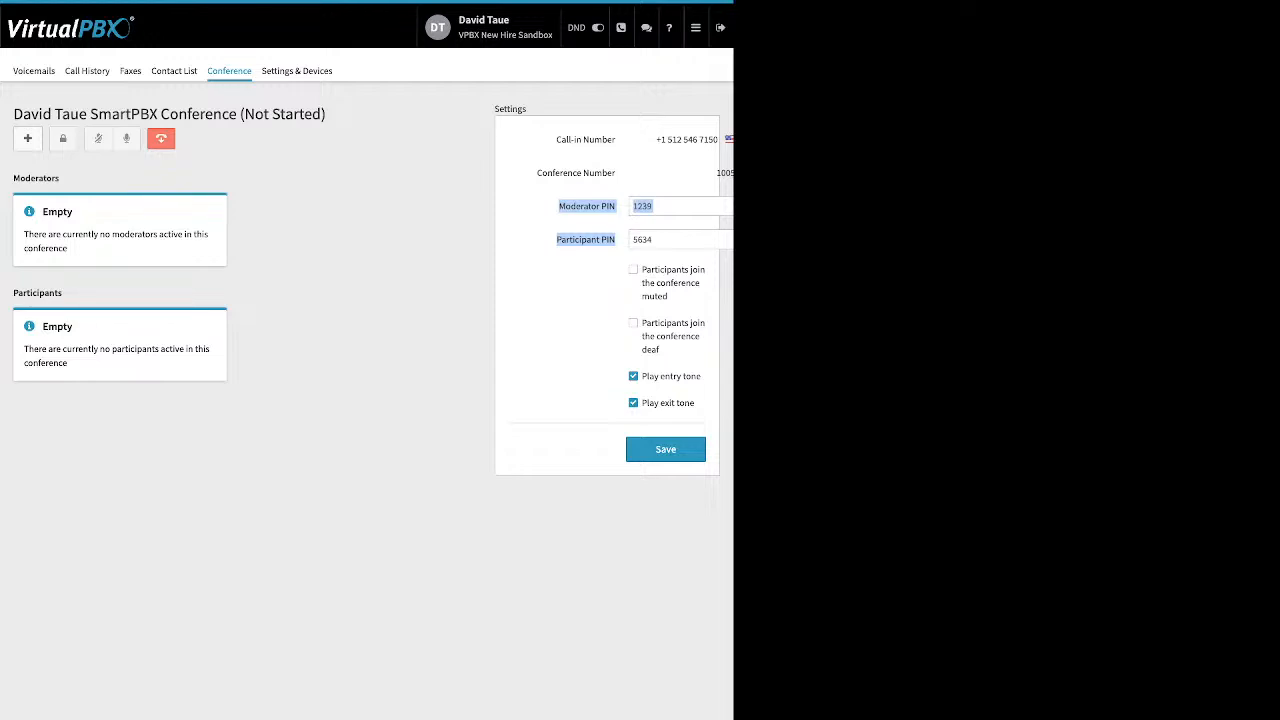
{"action": "left_click", "coordinate": [617, 241]}
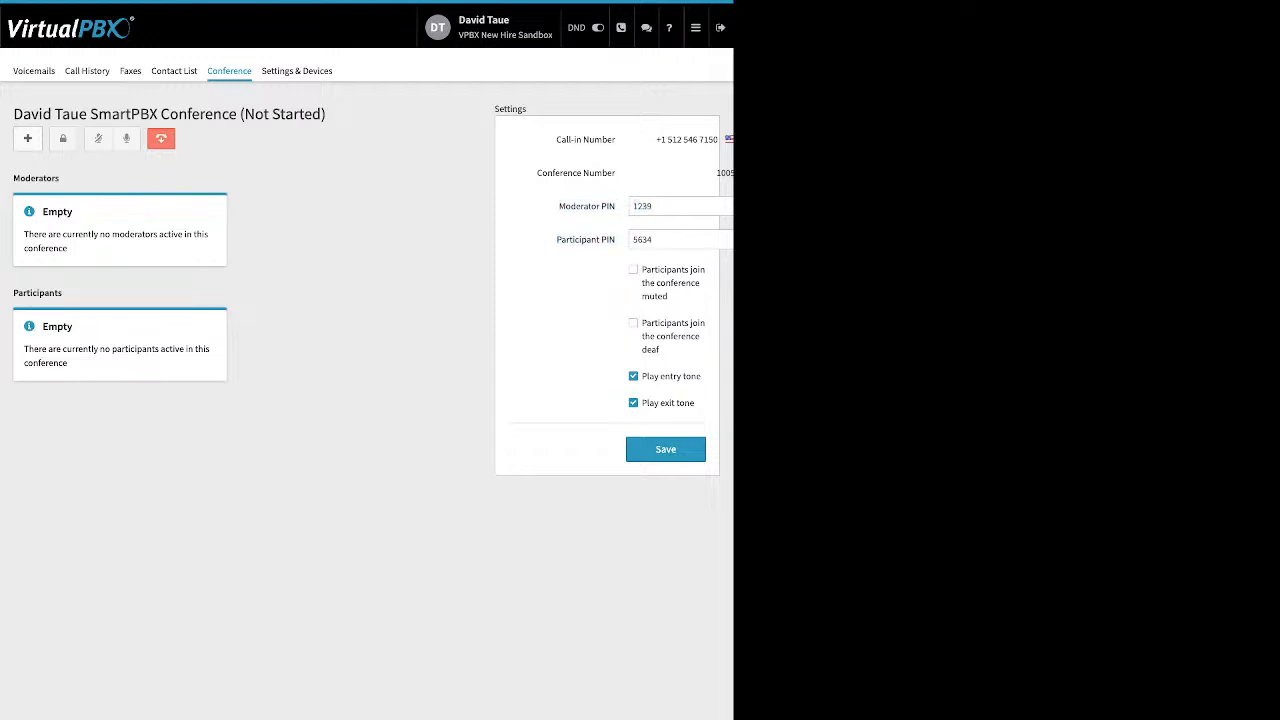
{"action": "left_click_drag", "start_coordinate": [642, 269], "coordinate": [662, 350]}
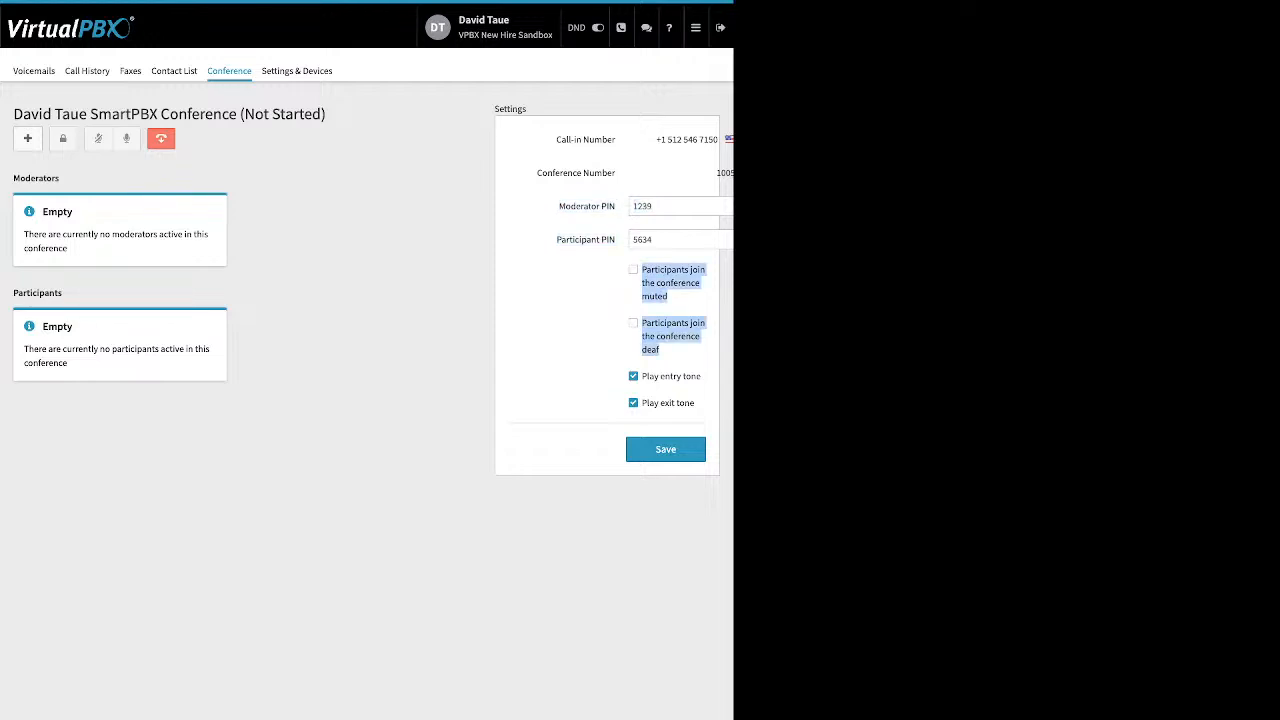
{"action": "left_click_drag", "start_coordinate": [642, 376], "coordinate": [679, 403]}
{"action": "left_click", "coordinate": [679, 404]}
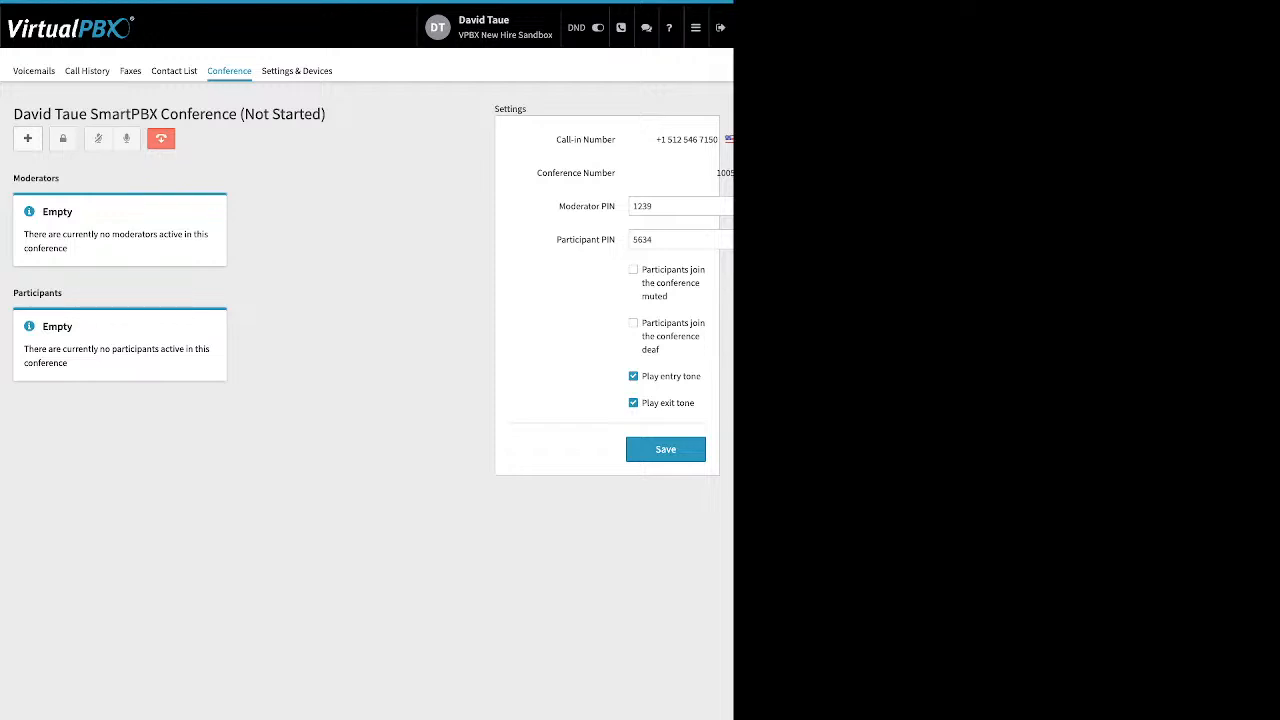
Open Settings & Devices and try enabling call forwarding with saving, then switch it off and save again.
{"action": "left_click", "coordinate": [695, 27]}
{"action": "left_click", "coordinate": [296, 70]}
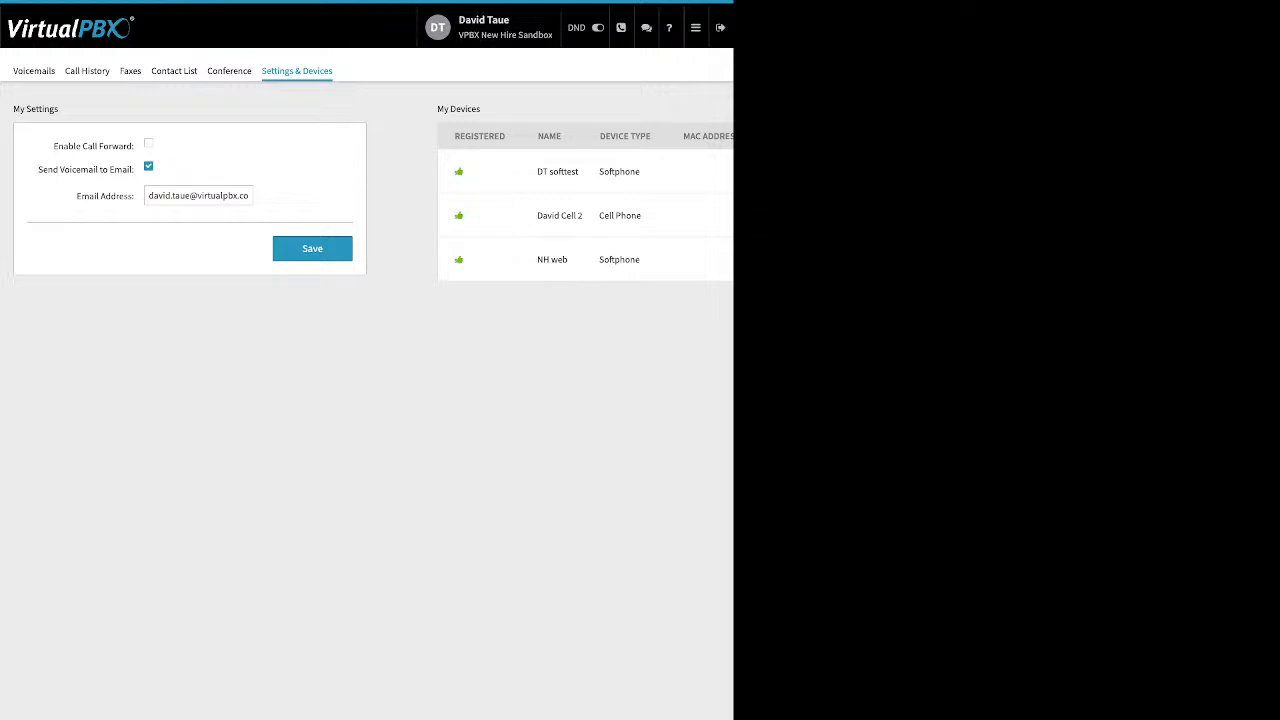
{"action": "left_click_drag", "start_coordinate": [53, 146], "coordinate": [127, 146]}
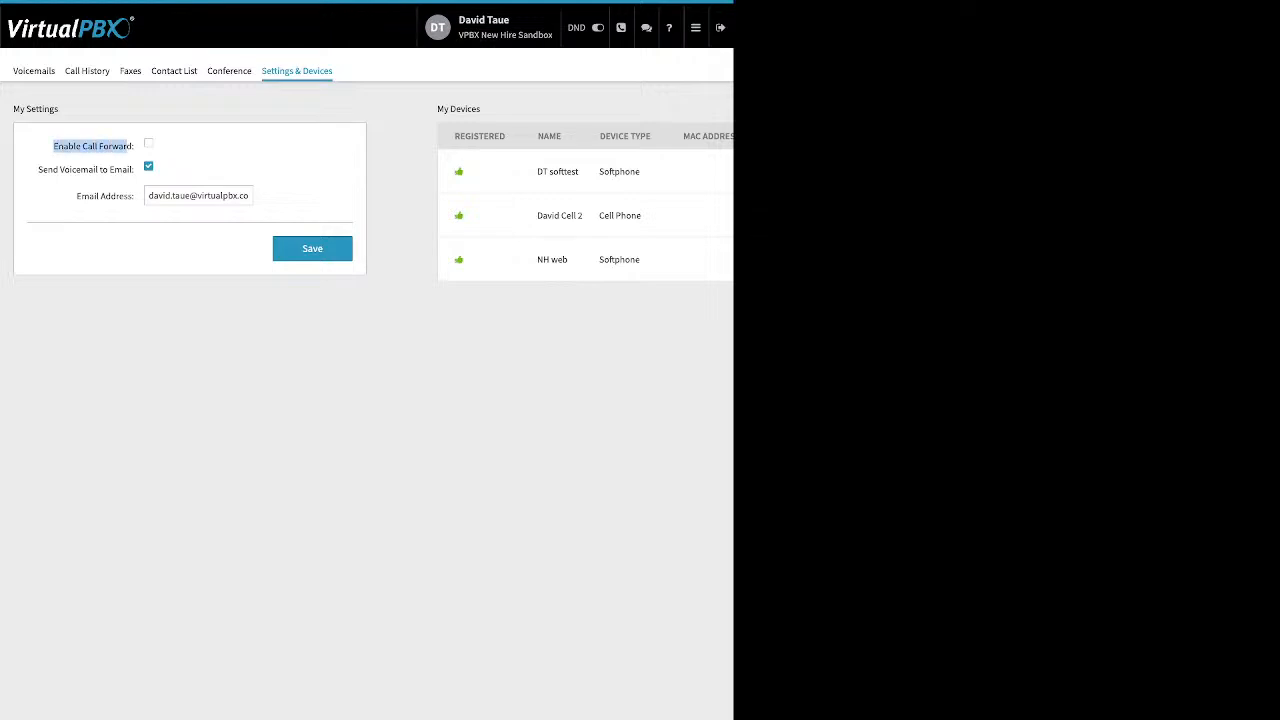
{"action": "left_click", "coordinate": [148, 143]}
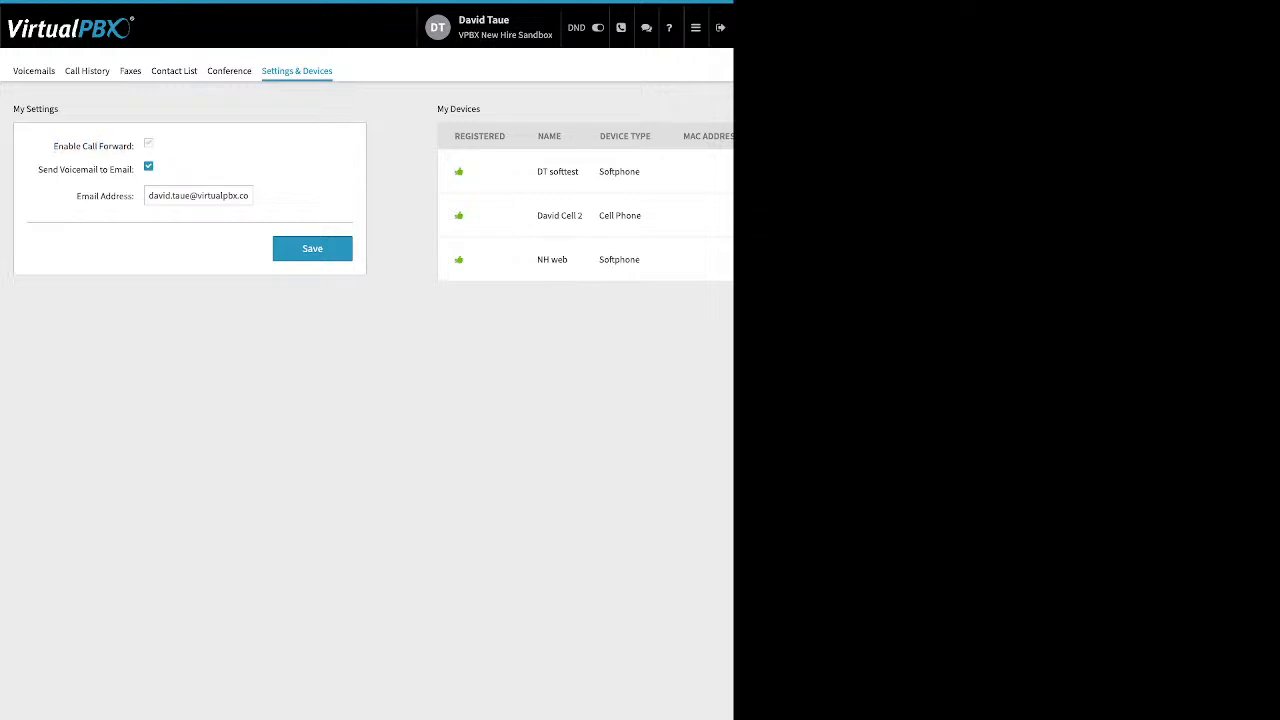
{"action": "left_click_drag", "start_coordinate": [206, 172], "coordinate": [153, 172]}
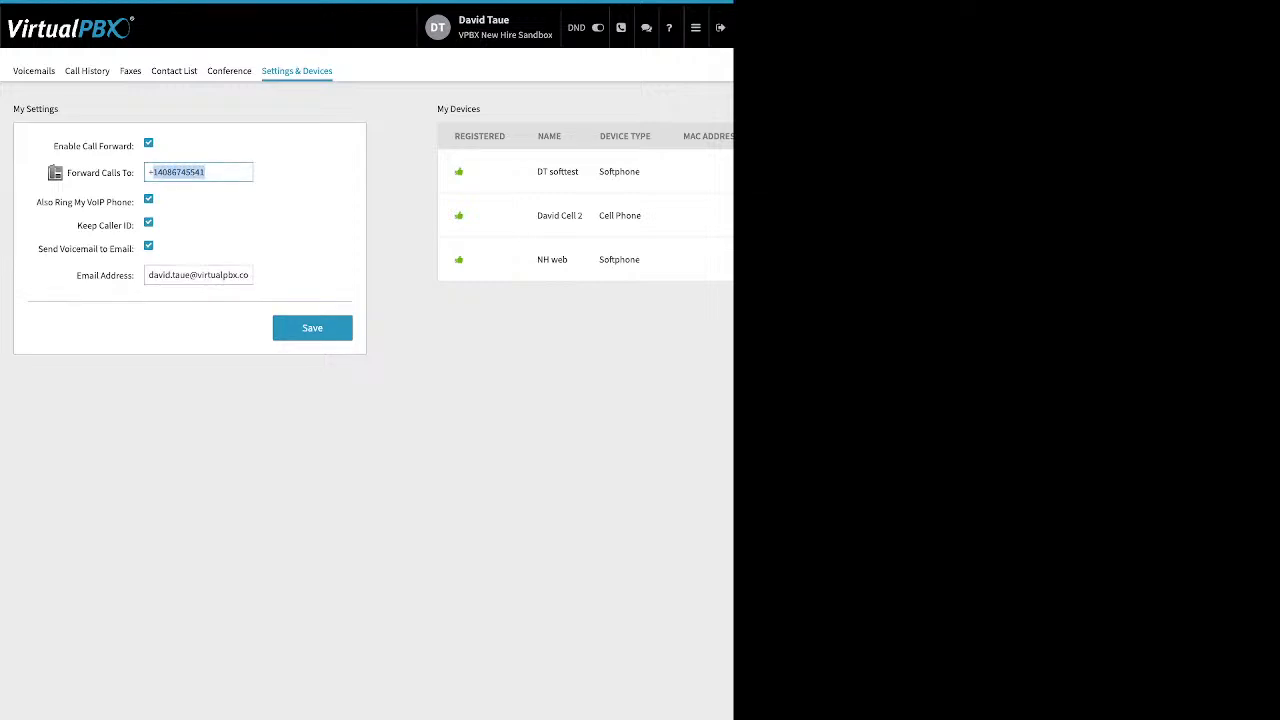
{"action": "left_click", "coordinate": [312, 328]}
{"action": "left_click", "coordinate": [148, 143]}
{"action": "left_click", "coordinate": [312, 249]}
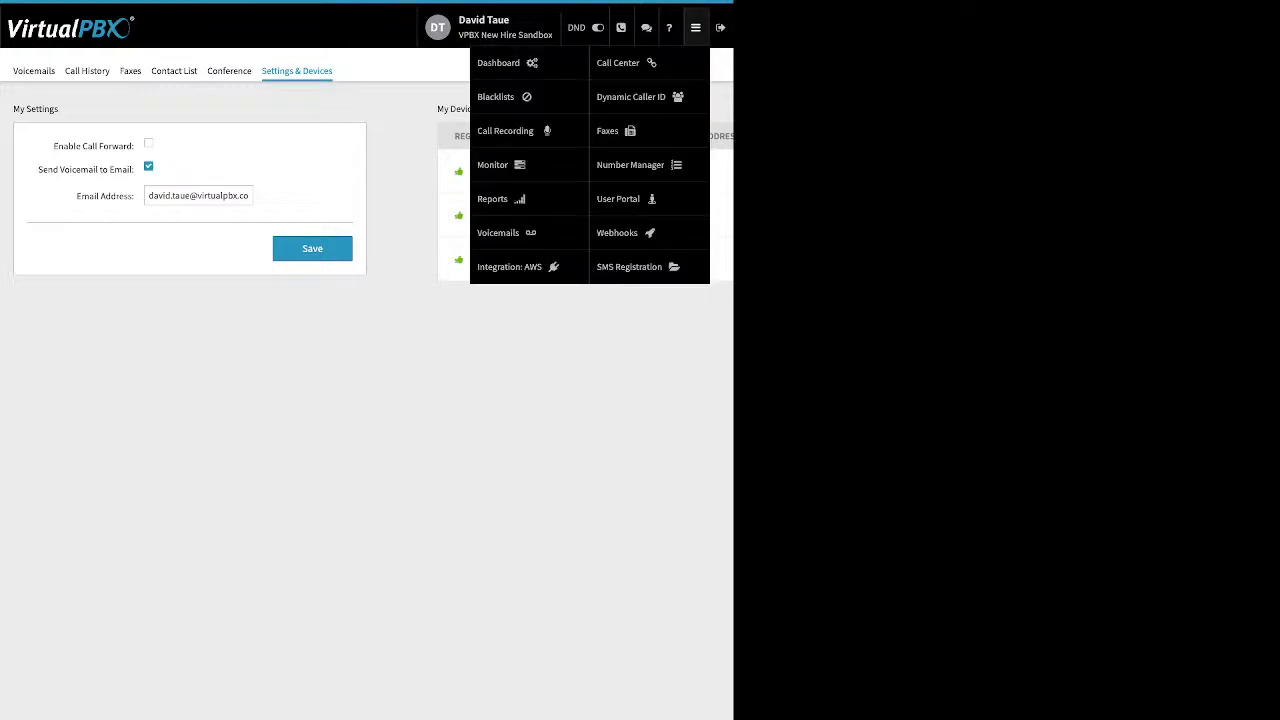
Return to the Dashboard.
{"action": "mouse_move", "coordinate": [695, 27]}
{"action": "left_click", "coordinate": [500, 62]}
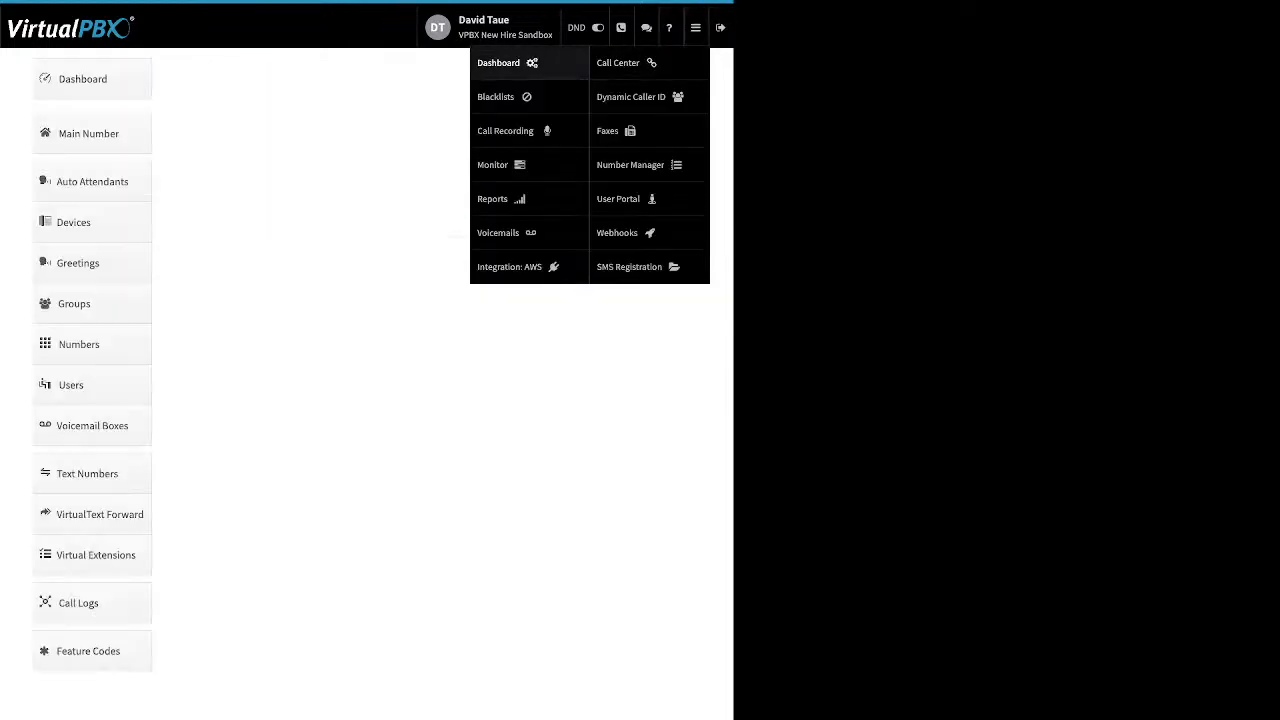